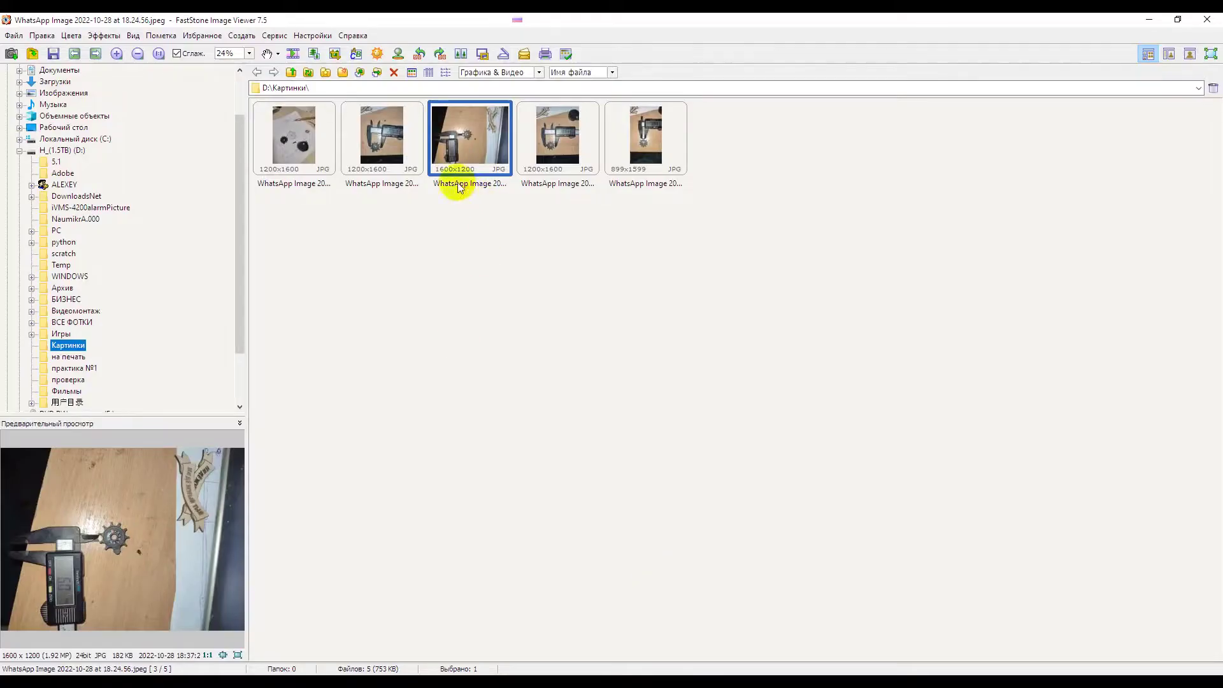
Step: Open the gear photo with the caliper reading 26.6 mm in FastStone Image Viewer
{"action": "double_click", "coordinate": [376, 136]}
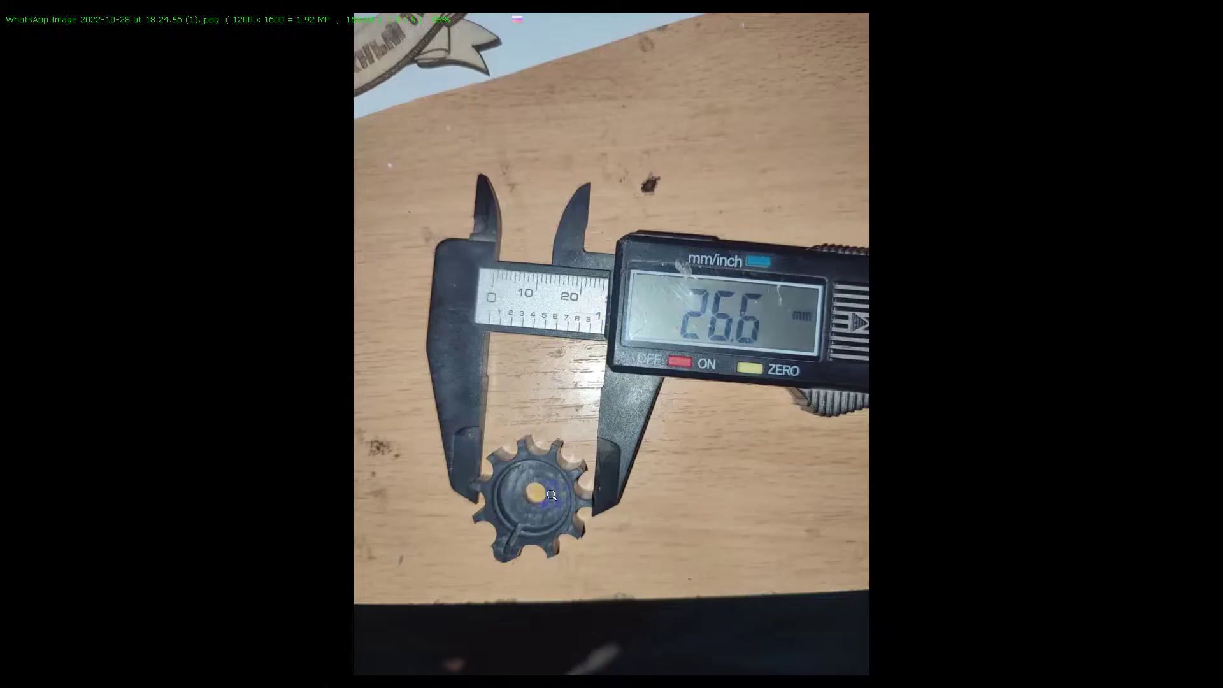
Step: Review the disassembled gear-parts photo, leave full-screen, and go back to SketchUp
{"action": "scroll", "coordinate": [553, 495], "scroll_direction": "down", "scroll_amount": 1}
{"action": "scroll", "coordinate": [554, 490], "scroll_direction": "down", "scroll_amount": 1}
{"action": "scroll", "coordinate": [555, 488], "scroll_direction": "down", "scroll_amount": 1}
{"action": "mouse_move", "coordinate": [770, 508]}
{"action": "left_mouse_down"}
{"action": "mouse_move", "coordinate": [491, 416]}
{"action": "mouse_move", "coordinate": [673, 485]}
{"action": "mouse_move", "coordinate": [508, 426]}
{"action": "mouse_move", "coordinate": [529, 453]}
{"action": "left_mouse_up"}
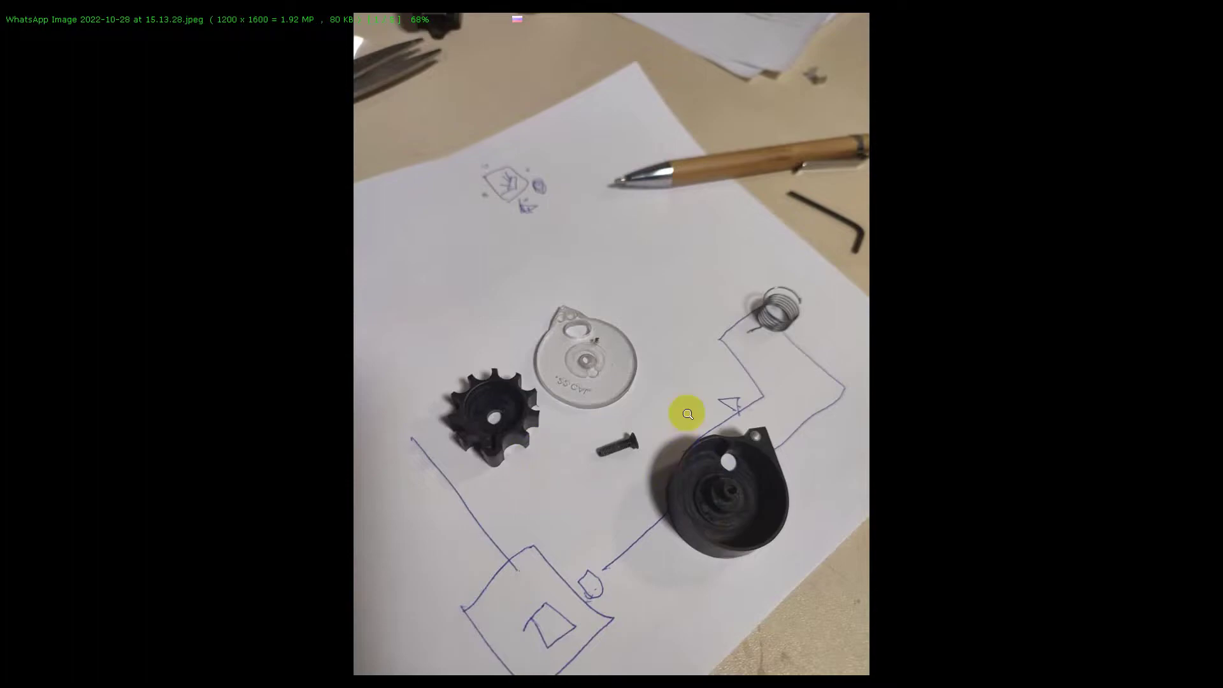
{"action": "key", "text": "Escape"}
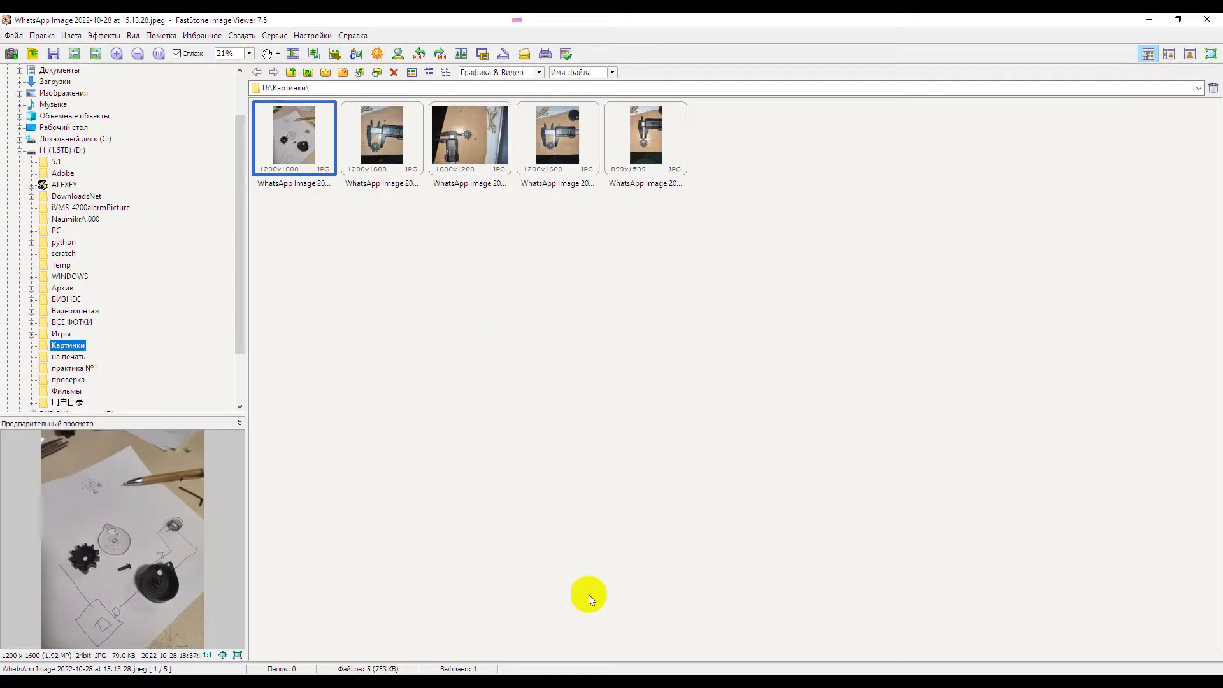
{"action": "left_click", "coordinate": [674, 640]}
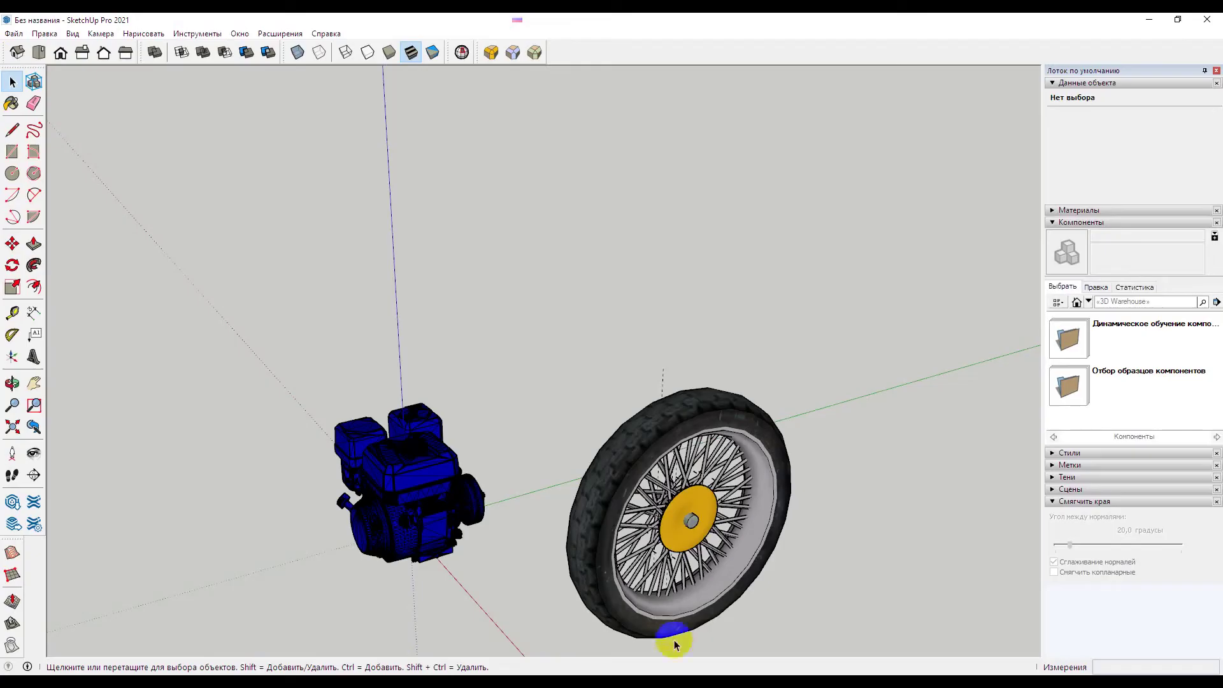
Step: Start a new model via File > Создать, answering Нет to saving the engine-and-wheel scene
{"action": "left_click", "coordinate": [14, 34]}
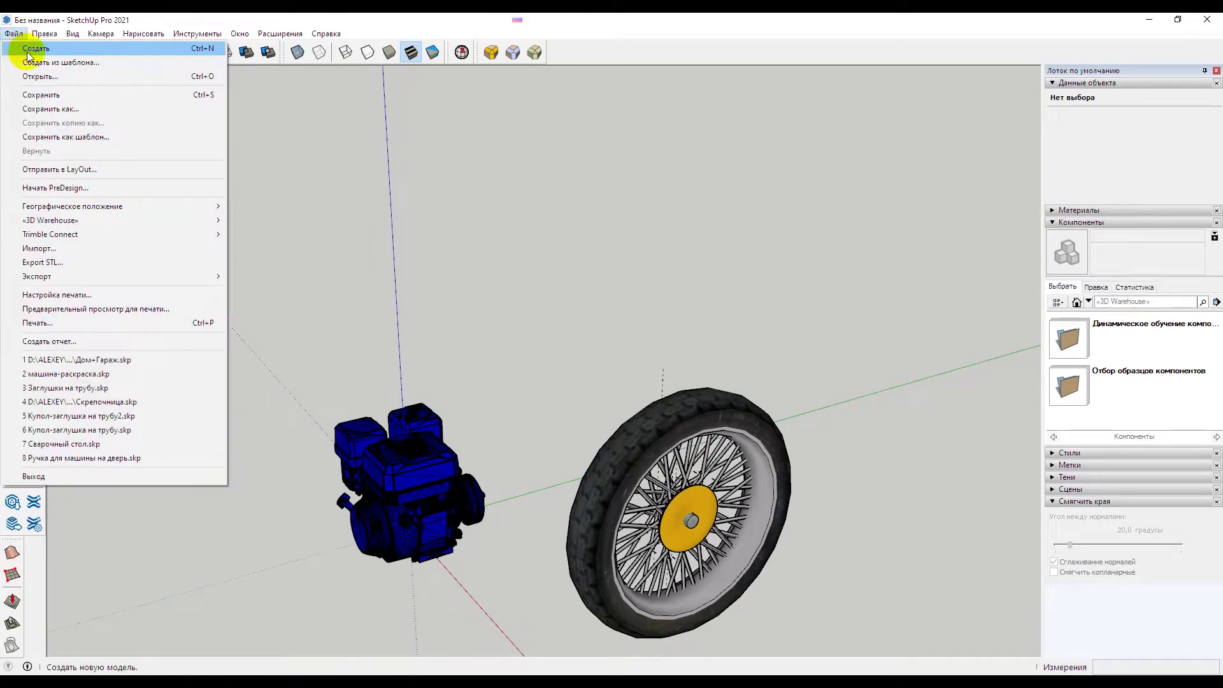
{"action": "left_click", "coordinate": [32, 51]}
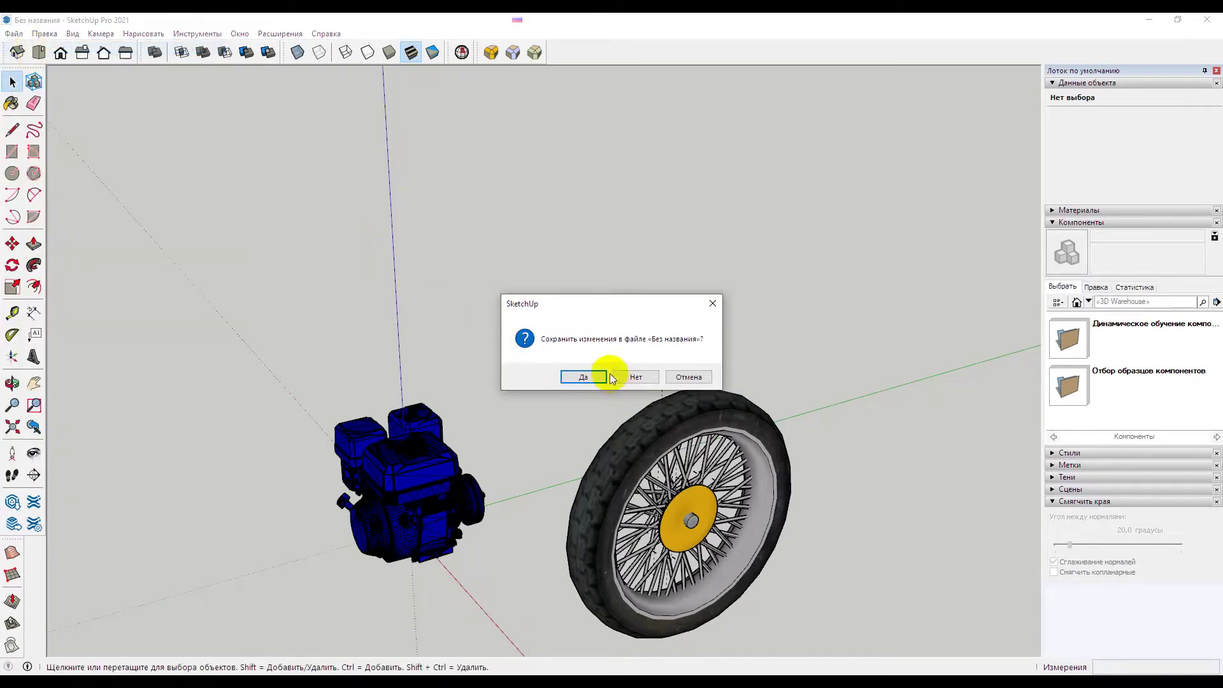
{"action": "left_click", "coordinate": [632, 378]}
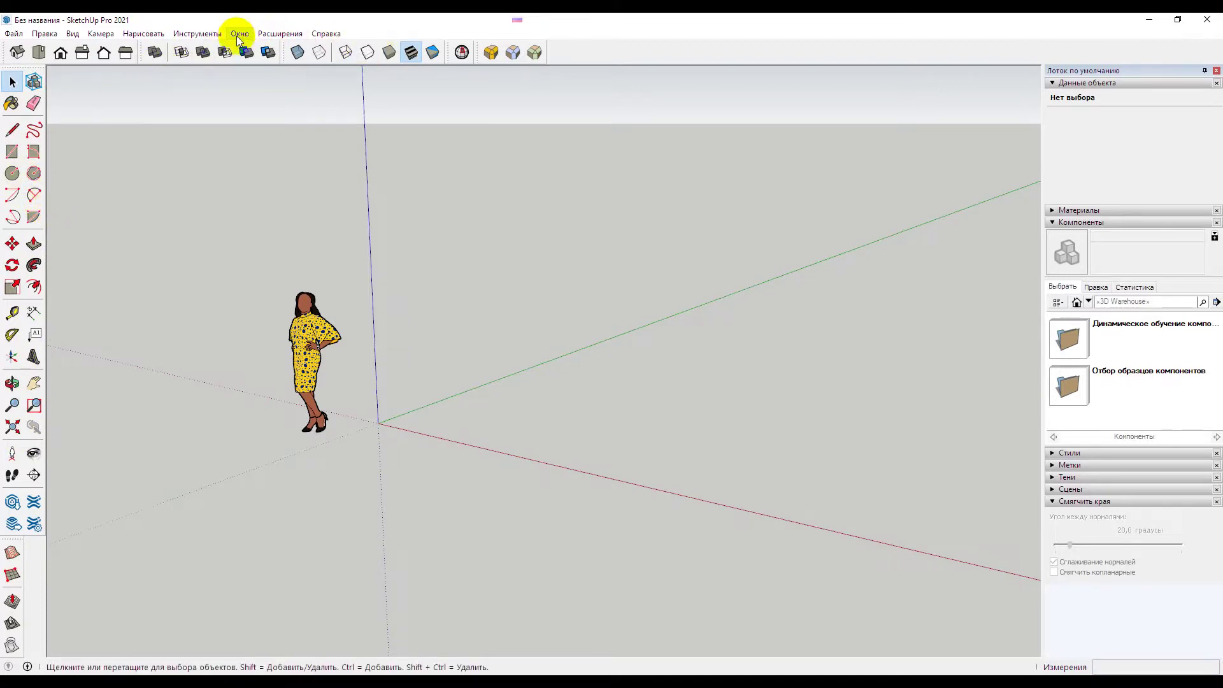
Step: Uncheck the Песочница toolbar in Панели инструментов and close the dialog
{"action": "left_click", "coordinate": [73, 33]}
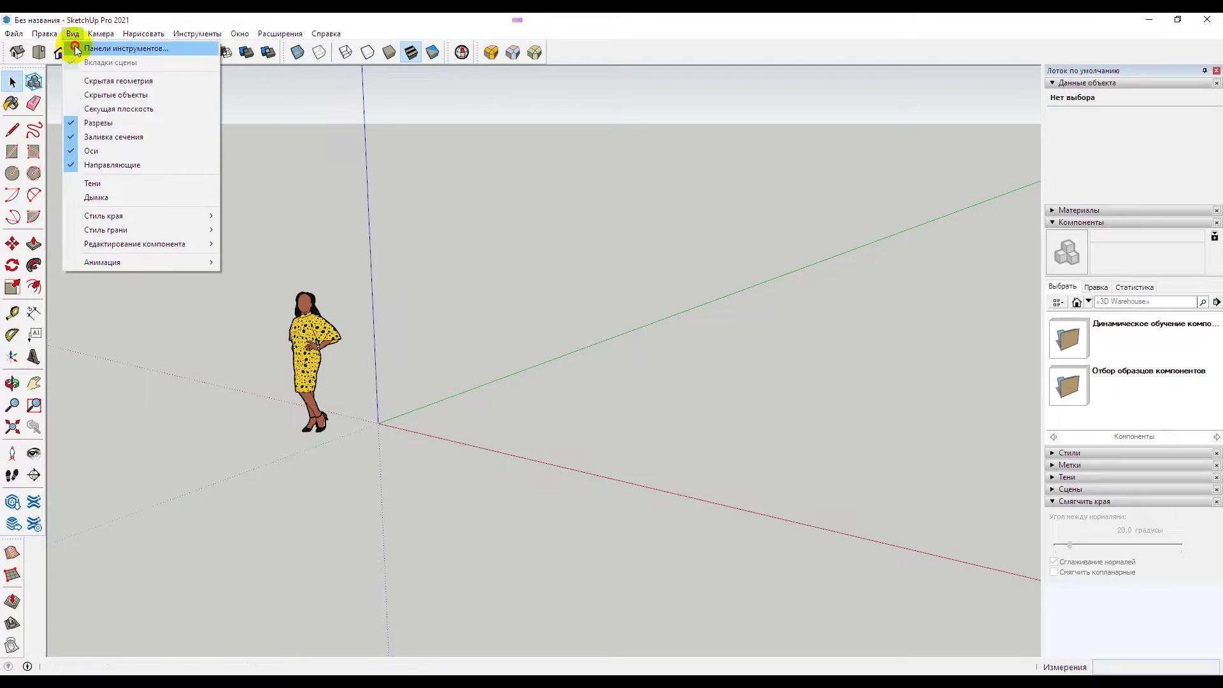
{"action": "left_click", "coordinate": [74, 50]}
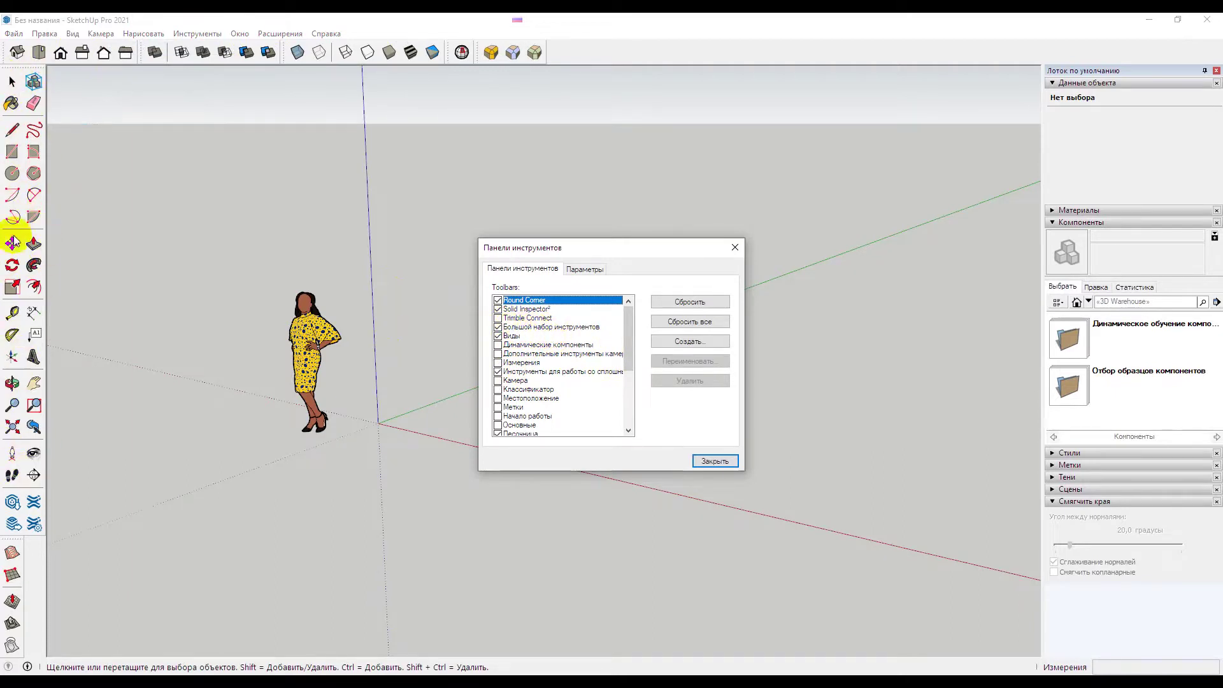
{"action": "left_click_drag", "start_coordinate": [628, 328], "coordinate": [628, 388]}
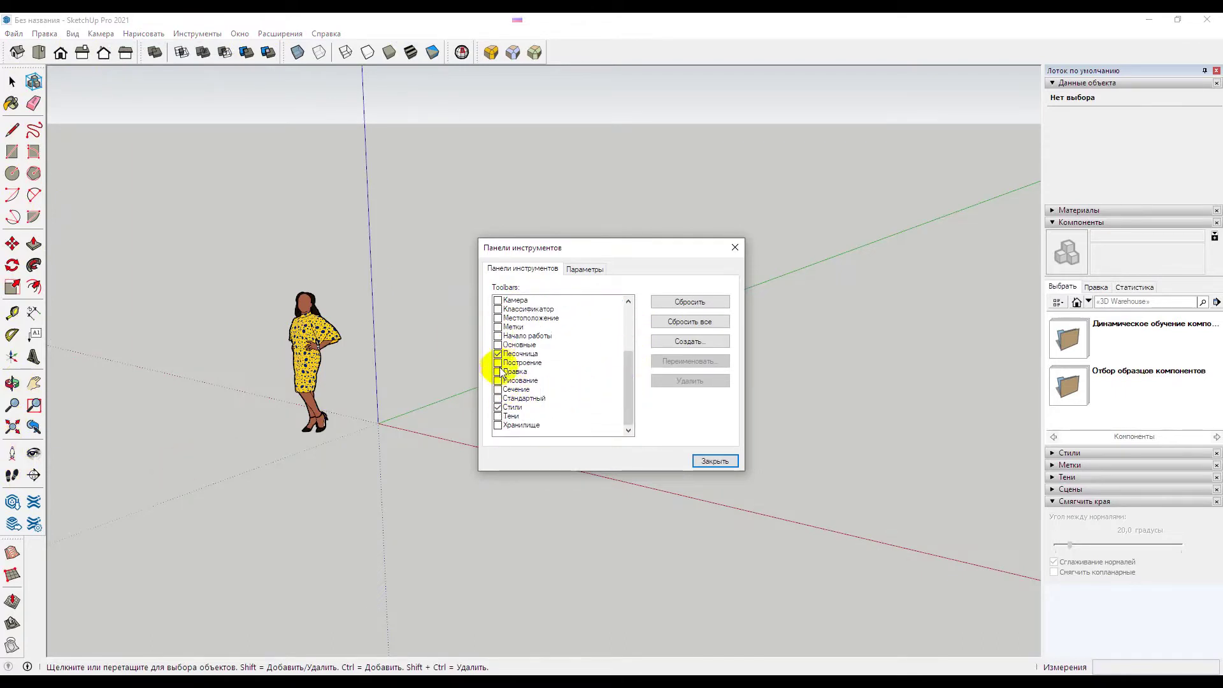
{"action": "left_click", "coordinate": [629, 403]}
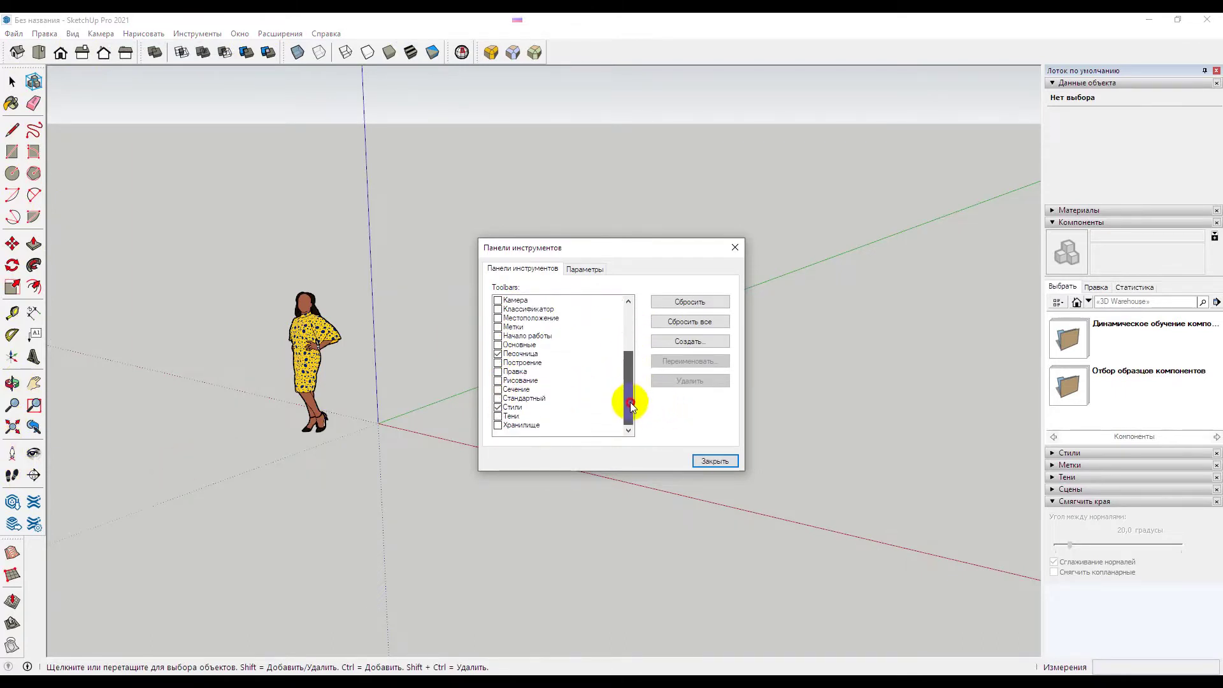
{"action": "left_click", "coordinate": [498, 353]}
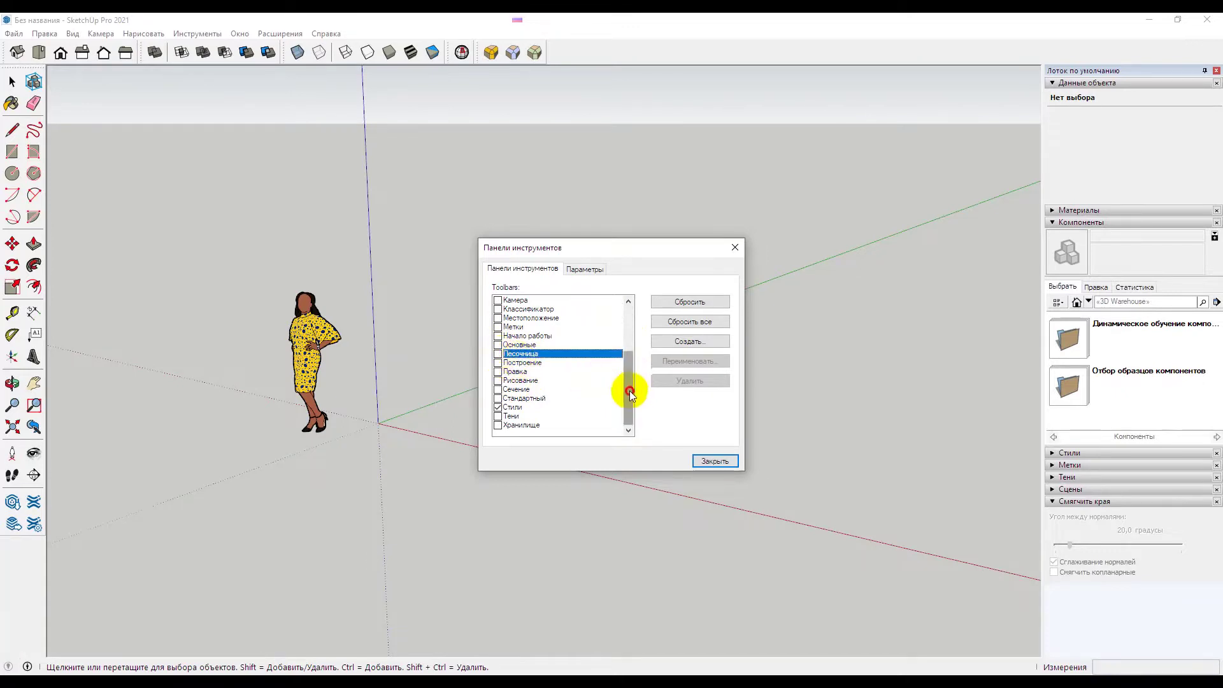
{"action": "left_click_drag", "start_coordinate": [630, 393], "coordinate": [628, 341]}
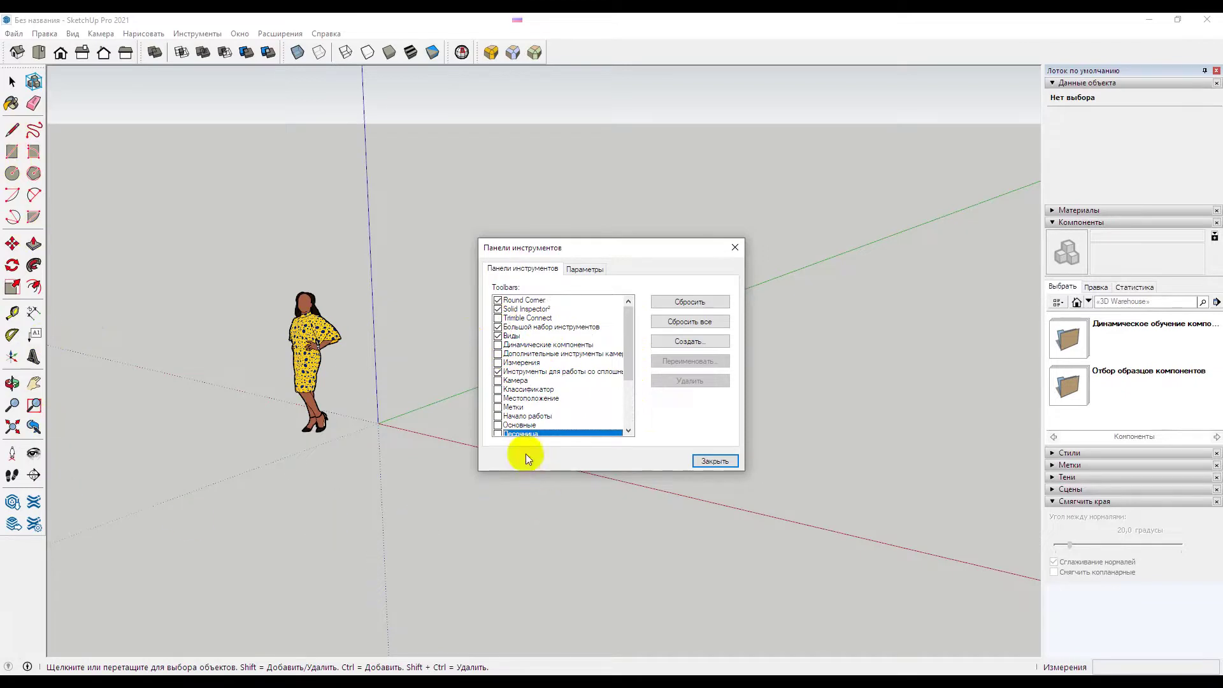
{"action": "left_click", "coordinate": [712, 460]}
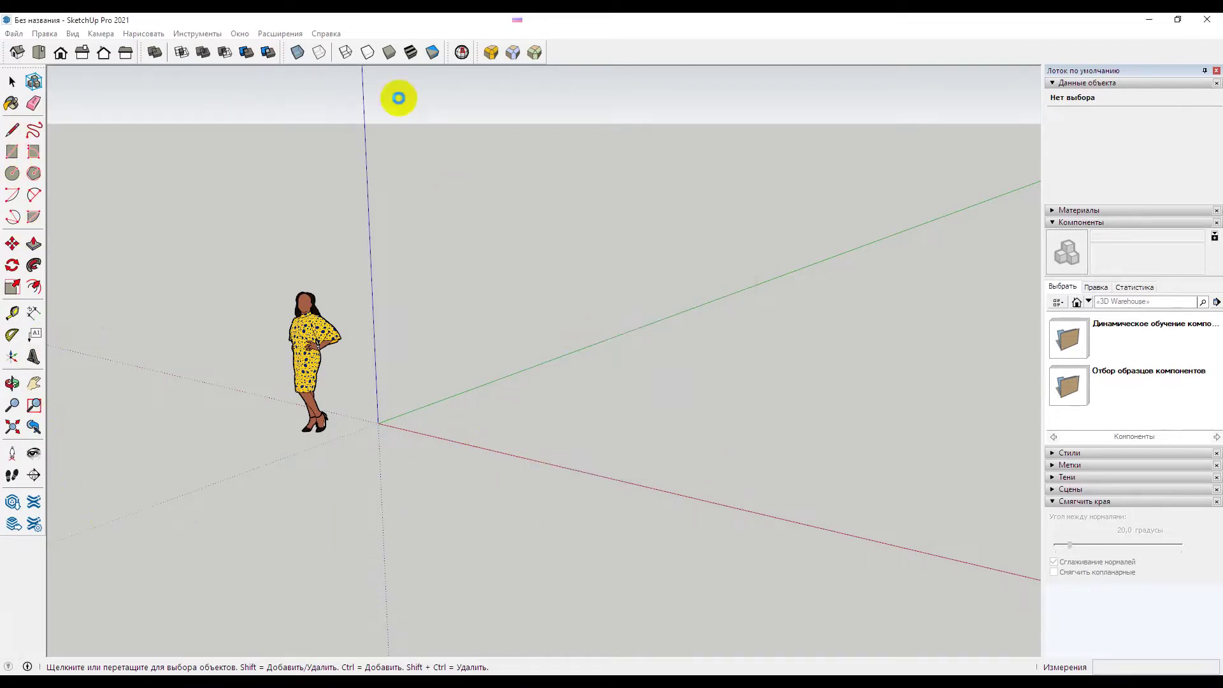
Step: Confirm Model Info units use decimal Миллиметры for length, then close it
{"action": "left_click", "coordinate": [199, 35]}
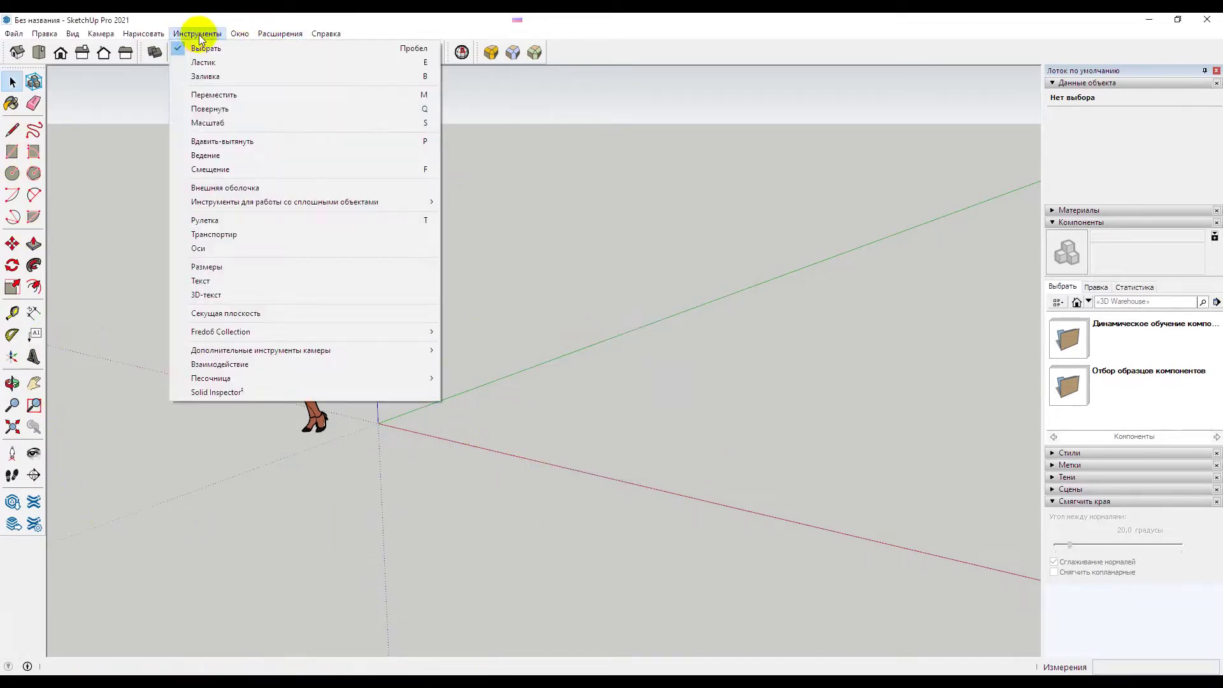
{"action": "mouse_move", "coordinate": [239, 33]}
{"action": "left_click", "coordinate": [273, 104]}
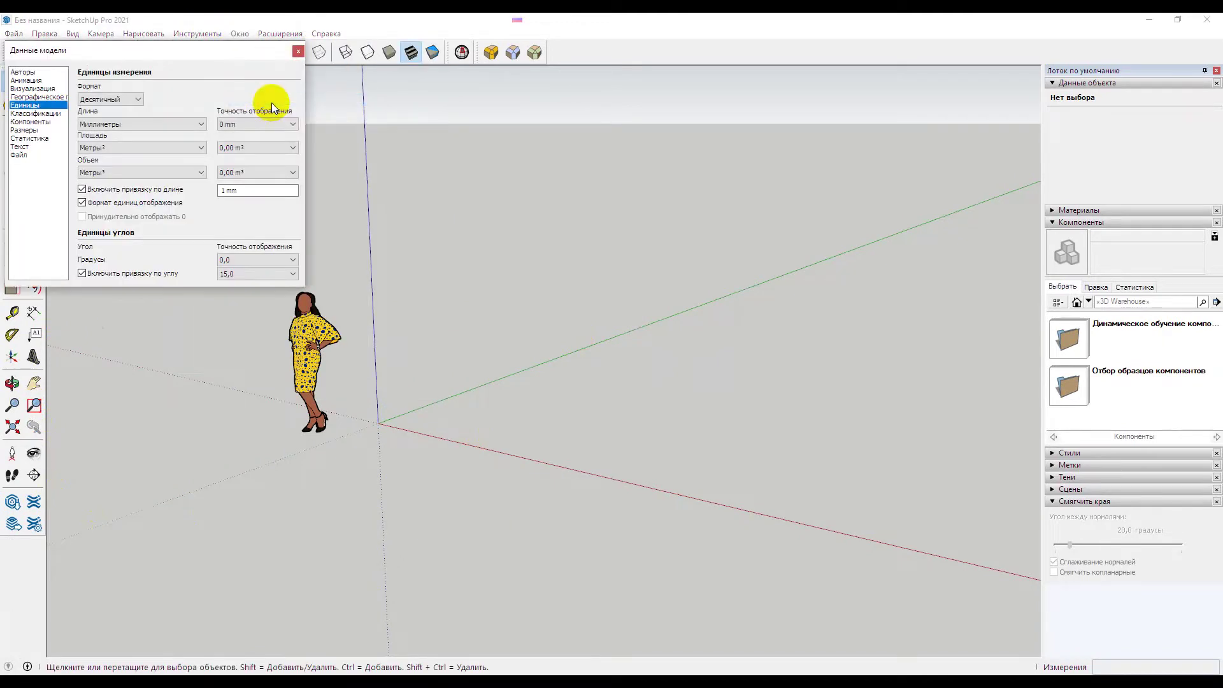
{"action": "left_click_drag", "start_coordinate": [156, 51], "coordinate": [377, 162]}
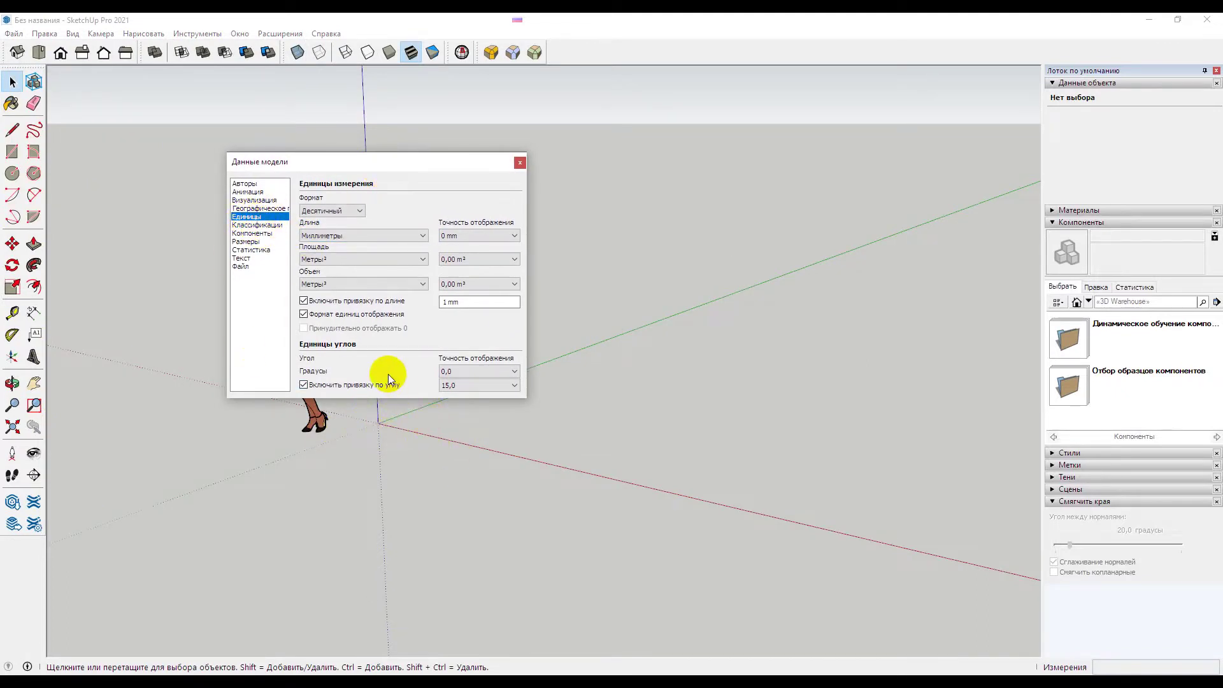
{"action": "left_click", "coordinate": [334, 240]}
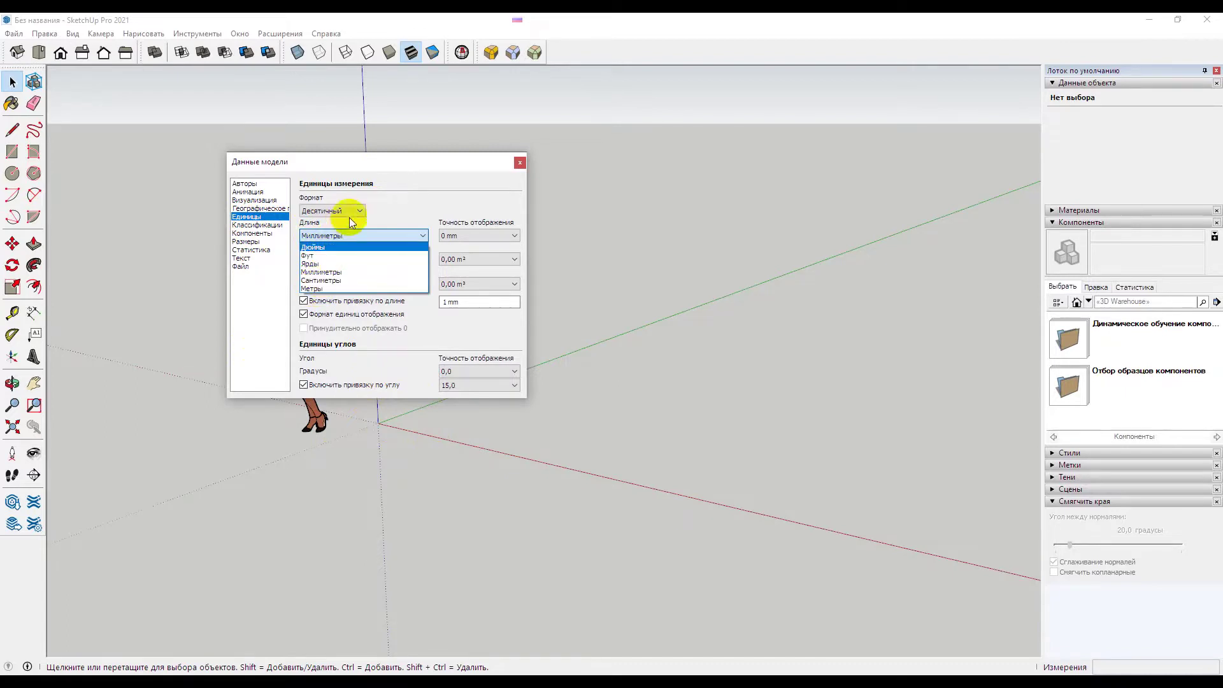
{"action": "left_click", "coordinate": [370, 210]}
{"action": "left_click", "coordinate": [325, 266]}
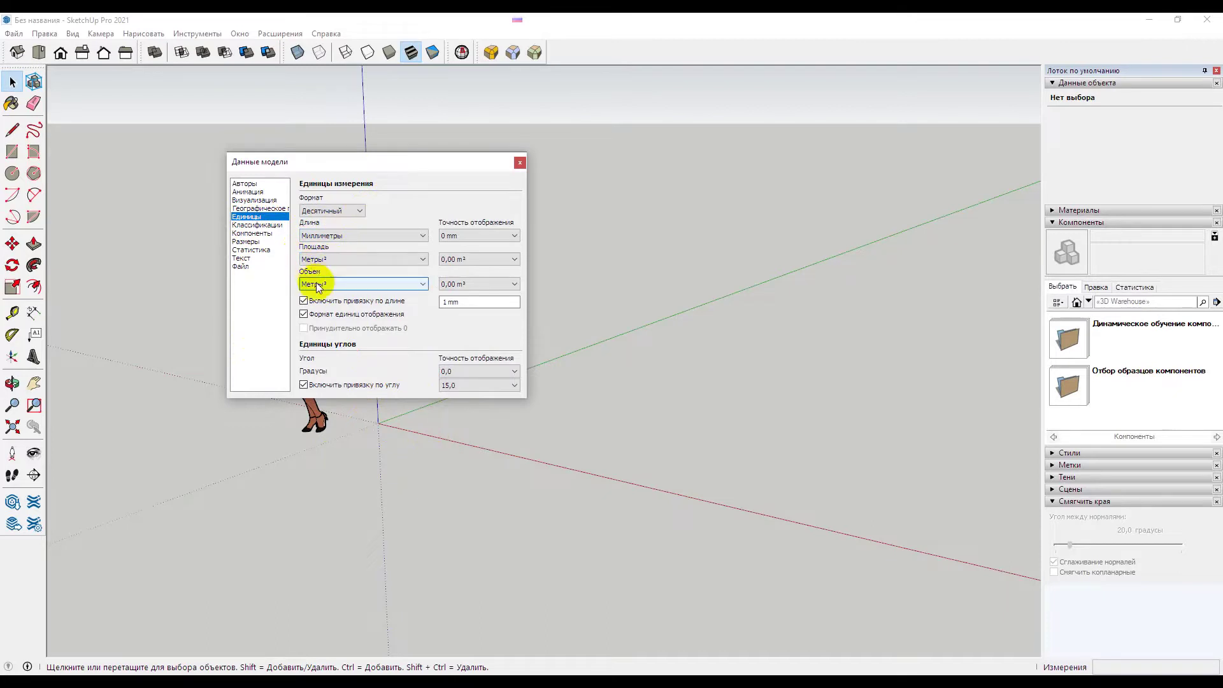
{"action": "left_click", "coordinate": [321, 291]}
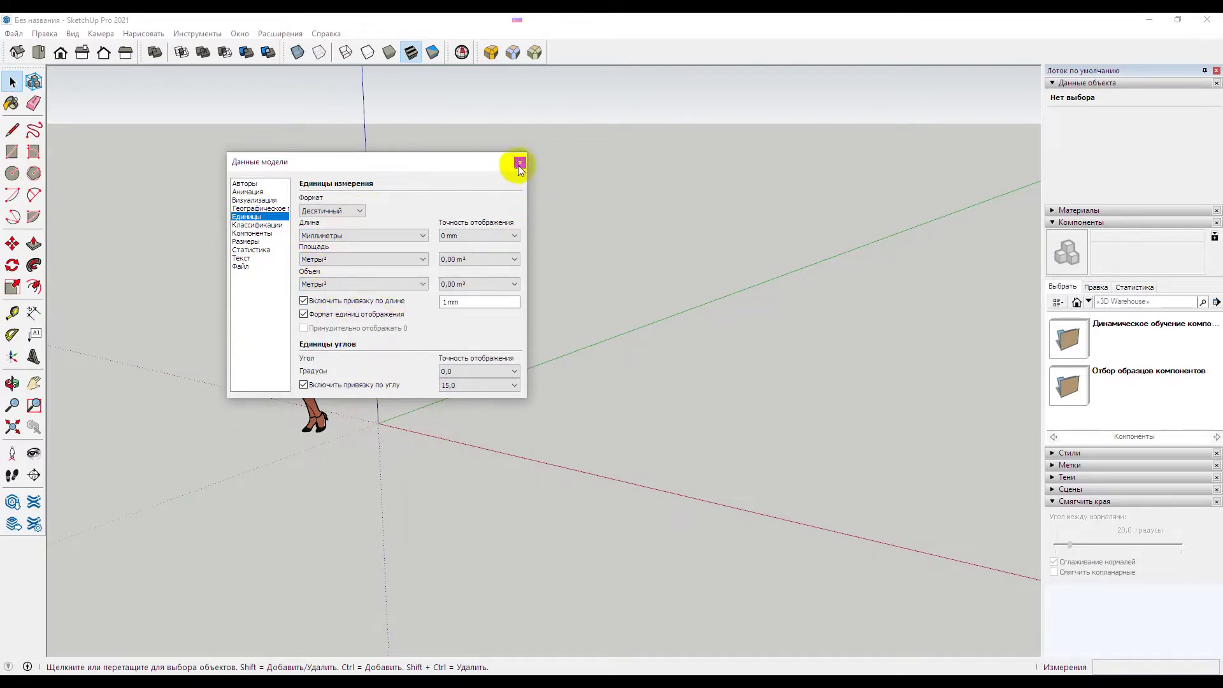
{"action": "left_click", "coordinate": [519, 163]}
Step: Select the scale figure and zoom in close on the axes origin
{"action": "scroll", "coordinate": [382, 433], "scroll_direction": "up", "scroll_amount": 2}
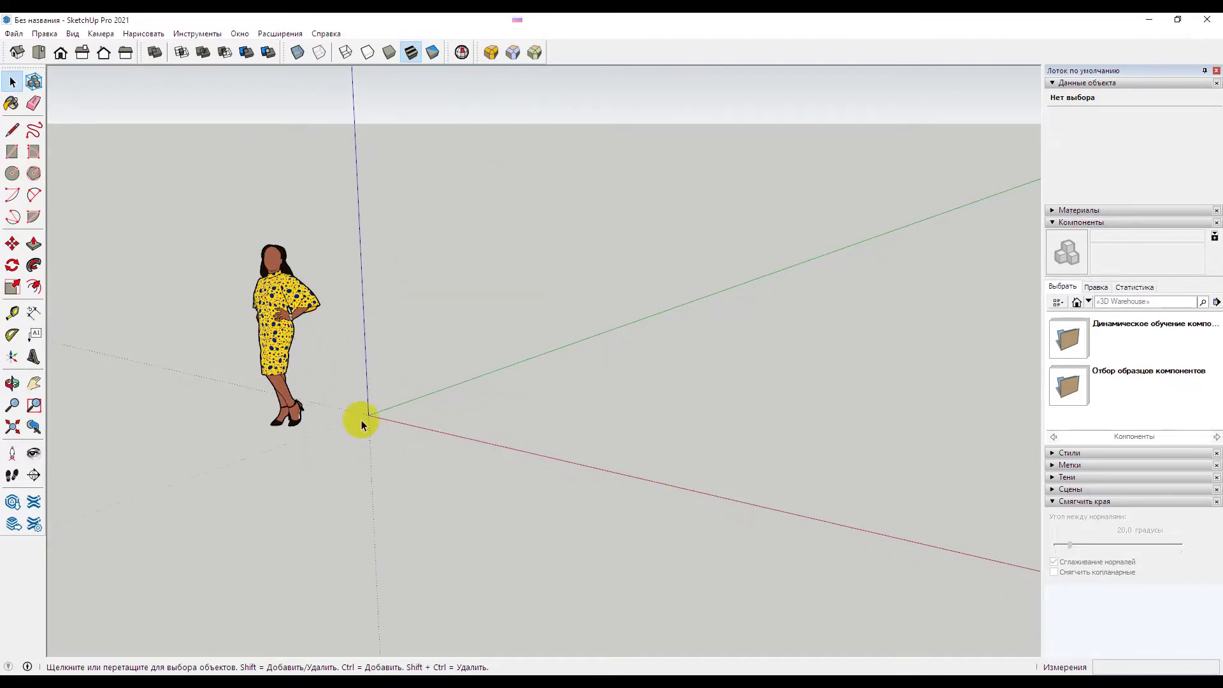
{"action": "left_click", "coordinate": [293, 273]}
{"action": "scroll", "coordinate": [305, 381], "scroll_direction": "up", "scroll_amount": 2}
{"action": "scroll", "coordinate": [273, 272], "scroll_direction": "up", "scroll_amount": 1}
{"action": "scroll", "coordinate": [453, 486], "scroll_direction": "up", "scroll_amount": 1}
{"action": "scroll", "coordinate": [445, 497], "scroll_direction": "up", "scroll_amount": 1}
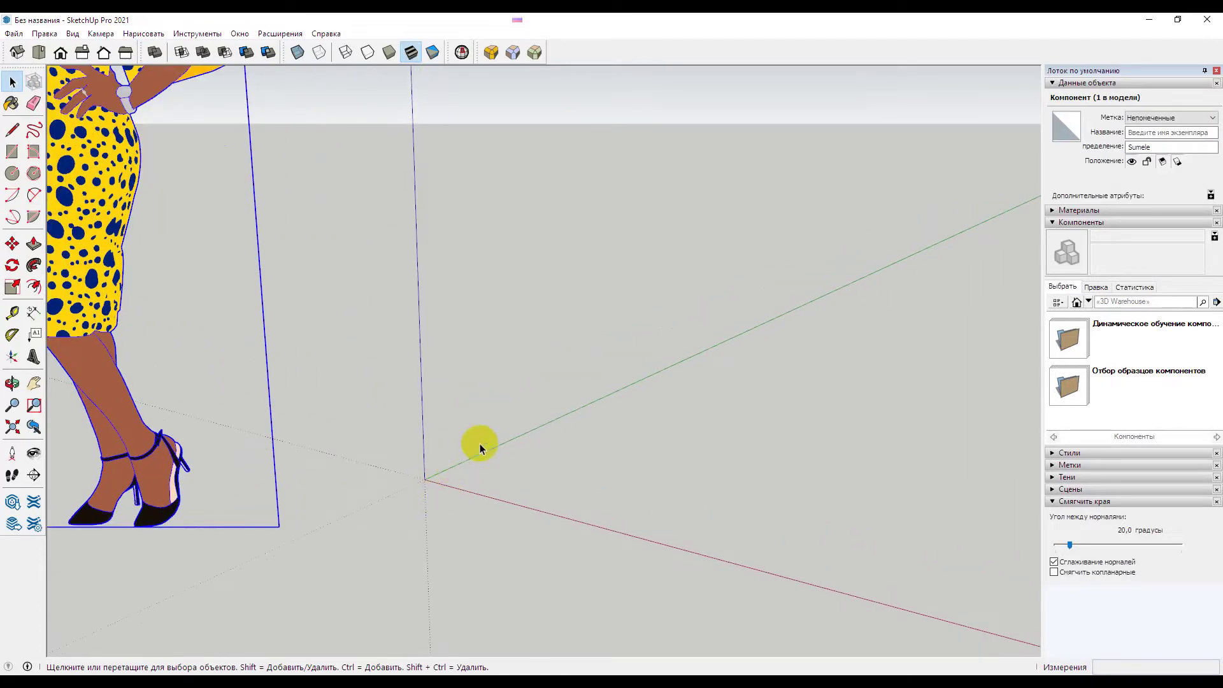
{"action": "scroll", "coordinate": [433, 466], "scroll_direction": "up", "scroll_amount": 1}
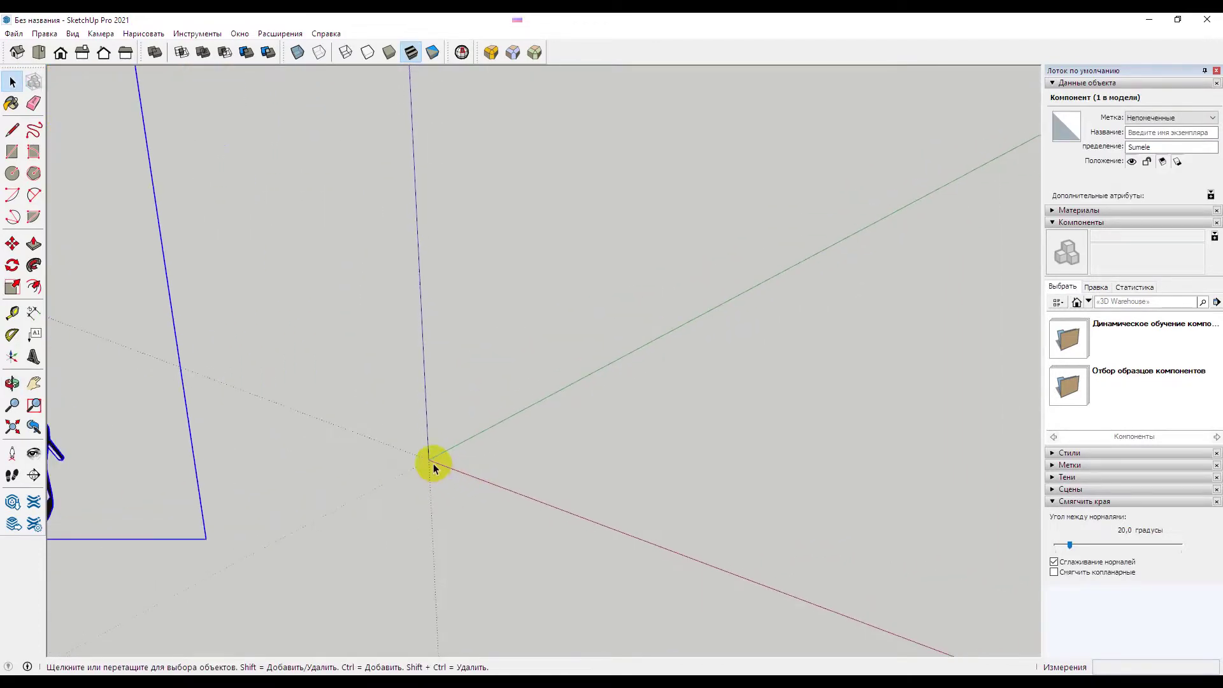
{"action": "scroll", "coordinate": [430, 466], "scroll_direction": "up", "scroll_amount": 1}
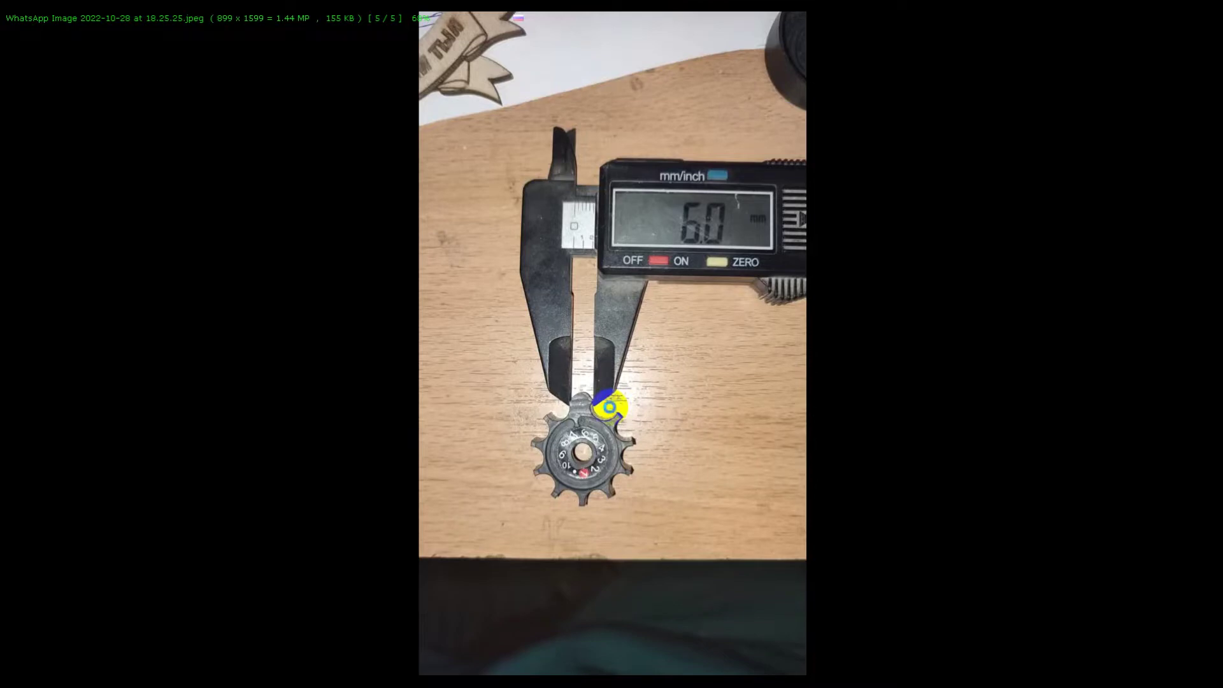
Step: Step back through the photos to recheck the 26.6 mm caliper reading
{"action": "key", "text": "Left"}
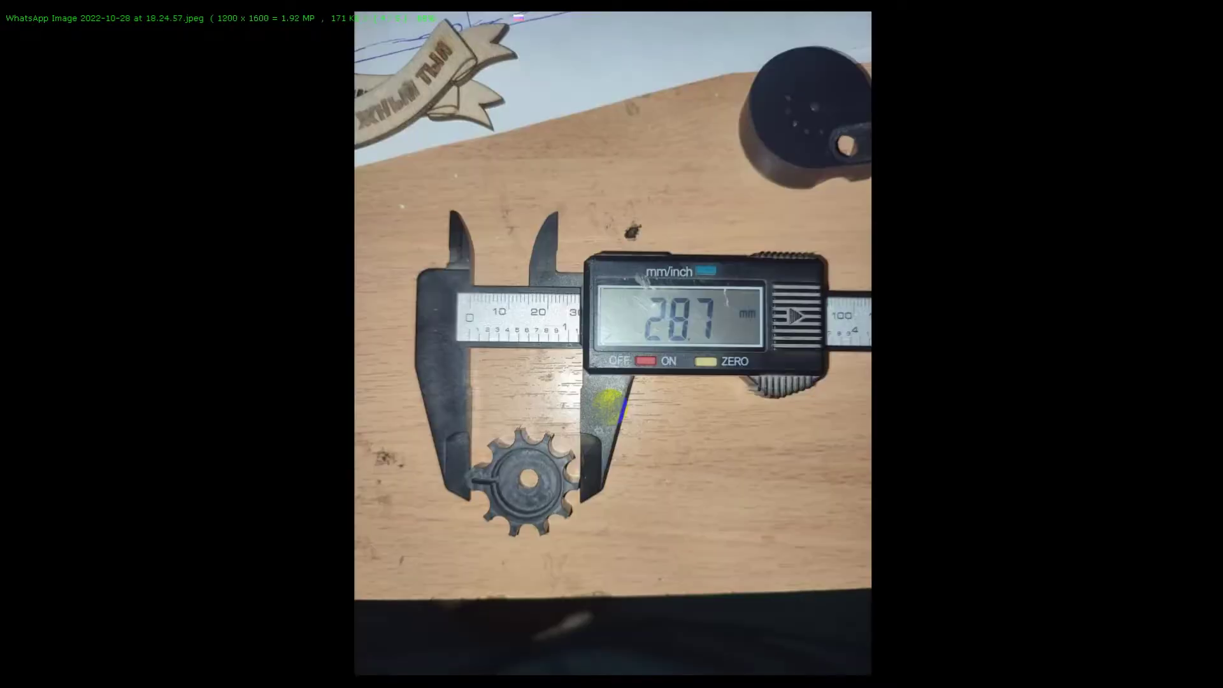
{"action": "key", "text": "Left"}
{"action": "key", "text": "Left"}
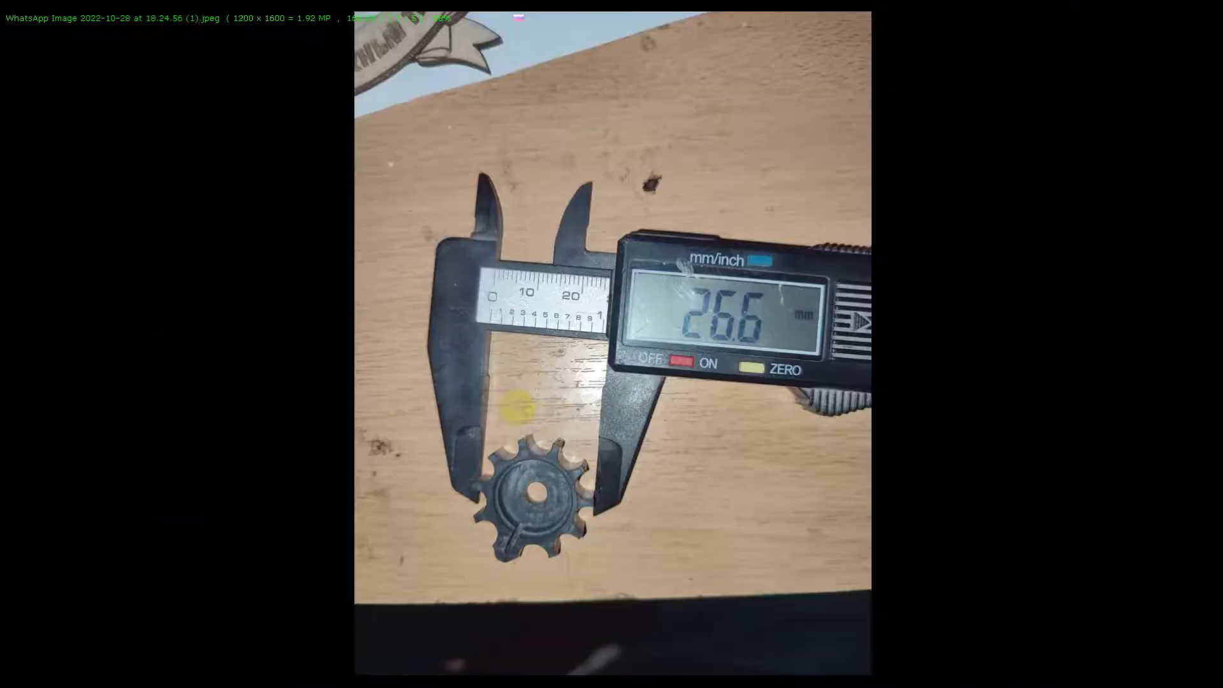
{"action": "key", "text": "Left"}
{"action": "key", "text": "Right"}
{"action": "left_click", "coordinate": [614, 449]}
Step: Back in SketchUp, start a circle with the Круг tool centred on the axes origin
{"action": "left_click", "coordinate": [603, 436]}
{"action": "key", "text": "alt+Tab"}
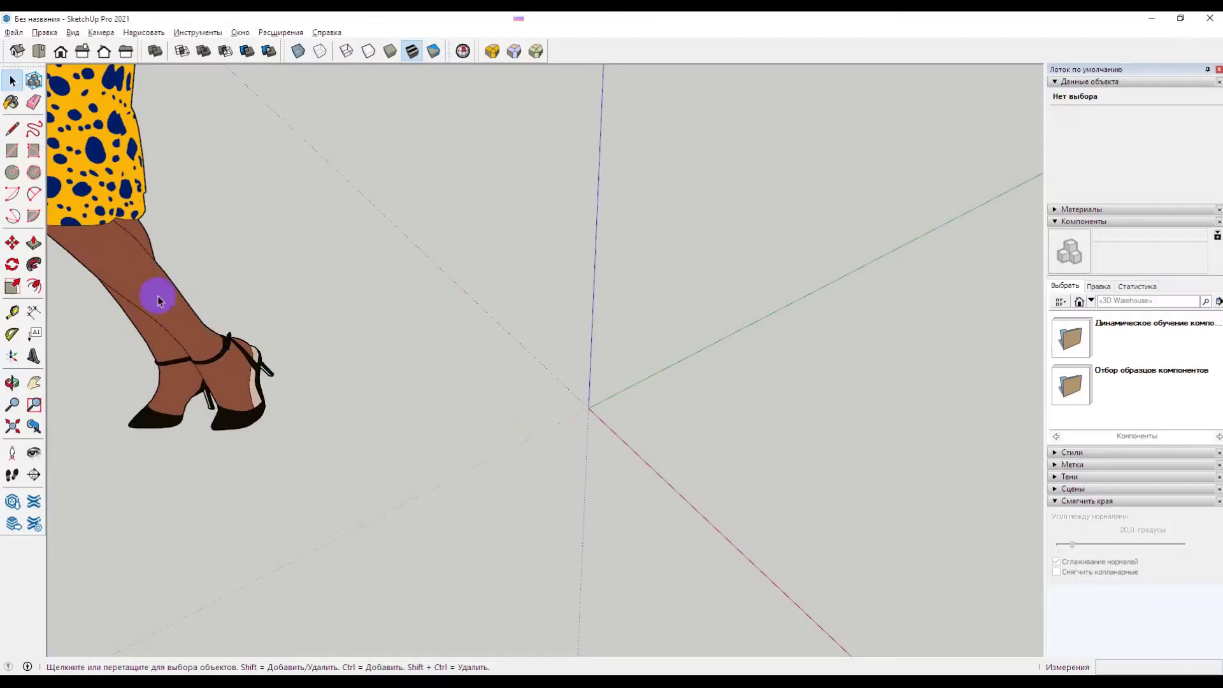
{"action": "left_click", "coordinate": [13, 173]}
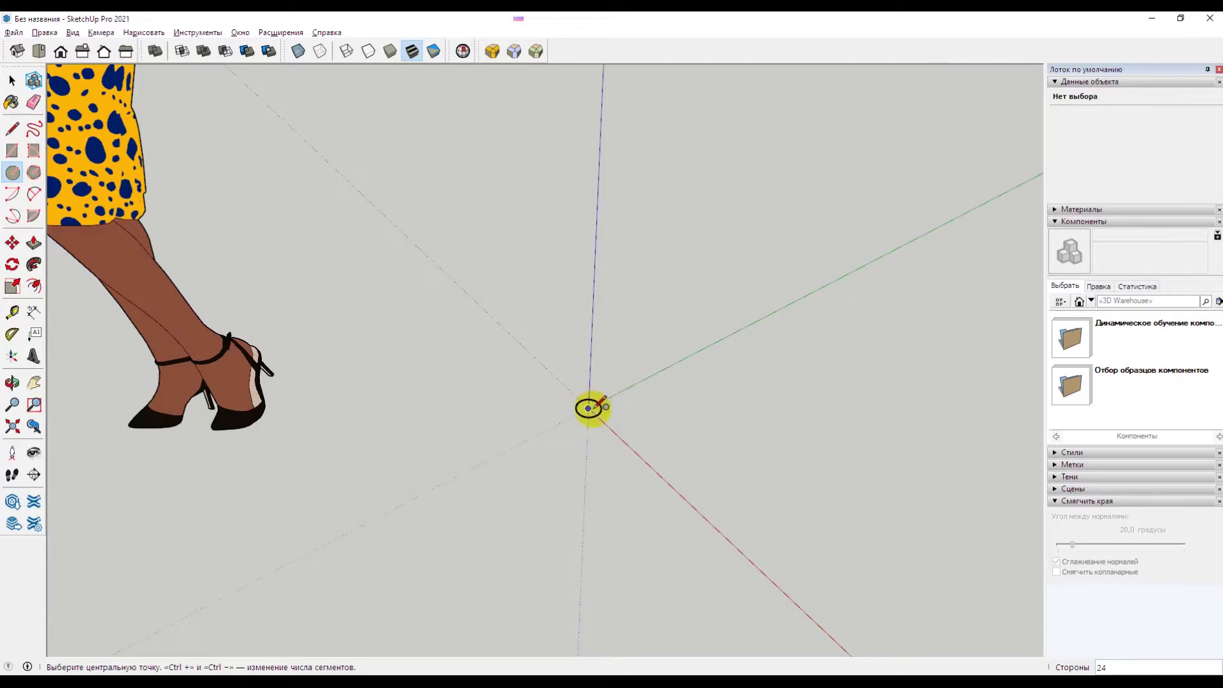
{"action": "left_click", "coordinate": [587, 407]}
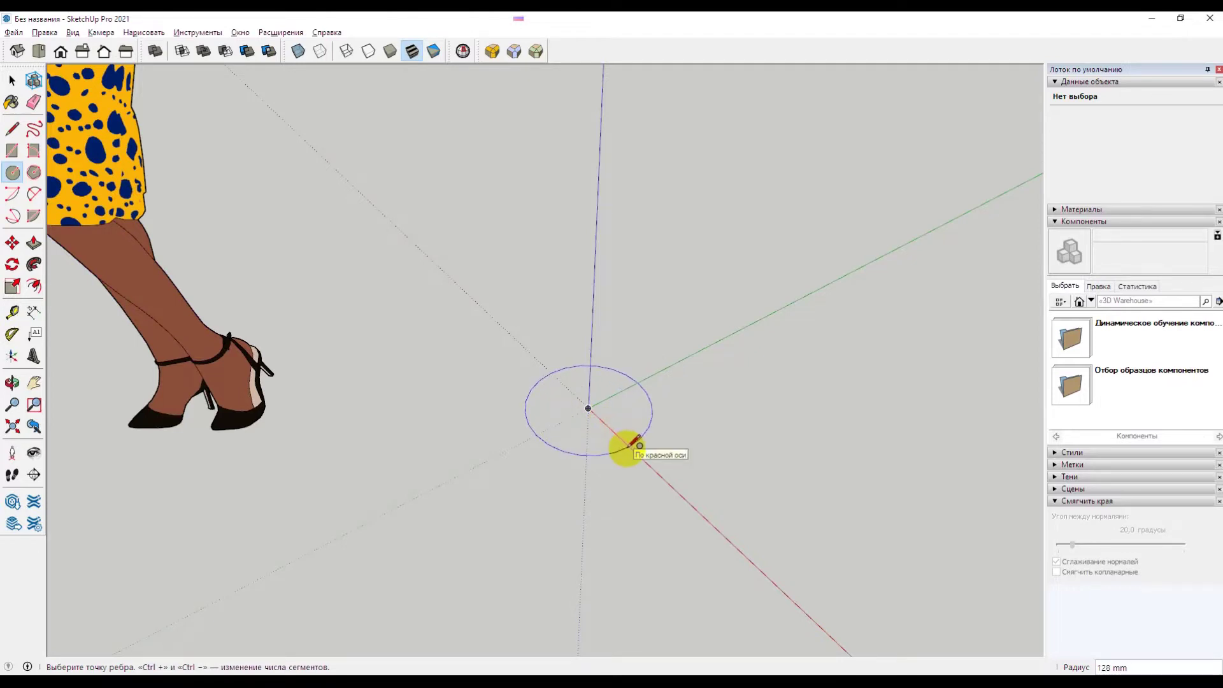
Step: Finish the origin circle with 25 sides and a 13.3 mm radius
{"action": "scroll", "coordinate": [637, 440], "scroll_direction": "up", "scroll_amount": 1}
{"action": "scroll", "coordinate": [635, 438], "scroll_direction": "up", "scroll_amount": 1}
{"action": "scroll", "coordinate": [633, 436], "scroll_direction": "up", "scroll_amount": 2}
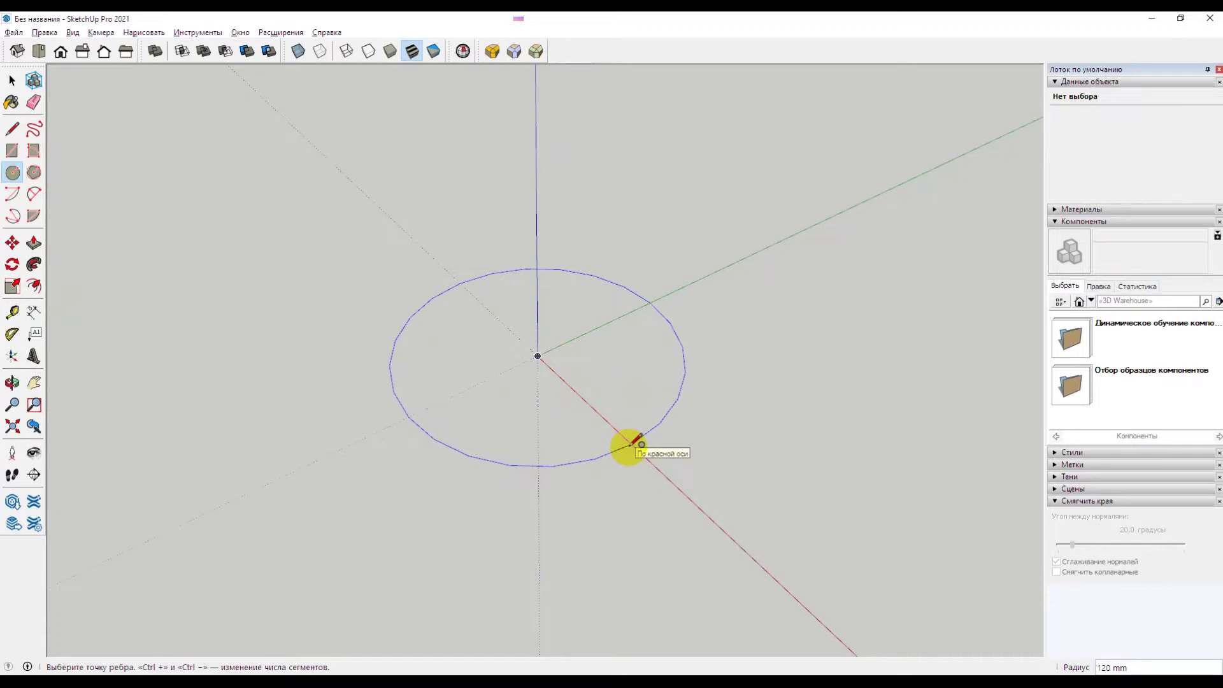
{"action": "key", "text": "ctrl+plus"}
{"action": "type", "text": "13,3"}
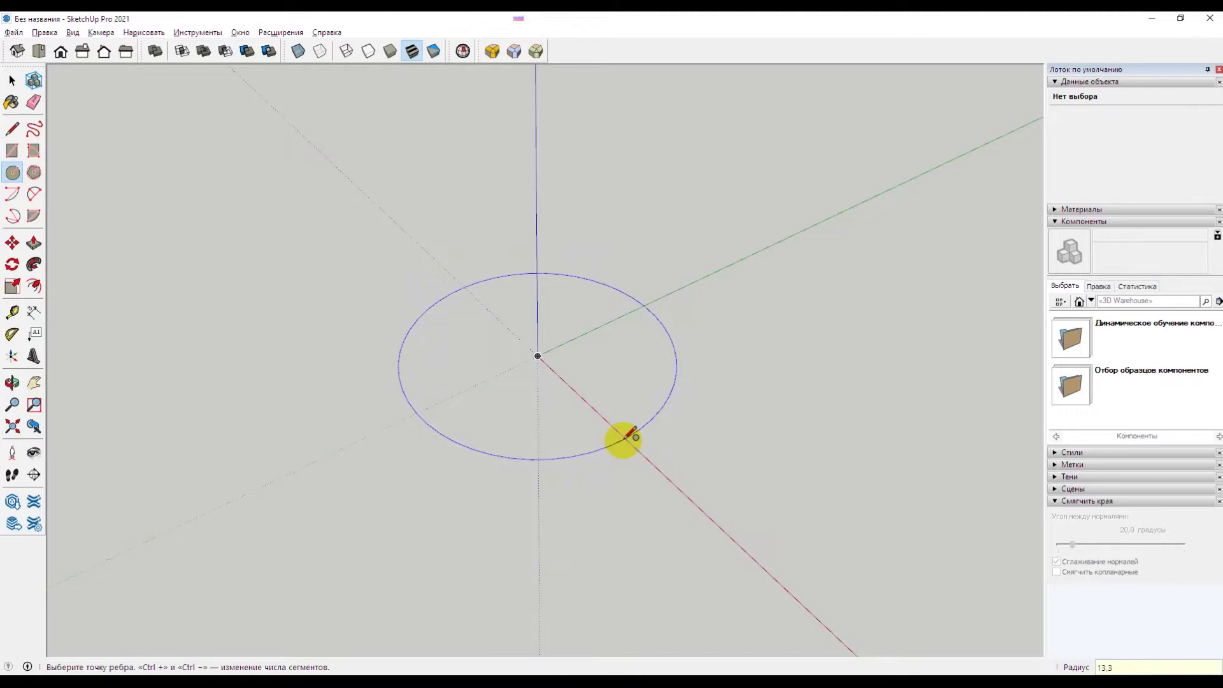
{"action": "key", "text": "Return"}
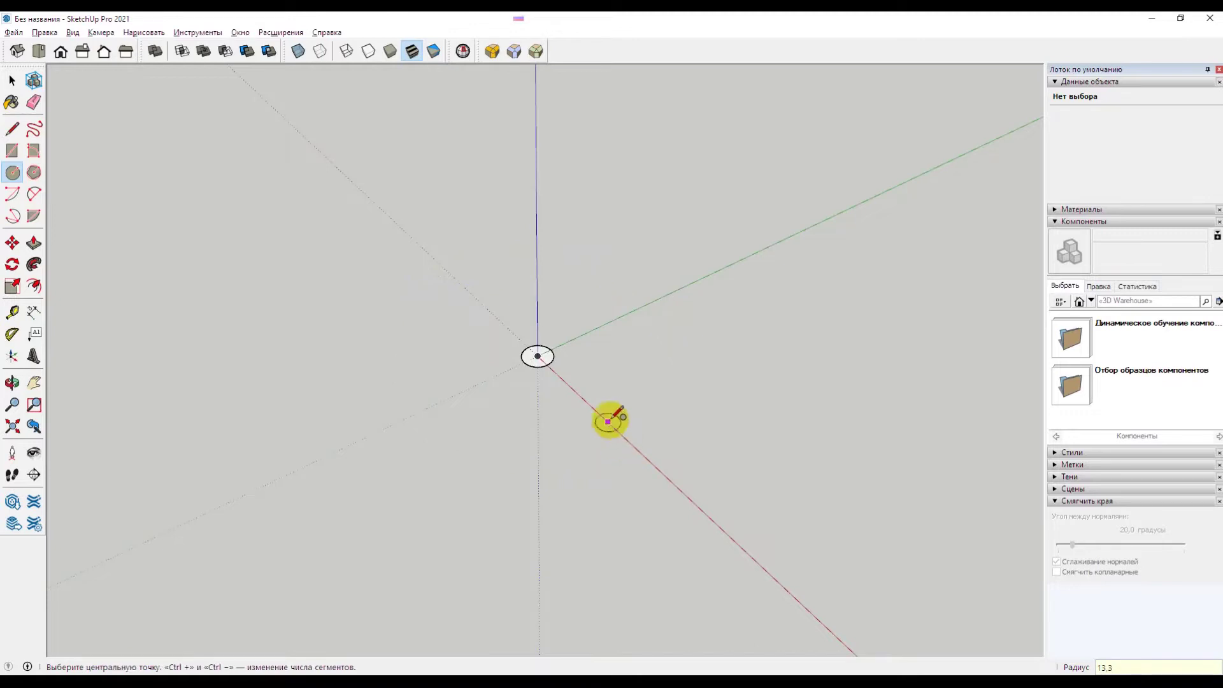
Step: Zoom and orbit so the 13.3 mm circle fills the view
{"action": "scroll", "coordinate": [537, 355], "scroll_direction": "up", "scroll_amount": 2}
{"action": "scroll", "coordinate": [537, 355], "scroll_direction": "up", "scroll_amount": 2}
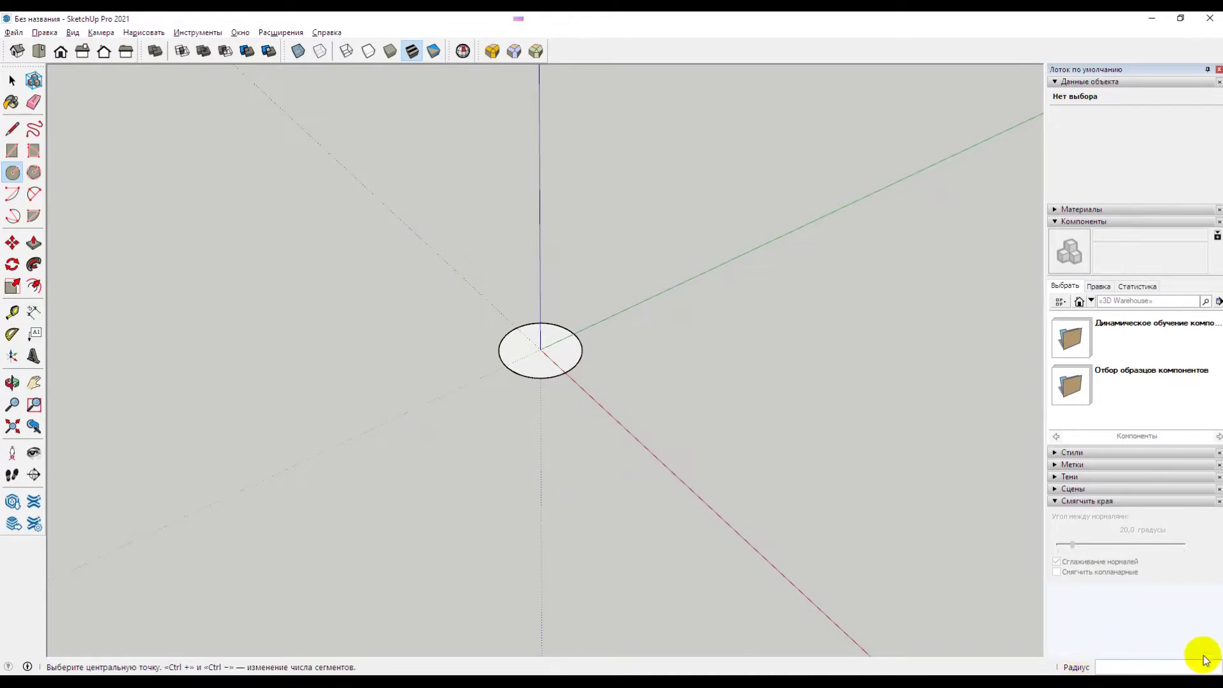
{"action": "scroll", "coordinate": [554, 360], "scroll_direction": "up", "scroll_amount": 1}
{"action": "scroll", "coordinate": [533, 346], "scroll_direction": "up", "scroll_amount": 3}
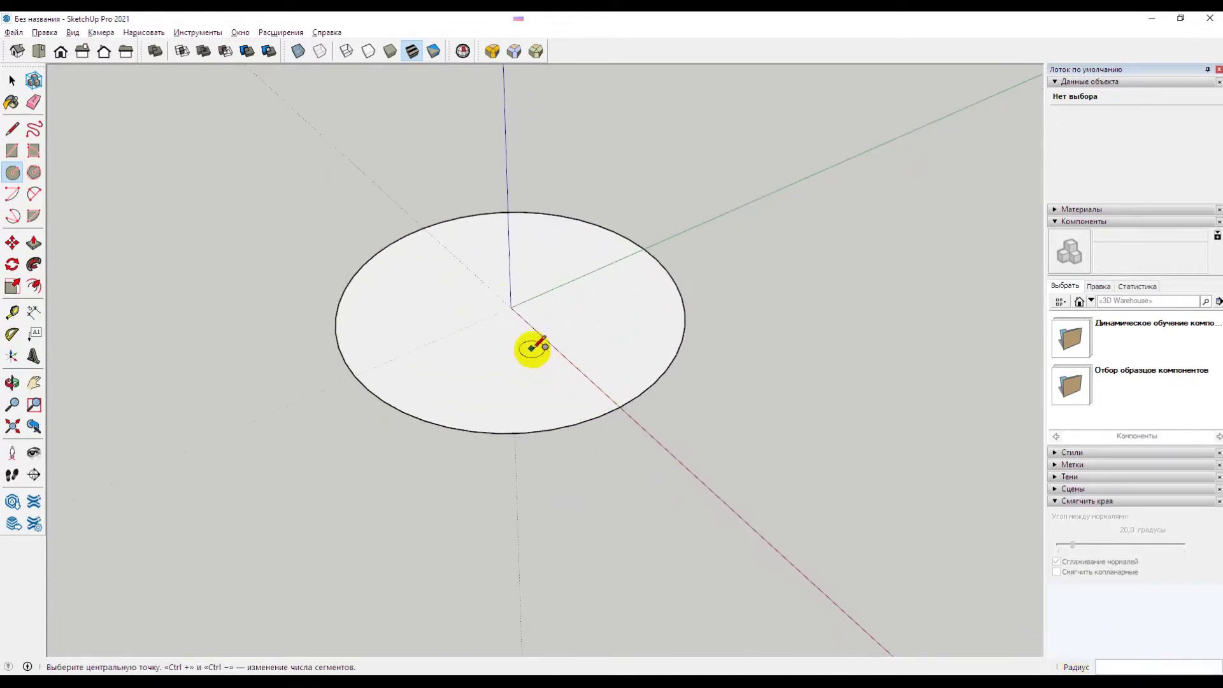
{"action": "scroll", "coordinate": [519, 328], "scroll_direction": "up", "scroll_amount": 1}
{"action": "scroll", "coordinate": [486, 292], "scroll_direction": "up", "scroll_amount": 1}
{"action": "scroll", "coordinate": [492, 314], "scroll_direction": "down", "scroll_amount": 1}
{"action": "middle_click_drag", "start_coordinate": [546, 374], "coordinate": [745, 305]}
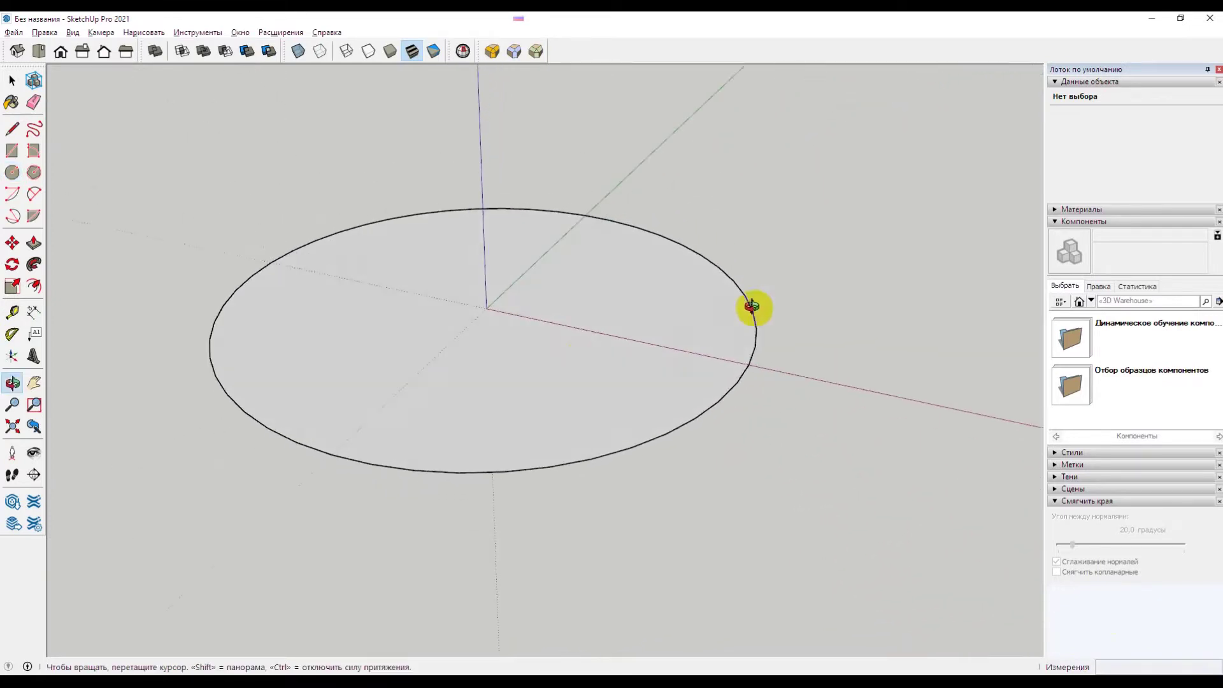
{"action": "mouse_move", "coordinate": [556, 353]}
{"action": "middle_mouse_down"}
{"action": "mouse_move", "coordinate": [568, 377]}
{"action": "mouse_move", "coordinate": [546, 396]}
{"action": "middle_mouse_up"}
{"action": "scroll", "coordinate": [502, 360], "scroll_direction": "up", "scroll_amount": 1}
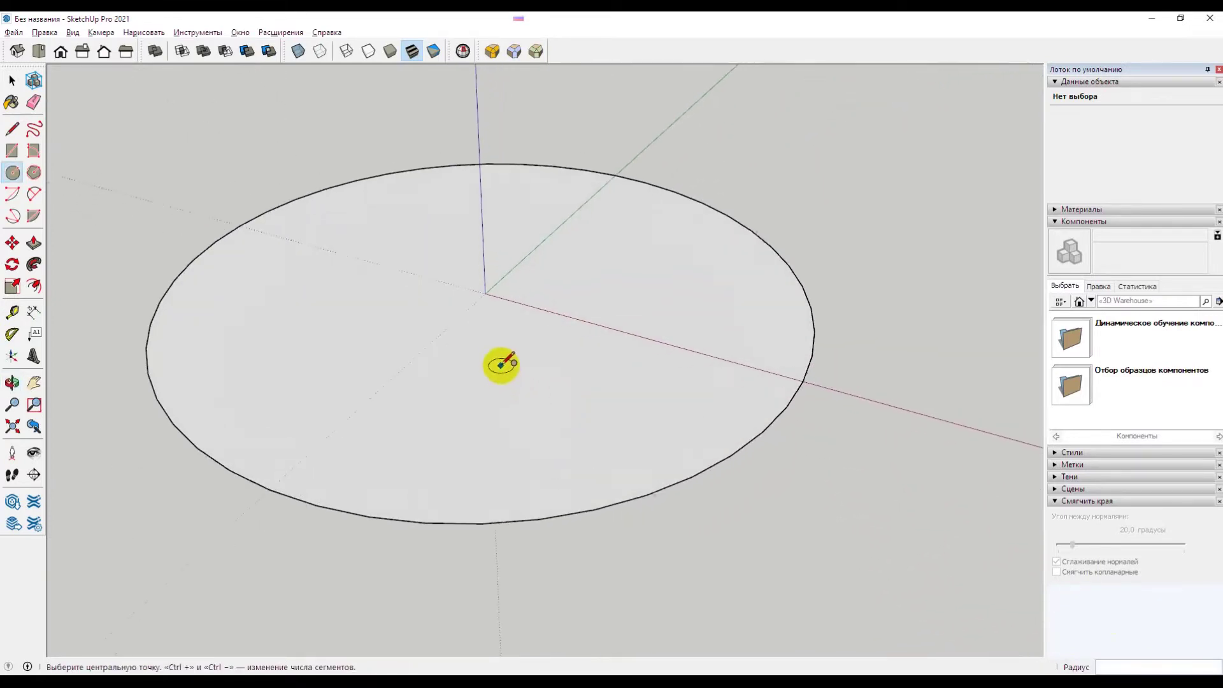
{"action": "mouse_move", "coordinate": [608, 347]}
{"action": "middle_mouse_down"}
{"action": "mouse_move", "coordinate": [617, 354]}
{"action": "mouse_move", "coordinate": [549, 355]}
{"action": "middle_mouse_up"}
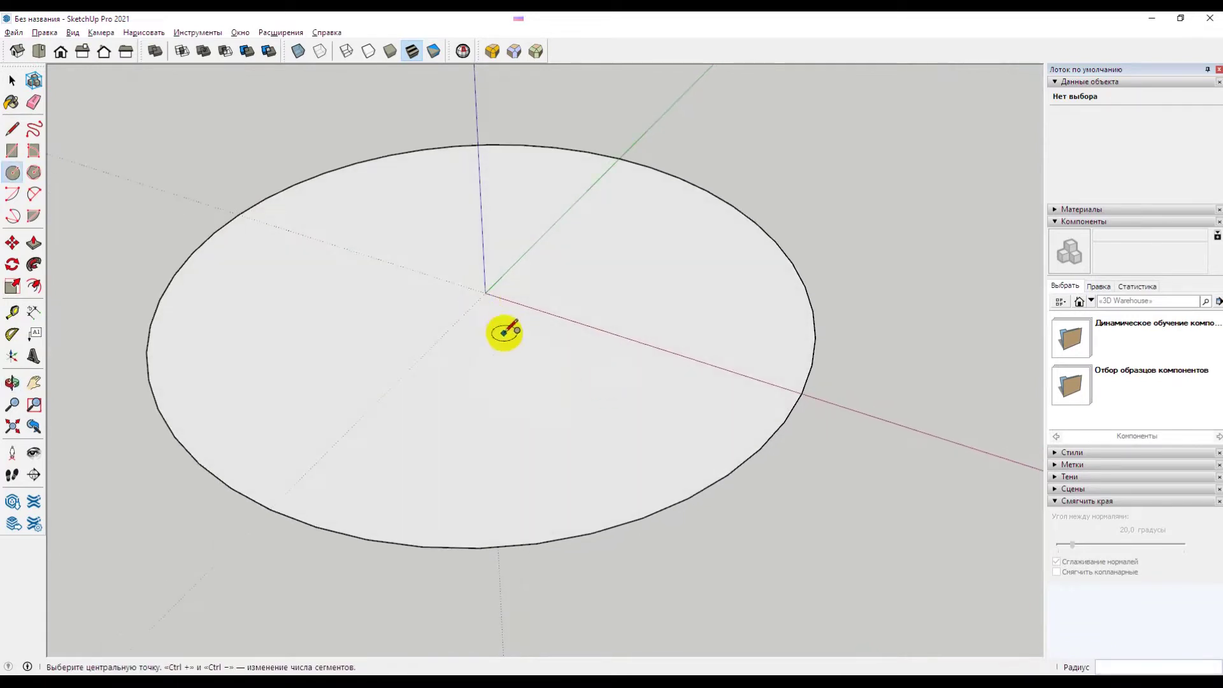
Step: Briefly pick the Move tool, return to Select, and bring up the caliper photo
{"action": "key", "text": "space"}
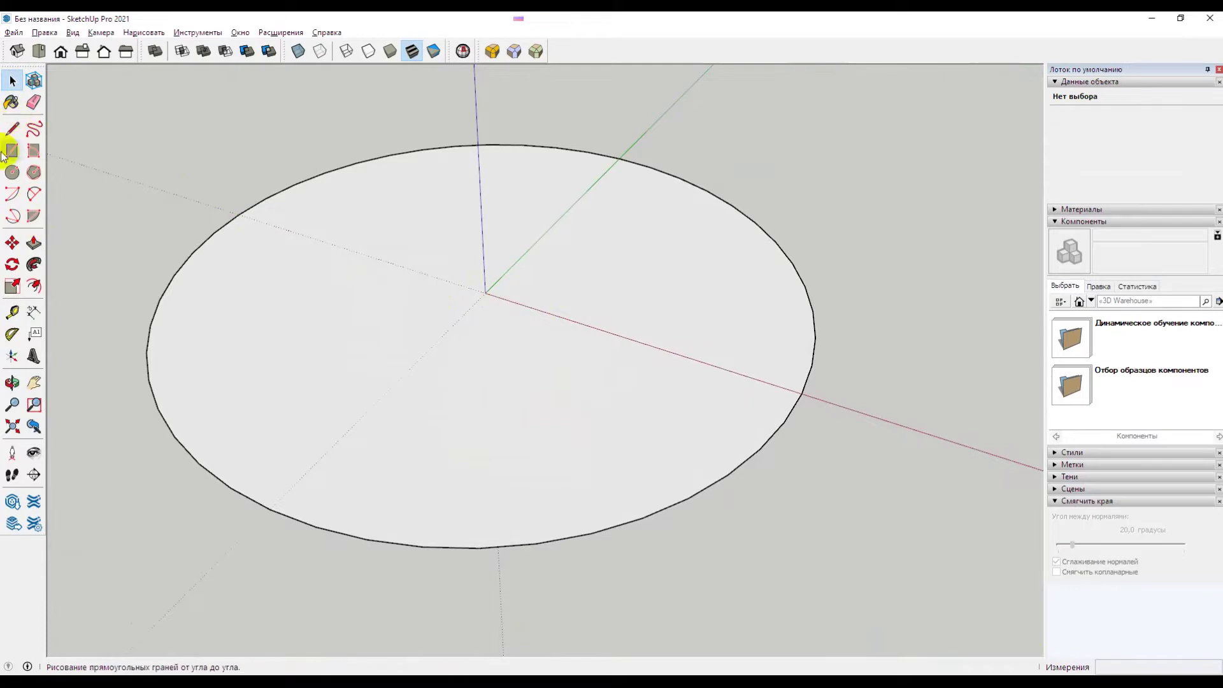
{"action": "left_click", "coordinate": [17, 245]}
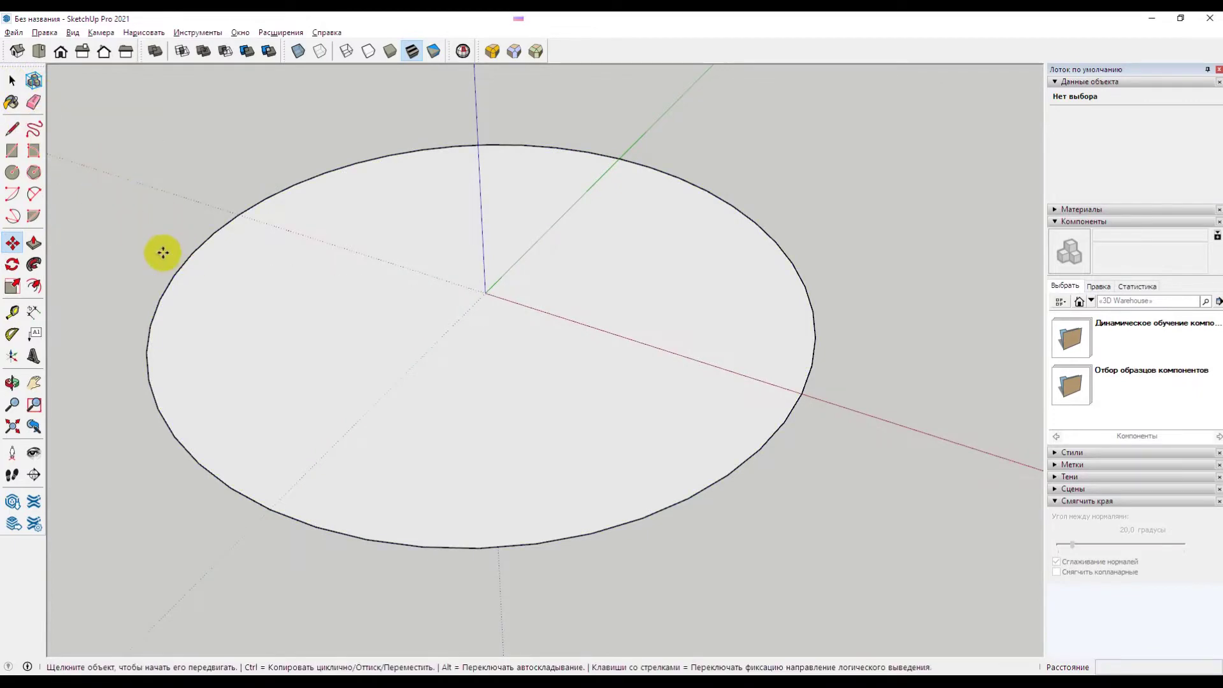
{"action": "key", "text": "space"}
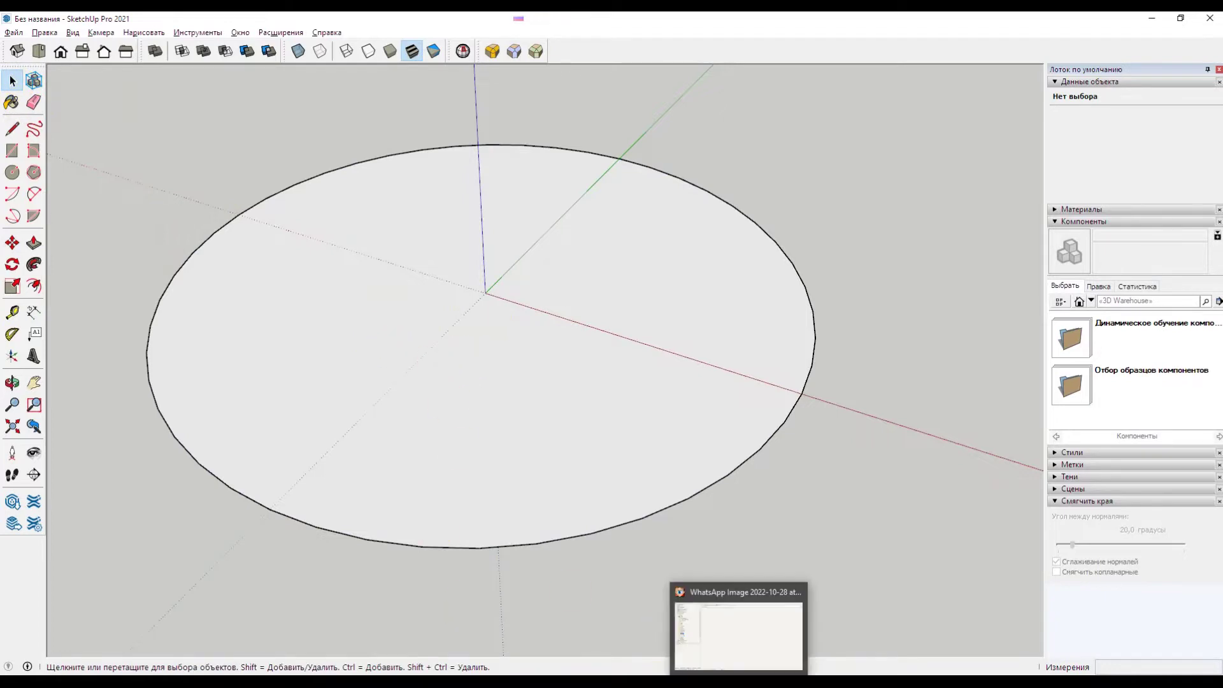
{"action": "left_click", "coordinate": [738, 630]}
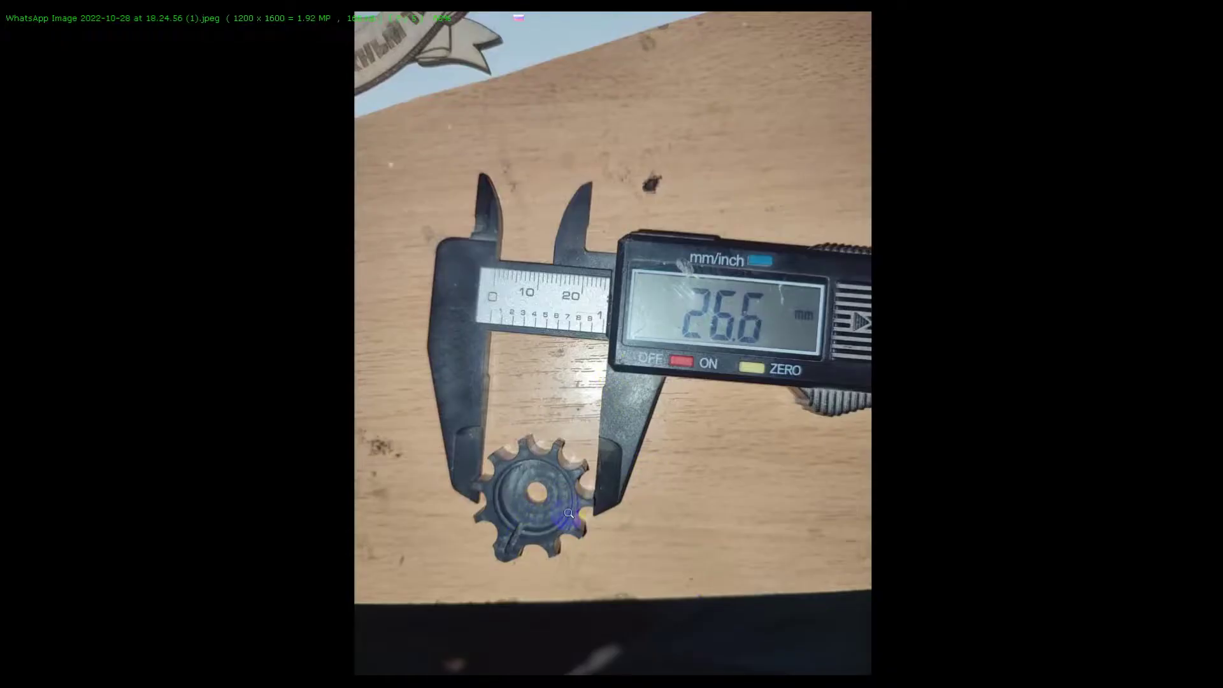
{"action": "key", "text": "Right"}
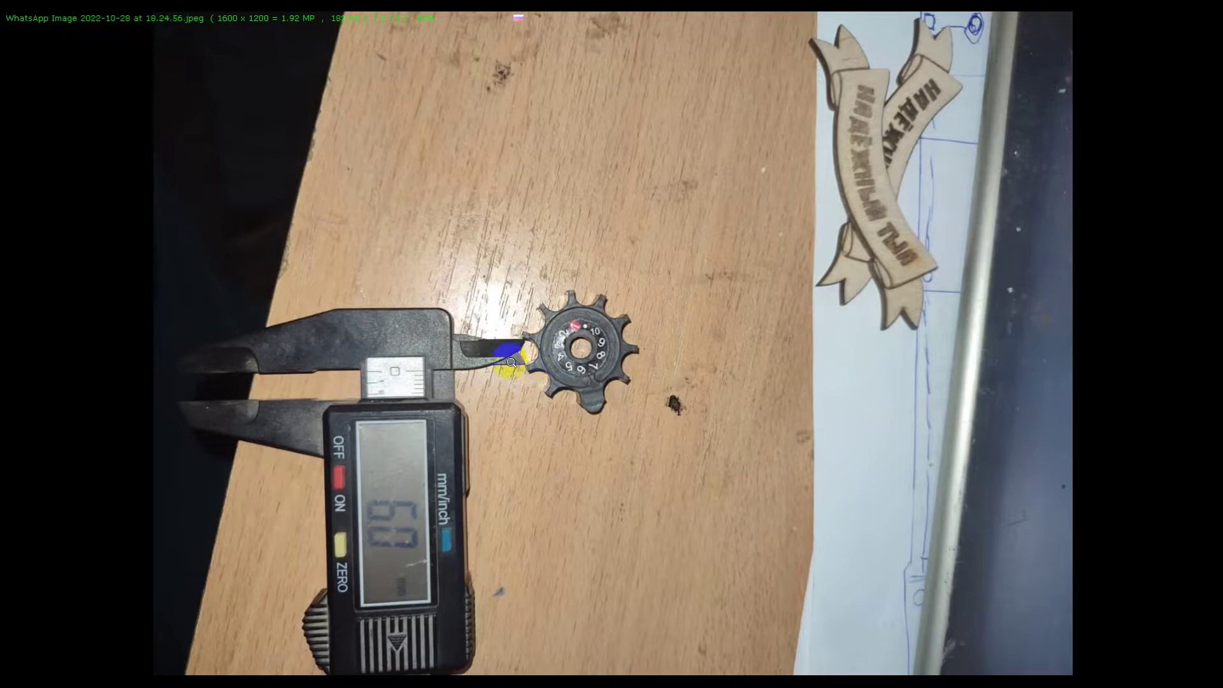
{"action": "scroll", "coordinate": [530, 344], "scroll_direction": "up", "scroll_amount": 1}
{"action": "scroll", "coordinate": [532, 372], "scroll_direction": "down", "scroll_amount": 1}
{"action": "key", "text": "alt+Tab"}
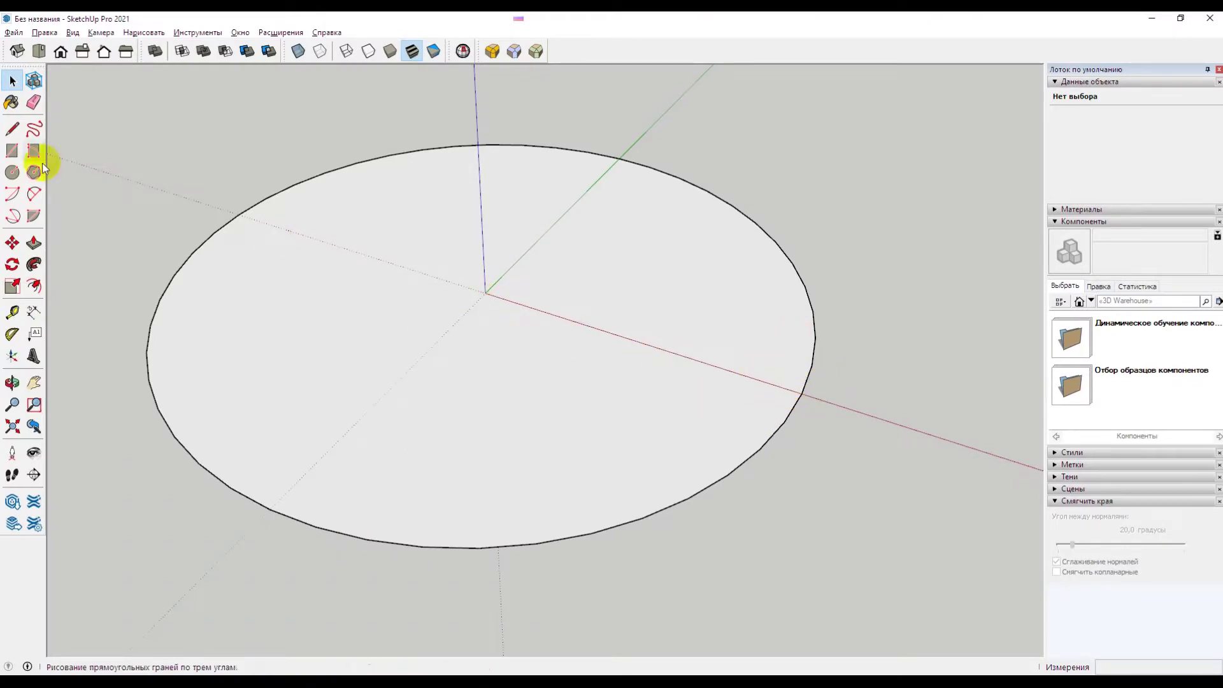
Step: Draw a 3 mm-radius circle on the base circle's edge at the red axis, selecting the lens face
{"action": "left_click", "coordinate": [12, 172]}
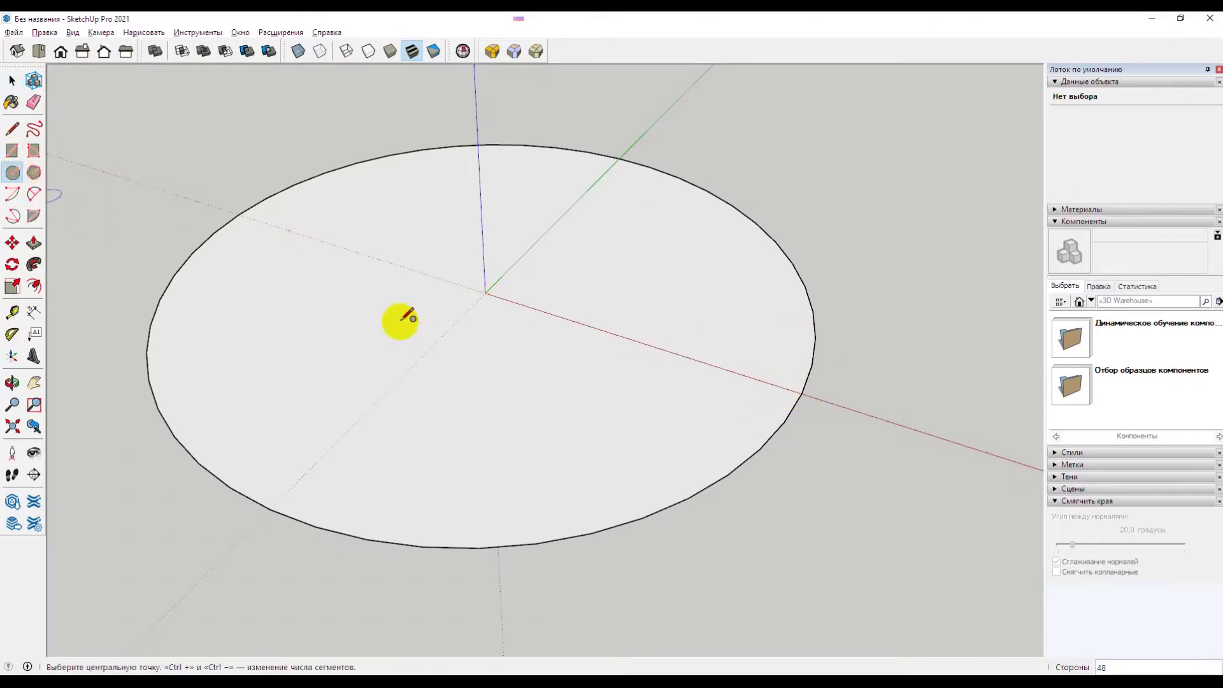
{"action": "left_click", "coordinate": [801, 394]}
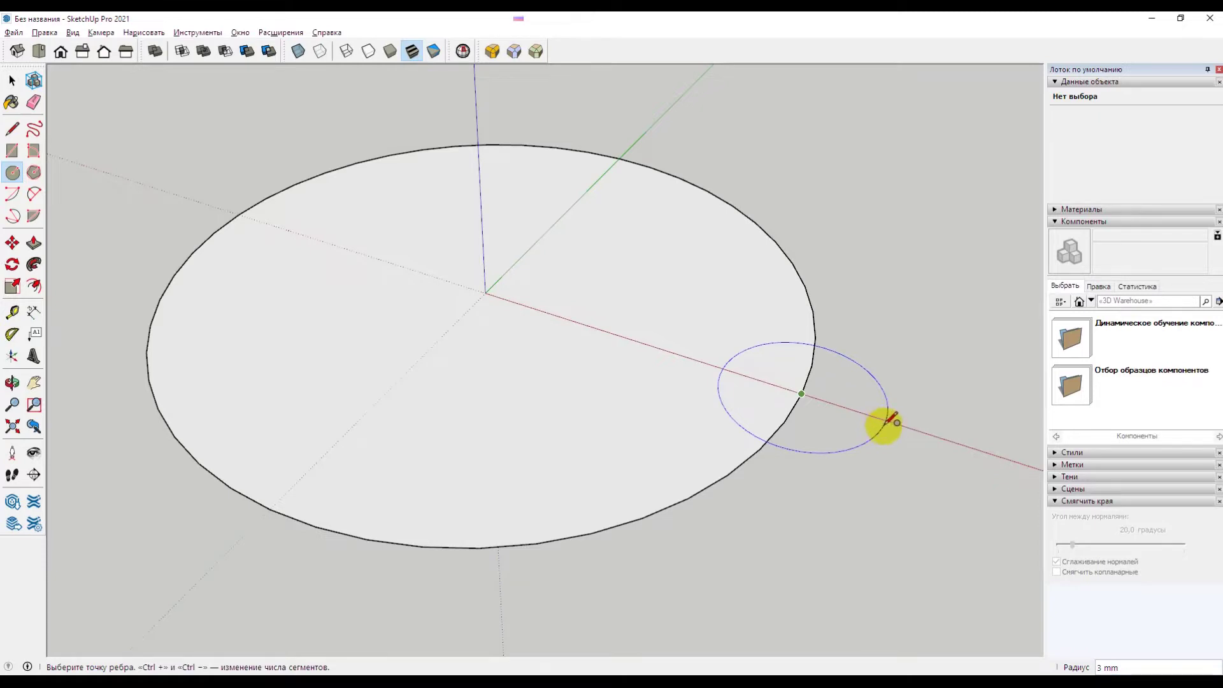
{"action": "left_click", "coordinate": [887, 420]}
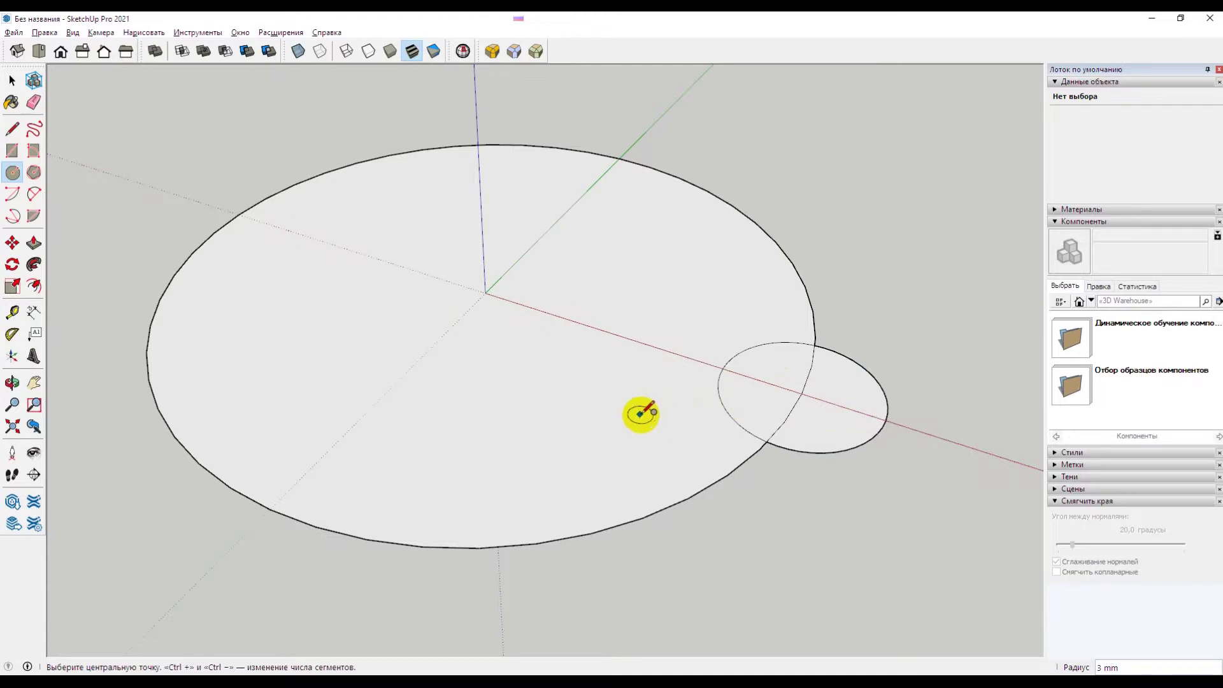
{"action": "key", "text": "space"}
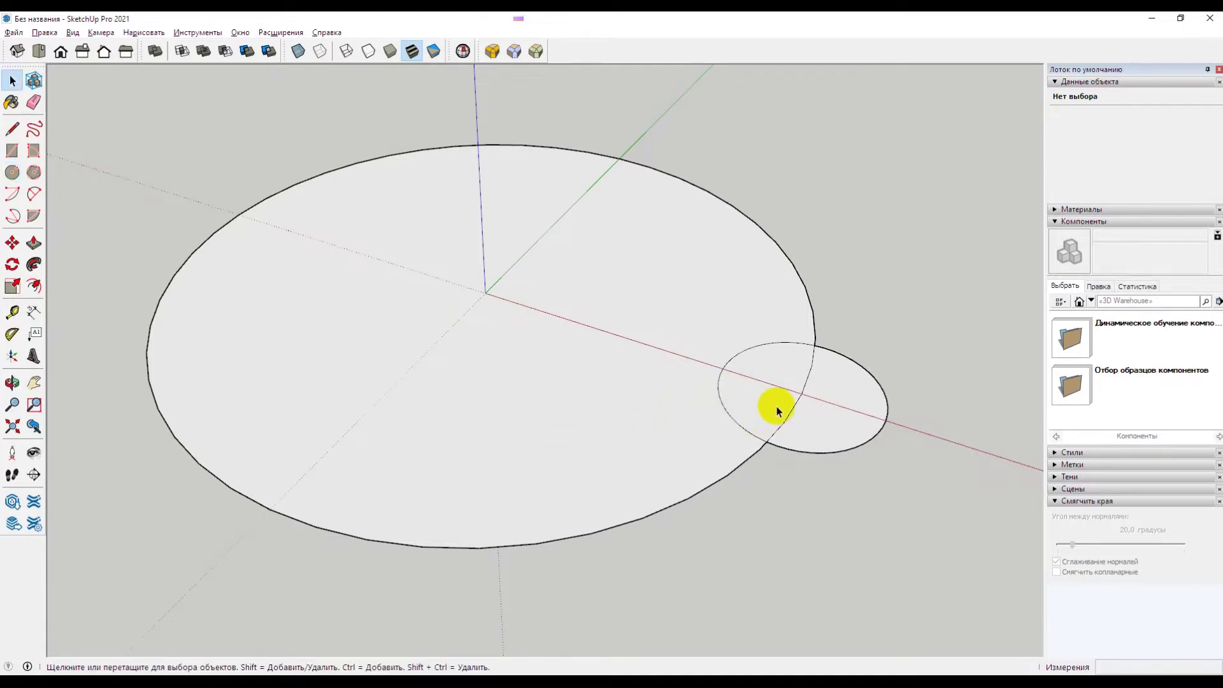
{"action": "left_click", "coordinate": [789, 377]}
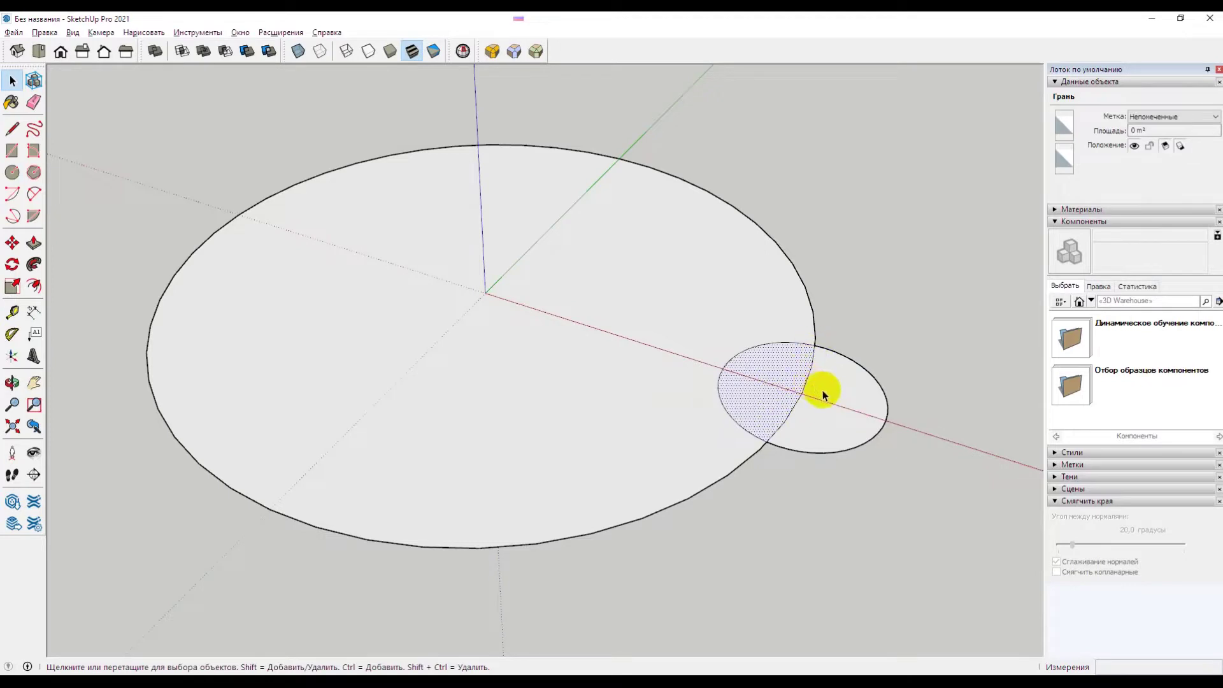
{"action": "middle_click_drag", "start_coordinate": [819, 390], "coordinate": [709, 437]}
{"action": "scroll", "coordinate": [726, 439], "scroll_direction": "up", "scroll_amount": 2}
{"action": "mouse_move", "coordinate": [736, 472]}
{"action": "middle_mouse_down"}
{"action": "mouse_move", "coordinate": [686, 352]}
{"action": "mouse_move", "coordinate": [690, 406]}
{"action": "middle_mouse_up"}
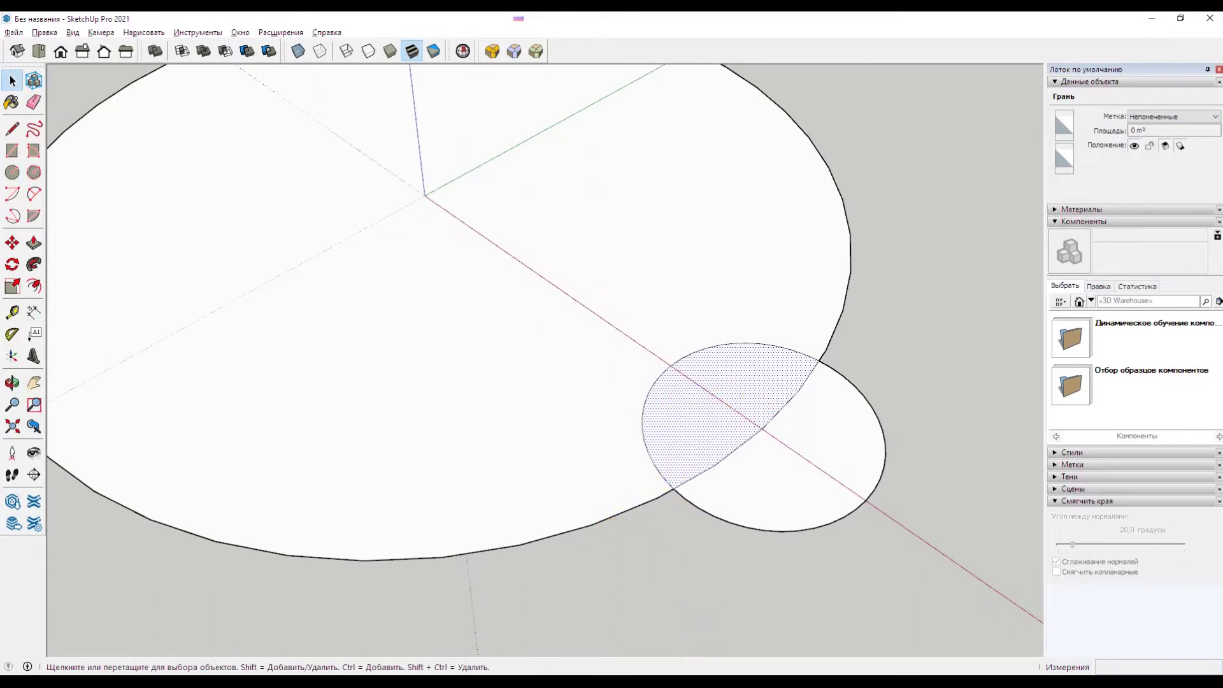
Step: Scroll through the caliper reference photos, then return to SketchUp
{"action": "key", "text": "alt+Tab"}
{"action": "scroll", "coordinate": [538, 465], "scroll_direction": "down", "scroll_amount": 1}
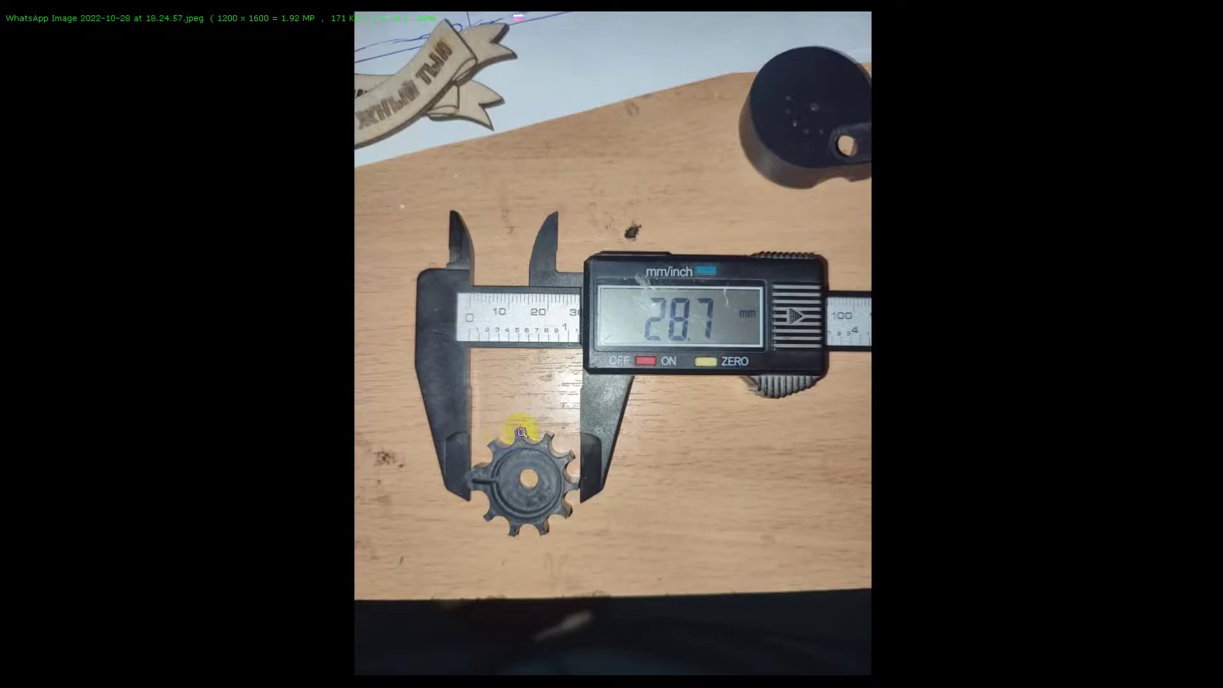
{"action": "scroll", "coordinate": [521, 433], "scroll_direction": "down", "scroll_amount": 1}
{"action": "scroll", "coordinate": [591, 438], "scroll_direction": "down", "scroll_amount": 1}
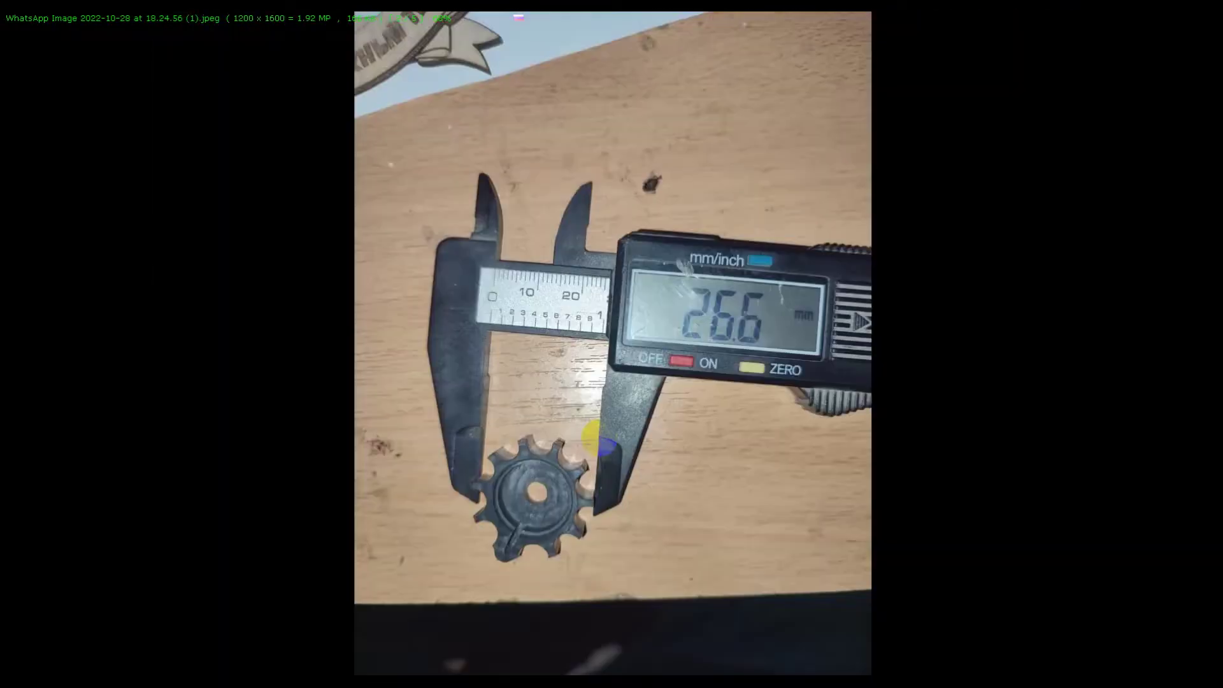
{"action": "scroll", "coordinate": [600, 448], "scroll_direction": "down", "scroll_amount": 1}
{"action": "scroll", "coordinate": [599, 459], "scroll_direction": "up", "scroll_amount": 1}
{"action": "key", "text": "alt+Tab"}
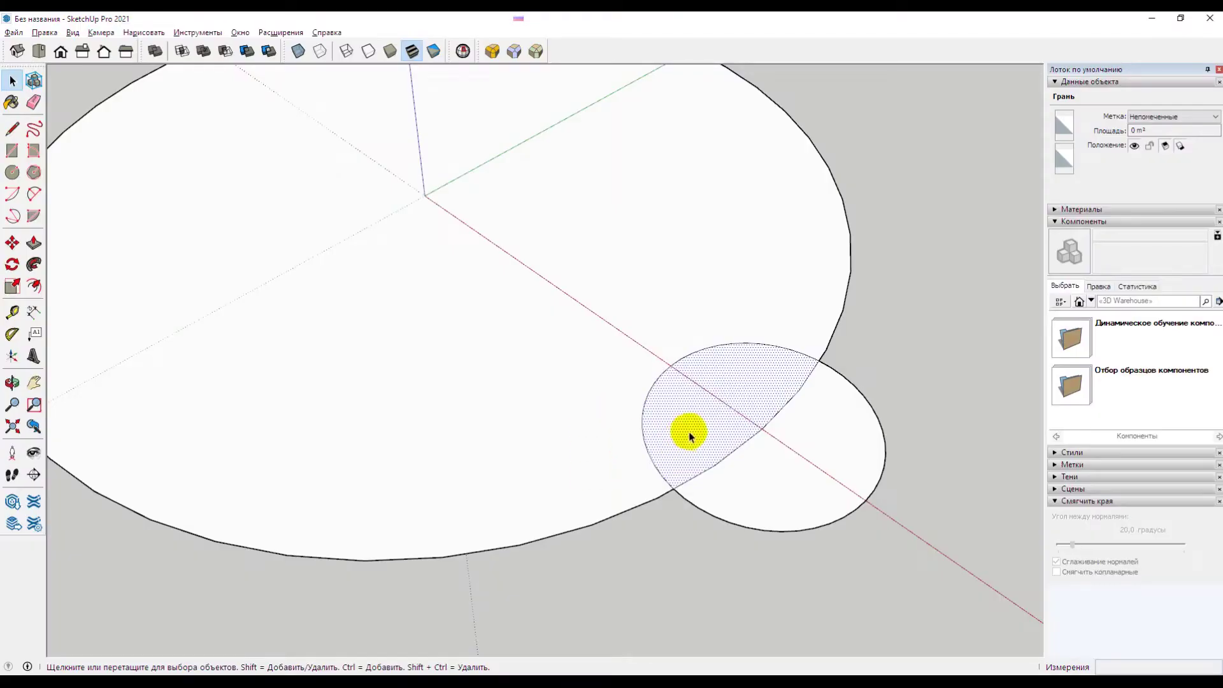
Step: Place a guide point 1.5 mm along the base circle's edge from the lower circle crossing
{"action": "scroll", "coordinate": [681, 499], "scroll_direction": "up", "scroll_amount": 1}
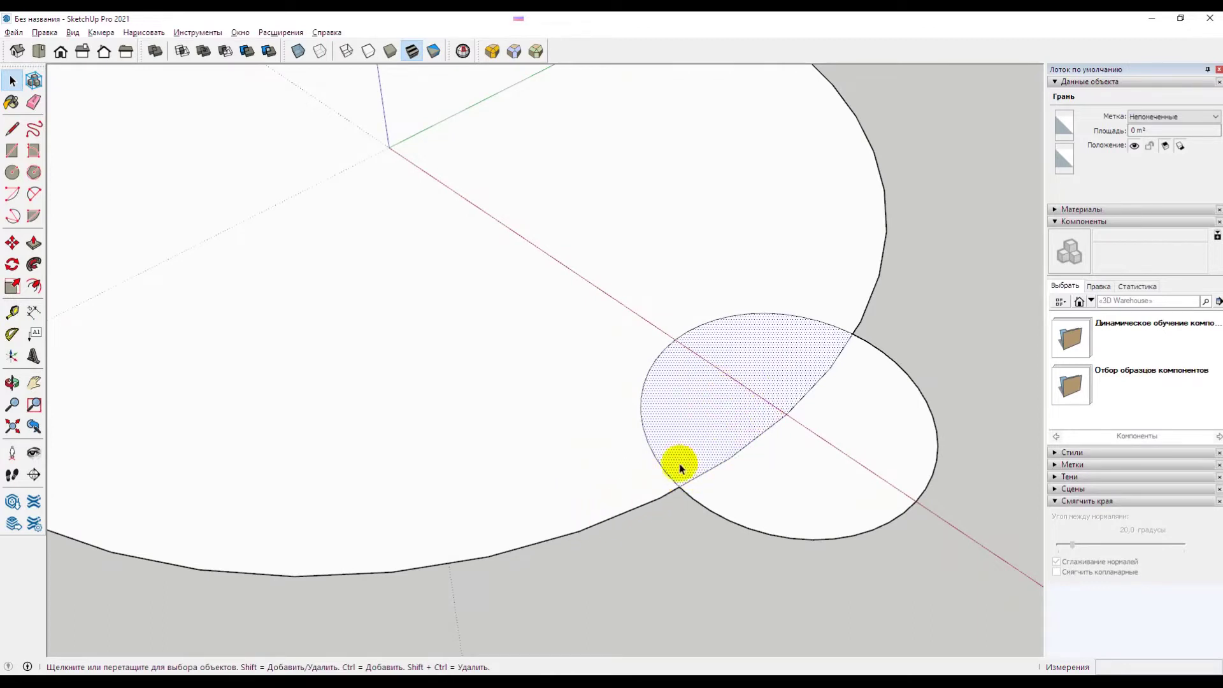
{"action": "left_click", "coordinate": [13, 313]}
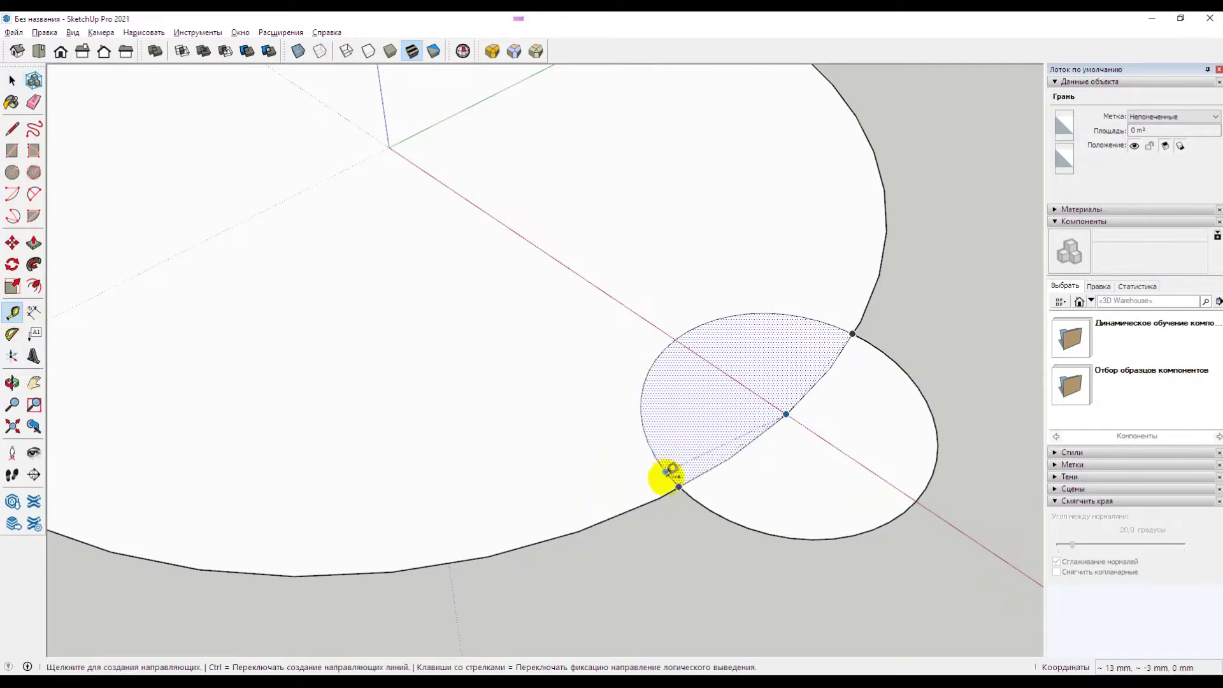
{"action": "left_click", "coordinate": [680, 487]}
{"action": "type", "text": "1,5"}
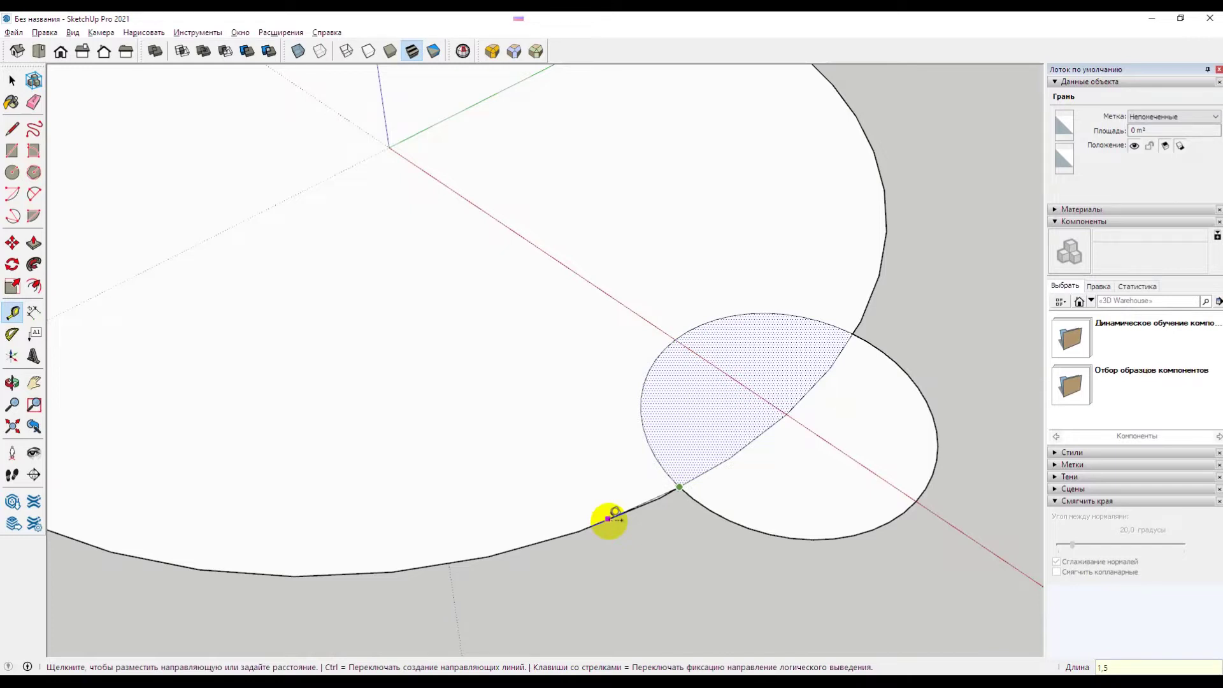
{"action": "key", "text": "Return"}
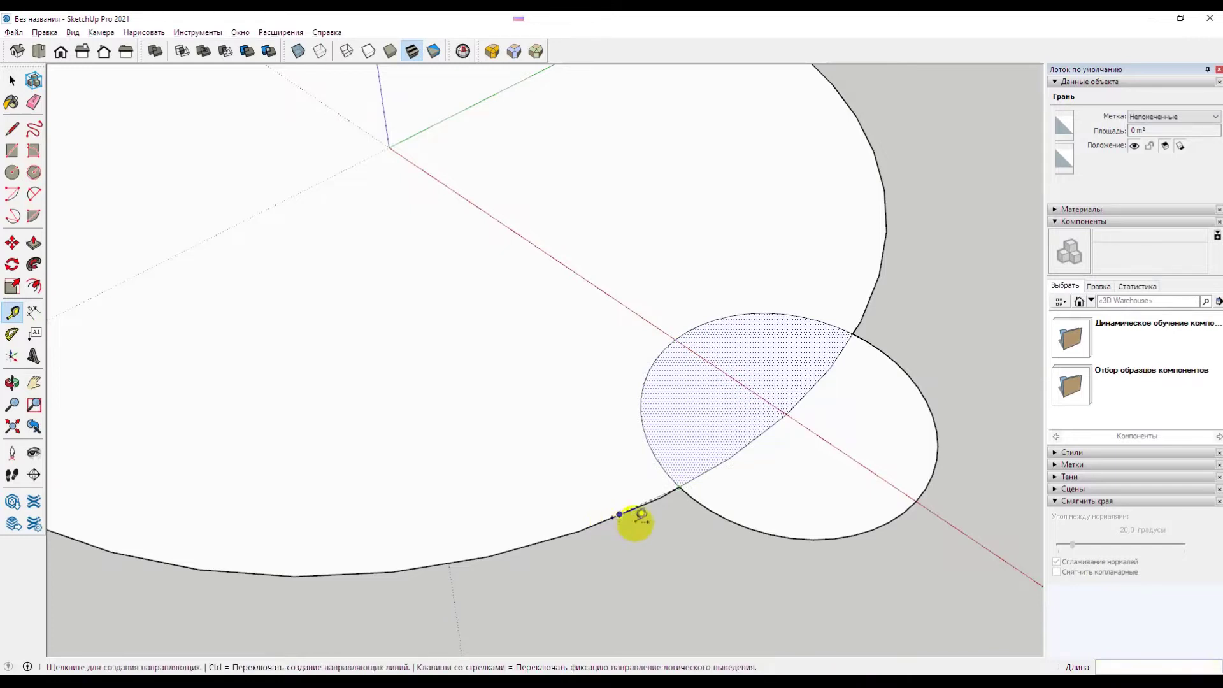
Step: Select the base circle's arc, the new guide point, and the lens-shaped overlap face
{"action": "key", "text": "space"}
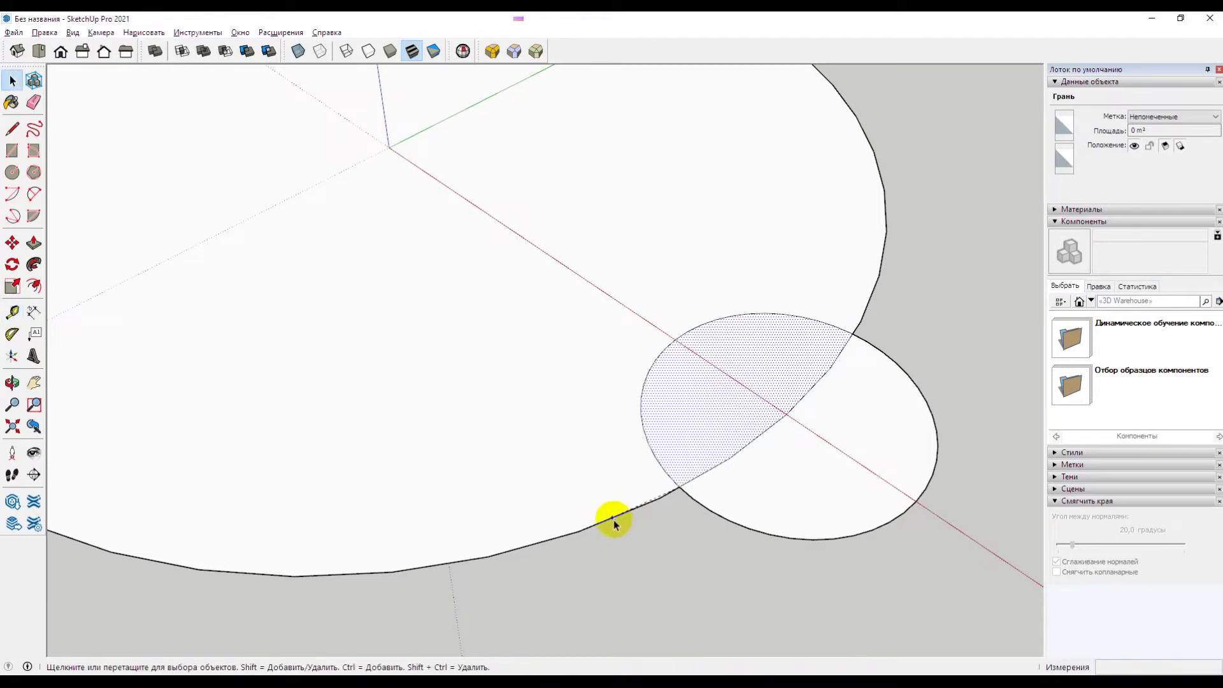
{"action": "left_click", "coordinate": [612, 517]}
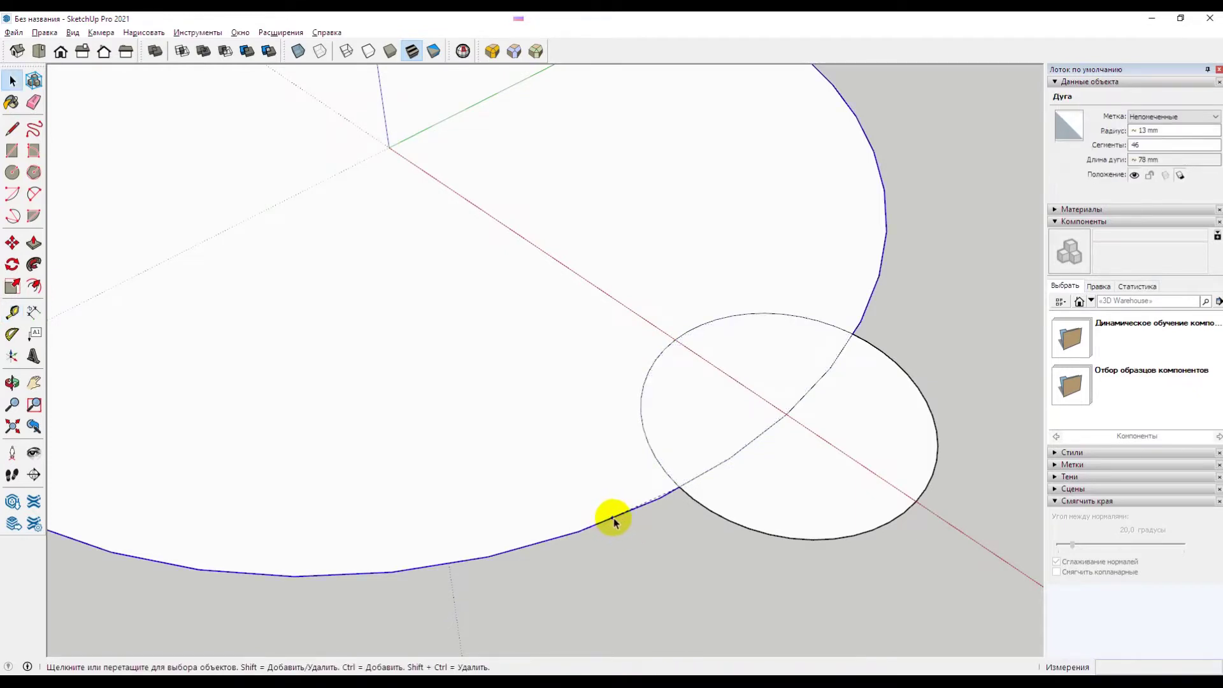
{"action": "left_click", "coordinate": [612, 518]}
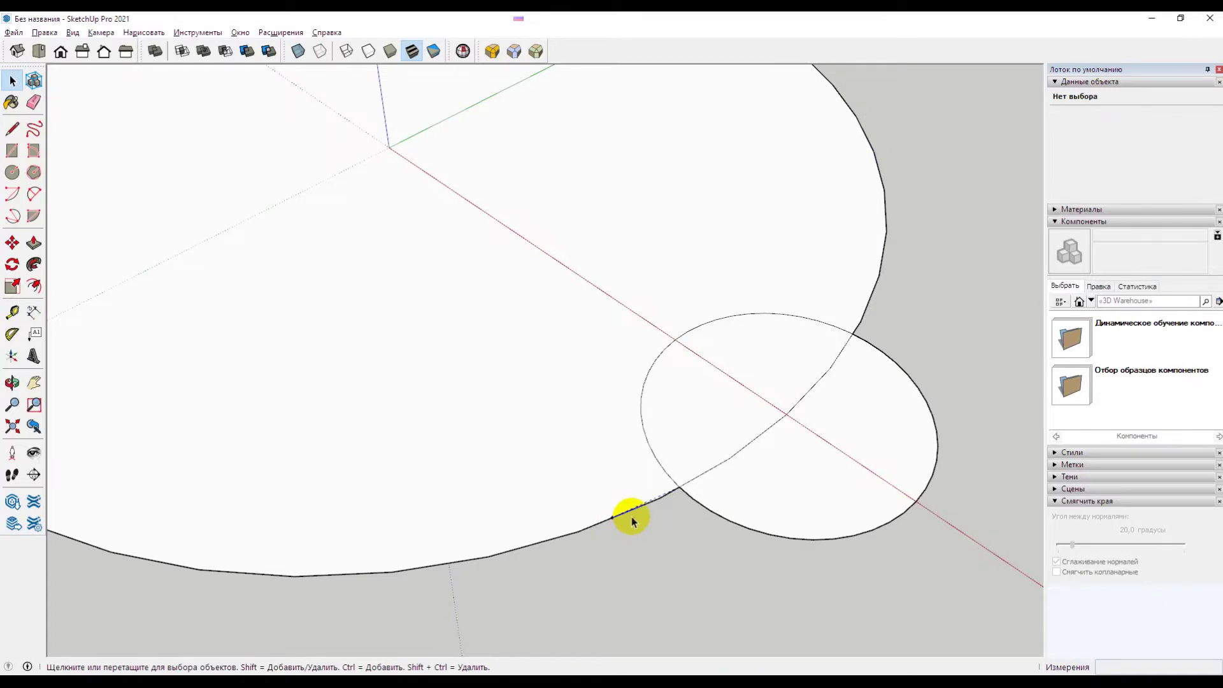
{"action": "left_click", "coordinate": [764, 347]}
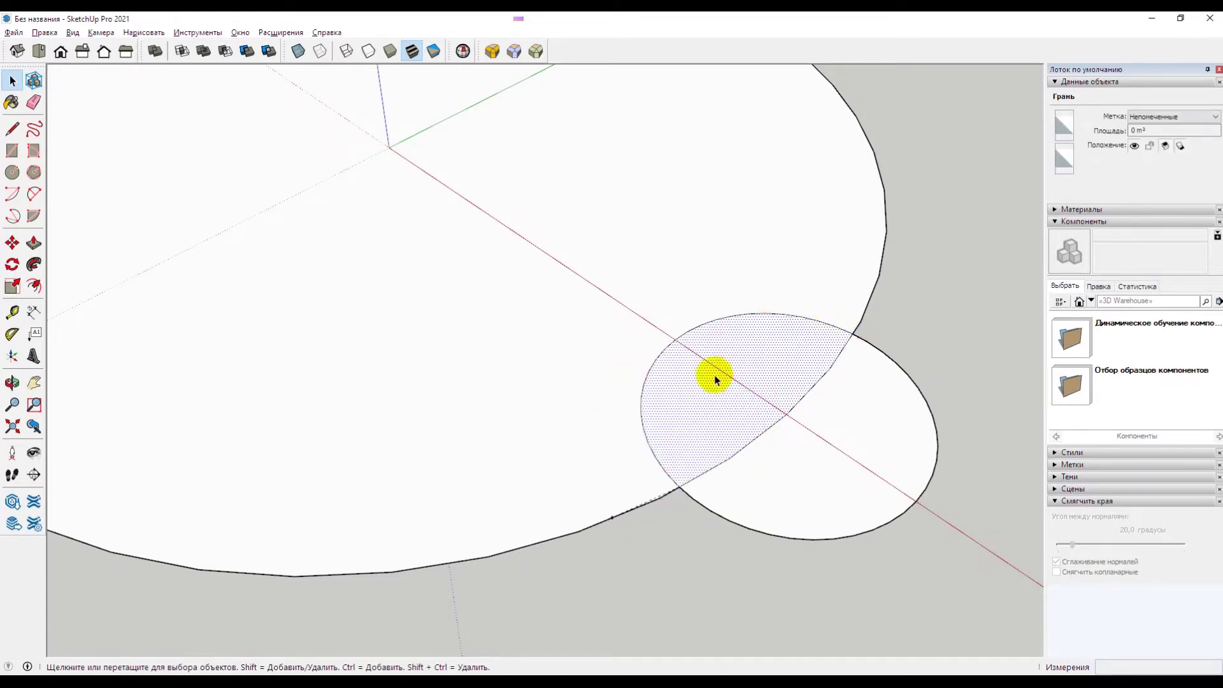
Step: Start a copy-rotation of the half-disc about the origin from the upper crossing, then cancel it
{"action": "left_click", "coordinate": [13, 265]}
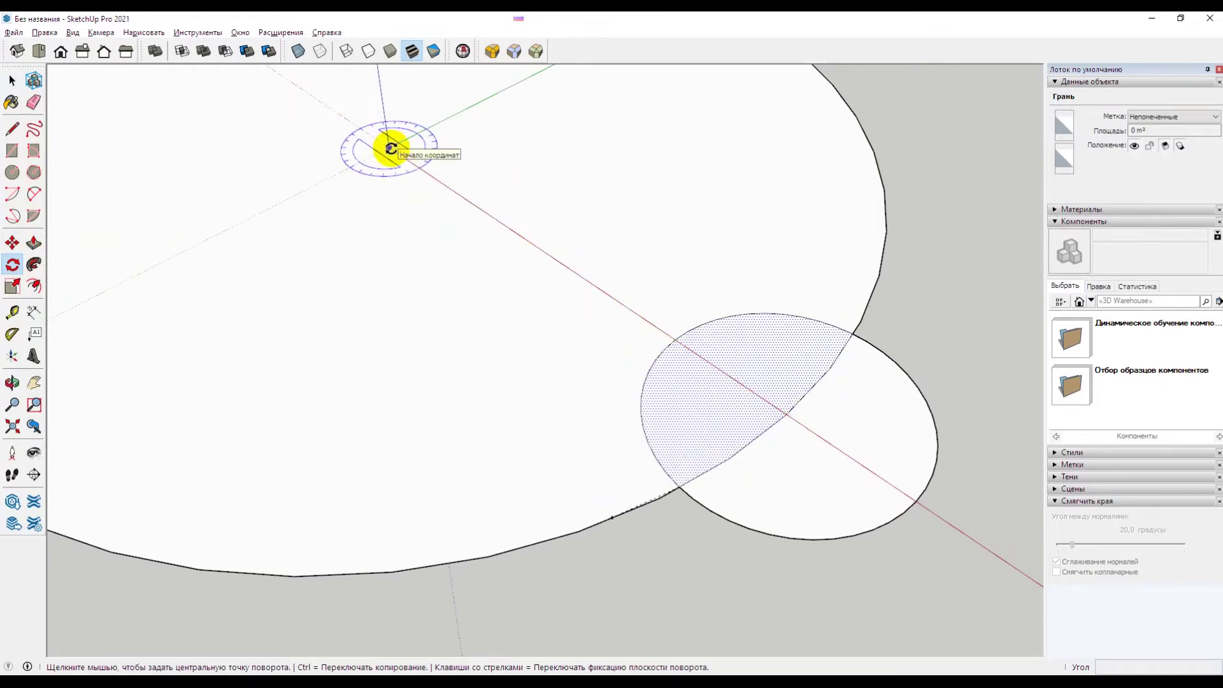
{"action": "left_click", "coordinate": [390, 148]}
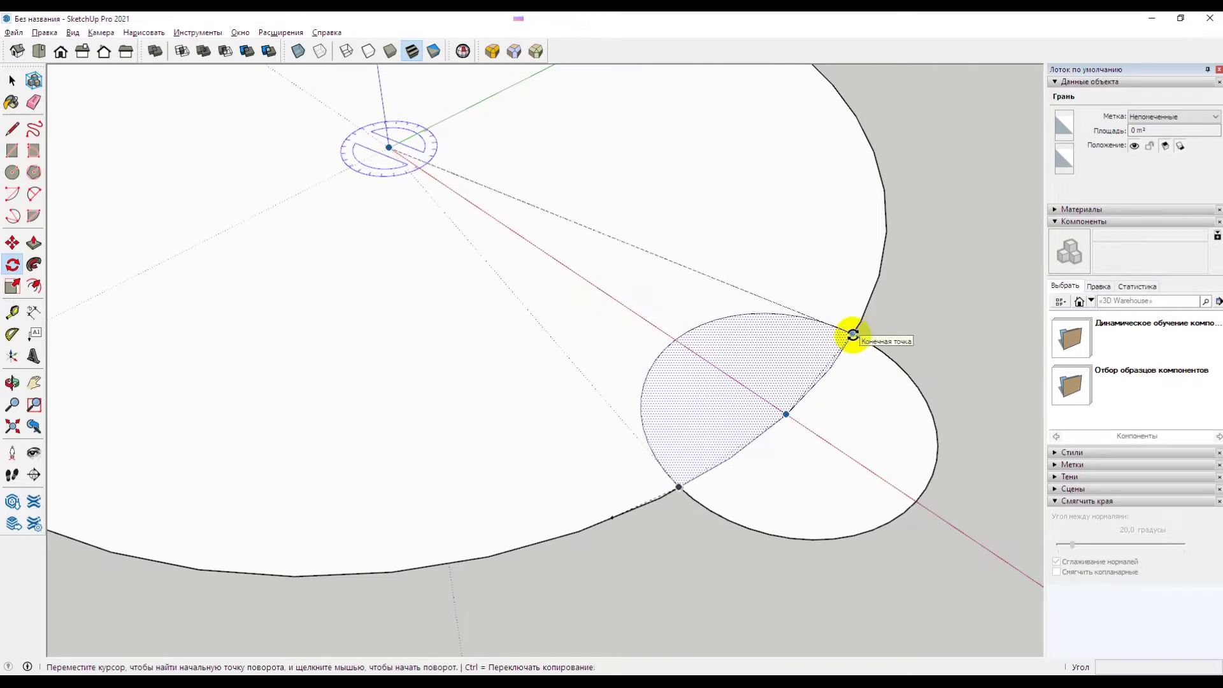
{"action": "left_click", "coordinate": [852, 334]}
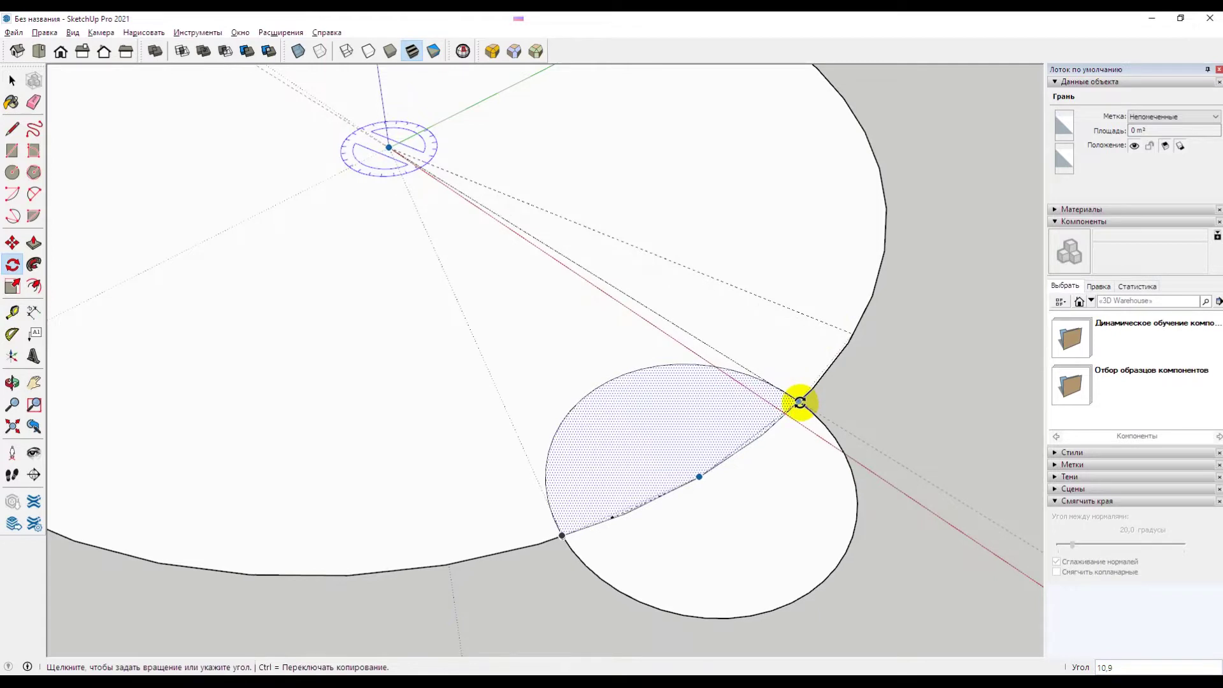
{"action": "key", "text": "ctrl"}
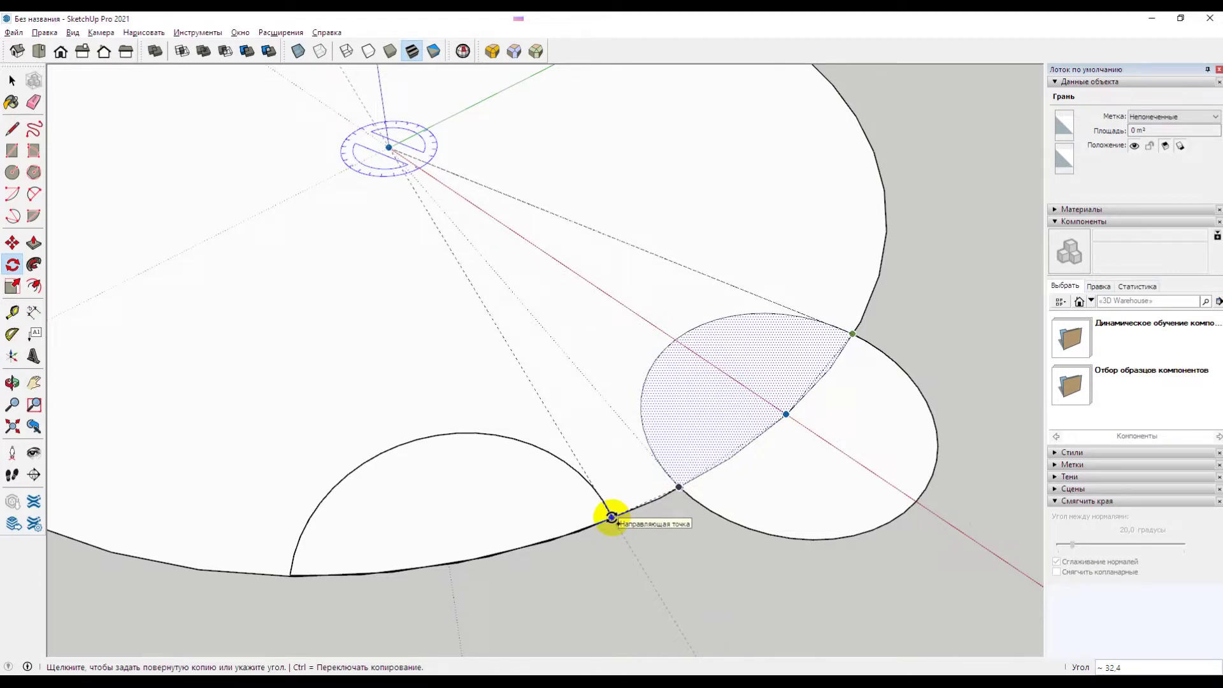
{"action": "key", "text": "Escape"}
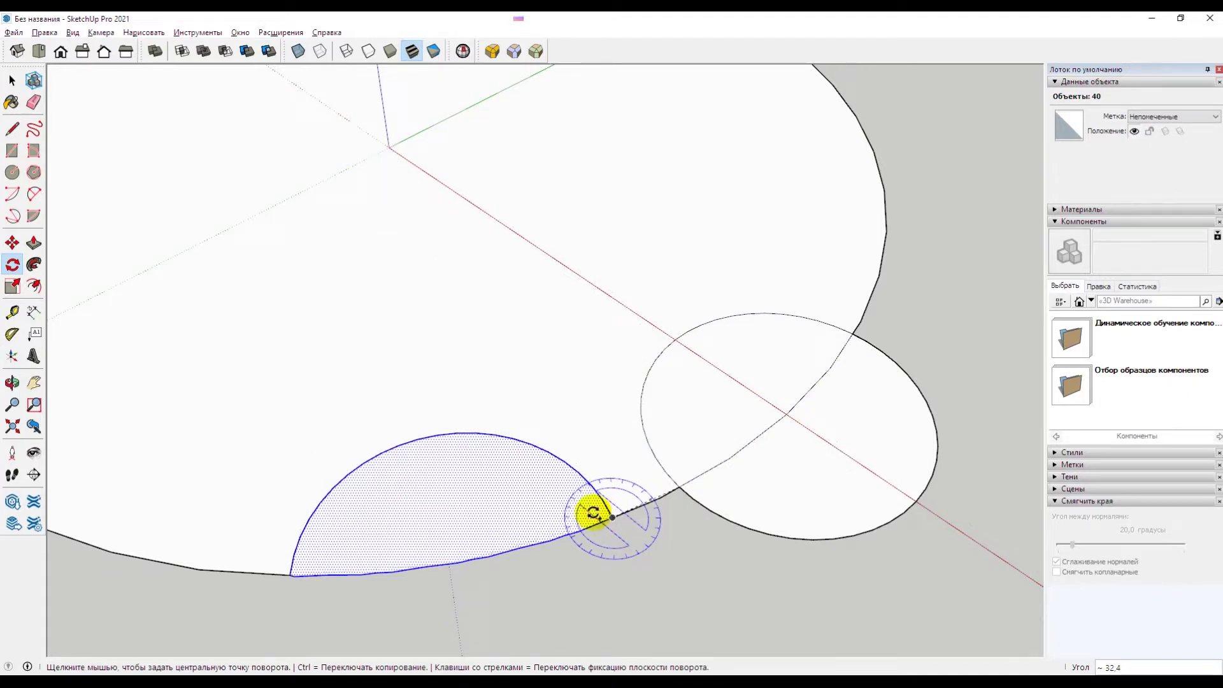
Step: Array the rotated notch copy *10 around the disc centre, then select one copied notch
{"action": "scroll", "coordinate": [500, 402], "scroll_direction": "down", "scroll_amount": 2}
{"action": "scroll", "coordinate": [439, 268], "scroll_direction": "down", "scroll_amount": 1}
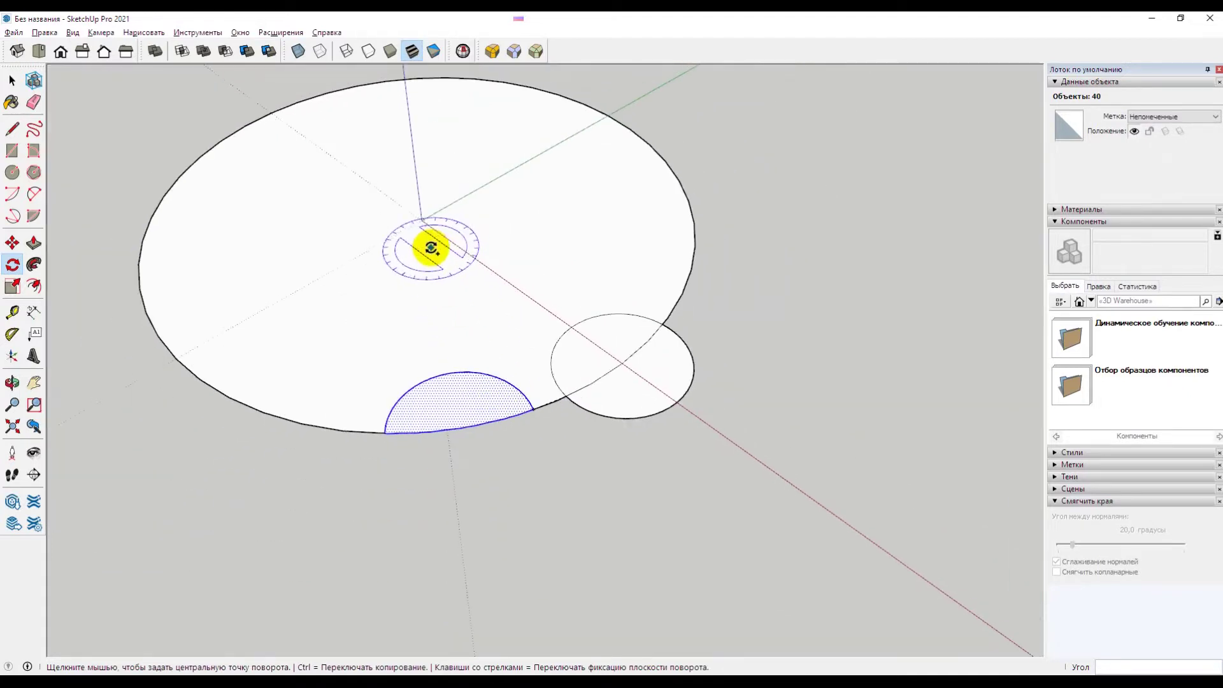
{"action": "scroll", "coordinate": [395, 178], "scroll_direction": "up", "scroll_amount": 2}
{"action": "scroll", "coordinate": [408, 210], "scroll_direction": "down", "scroll_amount": 1}
{"action": "scroll", "coordinate": [422, 248], "scroll_direction": "down", "scroll_amount": 1}
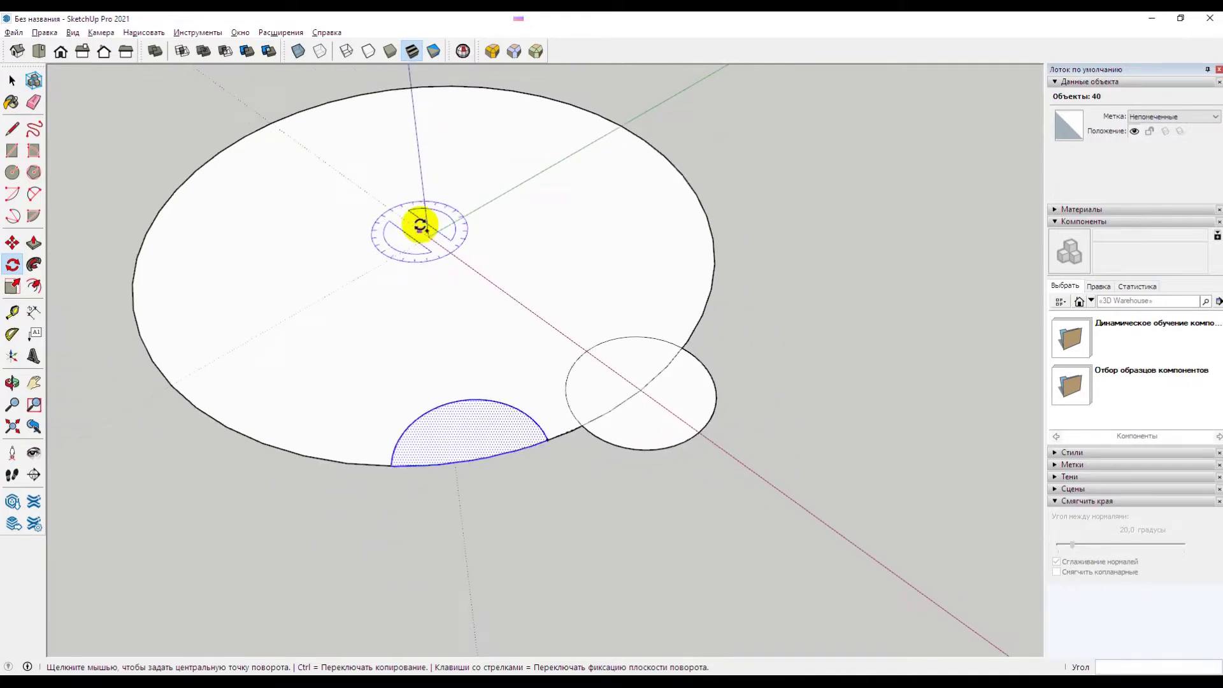
{"action": "scroll", "coordinate": [409, 204], "scroll_direction": "up", "scroll_amount": 1}
{"action": "type", "text": "-10"}
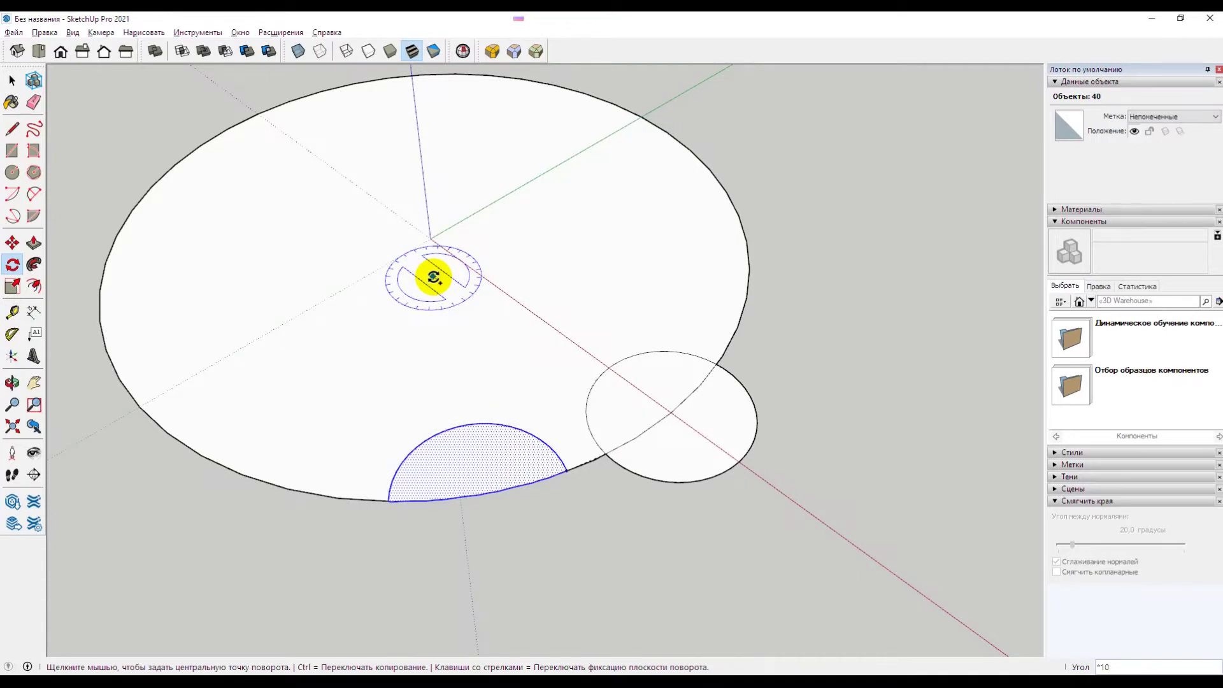
{"action": "key", "text": "Return"}
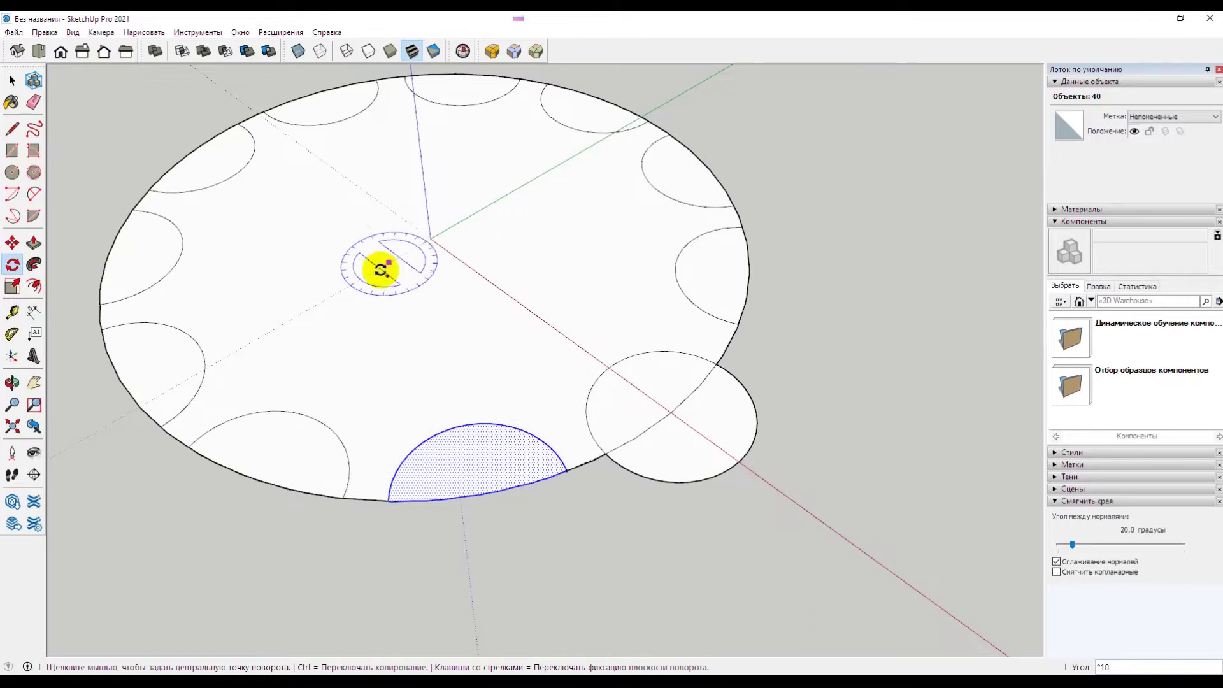
{"action": "key", "text": "space"}
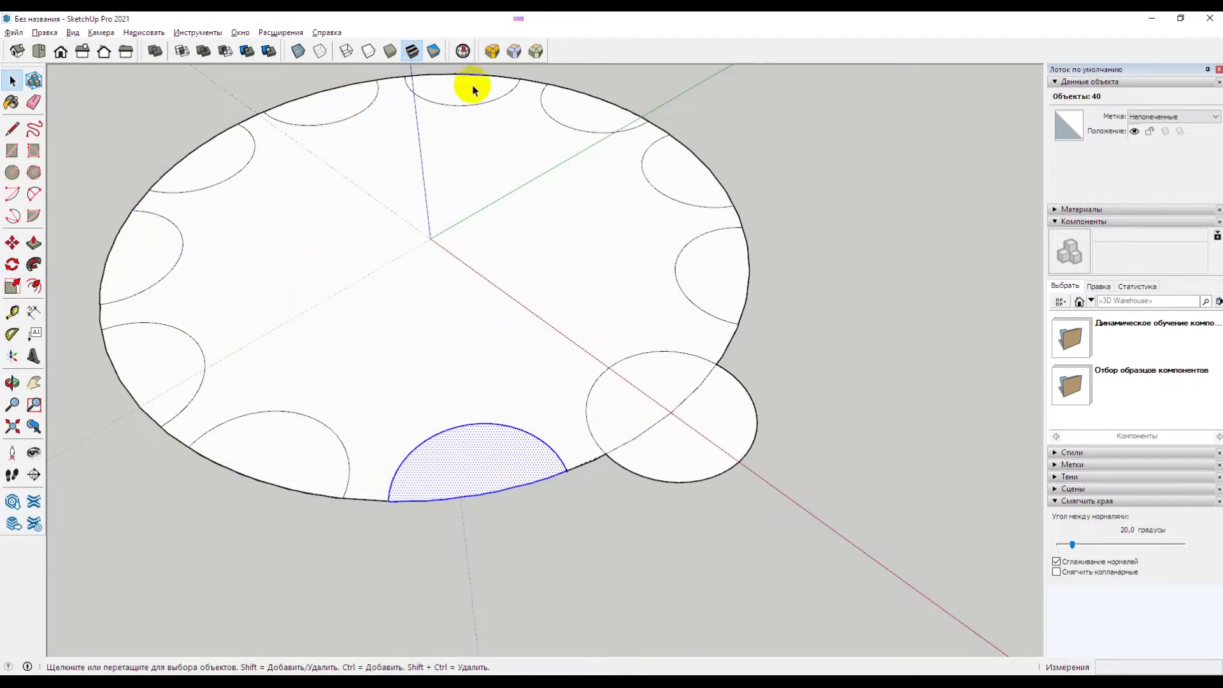
{"action": "left_click", "coordinate": [706, 286]}
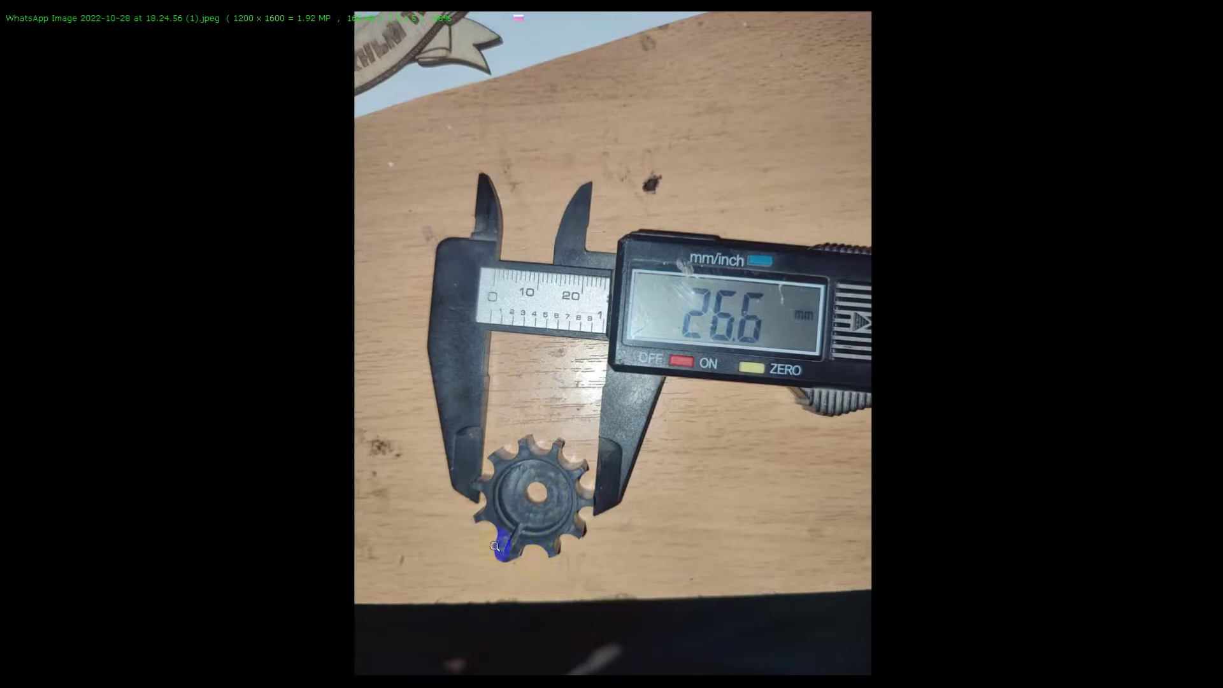
Step: Close the photo, select the small circle's face and orbit around the disc
{"action": "key", "text": "Escape"}
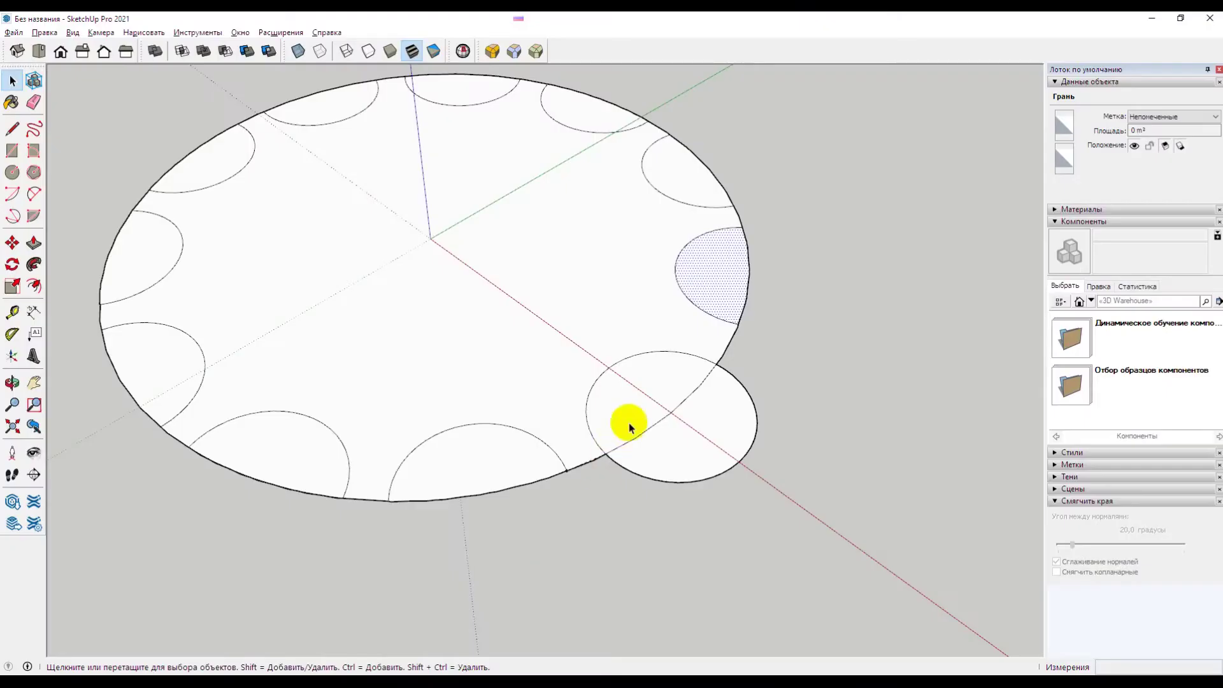
{"action": "left_click", "coordinate": [666, 377]}
{"action": "mouse_move", "coordinate": [704, 395]}
{"action": "middle_mouse_down"}
{"action": "mouse_move", "coordinate": [704, 410]}
{"action": "mouse_move", "coordinate": [525, 431]}
{"action": "mouse_move", "coordinate": [459, 387]}
{"action": "mouse_move", "coordinate": [537, 491]}
{"action": "mouse_move", "coordinate": [554, 380]}
{"action": "mouse_move", "coordinate": [546, 410]}
{"action": "mouse_move", "coordinate": [439, 428]}
{"action": "mouse_move", "coordinate": [456, 379]}
{"action": "middle_mouse_up"}
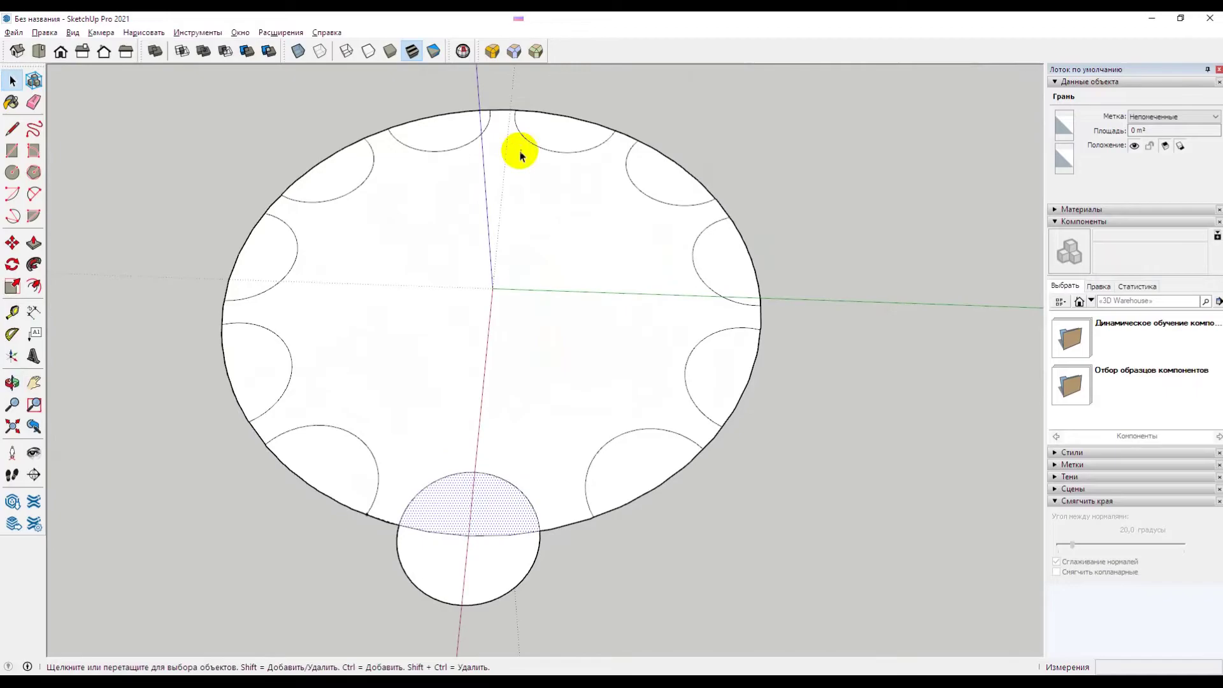
Step: Browse the caliper photos in FastStone to the 6.0 mm tooth-width reading
{"action": "key", "text": "alt+Tab"}
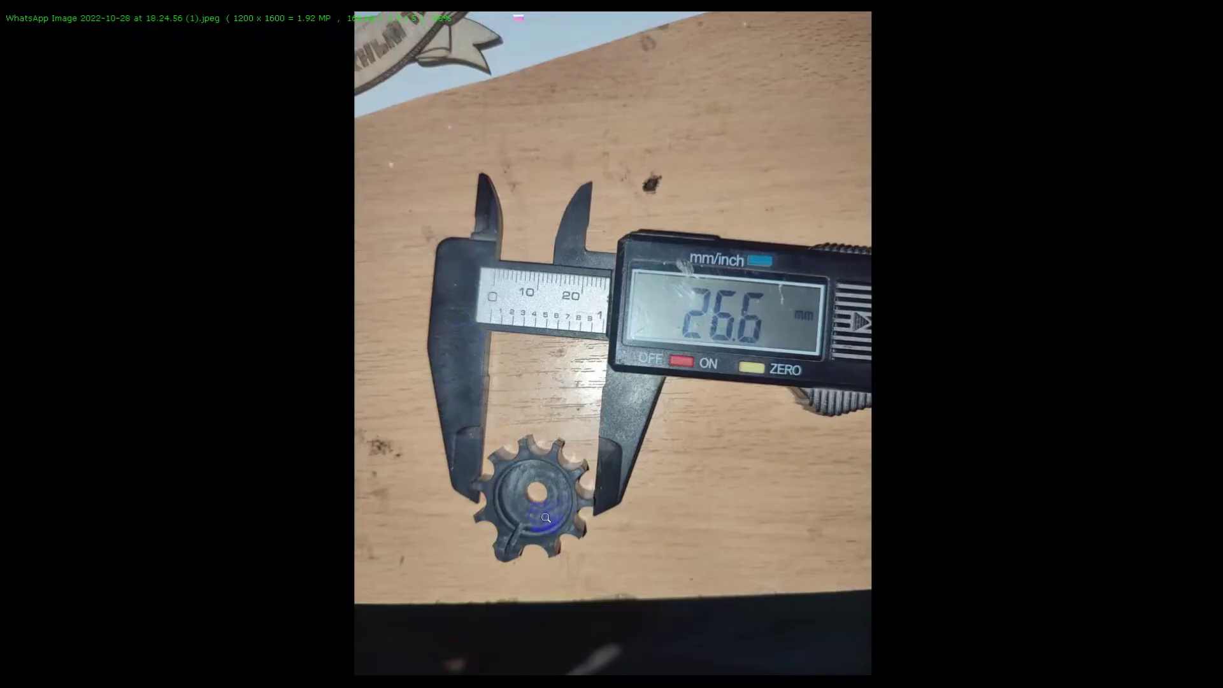
{"action": "key", "text": "Right"}
{"action": "scroll", "coordinate": [464, 407], "scroll_direction": "down", "scroll_amount": 1}
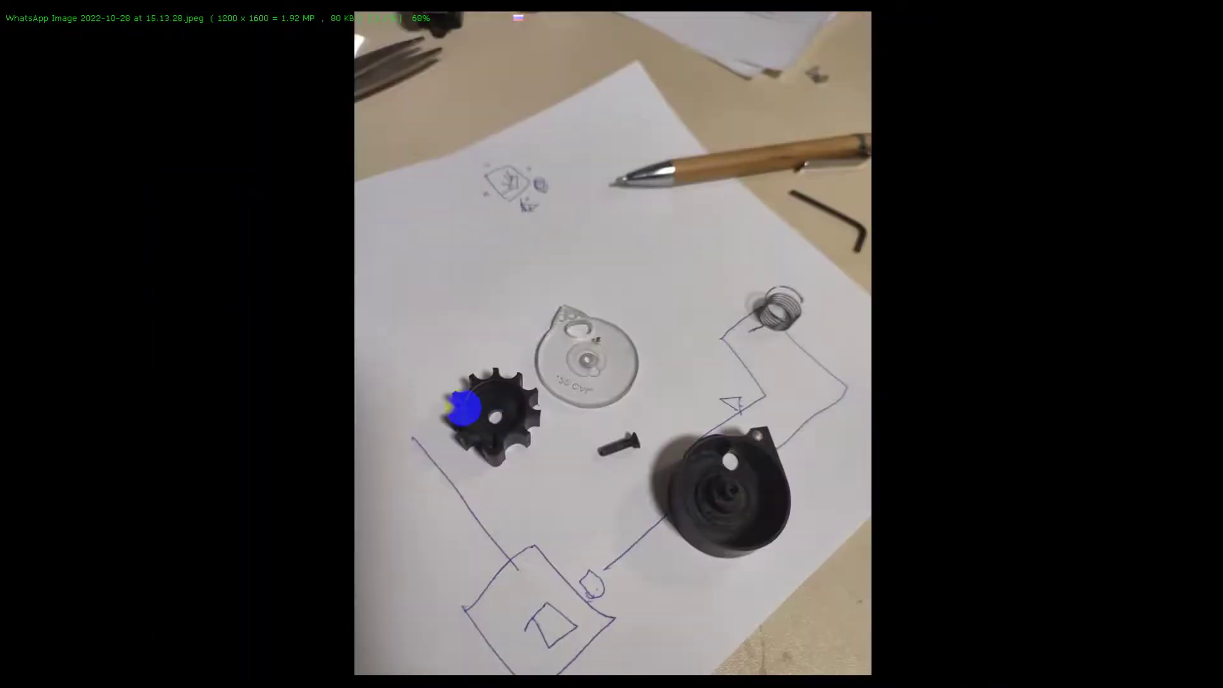
{"action": "scroll", "coordinate": [509, 414], "scroll_direction": "up", "scroll_amount": 2}
{"action": "scroll", "coordinate": [526, 473], "scroll_direction": "down", "scroll_amount": 1}
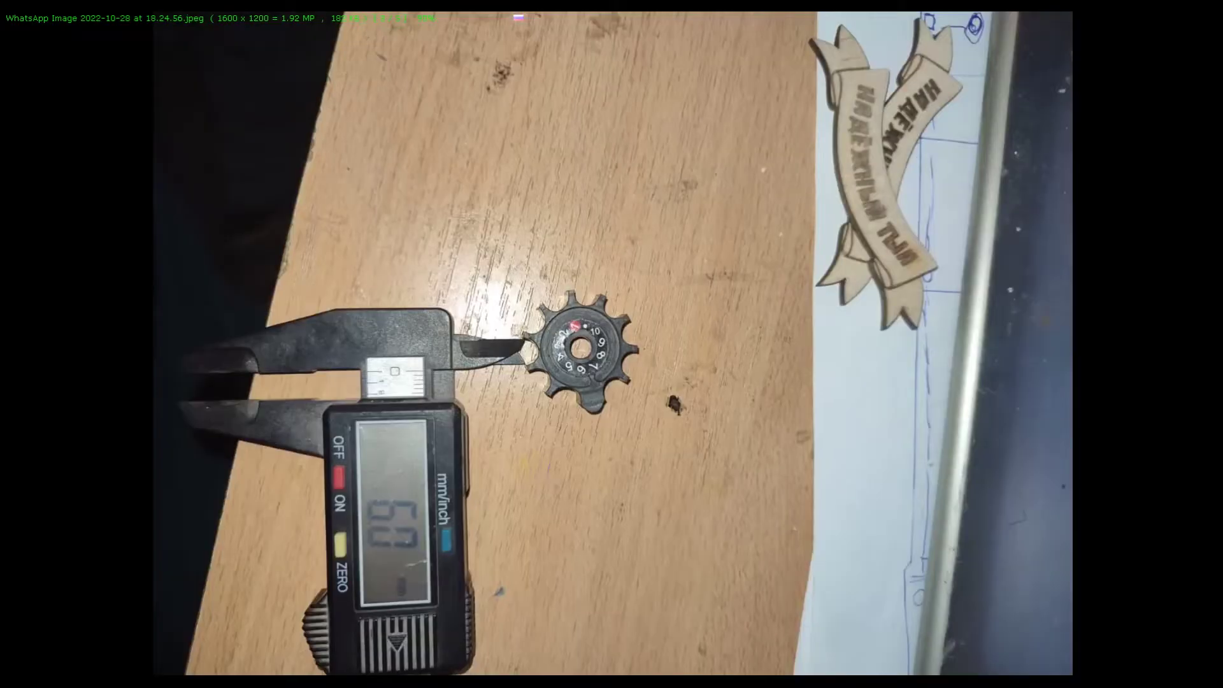
{"action": "scroll", "coordinate": [529, 478], "scroll_direction": "down", "scroll_amount": 1}
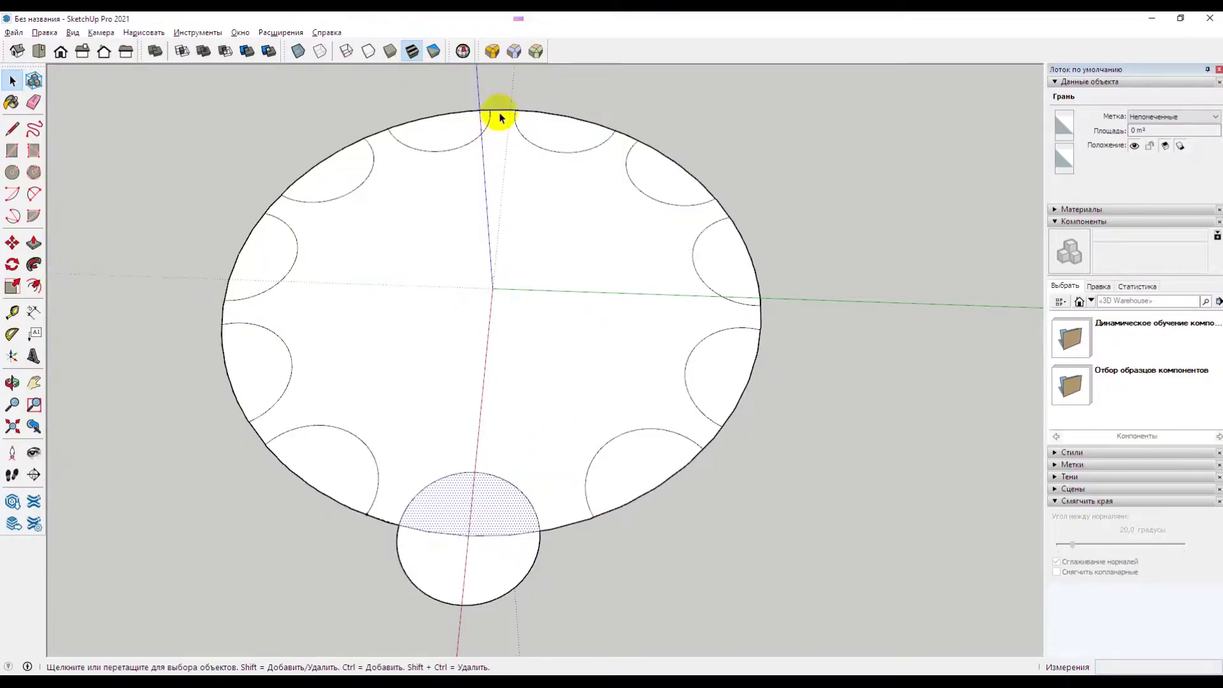
Step: Orbit the notched disc to inspect it from several tilted angles
{"action": "mouse_move", "coordinate": [508, 159]}
{"action": "left_mouse_down"}
{"action": "mouse_move", "coordinate": [622, 142]}
{"action": "mouse_move", "coordinate": [505, 182]}
{"action": "left_mouse_up"}
{"action": "key", "text": "space"}
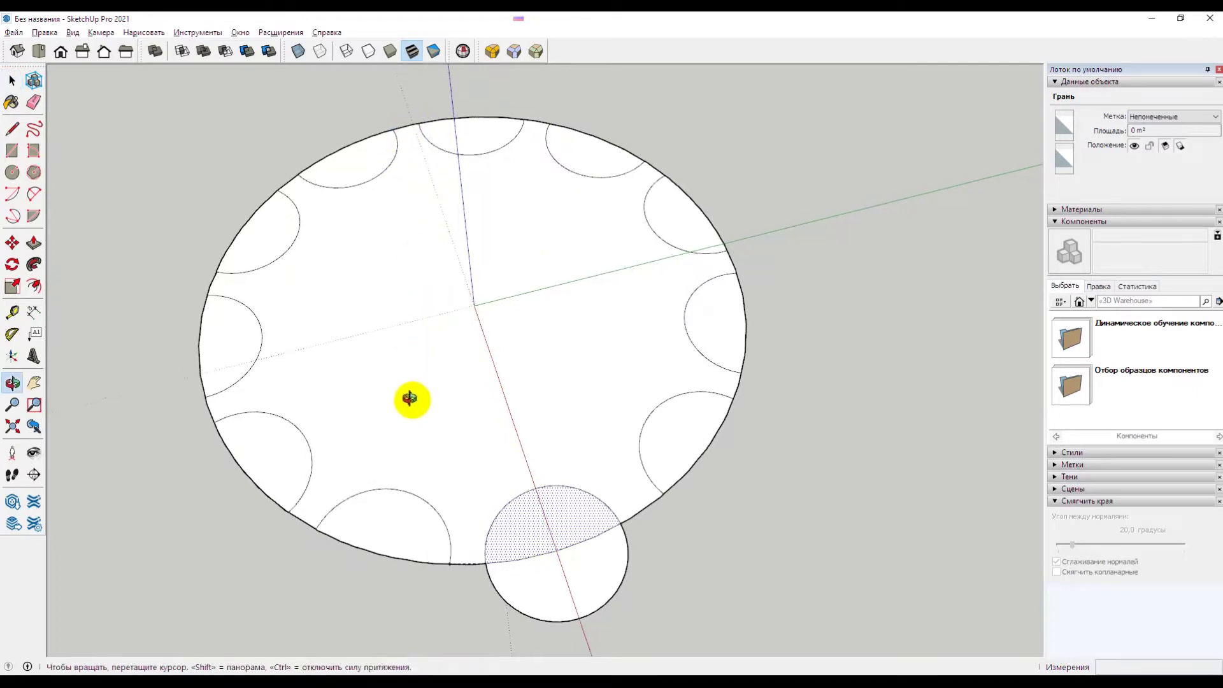
{"action": "middle_click_drag", "start_coordinate": [416, 401], "coordinate": [388, 384]}
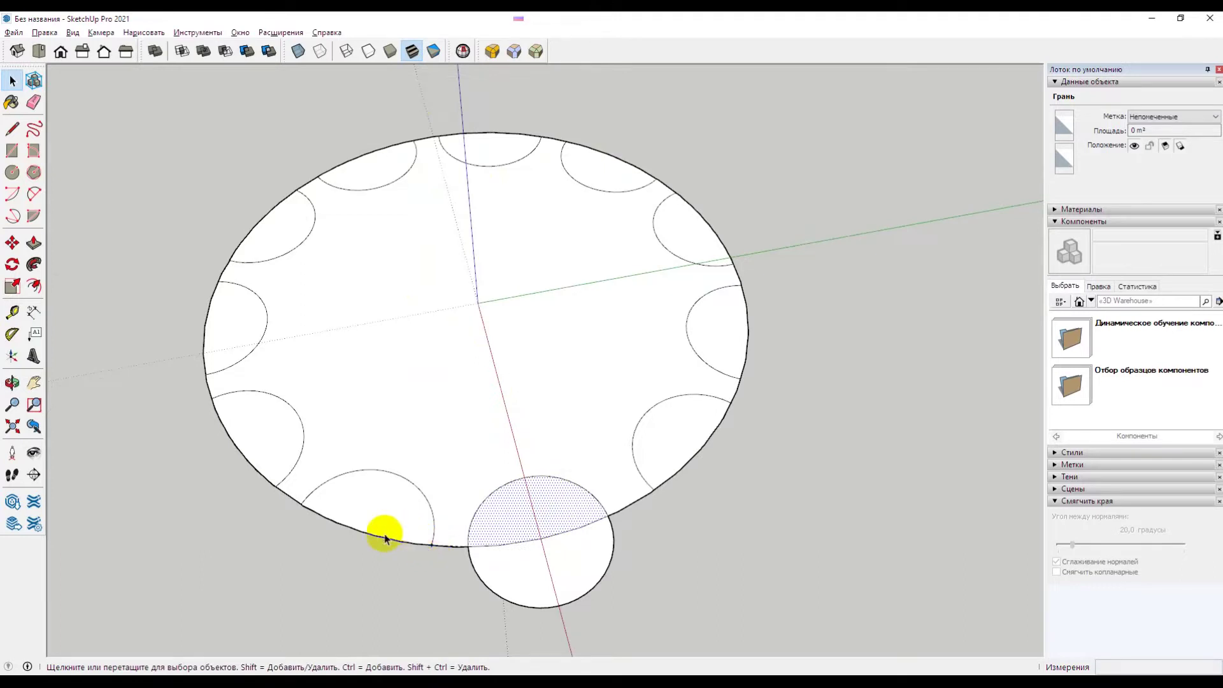
{"action": "mouse_move", "coordinate": [635, 468]}
{"action": "middle_mouse_down"}
{"action": "mouse_move", "coordinate": [691, 415]}
{"action": "mouse_move", "coordinate": [606, 437]}
{"action": "middle_mouse_up"}
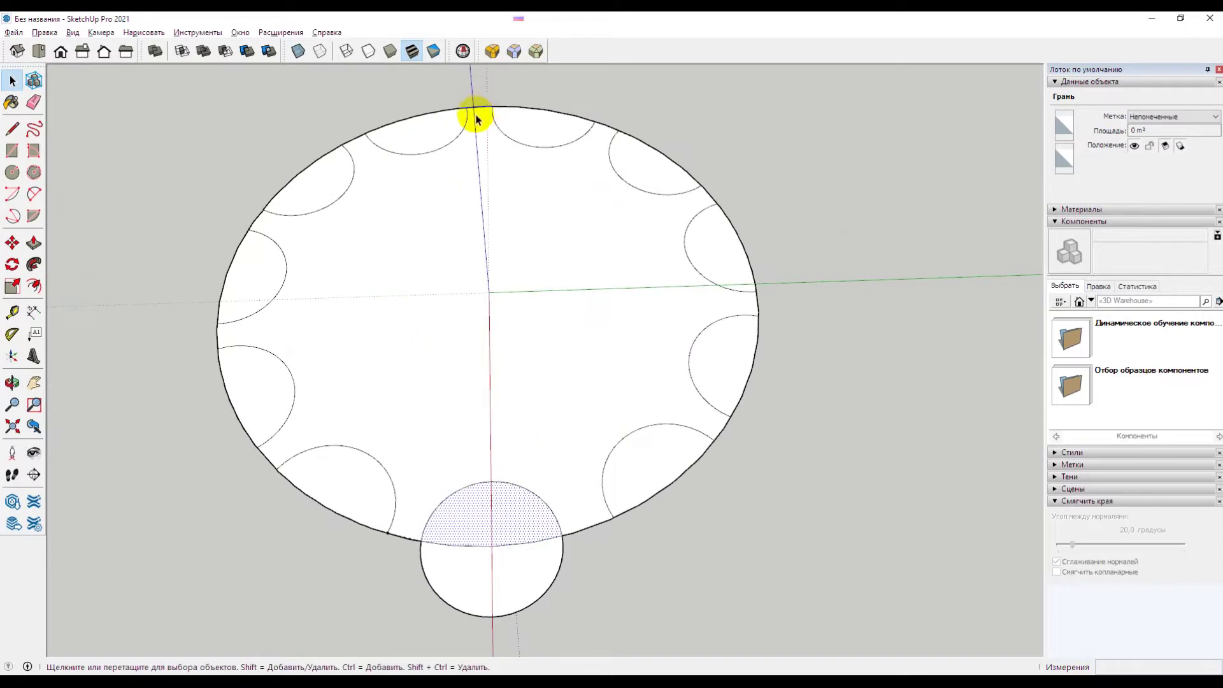
{"action": "key", "text": "o"}
{"action": "mouse_move", "coordinate": [623, 414]}
{"action": "left_mouse_down"}
{"action": "mouse_move", "coordinate": [528, 382]}
{"action": "mouse_move", "coordinate": [519, 350]}
{"action": "left_mouse_up"}
{"action": "key", "text": "space"}
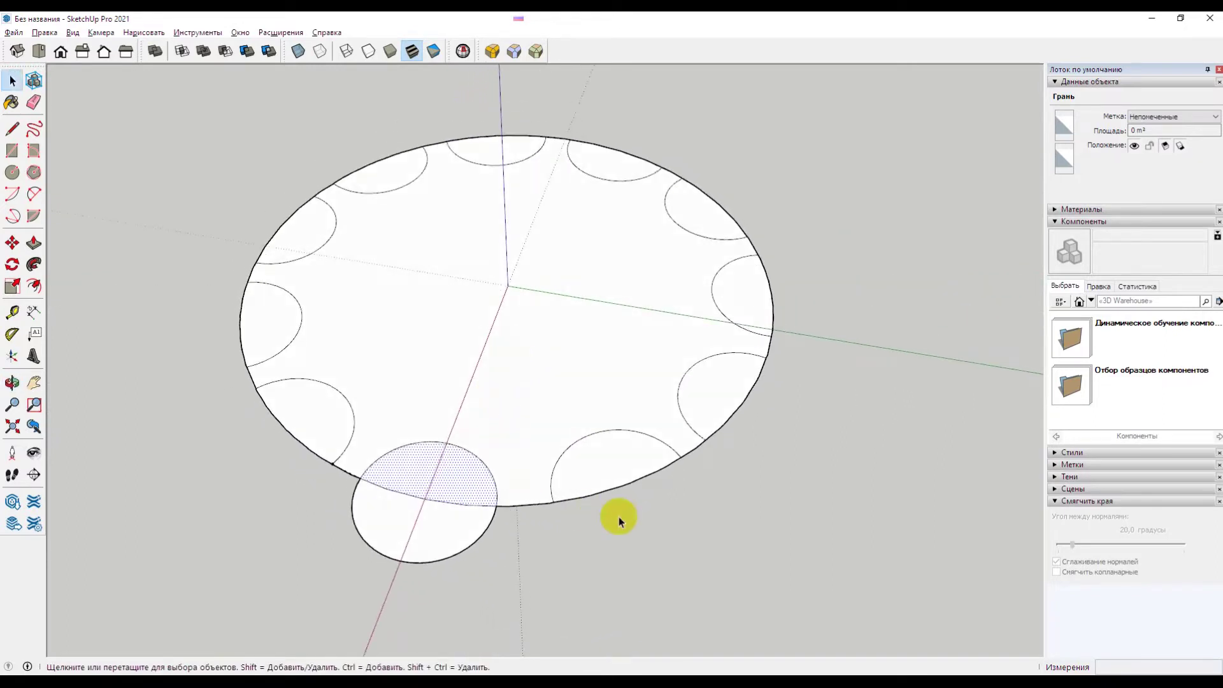
Step: Zoom in, orbit and pan to view the disc more upright and flatter
{"action": "key", "text": "o"}
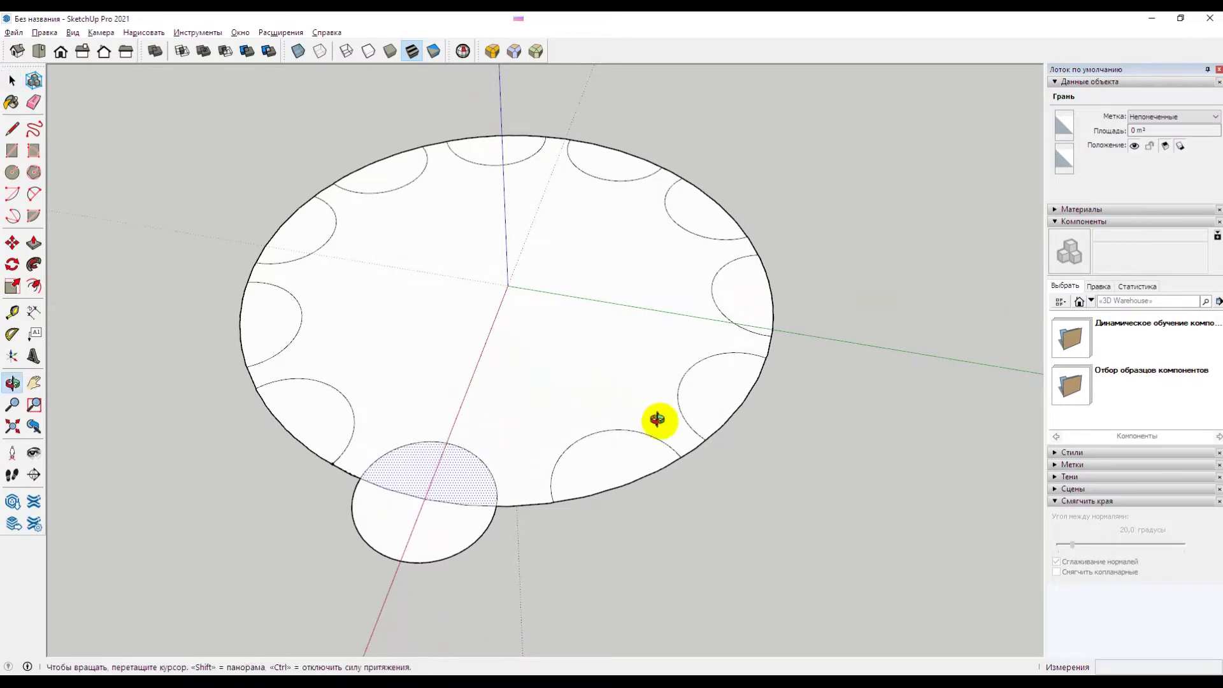
{"action": "left_click_drag", "start_coordinate": [656, 418], "coordinate": [606, 465]}
{"action": "scroll", "coordinate": [526, 281], "scroll_direction": "up", "scroll_amount": 2}
{"action": "scroll", "coordinate": [603, 300], "scroll_direction": "up", "scroll_amount": 2}
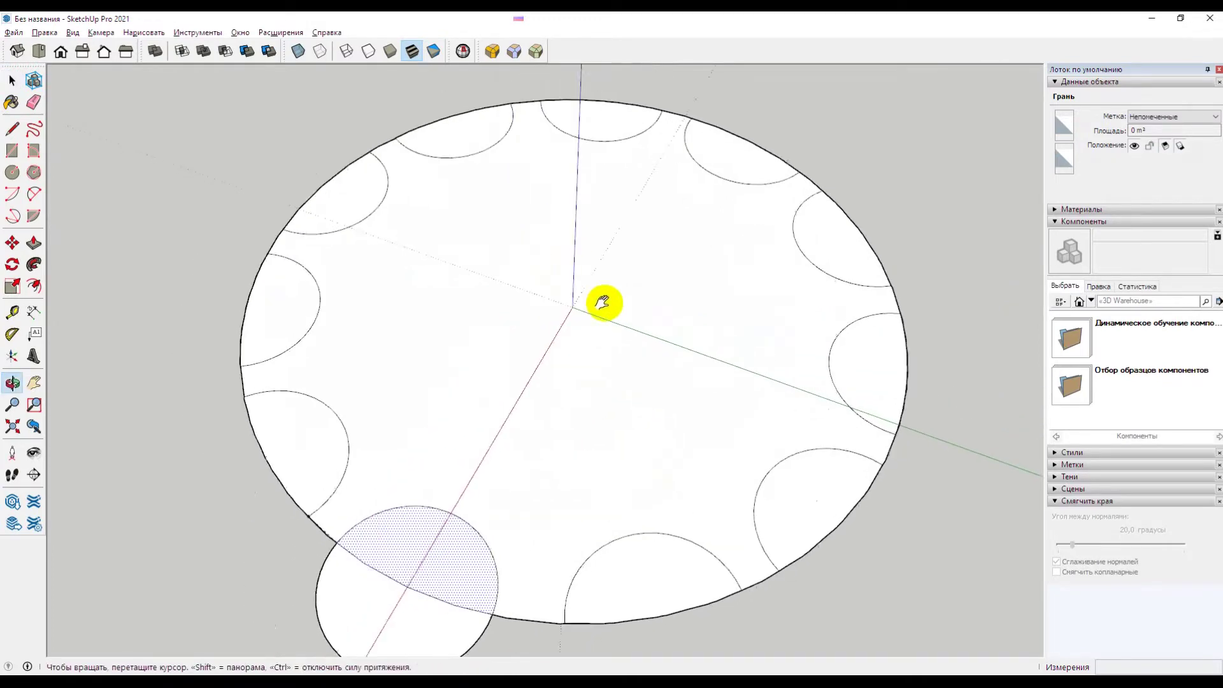
{"action": "scroll", "coordinate": [721, 362], "scroll_direction": "up", "scroll_amount": 1}
{"action": "left_click_drag", "start_coordinate": [721, 362], "coordinate": [671, 423]}
{"action": "key", "text": "space"}
{"action": "middle_click_drag", "start_coordinate": [671, 422], "coordinate": [658, 144]}
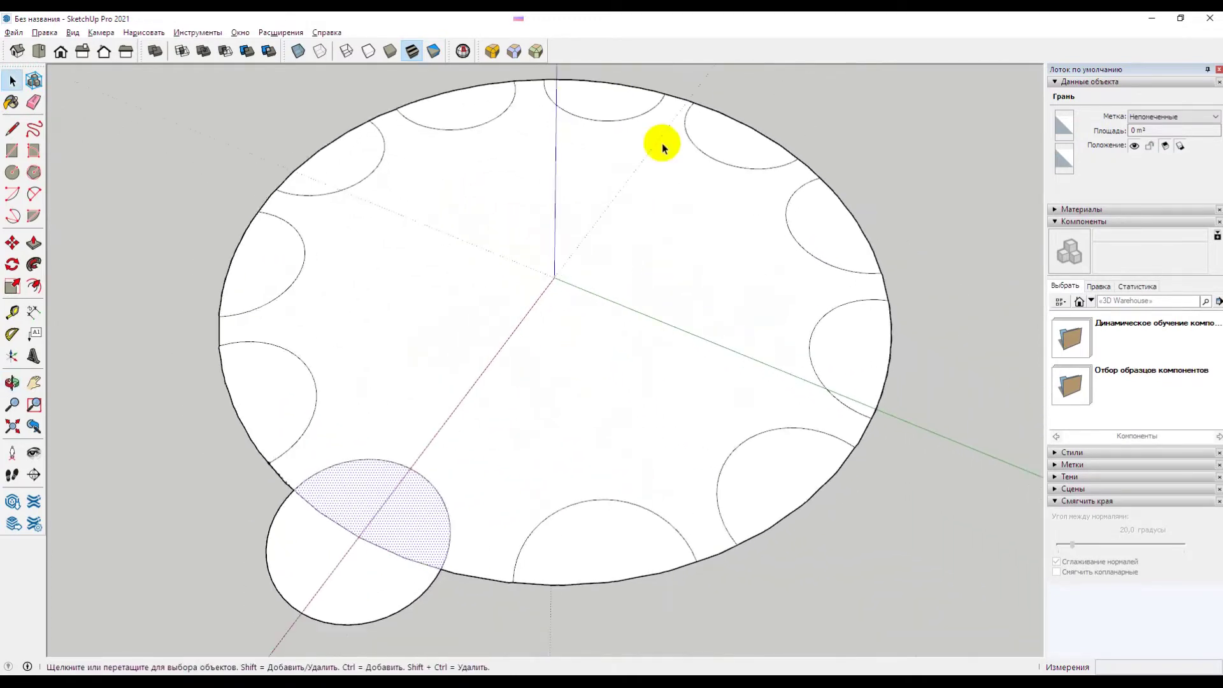
{"action": "mouse_move", "coordinate": [603, 374]}
{"action": "middle_mouse_down"}
{"action": "mouse_move", "coordinate": [590, 357]}
{"action": "mouse_move", "coordinate": [527, 397]}
{"action": "middle_mouse_up"}
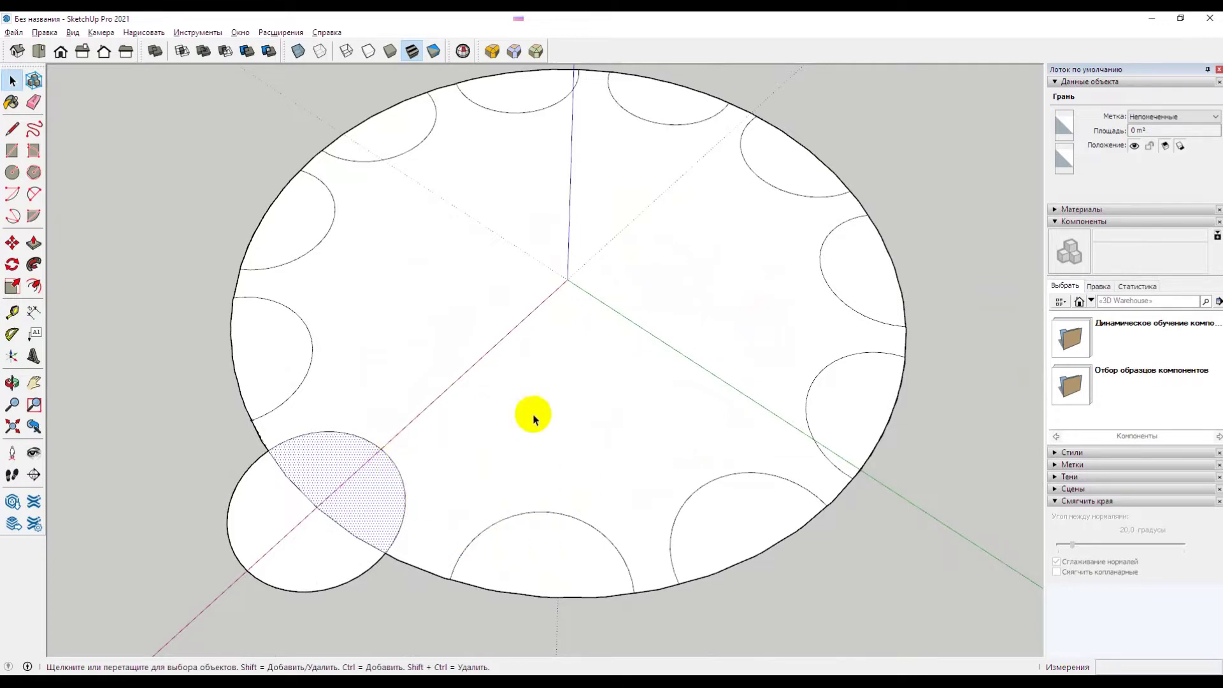
{"action": "key", "text": "alt+Tab"}
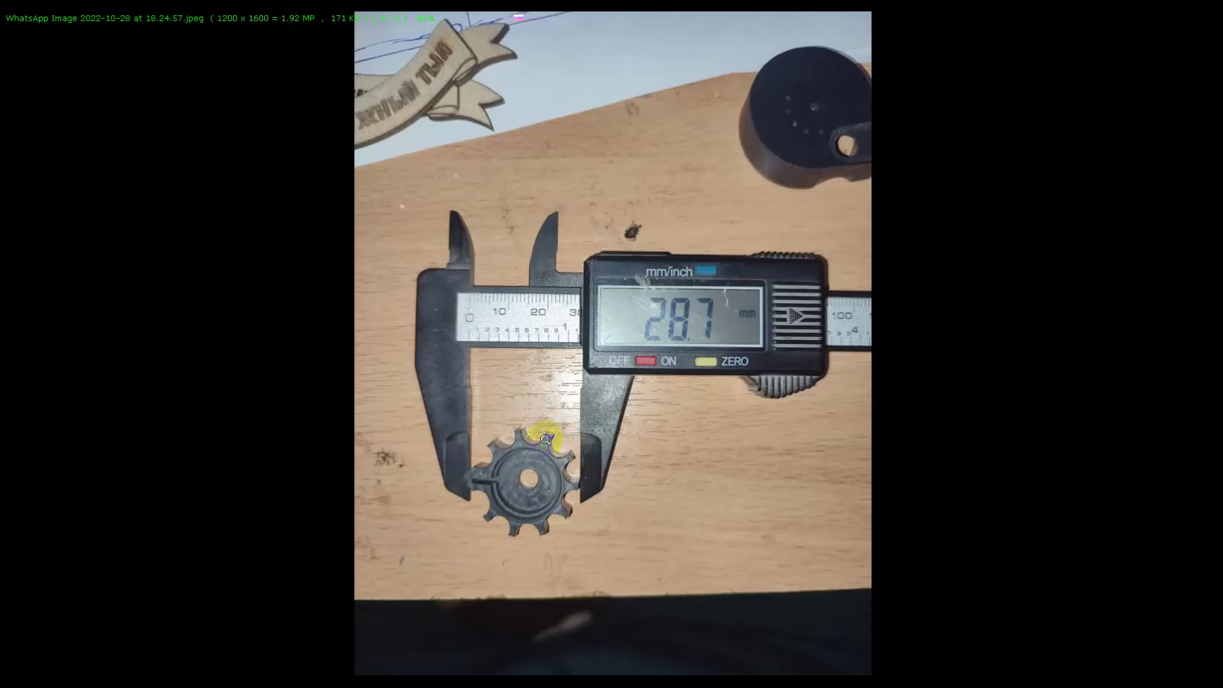
{"action": "scroll", "coordinate": [468, 479], "scroll_direction": "up", "scroll_amount": 3}
{"action": "scroll", "coordinate": [428, 494], "scroll_direction": "up", "scroll_amount": 1}
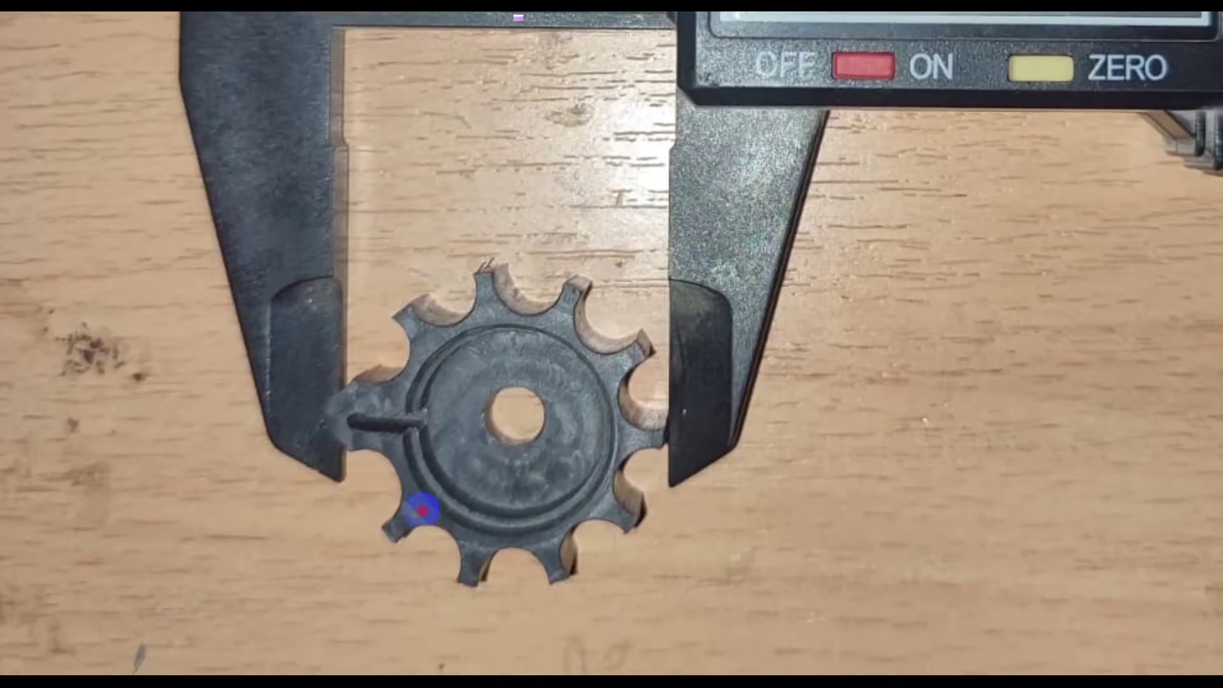
{"action": "scroll", "coordinate": [420, 513], "scroll_direction": "down", "scroll_amount": 4}
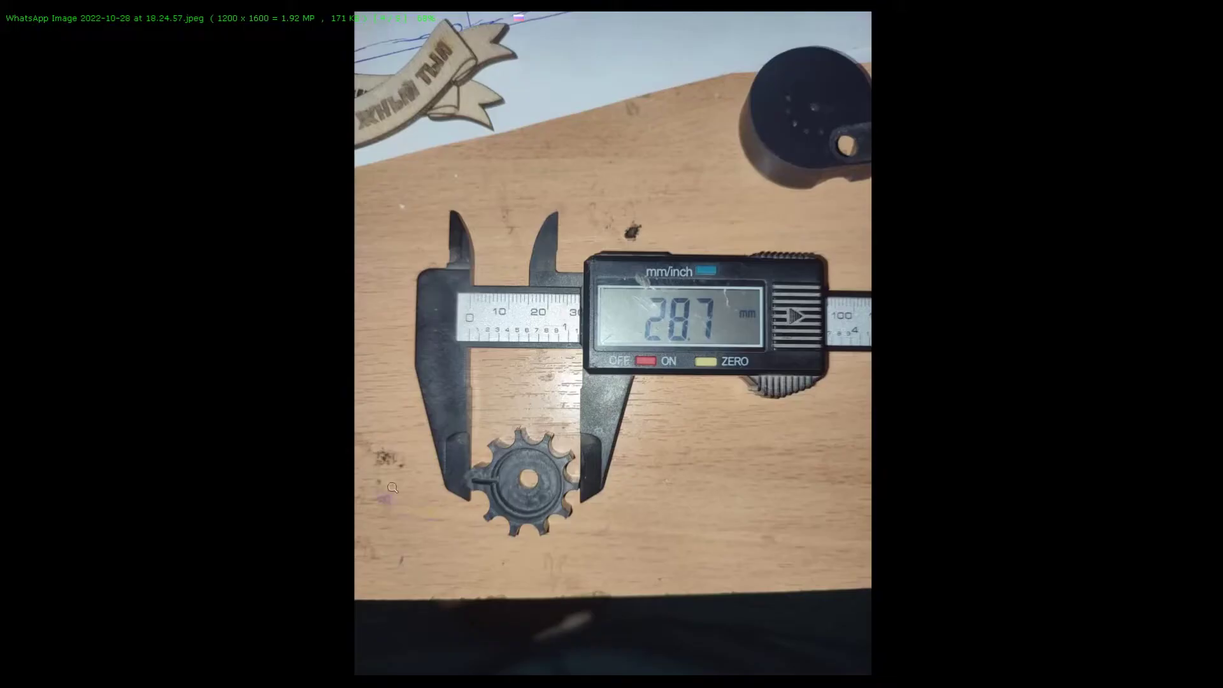
{"action": "scroll", "coordinate": [449, 484], "scroll_direction": "up", "scroll_amount": 4}
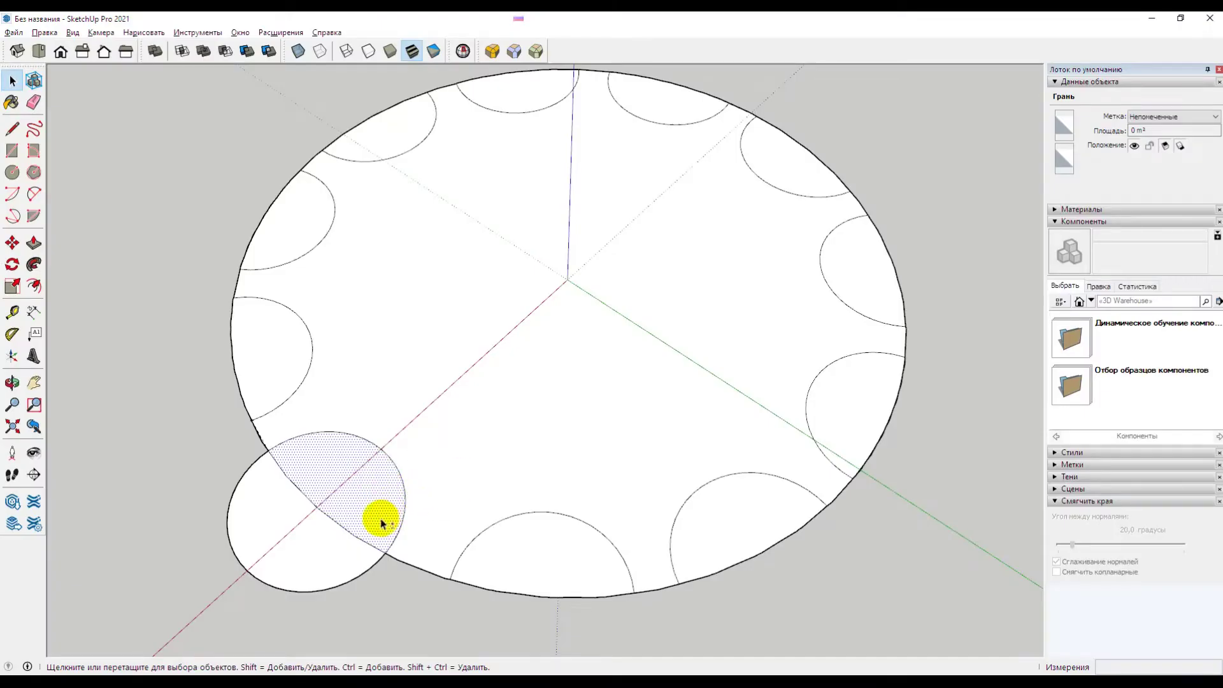
{"action": "mouse_move", "coordinate": [376, 518]}
{"action": "middle_mouse_down"}
{"action": "mouse_move", "coordinate": [564, 434]}
{"action": "mouse_move", "coordinate": [649, 534]}
{"action": "mouse_move", "coordinate": [475, 300]}
{"action": "mouse_move", "coordinate": [521, 371]}
{"action": "mouse_move", "coordinate": [511, 327]}
{"action": "mouse_move", "coordinate": [481, 338]}
{"action": "mouse_move", "coordinate": [548, 450]}
{"action": "mouse_move", "coordinate": [556, 437]}
{"action": "mouse_move", "coordinate": [458, 361]}
{"action": "mouse_move", "coordinate": [350, 456]}
{"action": "mouse_move", "coordinate": [498, 424]}
{"action": "middle_mouse_up"}
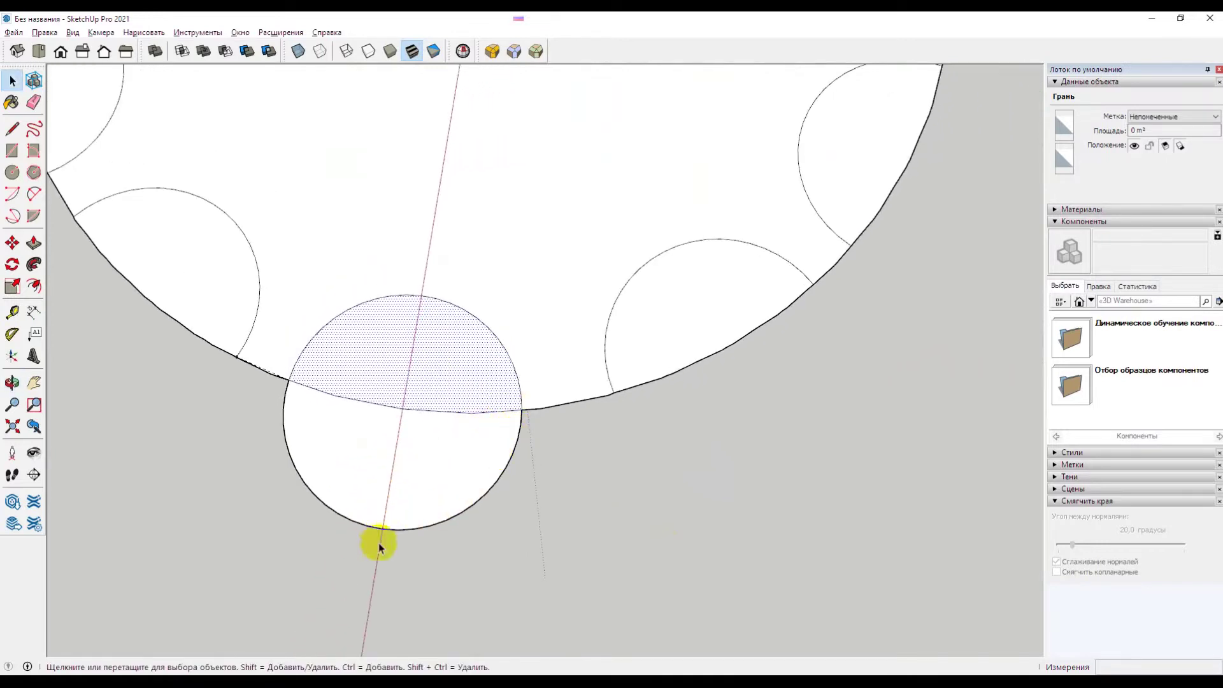
Step: Draw a short edge from the small circle/rim crossing to the small circle's outline, then zoom out
{"action": "left_click", "coordinate": [13, 131]}
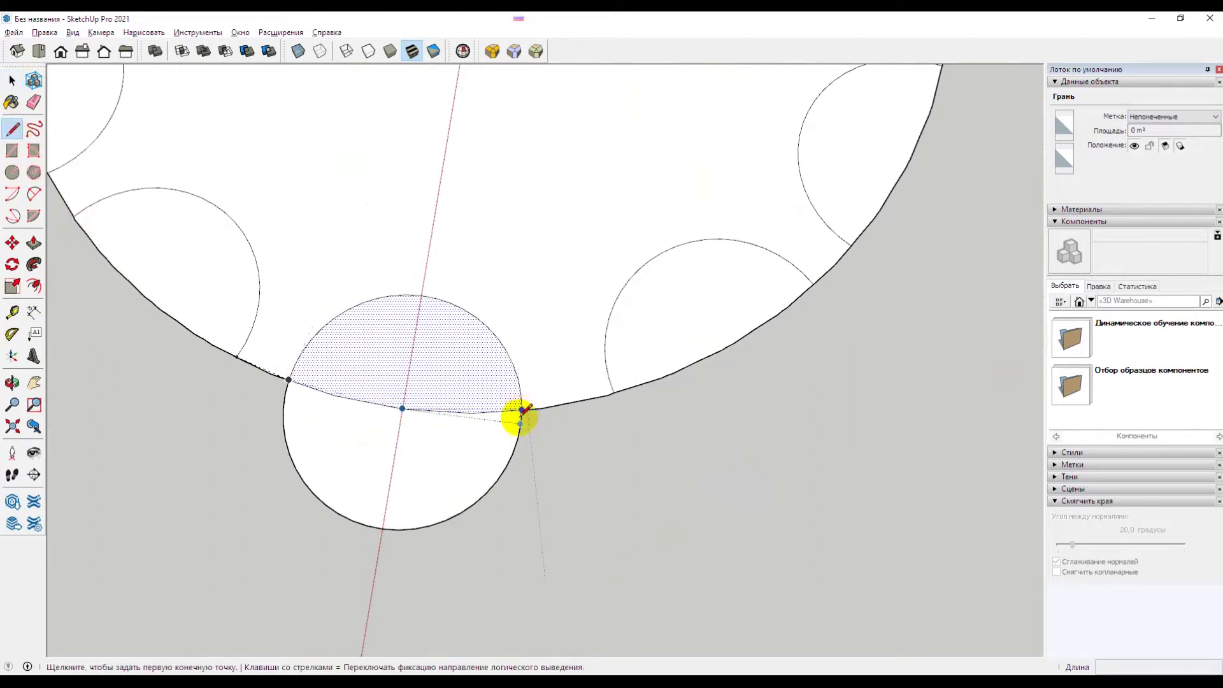
{"action": "left_click", "coordinate": [521, 408]}
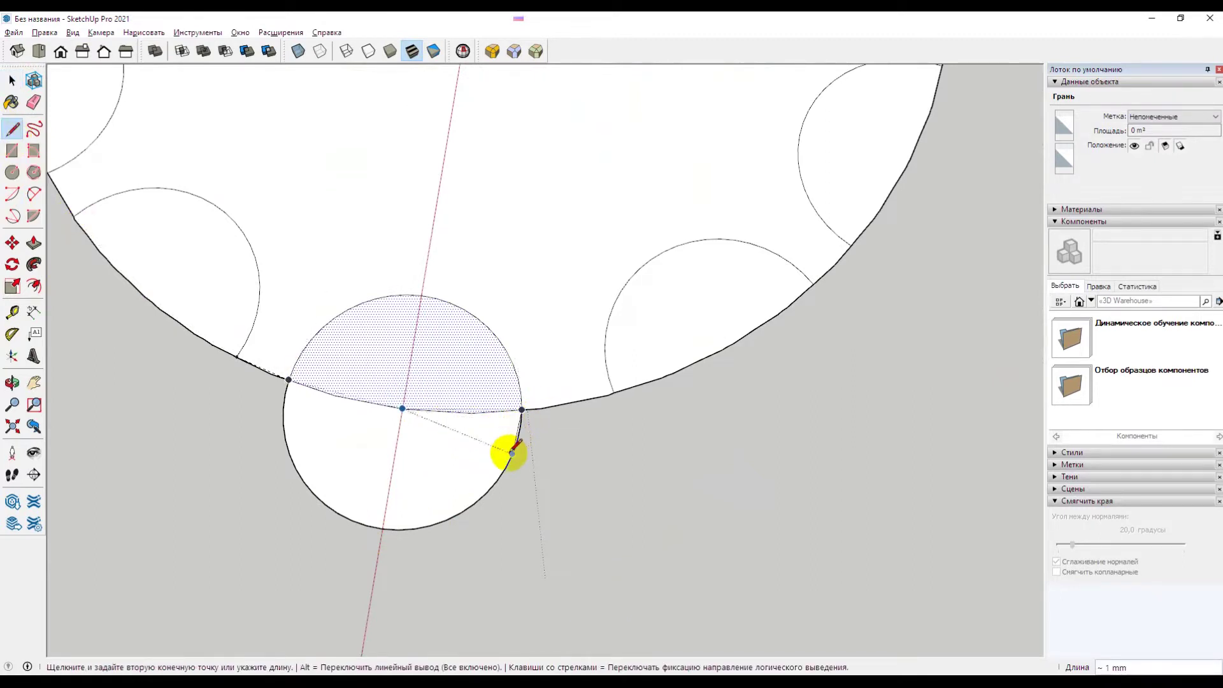
{"action": "left_click", "coordinate": [485, 493]}
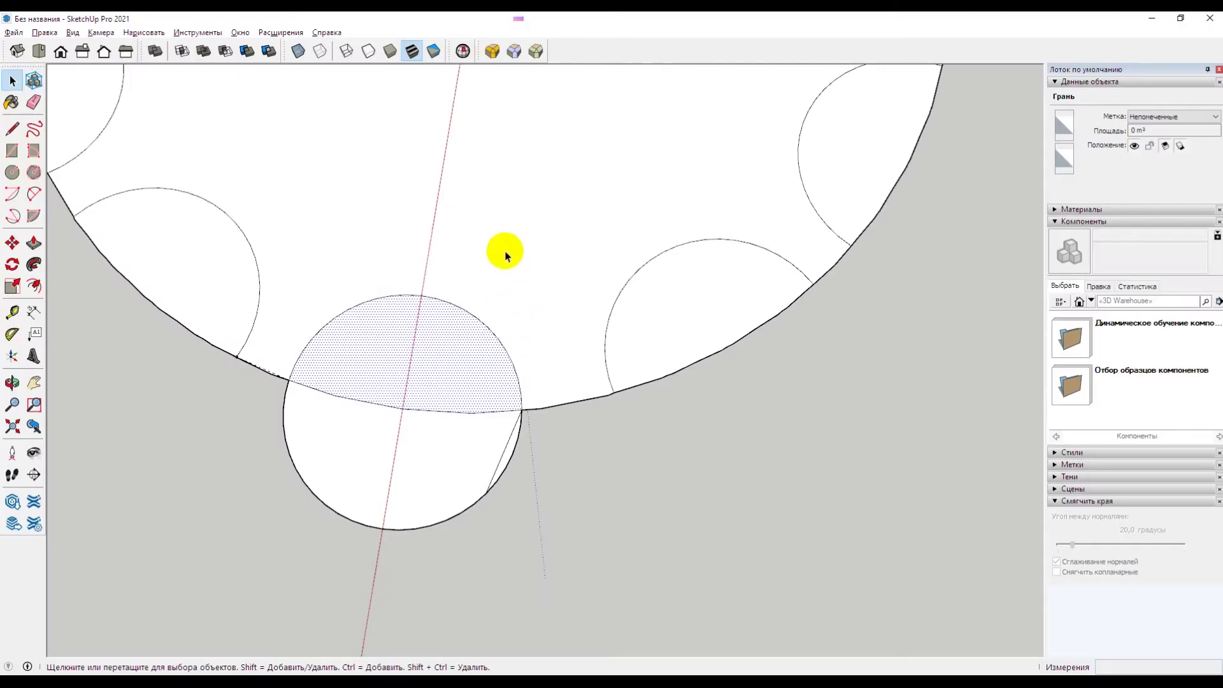
{"action": "mouse_move", "coordinate": [499, 250]}
{"action": "middle_mouse_down", "text": "shift"}
{"action": "mouse_move", "coordinate": [592, 223]}
{"action": "mouse_move", "coordinate": [475, 285]}
{"action": "middle_mouse_up", "text": "shift"}
{"action": "scroll", "coordinate": [628, 314], "scroll_direction": "down", "scroll_amount": 3}
{"action": "scroll", "coordinate": [598, 355], "scroll_direction": "down", "scroll_amount": 1}
{"action": "scroll", "coordinate": [656, 293], "scroll_direction": "down", "scroll_amount": 2}
{"action": "mouse_move", "coordinate": [710, 240]}
{"action": "middle_mouse_down", "text": "shift"}
{"action": "mouse_move", "coordinate": [631, 285]}
{"action": "mouse_move", "coordinate": [624, 193]}
{"action": "middle_mouse_up", "text": "shift"}
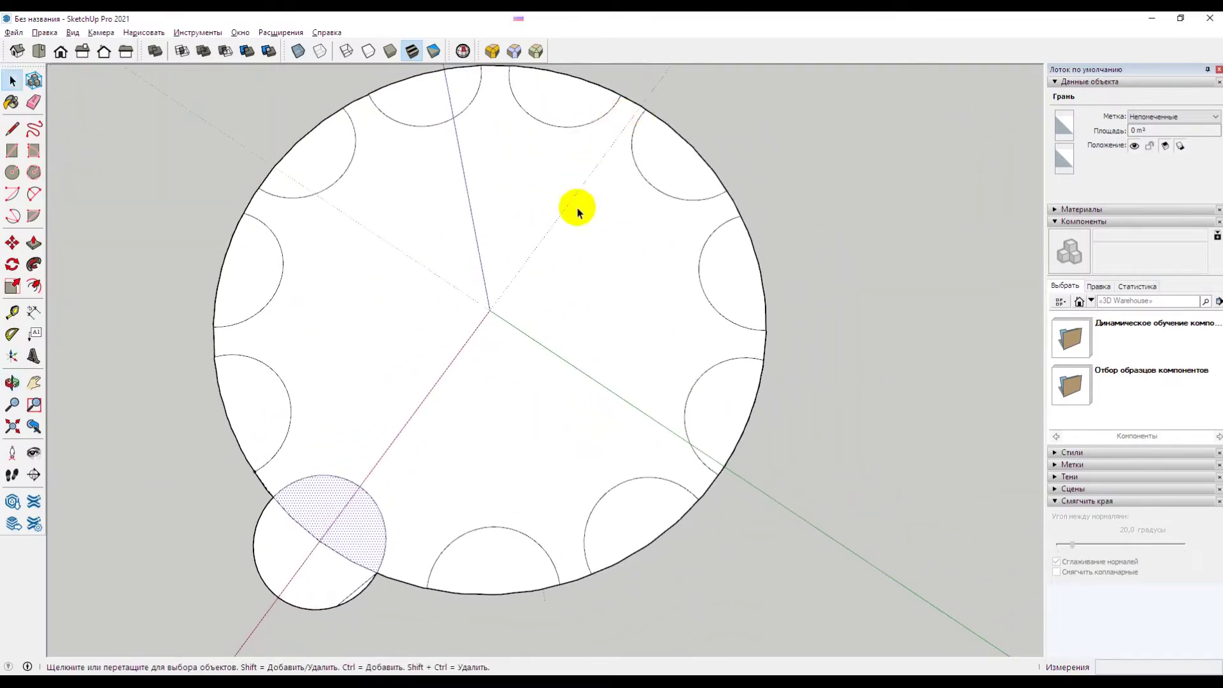
Step: Place a guide 28,7 along the red axis from the rim point
{"action": "left_click", "coordinate": [13, 317]}
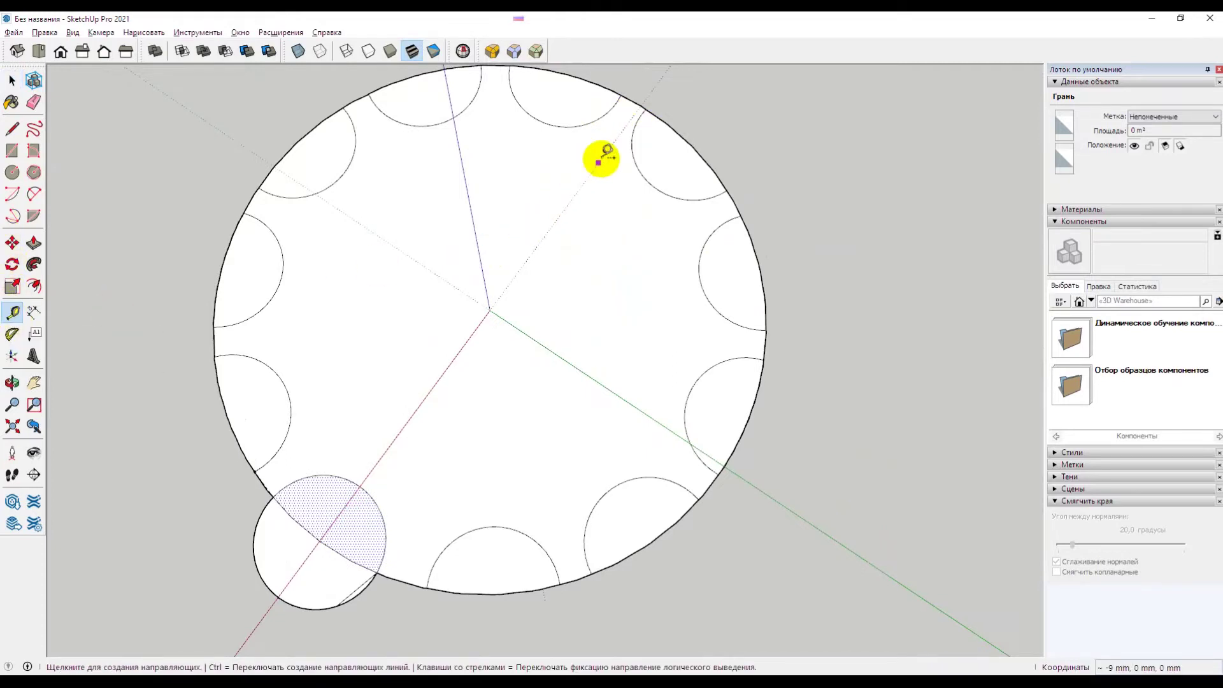
{"action": "left_click", "coordinate": [640, 105]}
{"action": "left_click", "coordinate": [640, 105]}
{"action": "type", "text": "28.7"}
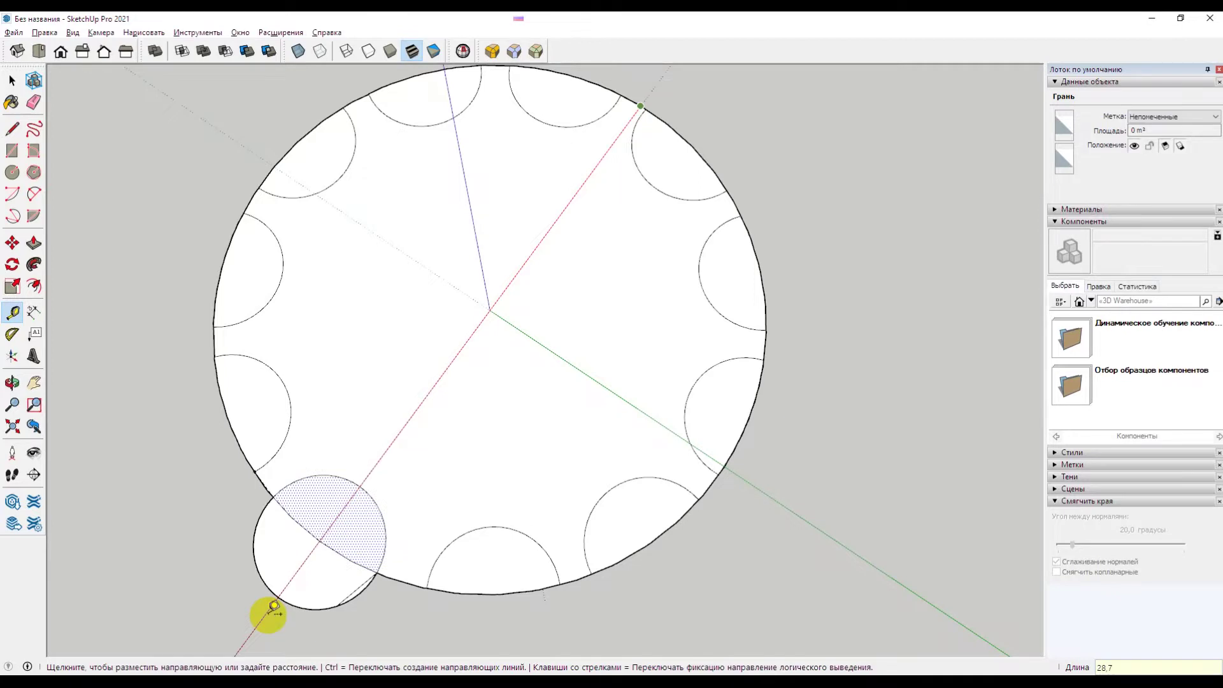
{"action": "key", "text": "Return"}
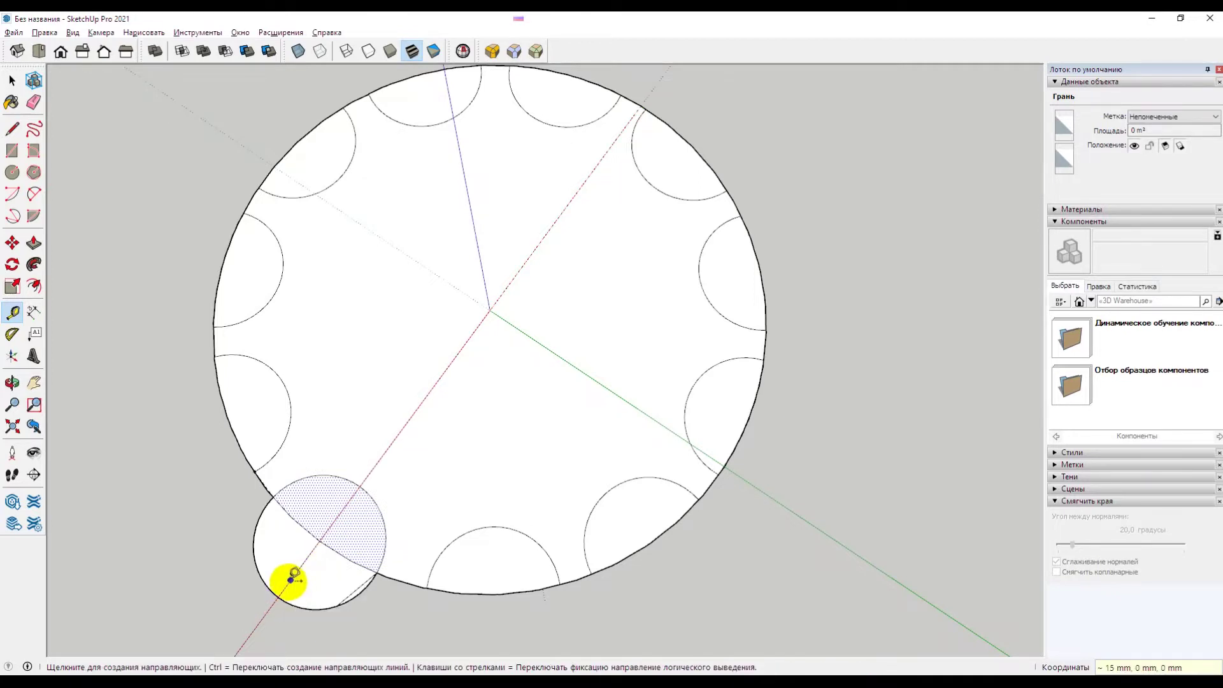
{"action": "middle_click_drag", "start_coordinate": [291, 580], "coordinate": [336, 469], "text": "shift"}
{"action": "scroll", "coordinate": [369, 442], "scroll_direction": "up", "scroll_amount": 2}
{"action": "scroll", "coordinate": [361, 431], "scroll_direction": "up", "scroll_amount": 2}
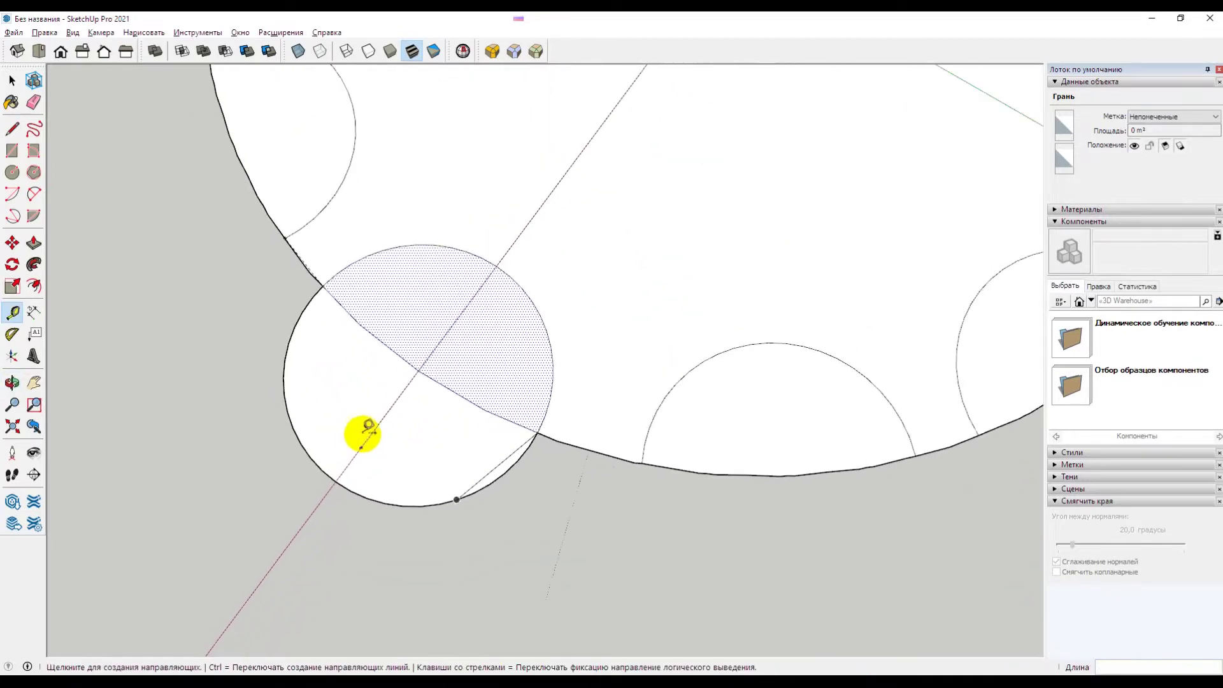
{"action": "key", "text": "space"}
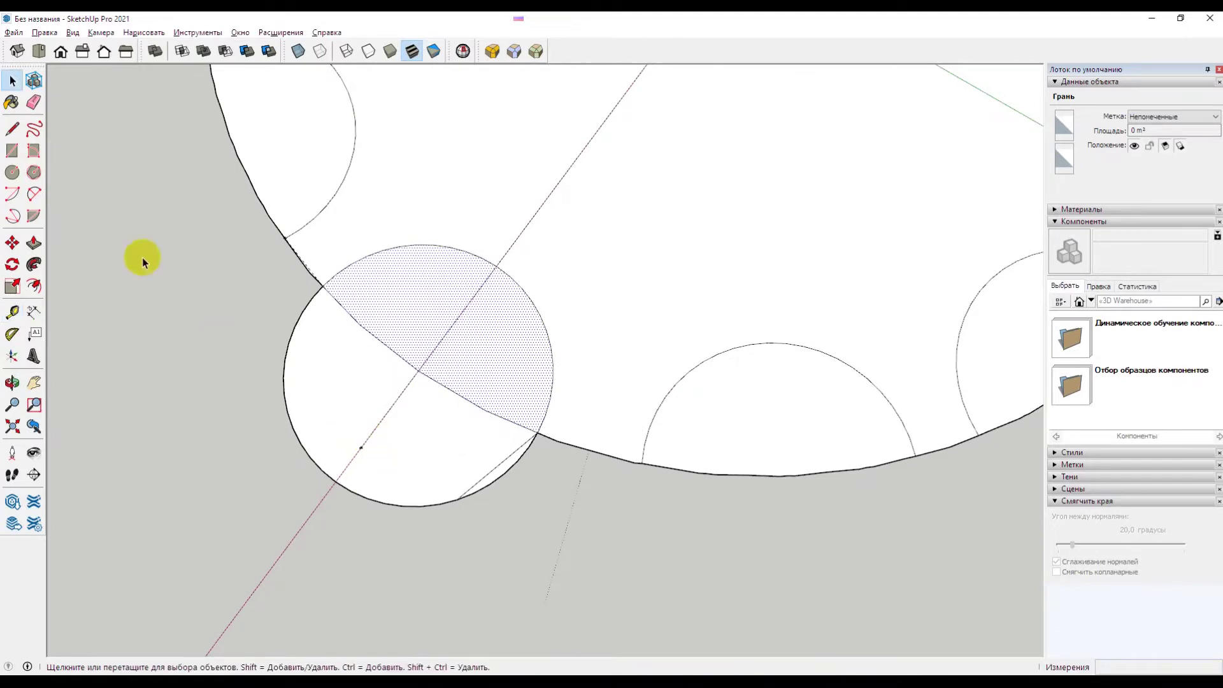
Step: Draw a line from the small circle's edge point to the red axis
{"action": "left_click", "coordinate": [12, 128]}
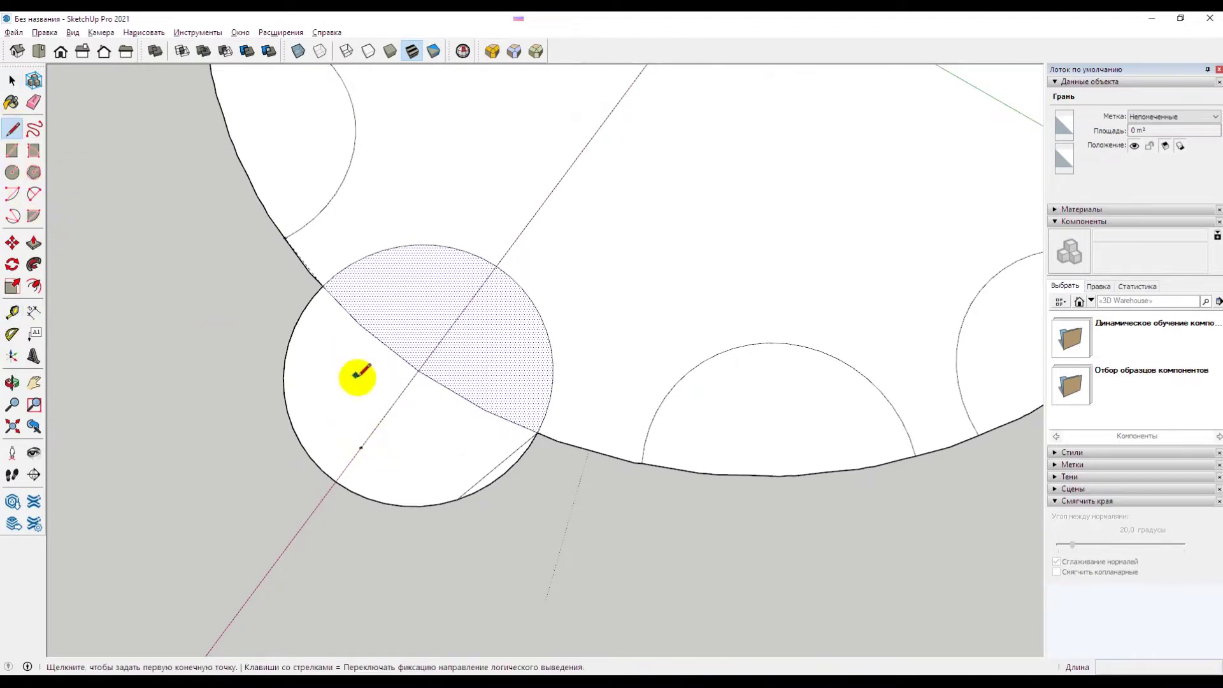
{"action": "left_click", "coordinate": [456, 499]}
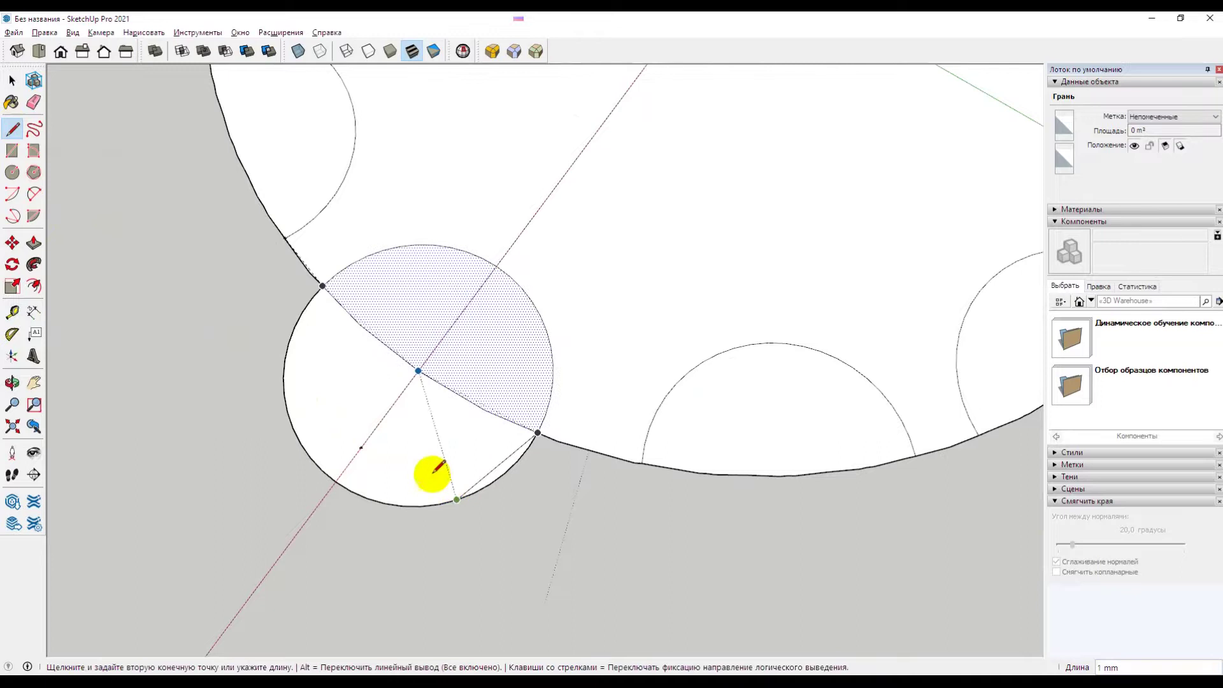
{"action": "left_click", "coordinate": [361, 447]}
{"action": "mouse_move", "coordinate": [382, 464]}
{"action": "middle_mouse_down"}
{"action": "mouse_move", "coordinate": [429, 344]}
{"action": "mouse_move", "coordinate": [444, 374]}
{"action": "mouse_move", "coordinate": [442, 524]}
{"action": "middle_mouse_up"}
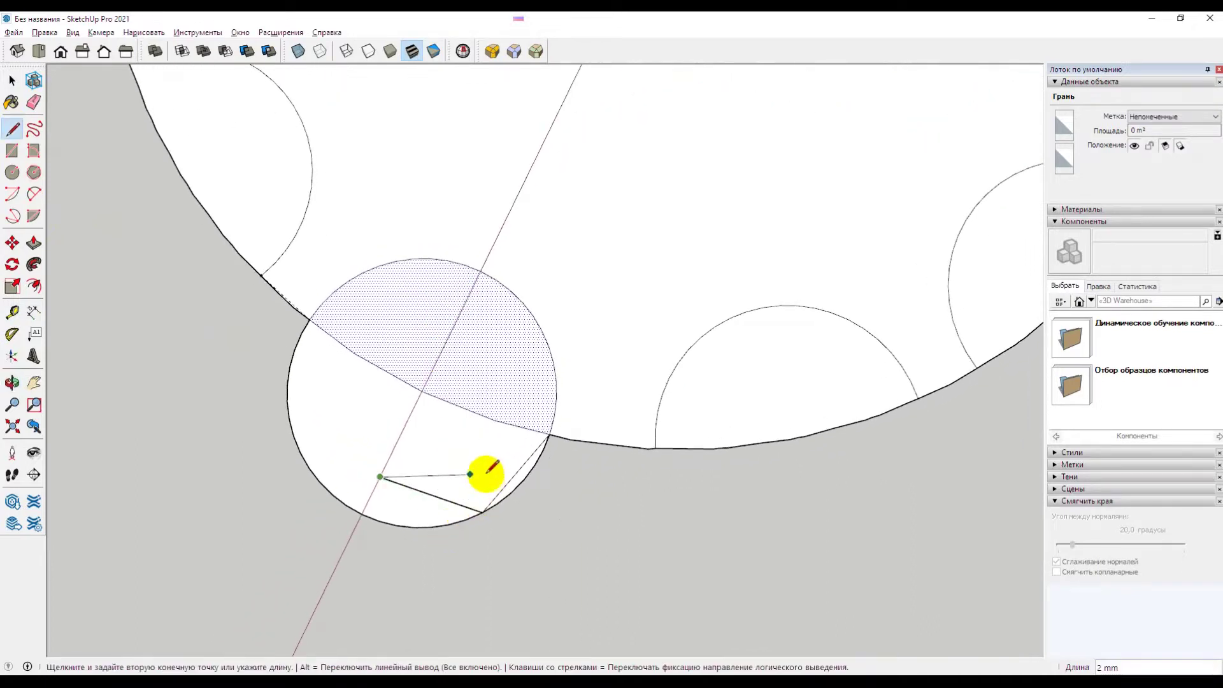
{"action": "middle_click_drag", "start_coordinate": [484, 472], "coordinate": [484, 475]}
{"action": "key", "text": "space"}
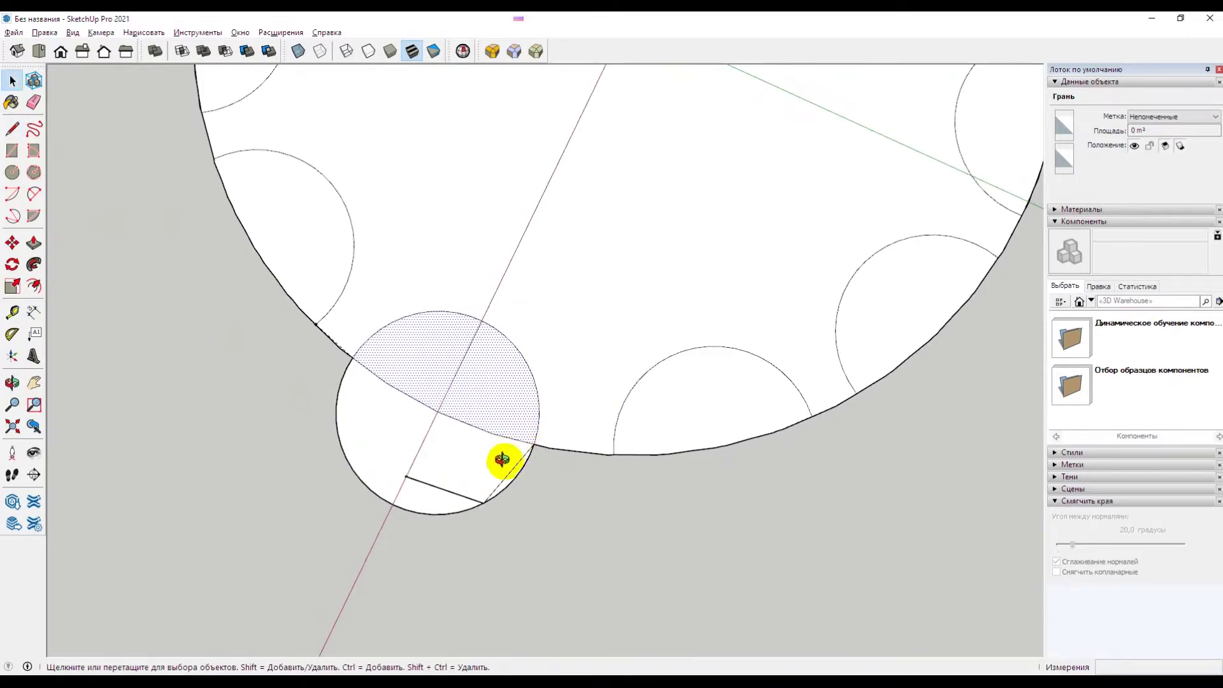
{"action": "key", "text": "alt+Tab"}
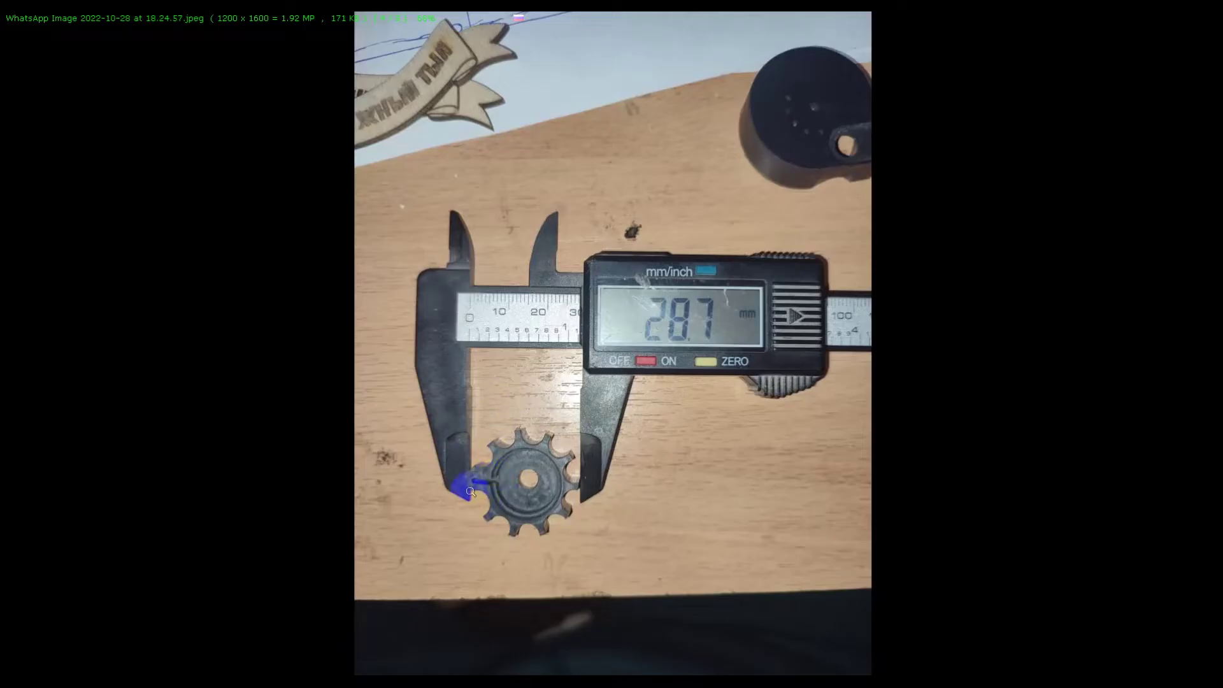
{"action": "scroll", "coordinate": [470, 491], "scroll_direction": "up", "scroll_amount": 1}
{"action": "double_click", "coordinate": [449, 469]}
{"action": "double_click", "coordinate": [382, 140]}
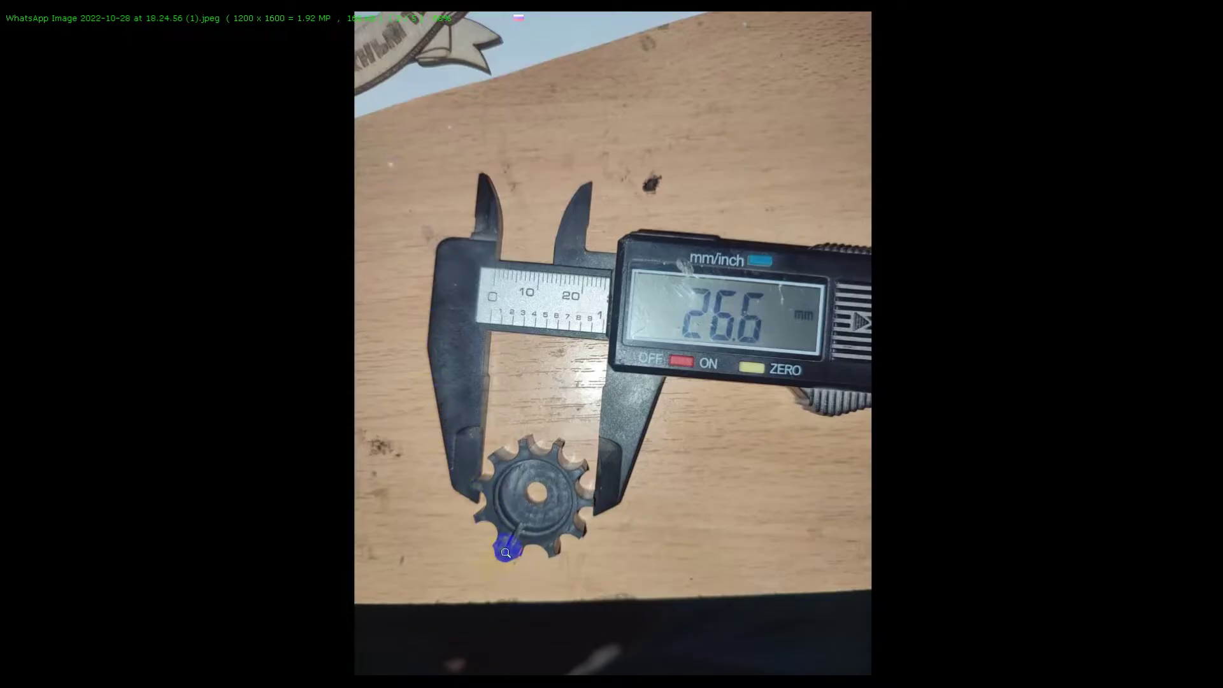
{"action": "left_click", "coordinate": [506, 553]}
{"action": "scroll", "coordinate": [473, 573], "scroll_direction": "down", "scroll_amount": 1}
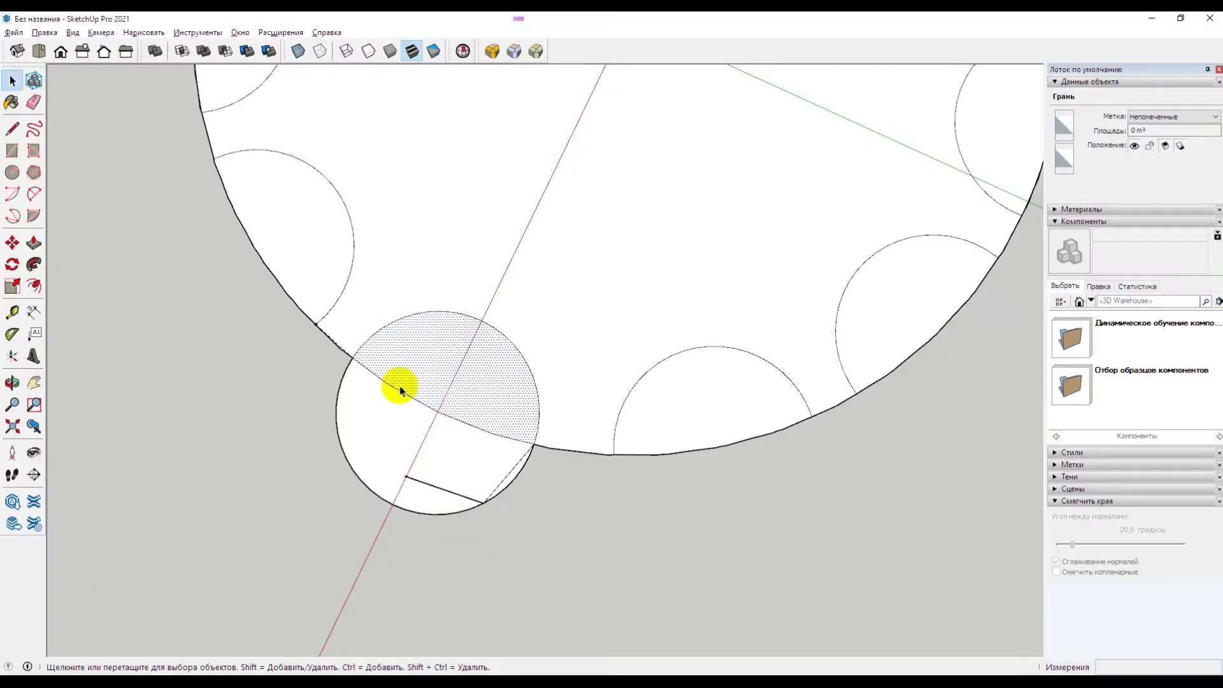
{"action": "left_click", "coordinate": [528, 472]}
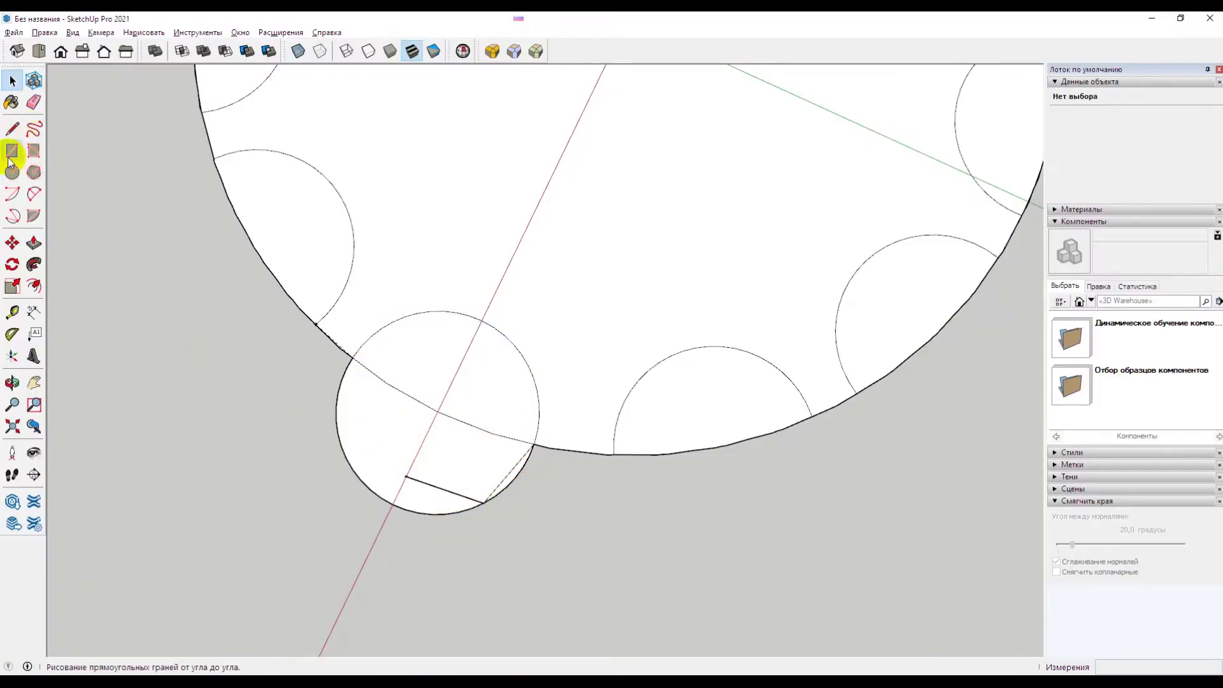
{"action": "left_click", "coordinate": [37, 193]}
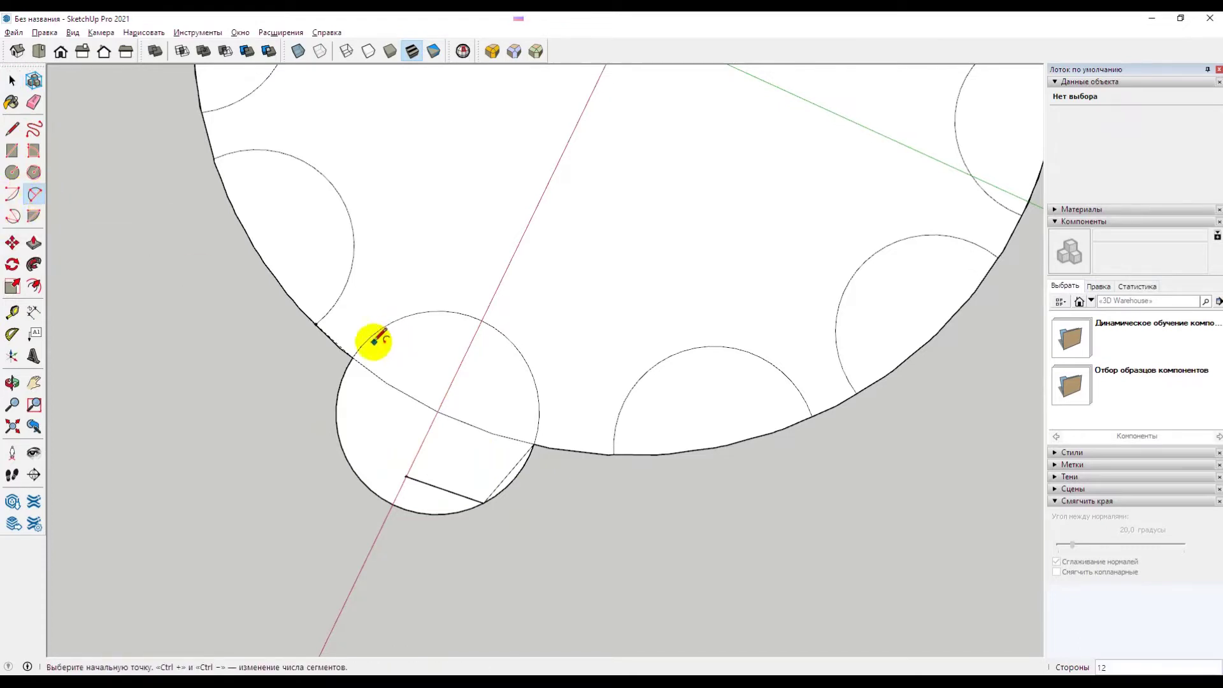
{"action": "left_click", "coordinate": [534, 444]}
{"action": "left_click", "coordinate": [484, 501]}
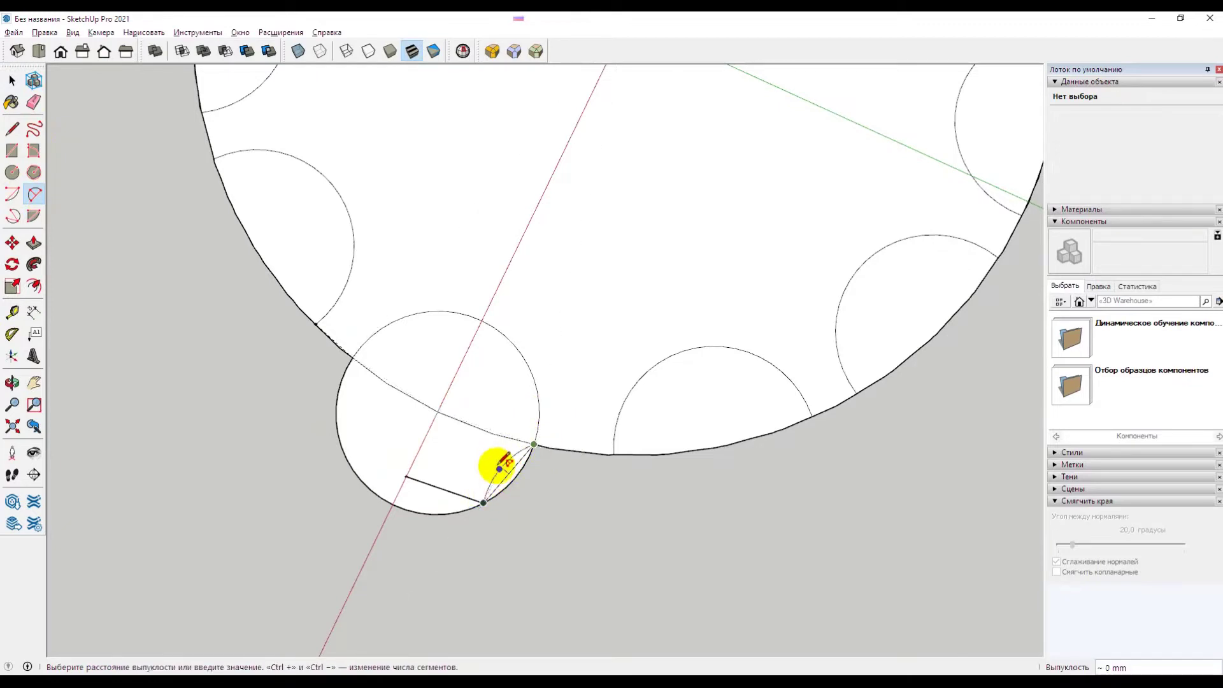
{"action": "left_click", "coordinate": [499, 469]}
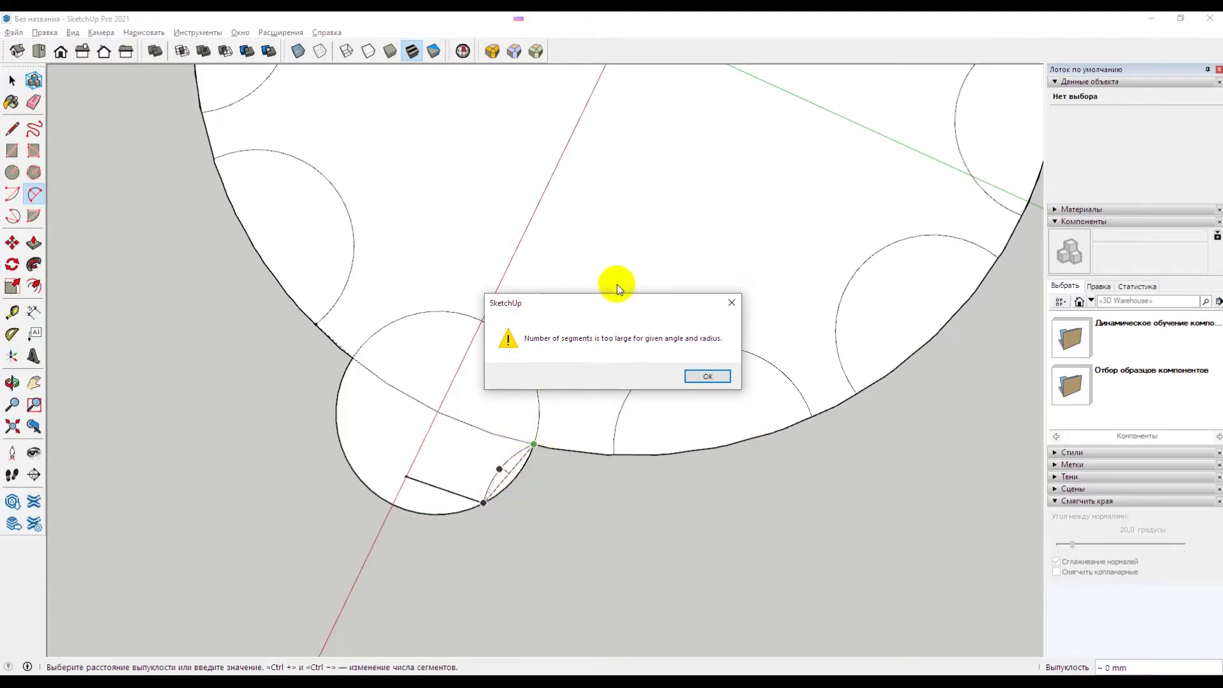
{"action": "left_click", "coordinate": [720, 377]}
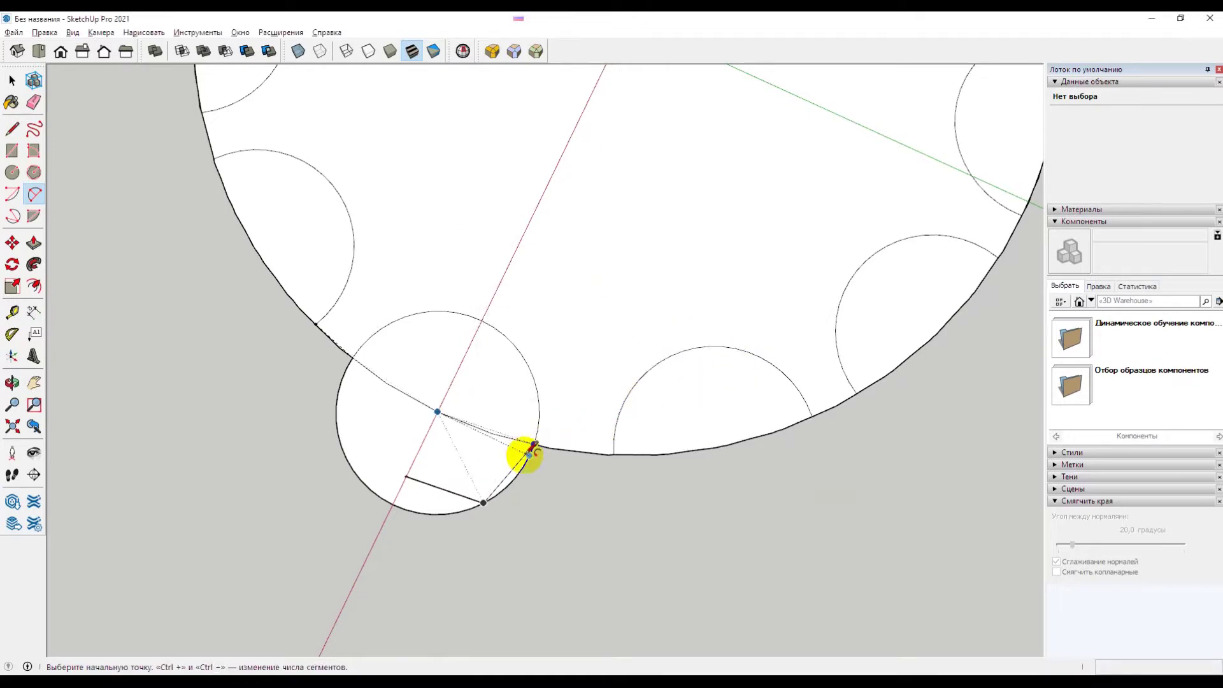
{"action": "left_click", "coordinate": [533, 444]}
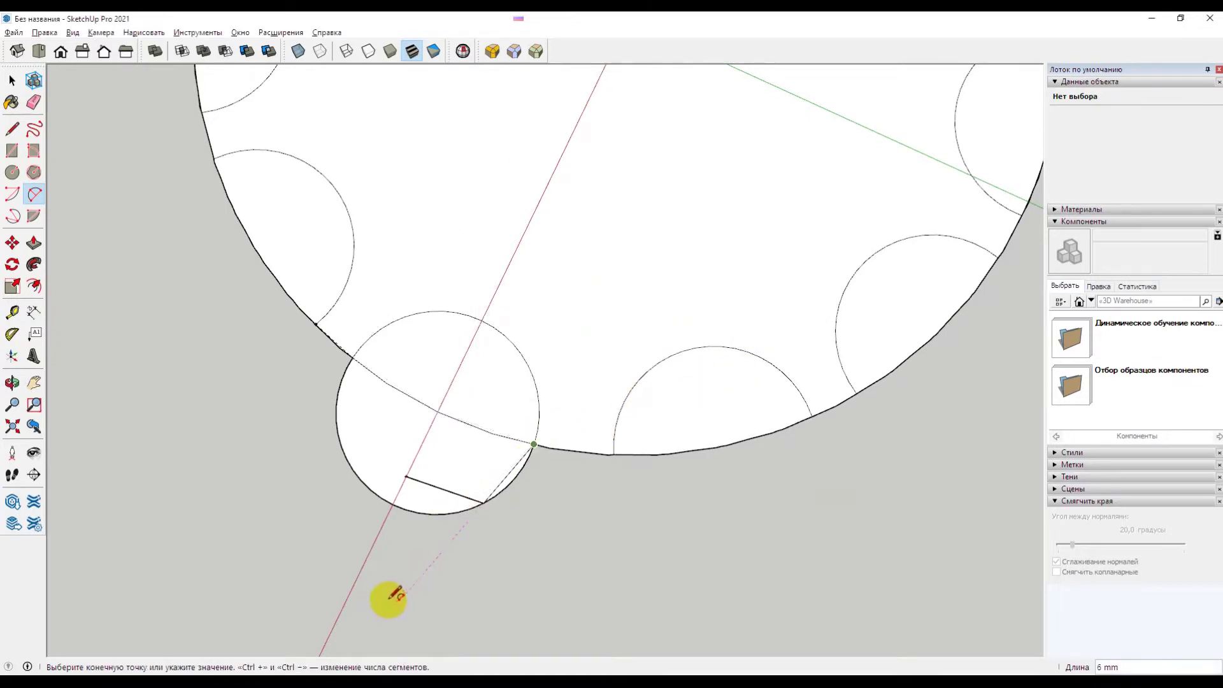
{"action": "left_click", "coordinate": [194, 444]}
{"action": "left_click", "coordinate": [368, 367]}
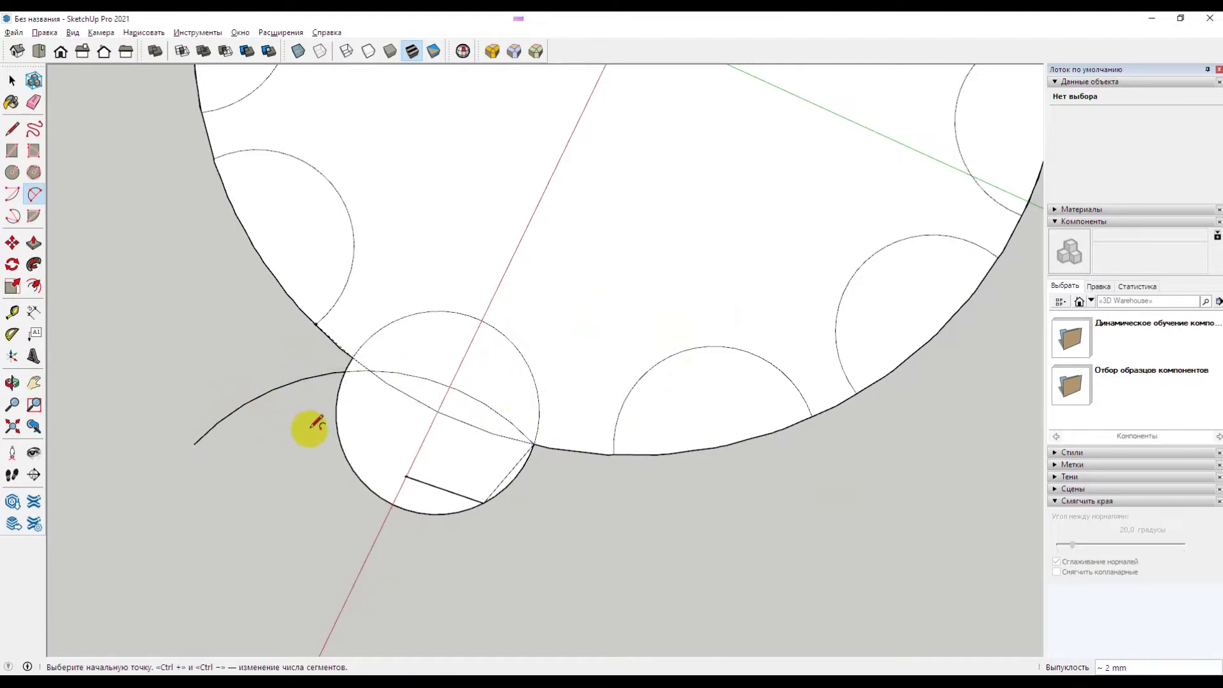
{"action": "key", "text": "ctrl+z"}
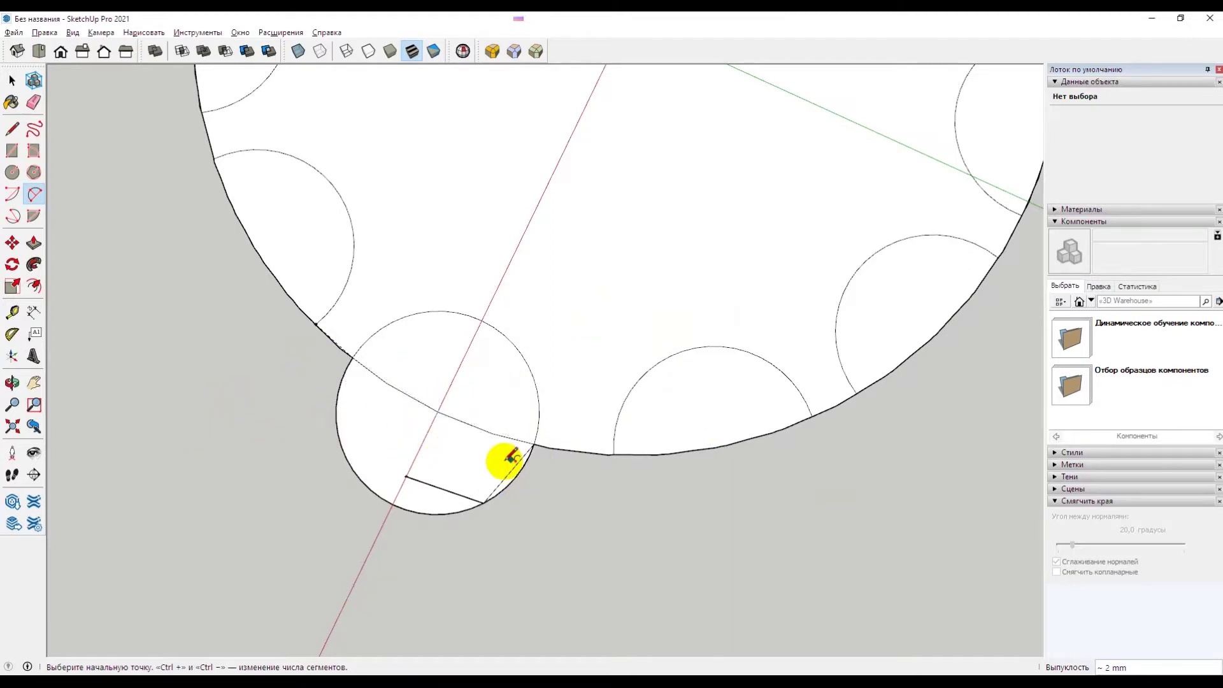
{"action": "key", "text": "space"}
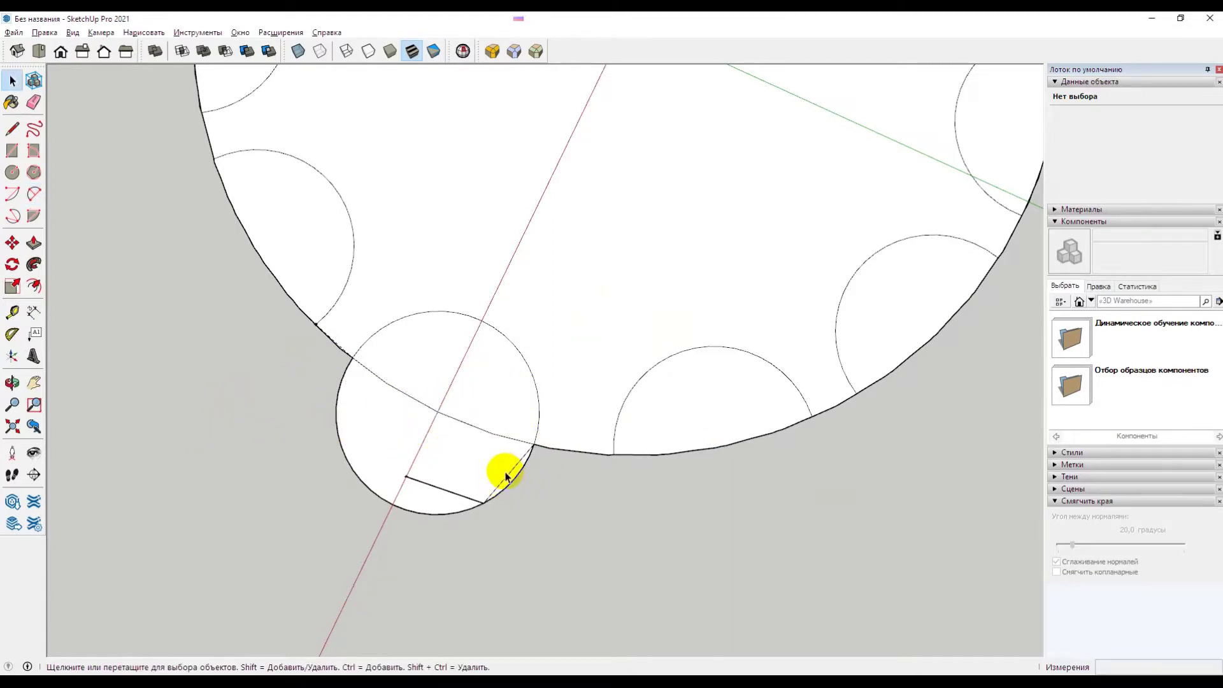
Step: Select the two short edges inside the small circle
{"action": "middle_click_drag", "start_coordinate": [484, 465], "coordinate": [510, 464]}
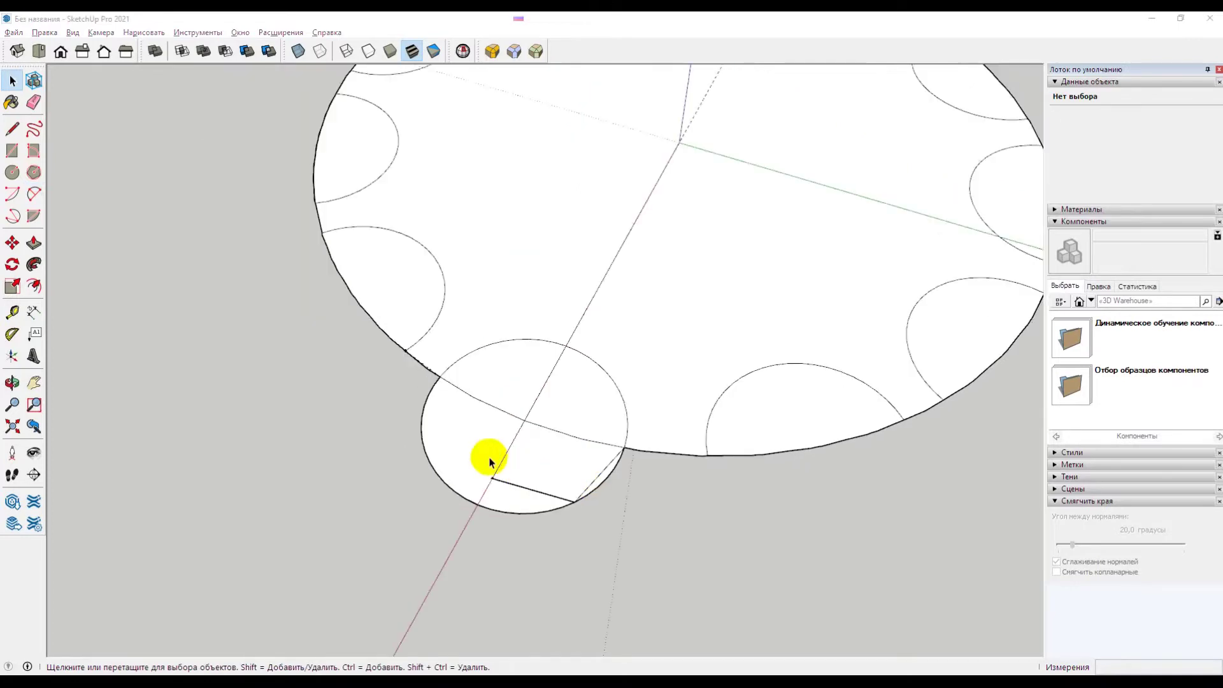
{"action": "left_click", "coordinate": [511, 486]}
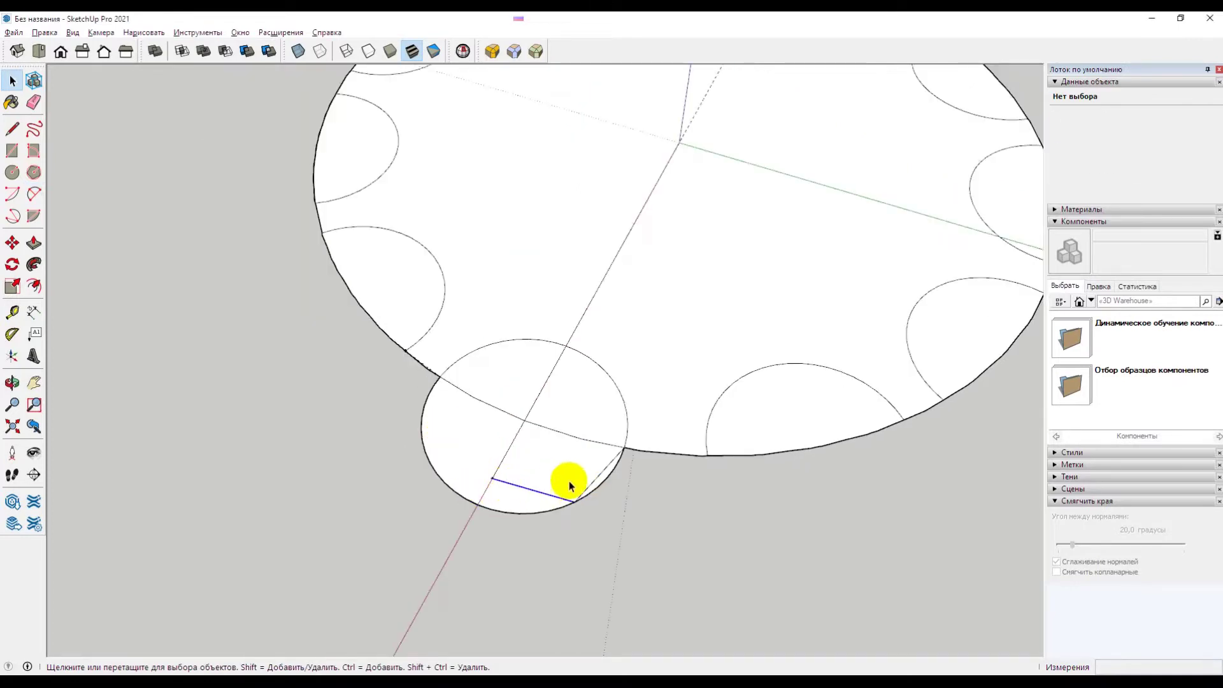
{"action": "left_click", "coordinate": [592, 487], "text": "shift"}
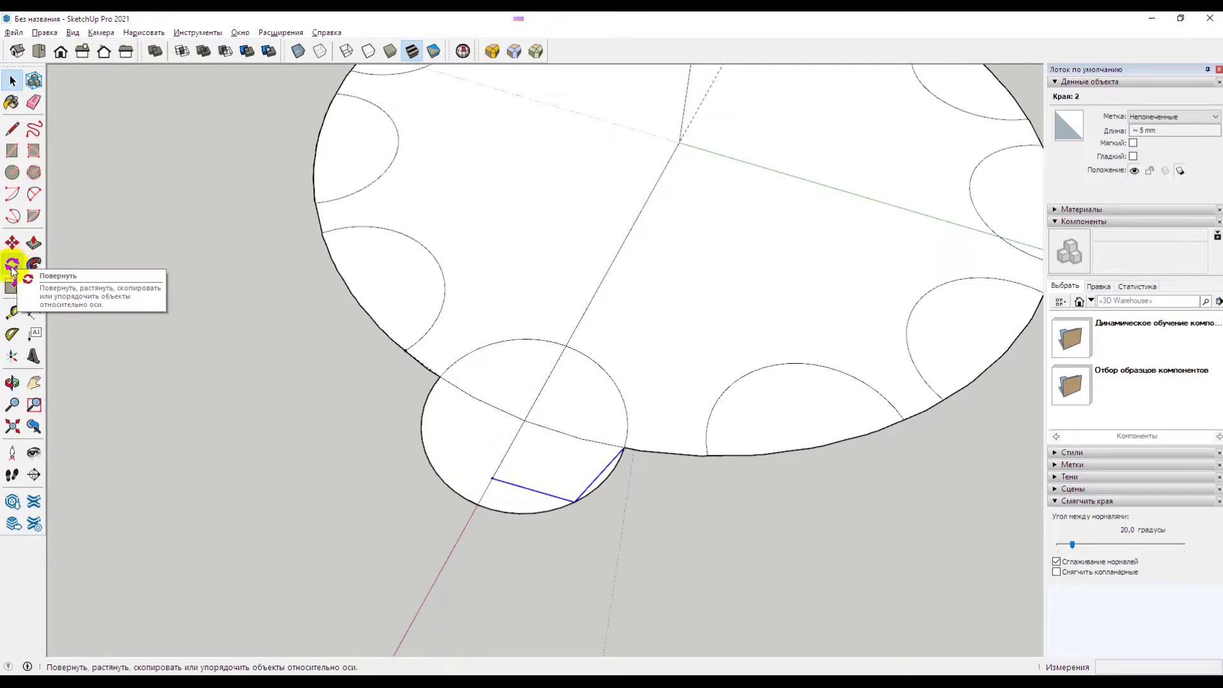
Step: Rotate a copy of the edges 180° about a red-axis centre onto the opposite side
{"action": "left_click", "coordinate": [12, 265]}
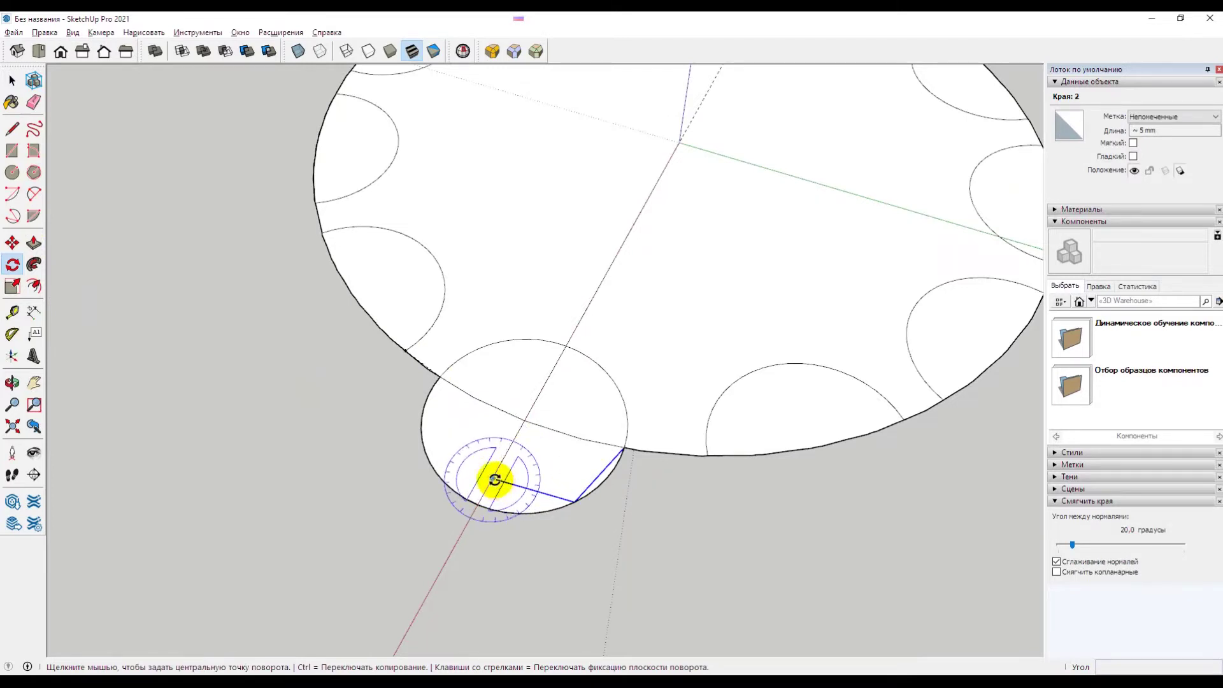
{"action": "scroll", "coordinate": [493, 478], "scroll_direction": "down", "scroll_amount": 2}
{"action": "middle_click_drag", "start_coordinate": [503, 456], "coordinate": [505, 349]}
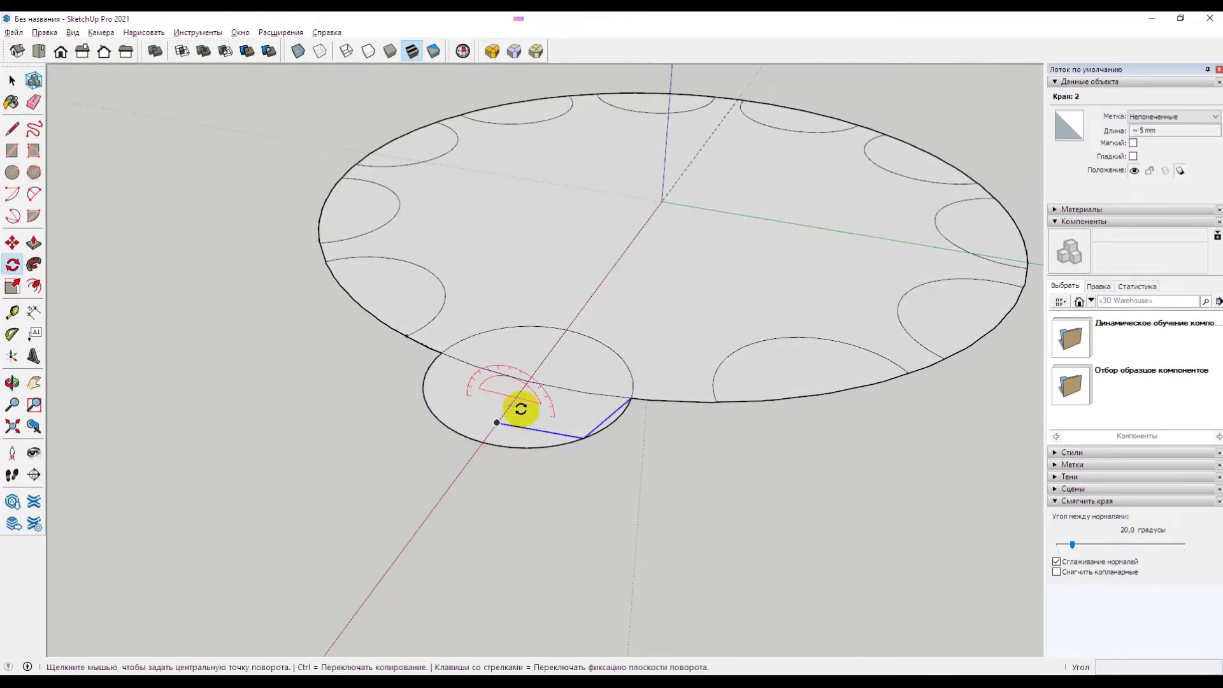
{"action": "left_click", "coordinate": [498, 422]}
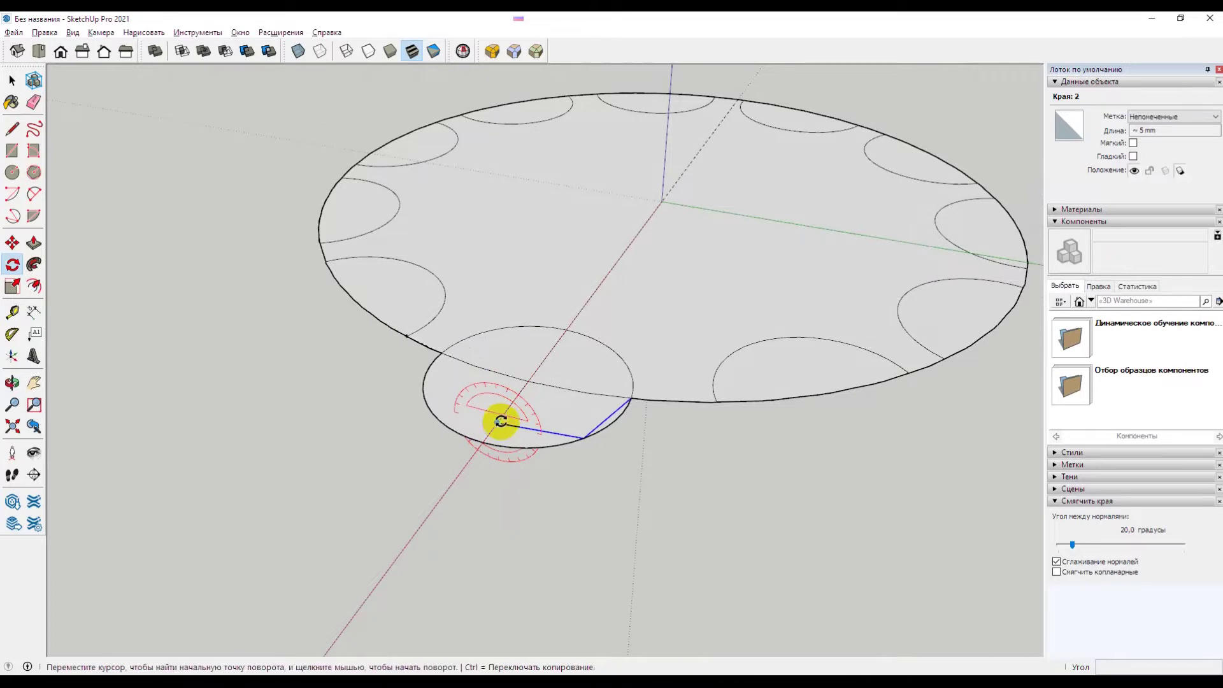
{"action": "left_click", "coordinate": [580, 439]}
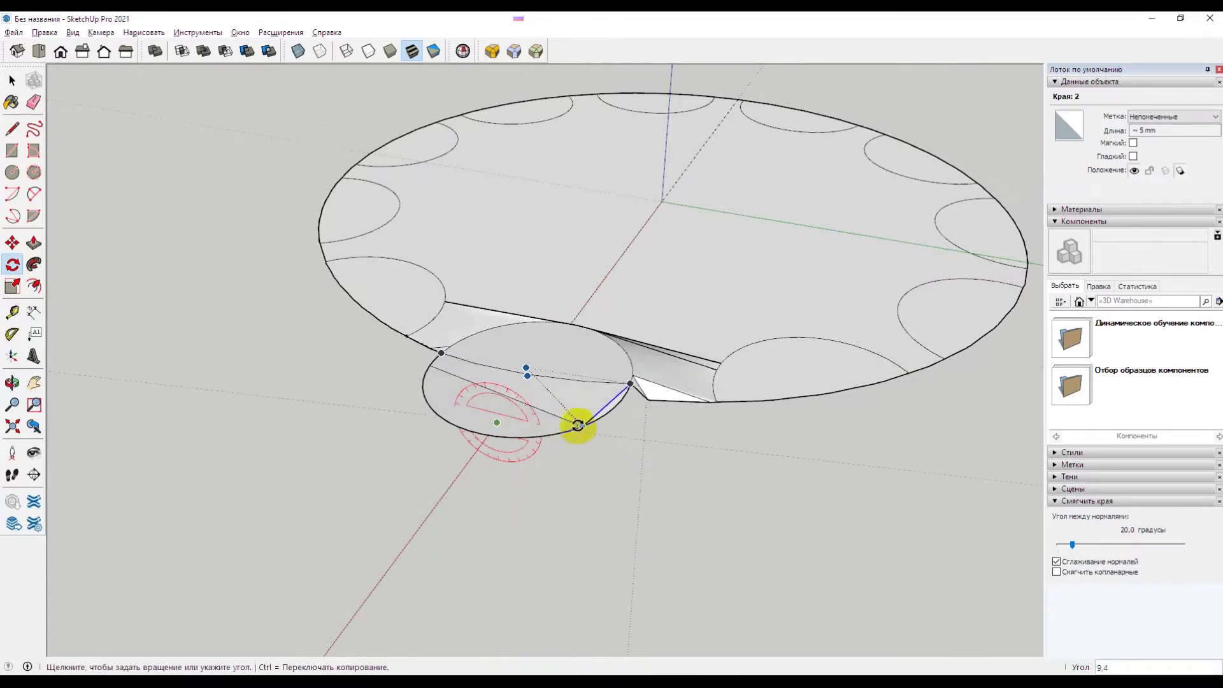
{"action": "key", "text": "ctrl"}
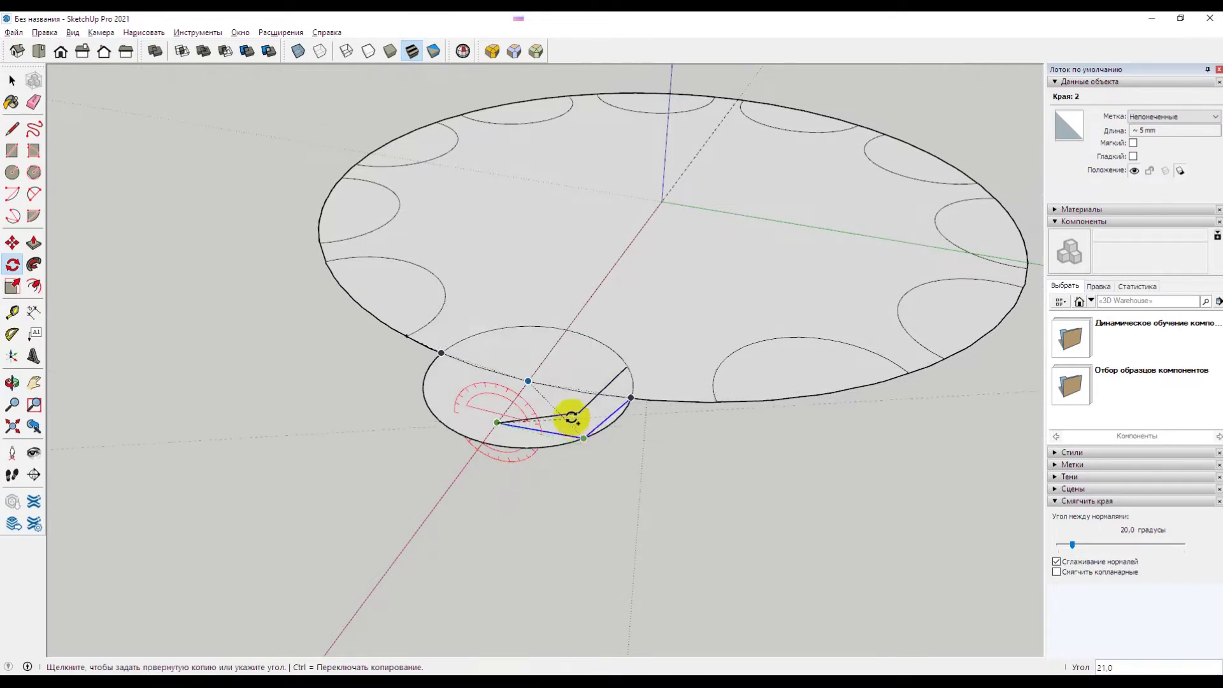
{"action": "left_click", "coordinate": [436, 408]}
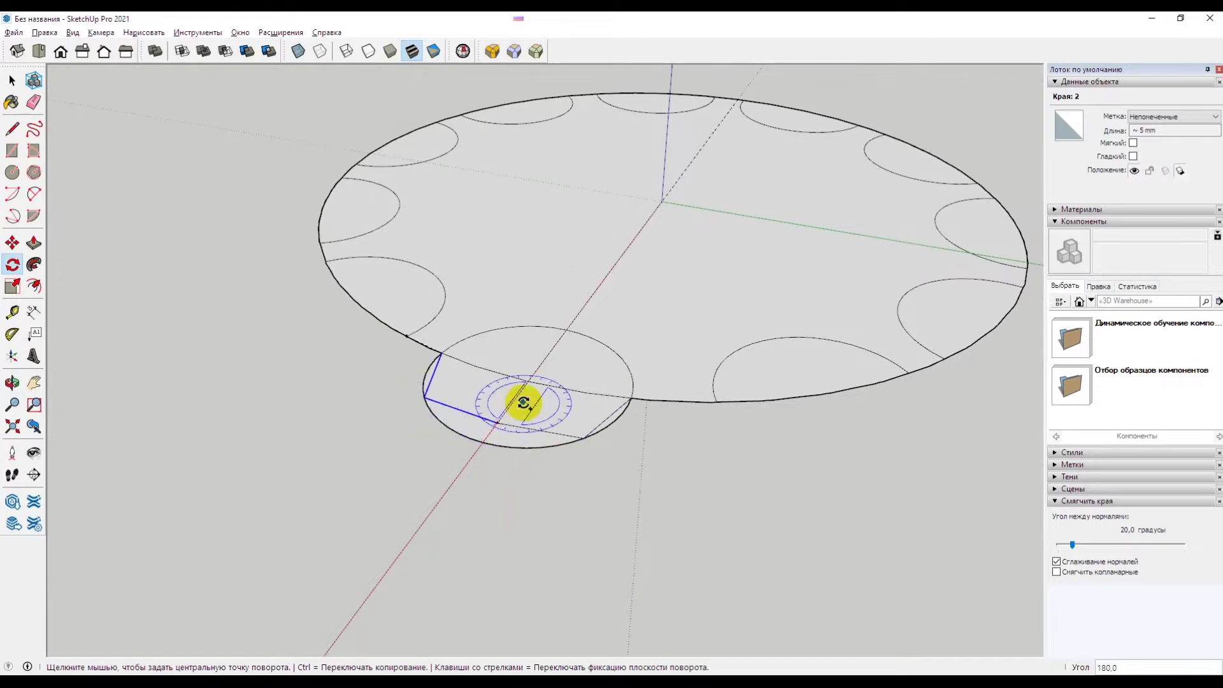
{"action": "key", "text": "space"}
{"action": "mouse_move", "coordinate": [526, 408]}
{"action": "middle_mouse_down"}
{"action": "mouse_move", "coordinate": [573, 508]}
{"action": "mouse_move", "coordinate": [546, 483]}
{"action": "middle_mouse_up"}
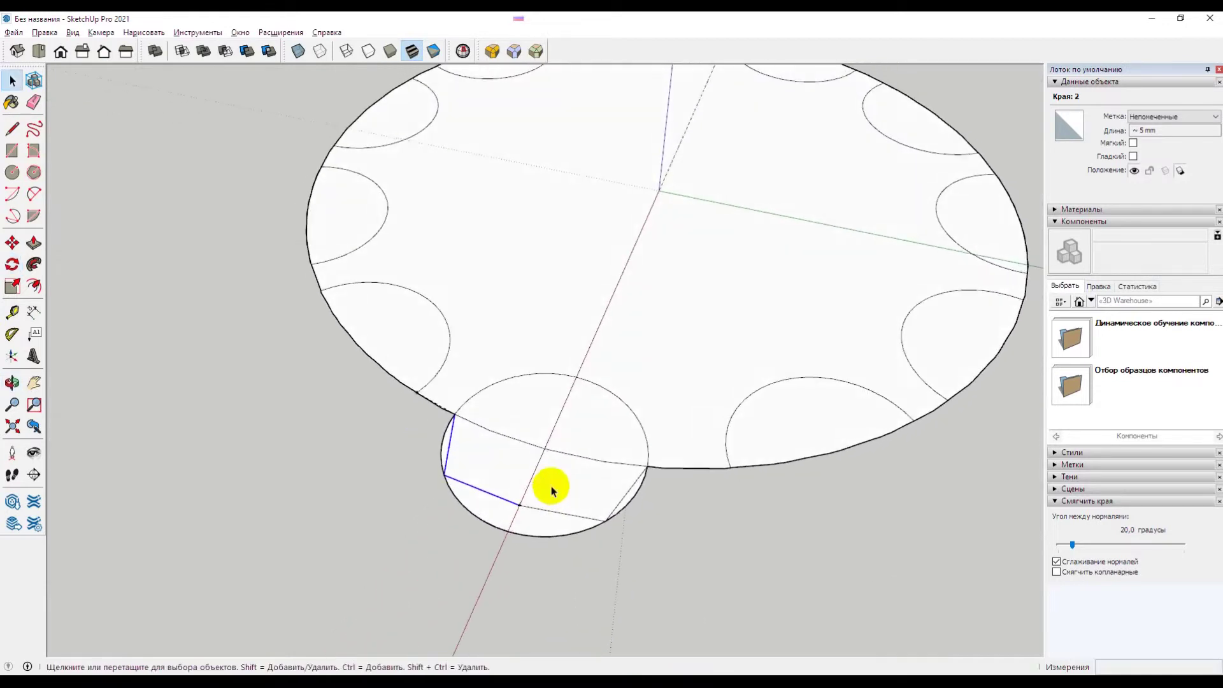
{"action": "left_click", "coordinate": [484, 514]}
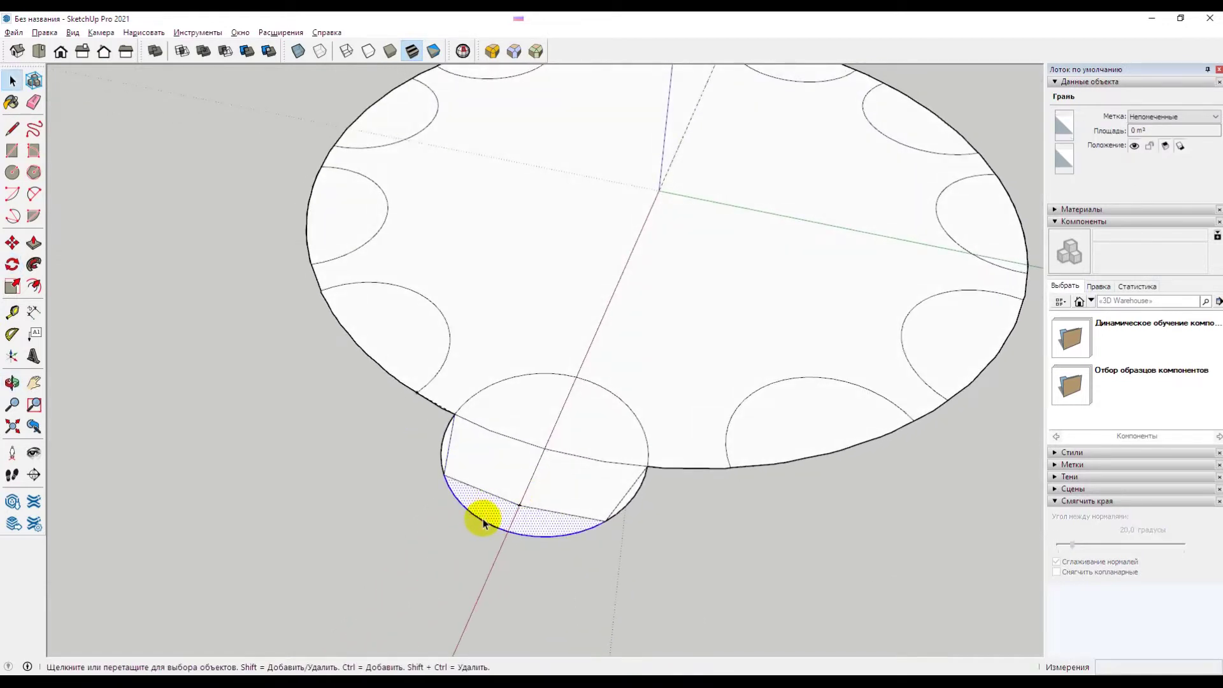
{"action": "key", "text": "Delete"}
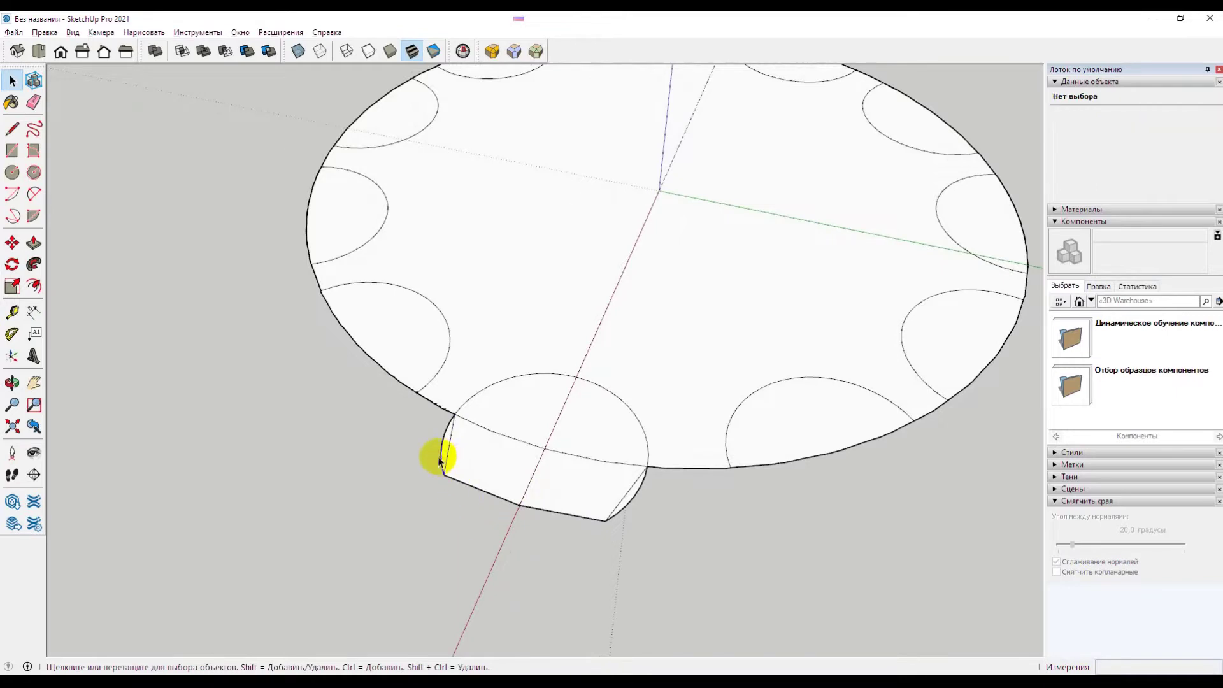
{"action": "left_click", "coordinate": [440, 456]}
{"action": "key", "text": "Delete"}
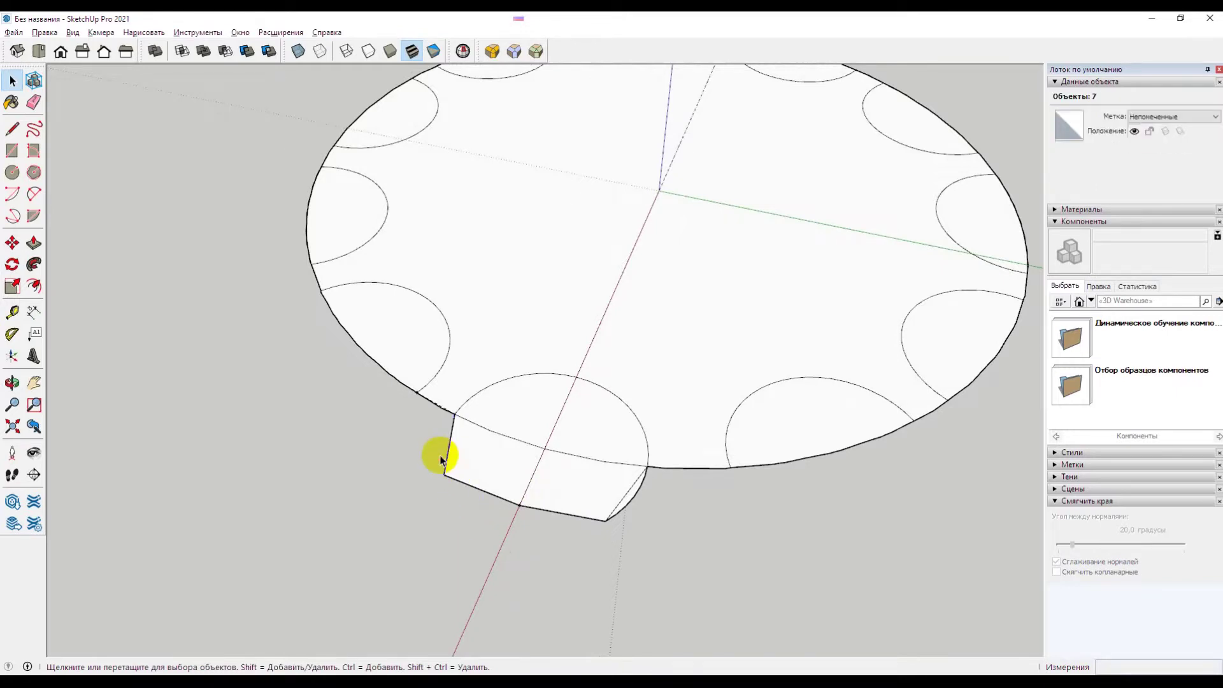
{"action": "left_click", "coordinate": [626, 494]}
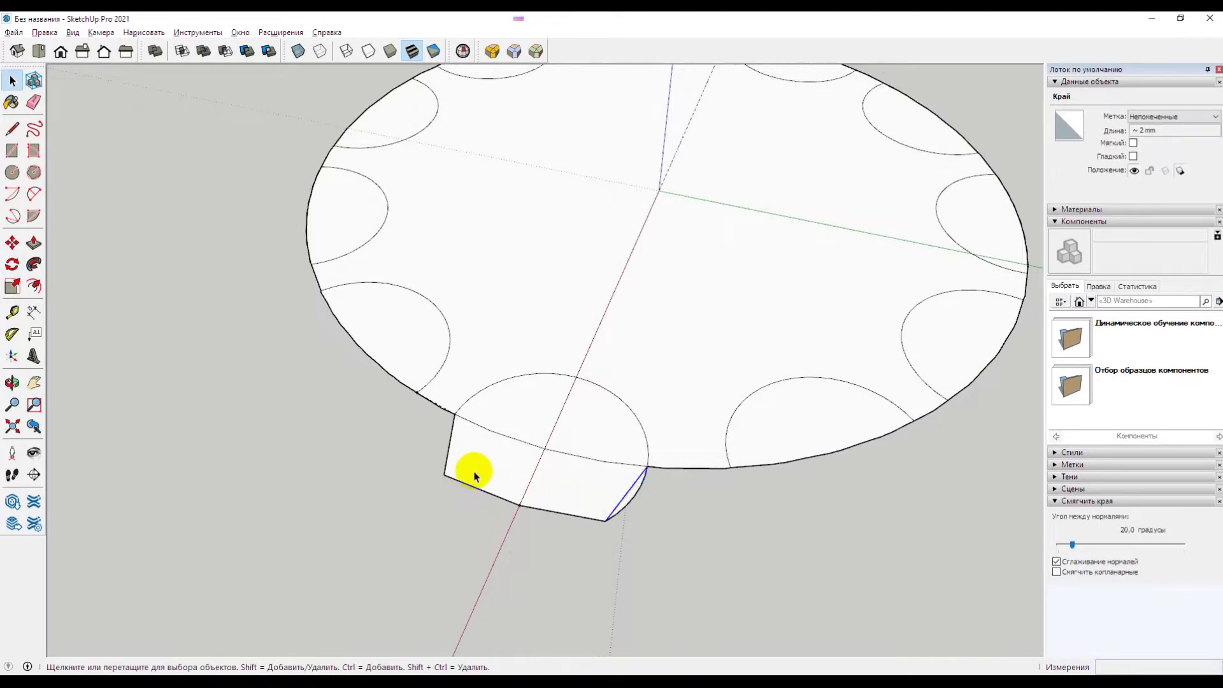
{"action": "left_click", "coordinate": [630, 503]}
{"action": "left_click", "coordinate": [637, 511]}
{"action": "mouse_move", "coordinate": [497, 404]}
{"action": "middle_mouse_down"}
{"action": "mouse_move", "coordinate": [538, 411]}
{"action": "mouse_move", "coordinate": [567, 450]}
{"action": "mouse_move", "coordinate": [693, 505]}
{"action": "mouse_move", "coordinate": [647, 439]}
{"action": "mouse_move", "coordinate": [595, 404]}
{"action": "middle_mouse_up"}
{"action": "scroll", "coordinate": [647, 439], "scroll_direction": "down", "scroll_amount": 3}
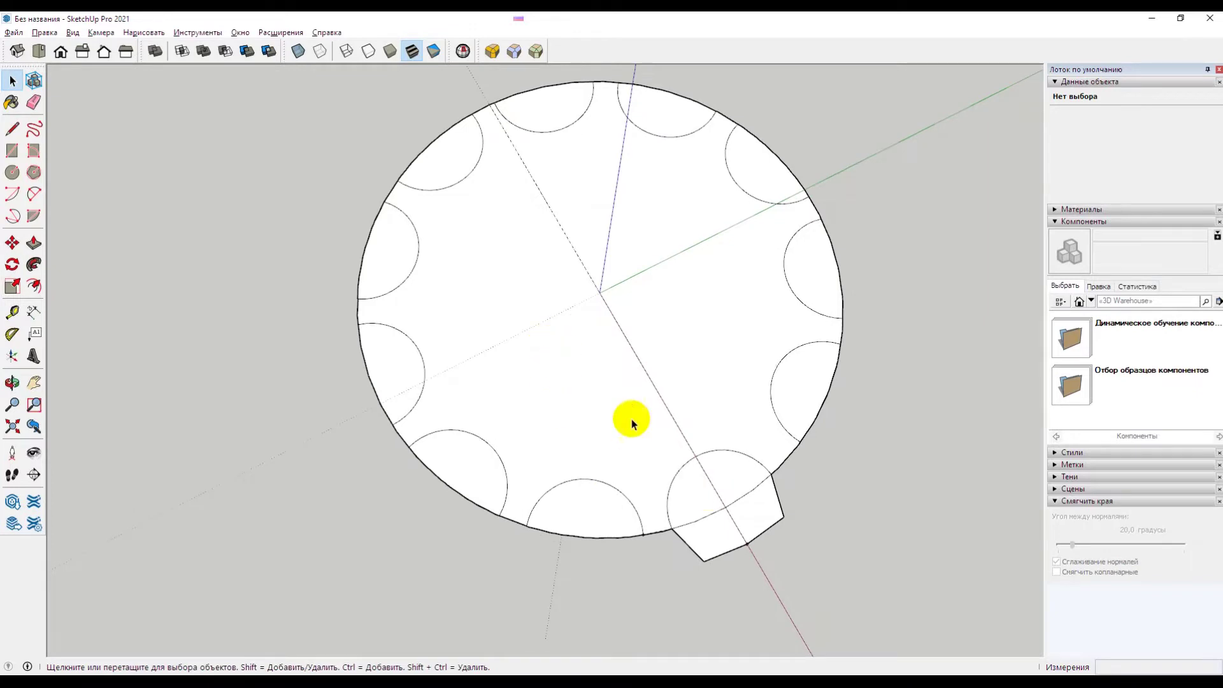
Step: Delete the bottom and lower-left semicircle faces to cut two notches
{"action": "left_click", "coordinate": [452, 457]}
{"action": "left_click", "coordinate": [602, 505]}
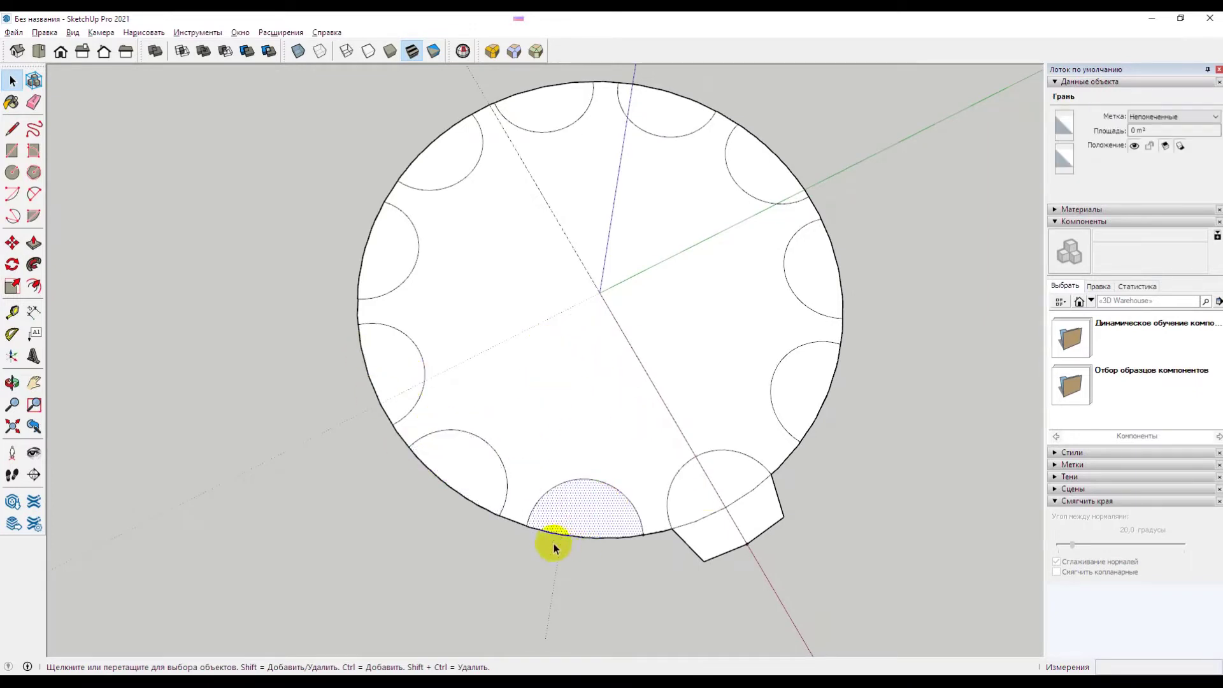
{"action": "left_click_drag", "start_coordinate": [561, 542], "coordinate": [624, 520]}
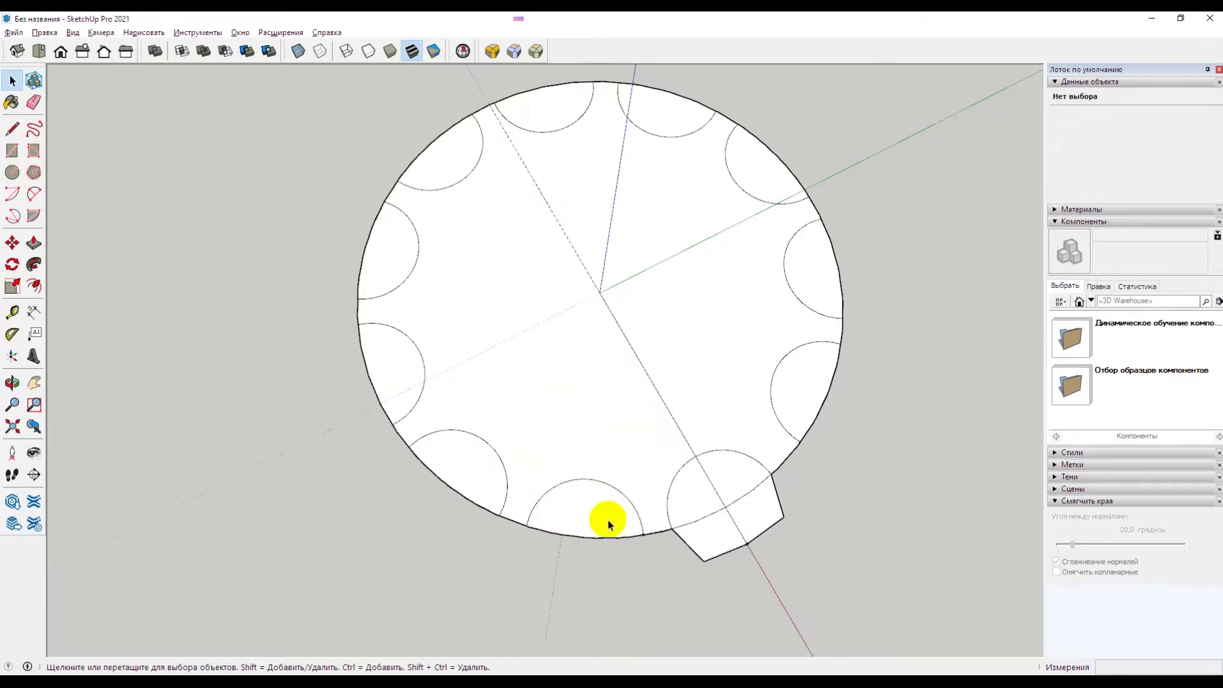
{"action": "left_click", "coordinate": [598, 538]}
{"action": "key", "text": "Delete"}
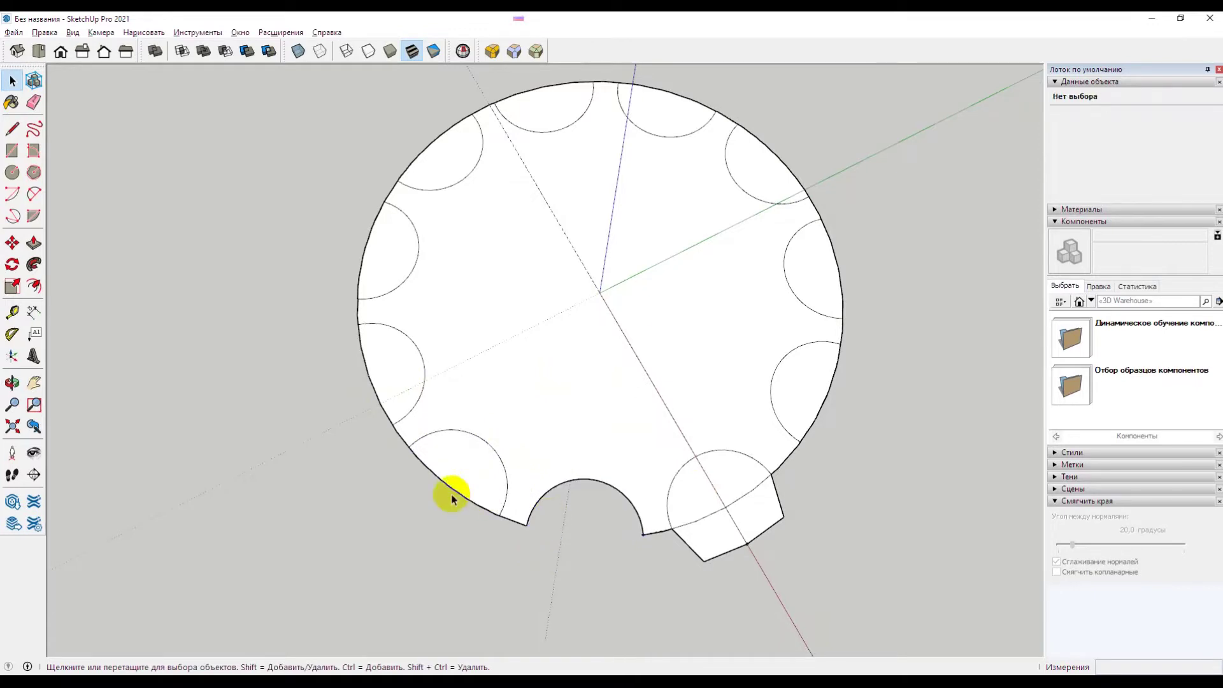
{"action": "left_click", "coordinate": [456, 484]}
{"action": "key", "text": "Delete"}
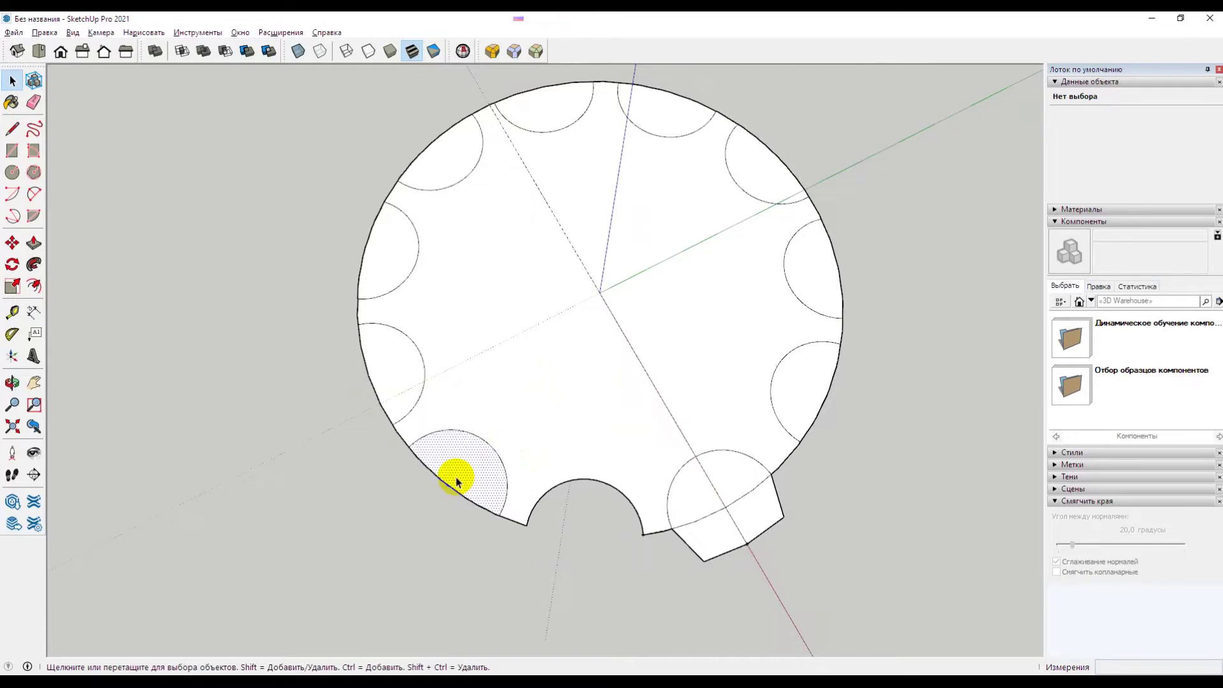
Step: Remove the leftover arc and stray edge, and delete the small lower-left circle's face
{"action": "left_click_drag", "start_coordinate": [407, 457], "coordinate": [491, 536]}
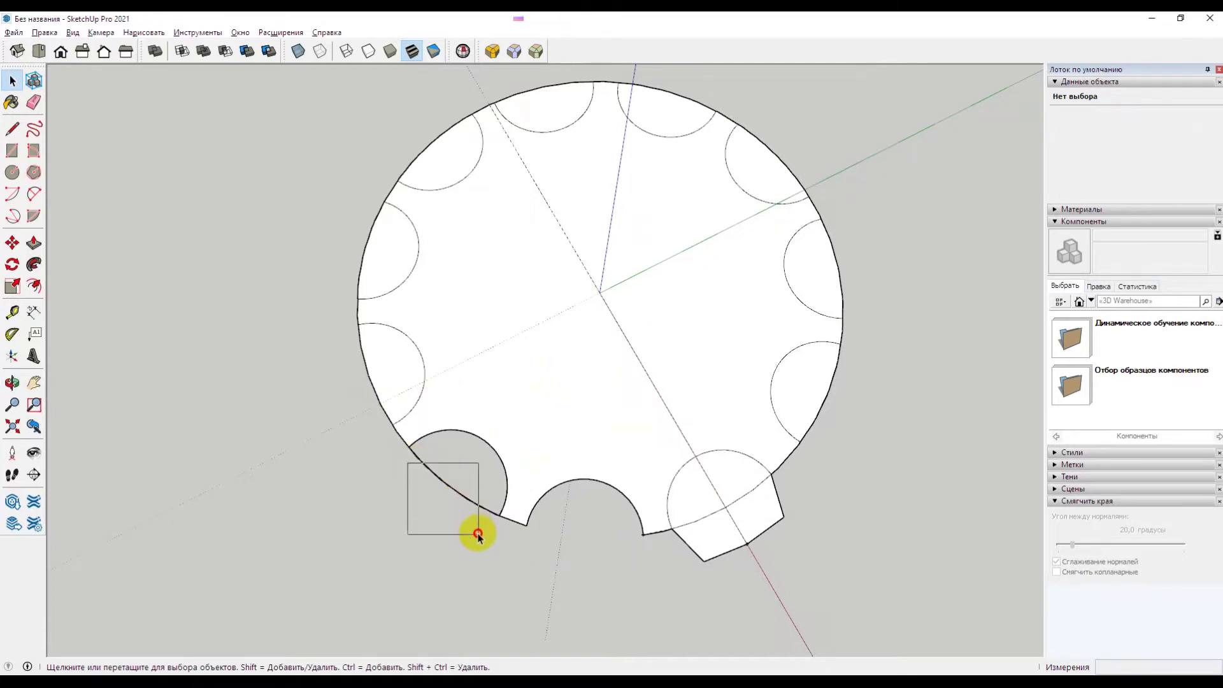
{"action": "key", "text": "Delete"}
{"action": "mouse_move", "coordinate": [452, 482]}
{"action": "middle_mouse_down"}
{"action": "mouse_move", "coordinate": [519, 391]}
{"action": "mouse_move", "coordinate": [446, 421]}
{"action": "middle_mouse_up"}
{"action": "left_click_drag", "start_coordinate": [468, 438], "coordinate": [430, 476]}
{"action": "key", "text": "Delete"}
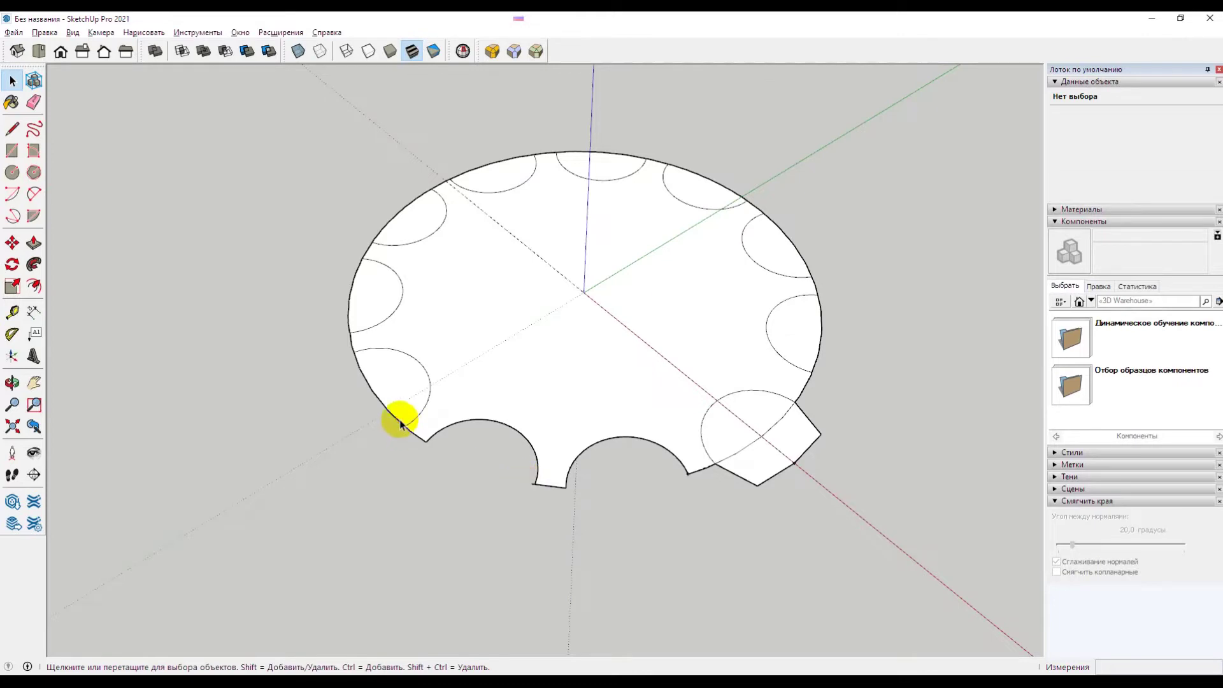
{"action": "left_click", "coordinate": [362, 370]}
{"action": "left_click_drag", "start_coordinate": [334, 364], "coordinate": [387, 413]}
{"action": "left_click", "coordinate": [382, 401], "text": "shift"}
{"action": "key", "text": "Delete"}
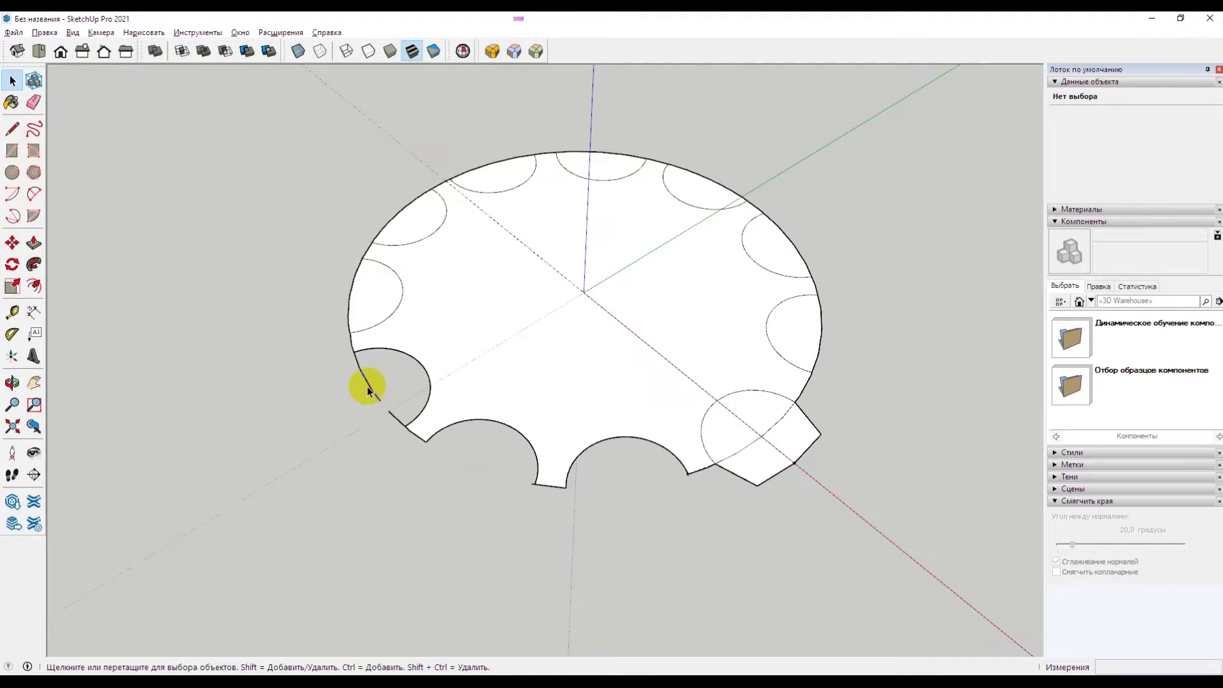
{"action": "scroll", "coordinate": [344, 395], "scroll_direction": "up", "scroll_amount": 2}
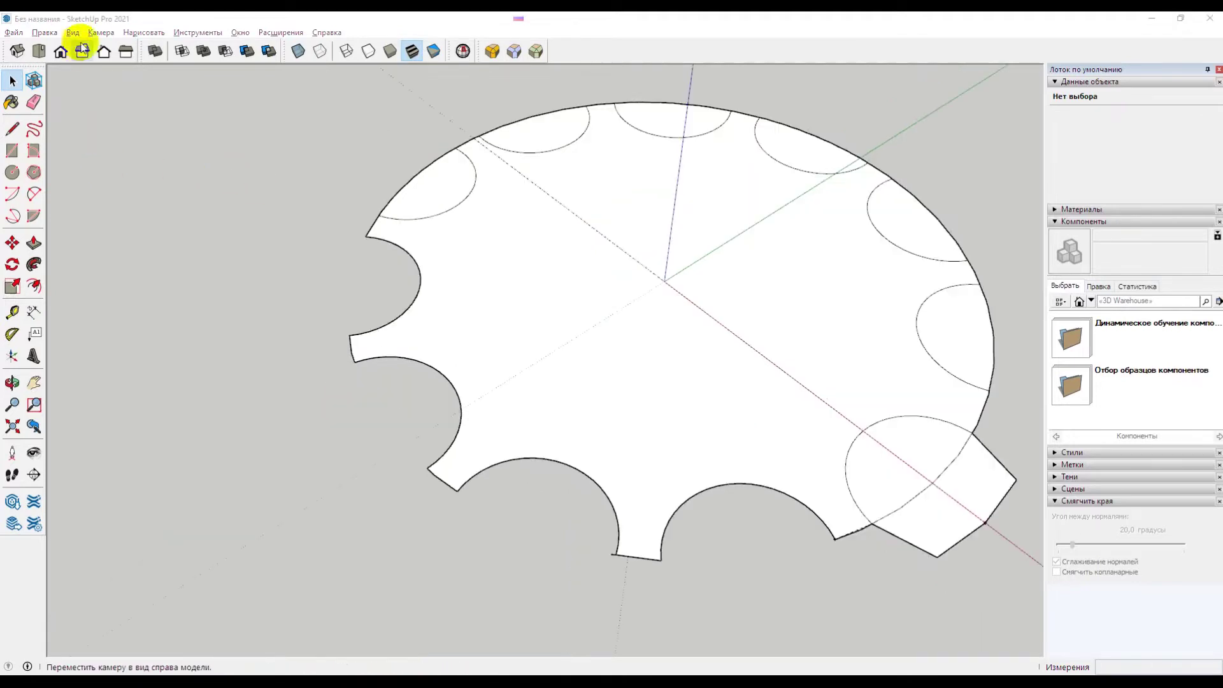
Step: Cycle through the standard elevation views and orbit around the scene
{"action": "left_click", "coordinate": [60, 52]}
{"action": "left_click", "coordinate": [82, 53]}
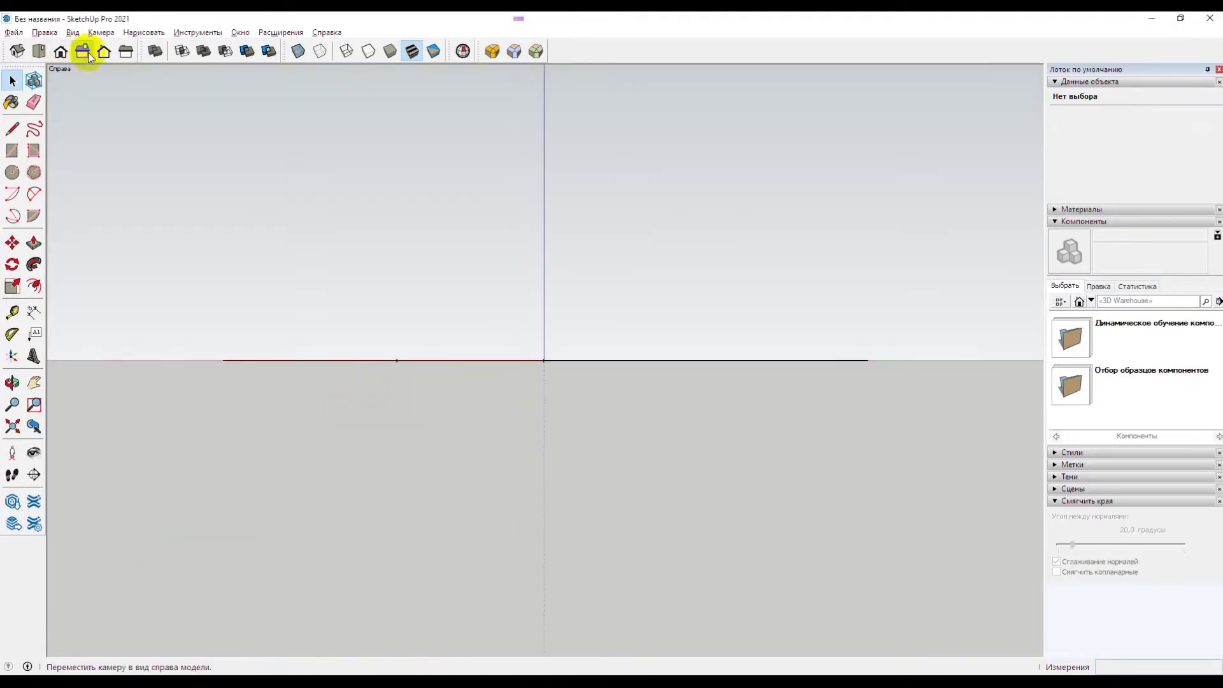
{"action": "left_click", "coordinate": [124, 52]}
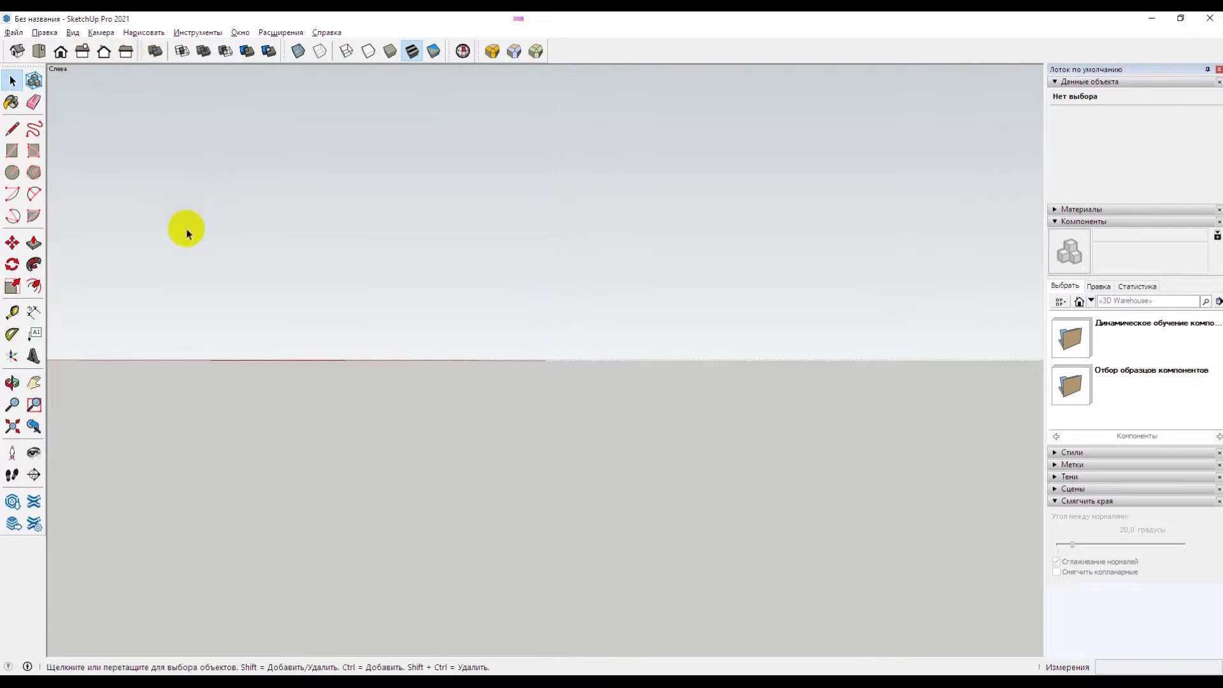
{"action": "left_click", "coordinate": [104, 55]}
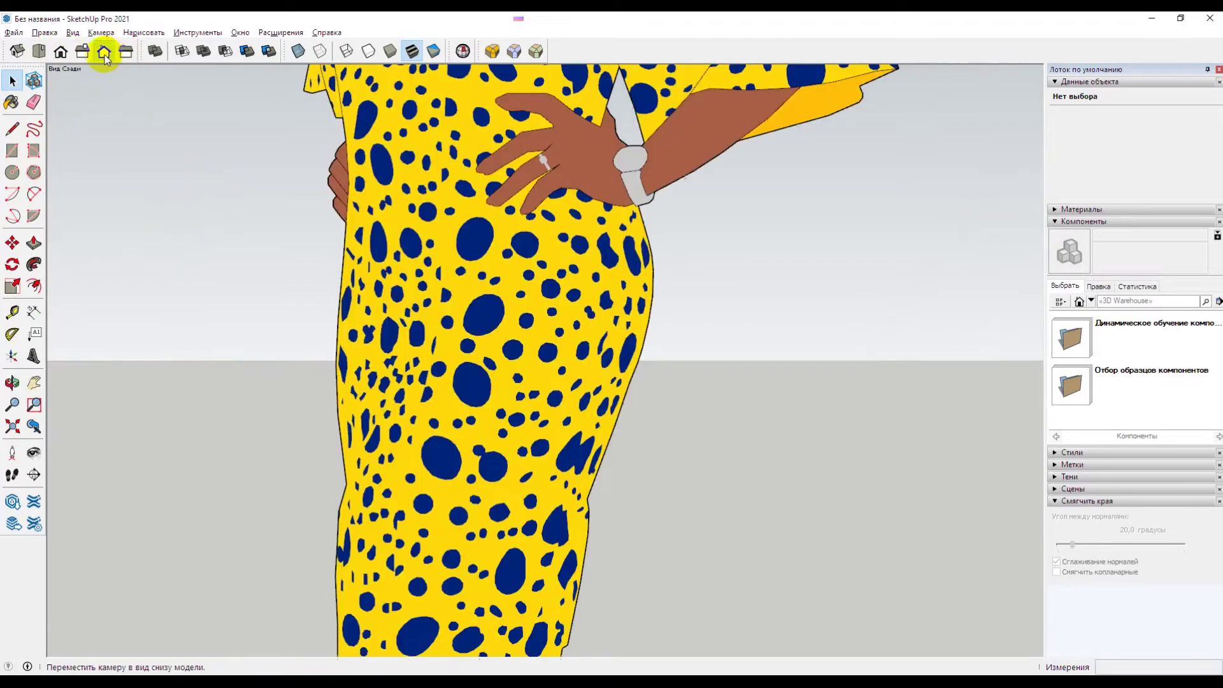
{"action": "left_click", "coordinate": [82, 52]}
{"action": "scroll", "coordinate": [496, 450], "scroll_direction": "down", "scroll_amount": 3}
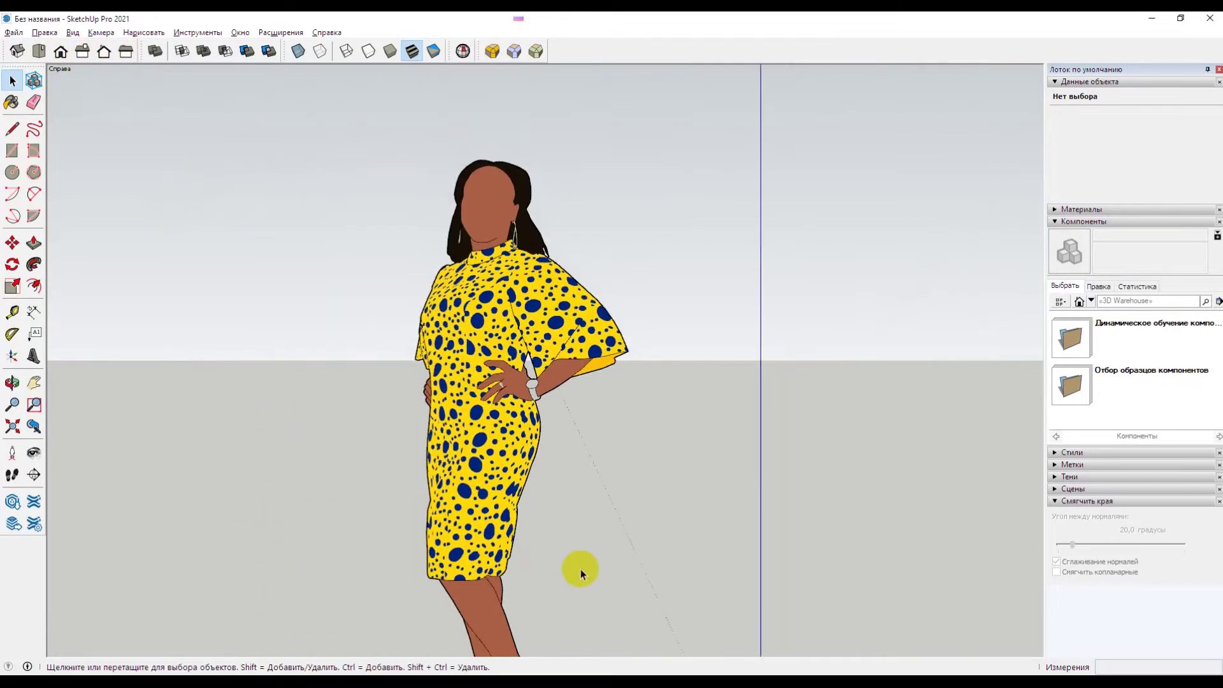
{"action": "scroll", "coordinate": [625, 569], "scroll_direction": "down", "scroll_amount": 1}
{"action": "mouse_move", "coordinate": [624, 569]}
{"action": "middle_mouse_down", "text": "shift"}
{"action": "mouse_move", "coordinate": [579, 324]}
{"action": "mouse_move", "coordinate": [668, 486]}
{"action": "middle_mouse_up", "text": "shift"}
{"action": "key", "text": "space"}
{"action": "scroll", "coordinate": [690, 473], "scroll_direction": "up", "scroll_amount": 2}
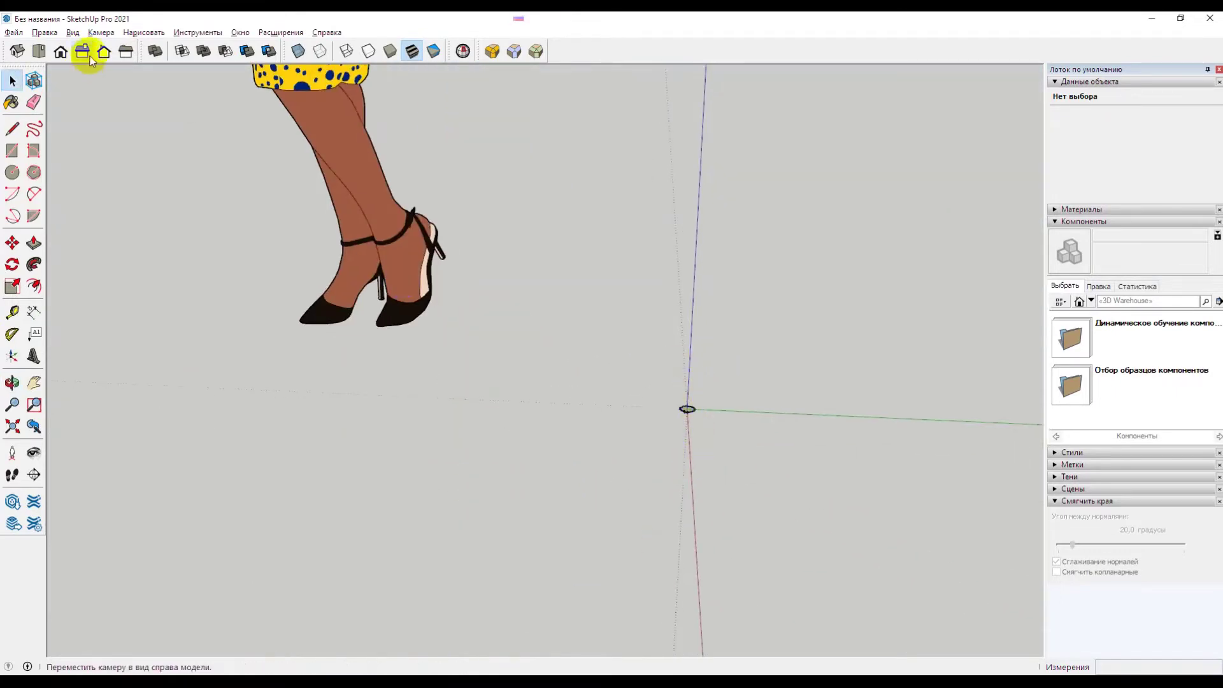
Step: Switch to Top view and zoom in until the gear fills the view
{"action": "left_click", "coordinate": [104, 53]}
{"action": "left_click", "coordinate": [124, 51]}
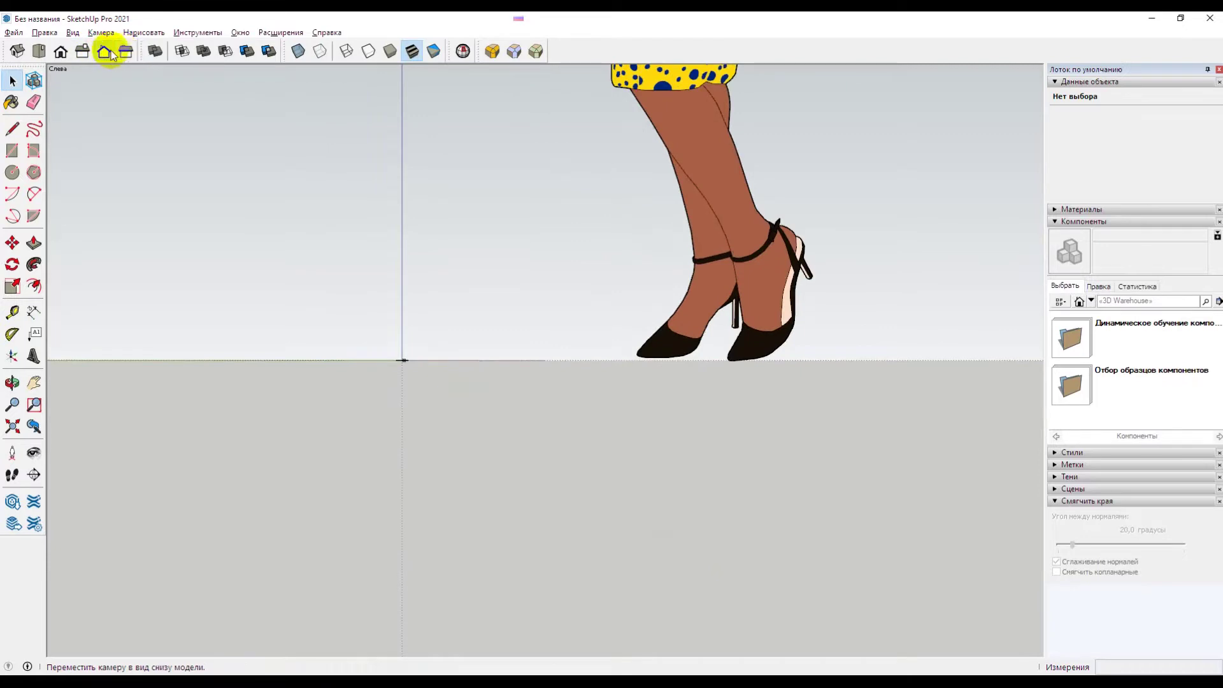
{"action": "left_click", "coordinate": [79, 53]}
{"action": "left_click", "coordinate": [60, 52]}
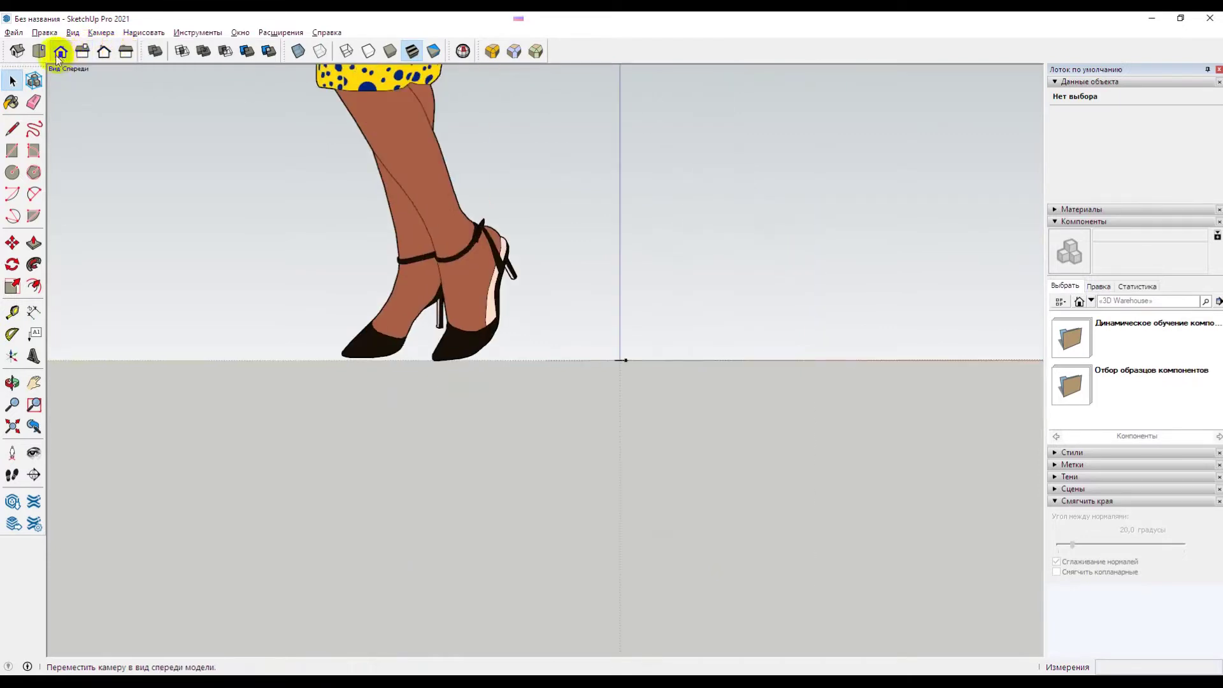
{"action": "left_click", "coordinate": [40, 54]}
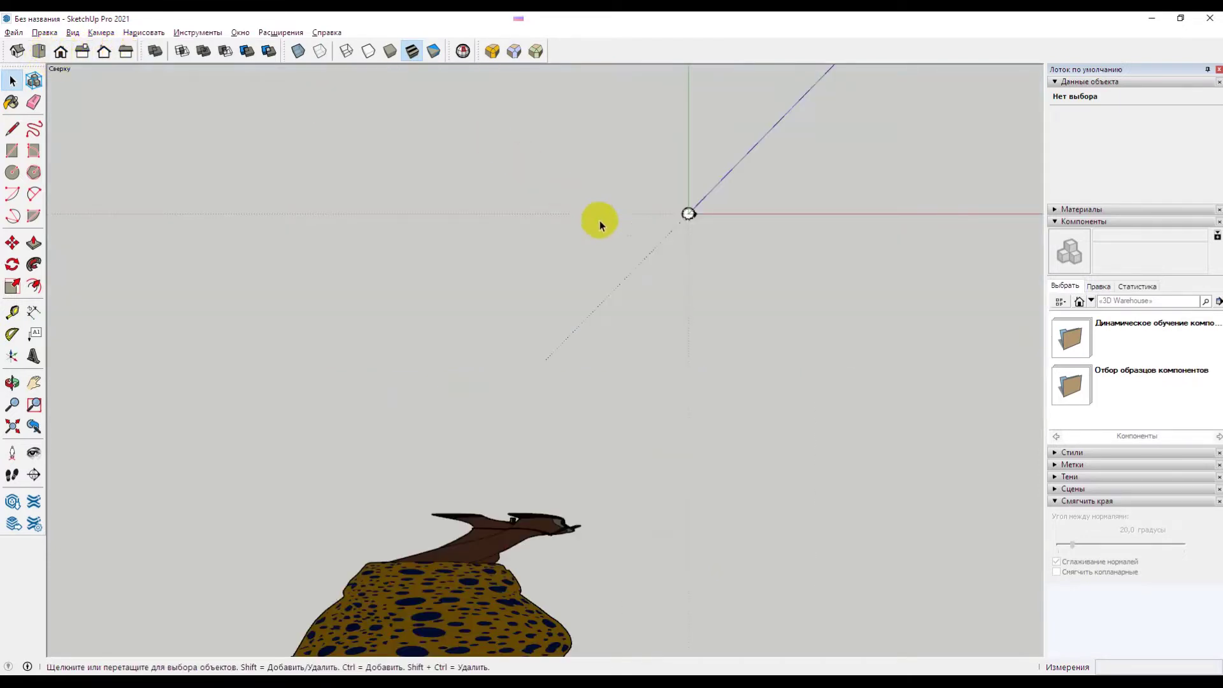
{"action": "scroll", "coordinate": [714, 201], "scroll_direction": "up", "scroll_amount": 2}
{"action": "scroll", "coordinate": [677, 216], "scroll_direction": "up", "scroll_amount": 3}
{"action": "scroll", "coordinate": [672, 217], "scroll_direction": "up", "scroll_amount": 3}
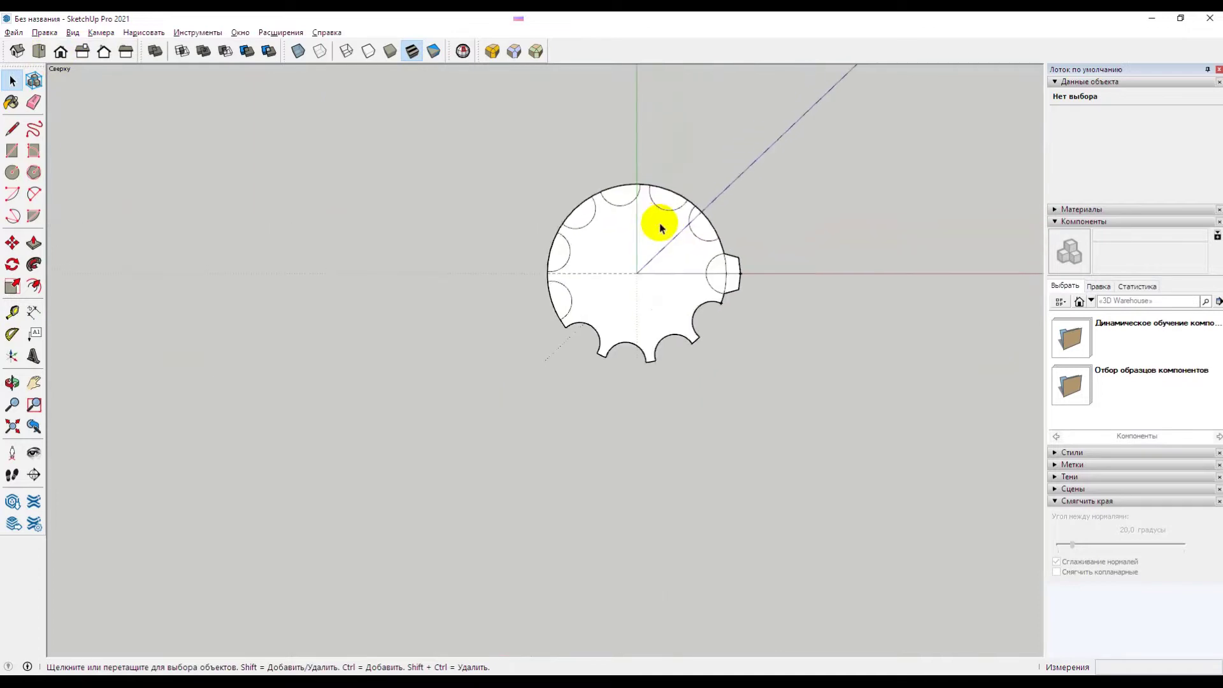
Step: Cut the left-rim semicircle out of the disc as a tooth notch
{"action": "scroll", "coordinate": [655, 227], "scroll_direction": "up", "scroll_amount": 2}
{"action": "scroll", "coordinate": [649, 227], "scroll_direction": "up", "scroll_amount": 1}
{"action": "left_click_drag", "start_coordinate": [355, 370], "coordinate": [407, 469]}
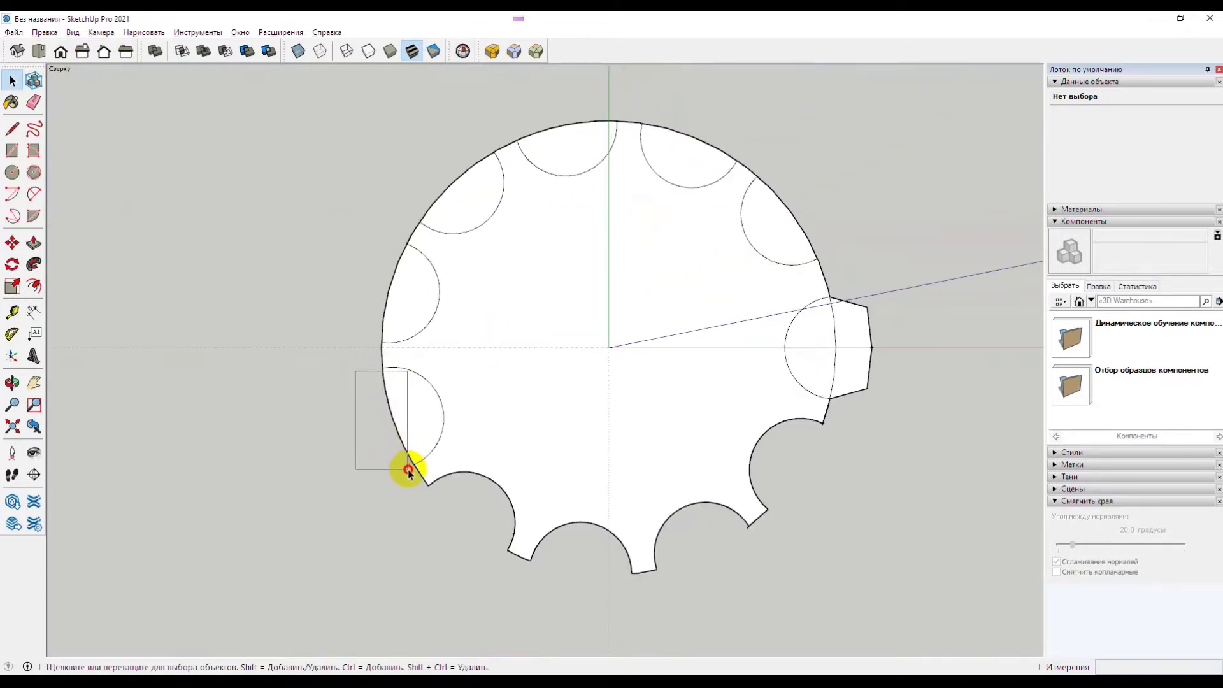
{"action": "left_click_drag", "start_coordinate": [410, 471], "coordinate": [409, 470]}
{"action": "key", "text": "Delete"}
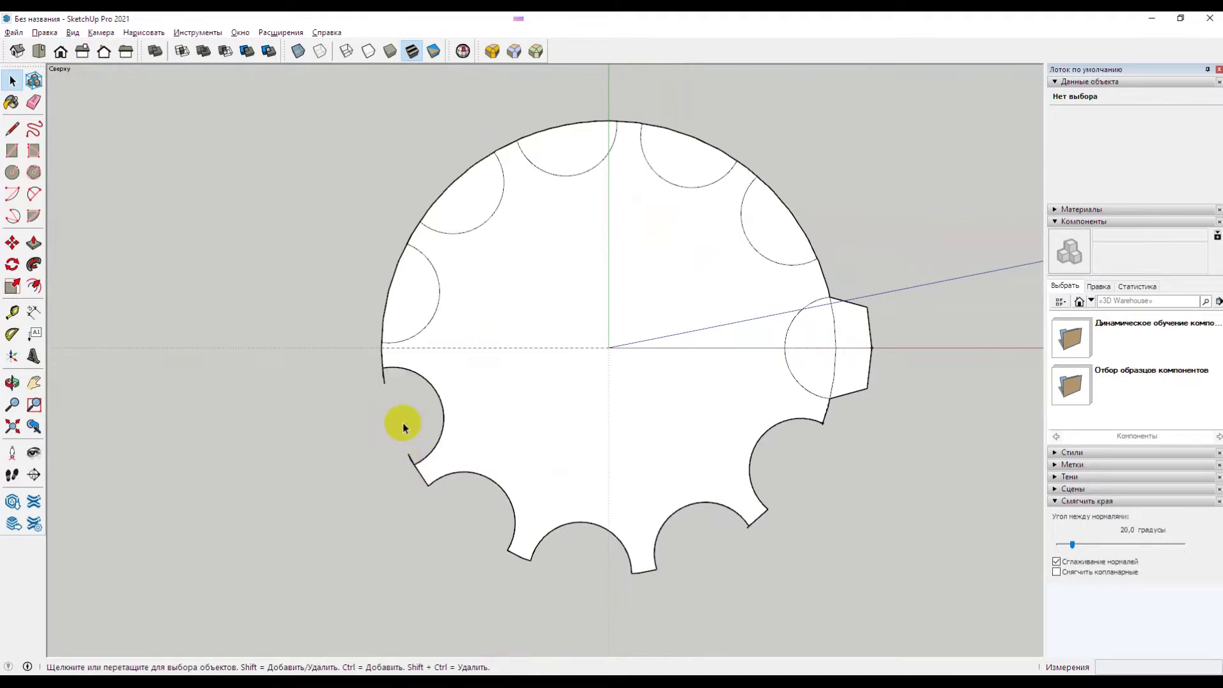
Step: Delete the upper-right and top-right semicircles, undoing an accidental deletion of the gear face
{"action": "scroll", "coordinate": [384, 391], "scroll_direction": "up", "scroll_amount": 1}
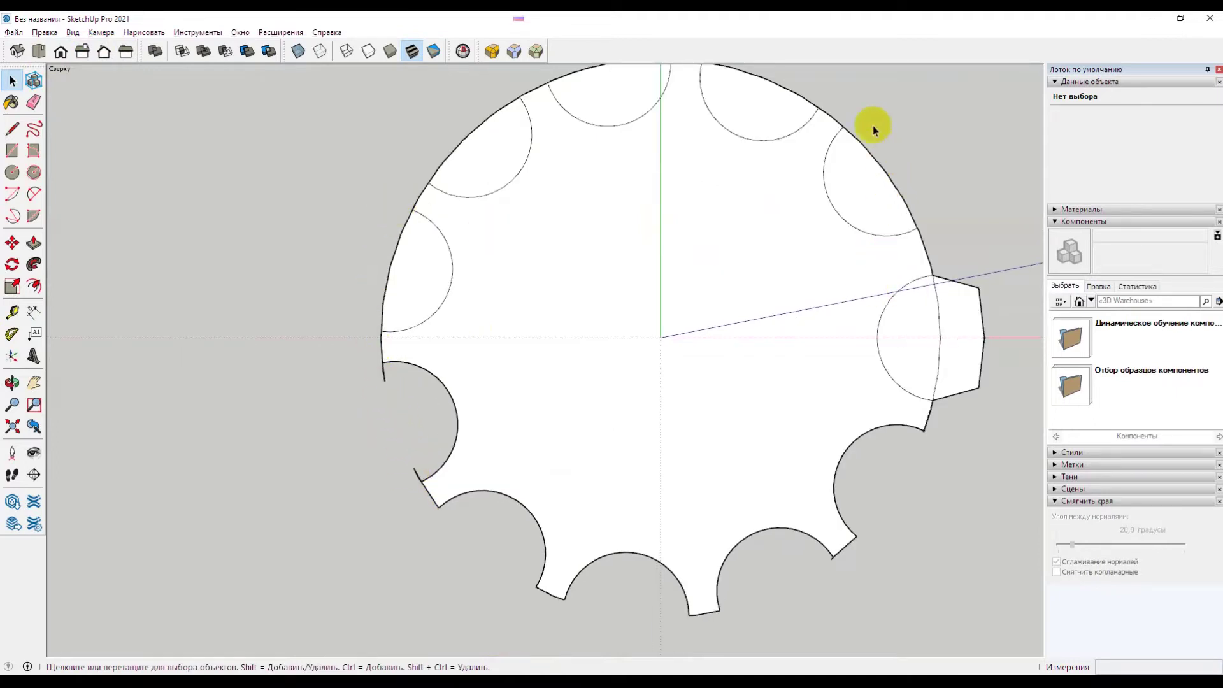
{"action": "left_click_drag", "start_coordinate": [847, 107], "coordinate": [947, 223]}
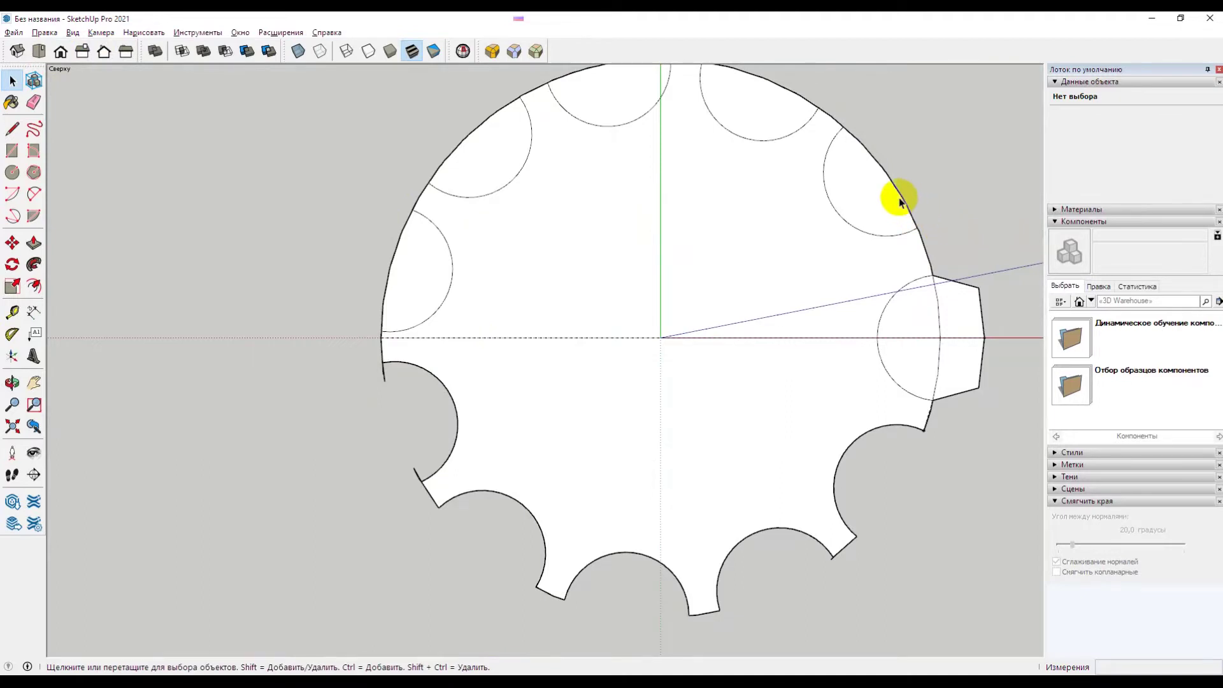
{"action": "left_click", "coordinate": [897, 197]}
{"action": "key", "text": "Delete"}
{"action": "left_click", "coordinate": [764, 102]}
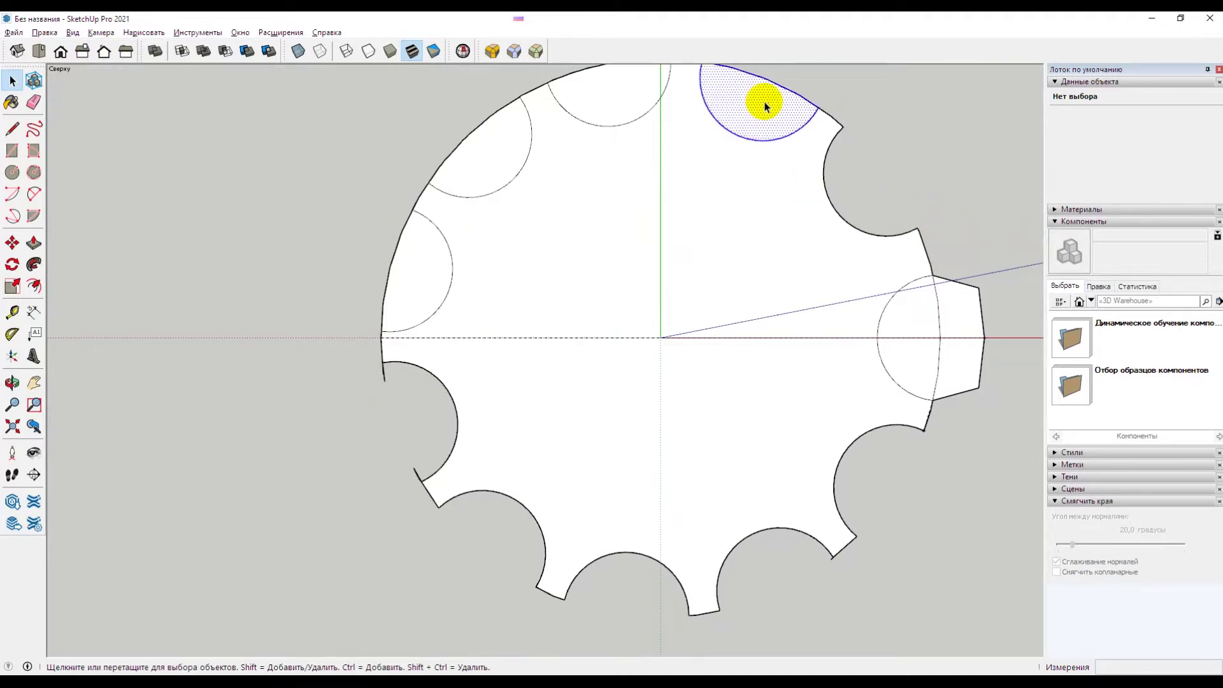
{"action": "key", "text": "Delete"}
{"action": "key", "text": "ctrl+z"}
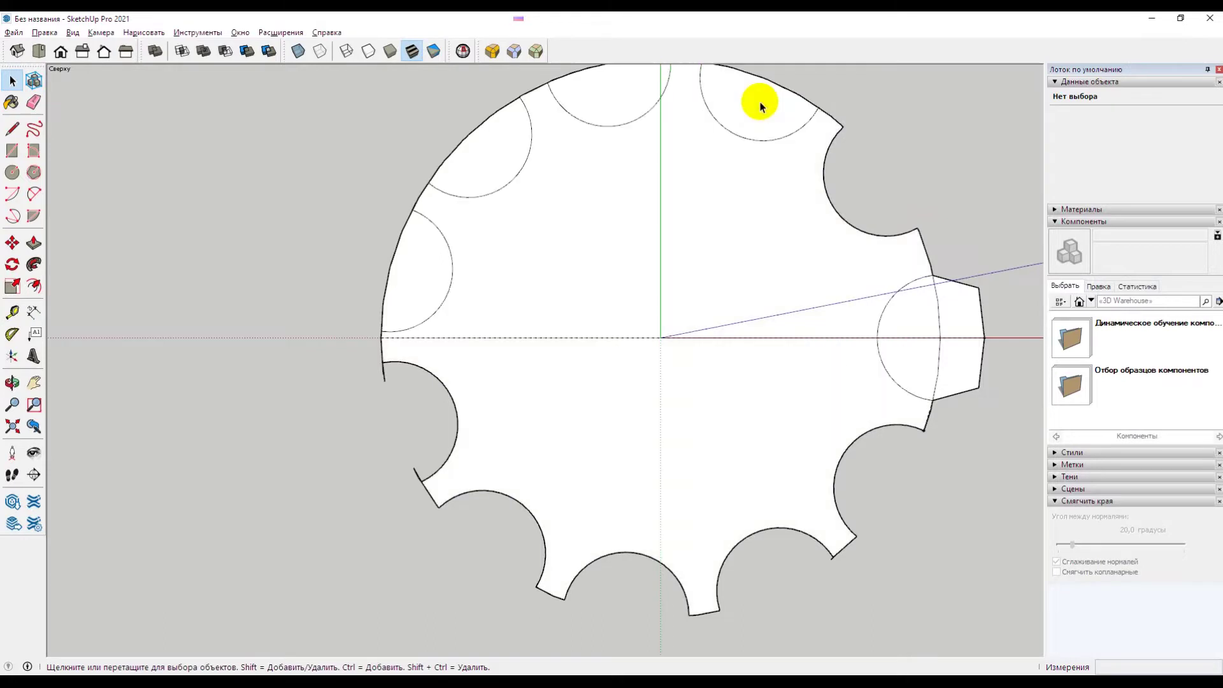
{"action": "left_click", "coordinate": [760, 105]}
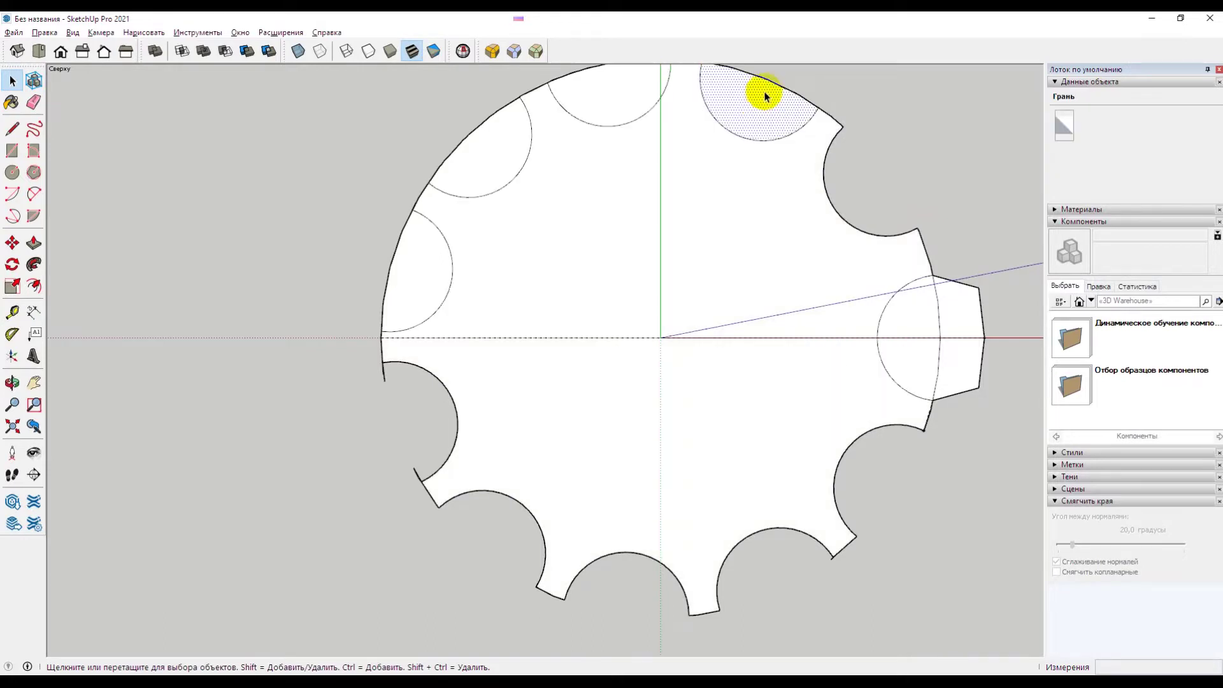
{"action": "key", "text": "Delete"}
Step: Tilt the gear into 3D, select its face and compare it with the reference photo
{"action": "scroll", "coordinate": [772, 369], "scroll_direction": "down", "scroll_amount": 2}
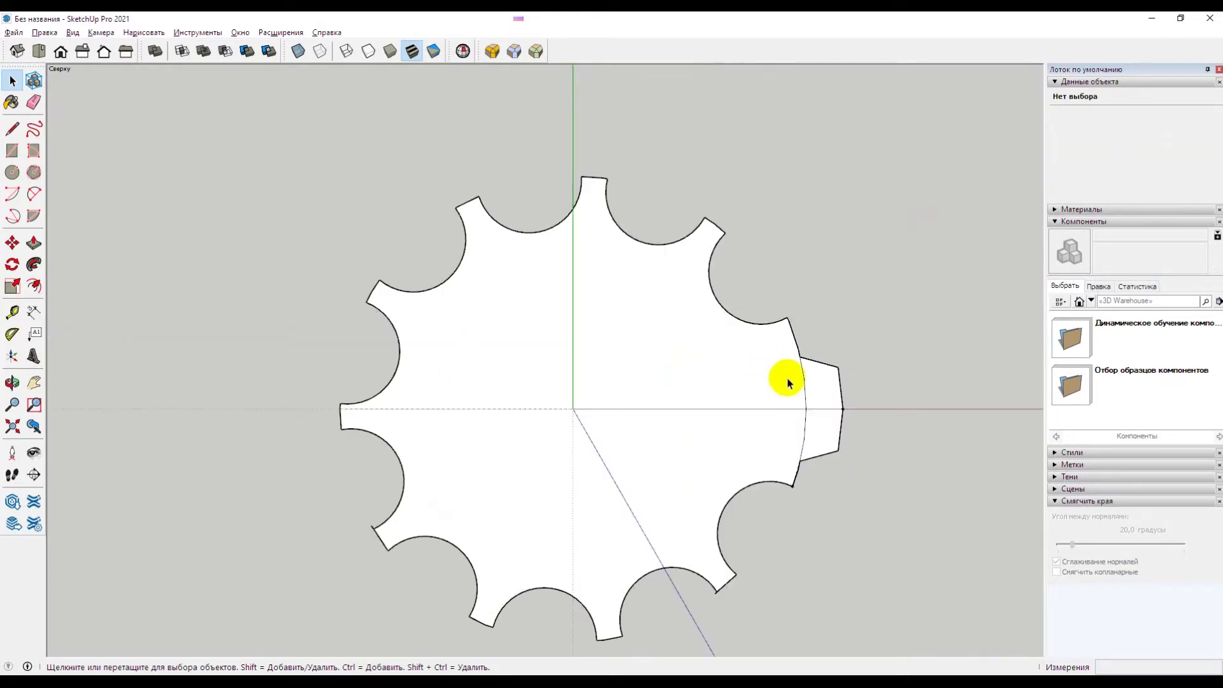
{"action": "mouse_move", "coordinate": [855, 414]}
{"action": "middle_mouse_down"}
{"action": "mouse_move", "coordinate": [732, 429]}
{"action": "mouse_move", "coordinate": [660, 403]}
{"action": "mouse_move", "coordinate": [724, 255]}
{"action": "mouse_move", "coordinate": [614, 404]}
{"action": "mouse_move", "coordinate": [551, 335]}
{"action": "mouse_move", "coordinate": [495, 377]}
{"action": "middle_mouse_up"}
{"action": "left_click", "coordinate": [496, 377]}
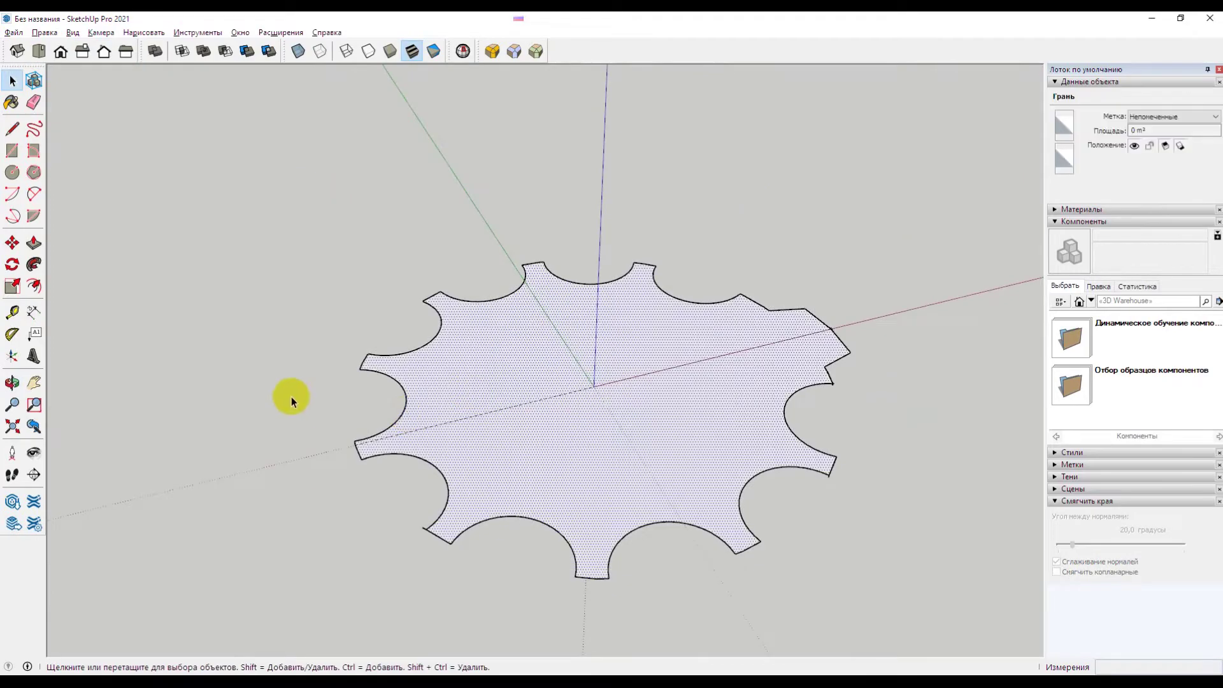
{"action": "key", "text": "alt+Tab"}
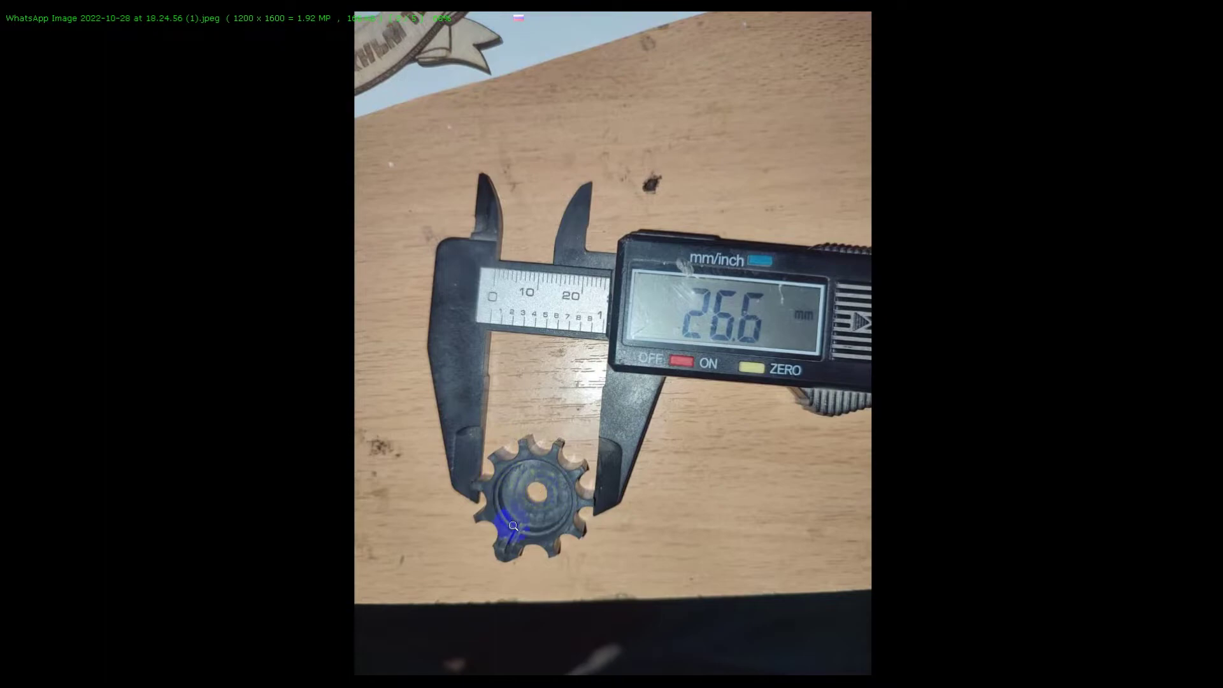
{"action": "key", "text": "alt+Tab"}
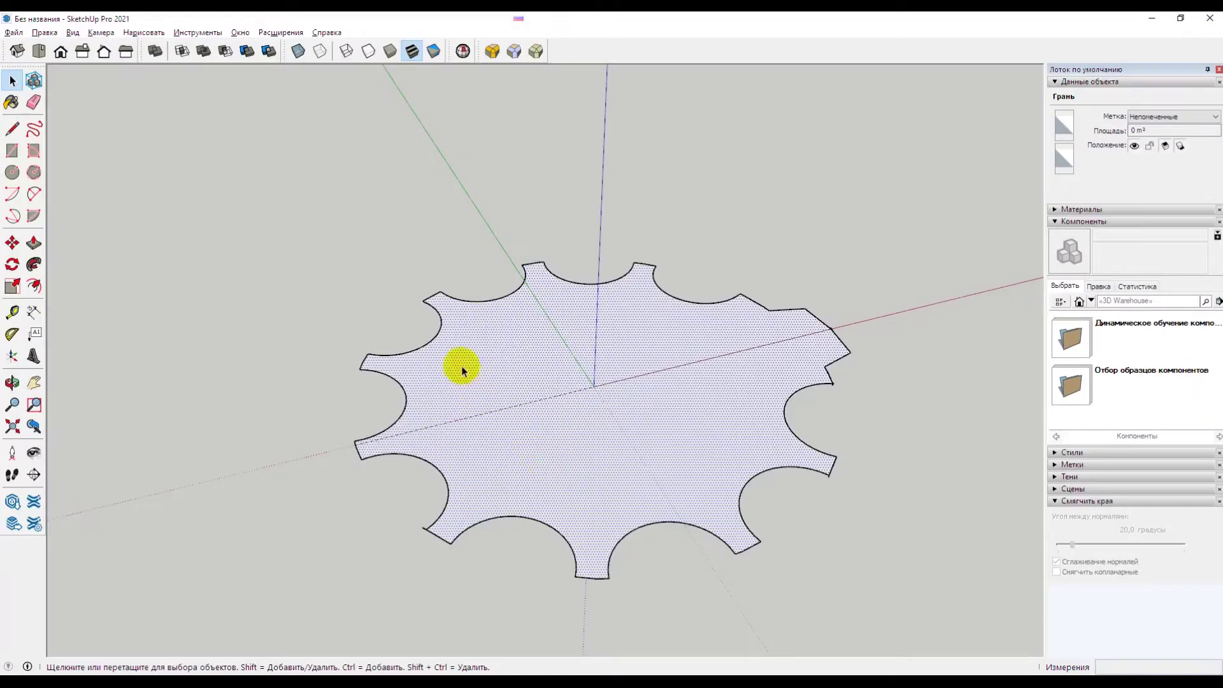
Step: Draw a small circle centred on the axes origin, dismissing the too-many-segments warning
{"action": "left_click", "coordinate": [12, 172]}
{"action": "left_click", "coordinate": [593, 387]}
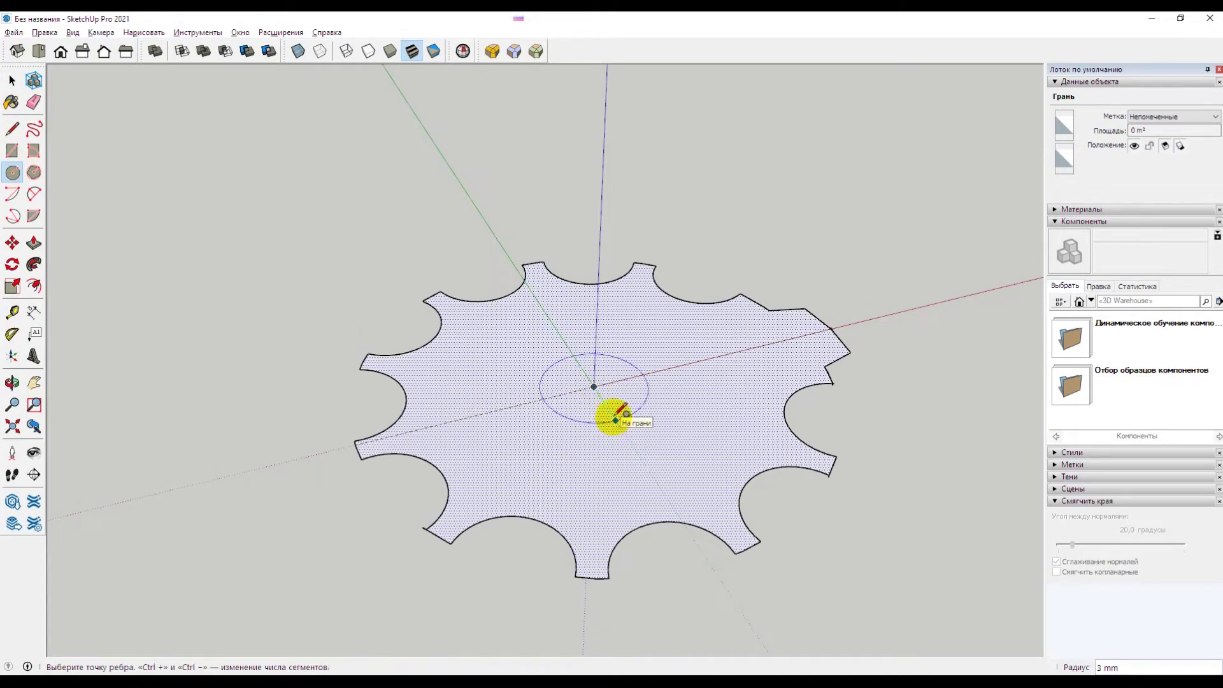
{"action": "left_click", "coordinate": [608, 409]}
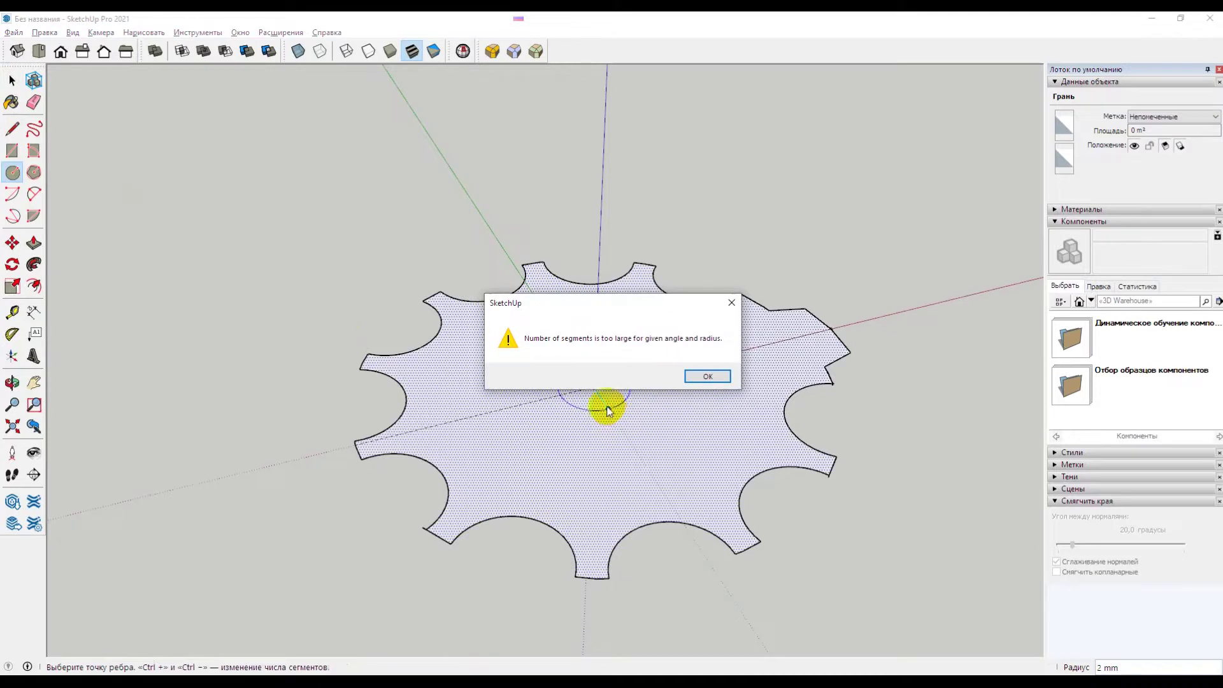
{"action": "left_click", "coordinate": [704, 377]}
{"action": "key", "text": "space"}
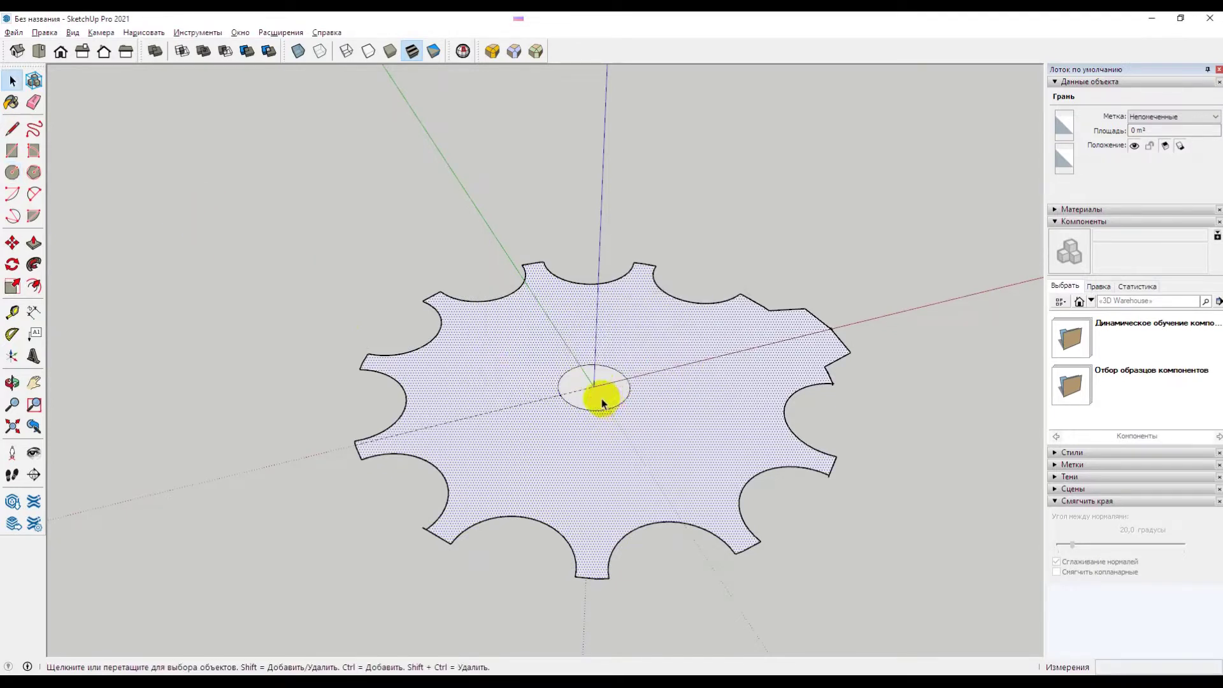
{"action": "left_click", "coordinate": [597, 399]}
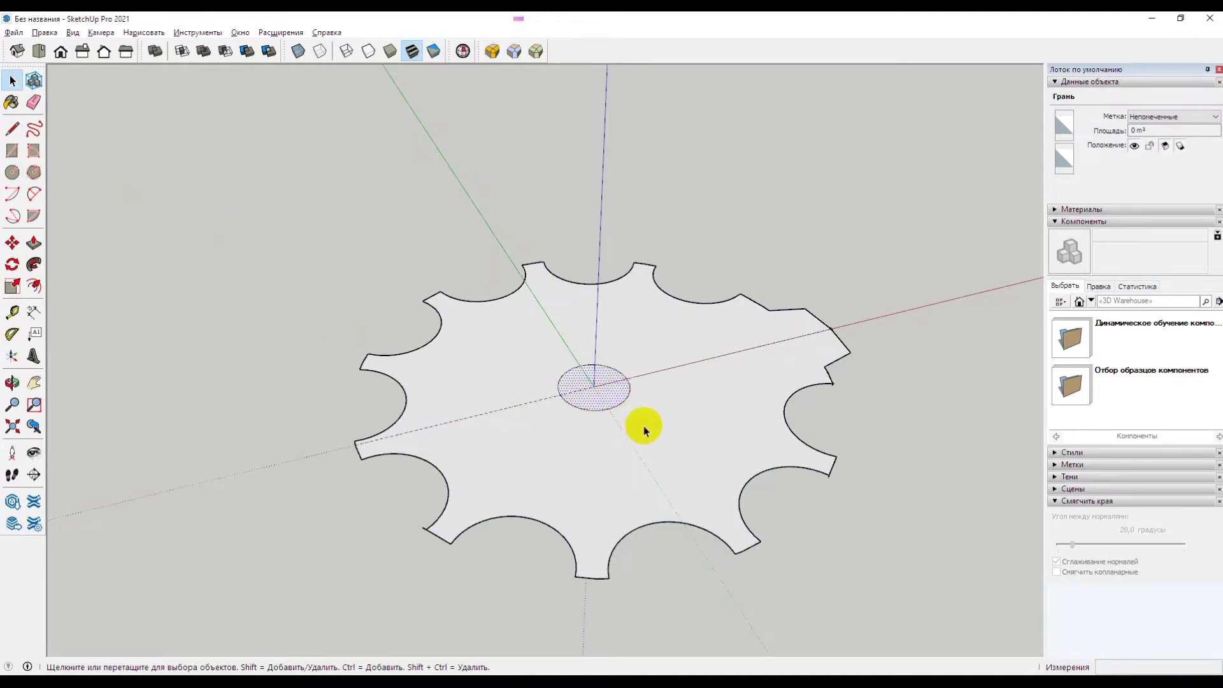
{"action": "left_click", "coordinate": [12, 172]}
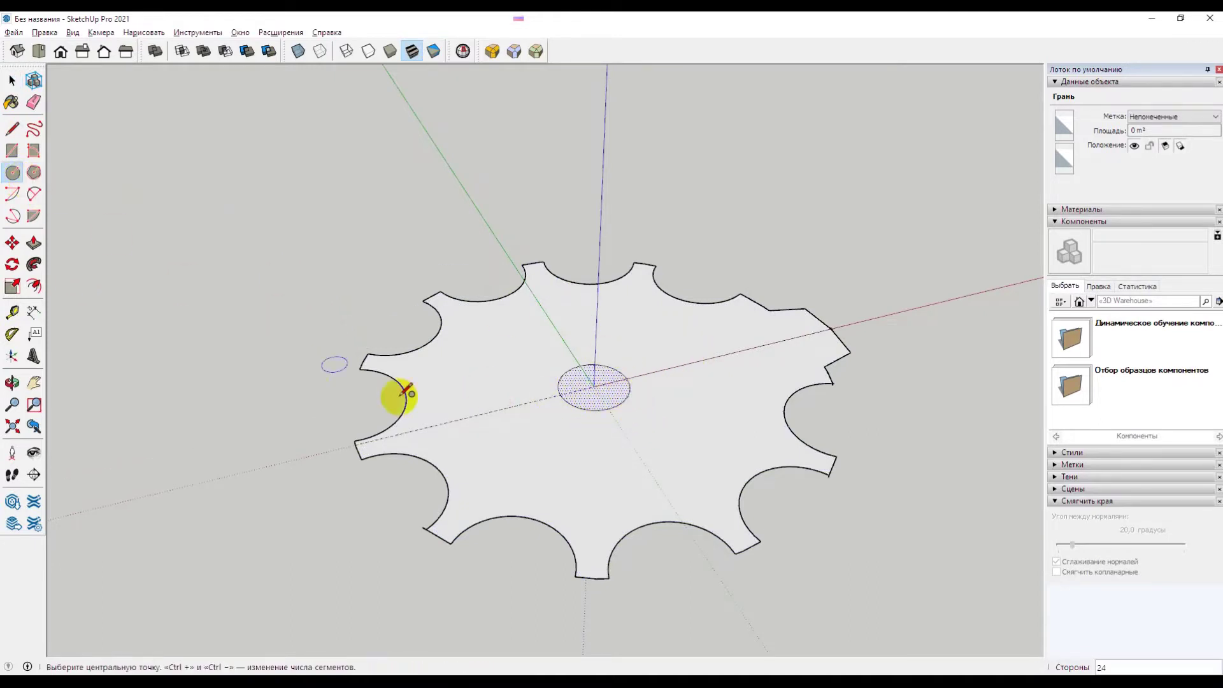
Step: Centre a 9 mm radius circle on the gear's middle after checking the caliper photo
{"action": "left_click", "coordinate": [593, 386]}
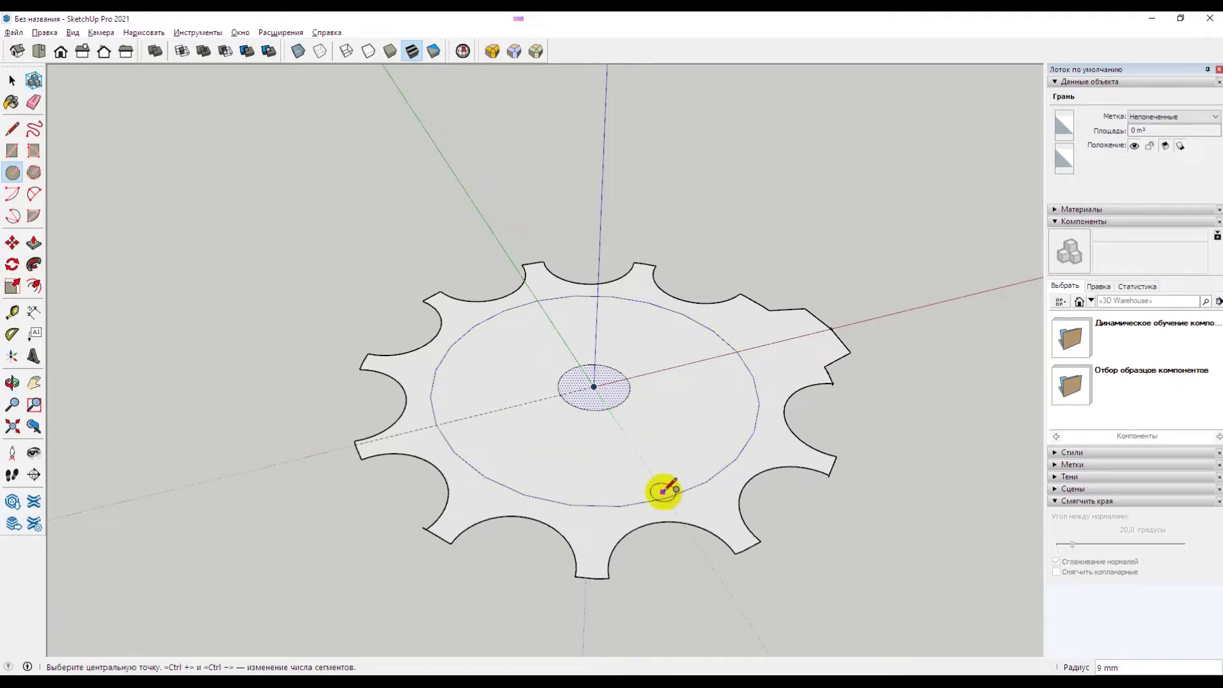
{"action": "key", "text": "alt+Tab"}
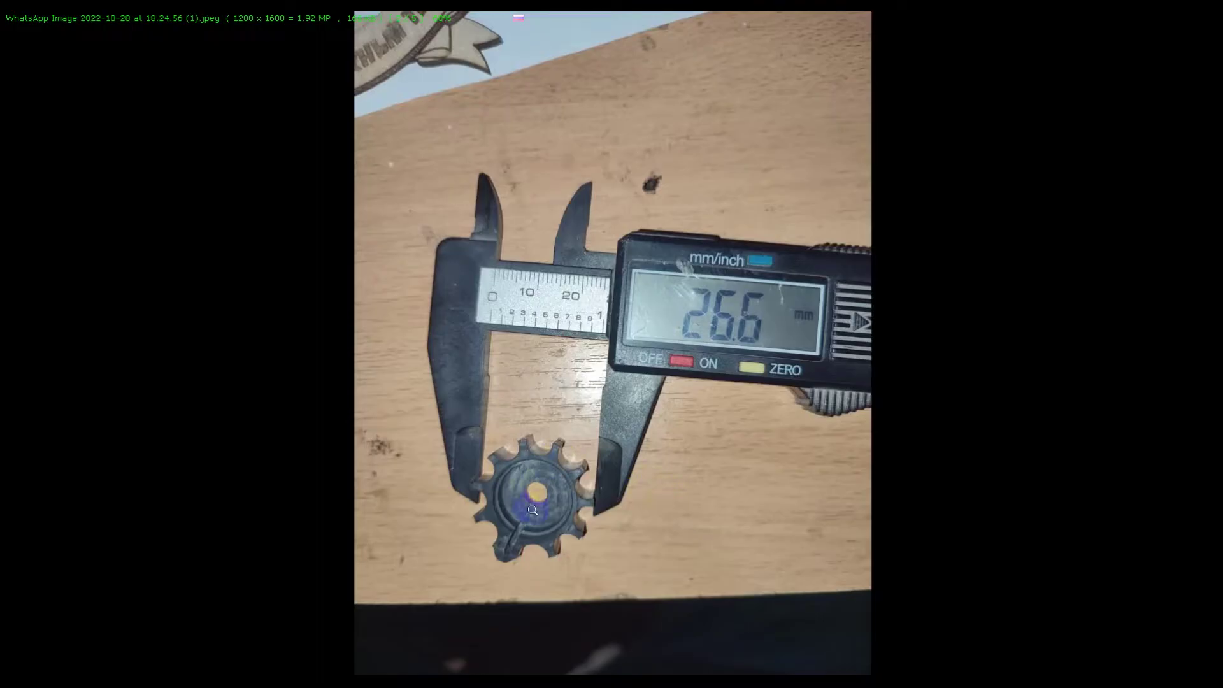
{"action": "key", "text": "alt+Tab"}
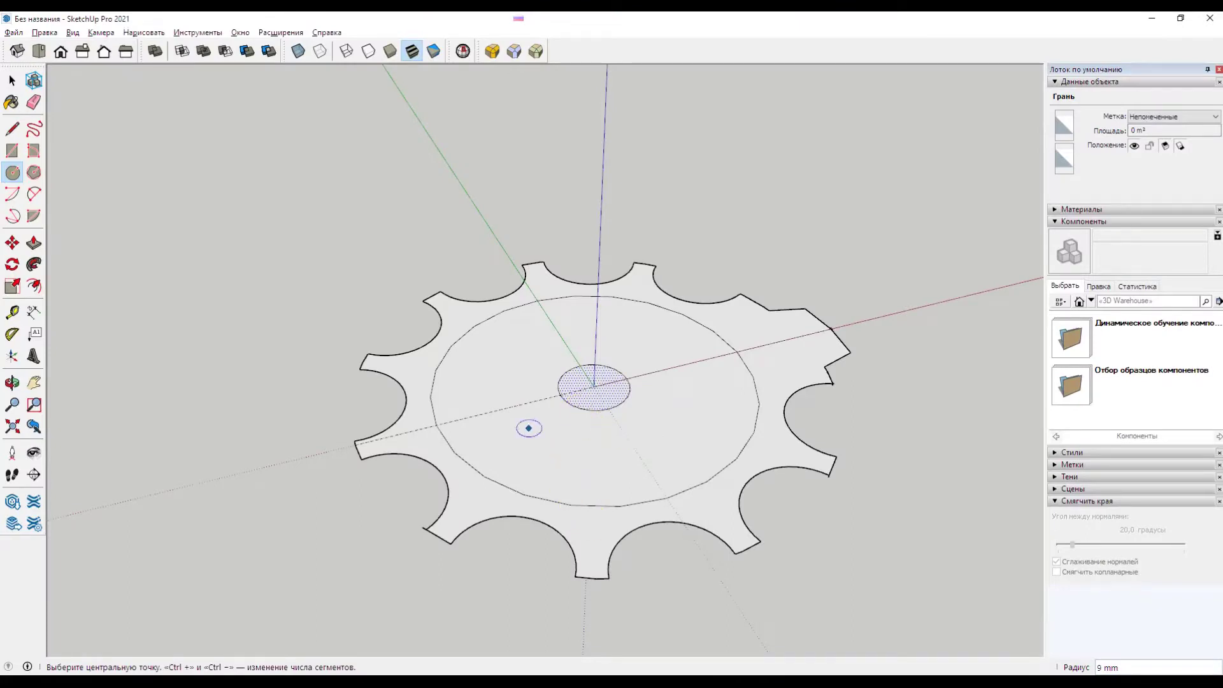
Step: Clear the selection and bring up the Инструменты (Tools) menu with Push/Pull
{"action": "key", "text": "space"}
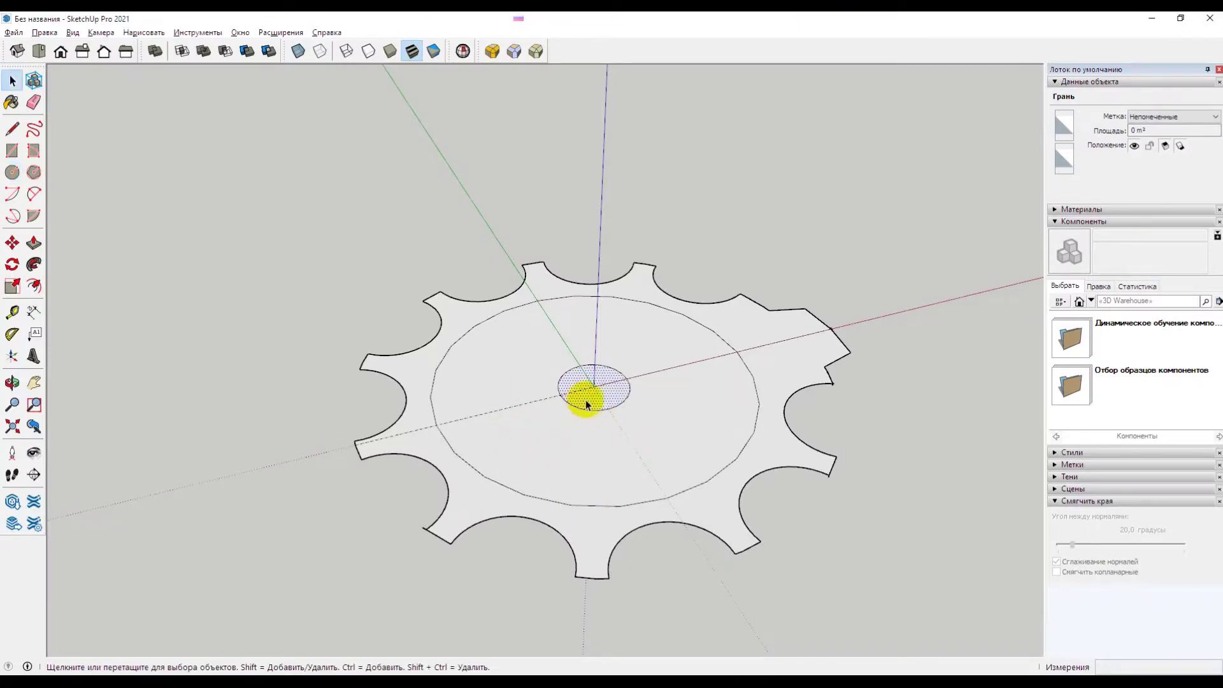
{"action": "left_click", "coordinate": [586, 382]}
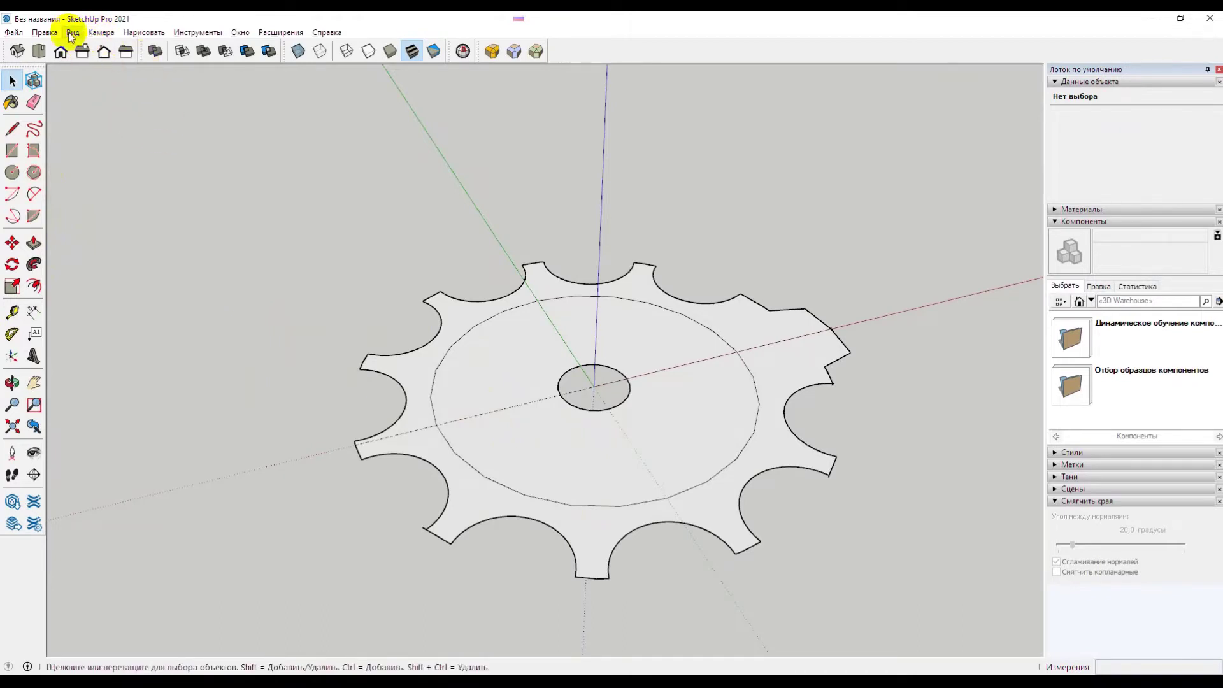
{"action": "left_click", "coordinate": [143, 33]}
{"action": "mouse_move", "coordinate": [197, 33]}
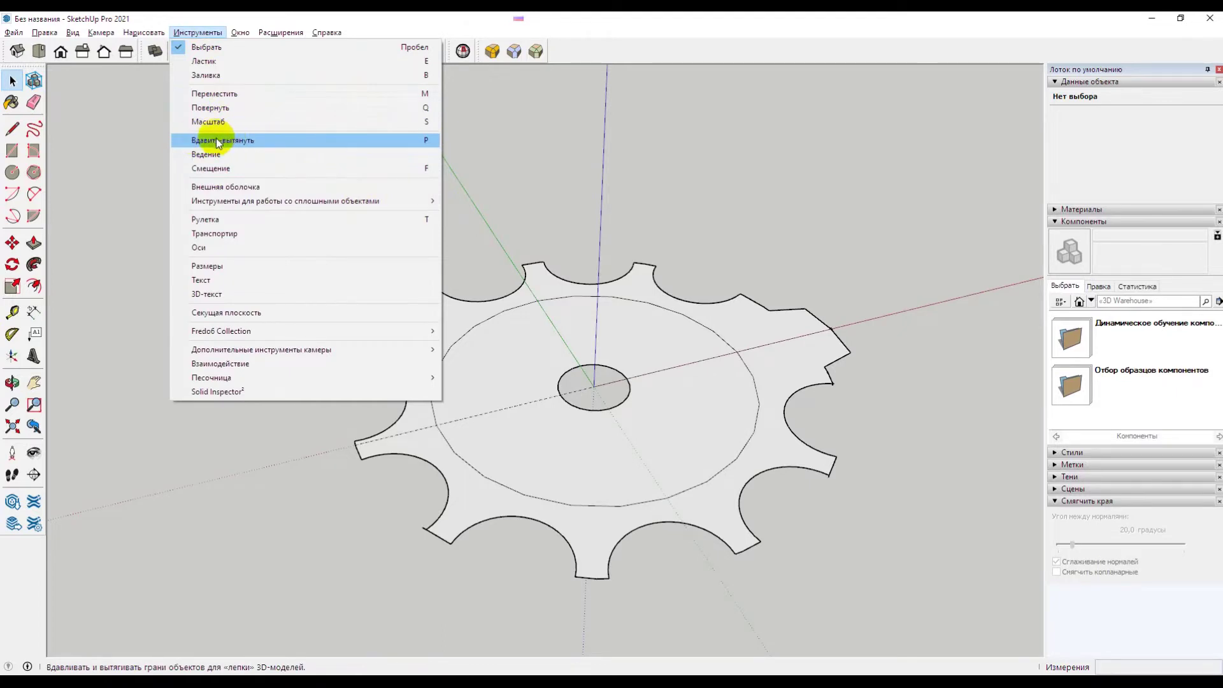
Step: Push/Pull the gear outline up 10 mm, then raise the pocket floor to 2 mm
{"action": "left_click", "coordinate": [407, 147]}
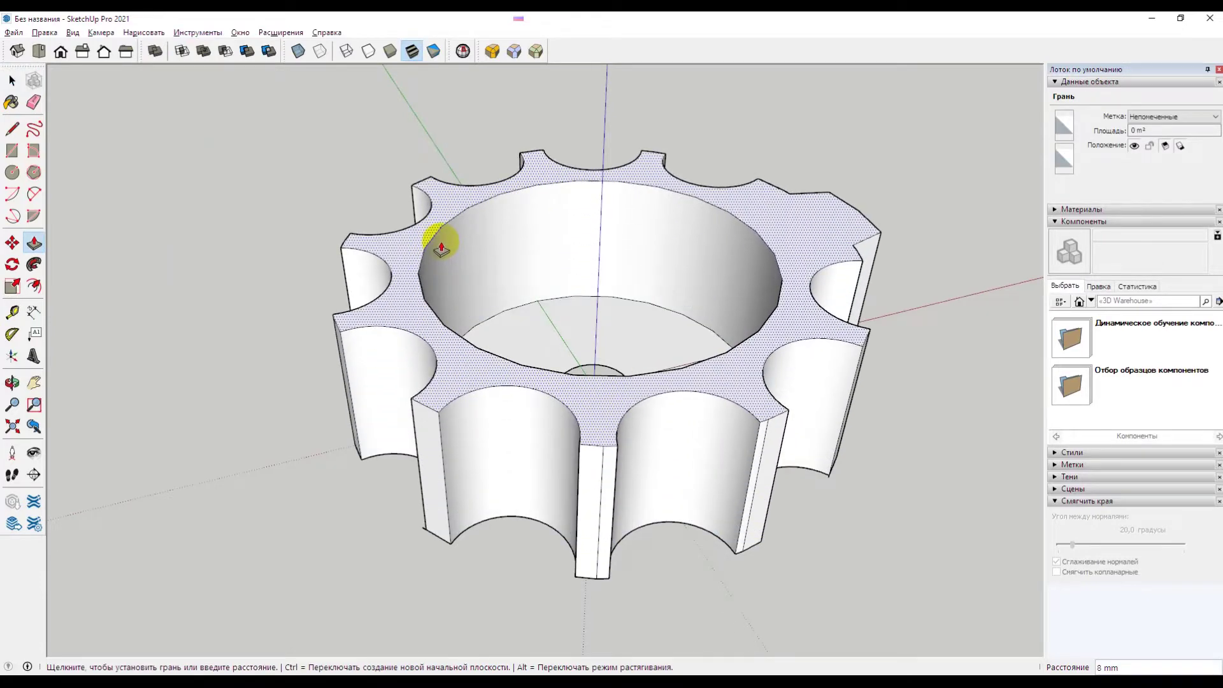
{"action": "left_click", "coordinate": [441, 219]}
{"action": "middle_click_drag", "start_coordinate": [634, 254], "coordinate": [477, 376]}
{"action": "left_click", "coordinate": [514, 331]}
{"action": "type", "text": "2"}
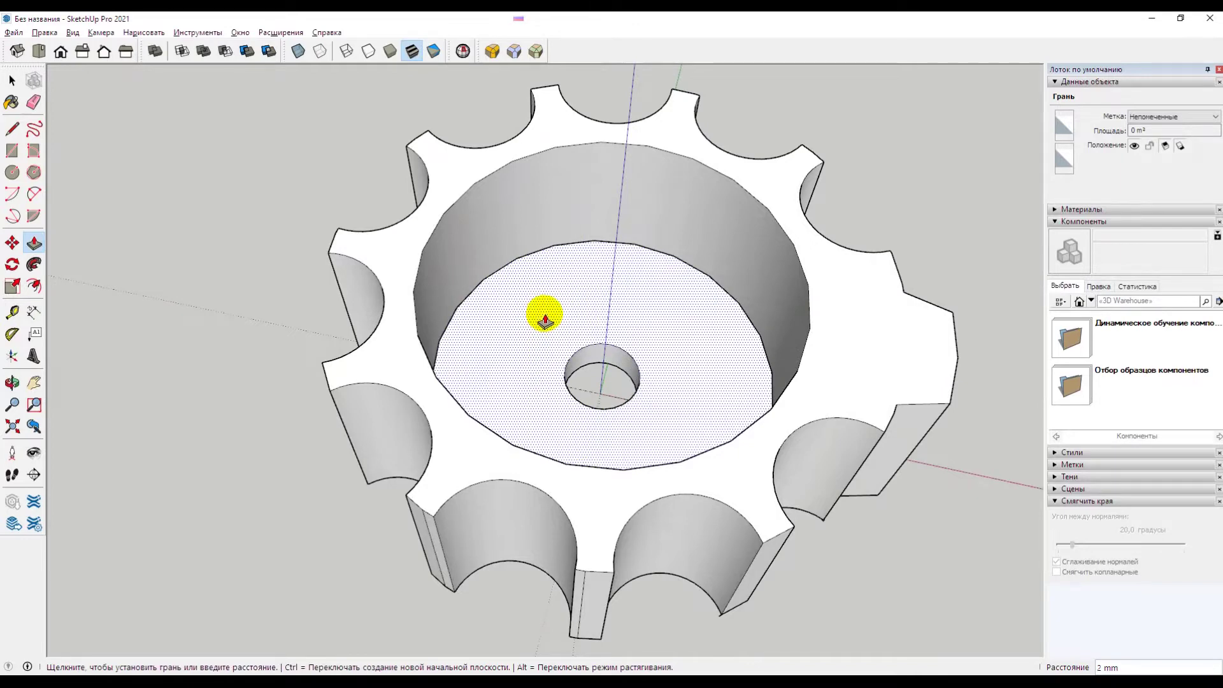
{"action": "left_click", "coordinate": [546, 316]}
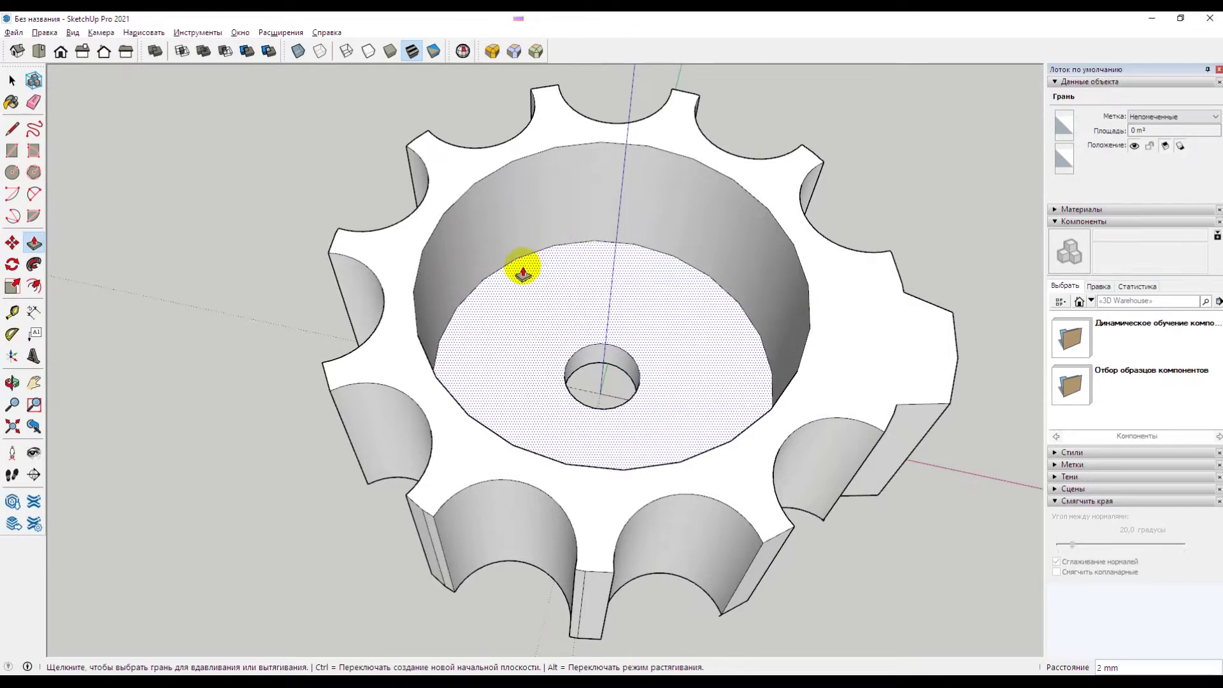
{"action": "key", "text": "space"}
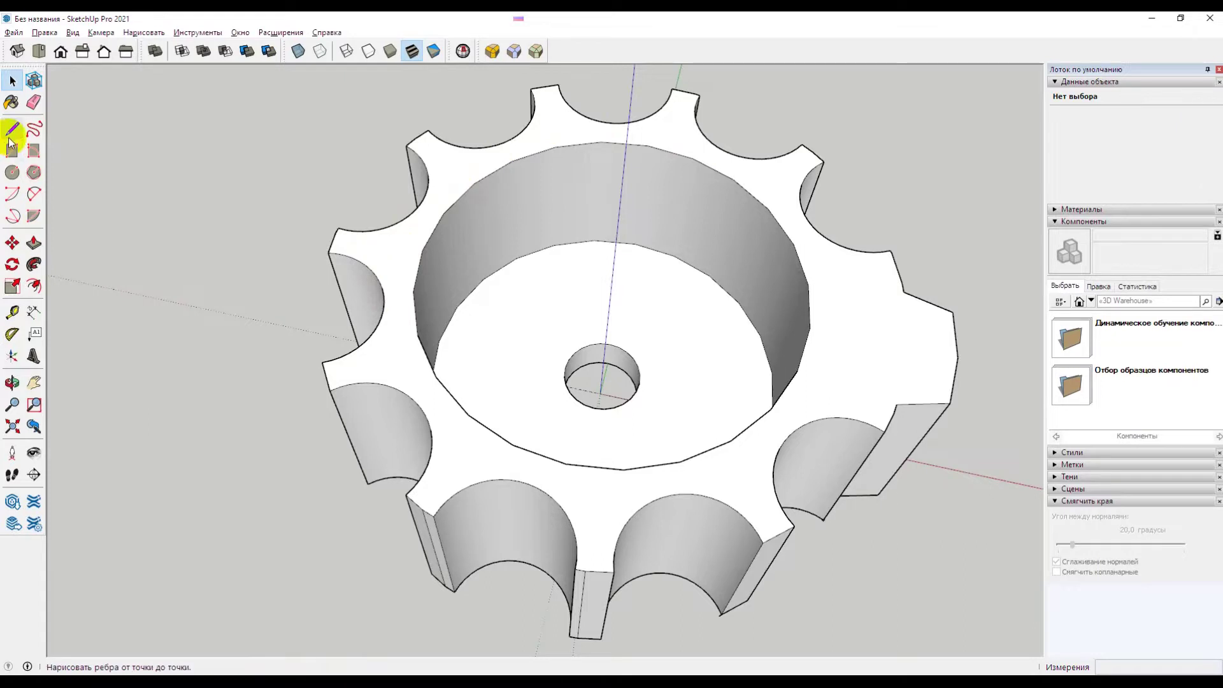
Step: Draw a temporary line across the pocket opening from rim to rim
{"action": "mouse_move", "coordinate": [554, 295]}
{"action": "middle_mouse_down"}
{"action": "mouse_move", "coordinate": [499, 251]}
{"action": "mouse_move", "coordinate": [561, 200]}
{"action": "middle_mouse_up"}
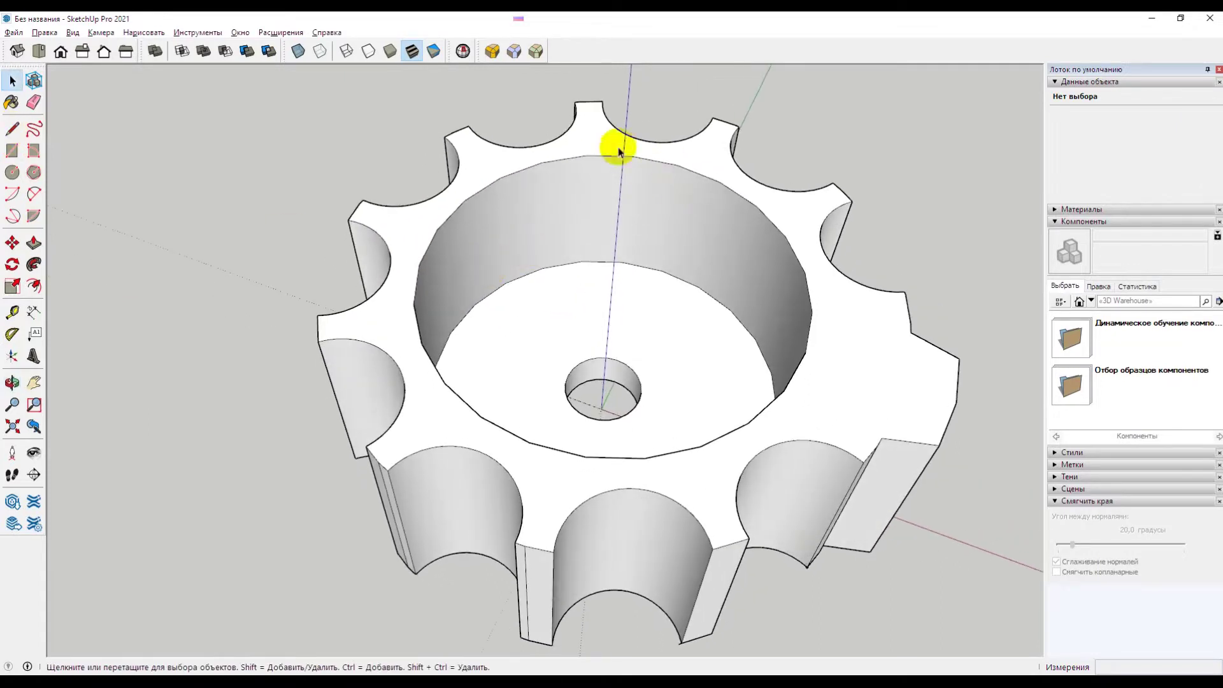
{"action": "left_click", "coordinate": [13, 129]}
{"action": "left_click", "coordinate": [465, 200]}
{"action": "left_click", "coordinate": [784, 390]}
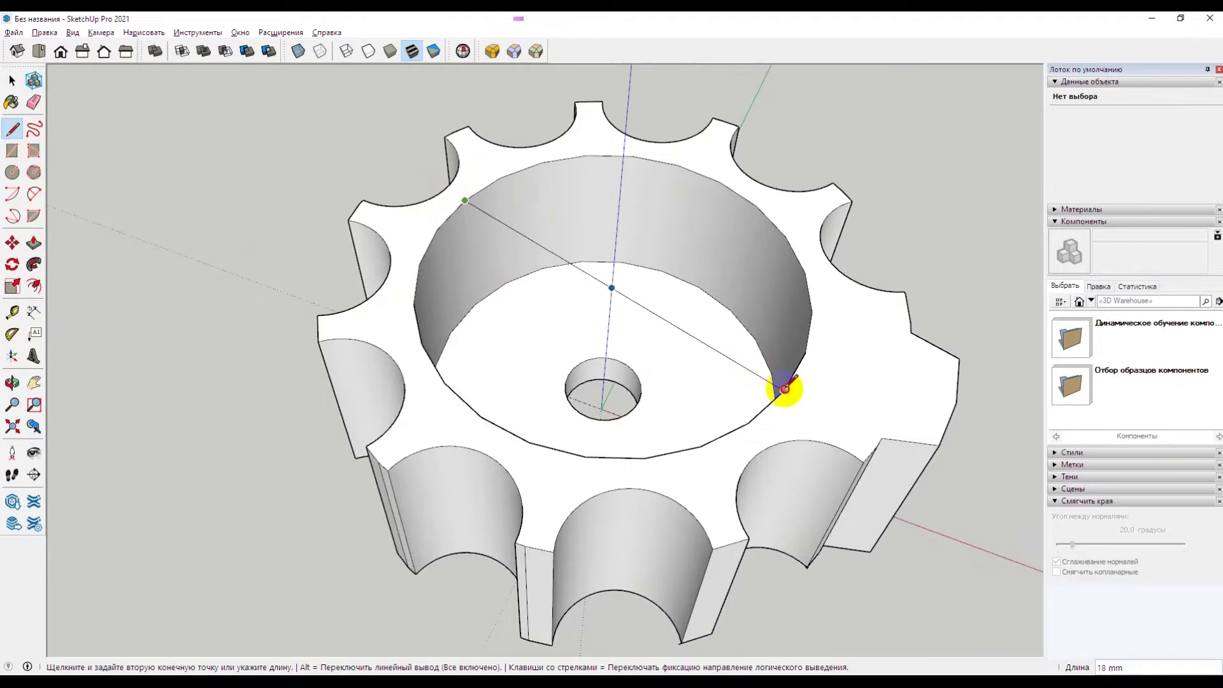
{"action": "left_click", "coordinate": [784, 388]}
{"action": "key", "text": "space"}
Step: Draw a 10 mm radius circle from the line's midpoint, then delete the temporary cap and line
{"action": "left_click", "coordinate": [12, 172]}
{"action": "left_click", "coordinate": [612, 288]}
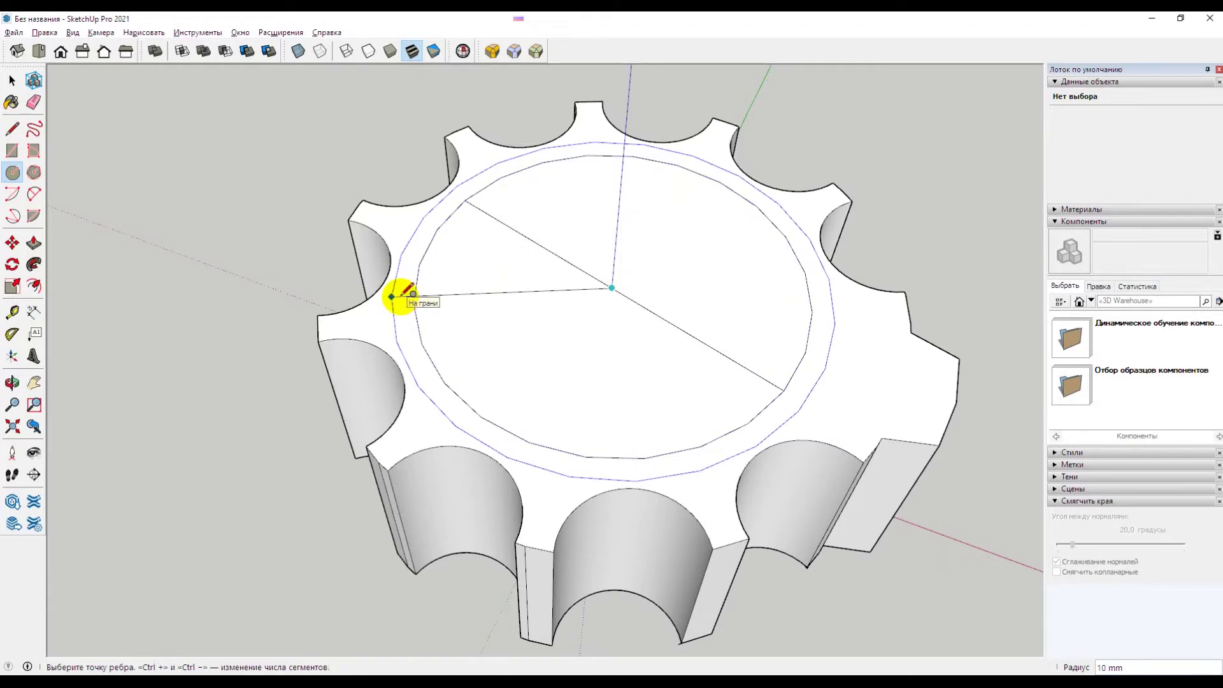
{"action": "left_click", "coordinate": [400, 295]}
{"action": "key", "text": "space"}
{"action": "left_click", "coordinate": [486, 304]}
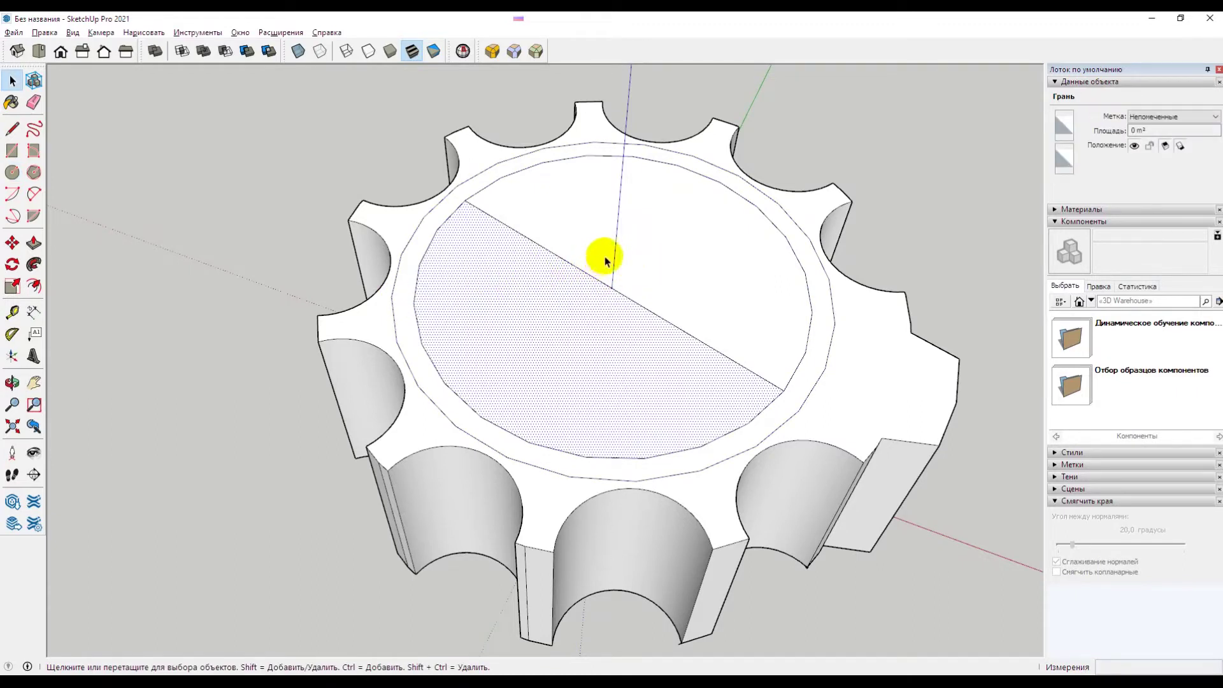
{"action": "left_click", "coordinate": [587, 272]}
{"action": "key", "text": "Delete"}
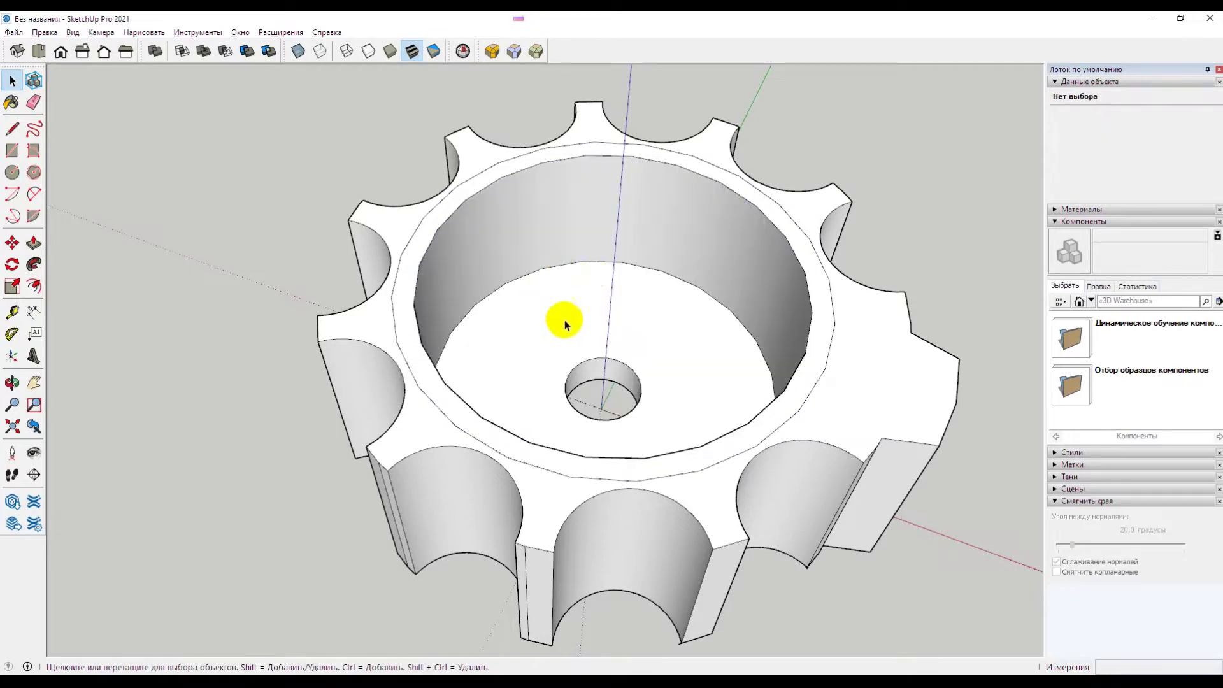
Step: Select the thin ring around the pocket rim and start pushing it down
{"action": "left_click", "coordinate": [410, 334]}
{"action": "key", "text": "p"}
{"action": "left_click", "coordinate": [409, 345]}
{"action": "type", "text": "1"}
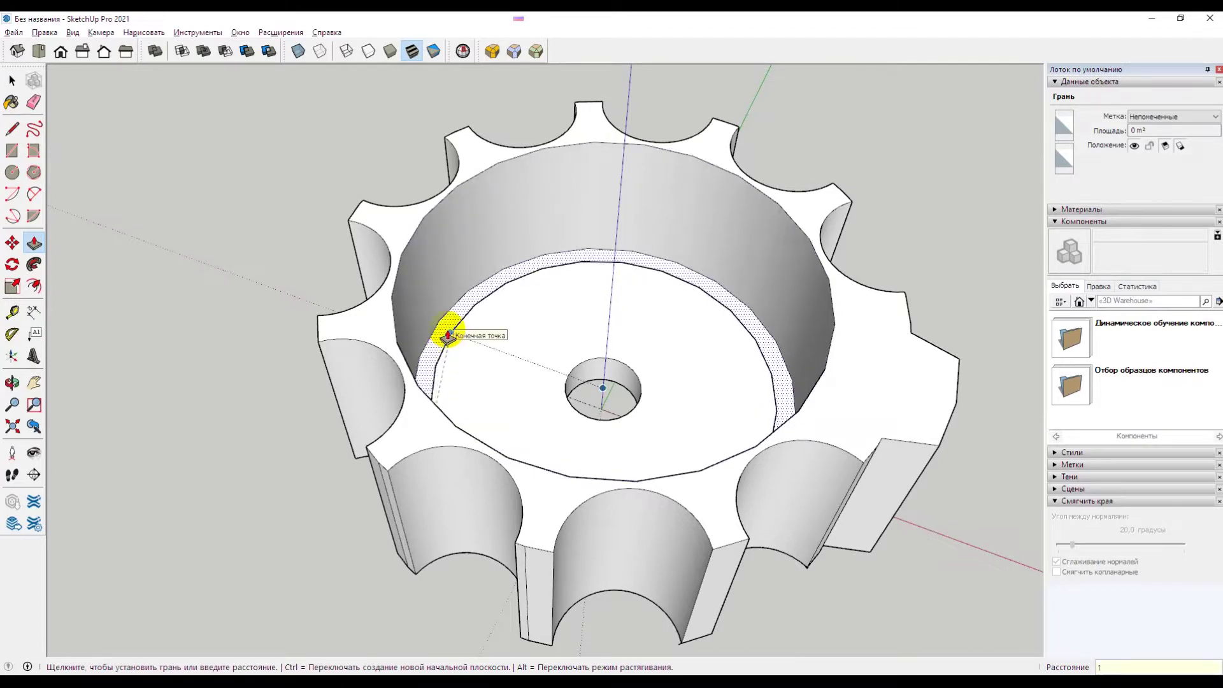
Step: Recess the rim ring 1 mm and orbit to view the gear from above
{"action": "key", "text": "Return"}
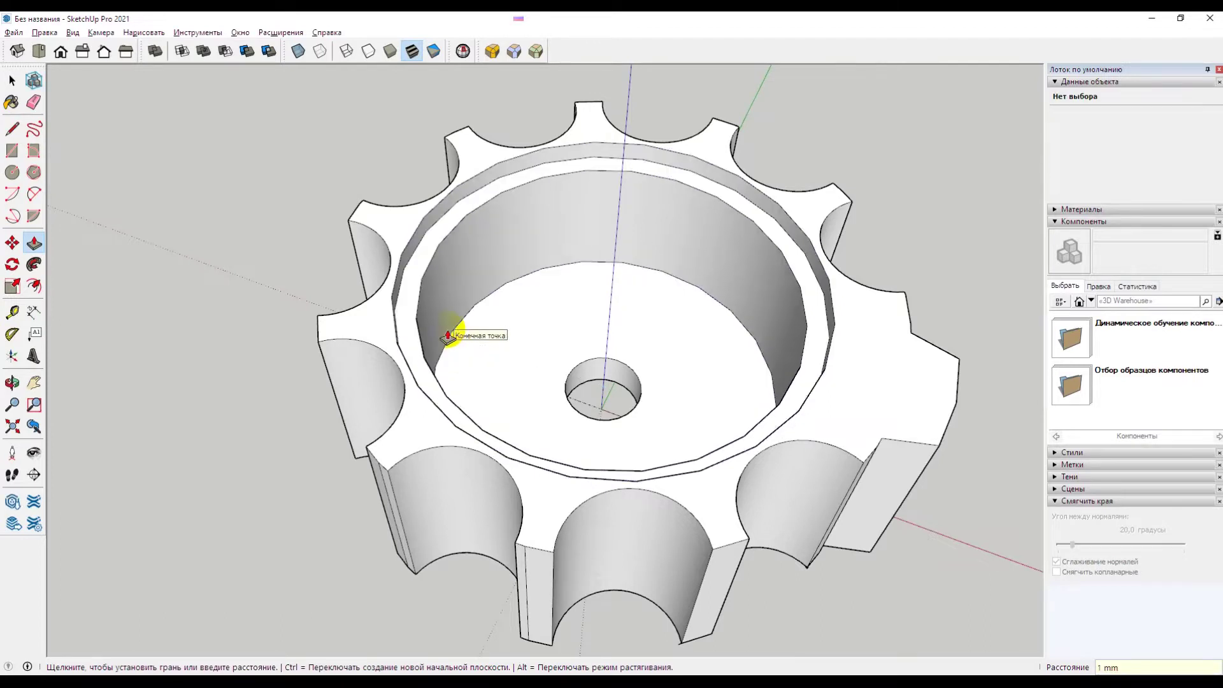
{"action": "scroll", "coordinate": [510, 323], "scroll_direction": "down", "scroll_amount": 2}
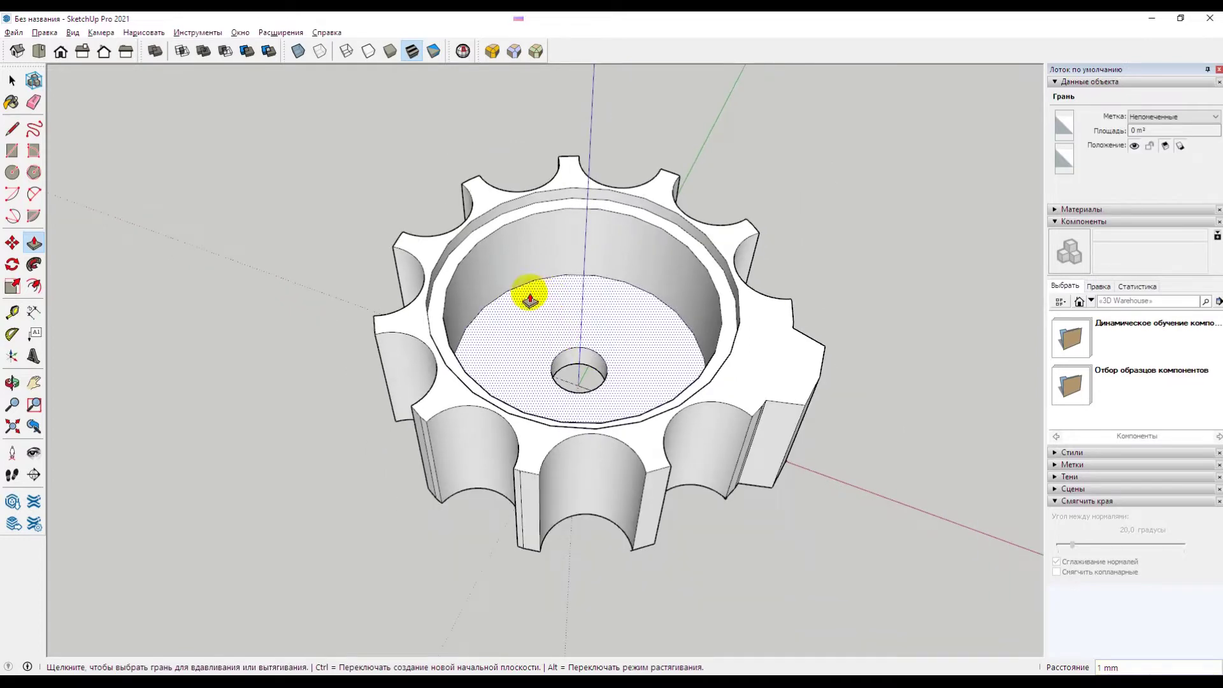
{"action": "mouse_move", "coordinate": [634, 260]}
{"action": "middle_mouse_down"}
{"action": "mouse_move", "coordinate": [507, 353]}
{"action": "mouse_move", "coordinate": [728, 478]}
{"action": "mouse_move", "coordinate": [494, 451]}
{"action": "mouse_move", "coordinate": [584, 457]}
{"action": "mouse_move", "coordinate": [486, 470]}
{"action": "middle_mouse_up"}
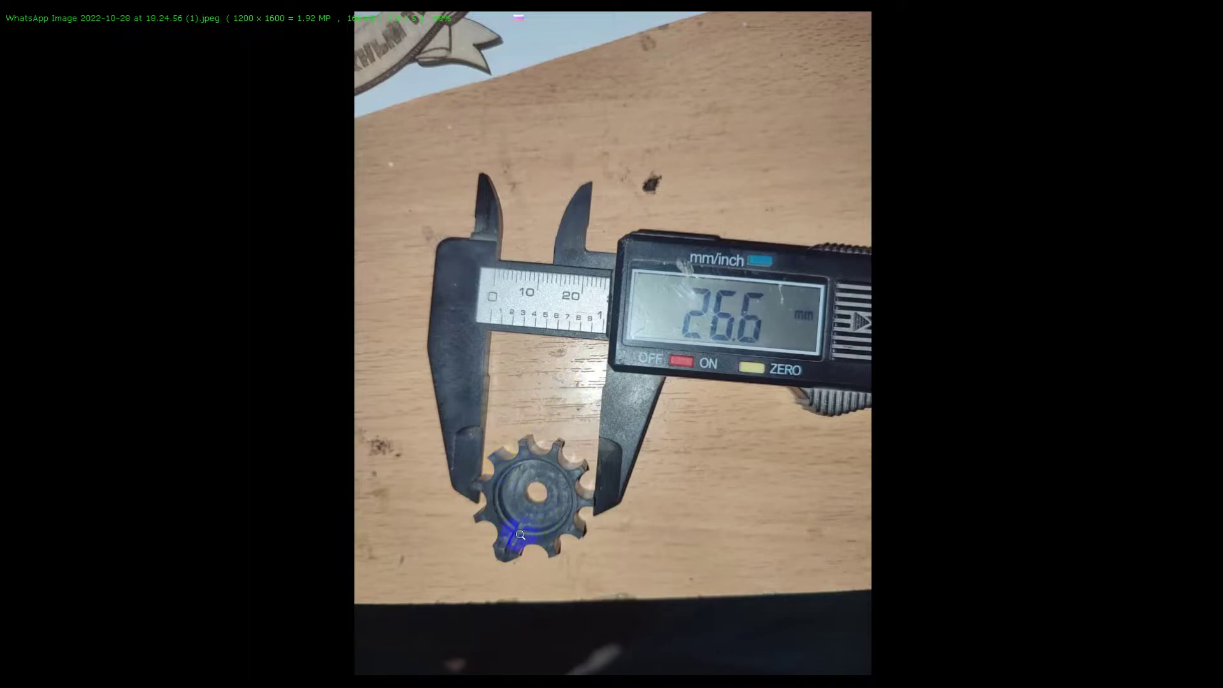
Step: Zoom in on the real gear in the caliper photo to study its step and groove
{"action": "scroll", "coordinate": [520, 535], "scroll_direction": "up", "scroll_amount": 5}
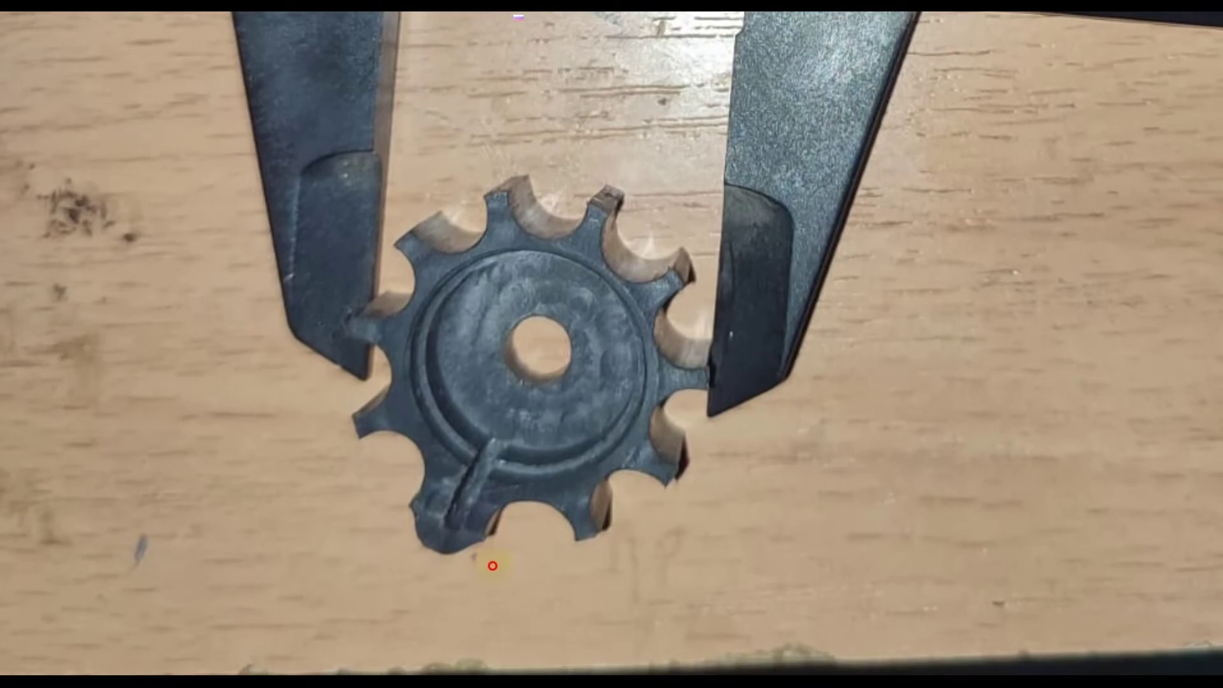
{"action": "scroll", "coordinate": [492, 565], "scroll_direction": "down", "scroll_amount": 5}
{"action": "scroll", "coordinate": [512, 542], "scroll_direction": "up", "scroll_amount": 5}
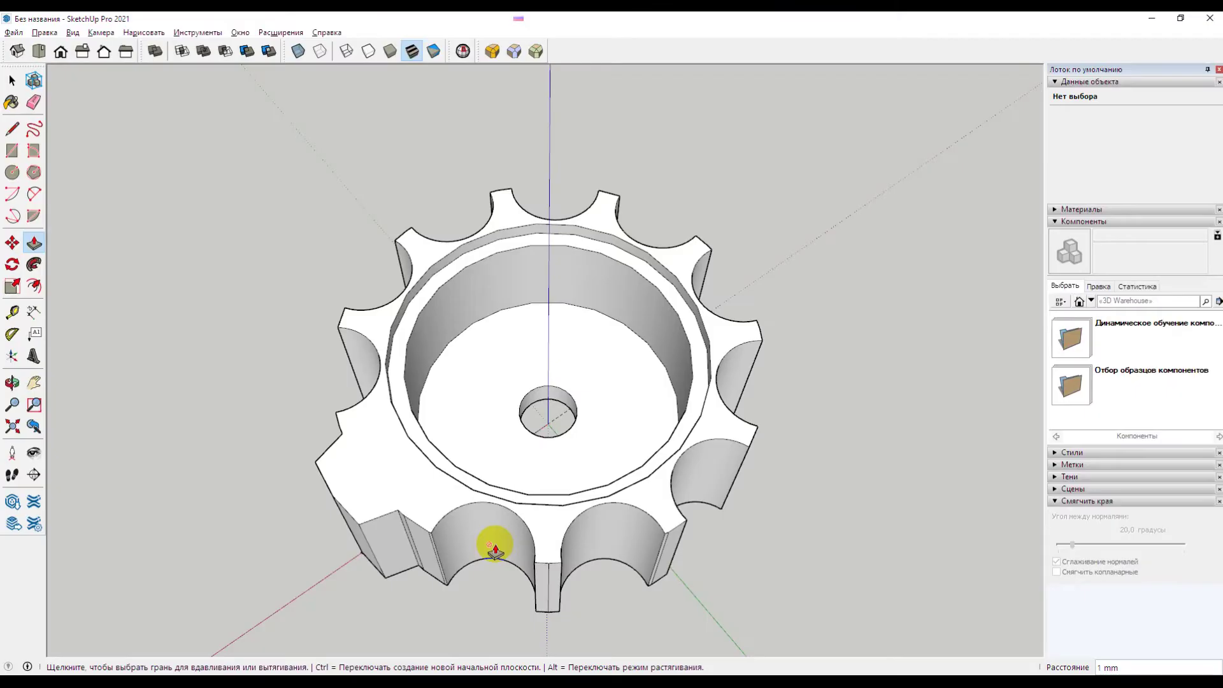
{"action": "mouse_move", "coordinate": [543, 456]}
{"action": "middle_mouse_down"}
{"action": "mouse_move", "coordinate": [429, 469]}
{"action": "mouse_move", "coordinate": [410, 402]}
{"action": "mouse_move", "coordinate": [389, 399]}
{"action": "mouse_move", "coordinate": [374, 313]}
{"action": "middle_mouse_up"}
{"action": "key", "text": "space"}
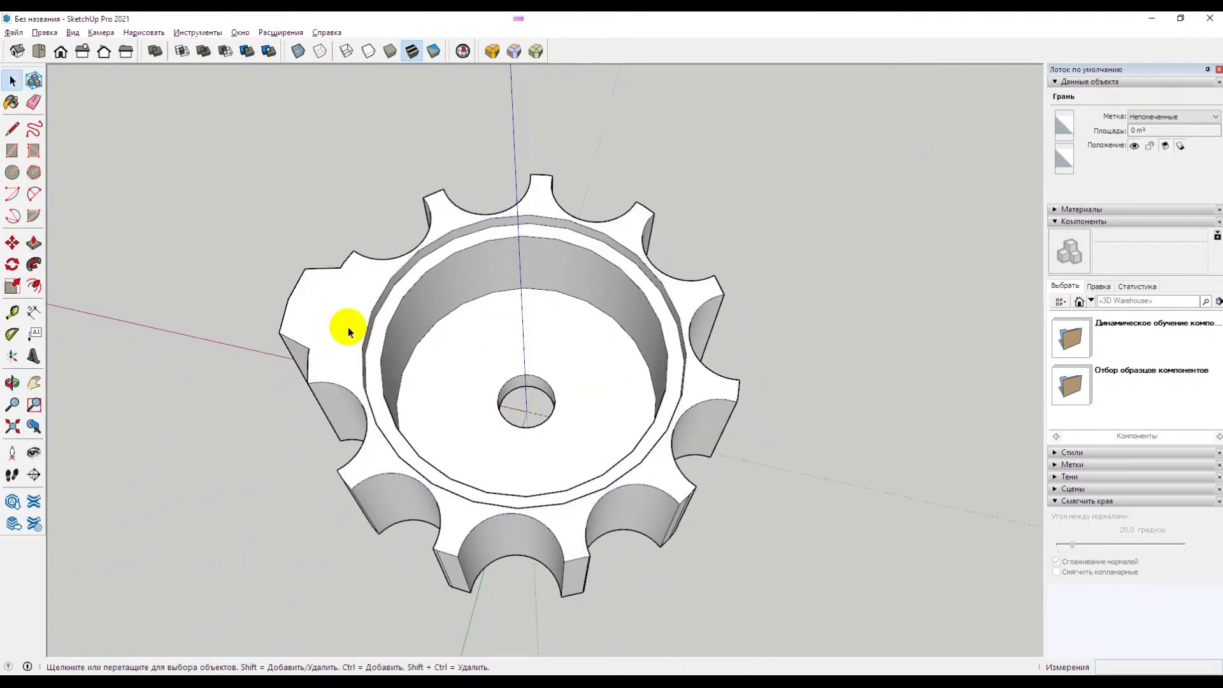
{"action": "left_click", "coordinate": [385, 323]}
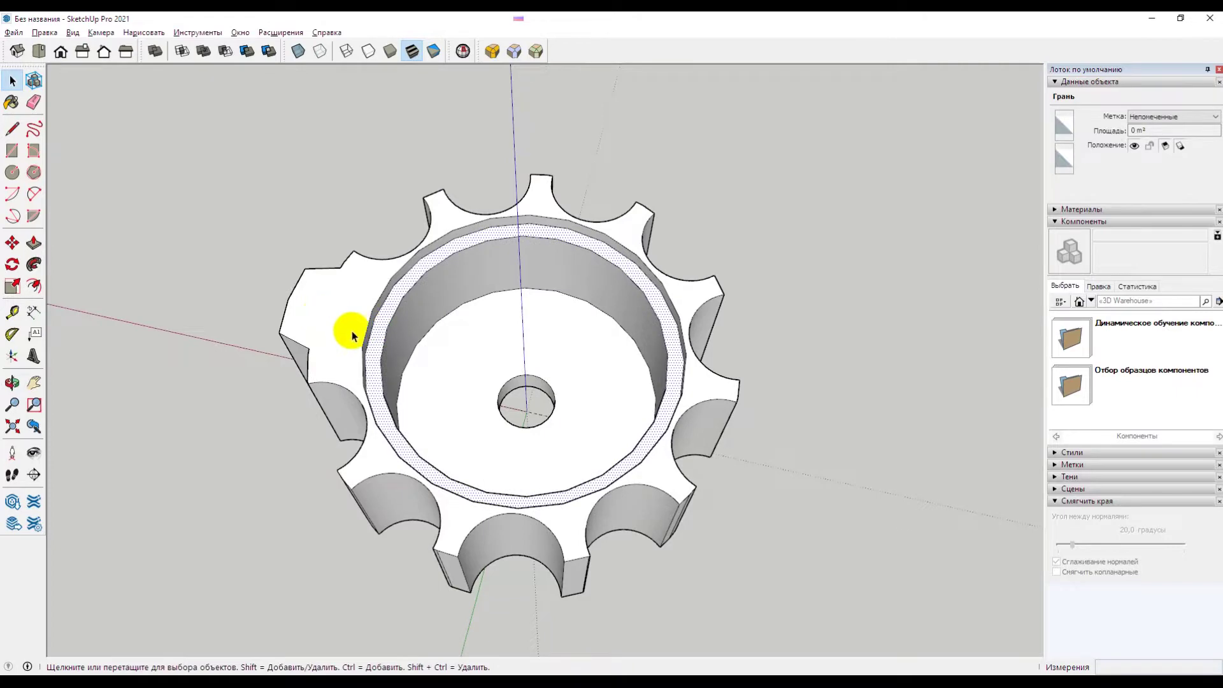
{"action": "middle_click_drag", "start_coordinate": [354, 330], "coordinate": [354, 395]}
{"action": "mouse_move", "coordinate": [361, 350]}
{"action": "middle_mouse_down"}
{"action": "mouse_move", "coordinate": [389, 406]}
{"action": "mouse_move", "coordinate": [349, 344]}
{"action": "mouse_move", "coordinate": [424, 421]}
{"action": "mouse_move", "coordinate": [360, 350]}
{"action": "middle_mouse_up"}
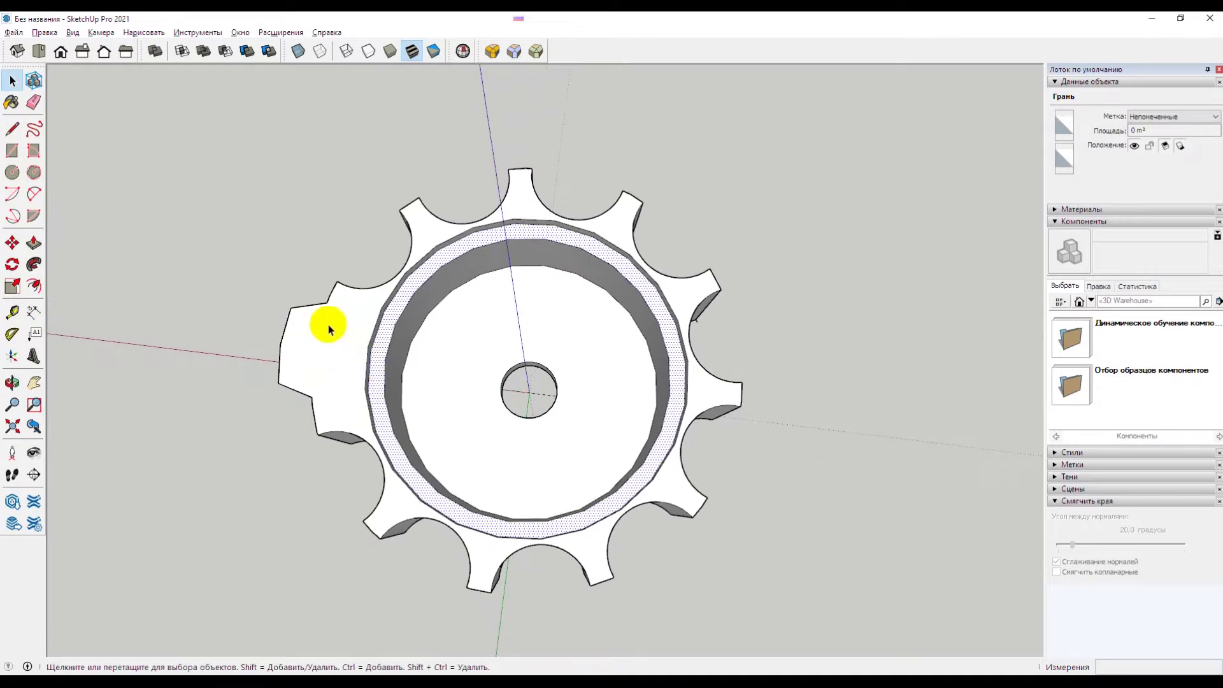
{"action": "mouse_move", "coordinate": [533, 418]}
{"action": "middle_mouse_down"}
{"action": "mouse_move", "coordinate": [565, 390]}
{"action": "mouse_move", "coordinate": [576, 322]}
{"action": "middle_mouse_up"}
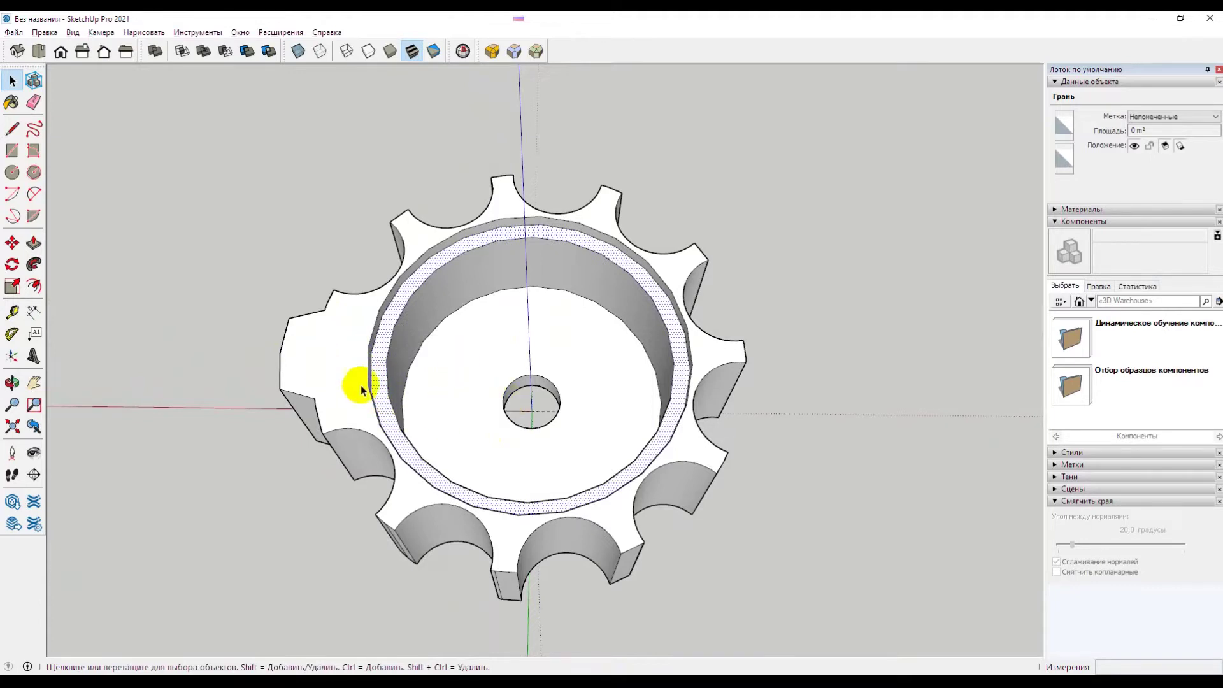
{"action": "mouse_move", "coordinate": [437, 411]}
{"action": "middle_mouse_down"}
{"action": "mouse_move", "coordinate": [500, 401]}
{"action": "mouse_move", "coordinate": [499, 418]}
{"action": "mouse_move", "coordinate": [361, 322]}
{"action": "middle_mouse_up"}
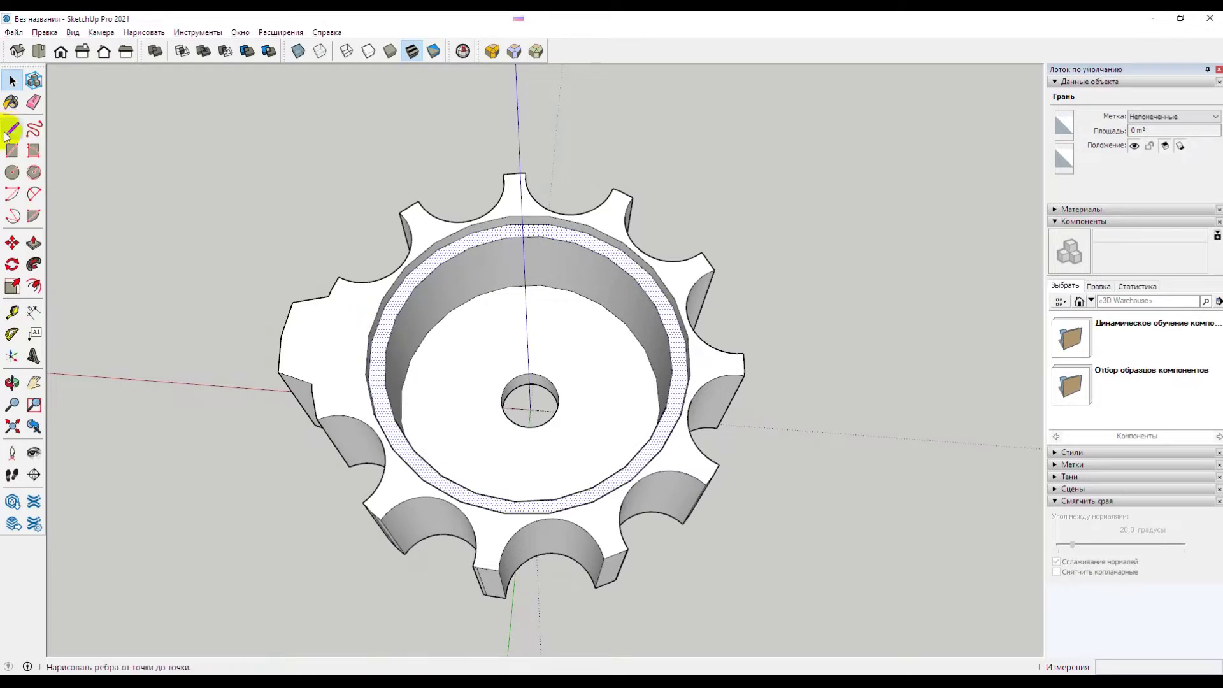
{"action": "mouse_move", "coordinate": [409, 401]}
{"action": "middle_mouse_down"}
{"action": "mouse_move", "coordinate": [445, 391]}
{"action": "mouse_move", "coordinate": [436, 369]}
{"action": "mouse_move", "coordinate": [325, 335]}
{"action": "middle_mouse_up"}
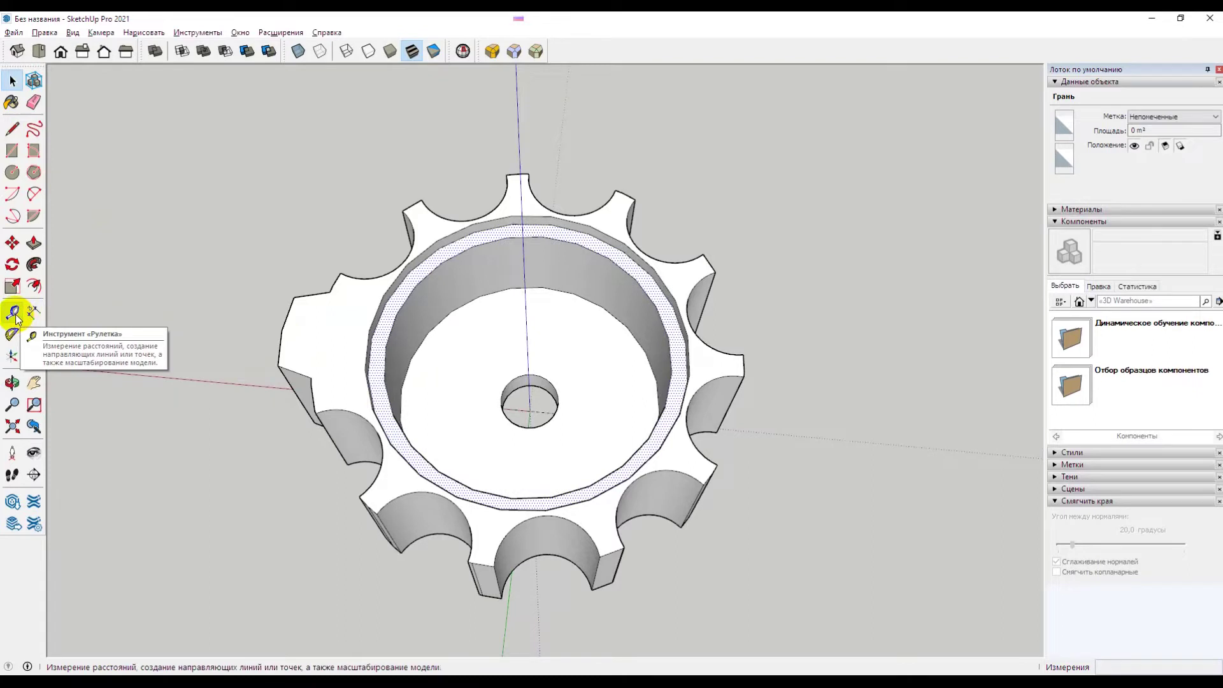
Step: Place a Tape Measure guide 10 mm from the gear edge near the left tooth
{"action": "key", "text": "o"}
{"action": "mouse_move", "coordinate": [380, 395]}
{"action": "left_mouse_down"}
{"action": "mouse_move", "coordinate": [422, 402]}
{"action": "mouse_move", "coordinate": [431, 327]}
{"action": "left_mouse_up"}
{"action": "key", "text": "t"}
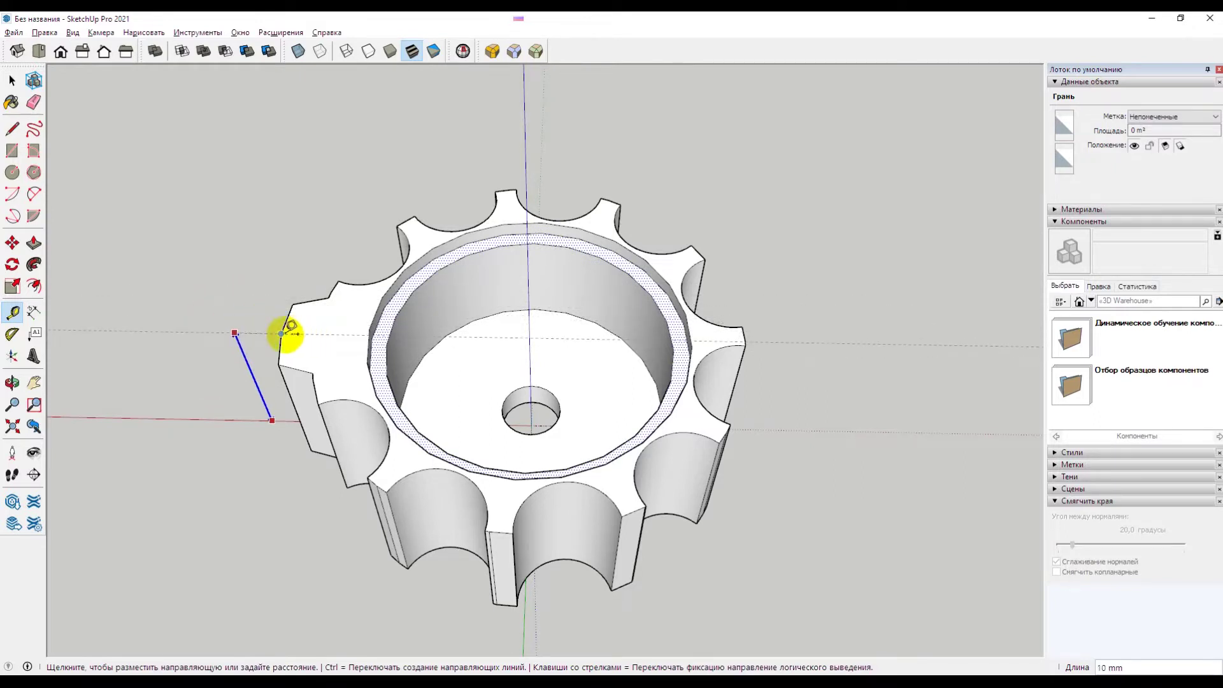
{"action": "left_click", "coordinate": [285, 334]}
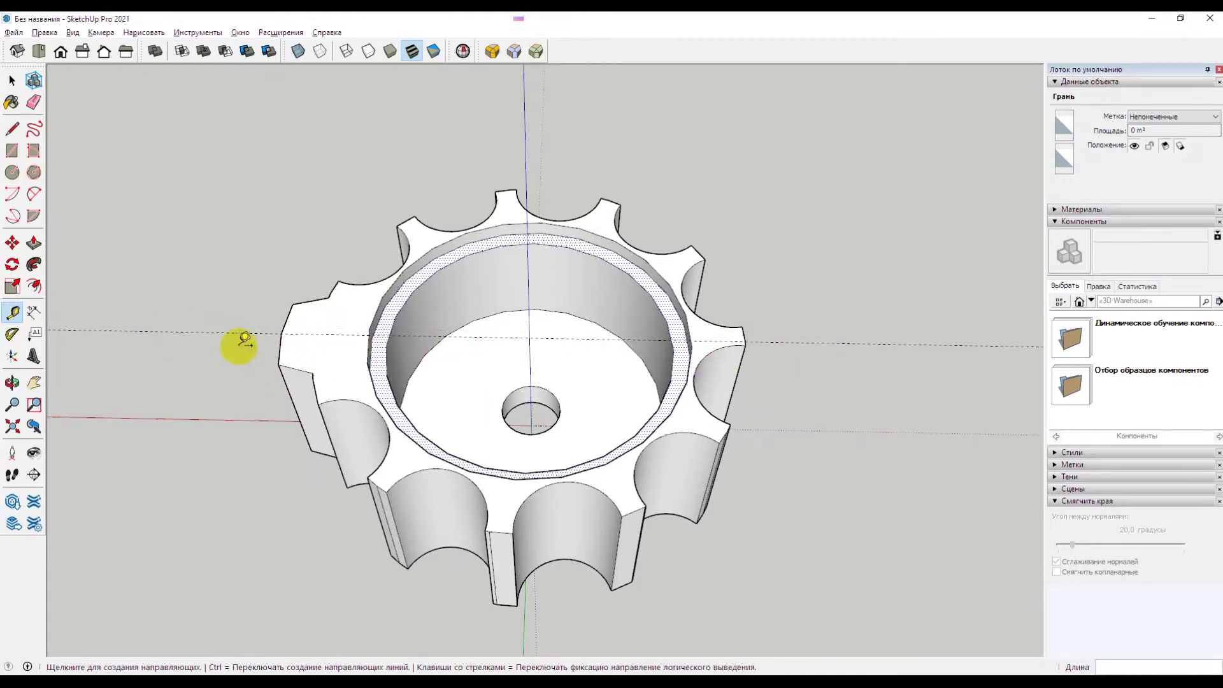
{"action": "key", "text": "space"}
{"action": "mouse_move", "coordinate": [341, 336]}
{"action": "middle_mouse_down"}
{"action": "mouse_move", "coordinate": [363, 338]}
{"action": "mouse_move", "coordinate": [330, 355]}
{"action": "mouse_move", "coordinate": [341, 363]}
{"action": "middle_mouse_up"}
{"action": "scroll", "coordinate": [331, 354], "scroll_direction": "up", "scroll_amount": 3}
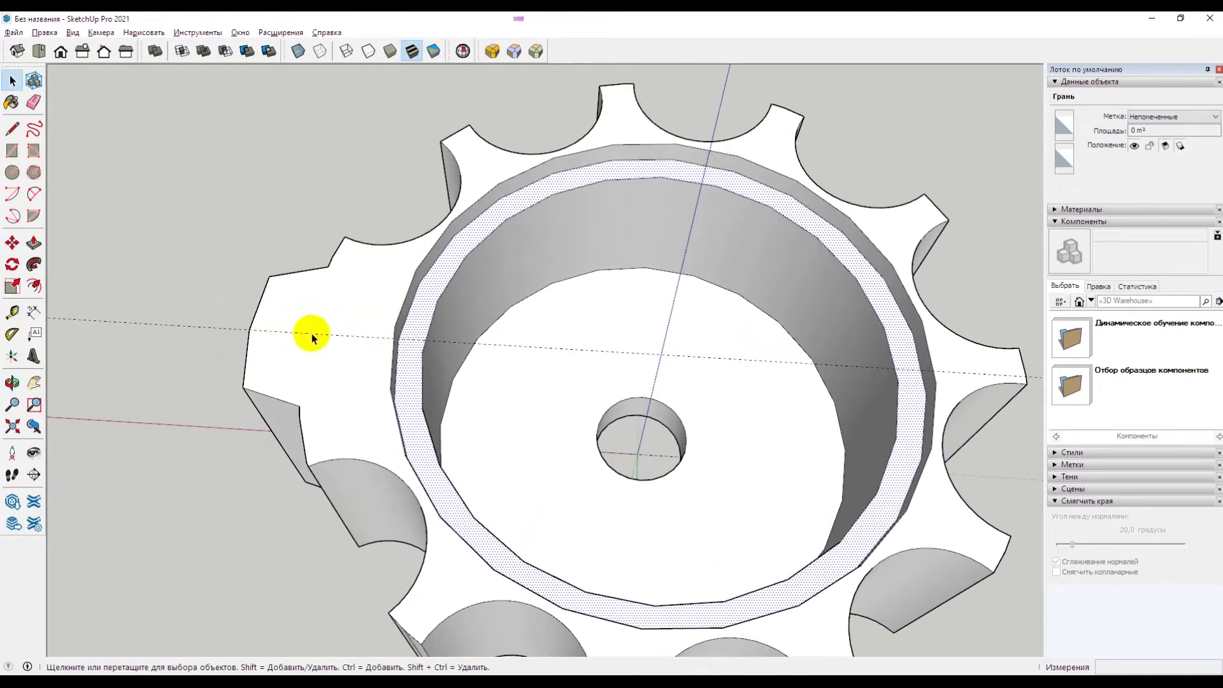
Step: Add two parallel guides, each offset 1 mm from the existing guide line
{"action": "left_click", "coordinate": [323, 335]}
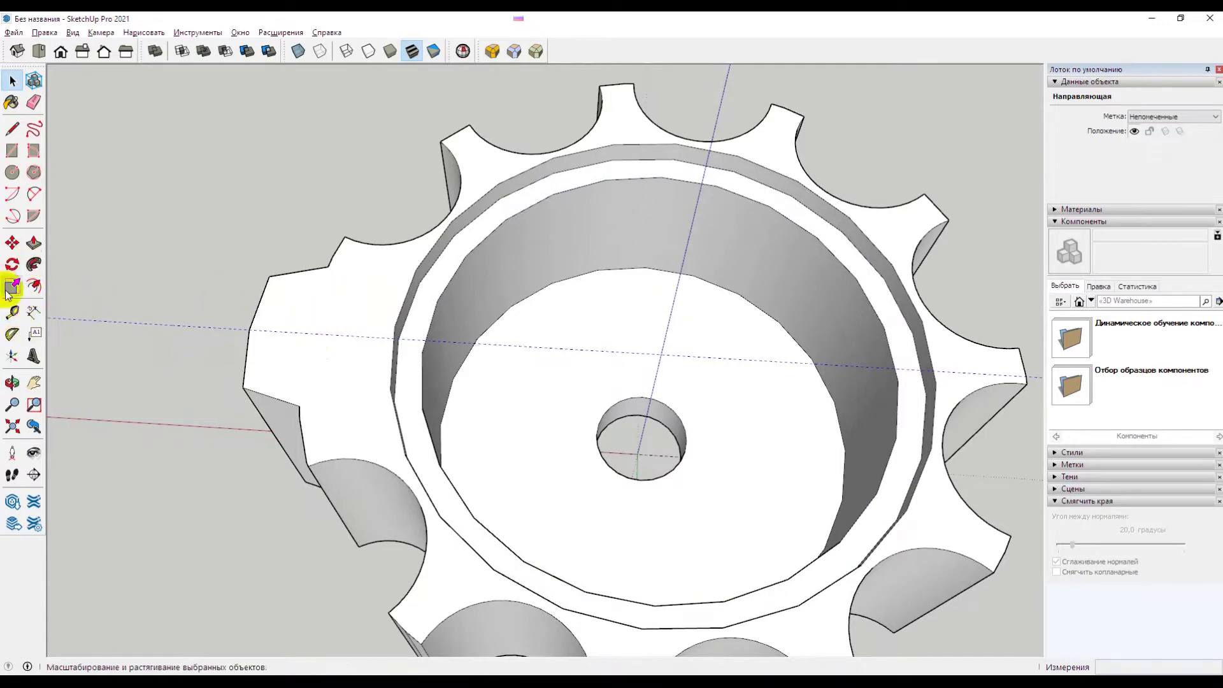
{"action": "left_click", "coordinate": [12, 314]}
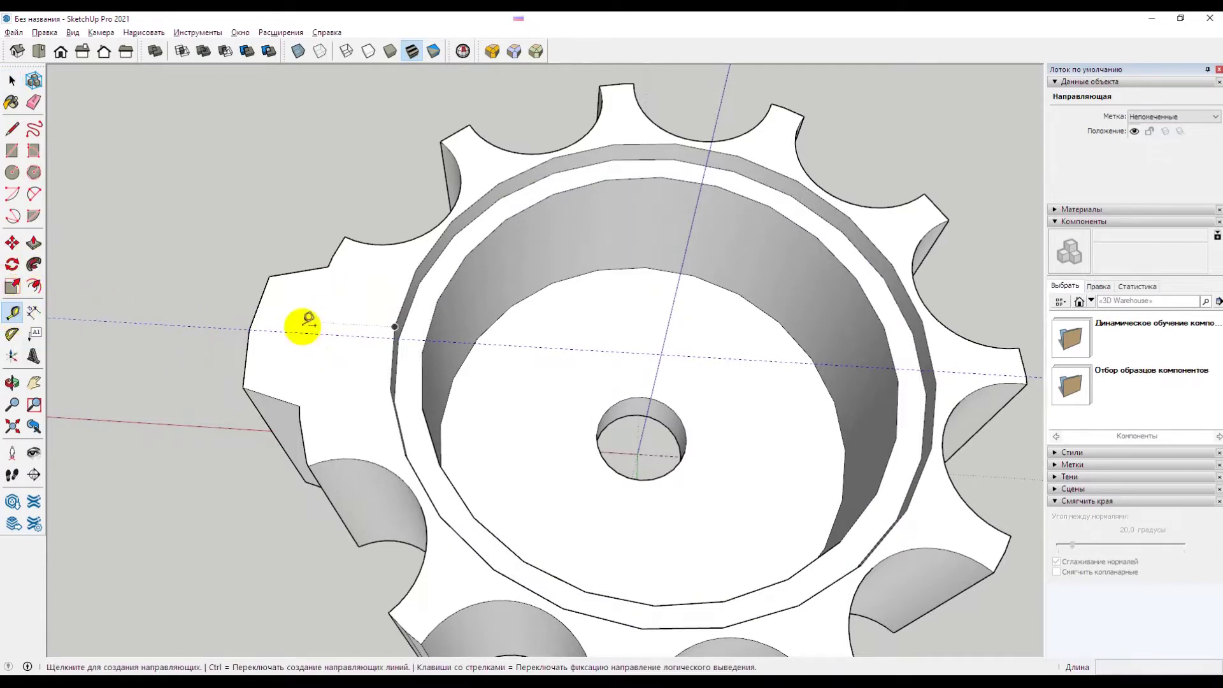
{"action": "left_click", "coordinate": [345, 334]}
{"action": "type", "text": "1"}
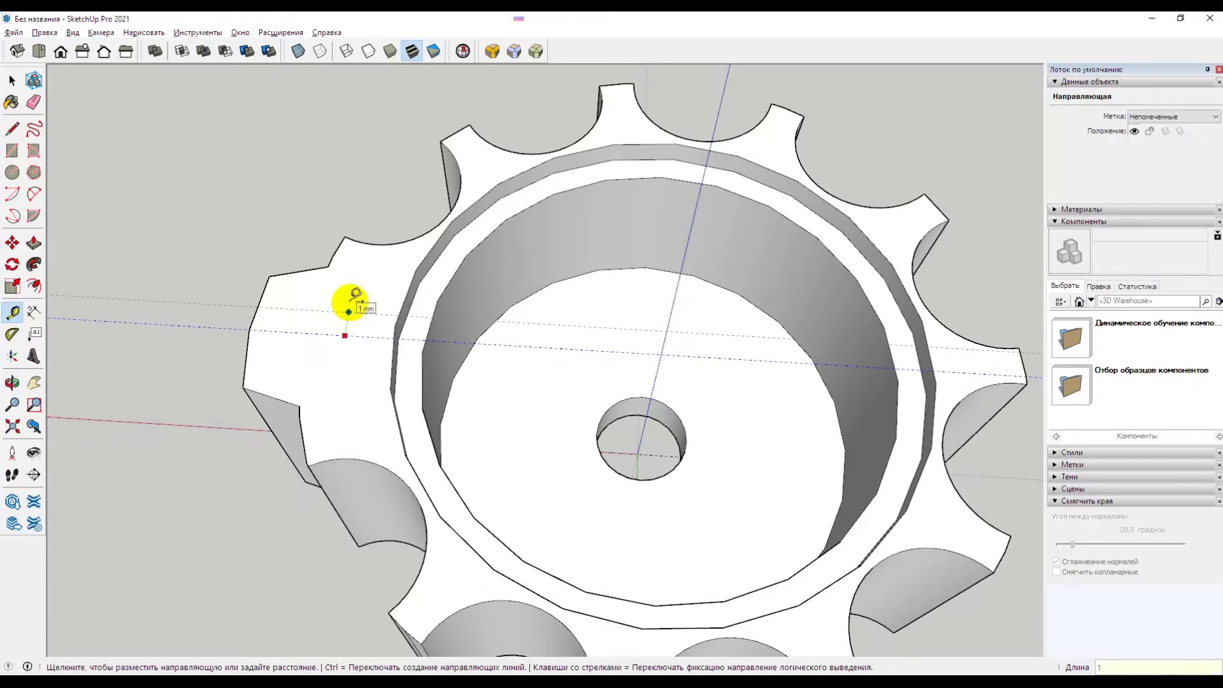
{"action": "key", "text": "Return"}
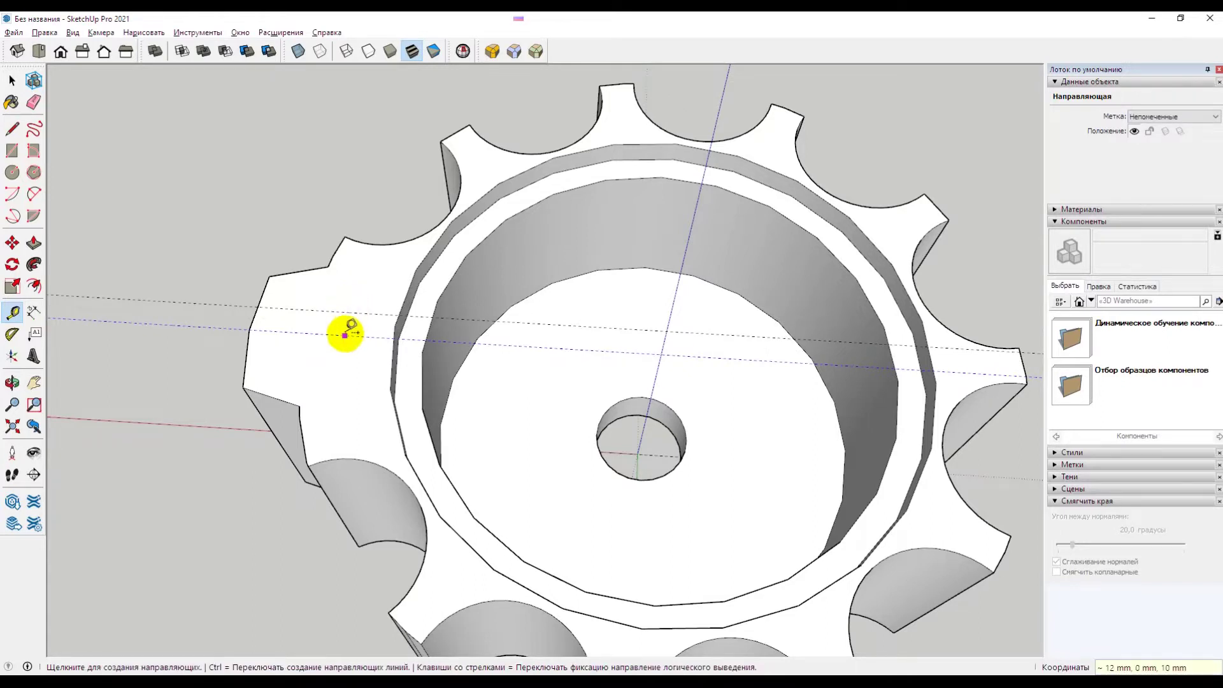
{"action": "left_click", "coordinate": [344, 335]}
{"action": "type", "text": "1"}
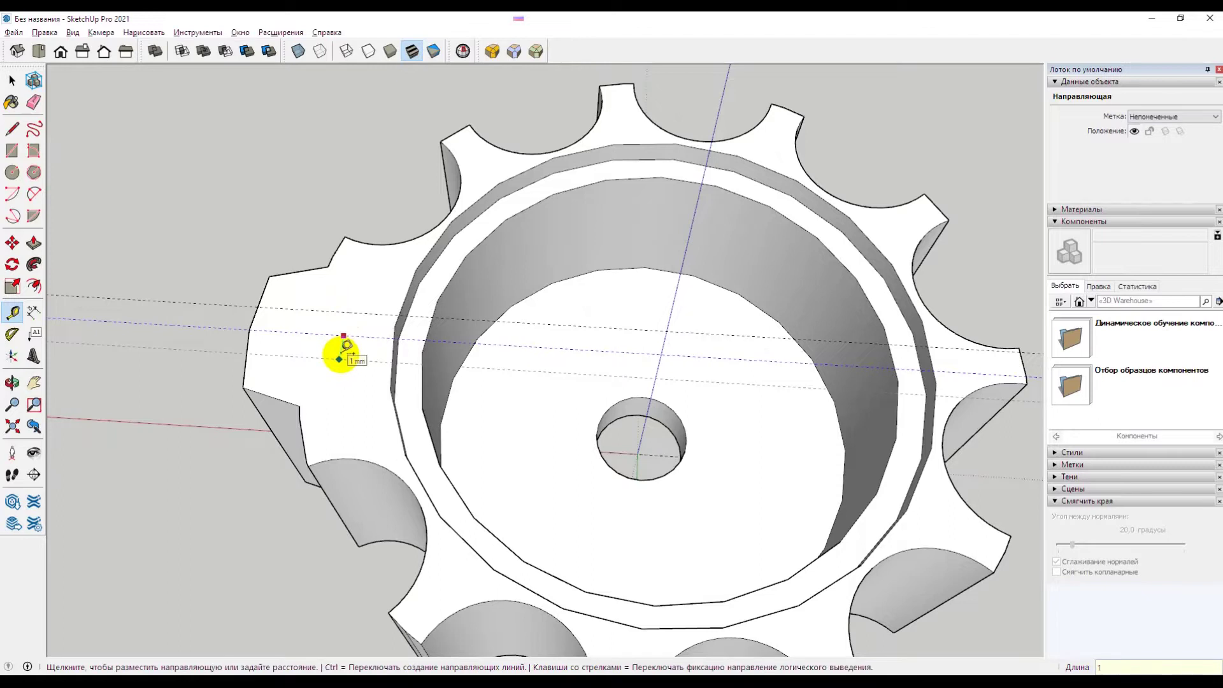
{"action": "key", "text": "Return"}
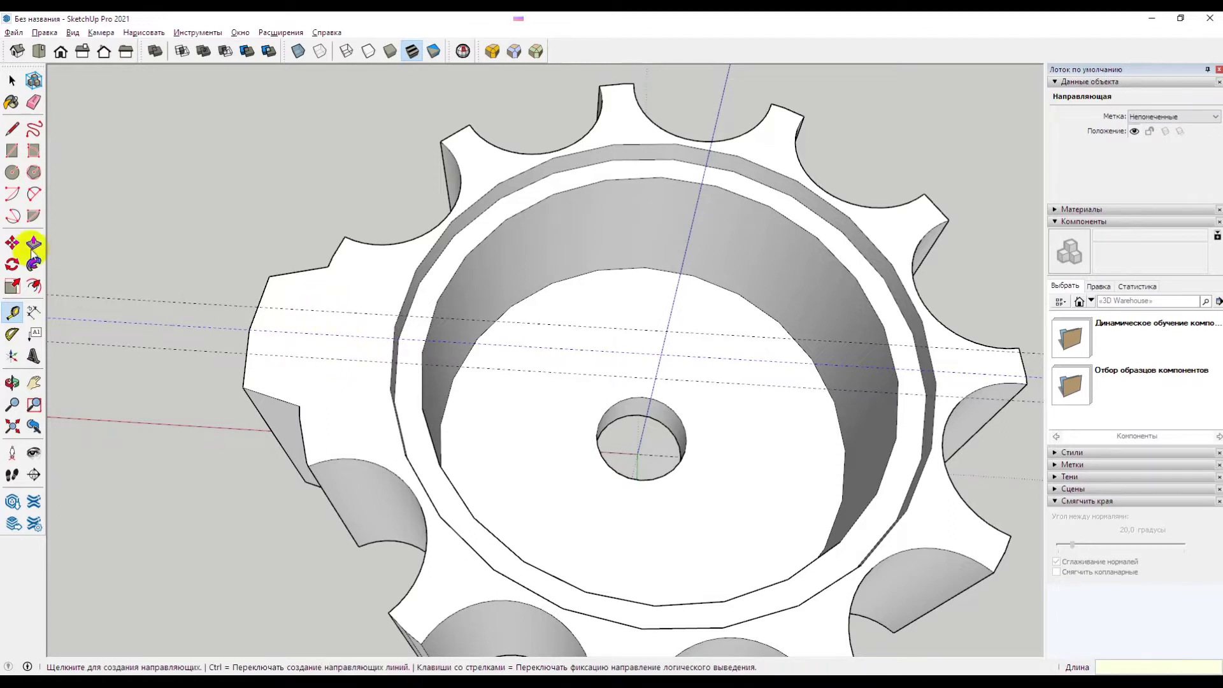
Step: Trace three edges of a narrow rectangle along the guides between the pocket rim and left tooth
{"action": "left_click", "coordinate": [13, 130]}
{"action": "left_click", "coordinate": [399, 314]}
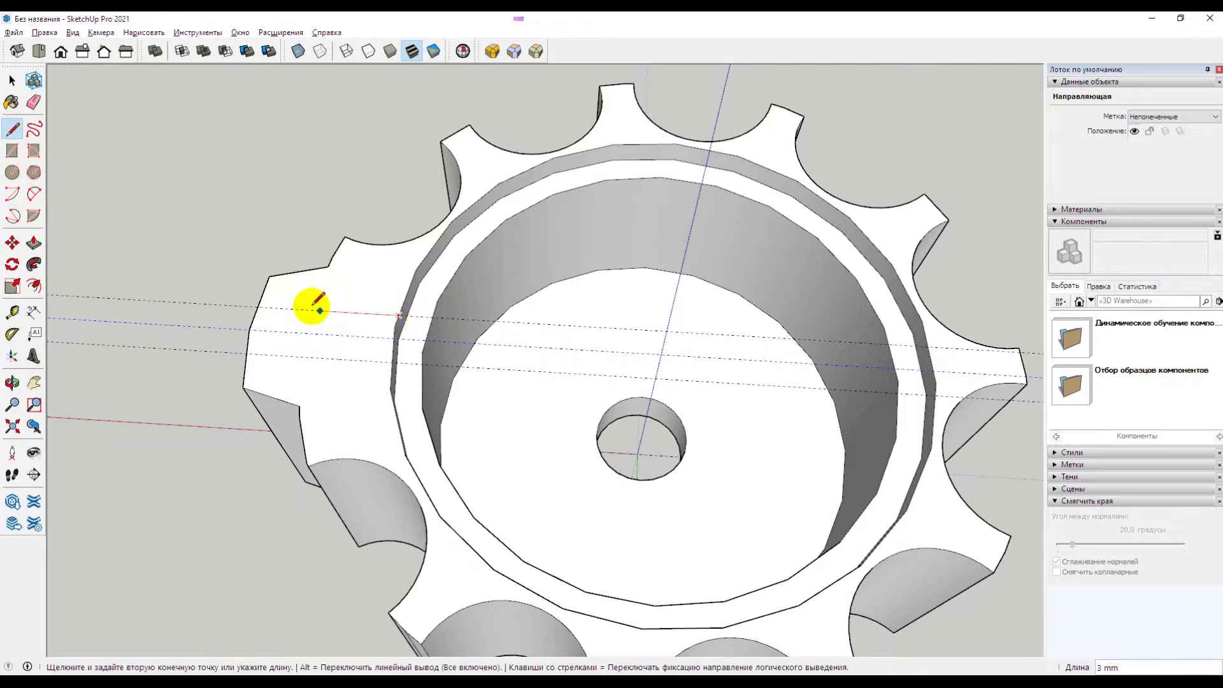
{"action": "left_click", "coordinate": [293, 309]}
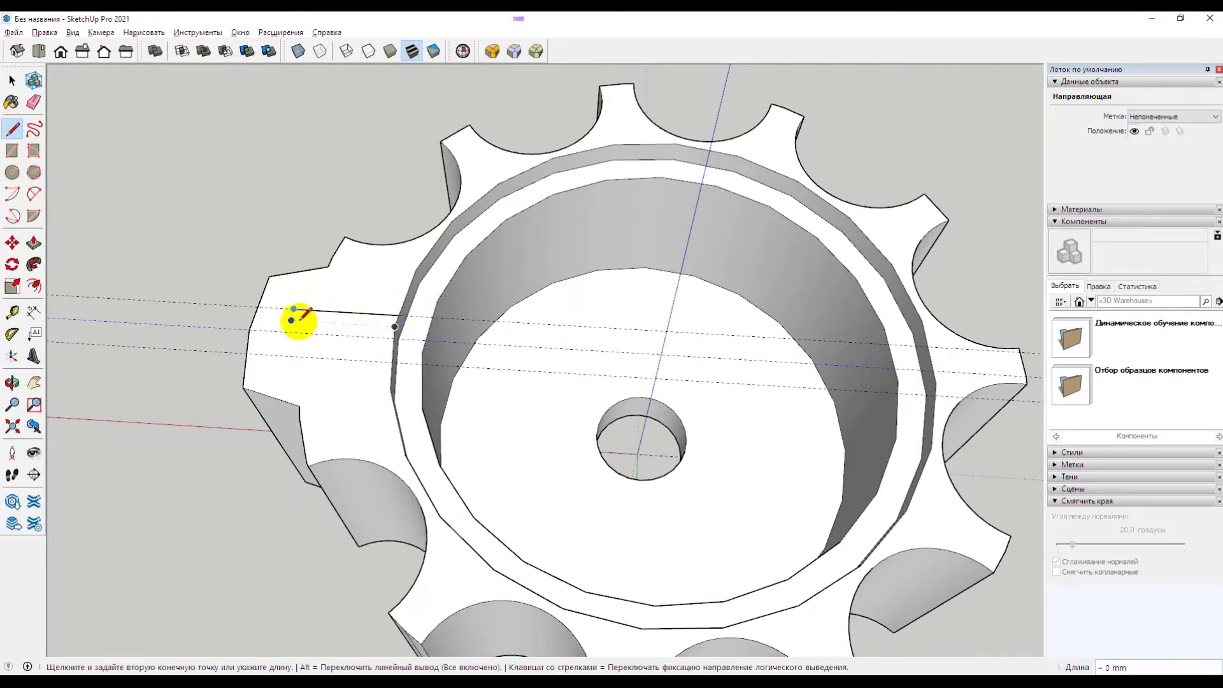
{"action": "left_click", "coordinate": [283, 354]}
{"action": "left_click", "coordinate": [391, 362]}
{"action": "key", "text": "space"}
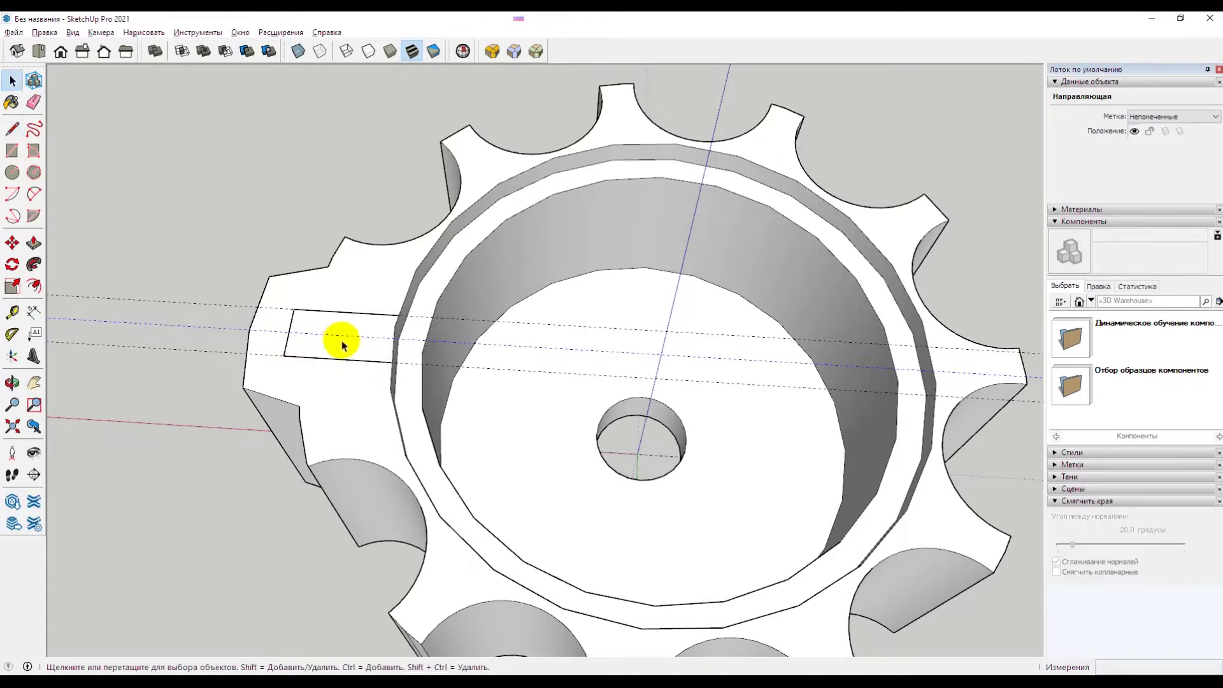
{"action": "left_click", "coordinate": [337, 341]}
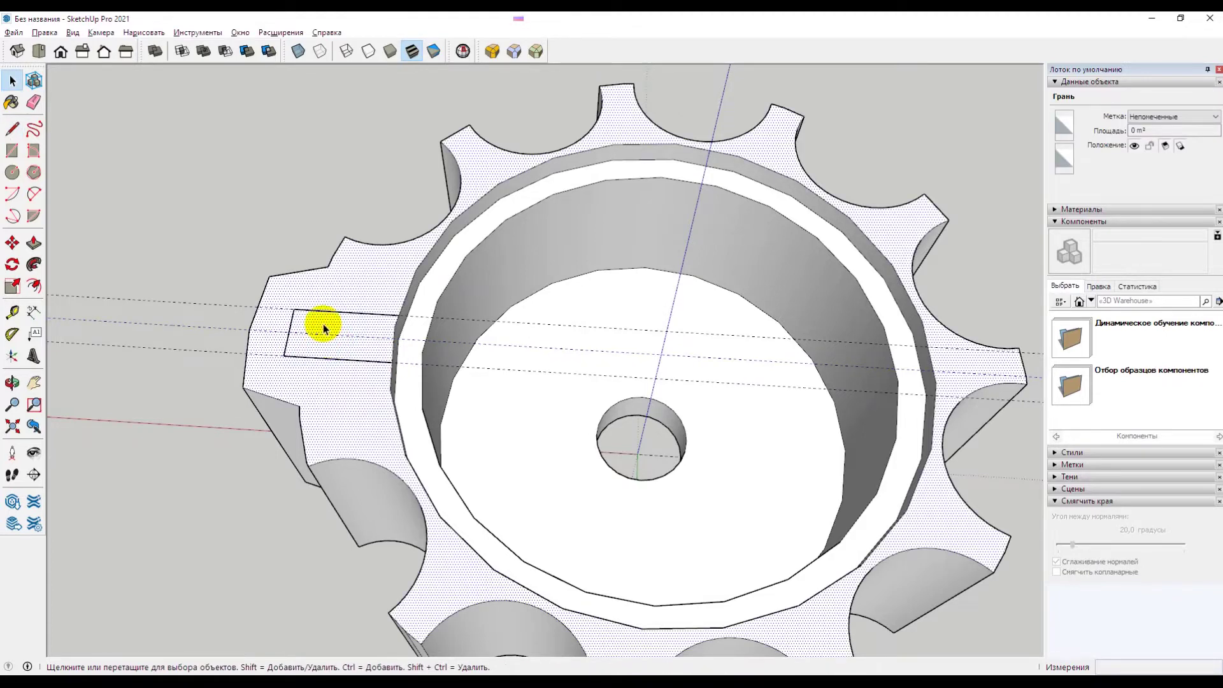
Step: Close the rectangle's open corner with a final line so it becomes a face
{"action": "middle_click_drag", "start_coordinate": [414, 342], "coordinate": [499, 299]}
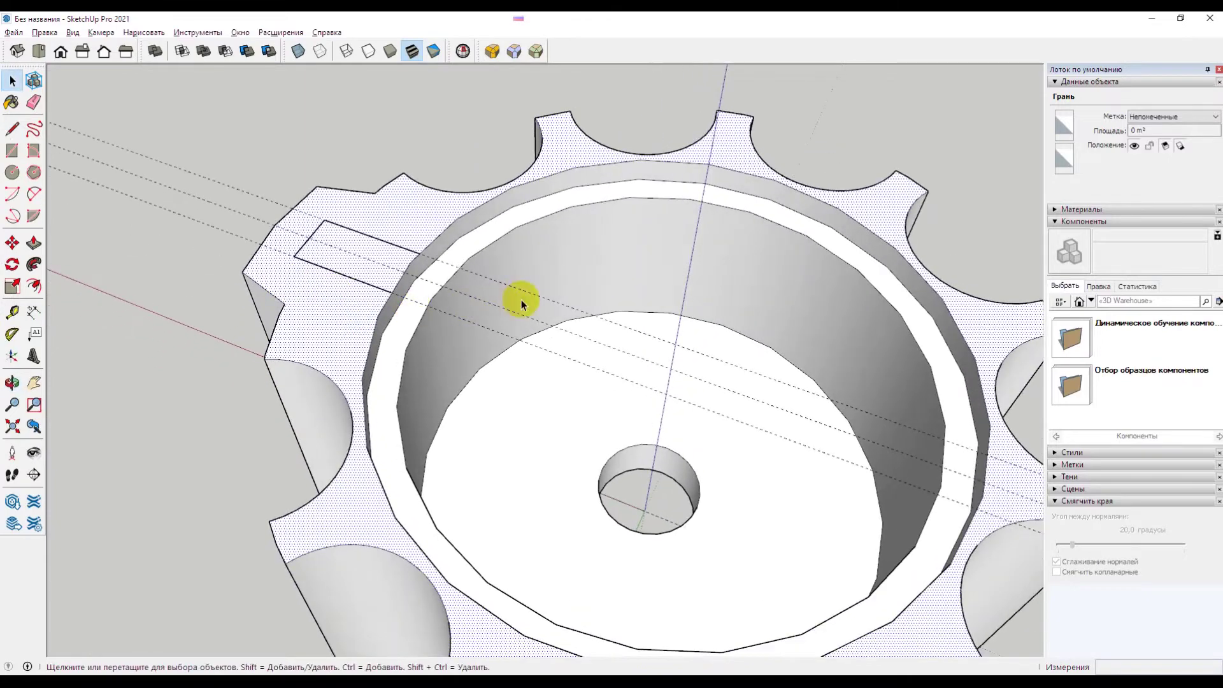
{"action": "scroll", "coordinate": [499, 300], "scroll_direction": "up", "scroll_amount": 2}
{"action": "scroll", "coordinate": [469, 342], "scroll_direction": "up", "scroll_amount": 3}
{"action": "mouse_move", "coordinate": [482, 262]}
{"action": "middle_mouse_down"}
{"action": "mouse_move", "coordinate": [376, 344]}
{"action": "mouse_move", "coordinate": [312, 338]}
{"action": "mouse_move", "coordinate": [330, 369]}
{"action": "mouse_move", "coordinate": [387, 292]}
{"action": "mouse_move", "coordinate": [410, 308]}
{"action": "mouse_move", "coordinate": [382, 334]}
{"action": "middle_mouse_up"}
{"action": "mouse_move", "coordinate": [371, 281]}
{"action": "middle_mouse_down"}
{"action": "mouse_move", "coordinate": [423, 374]}
{"action": "mouse_move", "coordinate": [508, 418]}
{"action": "middle_mouse_up"}
{"action": "mouse_move", "coordinate": [501, 464]}
{"action": "middle_mouse_down"}
{"action": "mouse_move", "coordinate": [533, 505]}
{"action": "mouse_move", "coordinate": [565, 431]}
{"action": "mouse_move", "coordinate": [479, 362]}
{"action": "middle_mouse_up"}
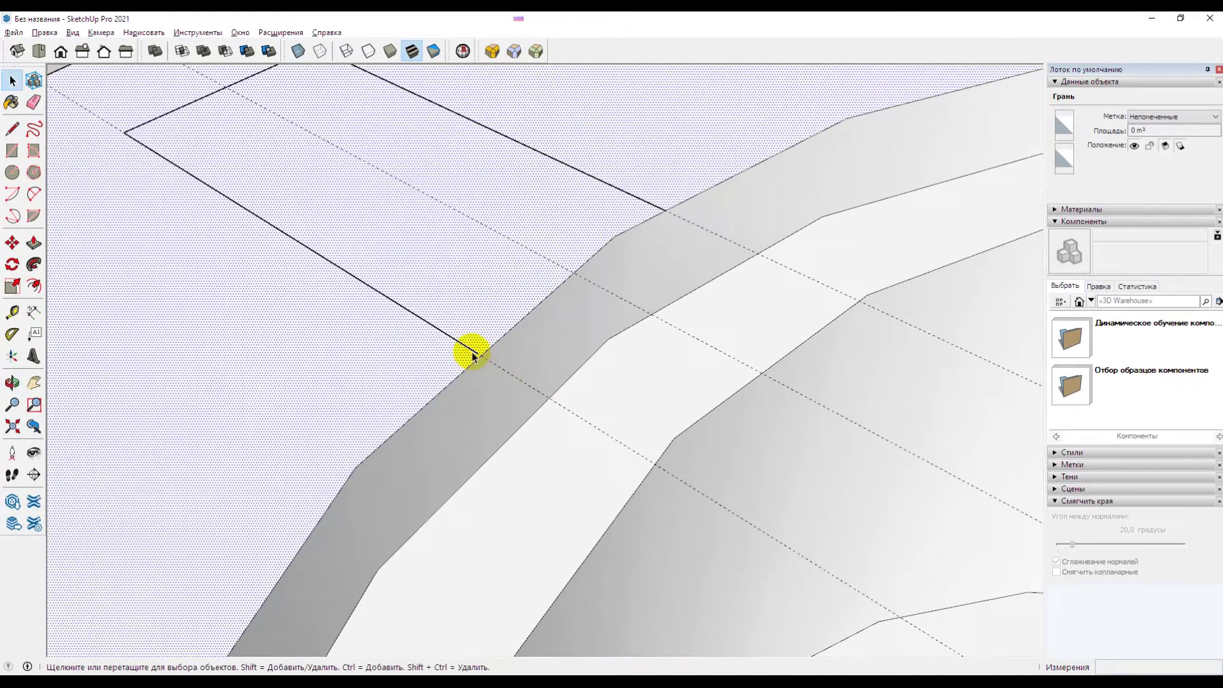
{"action": "left_click", "coordinate": [11, 131]}
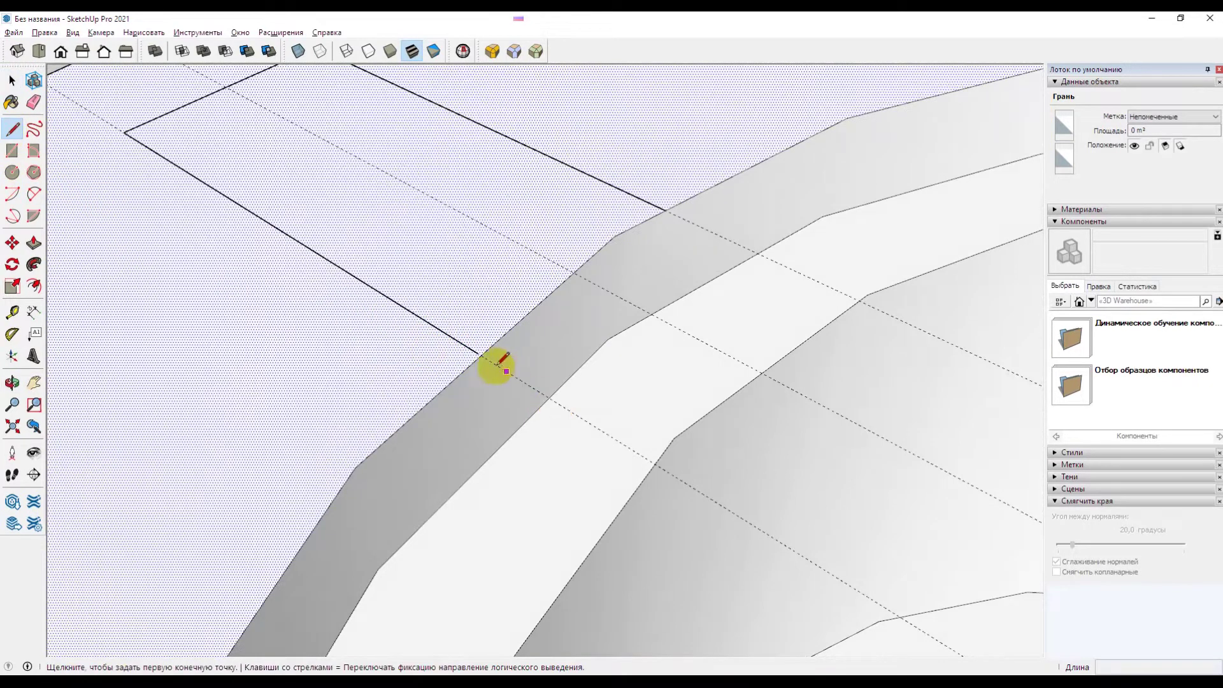
{"action": "left_click", "coordinate": [478, 354]}
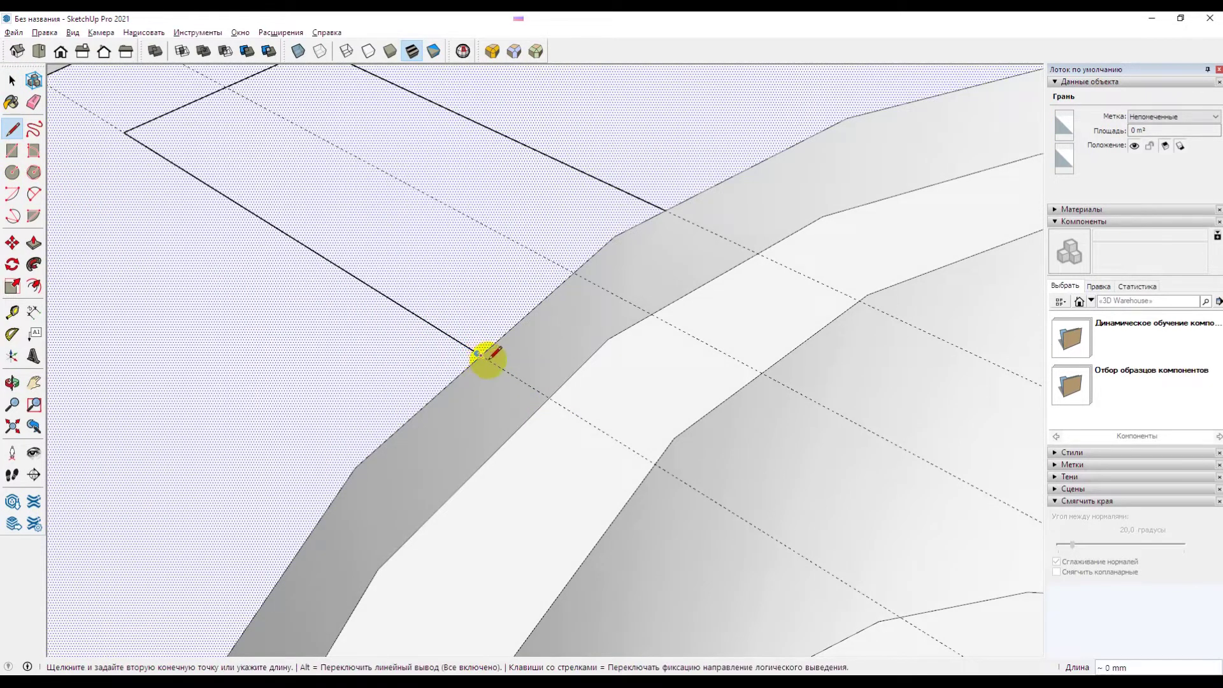
{"action": "left_click", "coordinate": [481, 357]}
{"action": "key", "text": "space"}
Step: Select the narrow rectangular face on the gear's top surface
{"action": "scroll", "coordinate": [474, 352], "scroll_direction": "down", "scroll_amount": 2}
{"action": "scroll", "coordinate": [546, 429], "scroll_direction": "down", "scroll_amount": 2}
{"action": "left_click", "coordinate": [437, 319]}
{"action": "left_click", "coordinate": [305, 376]}
{"action": "left_click", "coordinate": [386, 292]}
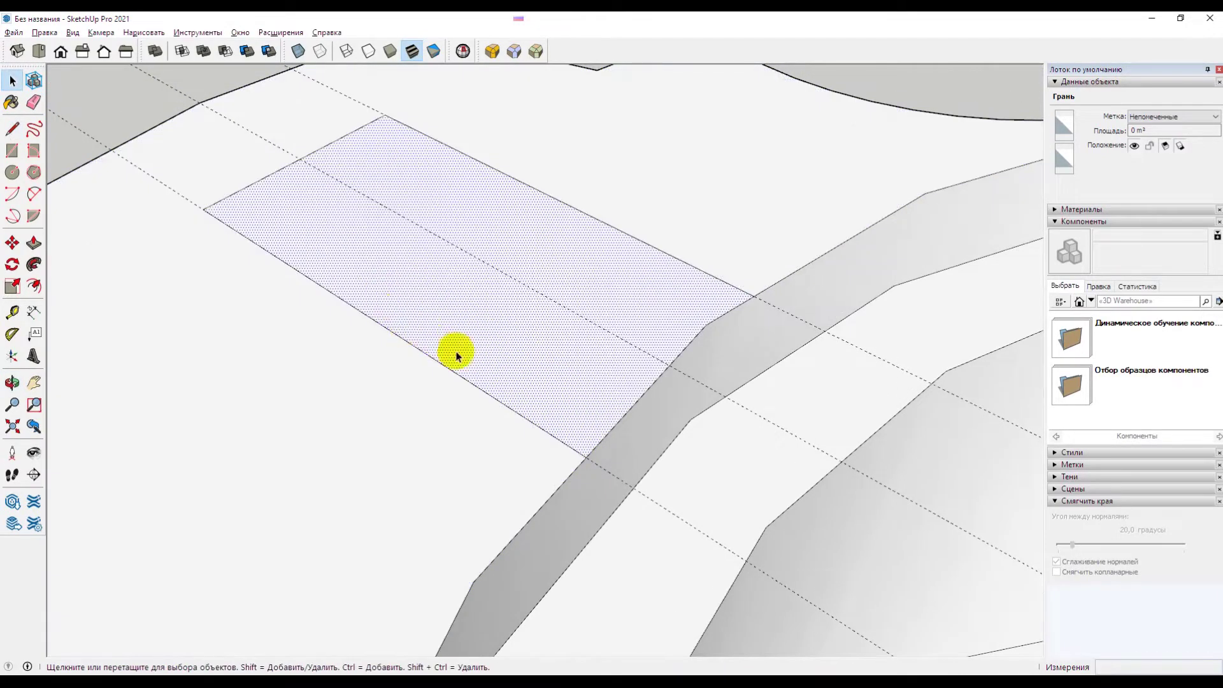
{"action": "scroll", "coordinate": [462, 364], "scroll_direction": "down", "scroll_amount": 2}
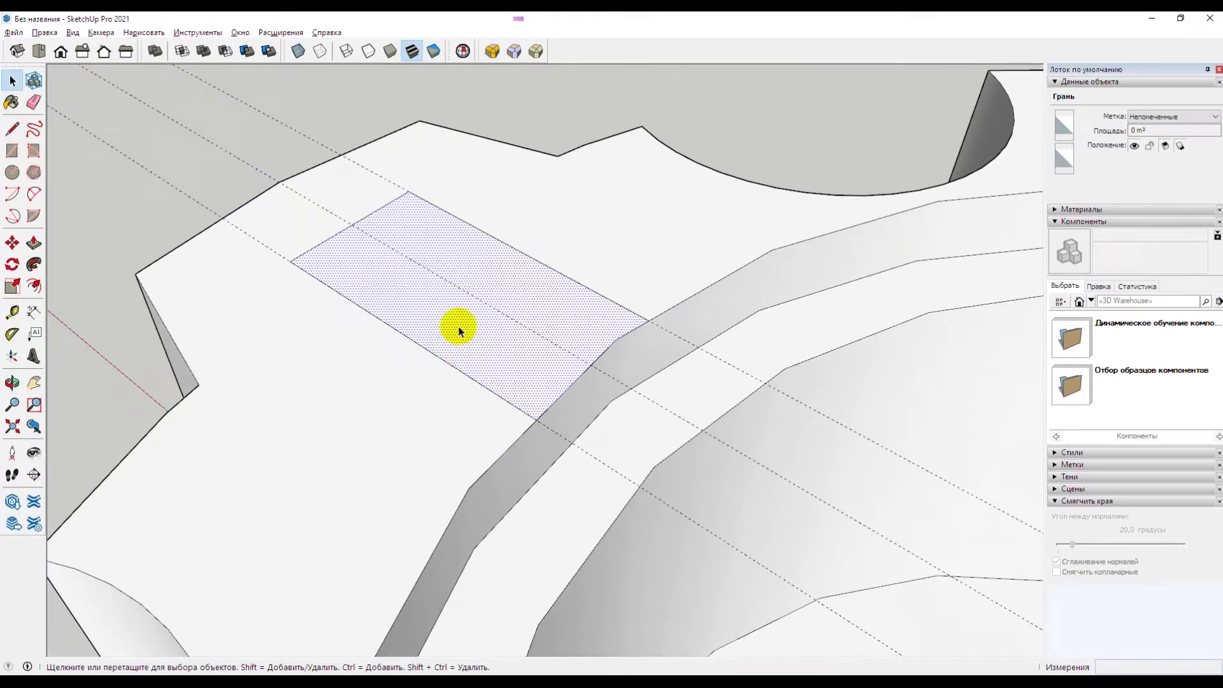
Step: Push the narrow rectangle down 1 mm to cut a shallow slot into the gear's top face
{"action": "key", "text": "p"}
{"action": "left_click", "coordinate": [469, 327]}
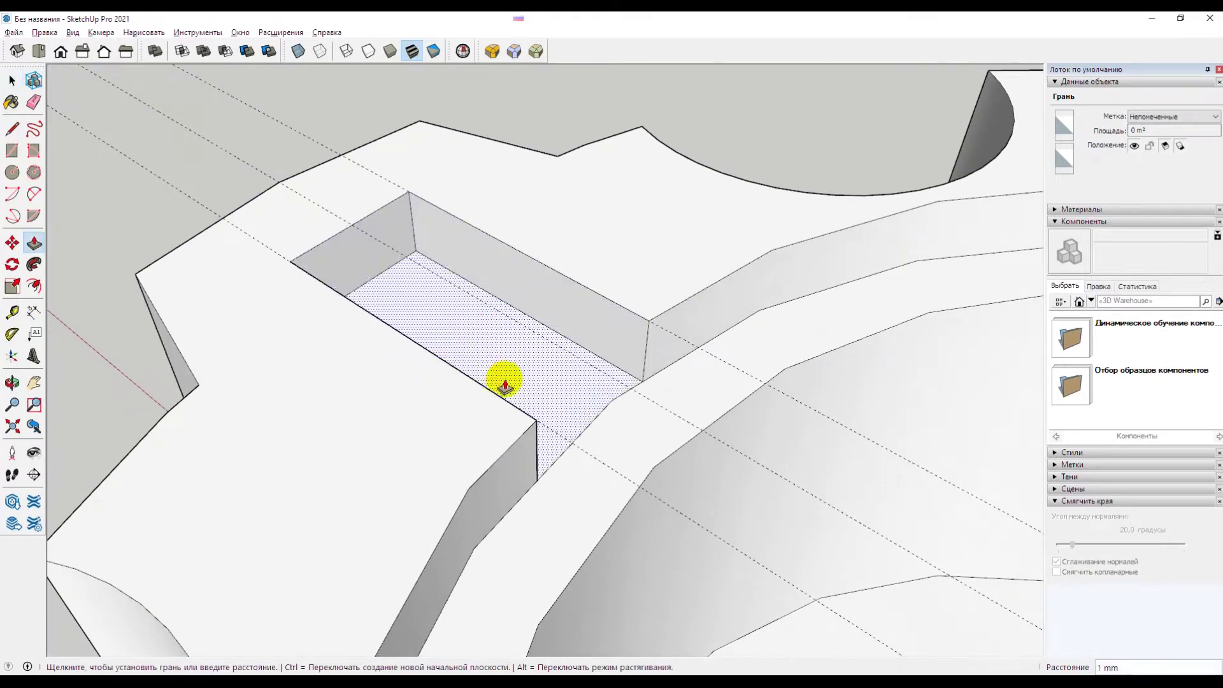
{"action": "left_click", "coordinate": [563, 457]}
{"action": "middle_click_drag", "start_coordinate": [571, 423], "coordinate": [469, 448]}
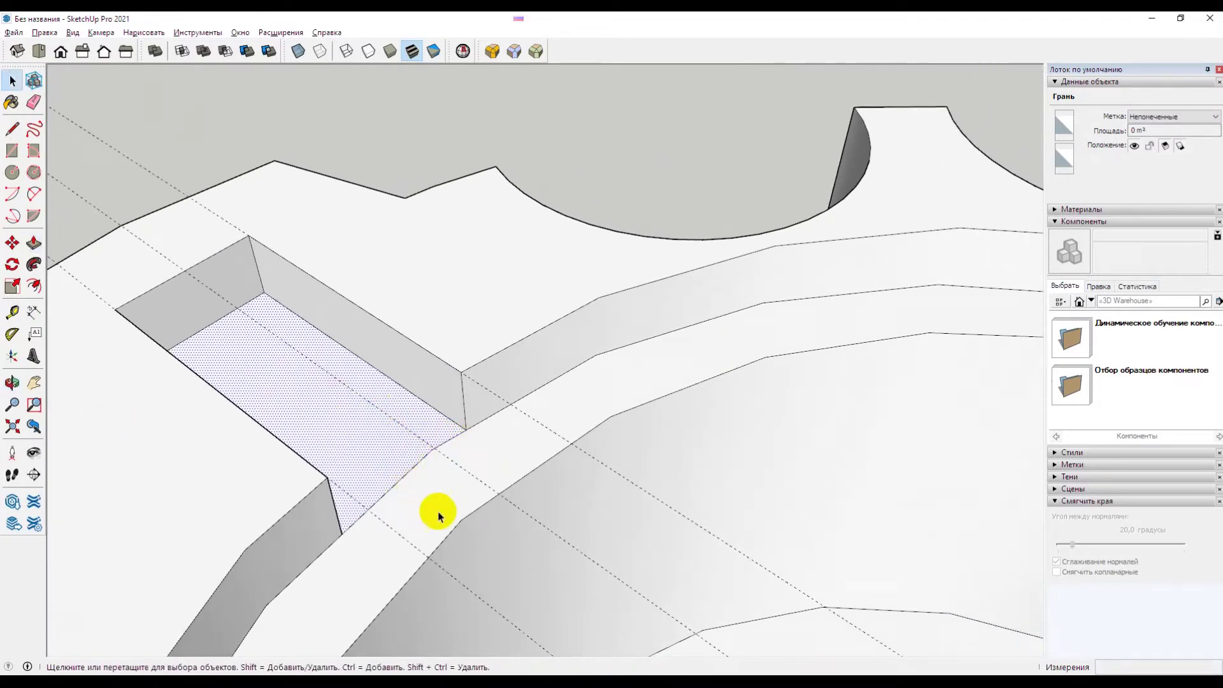
{"action": "middle_click_drag", "start_coordinate": [404, 481], "coordinate": [510, 363]}
Step: From a steeper view, select the slot's curved end edge and its floor face
{"action": "key", "text": "space"}
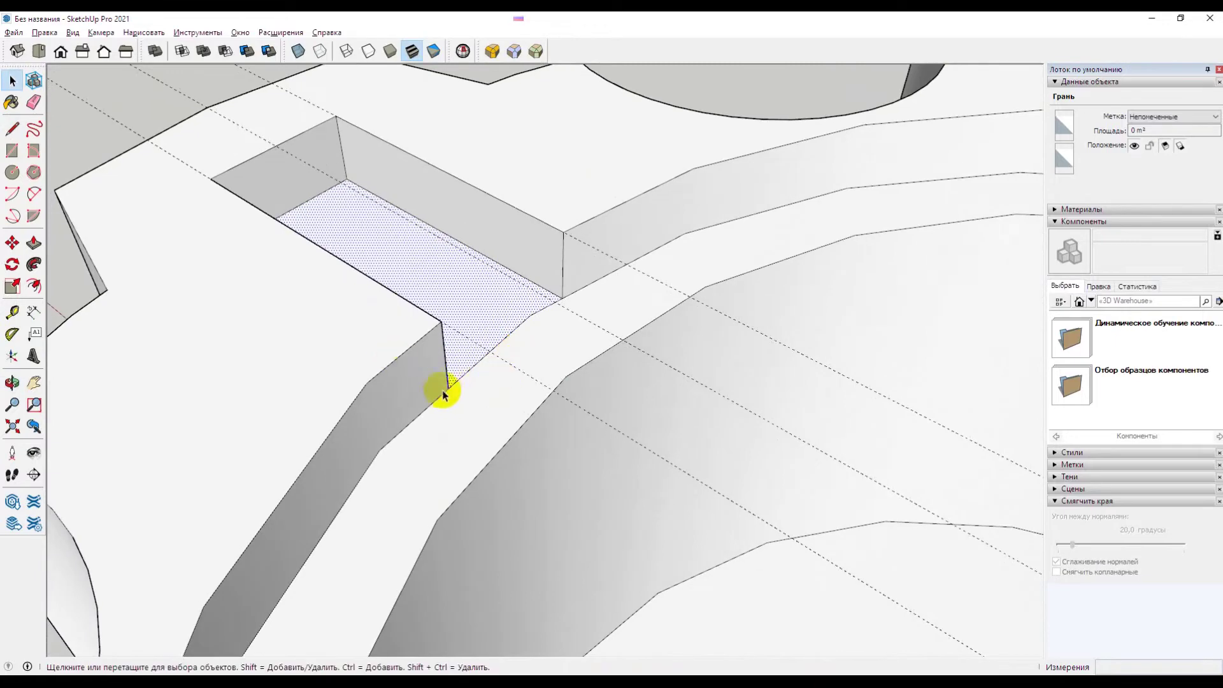
{"action": "middle_click_drag", "start_coordinate": [580, 336], "coordinate": [473, 355]}
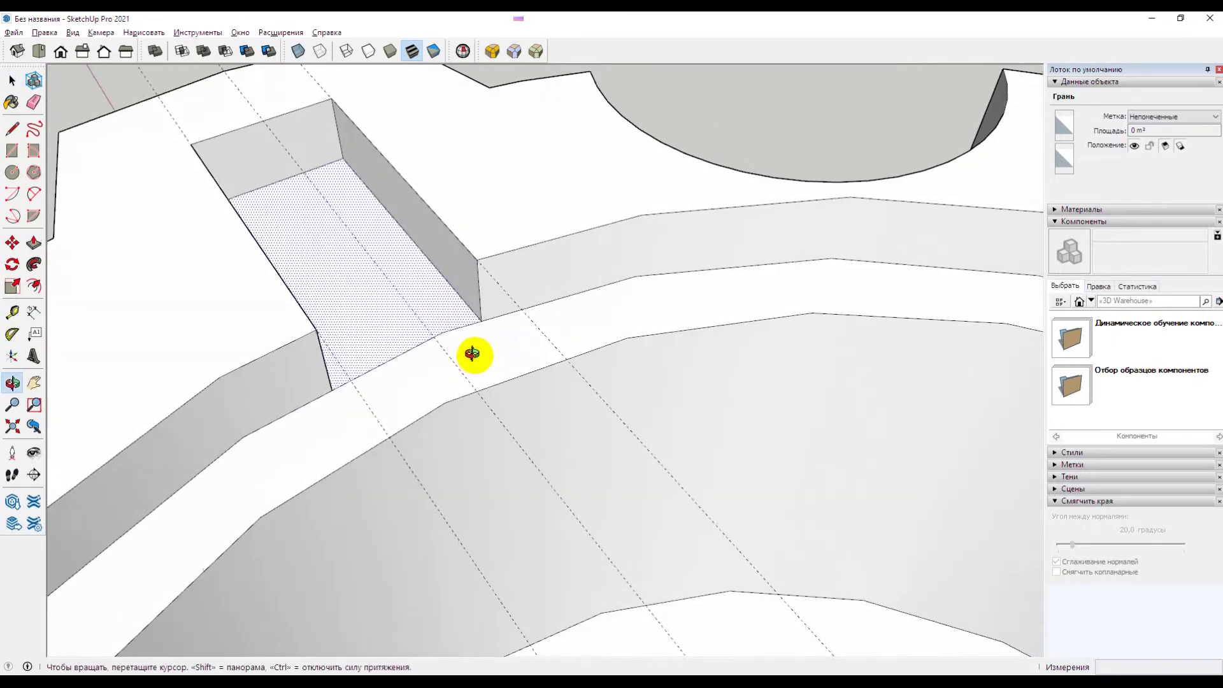
{"action": "left_click", "coordinate": [377, 363]}
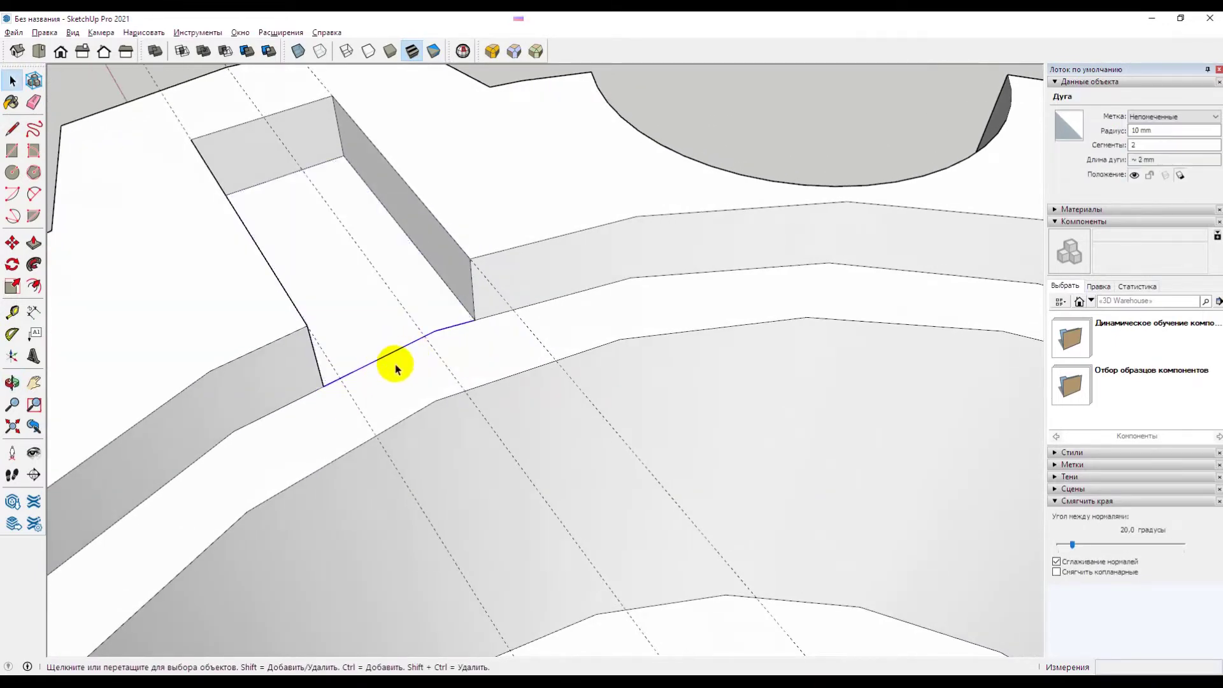
{"action": "left_click", "coordinate": [399, 361]}
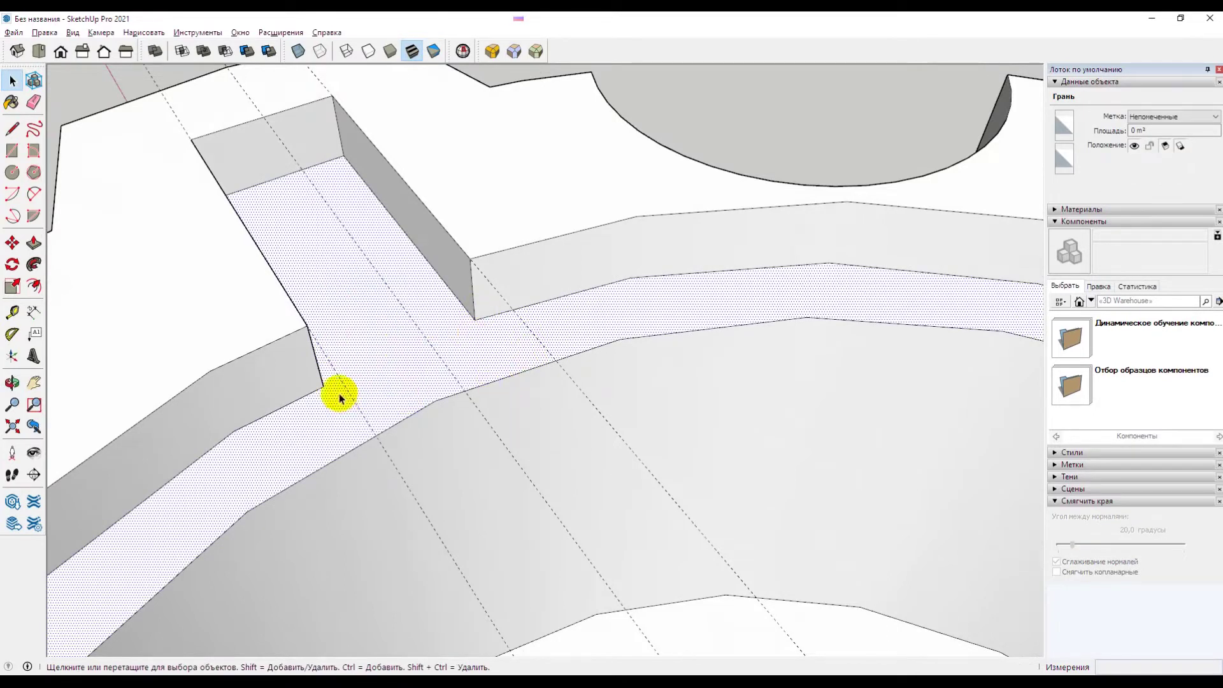
Step: Draw two lines across the slot floor along the ring band edges to split off the band section
{"action": "left_click", "coordinate": [13, 127]}
{"action": "left_click", "coordinate": [473, 316]}
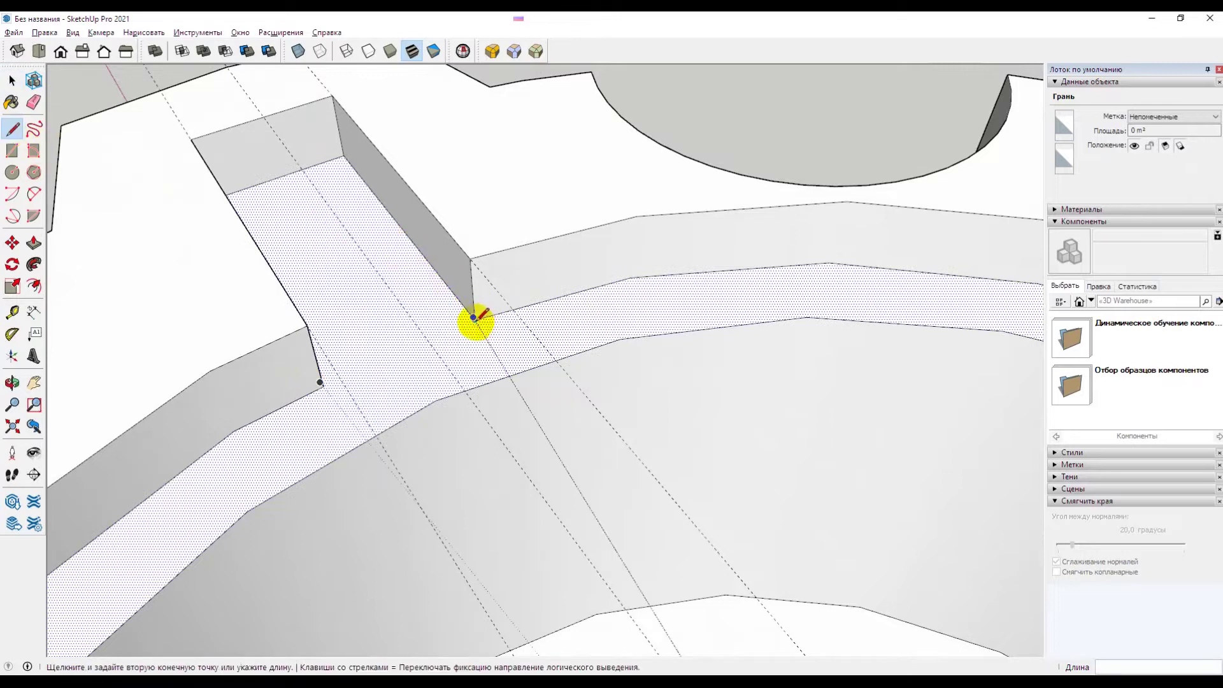
{"action": "left_click", "coordinate": [517, 373]}
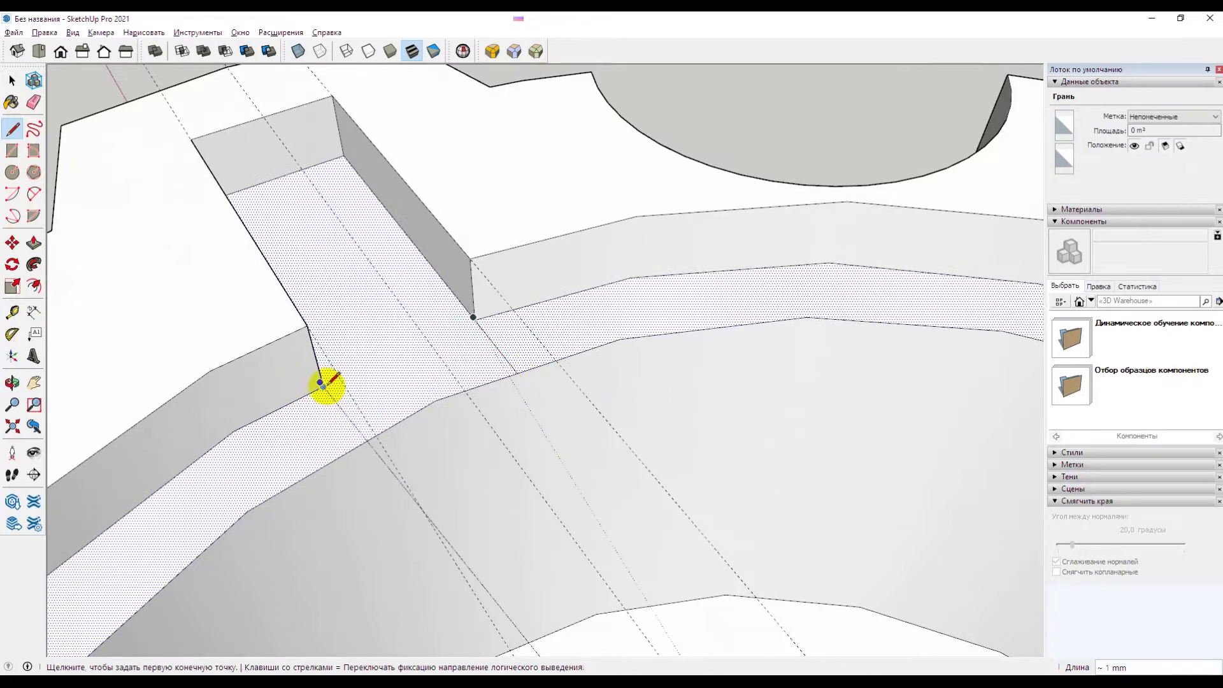
{"action": "middle_click_drag", "start_coordinate": [404, 390], "coordinate": [180, 322]}
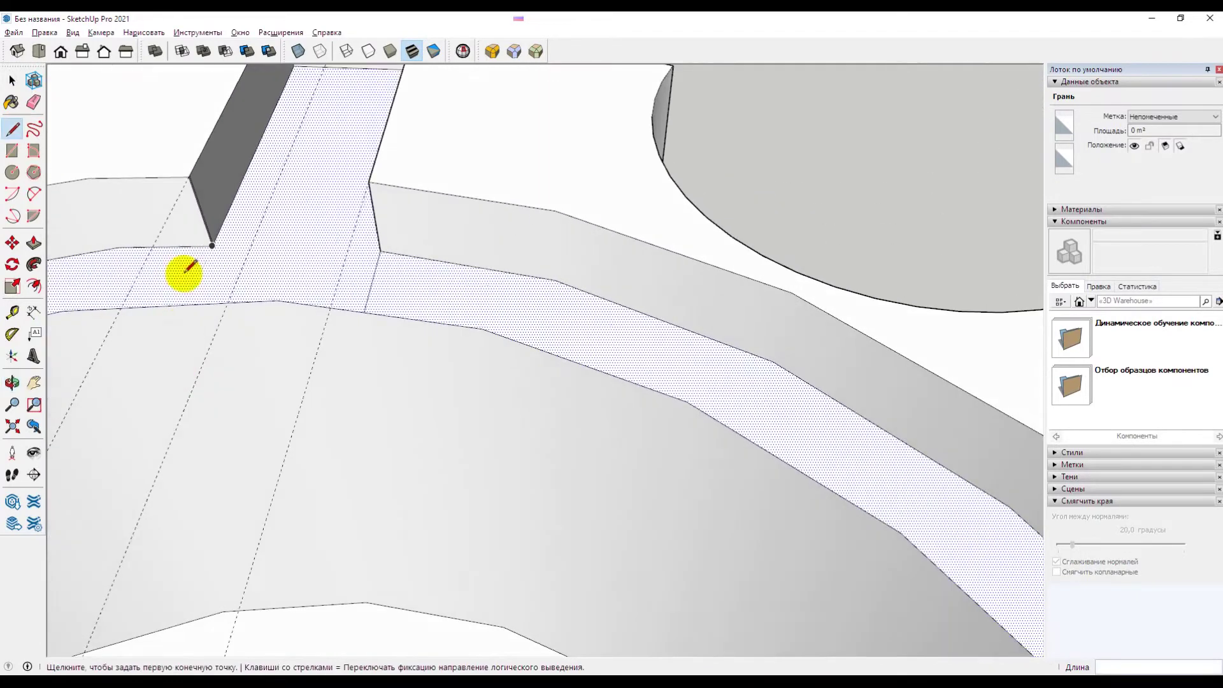
{"action": "left_click", "coordinate": [212, 246]}
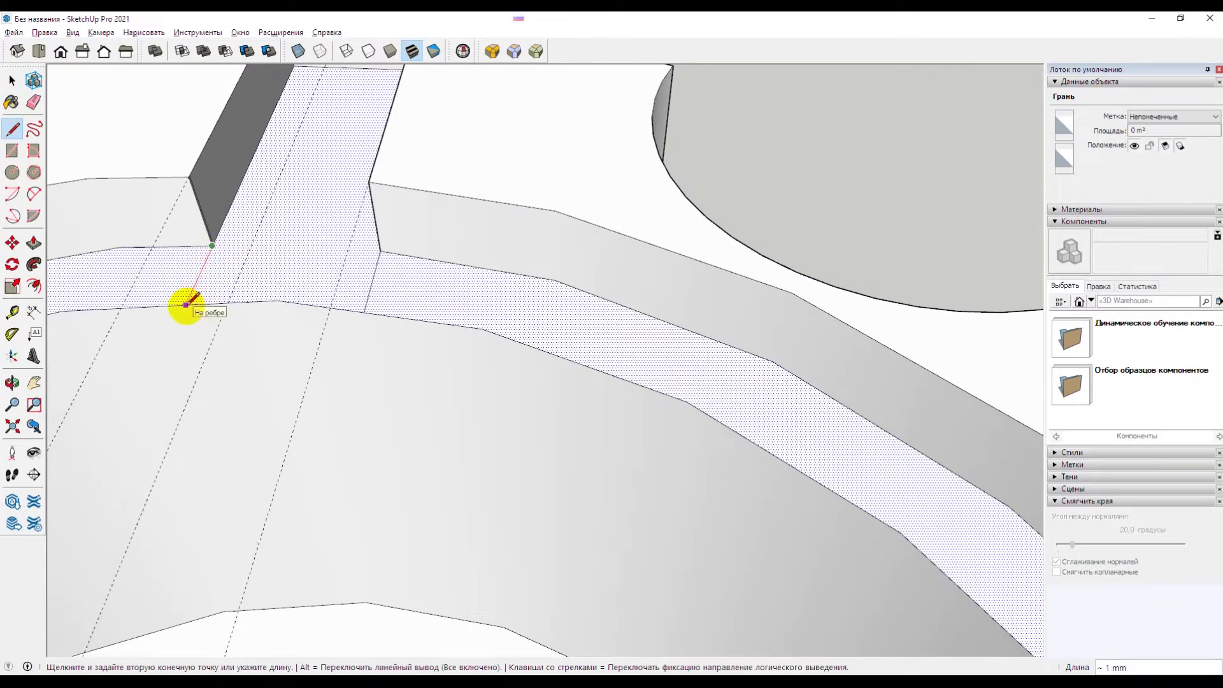
{"action": "left_click", "coordinate": [185, 306]}
{"action": "key", "text": "space"}
Step: Push the split-off band section of the slot floor about 7 mm deeper
{"action": "mouse_move", "coordinate": [240, 286]}
{"action": "middle_mouse_down"}
{"action": "mouse_move", "coordinate": [480, 308]}
{"action": "mouse_move", "coordinate": [355, 389]}
{"action": "mouse_move", "coordinate": [429, 395]}
{"action": "mouse_move", "coordinate": [500, 254]}
{"action": "middle_mouse_up"}
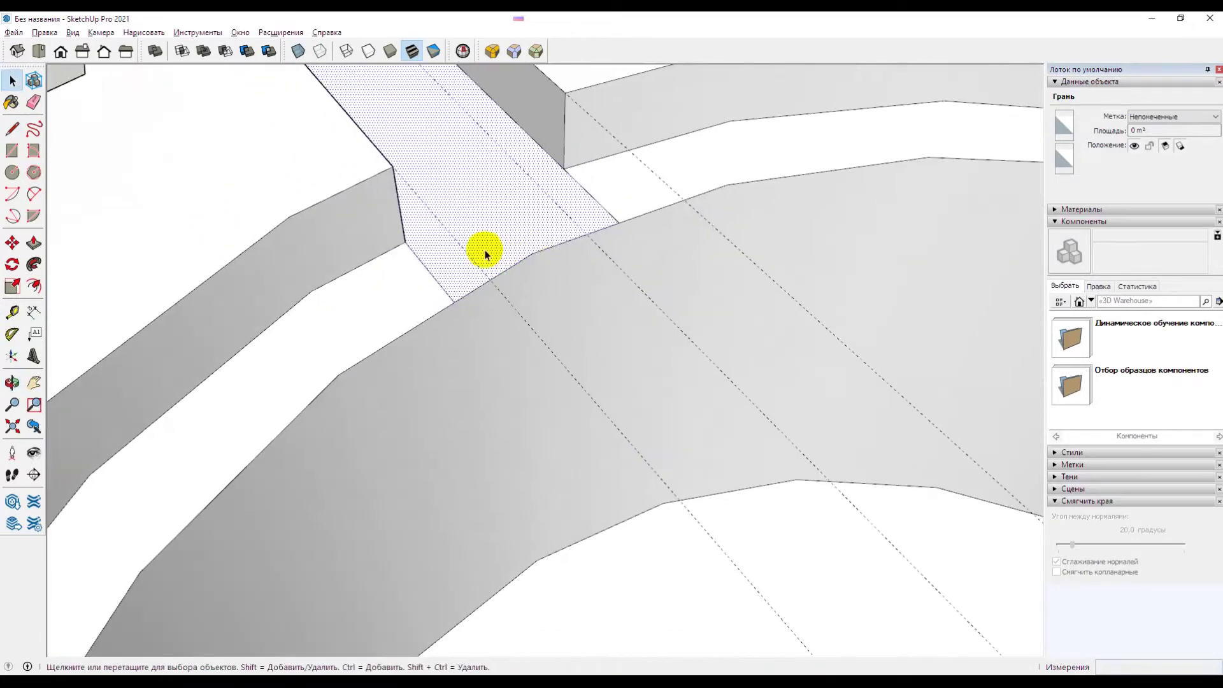
{"action": "scroll", "coordinate": [528, 298], "scroll_direction": "down", "scroll_amount": 2}
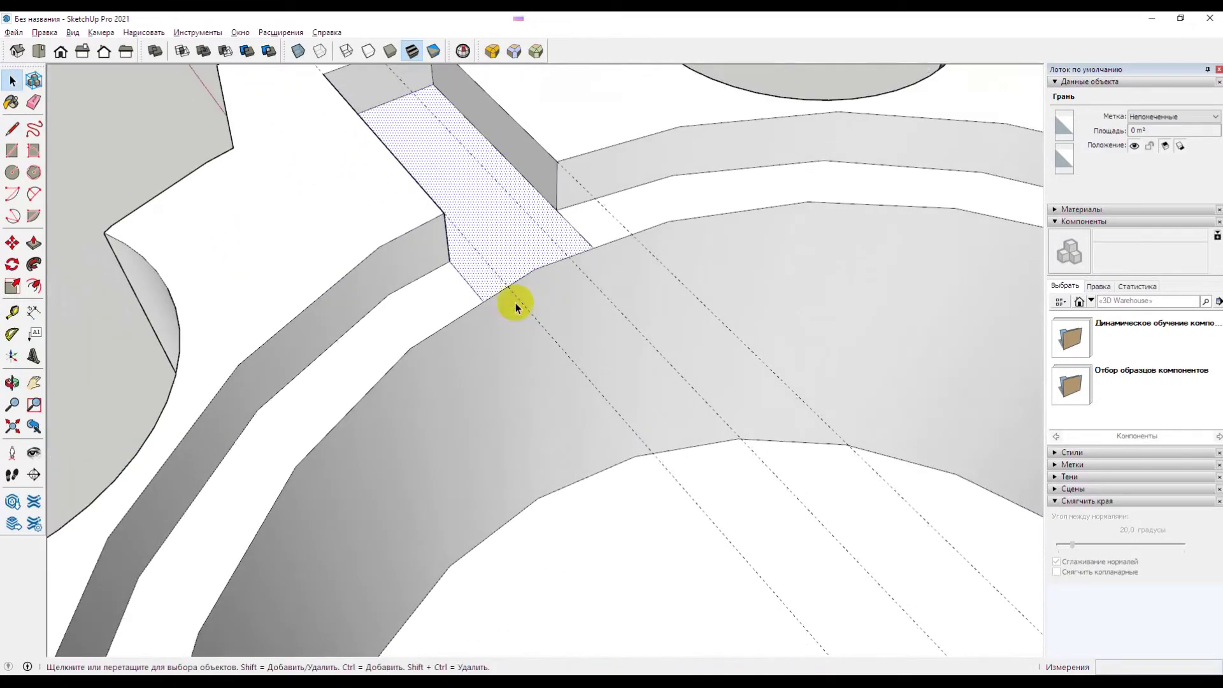
{"action": "key", "text": "p"}
{"action": "left_click", "coordinate": [510, 261]}
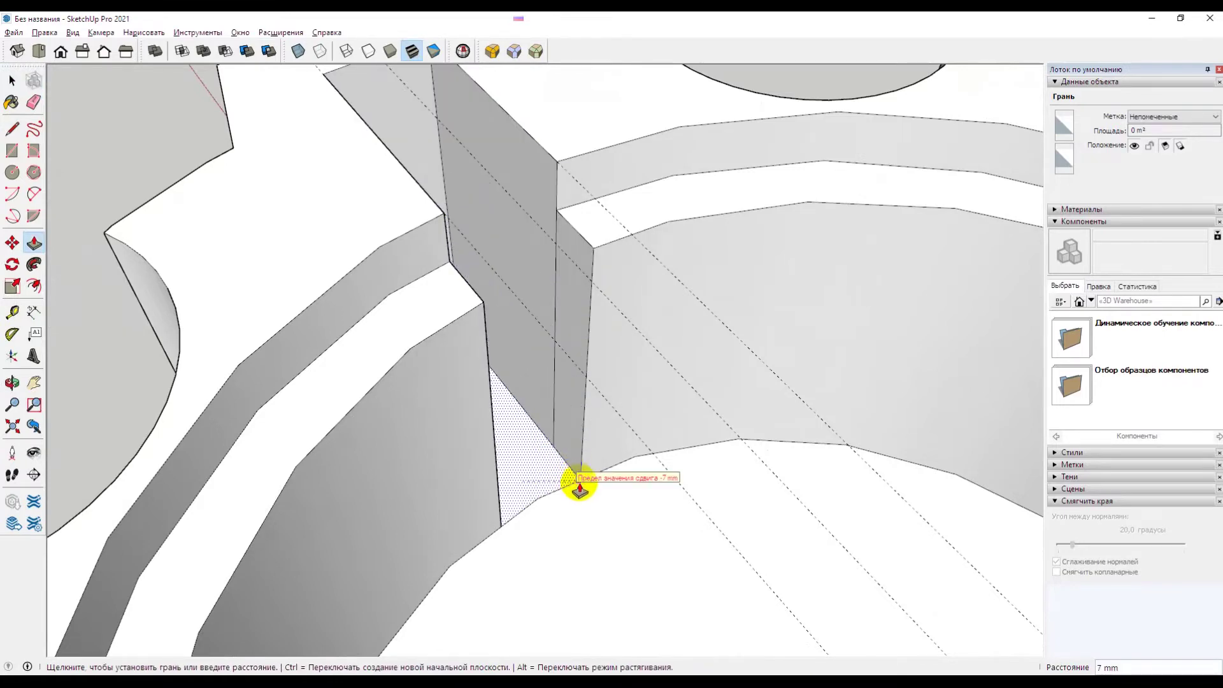
{"action": "mouse_move", "coordinate": [578, 489]}
{"action": "middle_mouse_down"}
{"action": "mouse_move", "coordinate": [614, 415]}
{"action": "mouse_move", "coordinate": [491, 395]}
{"action": "mouse_move", "coordinate": [839, 624]}
{"action": "mouse_move", "coordinate": [633, 369]}
{"action": "mouse_move", "coordinate": [409, 308]}
{"action": "mouse_move", "coordinate": [450, 333]}
{"action": "mouse_move", "coordinate": [460, 316]}
{"action": "middle_mouse_up"}
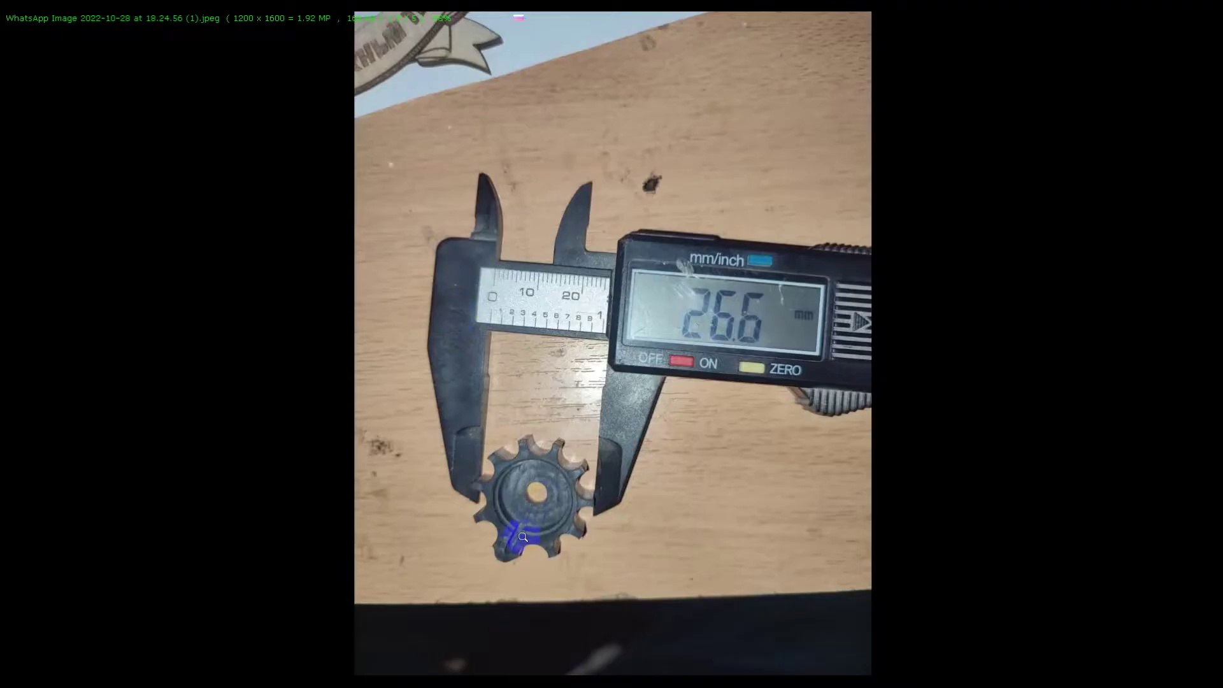
{"action": "left_click_drag", "start_coordinate": [528, 539], "coordinate": [484, 541]}
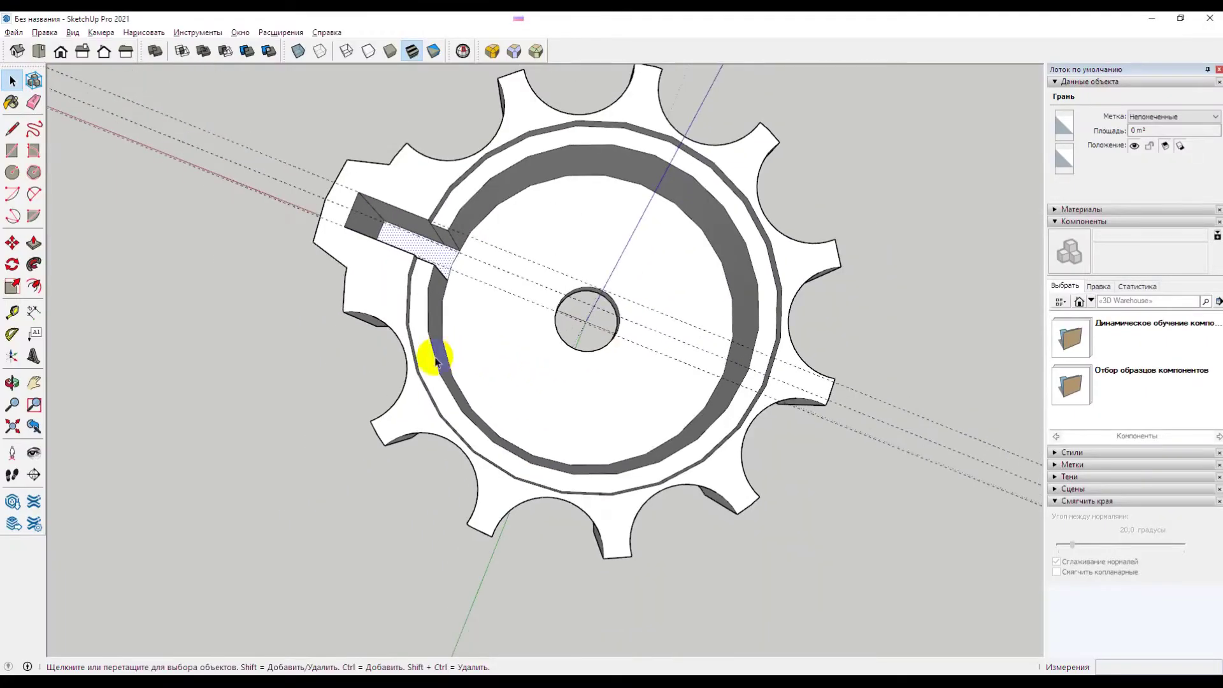
{"action": "mouse_move", "coordinate": [435, 361]}
{"action": "middle_mouse_down"}
{"action": "mouse_move", "coordinate": [546, 350]}
{"action": "mouse_move", "coordinate": [742, 259]}
{"action": "middle_mouse_up"}
{"action": "mouse_move", "coordinate": [396, 415]}
{"action": "middle_mouse_down"}
{"action": "mouse_move", "coordinate": [451, 379]}
{"action": "mouse_move", "coordinate": [633, 363]}
{"action": "mouse_move", "coordinate": [621, 387]}
{"action": "middle_mouse_up"}
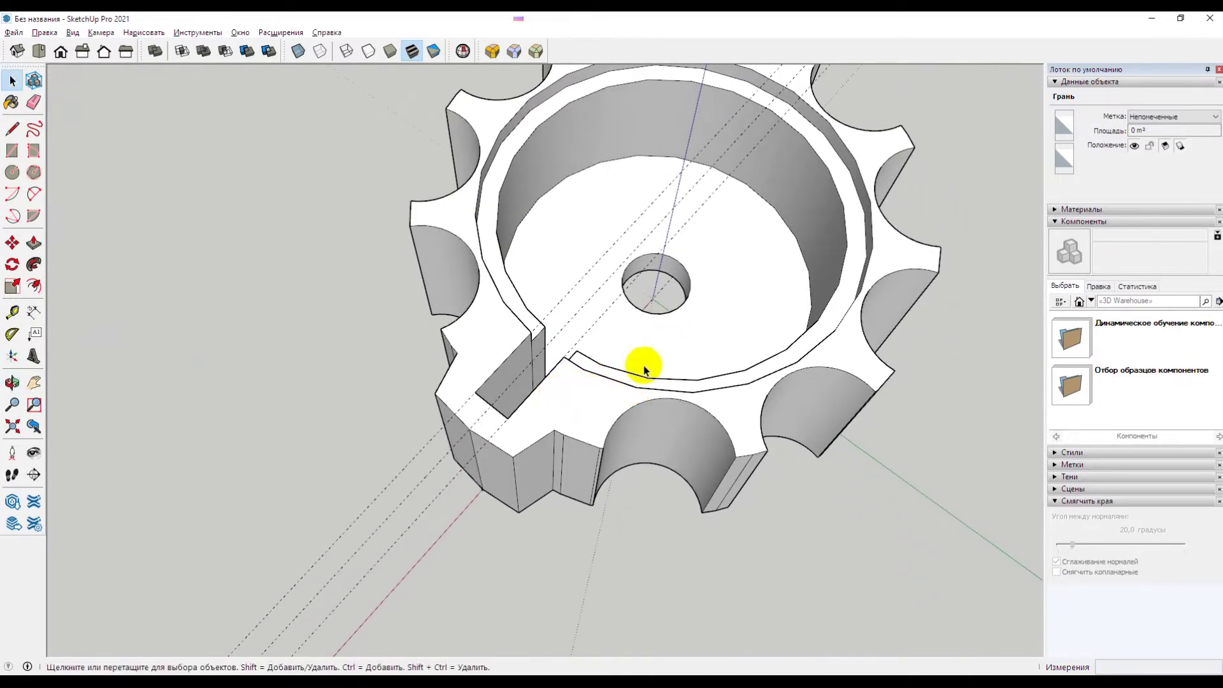
{"action": "scroll", "coordinate": [643, 368], "scroll_direction": "down", "scroll_amount": 2}
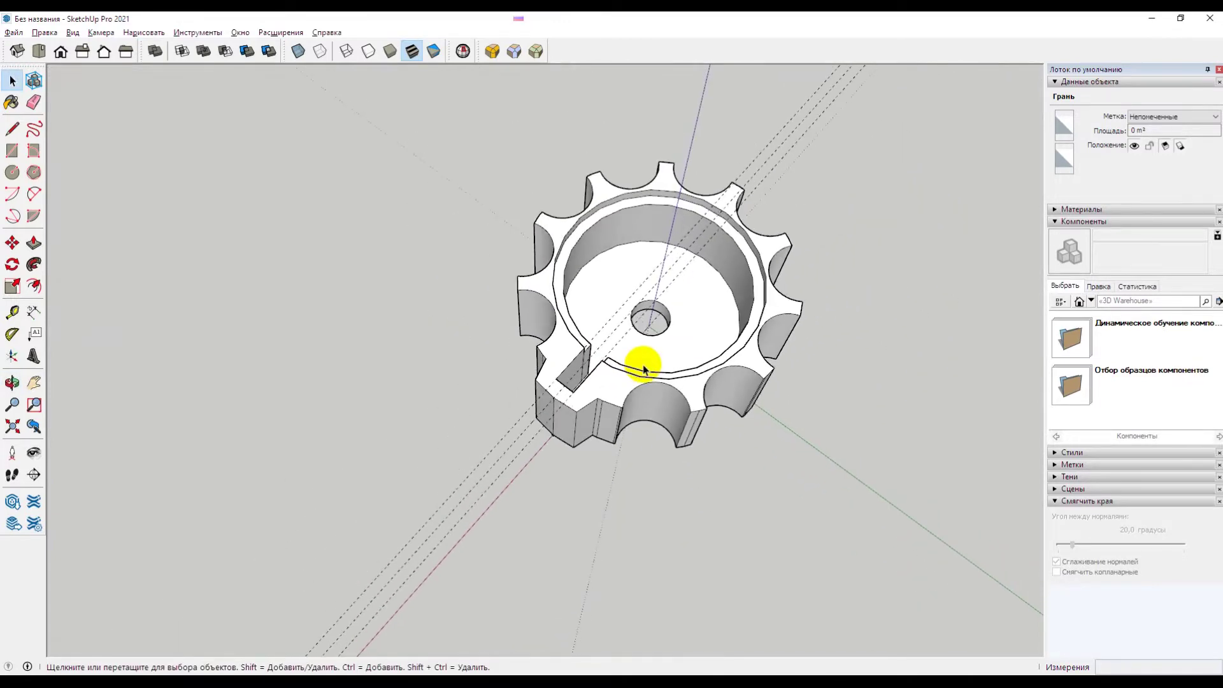
{"action": "mouse_move", "coordinate": [732, 346]}
{"action": "middle_mouse_down"}
{"action": "mouse_move", "coordinate": [667, 431]}
{"action": "mouse_move", "coordinate": [636, 273]}
{"action": "mouse_move", "coordinate": [649, 415]}
{"action": "mouse_move", "coordinate": [675, 308]}
{"action": "mouse_move", "coordinate": [644, 445]}
{"action": "mouse_move", "coordinate": [622, 308]}
{"action": "mouse_move", "coordinate": [652, 450]}
{"action": "mouse_move", "coordinate": [641, 382]}
{"action": "mouse_move", "coordinate": [717, 409]}
{"action": "mouse_move", "coordinate": [618, 363]}
{"action": "mouse_move", "coordinate": [706, 451]}
{"action": "mouse_move", "coordinate": [704, 518]}
{"action": "mouse_move", "coordinate": [690, 422]}
{"action": "middle_mouse_up"}
{"action": "scroll", "coordinate": [690, 349], "scroll_direction": "up", "scroll_amount": 2}
{"action": "scroll", "coordinate": [689, 349], "scroll_direction": "up", "scroll_amount": 3}
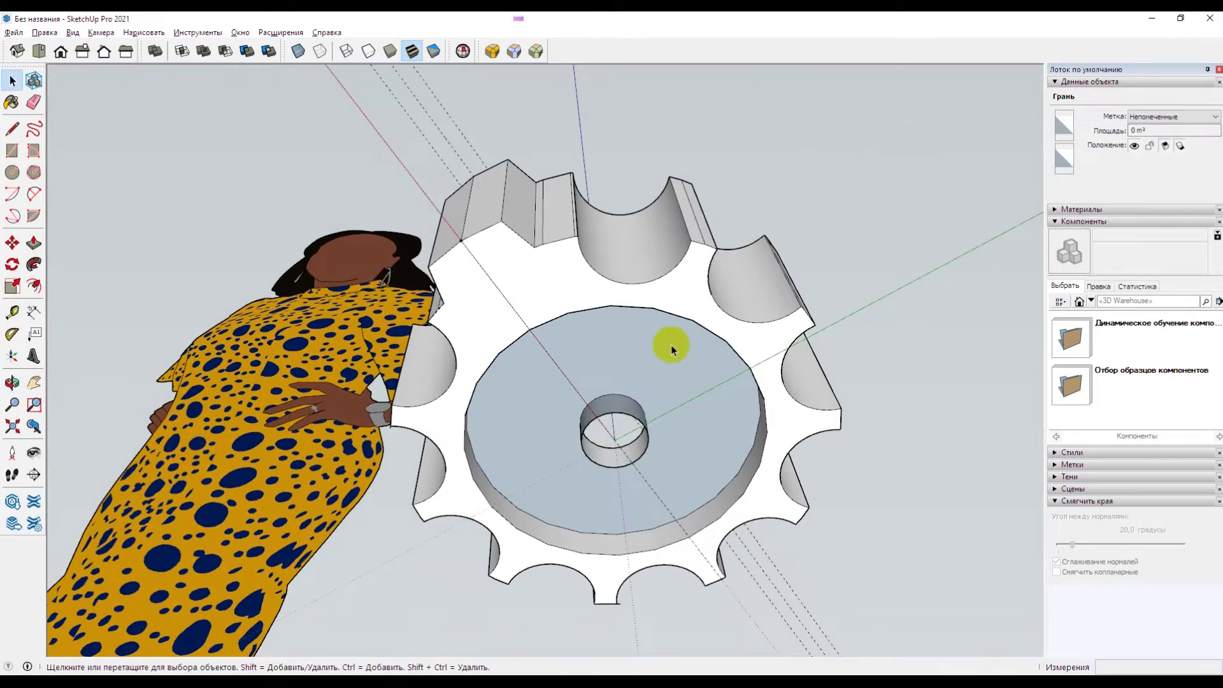
Step: Draw helper lines across the gear's underside face, then delete them
{"action": "mouse_move", "coordinate": [599, 427]}
{"action": "middle_mouse_down"}
{"action": "mouse_move", "coordinate": [622, 431]}
{"action": "mouse_move", "coordinate": [593, 382]}
{"action": "middle_mouse_up"}
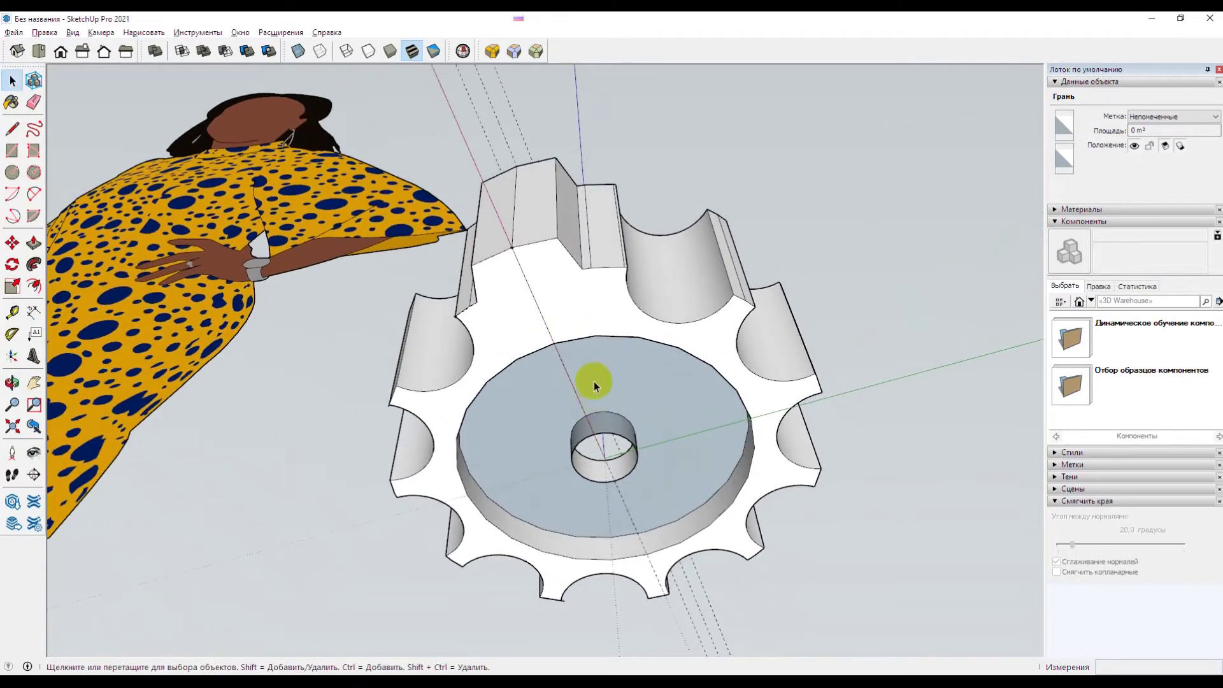
{"action": "left_click", "coordinate": [14, 130]}
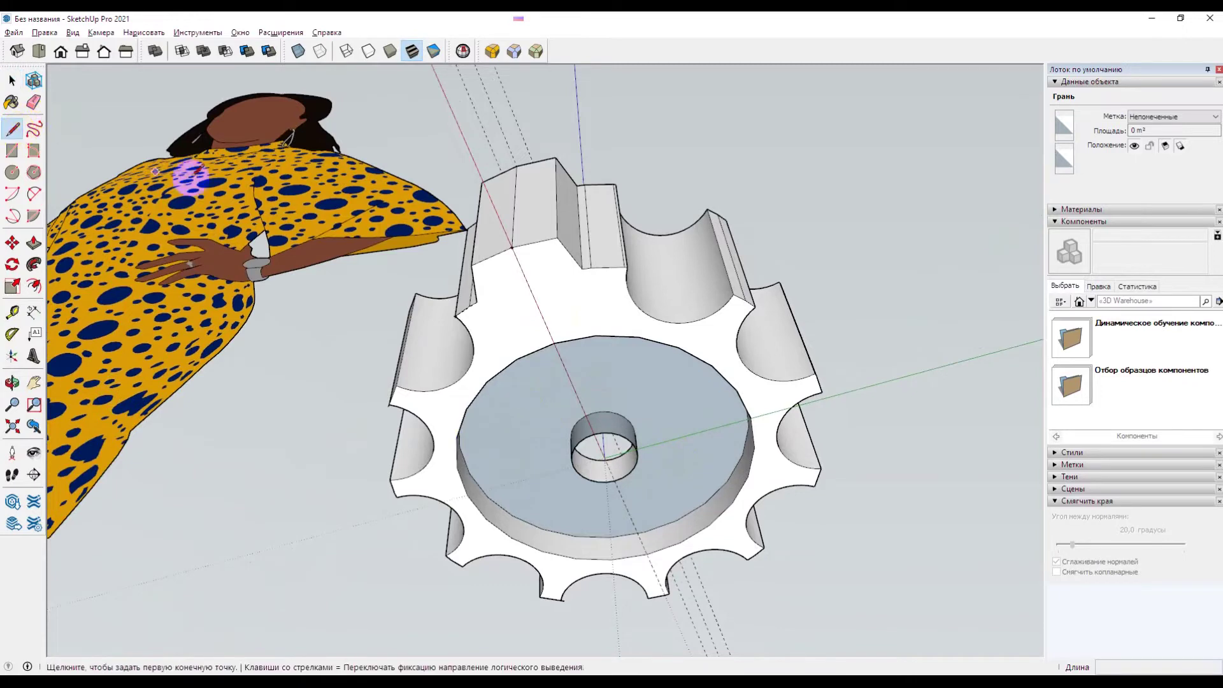
{"action": "scroll", "coordinate": [602, 411], "scroll_direction": "up", "scroll_amount": 2}
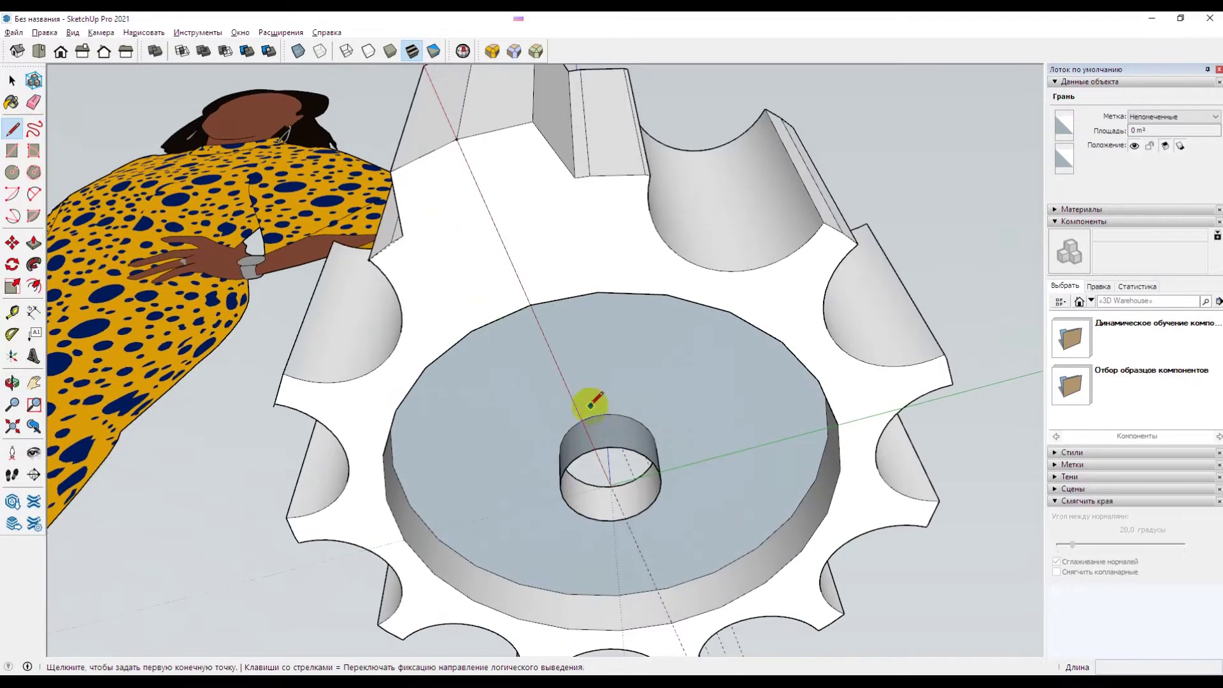
{"action": "left_click", "coordinate": [530, 305]}
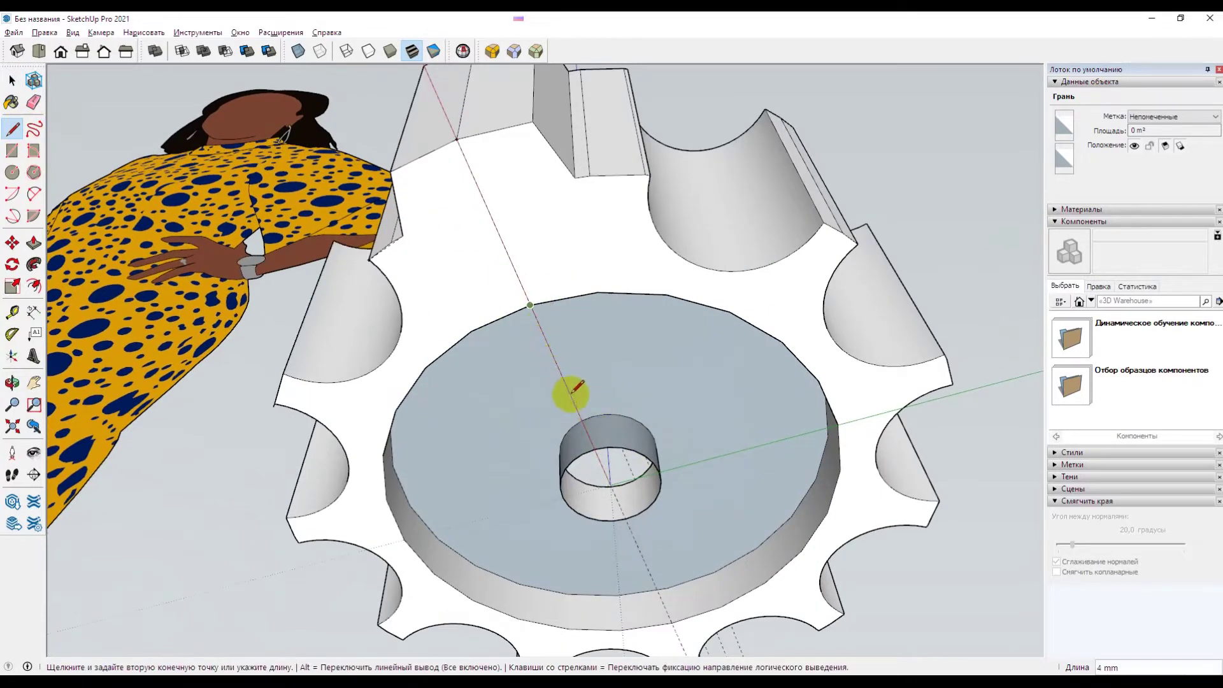
{"action": "left_click", "coordinate": [597, 448]}
{"action": "mouse_move", "coordinate": [560, 415]}
{"action": "middle_mouse_down"}
{"action": "mouse_move", "coordinate": [519, 395]}
{"action": "mouse_move", "coordinate": [404, 405]}
{"action": "mouse_move", "coordinate": [594, 382]}
{"action": "mouse_move", "coordinate": [704, 333]}
{"action": "middle_mouse_up"}
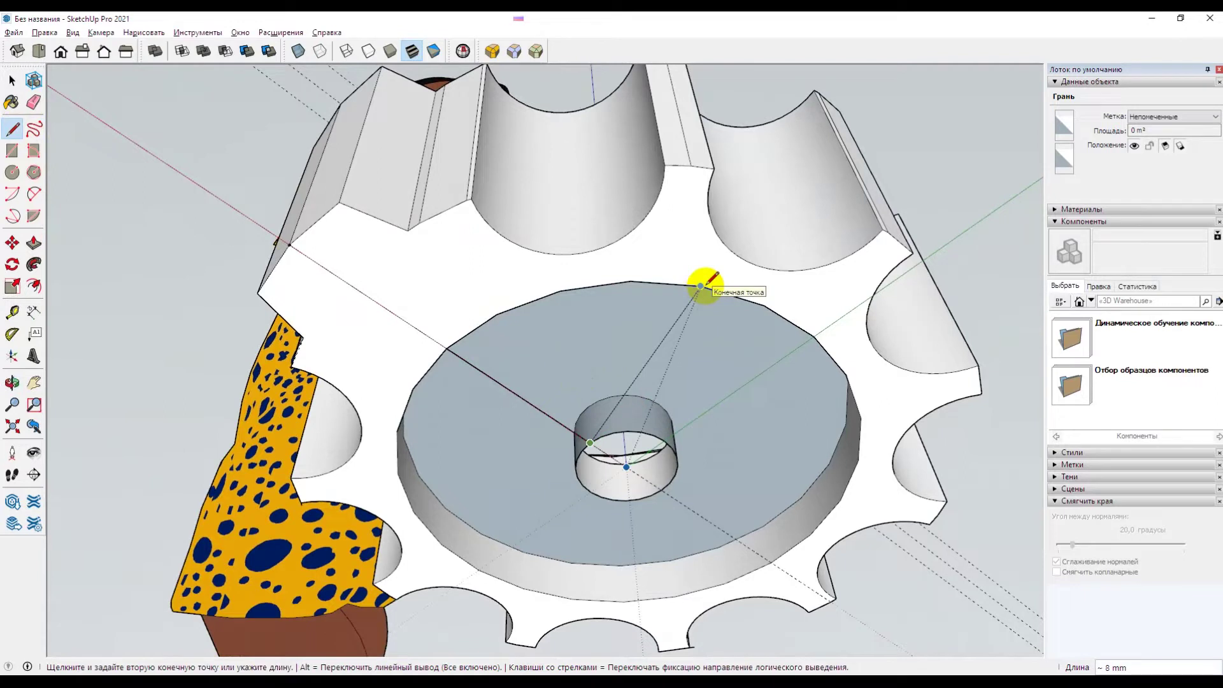
{"action": "left_click", "coordinate": [701, 286]}
{"action": "key", "text": "space"}
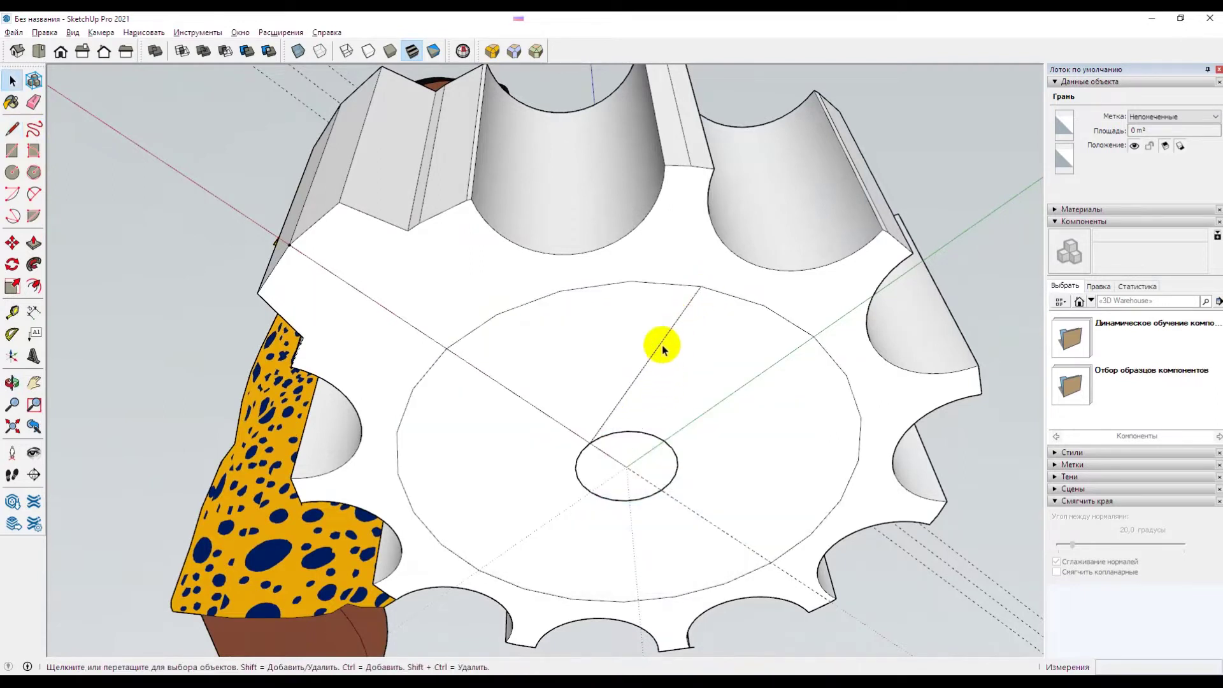
{"action": "key", "text": "Delete"}
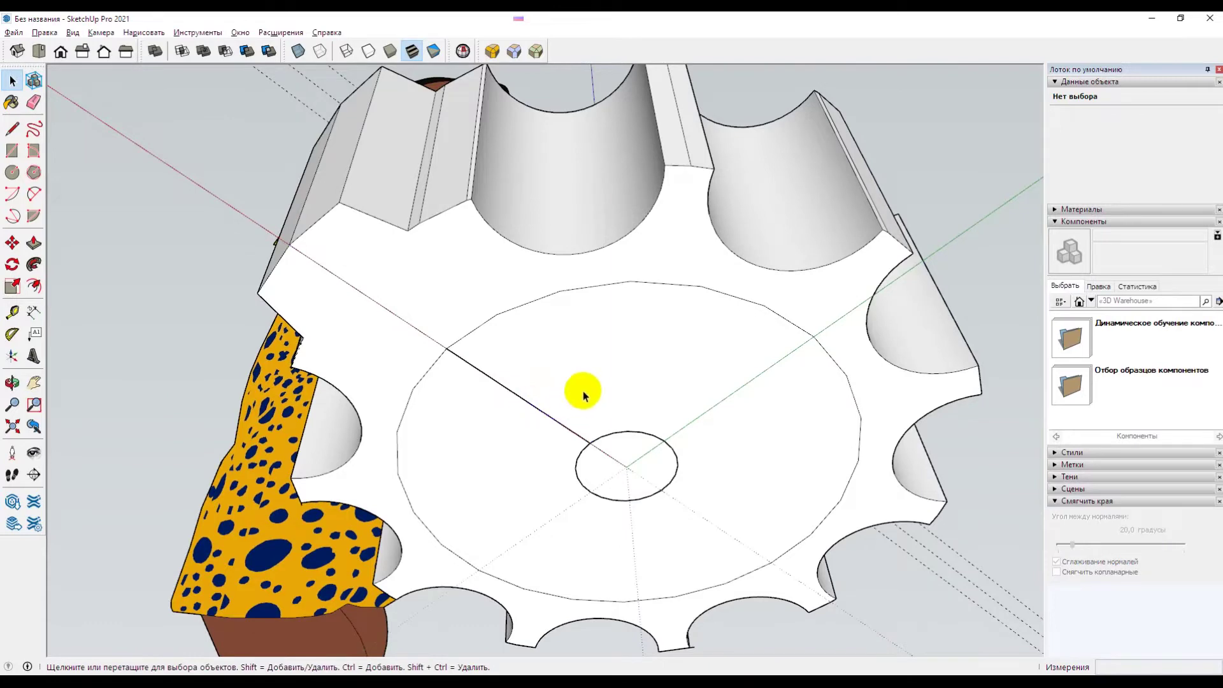
{"action": "left_click", "coordinate": [534, 407]}
{"action": "key", "text": "Delete"}
Step: Select the large circular underside face and inspect the gear from several angles
{"action": "mouse_move", "coordinate": [578, 349]}
{"action": "middle_mouse_down"}
{"action": "mouse_move", "coordinate": [629, 419]}
{"action": "mouse_move", "coordinate": [723, 395]}
{"action": "middle_mouse_up"}
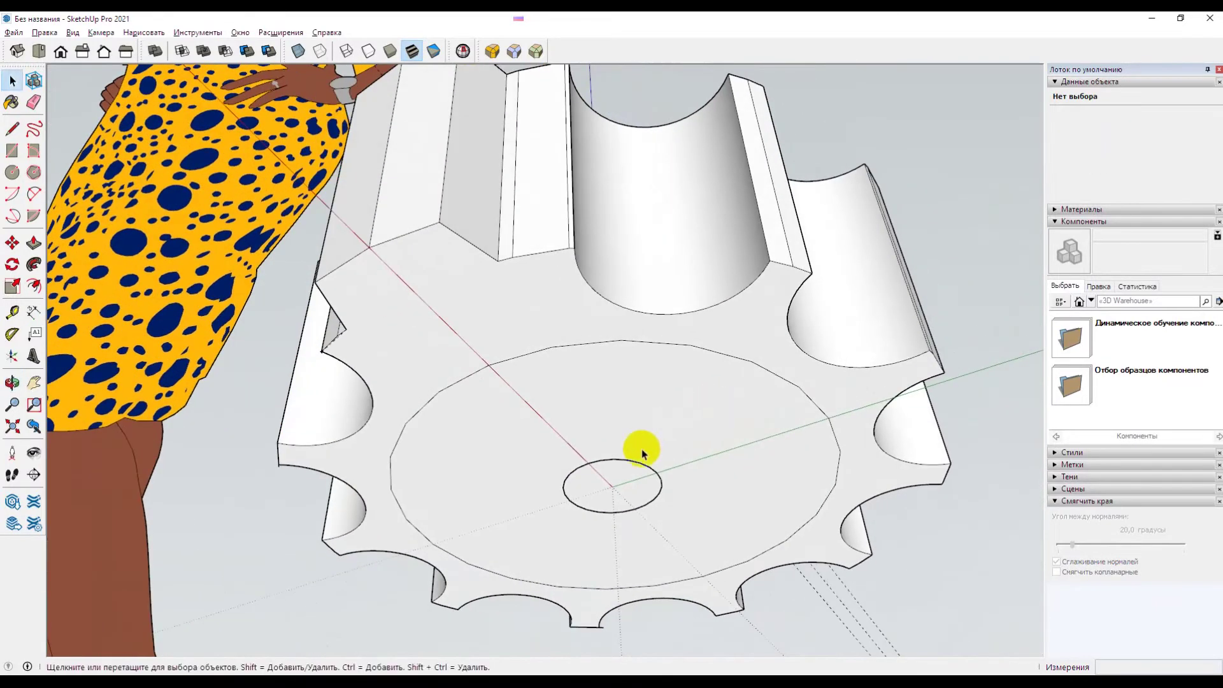
{"action": "left_click", "coordinate": [626, 475]}
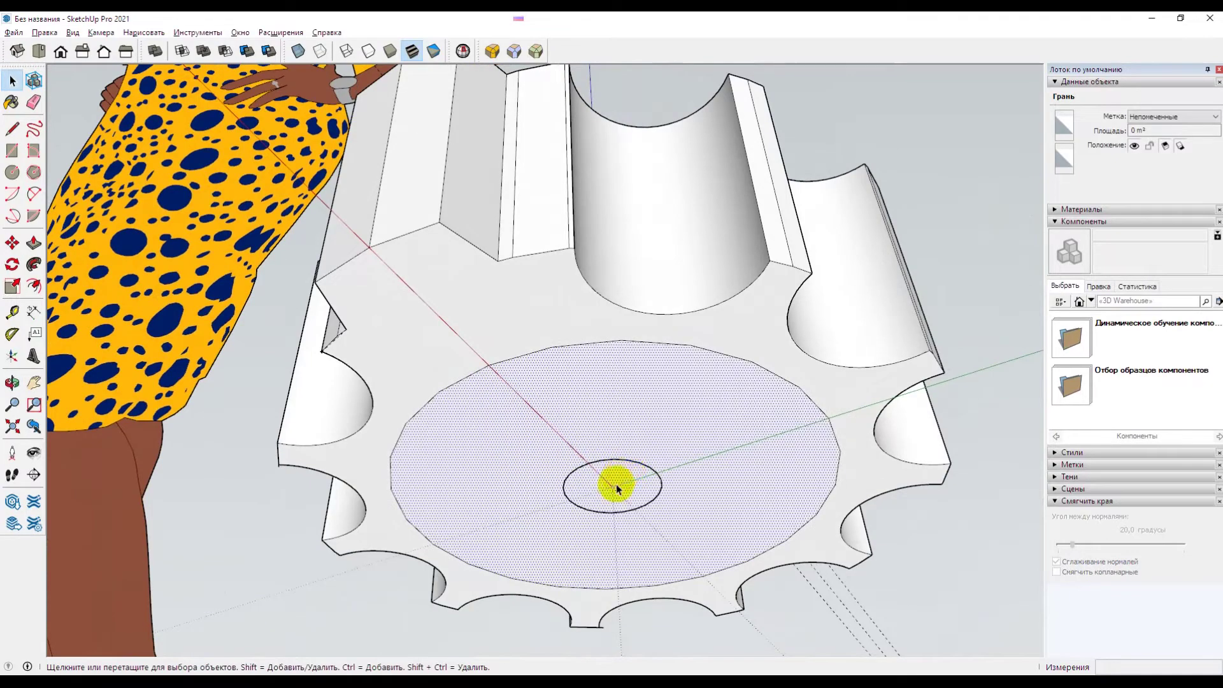
{"action": "middle_click_drag", "start_coordinate": [621, 480], "coordinate": [635, 471]}
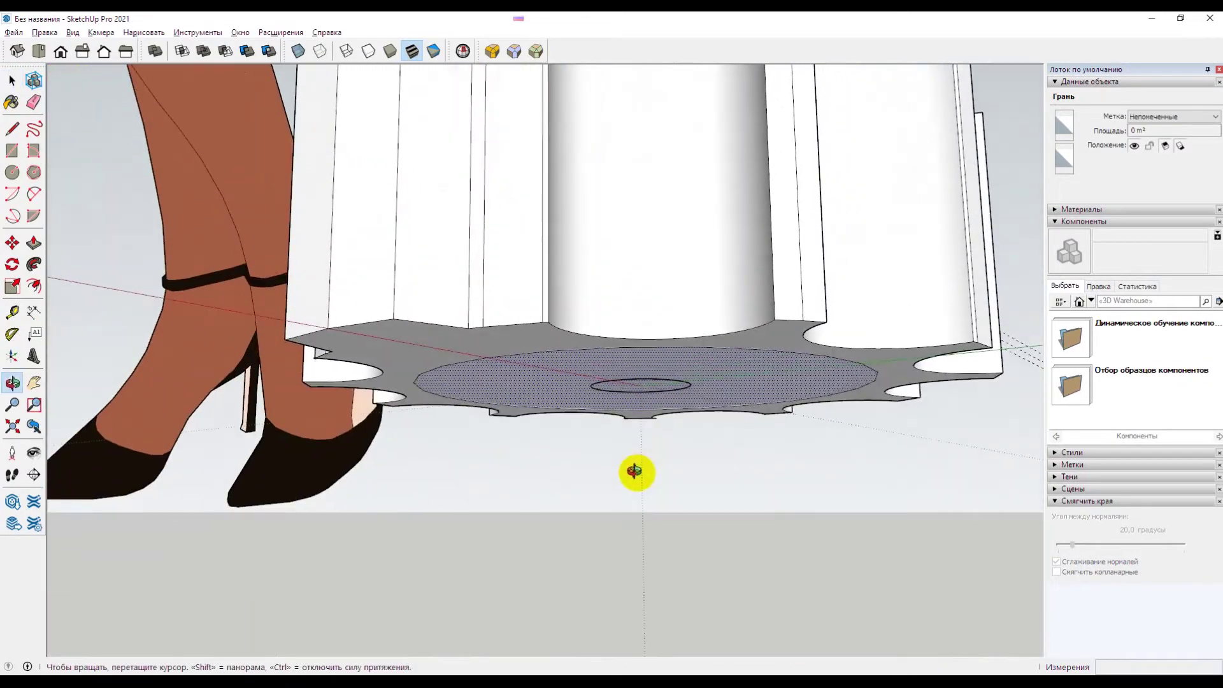
{"action": "middle_click_drag", "start_coordinate": [669, 115], "coordinate": [630, 455]}
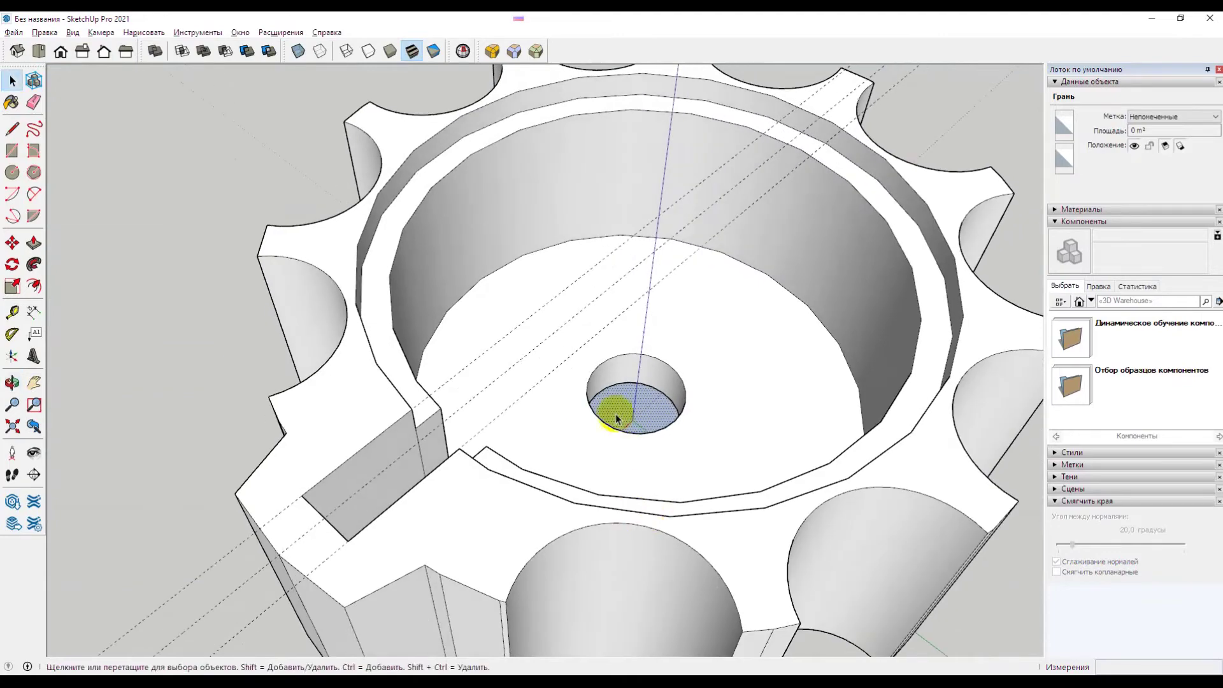
{"action": "mouse_move", "coordinate": [639, 535]}
{"action": "middle_mouse_down"}
{"action": "mouse_move", "coordinate": [609, 505]}
{"action": "mouse_move", "coordinate": [612, 333]}
{"action": "middle_mouse_up"}
{"action": "mouse_move", "coordinate": [612, 486]}
{"action": "middle_mouse_down"}
{"action": "mouse_move", "coordinate": [606, 333]}
{"action": "mouse_move", "coordinate": [638, 433]}
{"action": "mouse_move", "coordinate": [633, 363]}
{"action": "mouse_move", "coordinate": [628, 404]}
{"action": "middle_mouse_up"}
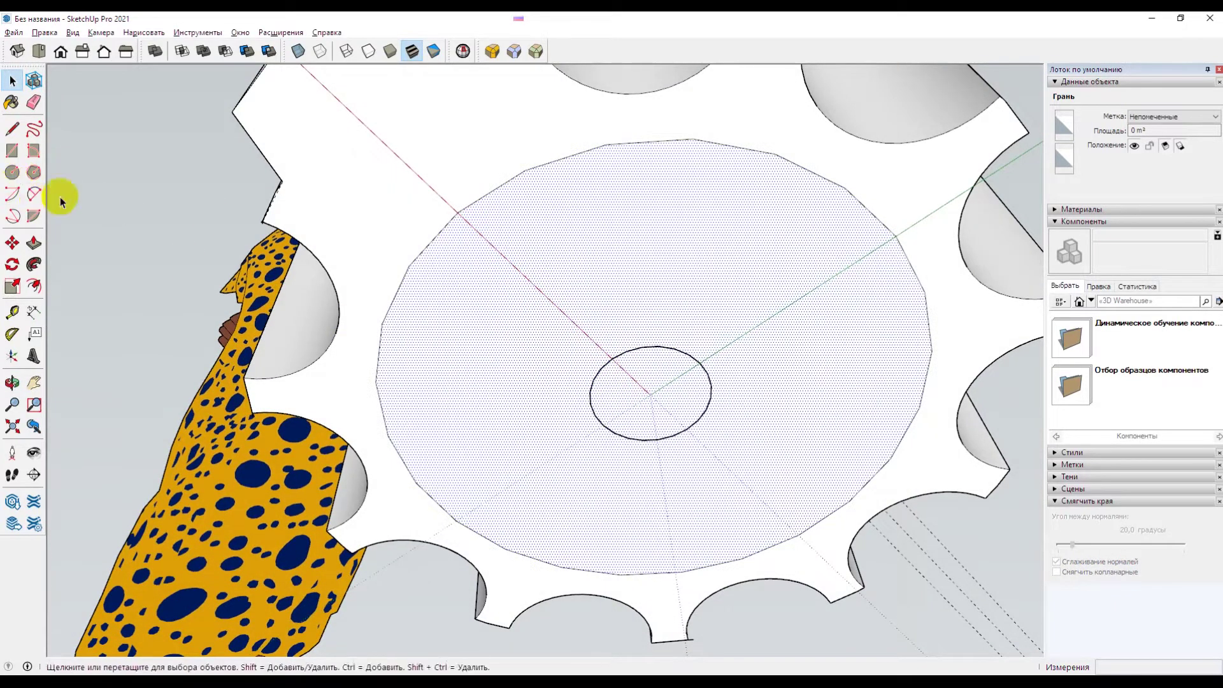
Step: Draw a circle at the gear's centre and push it through to open the central hole
{"action": "left_click", "coordinate": [14, 173]}
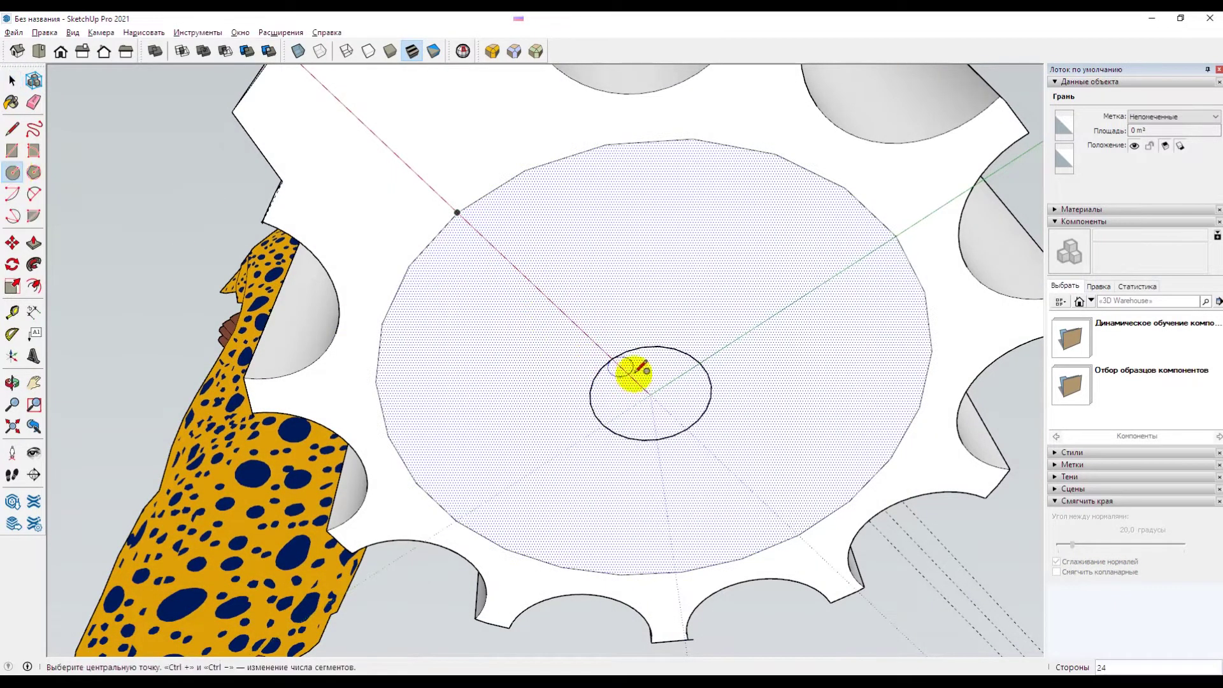
{"action": "left_click", "coordinate": [650, 395]}
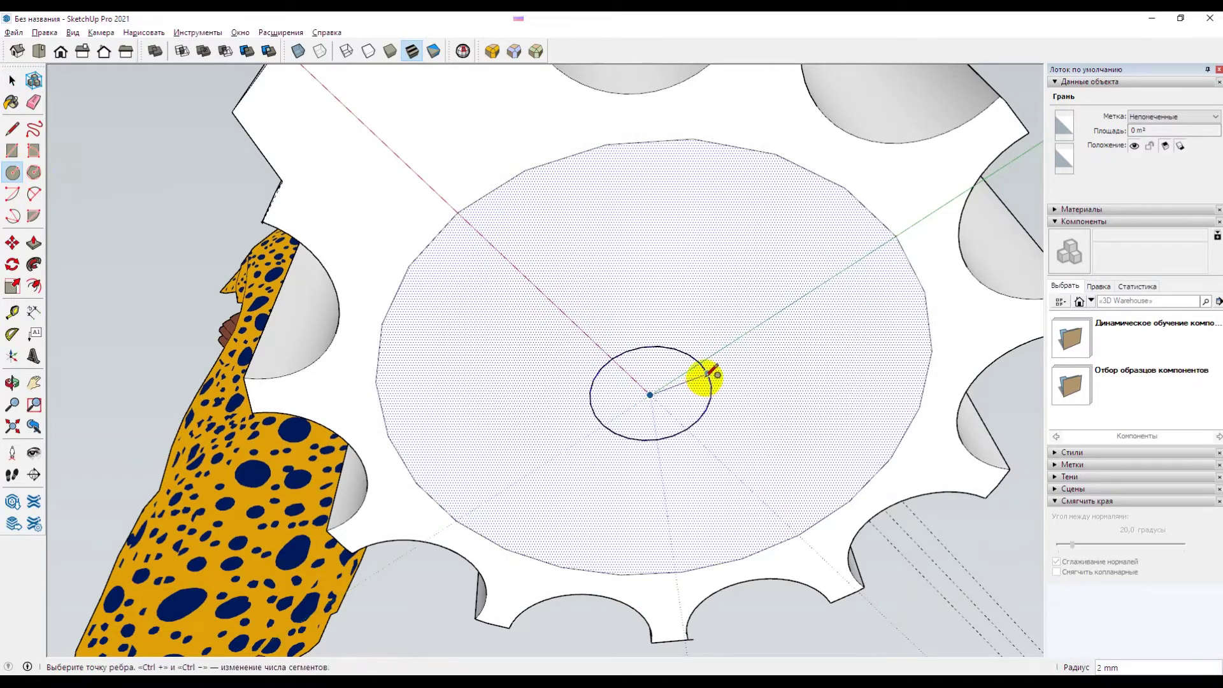
{"action": "left_click", "coordinate": [710, 373]}
{"action": "key", "text": "space"}
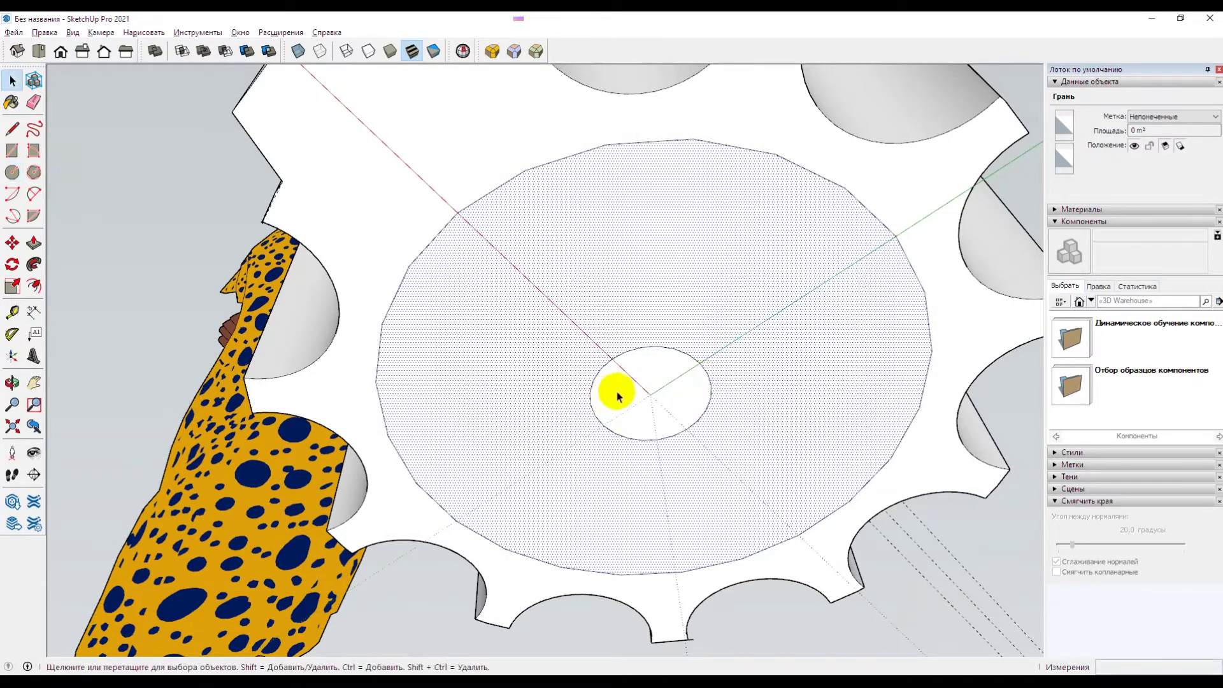
{"action": "left_click", "coordinate": [625, 390]}
{"action": "key", "text": "p"}
{"action": "left_click_drag", "start_coordinate": [644, 388], "coordinate": [674, 384]}
{"action": "key", "text": "space"}
Step: Review the gear from below and above, then check the reference photo and return
{"action": "mouse_move", "coordinate": [651, 298]}
{"action": "middle_mouse_down"}
{"action": "mouse_move", "coordinate": [650, 399]}
{"action": "mouse_move", "coordinate": [576, 344]}
{"action": "middle_mouse_up"}
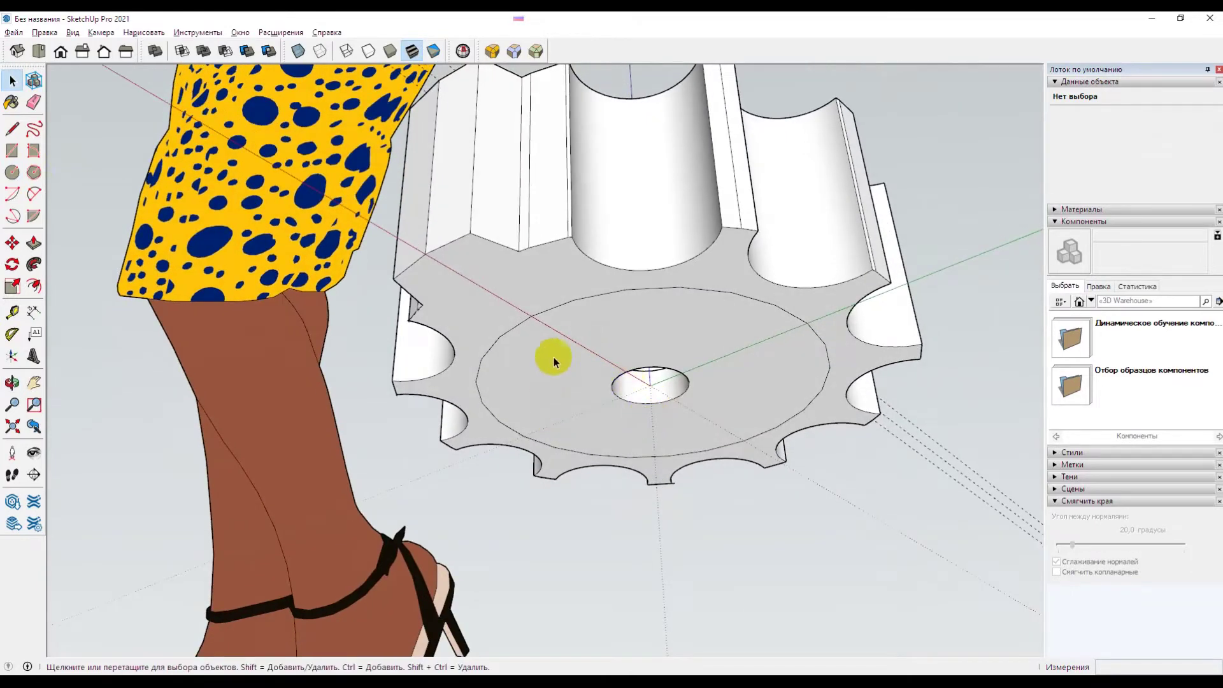
{"action": "middle_click_drag", "start_coordinate": [569, 399], "coordinate": [450, 388]}
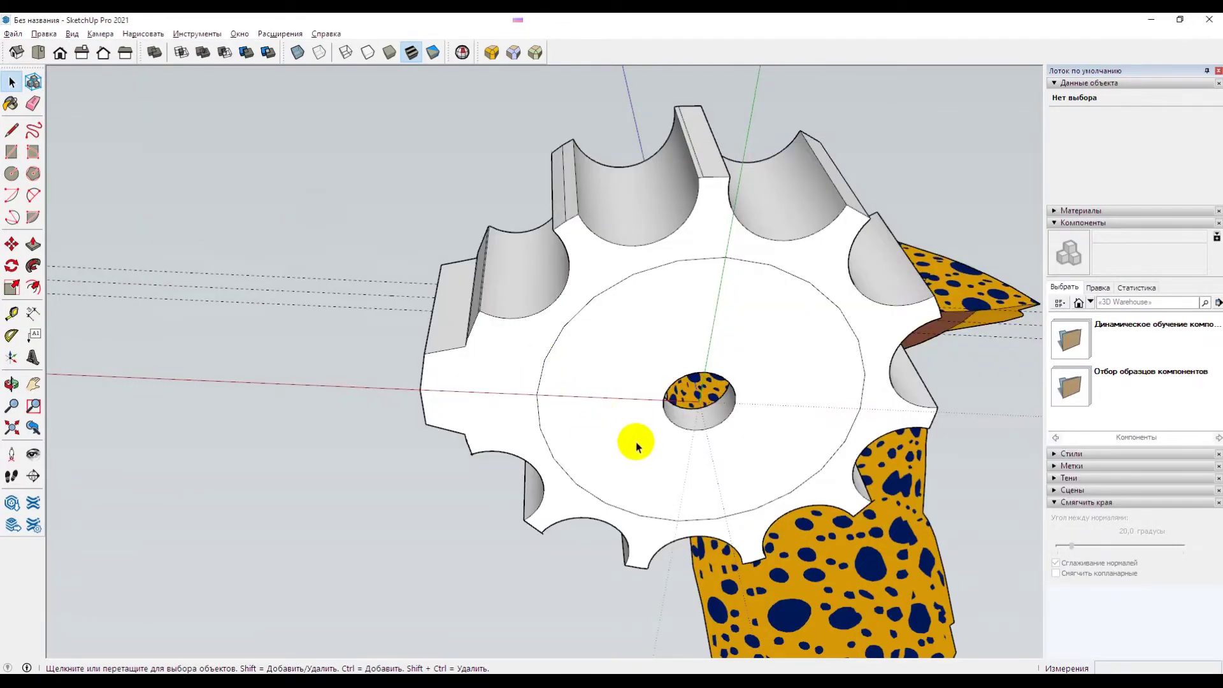
{"action": "key", "text": "alt+Tab"}
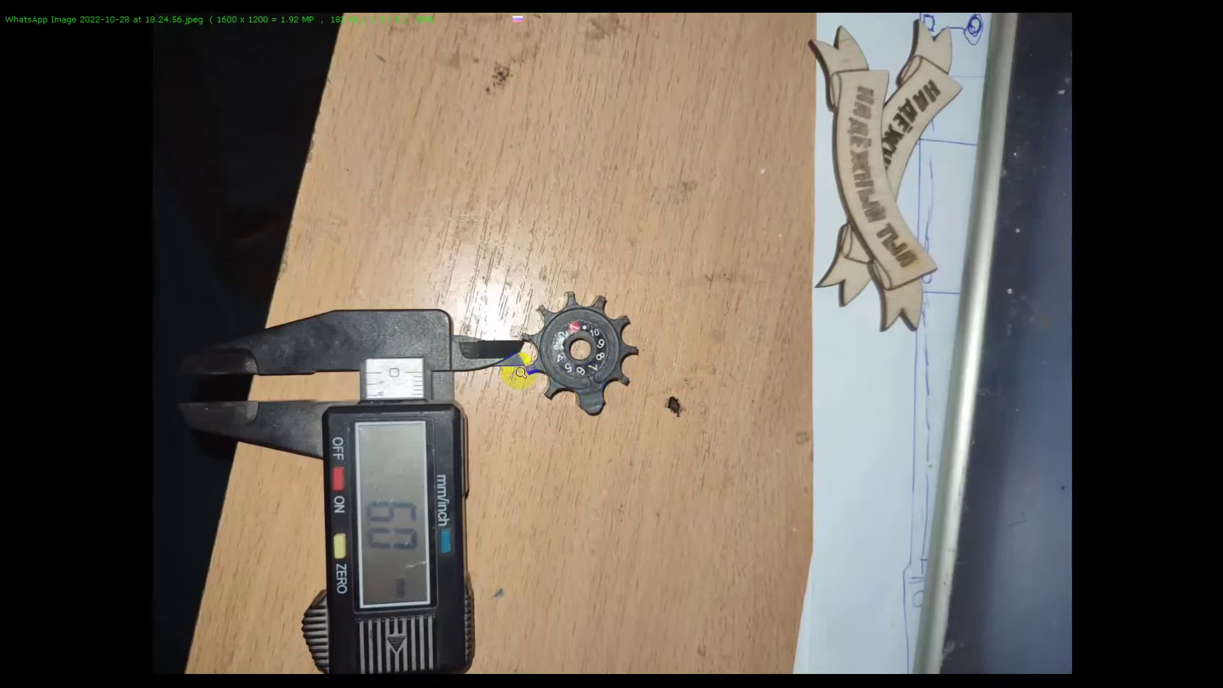
{"action": "key", "text": "alt+Tab"}
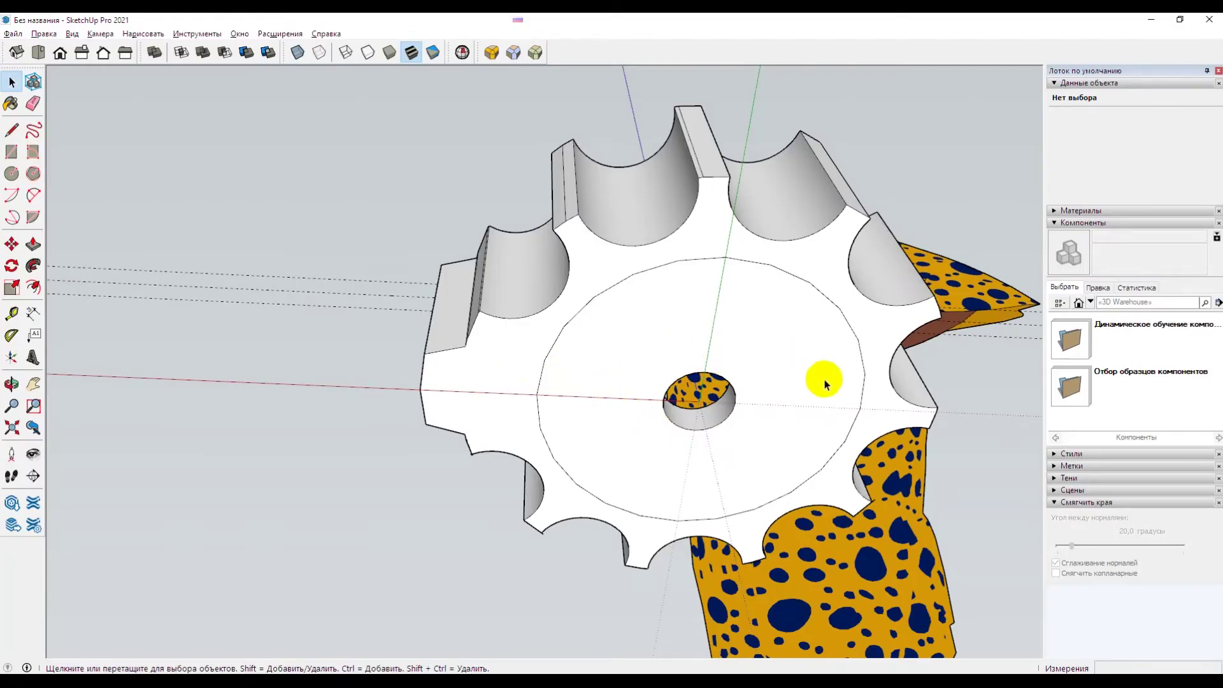
Step: Draw a 5 mm radius circle centred on the origin in the central hole
{"action": "middle_click_drag", "start_coordinate": [813, 380], "coordinate": [814, 319]}
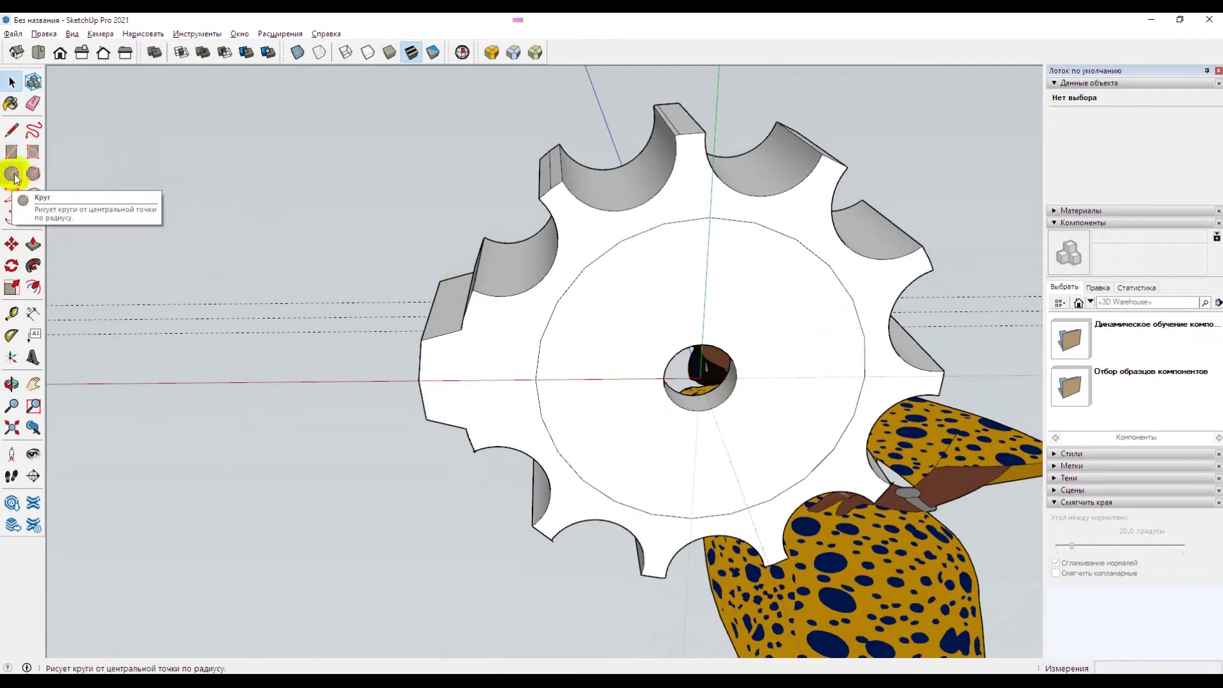
{"action": "left_click", "coordinate": [13, 175]}
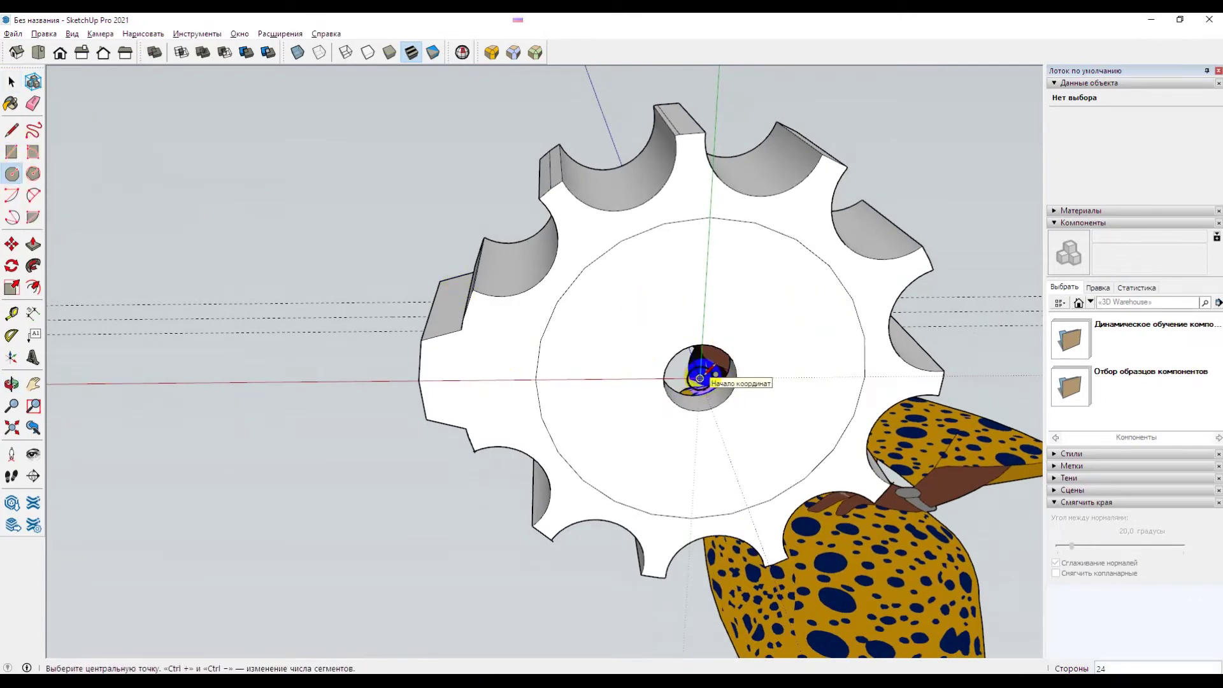
{"action": "left_click", "coordinate": [699, 378]}
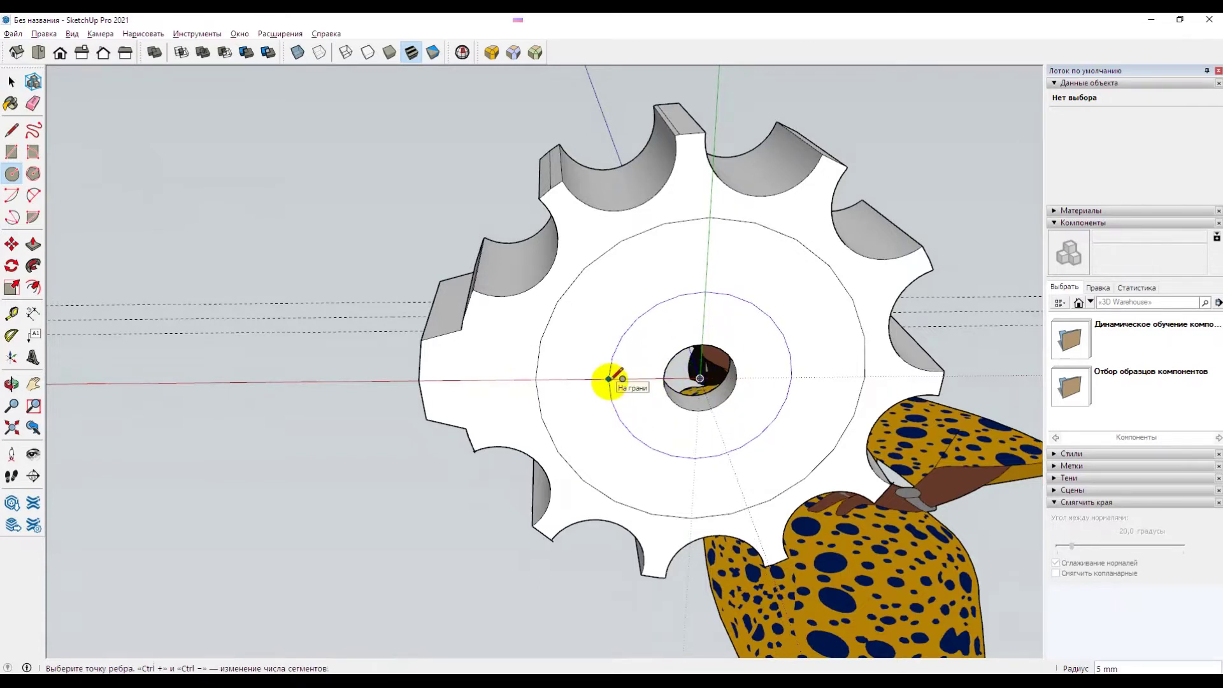
{"action": "left_click", "coordinate": [609, 380]}
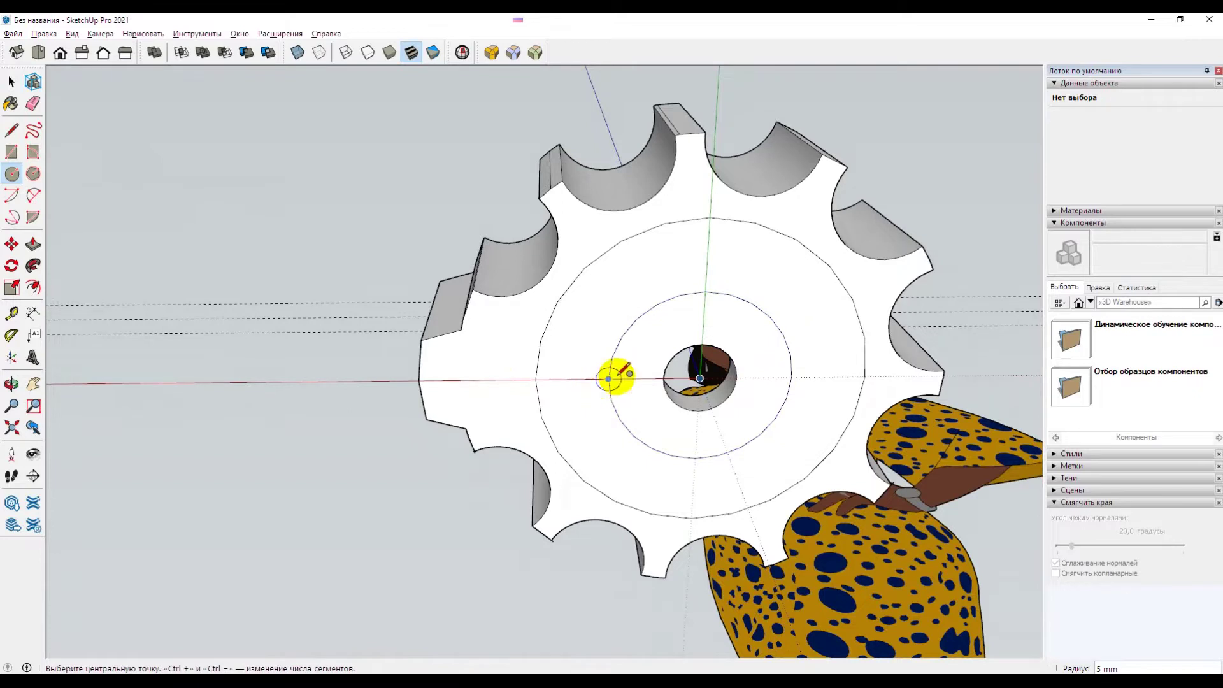
{"action": "key", "text": "space"}
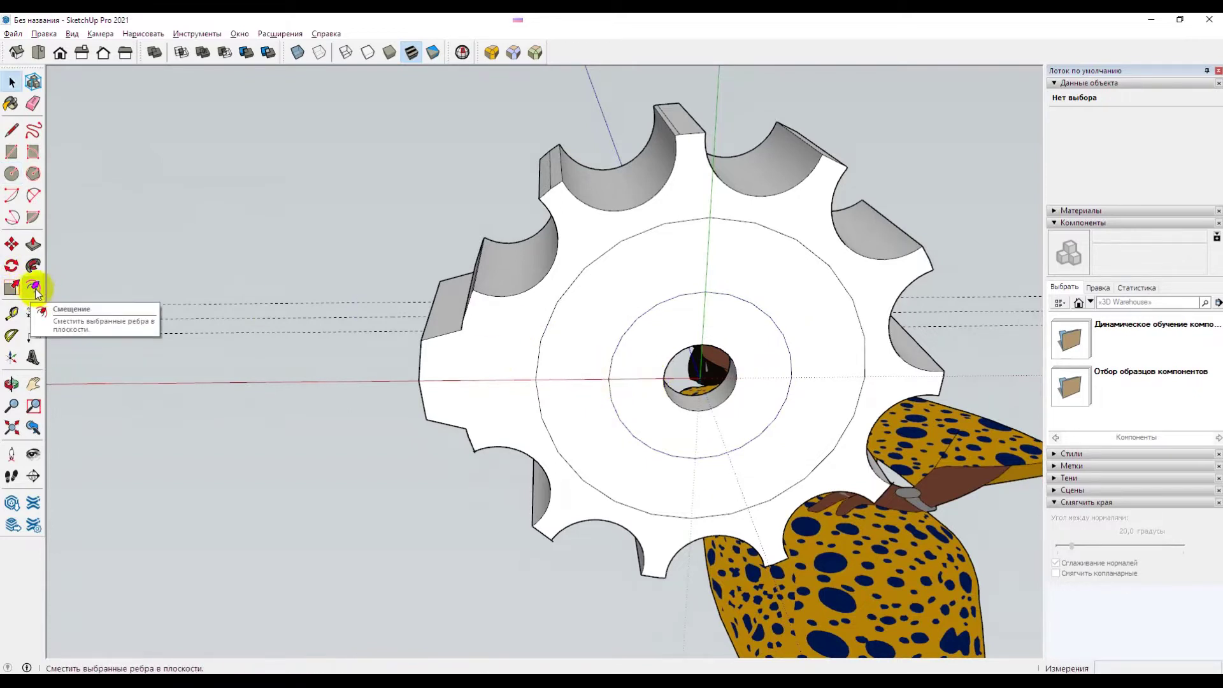
Step: Offset the 5 mm circle 3 mm outward to create a concentric circle
{"action": "left_click", "coordinate": [626, 332]}
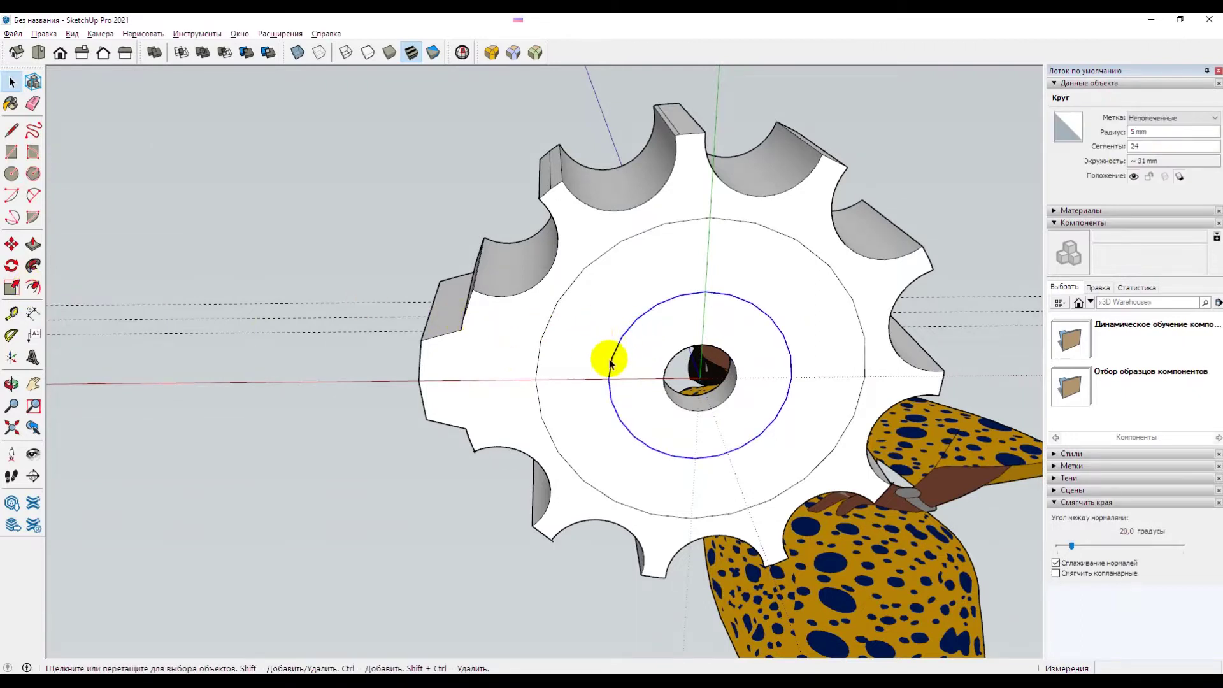
{"action": "left_click", "coordinate": [34, 287]}
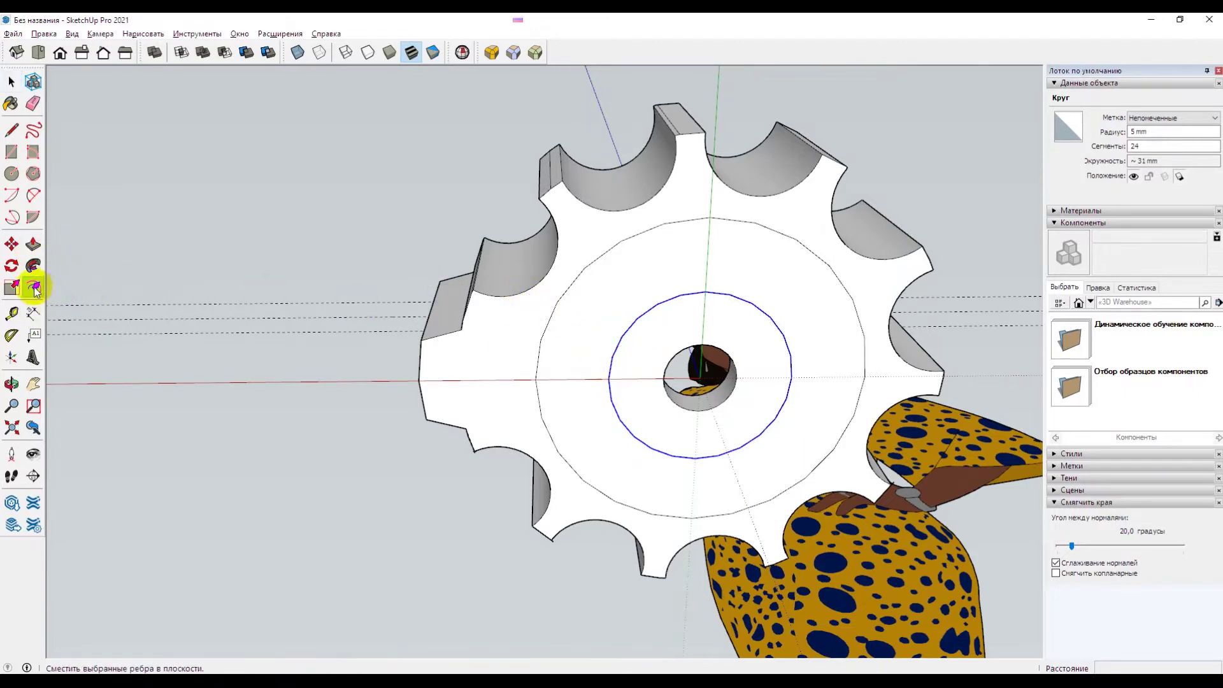
{"action": "left_click", "coordinate": [611, 360]}
{"action": "type", "text": "3"}
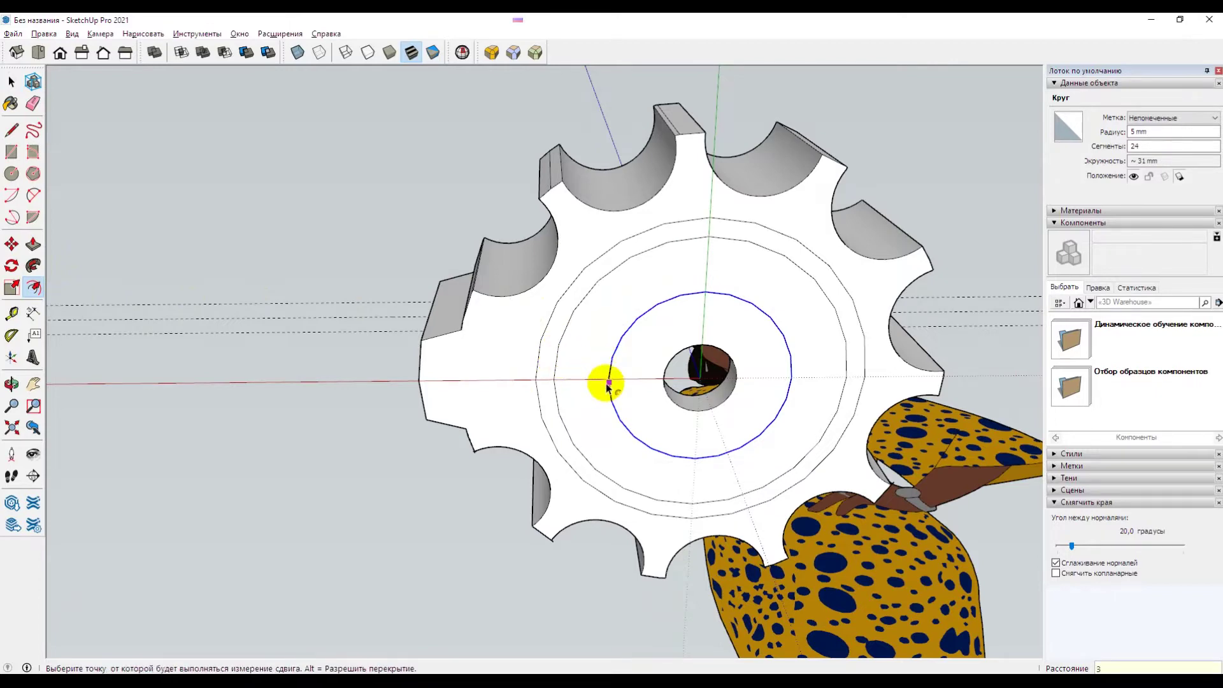
{"action": "mouse_move", "coordinate": [742, 363]}
{"action": "middle_mouse_down"}
{"action": "mouse_move", "coordinate": [745, 317]}
{"action": "mouse_move", "coordinate": [600, 308]}
{"action": "middle_mouse_up"}
{"action": "key", "text": "space"}
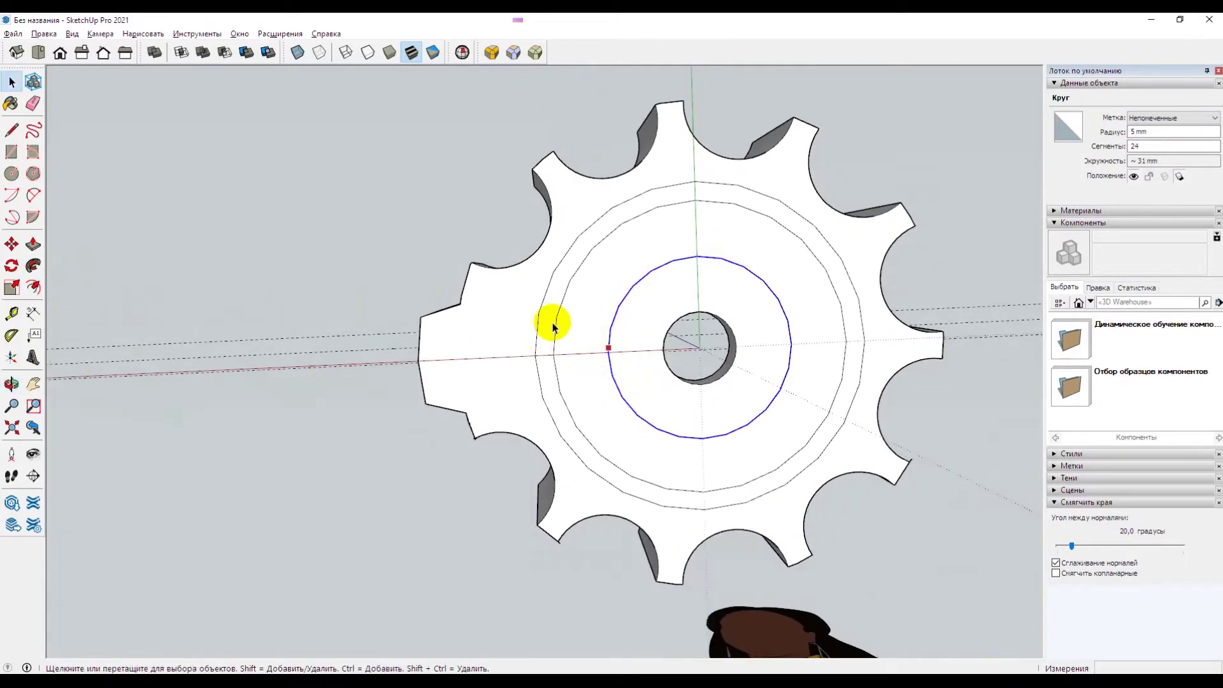
Step: Draw two semicircular arcs joining the inner circle to the outer pocket ring
{"action": "scroll", "coordinate": [561, 322], "scroll_direction": "up", "scroll_amount": 3}
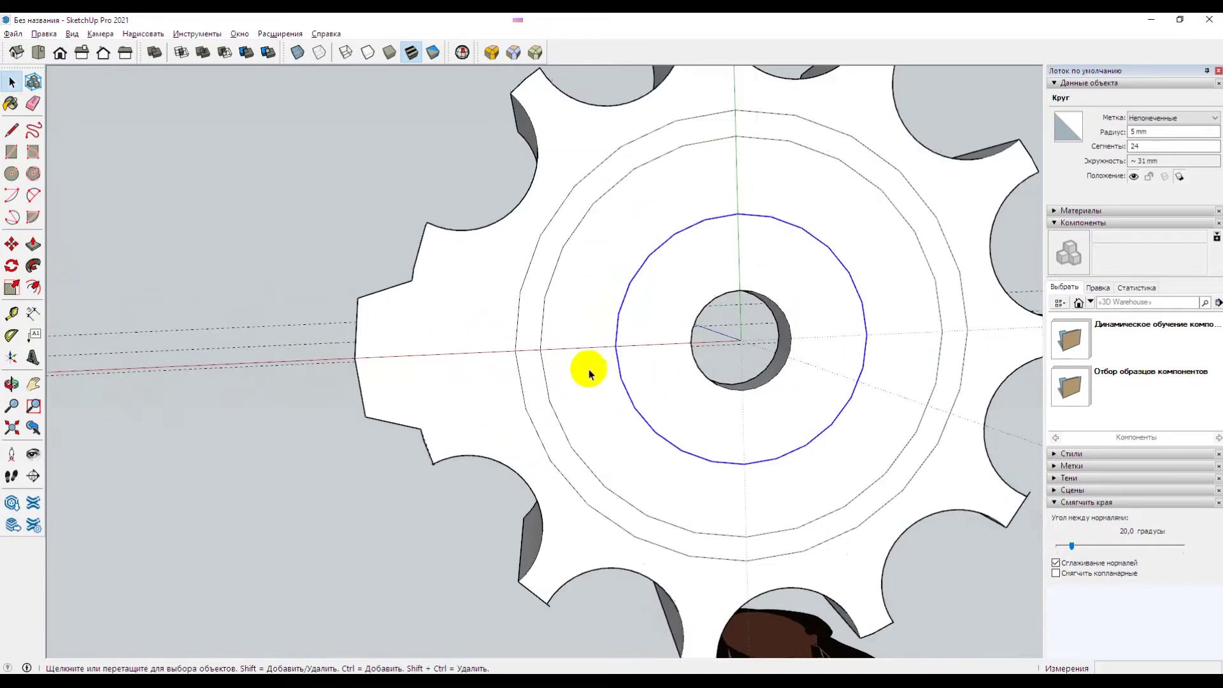
{"action": "left_click", "coordinate": [35, 198]}
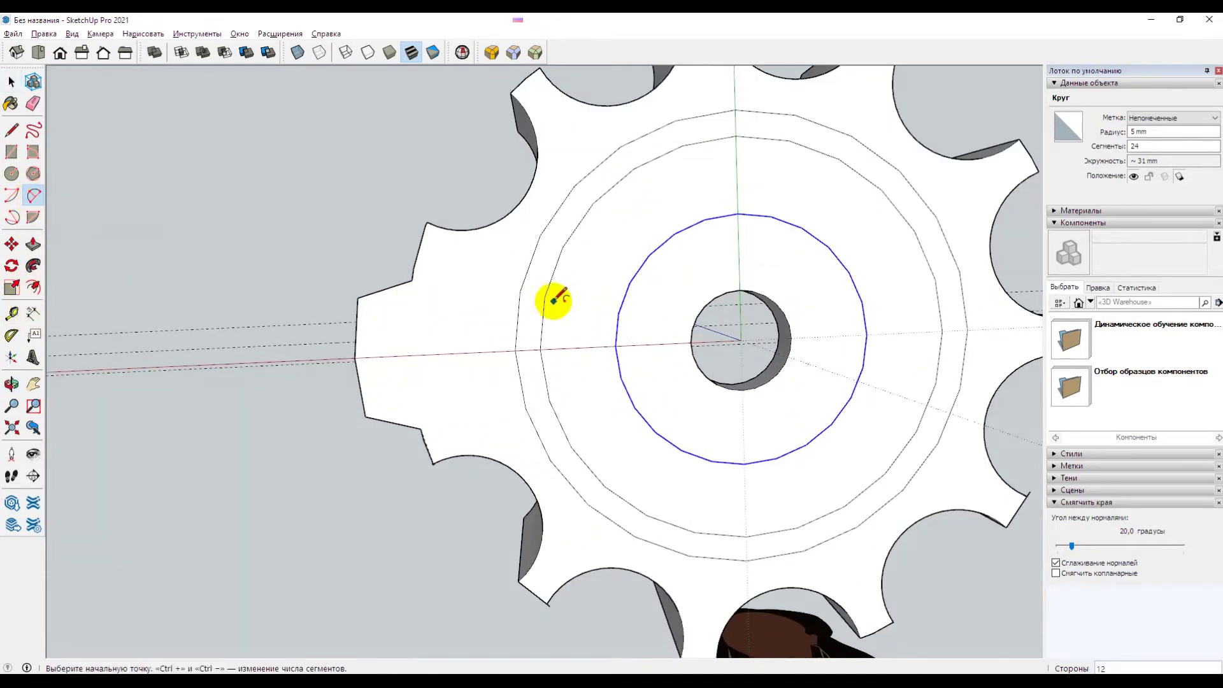
{"action": "left_click", "coordinate": [544, 296]}
{"action": "left_click", "coordinate": [618, 313]}
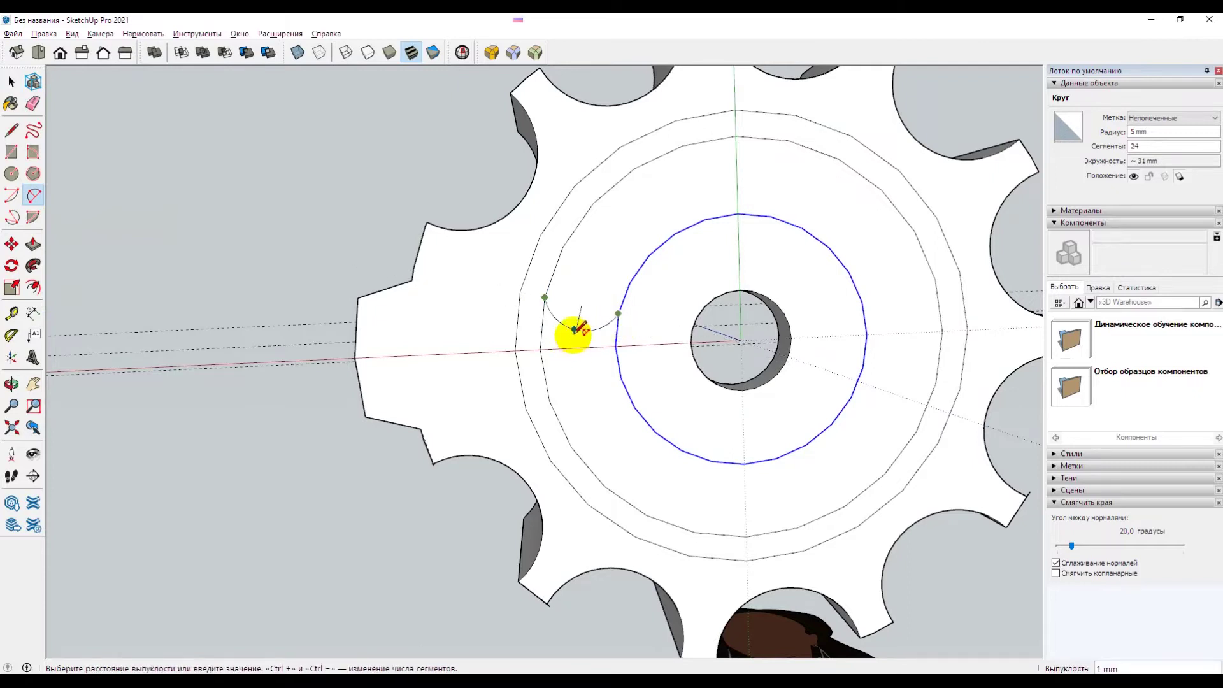
{"action": "left_click", "coordinate": [574, 332]}
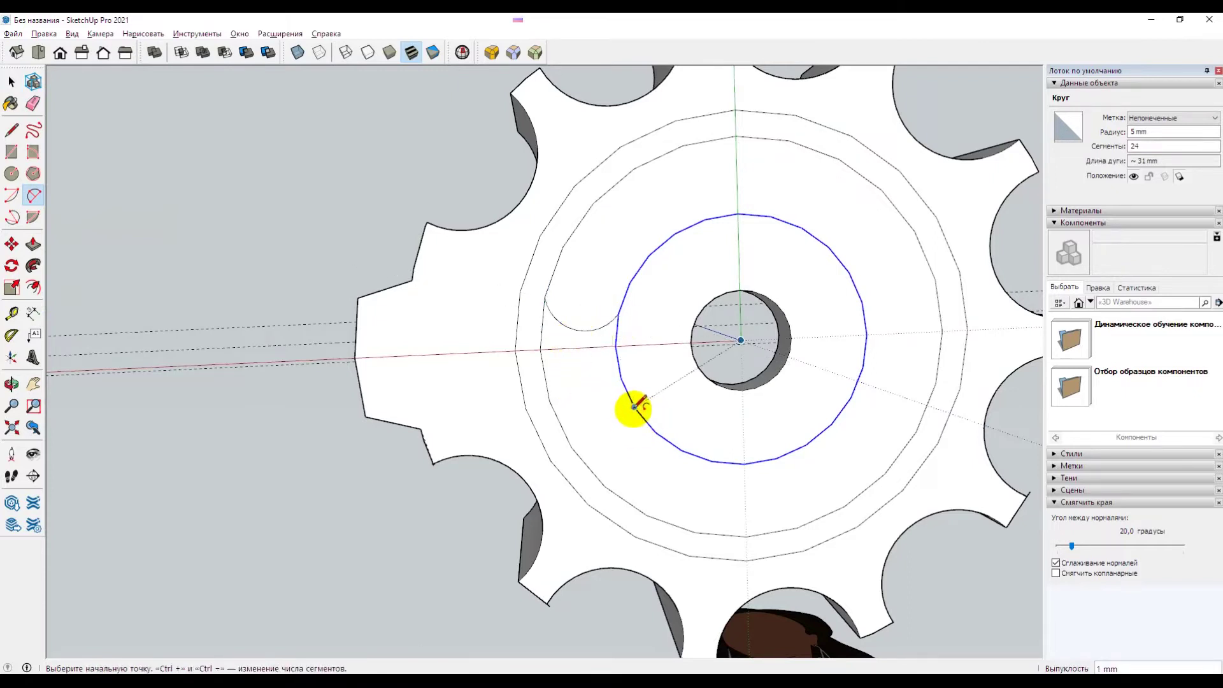
{"action": "left_click", "coordinate": [634, 406]}
{"action": "left_click", "coordinate": [571, 447]}
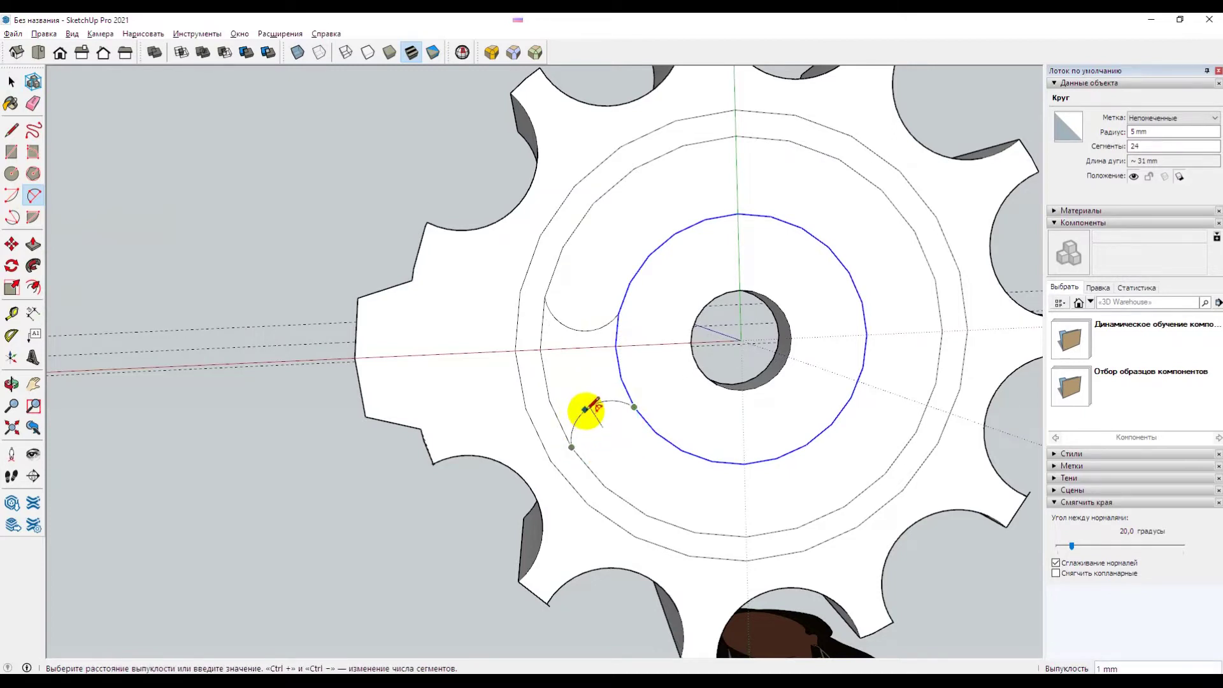
{"action": "left_click", "coordinate": [587, 400]}
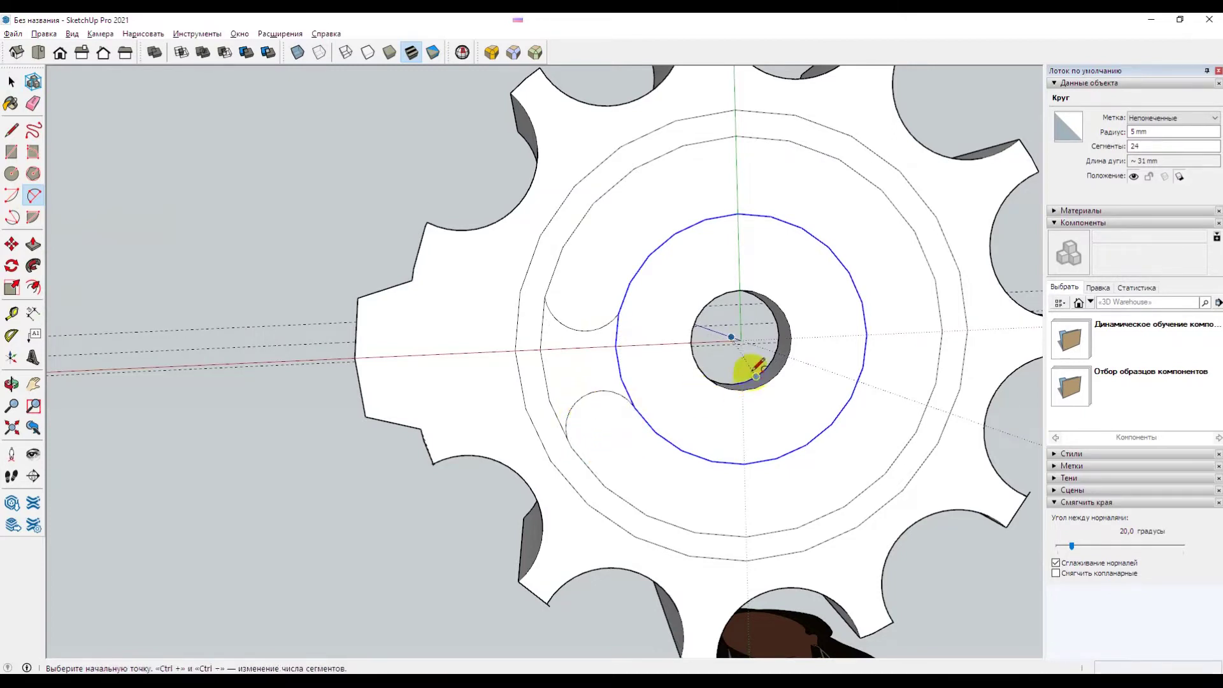
{"action": "key", "text": "space"}
Step: Delete the misplaced upper arc, redraw it correctly, and select the groove face
{"action": "left_click", "coordinate": [572, 331]}
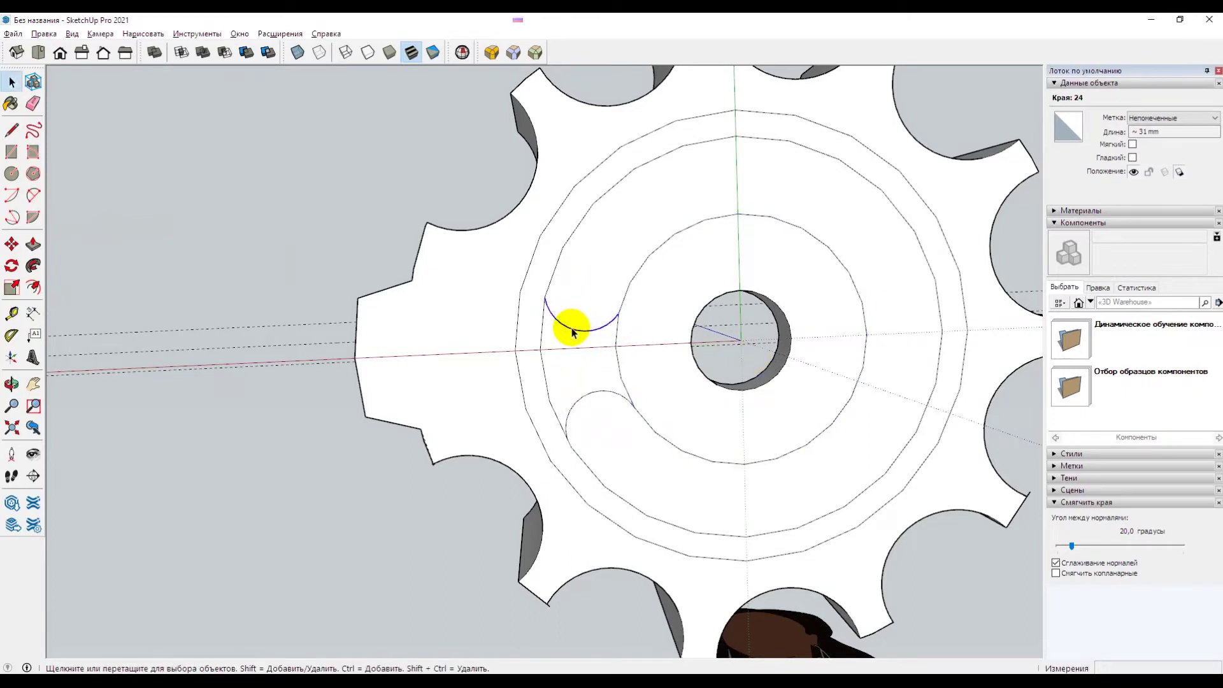
{"action": "key", "text": "Delete"}
{"action": "left_click", "coordinate": [33, 195]}
{"action": "left_click", "coordinate": [545, 297]}
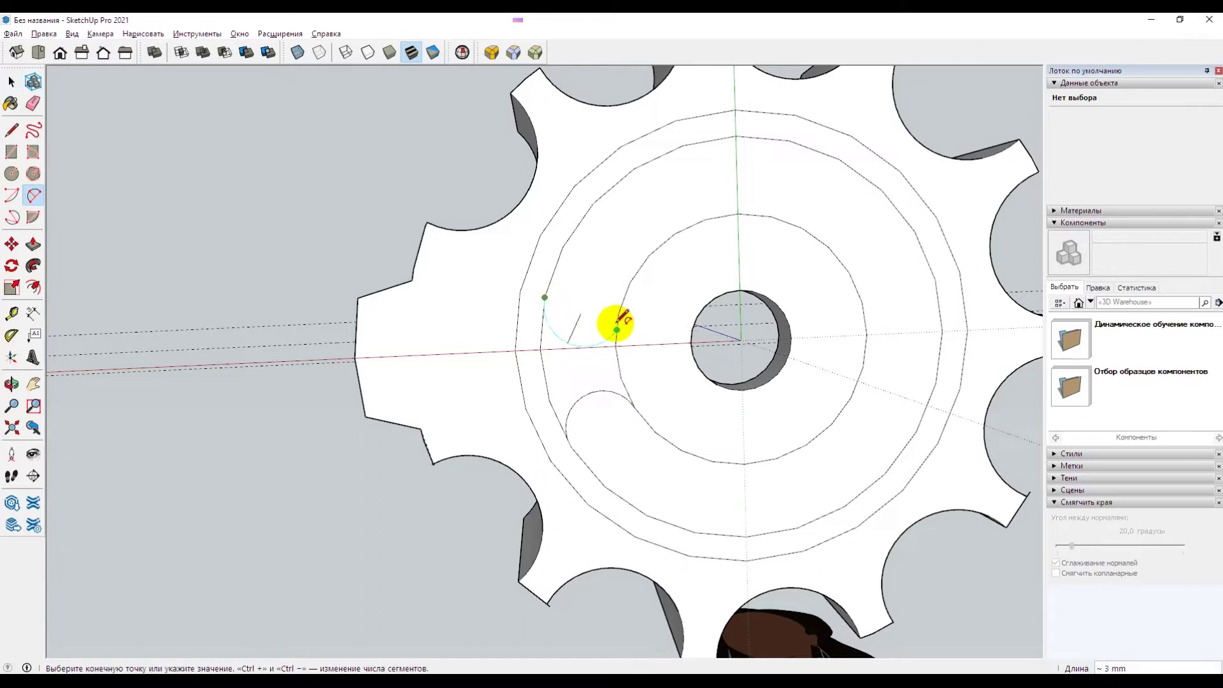
{"action": "left_click", "coordinate": [617, 314]}
{"action": "type", "text": "1"}
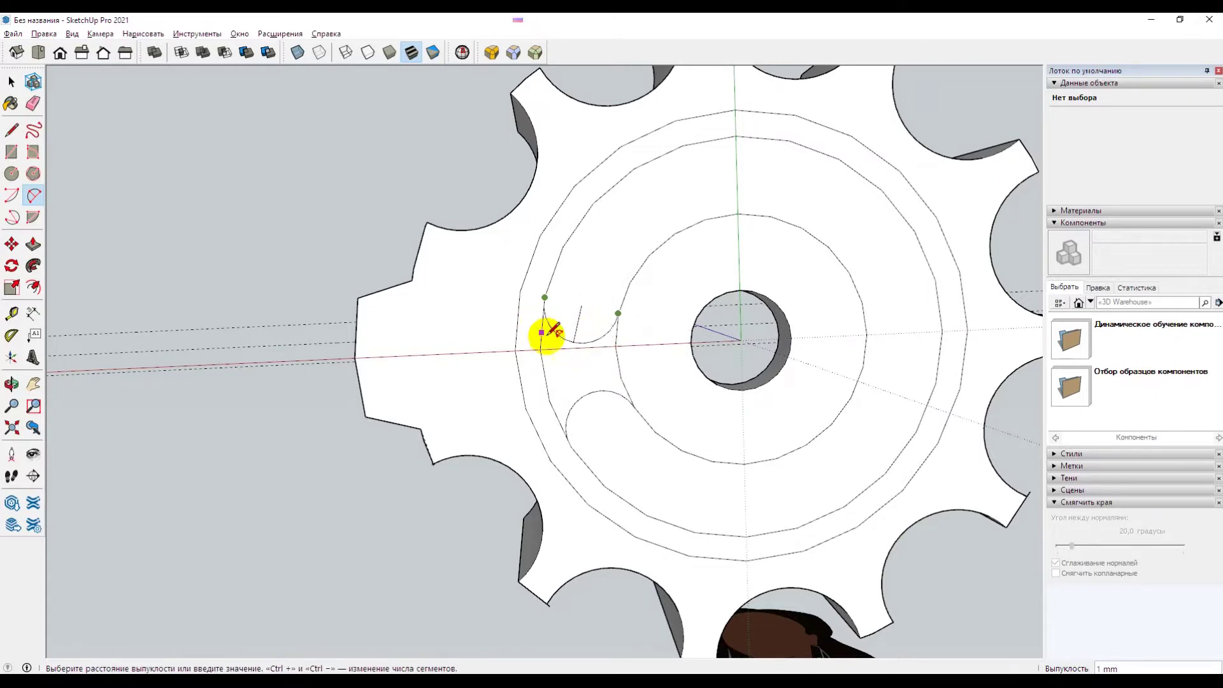
{"action": "left_click", "coordinate": [577, 341]}
{"action": "key", "text": "space"}
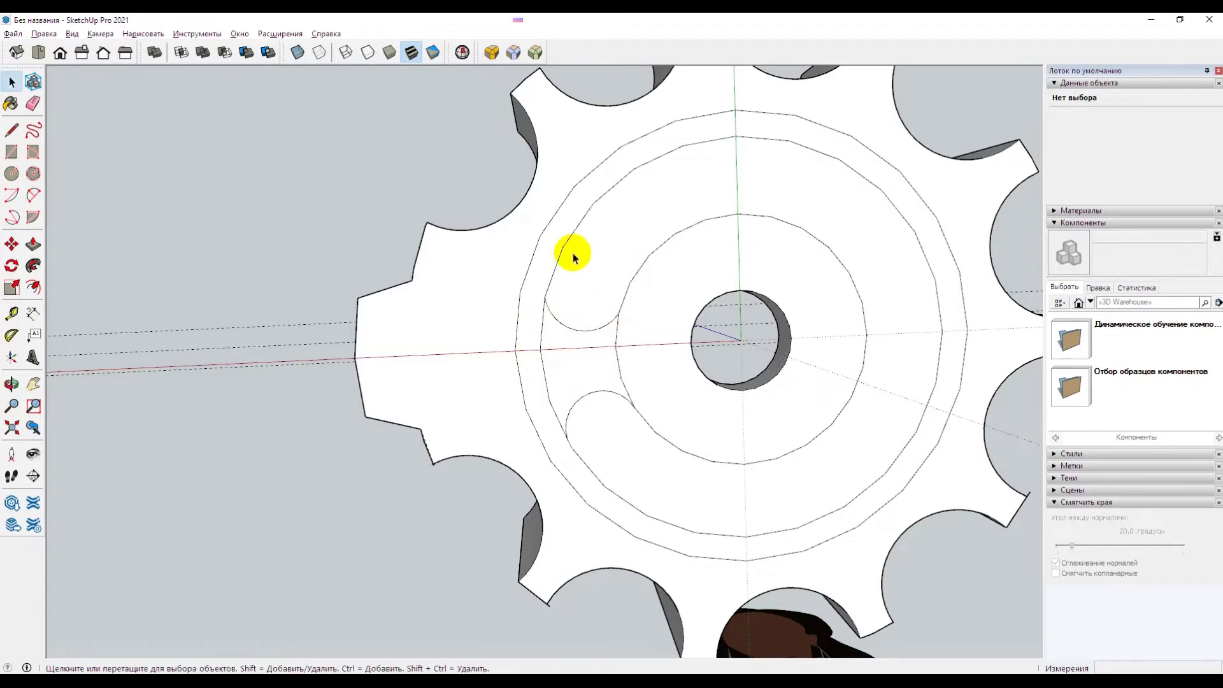
{"action": "left_click", "coordinate": [601, 259]}
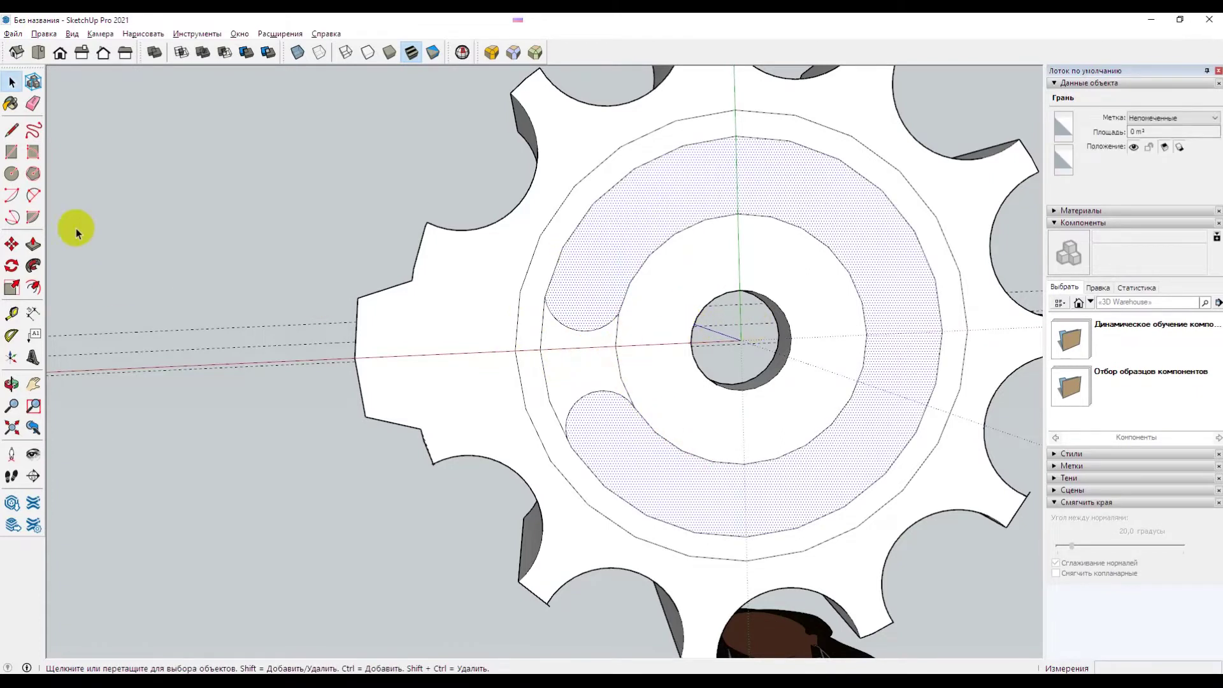
Step: Recess the curved groove face 2 mm into the gear, then bring up the reference photo
{"action": "key", "text": "p"}
{"action": "left_click", "coordinate": [591, 283]}
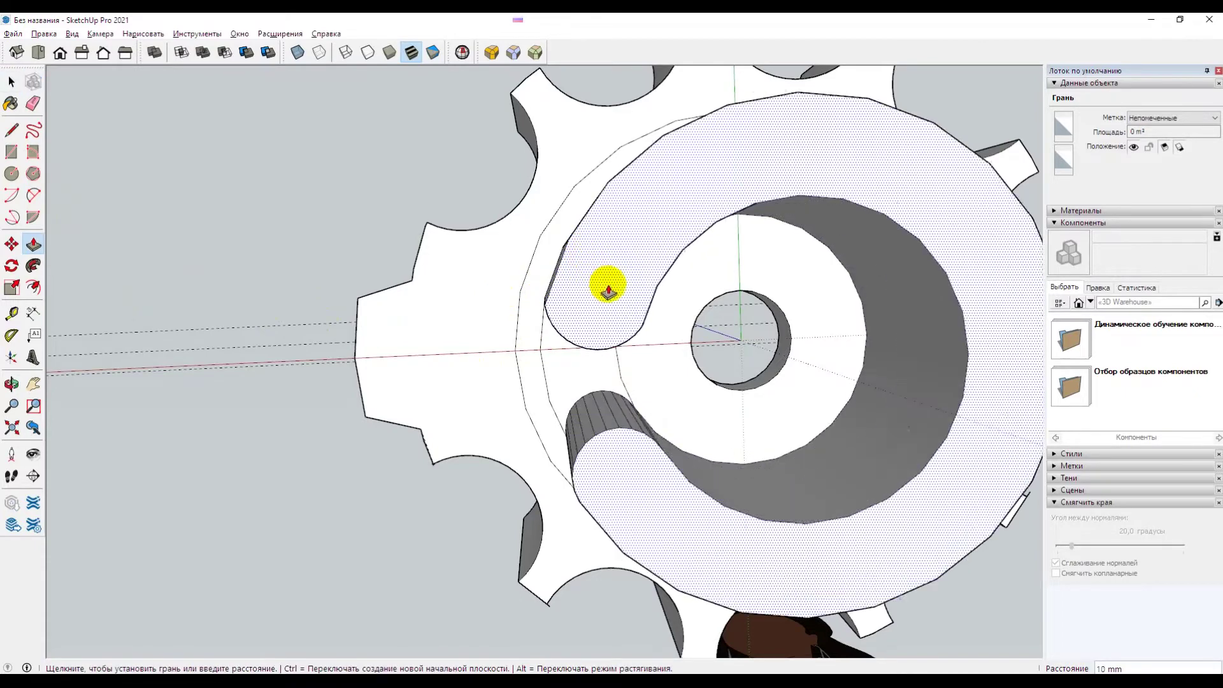
{"action": "left_click", "coordinate": [647, 287]}
{"action": "middle_click_drag", "start_coordinate": [647, 286], "coordinate": [633, 357]}
{"action": "left_click", "coordinate": [633, 357]}
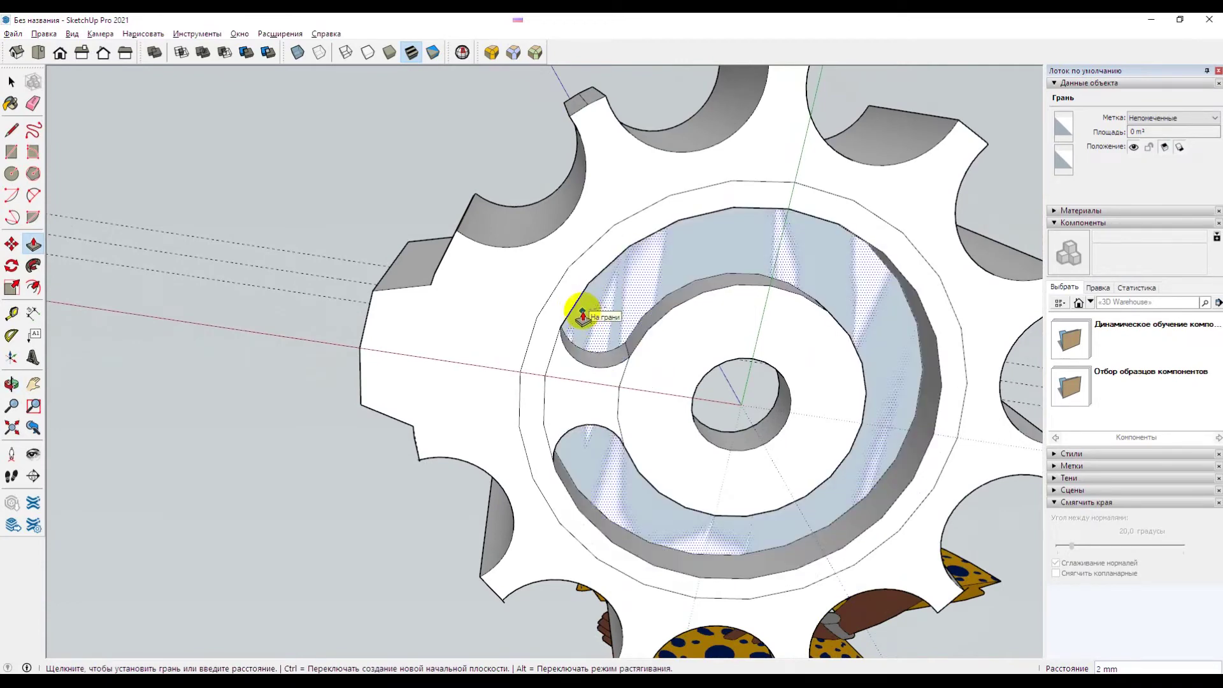
{"action": "mouse_move", "coordinate": [795, 320]}
{"action": "middle_mouse_down"}
{"action": "mouse_move", "coordinate": [733, 173]}
{"action": "mouse_move", "coordinate": [629, 259]}
{"action": "mouse_move", "coordinate": [486, 331]}
{"action": "mouse_move", "coordinate": [697, 281]}
{"action": "mouse_move", "coordinate": [589, 405]}
{"action": "mouse_move", "coordinate": [595, 415]}
{"action": "mouse_move", "coordinate": [445, 423]}
{"action": "middle_mouse_up"}
{"action": "key", "text": "alt+Tab"}
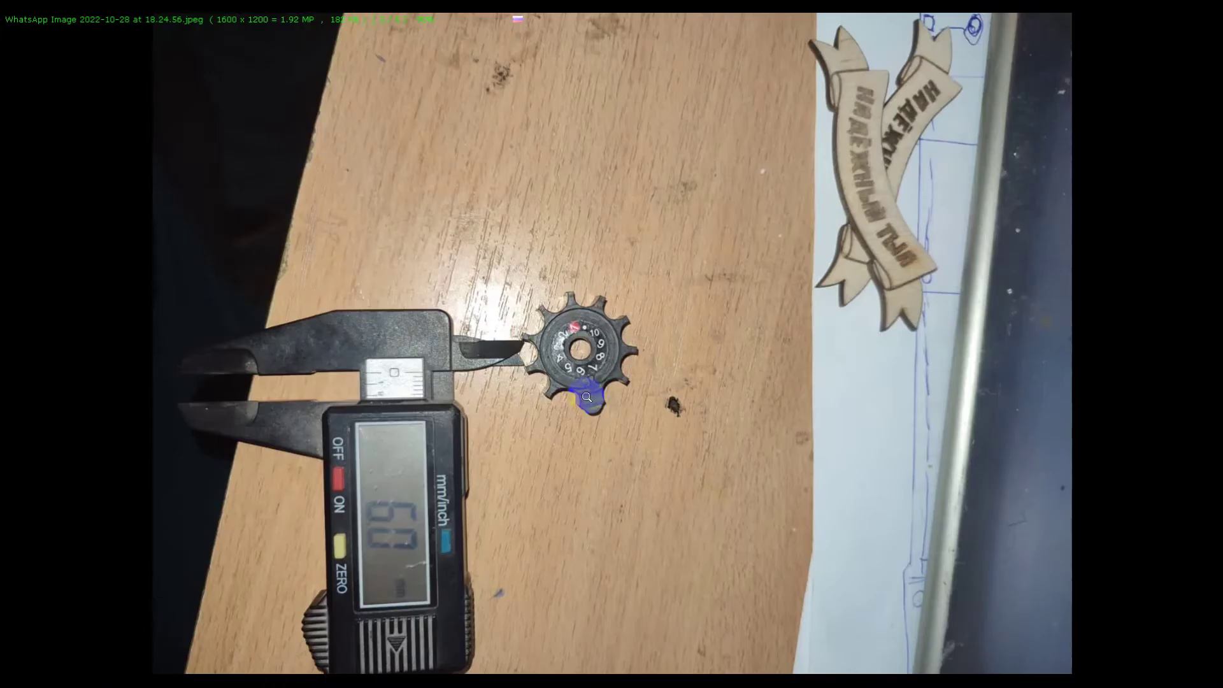
Step: Step through the caliper photos to the 6.0 mm tooth measurement, then return to SketchUp
{"action": "scroll", "coordinate": [584, 395], "scroll_direction": "down", "scroll_amount": 1}
{"action": "scroll", "coordinate": [506, 473], "scroll_direction": "down", "scroll_amount": 1}
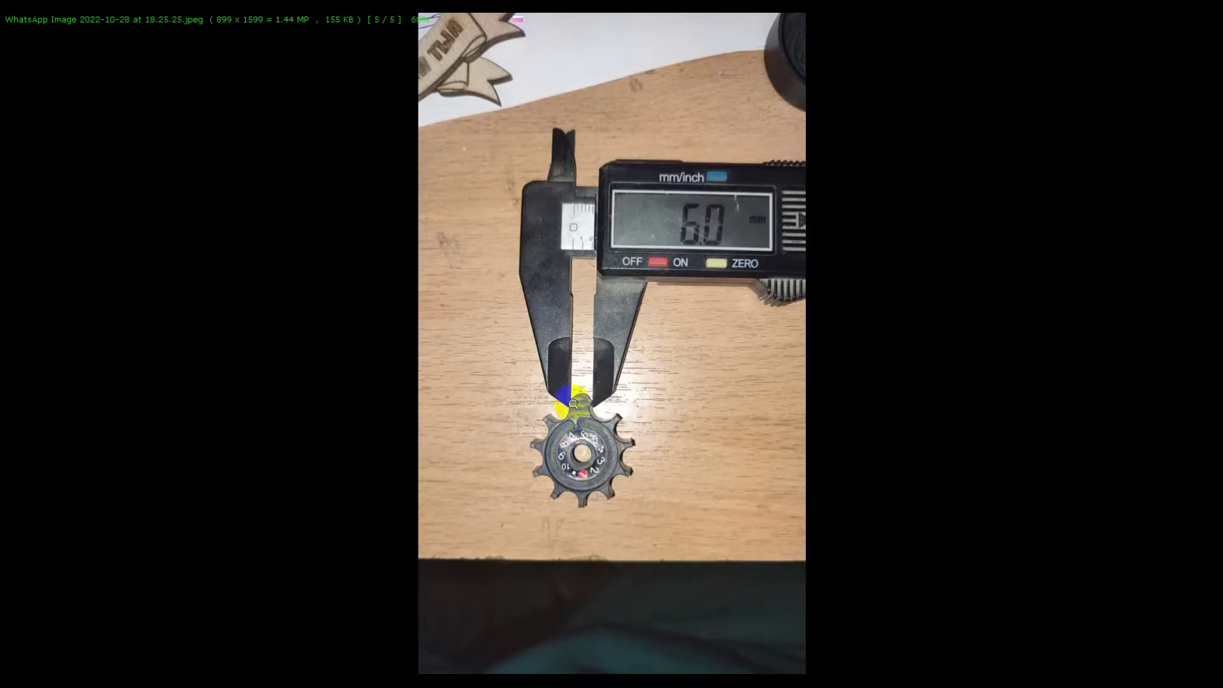
{"action": "scroll", "coordinate": [579, 410], "scroll_direction": "down", "scroll_amount": 1}
{"action": "scroll", "coordinate": [578, 408], "scroll_direction": "down", "scroll_amount": 1}
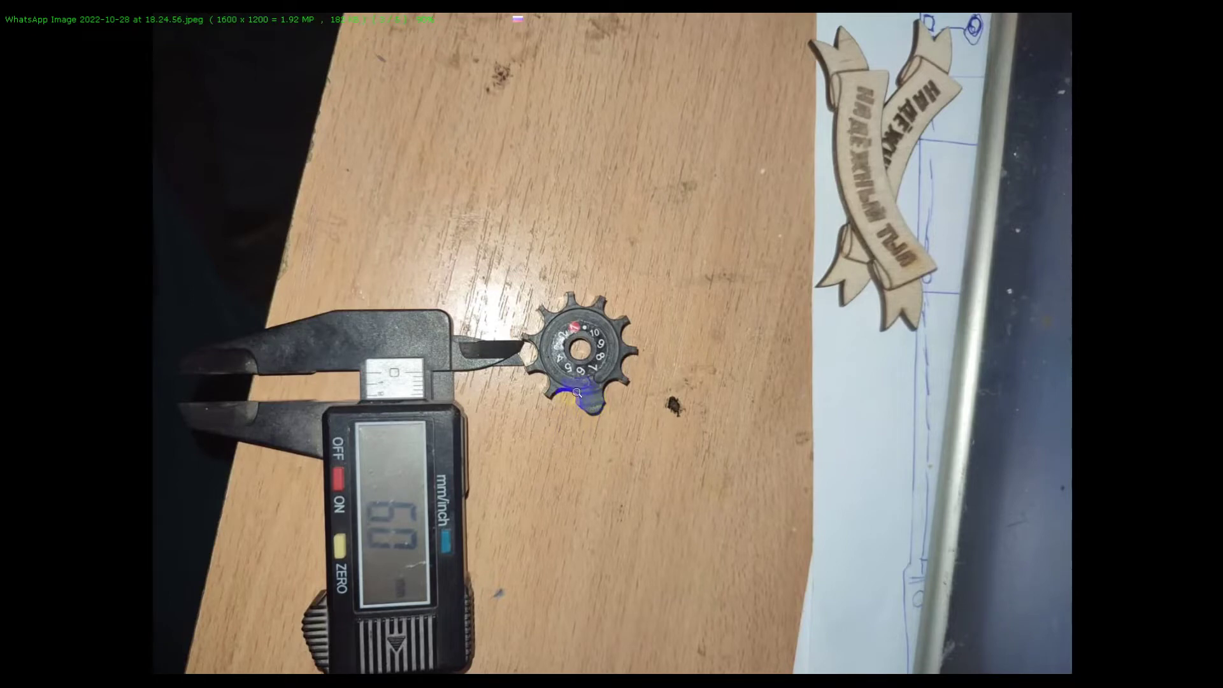
{"action": "scroll", "coordinate": [577, 393], "scroll_direction": "down", "scroll_amount": 1}
{"action": "scroll", "coordinate": [555, 446], "scroll_direction": "down", "scroll_amount": 1}
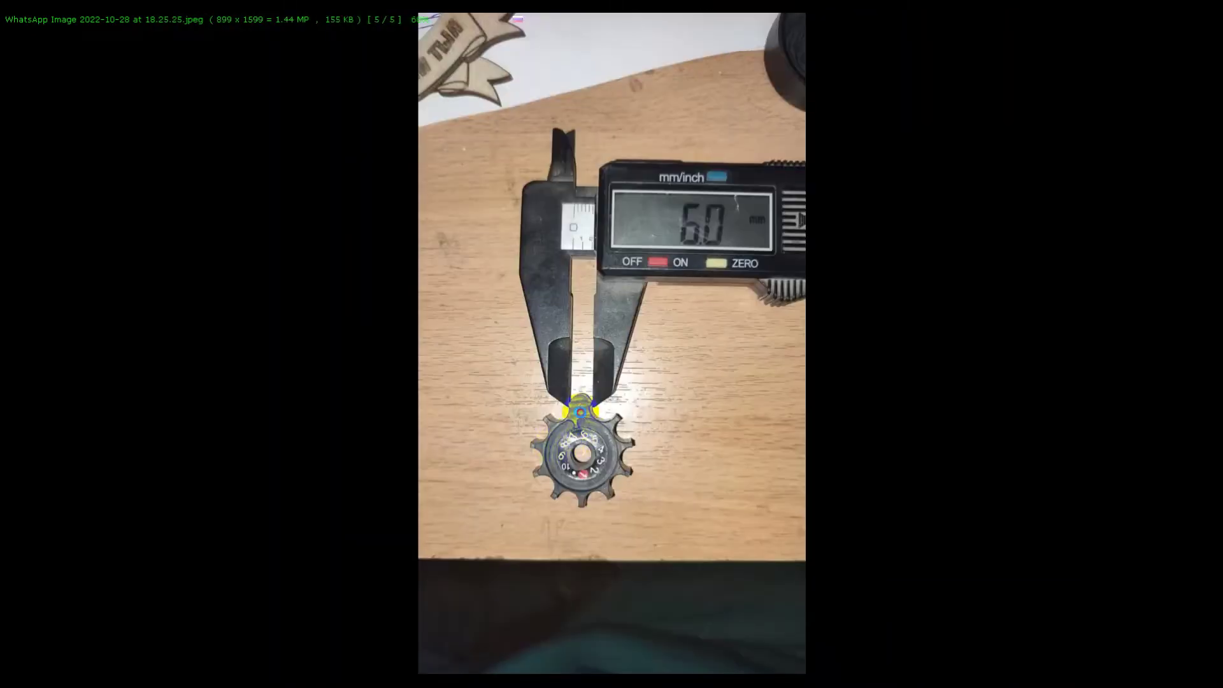
{"action": "scroll", "coordinate": [580, 412], "scroll_direction": "up", "scroll_amount": 3, "text": "ctrl"}
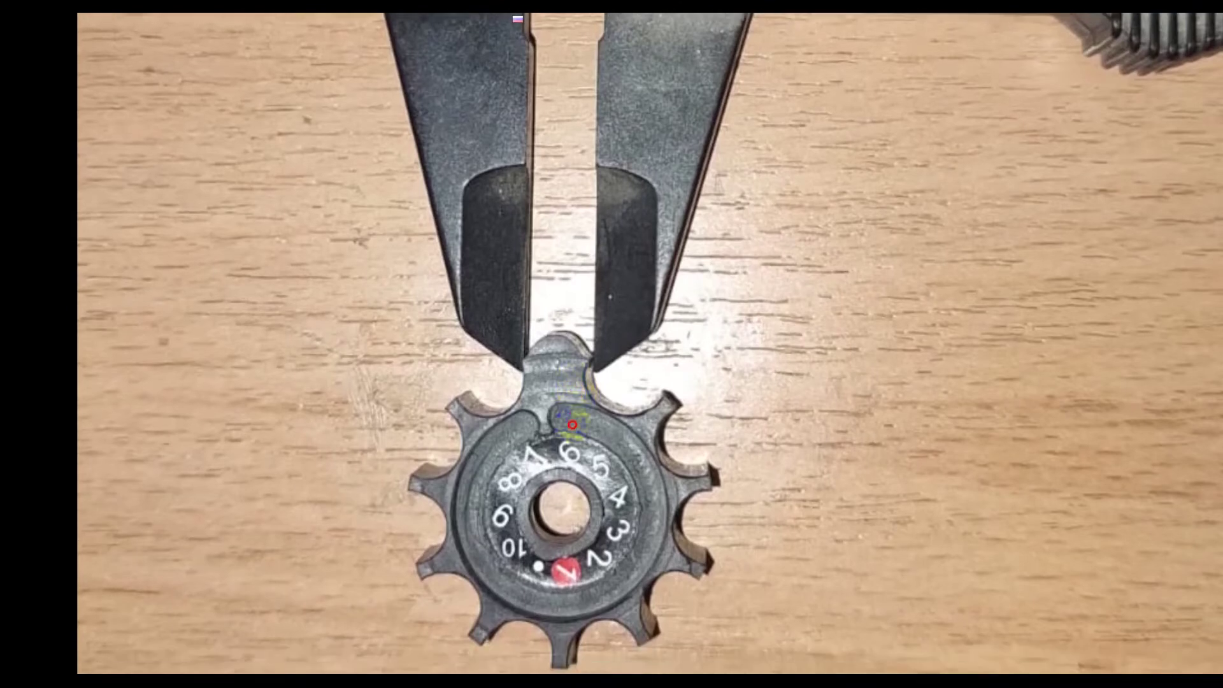
{"action": "scroll", "coordinate": [568, 419], "scroll_direction": "up", "scroll_amount": 2}
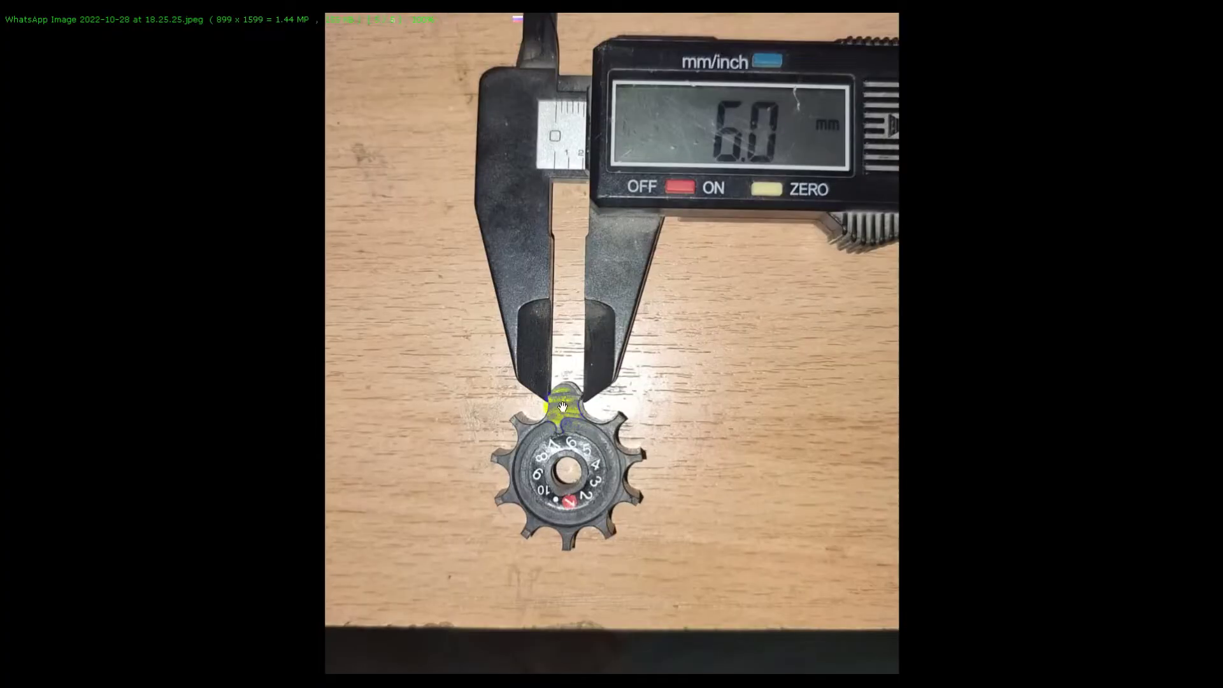
{"action": "key", "text": "alt+Tab"}
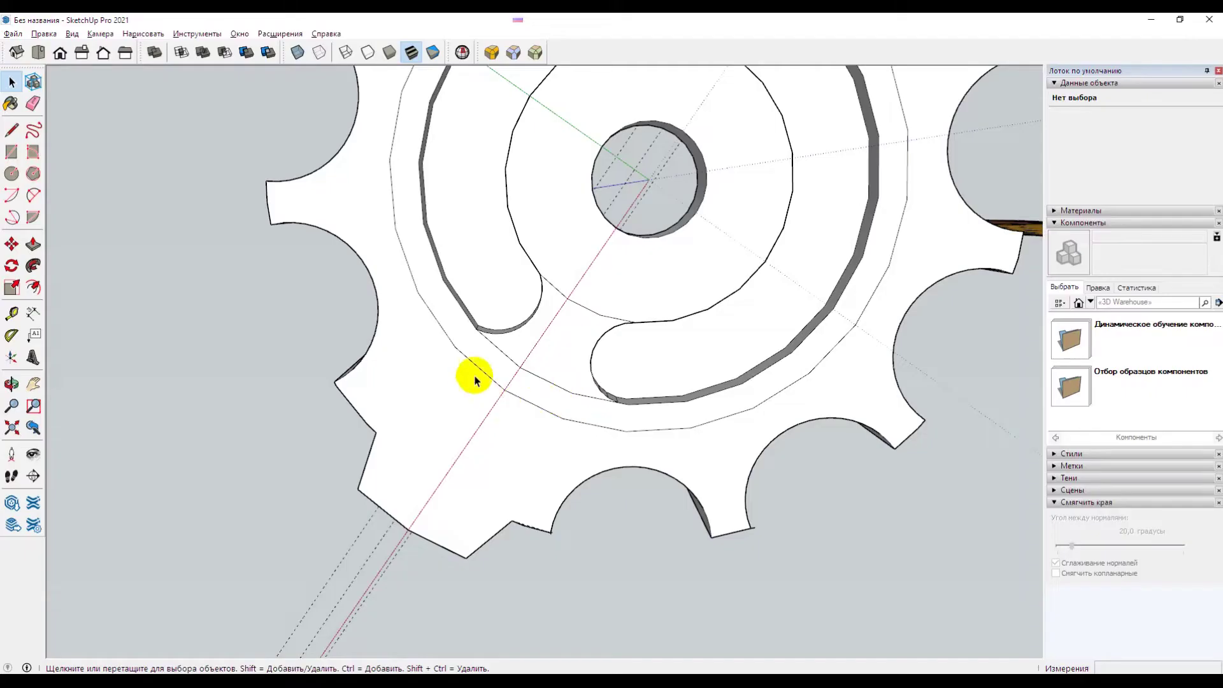
Step: Draw a small circle on the top face near one tooth's rim, on the red axis
{"action": "mouse_move", "coordinate": [761, 431]}
{"action": "left_mouse_down"}
{"action": "mouse_move", "coordinate": [584, 429]}
{"action": "mouse_move", "coordinate": [644, 295]}
{"action": "mouse_move", "coordinate": [567, 322]}
{"action": "mouse_move", "coordinate": [423, 295]}
{"action": "left_mouse_up"}
{"action": "mouse_move", "coordinate": [424, 295]}
{"action": "middle_mouse_down"}
{"action": "mouse_move", "coordinate": [728, 212]}
{"action": "mouse_move", "coordinate": [620, 414]}
{"action": "mouse_move", "coordinate": [729, 293]}
{"action": "mouse_move", "coordinate": [766, 334]}
{"action": "middle_mouse_up"}
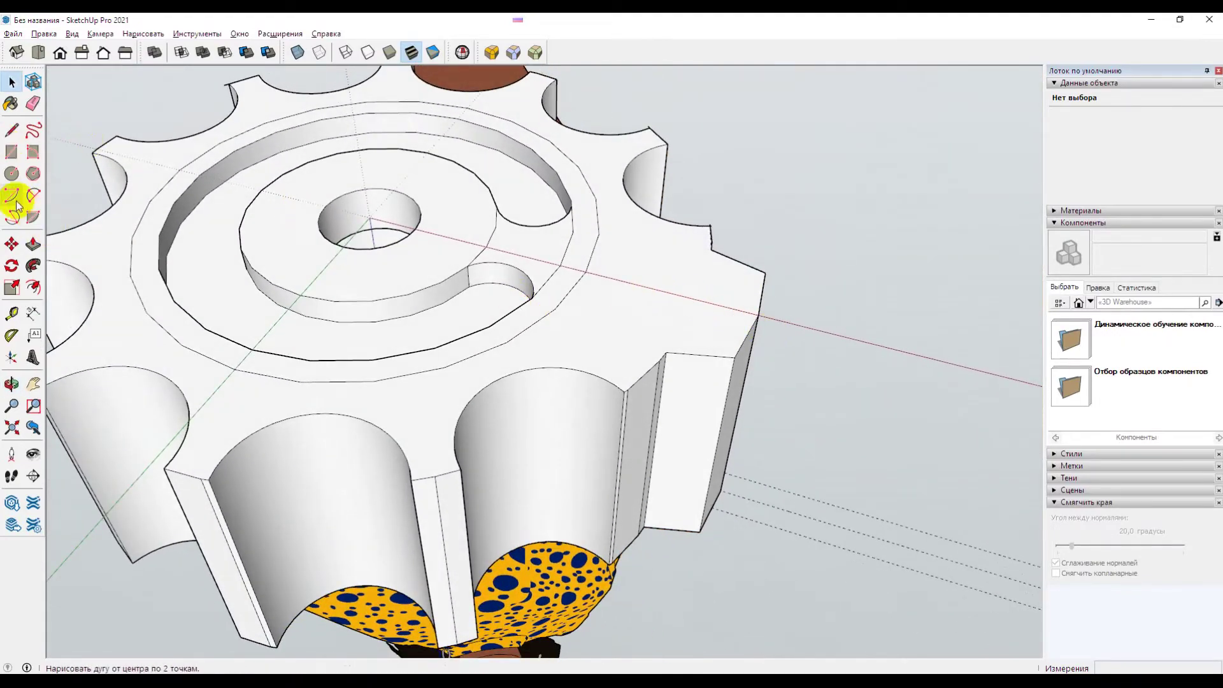
{"action": "left_click", "coordinate": [12, 177]}
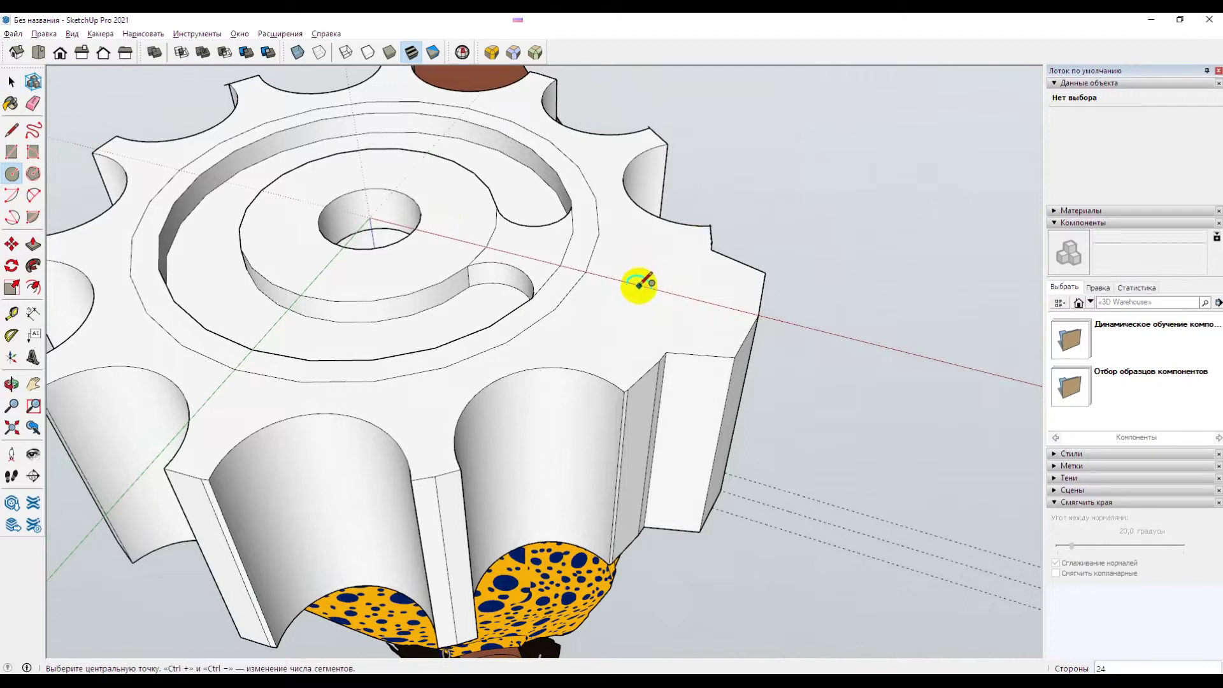
{"action": "left_click", "coordinate": [639, 285]}
{"action": "left_click", "coordinate": [668, 292]}
{"action": "mouse_move", "coordinate": [656, 299]}
{"action": "middle_mouse_down"}
{"action": "mouse_move", "coordinate": [701, 251]}
{"action": "mouse_move", "coordinate": [595, 344]}
{"action": "mouse_move", "coordinate": [716, 287]}
{"action": "mouse_move", "coordinate": [408, 89]}
{"action": "middle_mouse_up"}
{"action": "key", "text": "space"}
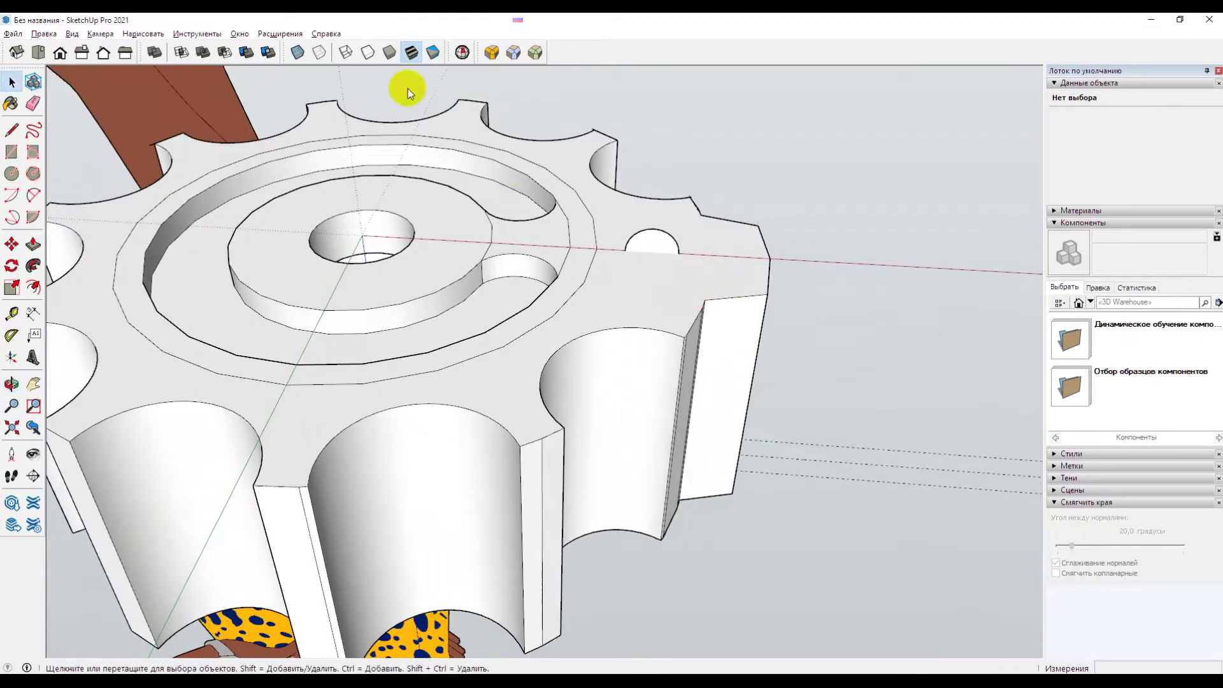
Step: Inspect the new hole in Wireframe style, then switch back to Shaded
{"action": "left_click", "coordinate": [347, 53]}
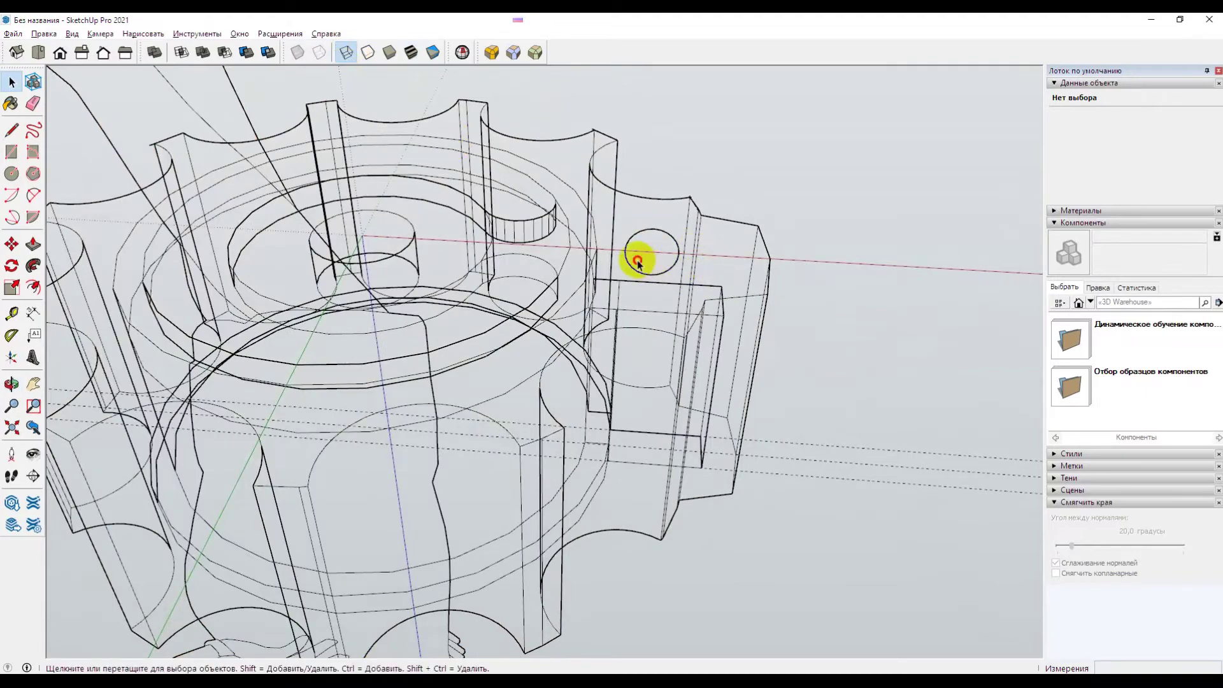
{"action": "mouse_move", "coordinate": [681, 280]}
{"action": "middle_mouse_down"}
{"action": "mouse_move", "coordinate": [643, 295]}
{"action": "mouse_move", "coordinate": [469, 164]}
{"action": "middle_mouse_up"}
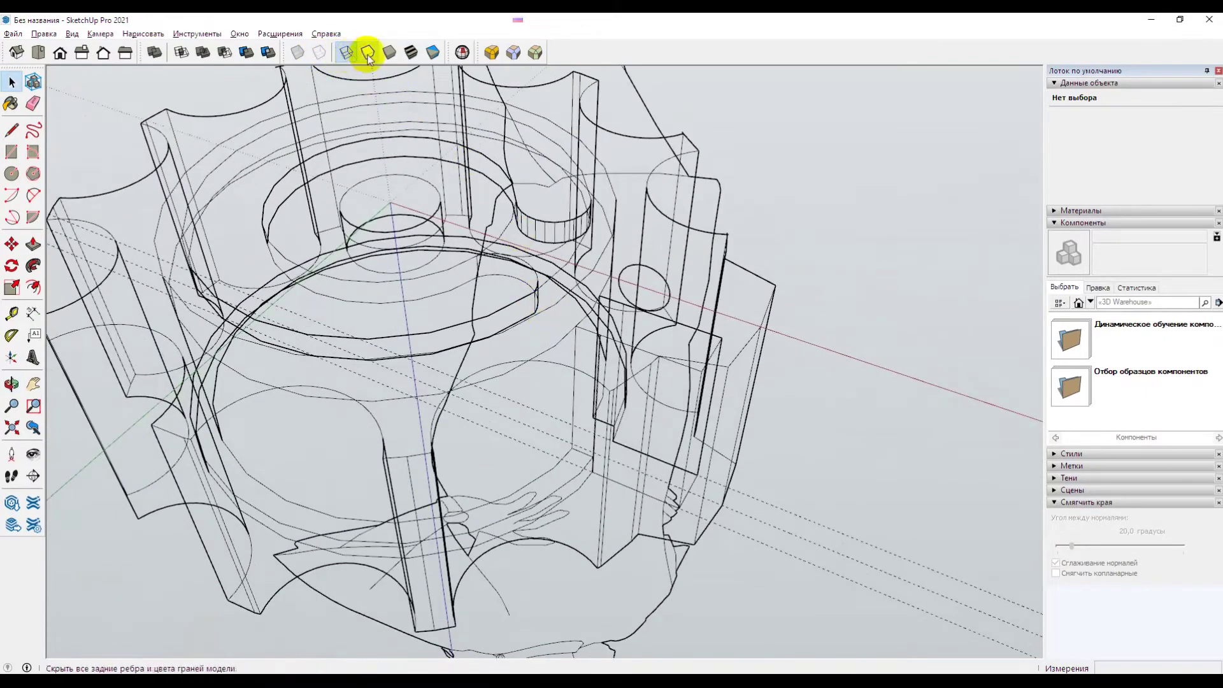
{"action": "left_click", "coordinate": [387, 55]}
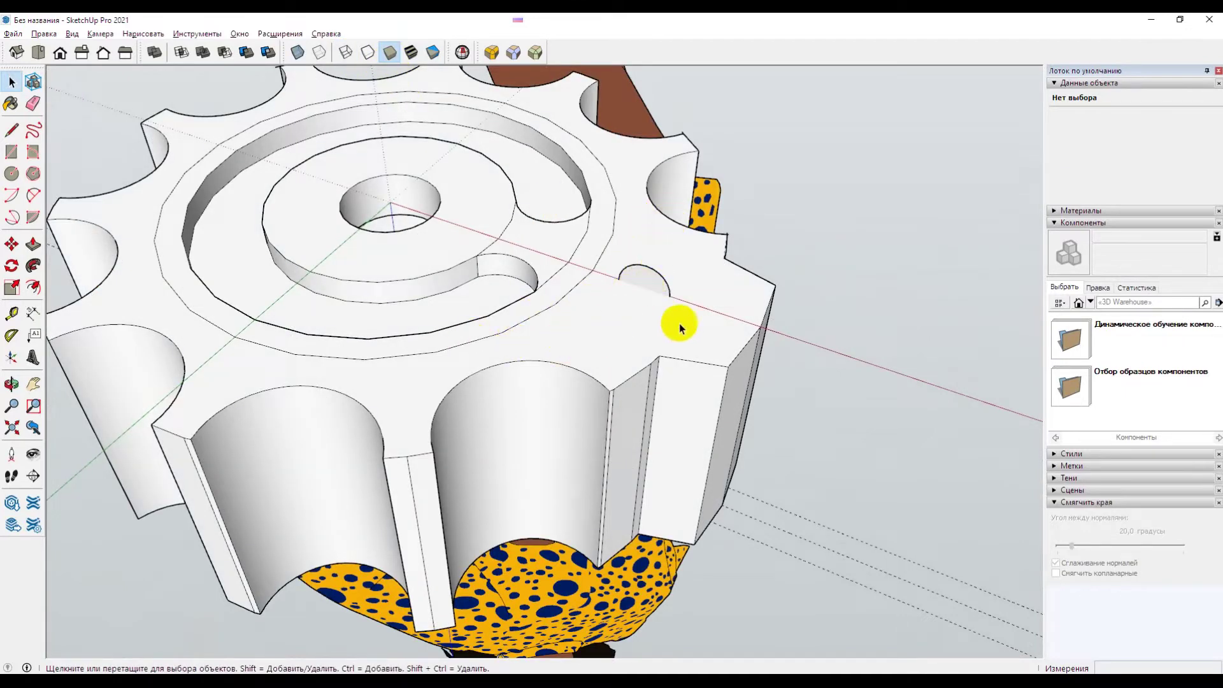
{"action": "mouse_move", "coordinate": [679, 323]}
{"action": "middle_mouse_down"}
{"action": "mouse_move", "coordinate": [707, 298]}
{"action": "mouse_move", "coordinate": [682, 374]}
{"action": "mouse_move", "coordinate": [633, 371]}
{"action": "middle_mouse_up"}
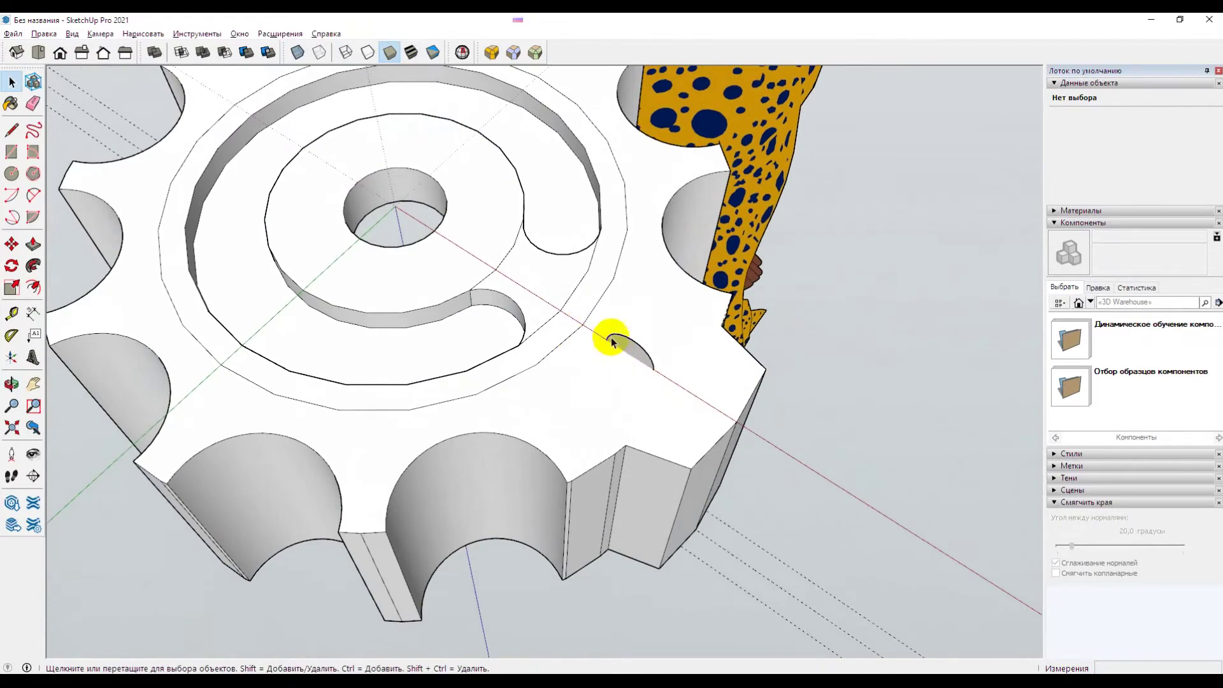
Step: Orbit around the hole near the tooth, then bring up the caliper photo
{"action": "mouse_move", "coordinate": [710, 388]}
{"action": "middle_mouse_down"}
{"action": "mouse_move", "coordinate": [614, 423]}
{"action": "mouse_move", "coordinate": [688, 322]}
{"action": "mouse_move", "coordinate": [571, 312]}
{"action": "mouse_move", "coordinate": [576, 331]}
{"action": "mouse_move", "coordinate": [655, 327]}
{"action": "mouse_move", "coordinate": [617, 350]}
{"action": "mouse_move", "coordinate": [645, 286]}
{"action": "middle_mouse_up"}
{"action": "mouse_move", "coordinate": [715, 314]}
{"action": "middle_mouse_down"}
{"action": "mouse_move", "coordinate": [704, 338]}
{"action": "mouse_move", "coordinate": [663, 338]}
{"action": "middle_mouse_up"}
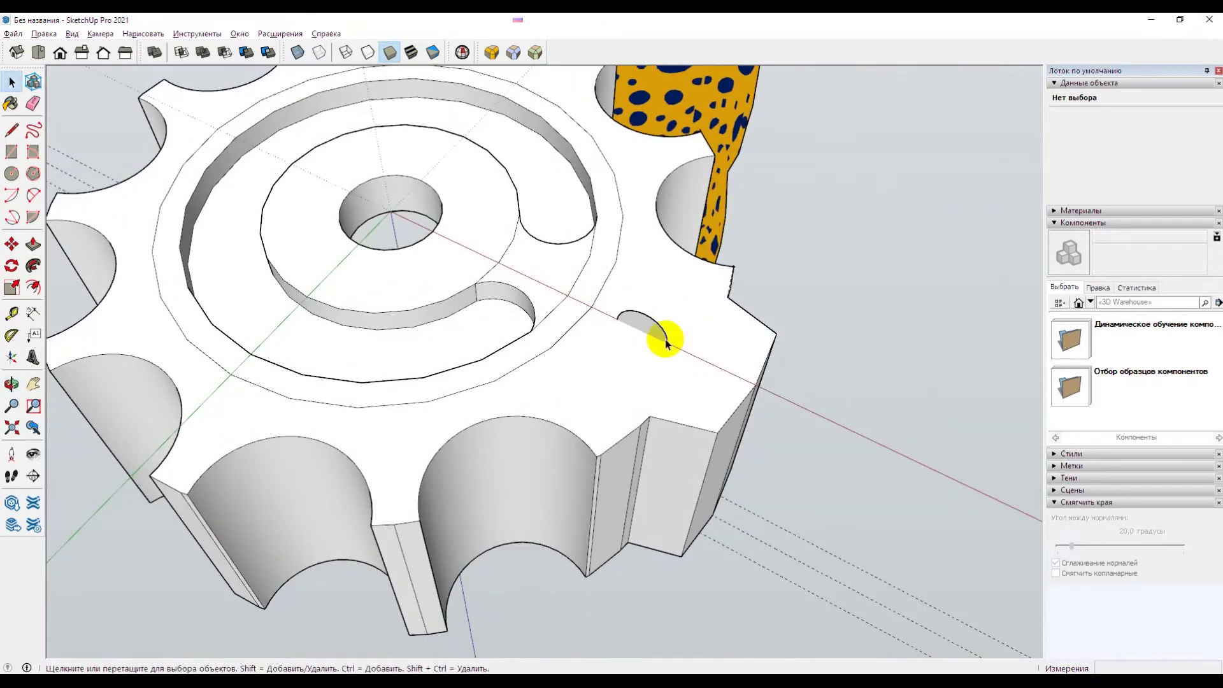
{"action": "mouse_move", "coordinate": [706, 365]}
{"action": "middle_mouse_down"}
{"action": "mouse_move", "coordinate": [603, 407]}
{"action": "mouse_move", "coordinate": [543, 366]}
{"action": "mouse_move", "coordinate": [581, 399]}
{"action": "middle_mouse_up"}
{"action": "key", "text": "alt+Tab"}
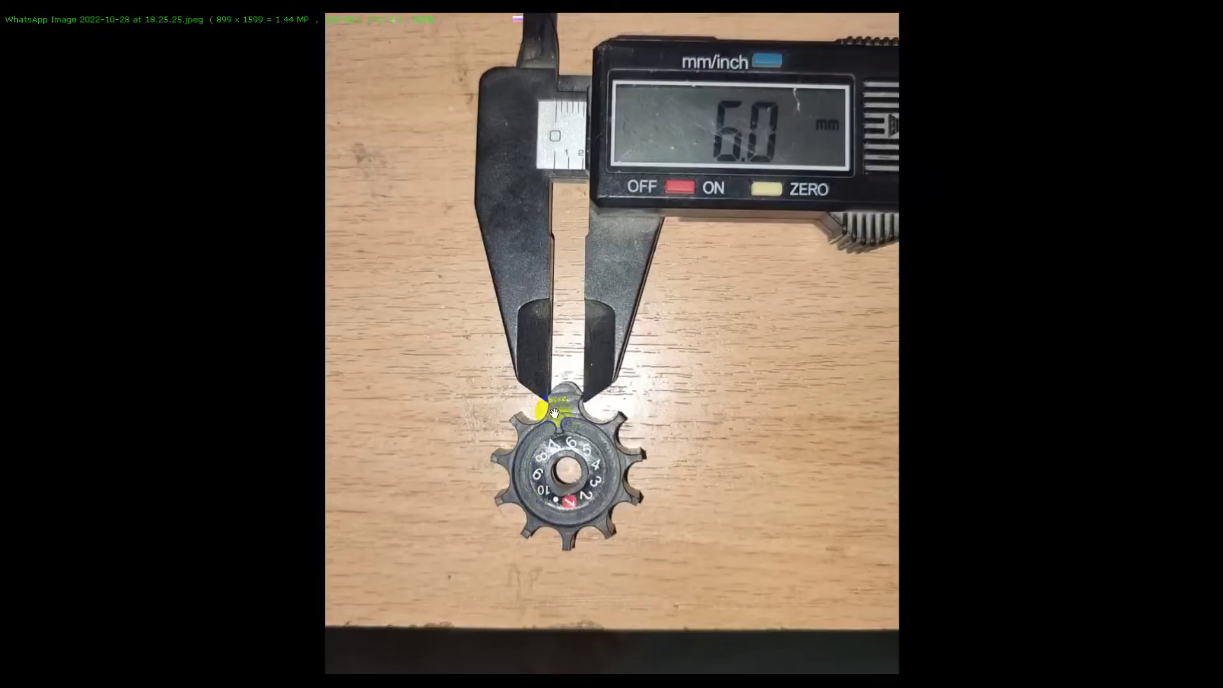
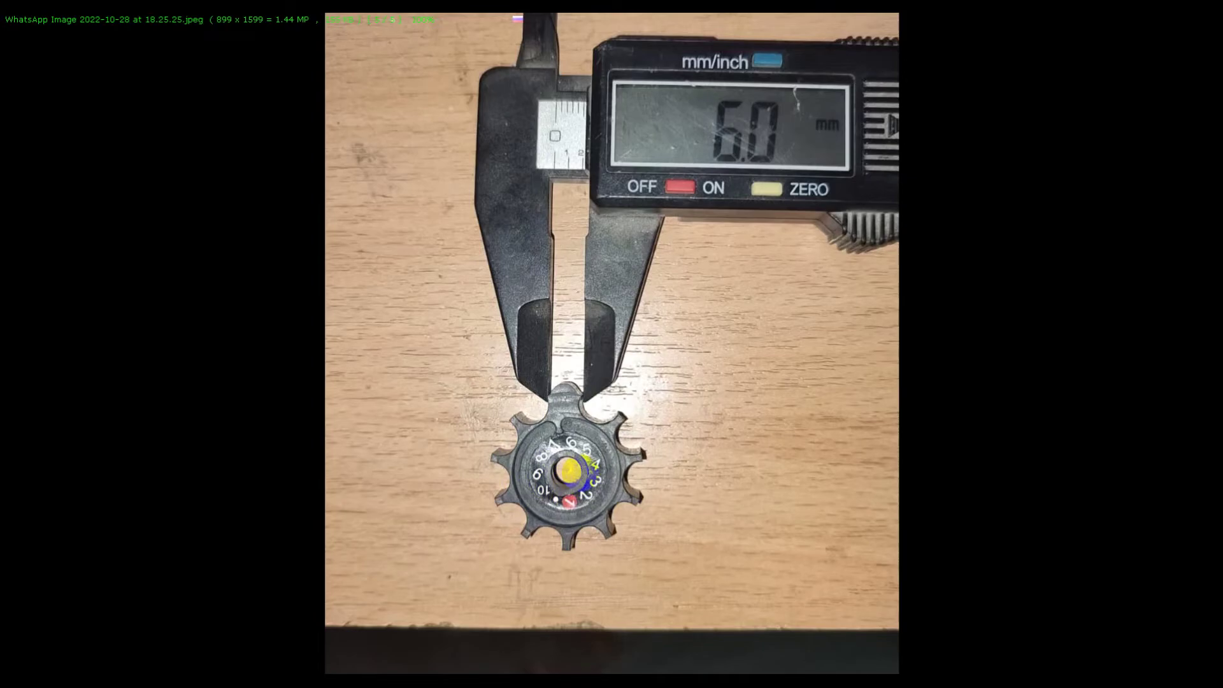
Step: Return from the caliper photo to the gear model and orbit and zoom around it
{"action": "key", "text": "alt+Tab"}
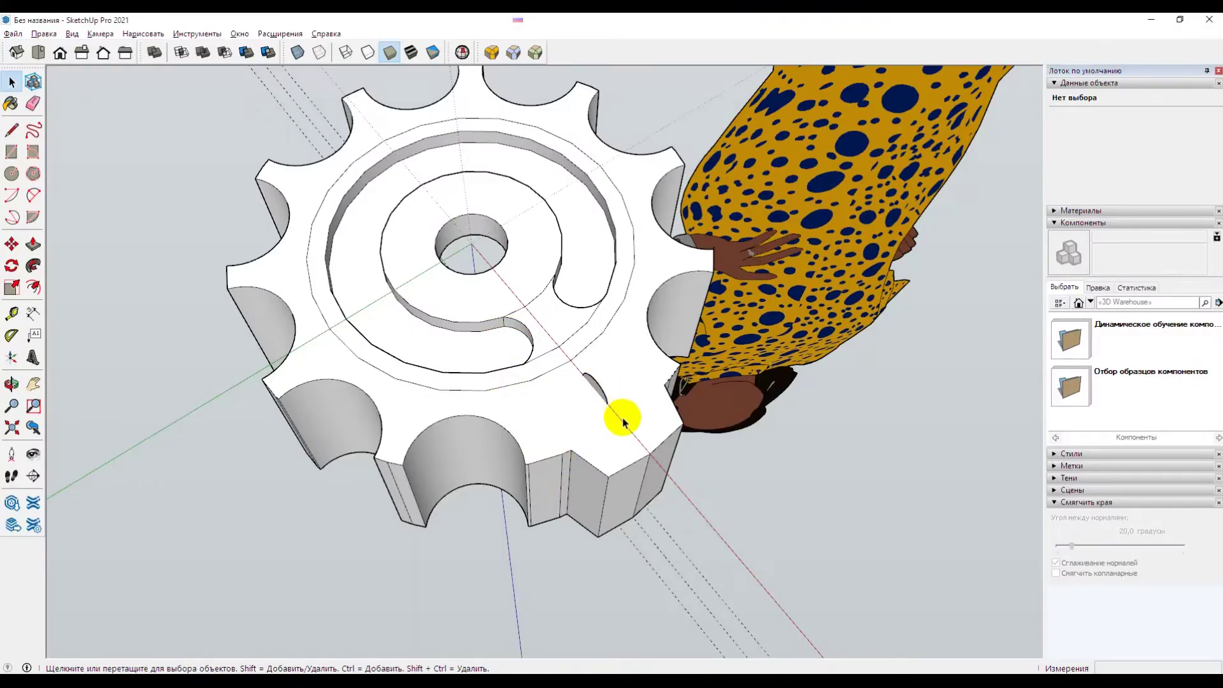
{"action": "mouse_move", "coordinate": [606, 397]}
{"action": "middle_mouse_down"}
{"action": "mouse_move", "coordinate": [663, 349]}
{"action": "mouse_move", "coordinate": [327, 410]}
{"action": "mouse_move", "coordinate": [701, 281]}
{"action": "mouse_move", "coordinate": [280, 325]}
{"action": "middle_mouse_up"}
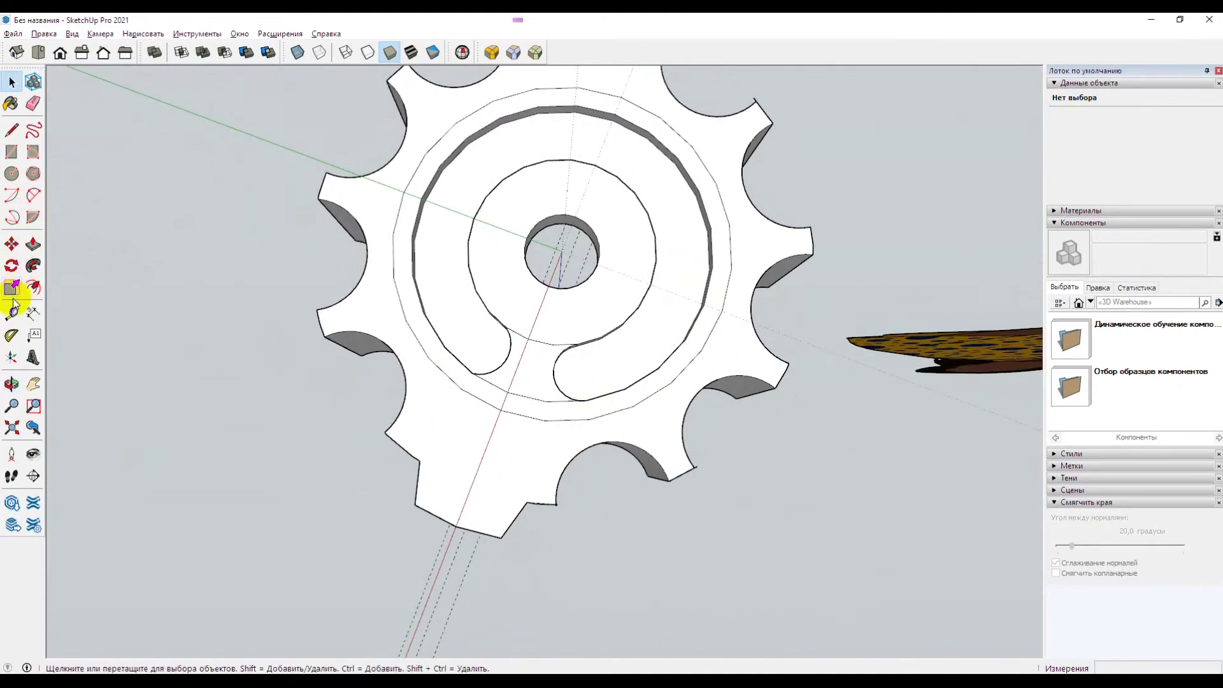
{"action": "scroll", "coordinate": [606, 347], "scroll_direction": "down", "scroll_amount": 1}
{"action": "scroll", "coordinate": [514, 287], "scroll_direction": "down", "scroll_amount": 3}
{"action": "scroll", "coordinate": [577, 340], "scroll_direction": "down", "scroll_amount": 2}
{"action": "scroll", "coordinate": [578, 340], "scroll_direction": "down", "scroll_amount": 2}
Step: Orbit and zoom down to a low side view of the gear housing
{"action": "mouse_move", "coordinate": [597, 319]}
{"action": "middle_mouse_down"}
{"action": "mouse_move", "coordinate": [646, 306]}
{"action": "mouse_move", "coordinate": [595, 306]}
{"action": "mouse_move", "coordinate": [745, 471]}
{"action": "mouse_move", "coordinate": [584, 328]}
{"action": "mouse_move", "coordinate": [594, 360]}
{"action": "mouse_move", "coordinate": [599, 339]}
{"action": "mouse_move", "coordinate": [603, 456]}
{"action": "mouse_move", "coordinate": [590, 324]}
{"action": "mouse_move", "coordinate": [608, 349]}
{"action": "middle_mouse_up"}
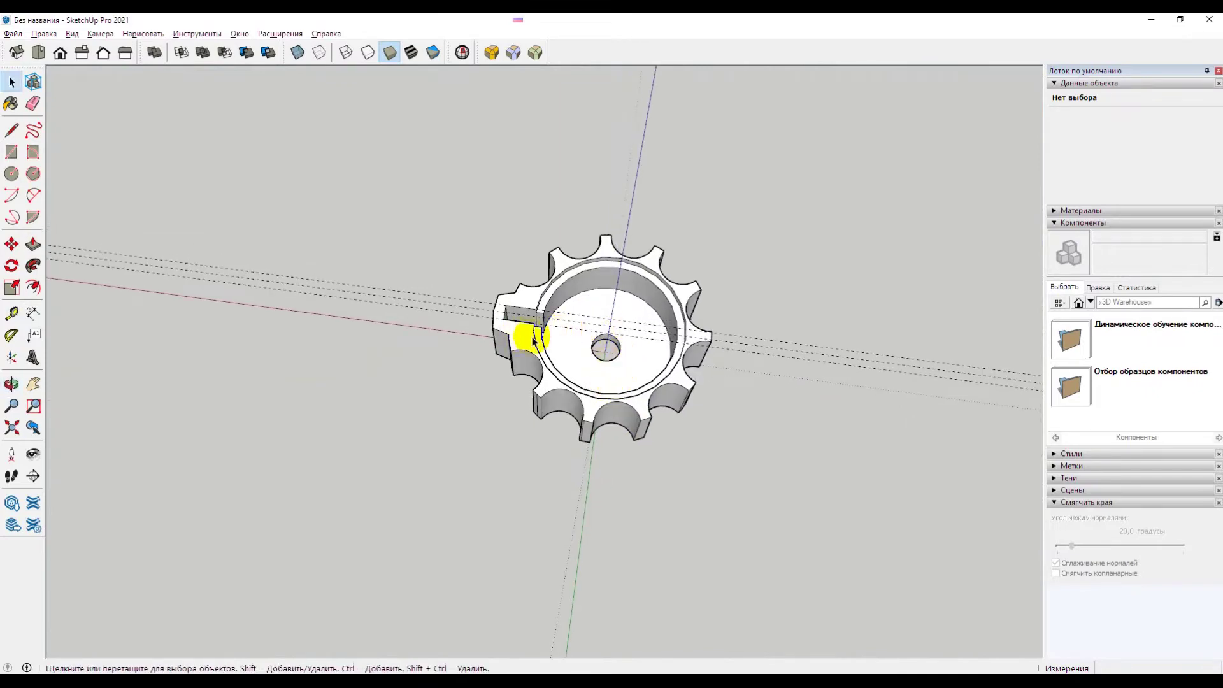
{"action": "scroll", "coordinate": [533, 363], "scroll_direction": "down", "scroll_amount": 4}
{"action": "scroll", "coordinate": [529, 398], "scroll_direction": "up", "scroll_amount": 3}
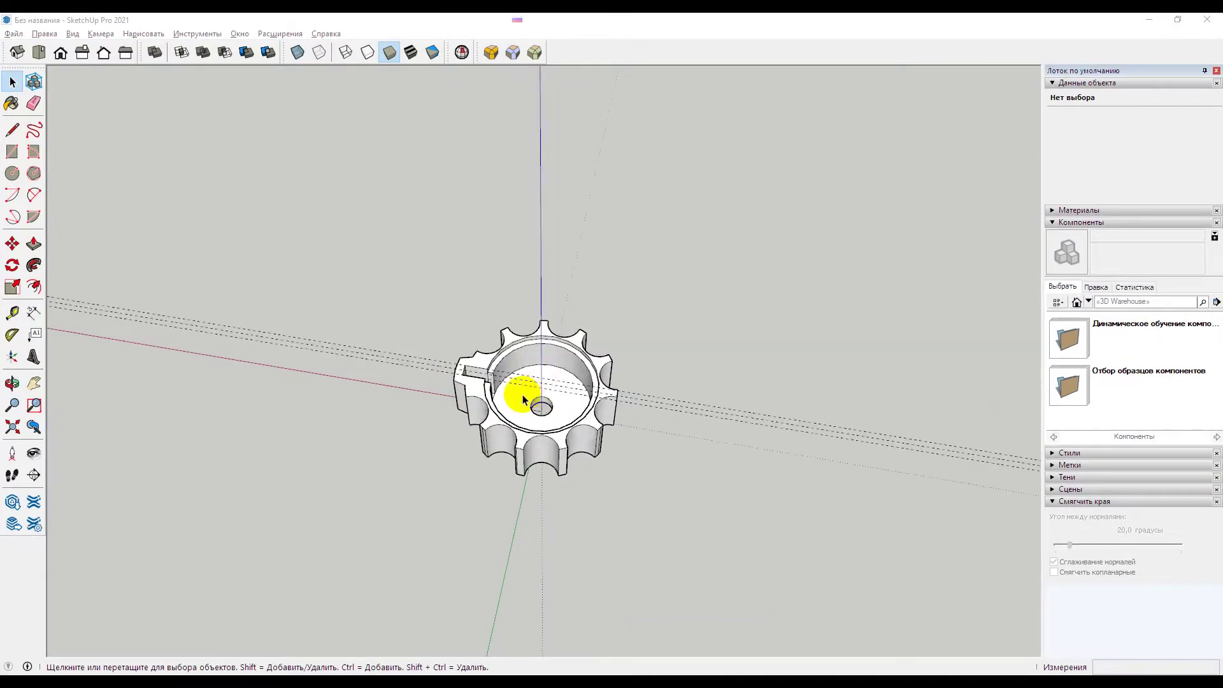
{"action": "scroll", "coordinate": [509, 395], "scroll_direction": "up", "scroll_amount": 2}
{"action": "scroll", "coordinate": [503, 391], "scroll_direction": "up", "scroll_amount": 3}
{"action": "mouse_move", "coordinate": [558, 477]}
{"action": "middle_mouse_down"}
{"action": "mouse_move", "coordinate": [579, 208]}
{"action": "mouse_move", "coordinate": [505, 469]}
{"action": "mouse_move", "coordinate": [586, 197]}
{"action": "mouse_move", "coordinate": [518, 573]}
{"action": "mouse_move", "coordinate": [570, 251]}
{"action": "mouse_move", "coordinate": [543, 513]}
{"action": "mouse_move", "coordinate": [617, 337]}
{"action": "mouse_move", "coordinate": [608, 300]}
{"action": "middle_mouse_up"}
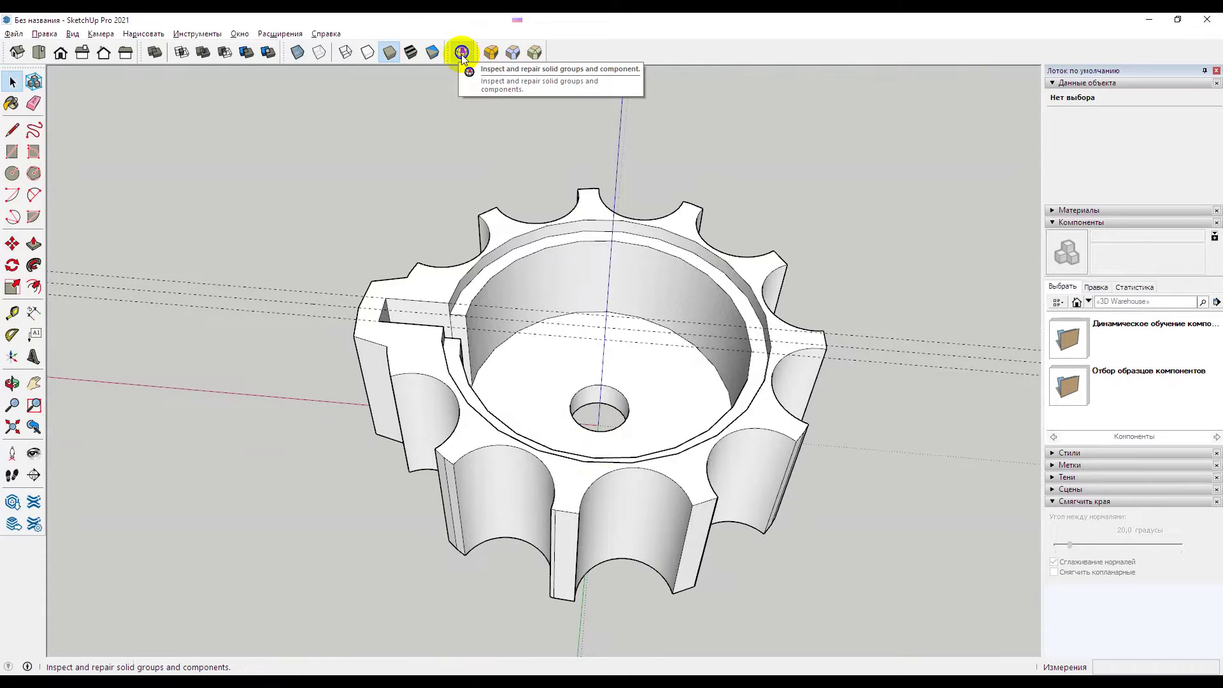
{"action": "left_click", "coordinate": [280, 33]}
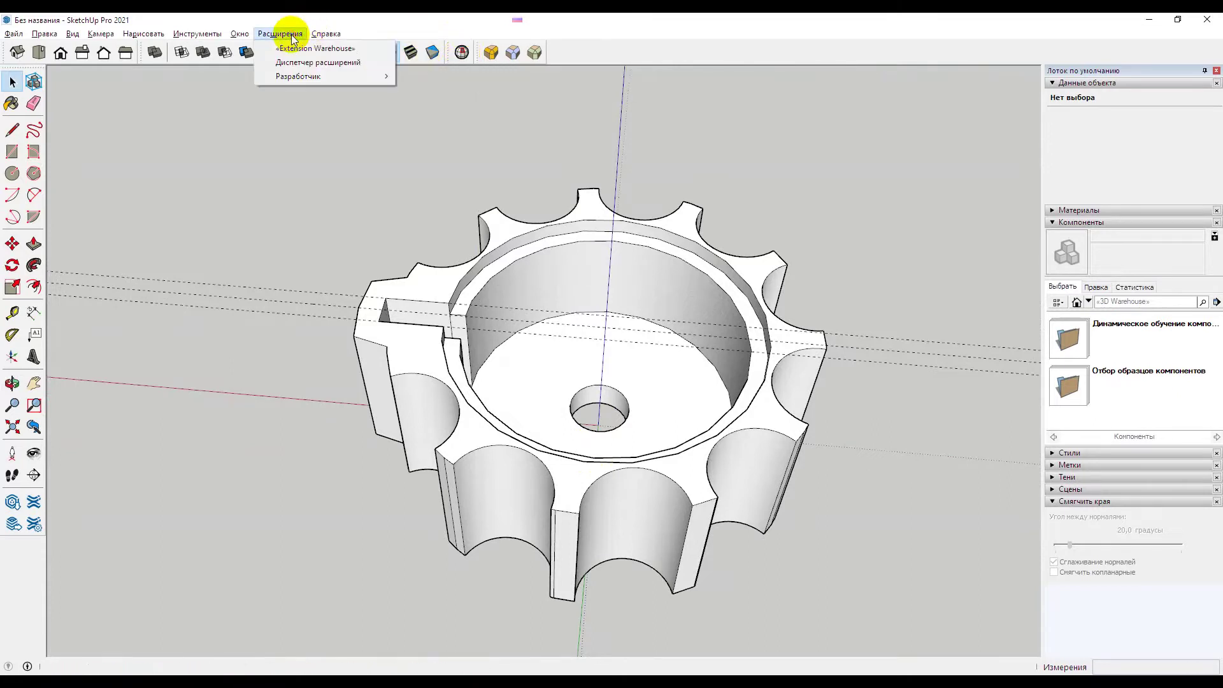
{"action": "left_click", "coordinate": [296, 62]}
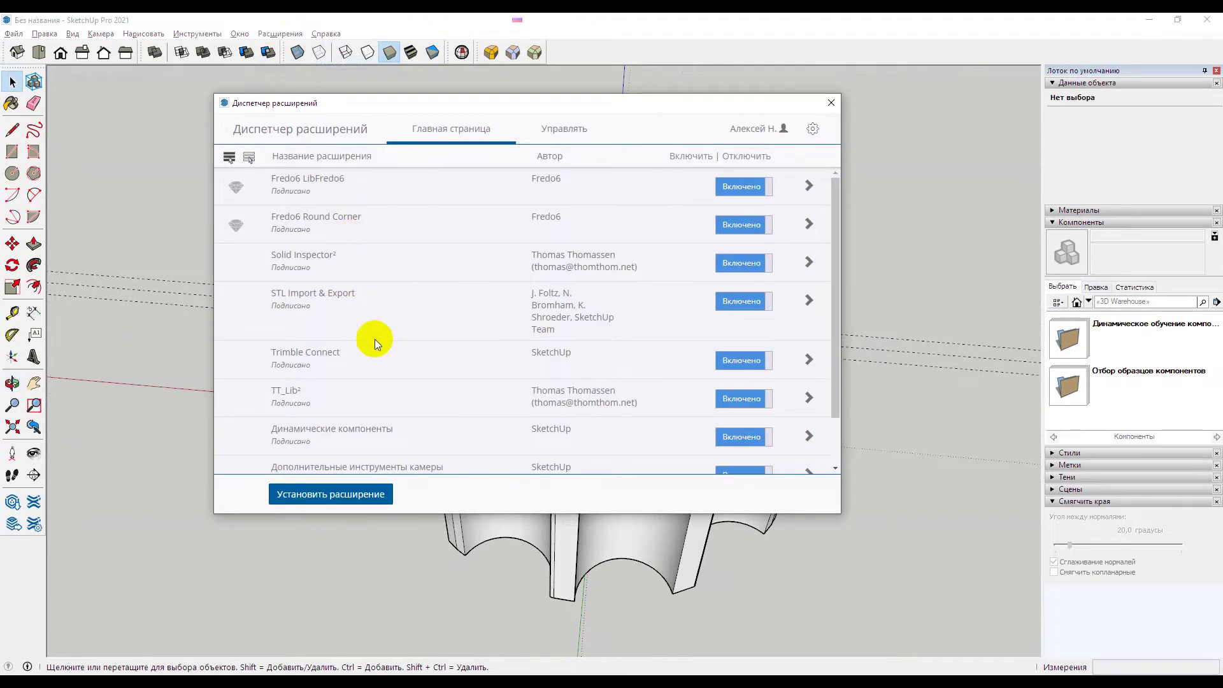
{"action": "scroll", "coordinate": [368, 372], "scroll_direction": "down", "scroll_amount": 2}
{"action": "scroll", "coordinate": [338, 366], "scroll_direction": "up", "scroll_amount": 2}
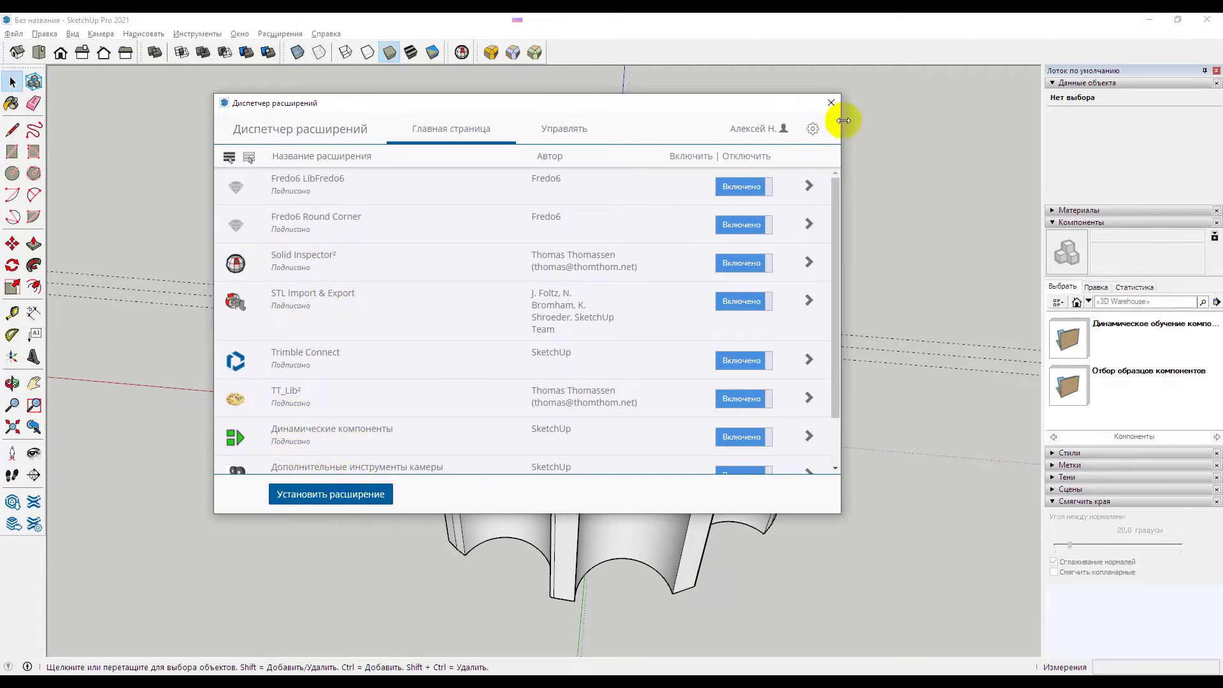
{"action": "left_click", "coordinate": [831, 103]}
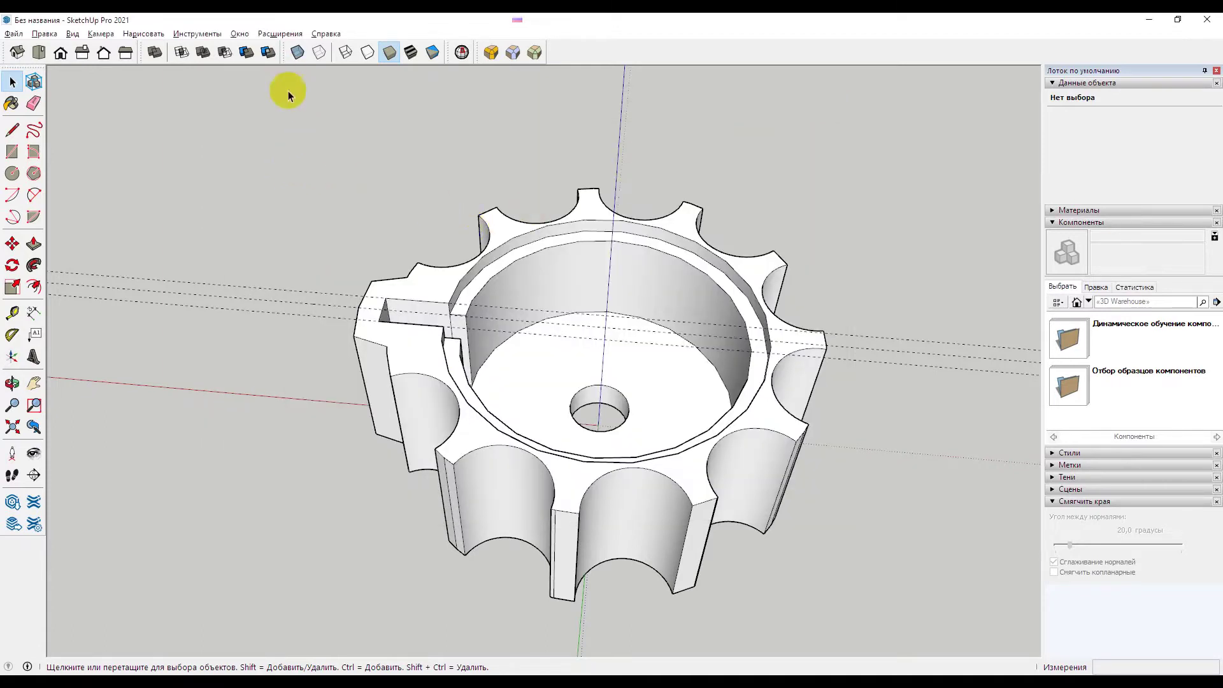
Step: Run Solid Inspector² on the housing and inspect its underside, cavity and notch
{"action": "left_click", "coordinate": [462, 53]}
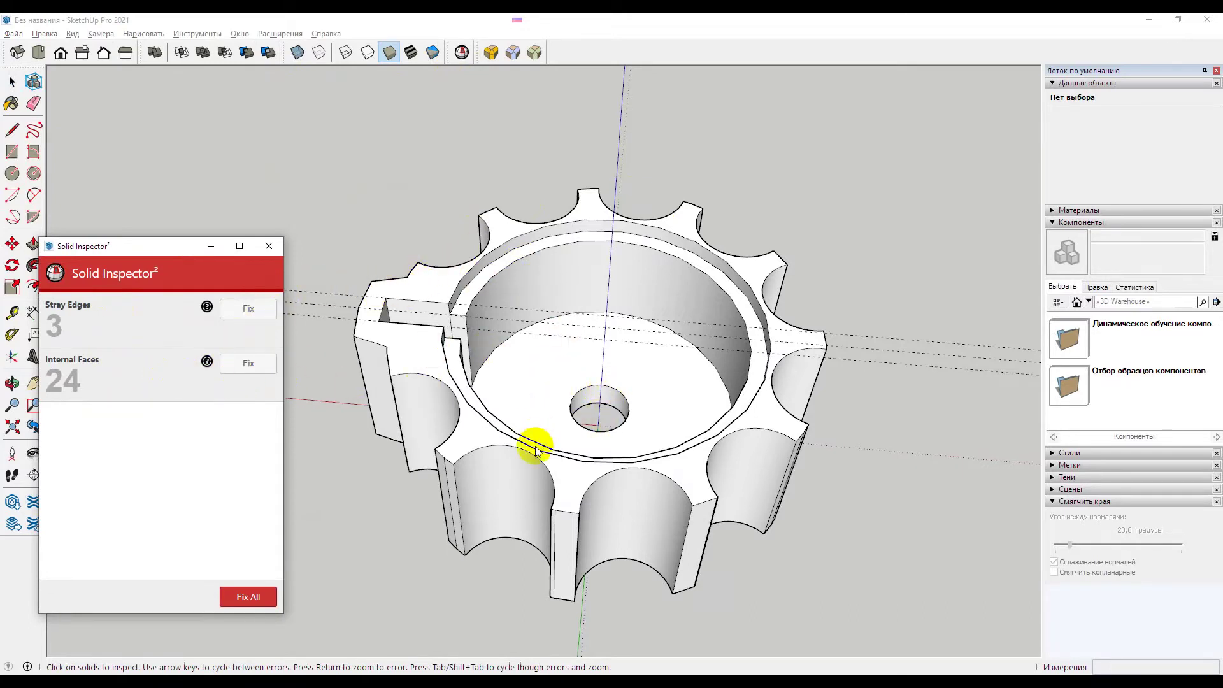
{"action": "middle_click_drag", "start_coordinate": [545, 493], "coordinate": [579, 231]}
{"action": "mouse_move", "coordinate": [590, 464]}
{"action": "middle_mouse_down"}
{"action": "mouse_move", "coordinate": [508, 278]}
{"action": "mouse_move", "coordinate": [533, 356]}
{"action": "mouse_move", "coordinate": [537, 280]}
{"action": "mouse_move", "coordinate": [633, 259]}
{"action": "mouse_move", "coordinate": [668, 486]}
{"action": "mouse_move", "coordinate": [494, 273]}
{"action": "mouse_move", "coordinate": [579, 418]}
{"action": "mouse_move", "coordinate": [677, 363]}
{"action": "mouse_move", "coordinate": [637, 442]}
{"action": "mouse_move", "coordinate": [739, 400]}
{"action": "mouse_move", "coordinate": [529, 381]}
{"action": "middle_mouse_up"}
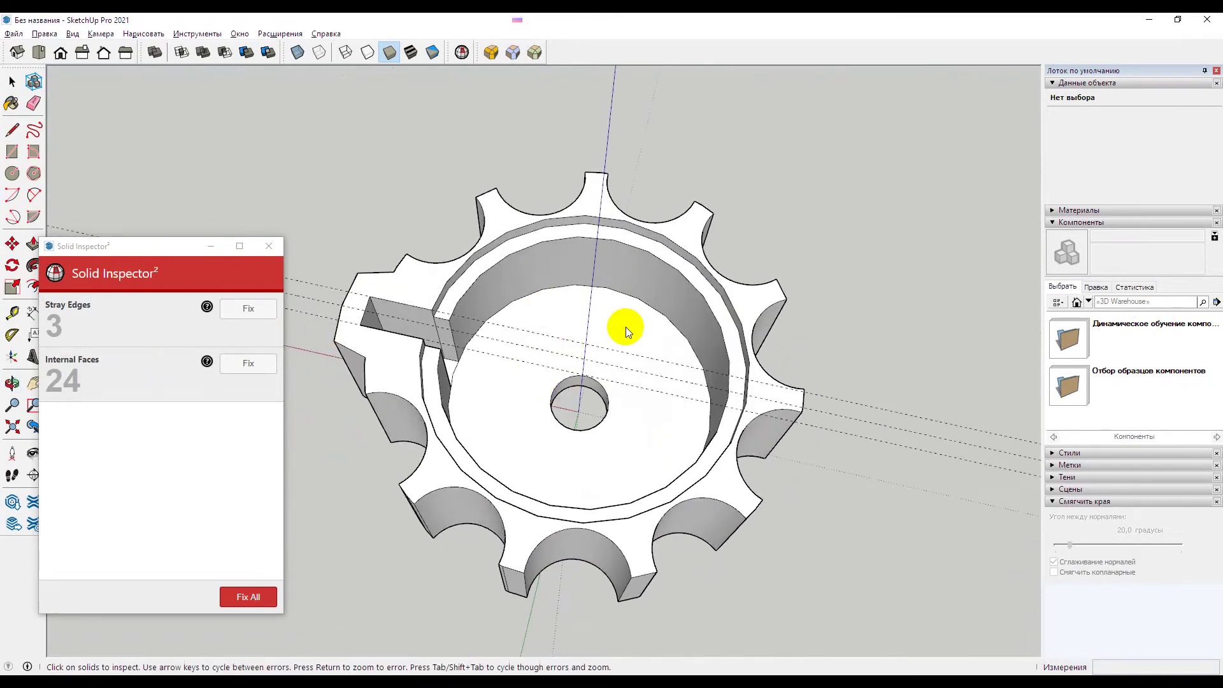
{"action": "mouse_move", "coordinate": [572, 331]}
{"action": "middle_mouse_down"}
{"action": "mouse_move", "coordinate": [508, 281]}
{"action": "mouse_move", "coordinate": [449, 335]}
{"action": "middle_mouse_up"}
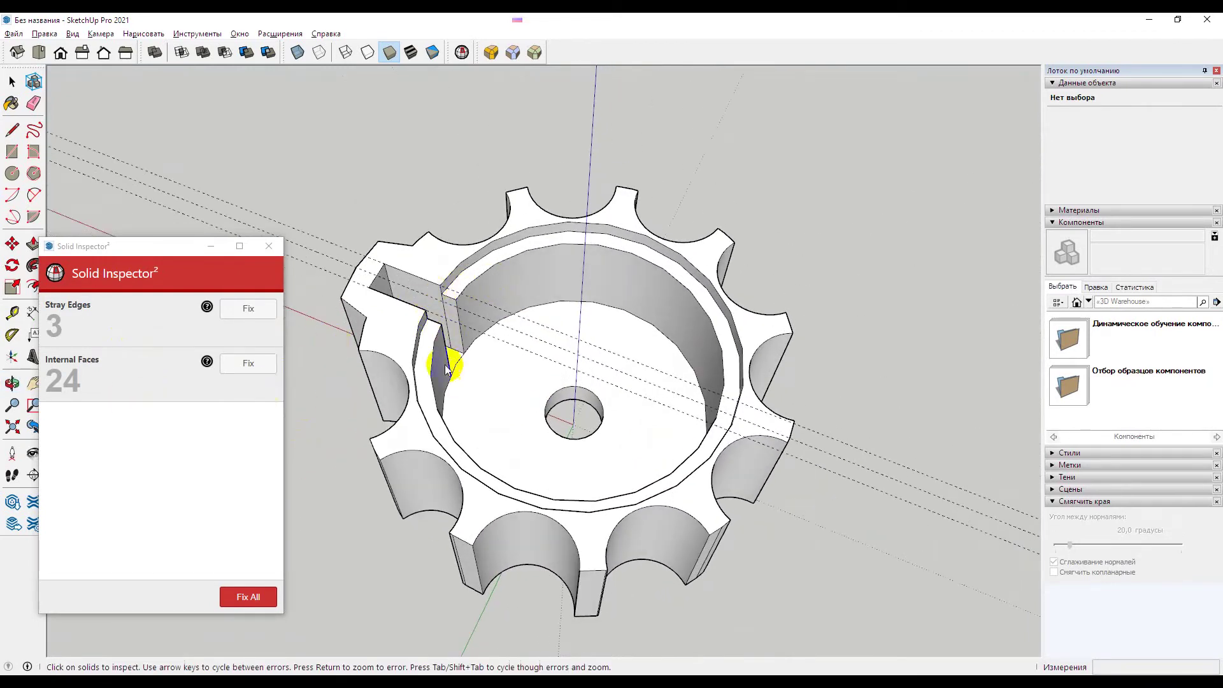
{"action": "mouse_move", "coordinate": [661, 365]}
{"action": "middle_mouse_down"}
{"action": "mouse_move", "coordinate": [710, 382]}
{"action": "mouse_move", "coordinate": [578, 338]}
{"action": "middle_mouse_up"}
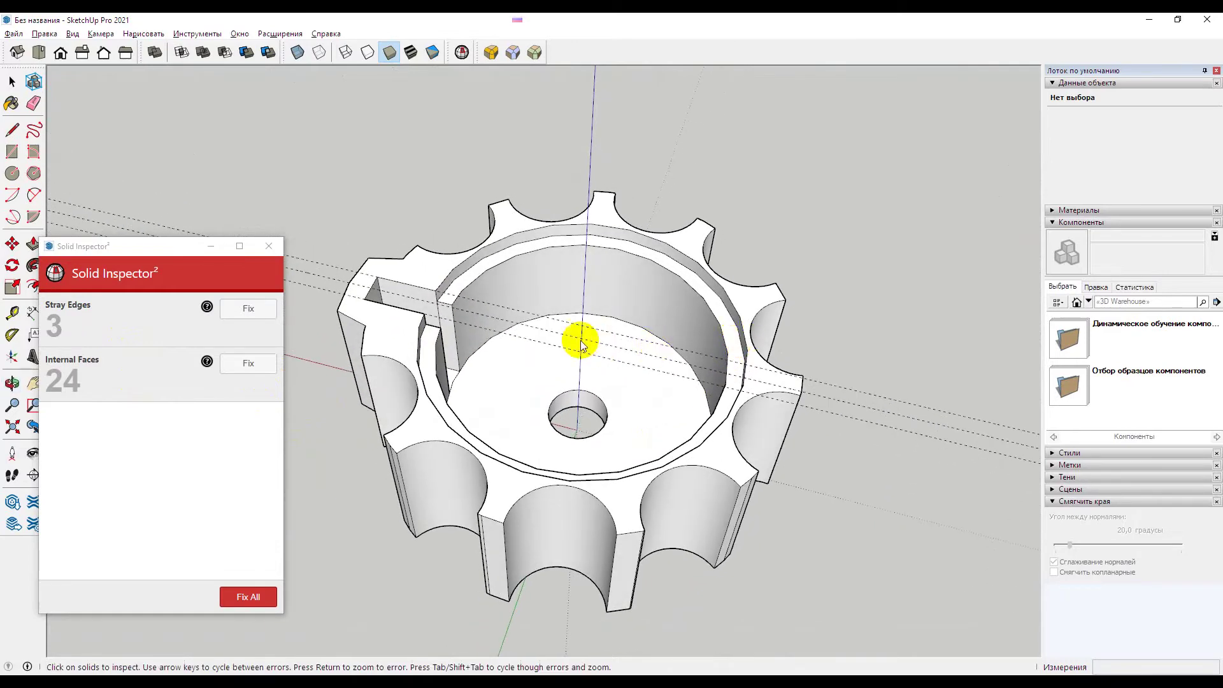
Step: Fix all 3 stray edges and 24 internal faces, then close the error report
{"action": "left_click", "coordinate": [236, 348]}
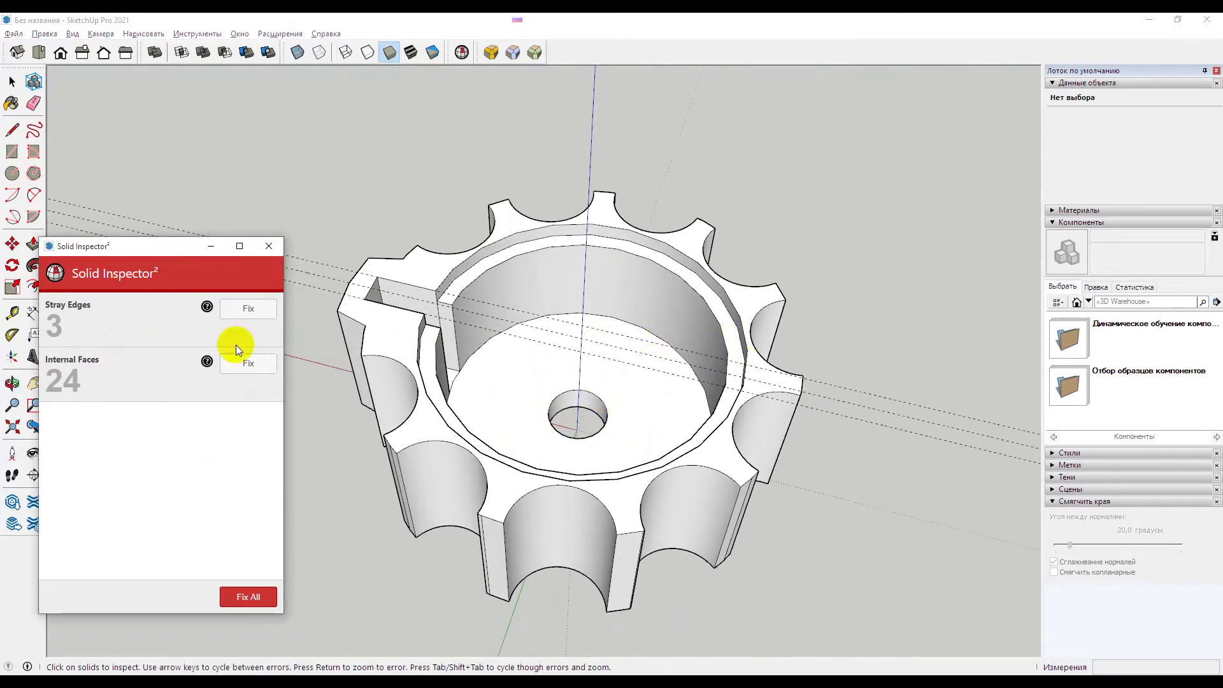
{"action": "left_click", "coordinate": [258, 597]}
{"action": "left_click", "coordinate": [158, 300]}
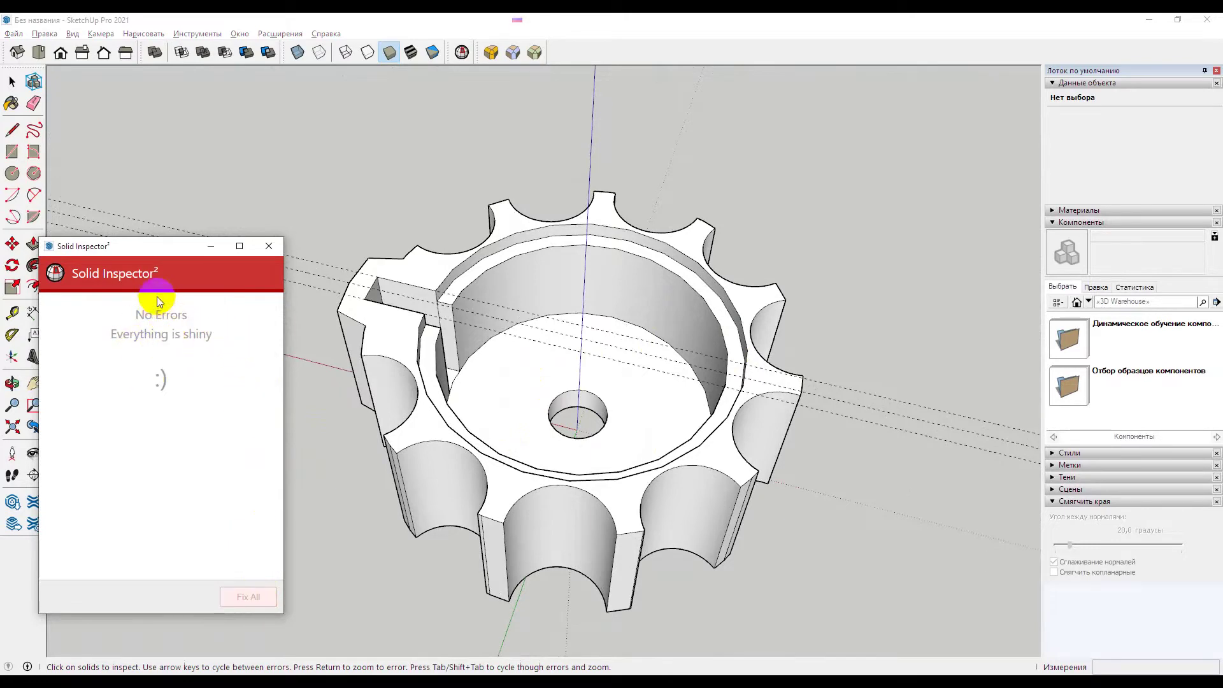
{"action": "mouse_move", "coordinate": [474, 404]}
{"action": "middle_mouse_down"}
{"action": "mouse_move", "coordinate": [588, 372]}
{"action": "mouse_move", "coordinate": [306, 328]}
{"action": "middle_mouse_up"}
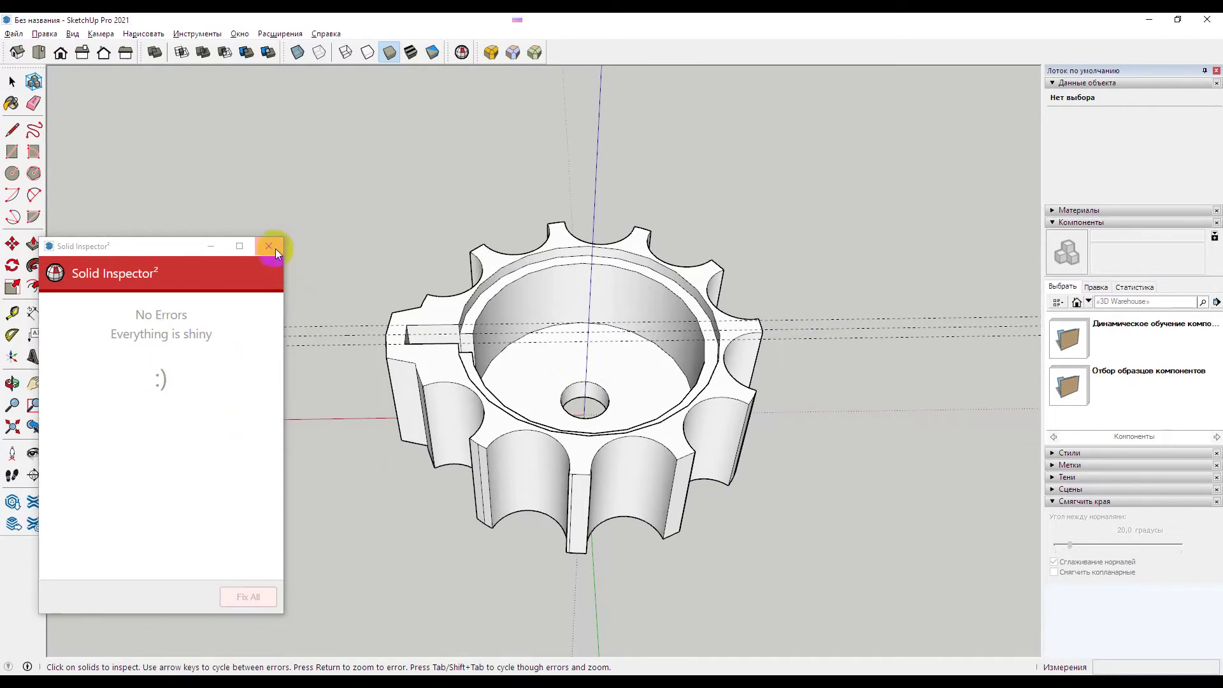
{"action": "left_click", "coordinate": [268, 246]}
{"action": "middle_click_drag", "start_coordinate": [526, 322], "coordinate": [532, 326]}
{"action": "mouse_move", "coordinate": [533, 326]}
{"action": "left_mouse_down"}
{"action": "mouse_move", "coordinate": [469, 499]}
{"action": "mouse_move", "coordinate": [586, 404]}
{"action": "left_mouse_up"}
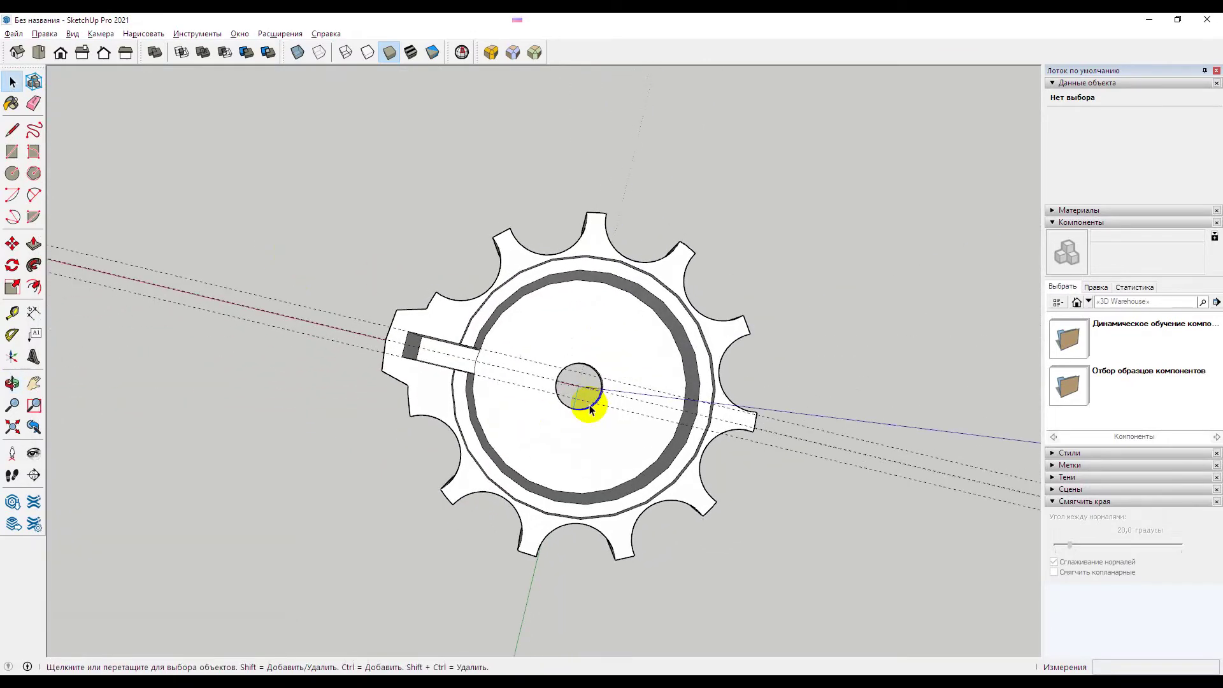
Step: Delete the leftover 9 mm circle on the housing's underside
{"action": "scroll", "coordinate": [491, 355], "scroll_direction": "up", "scroll_amount": 3}
{"action": "key", "text": "space"}
{"action": "mouse_move", "coordinate": [519, 387]}
{"action": "middle_mouse_down"}
{"action": "mouse_move", "coordinate": [456, 303]}
{"action": "mouse_move", "coordinate": [479, 361]}
{"action": "middle_mouse_up"}
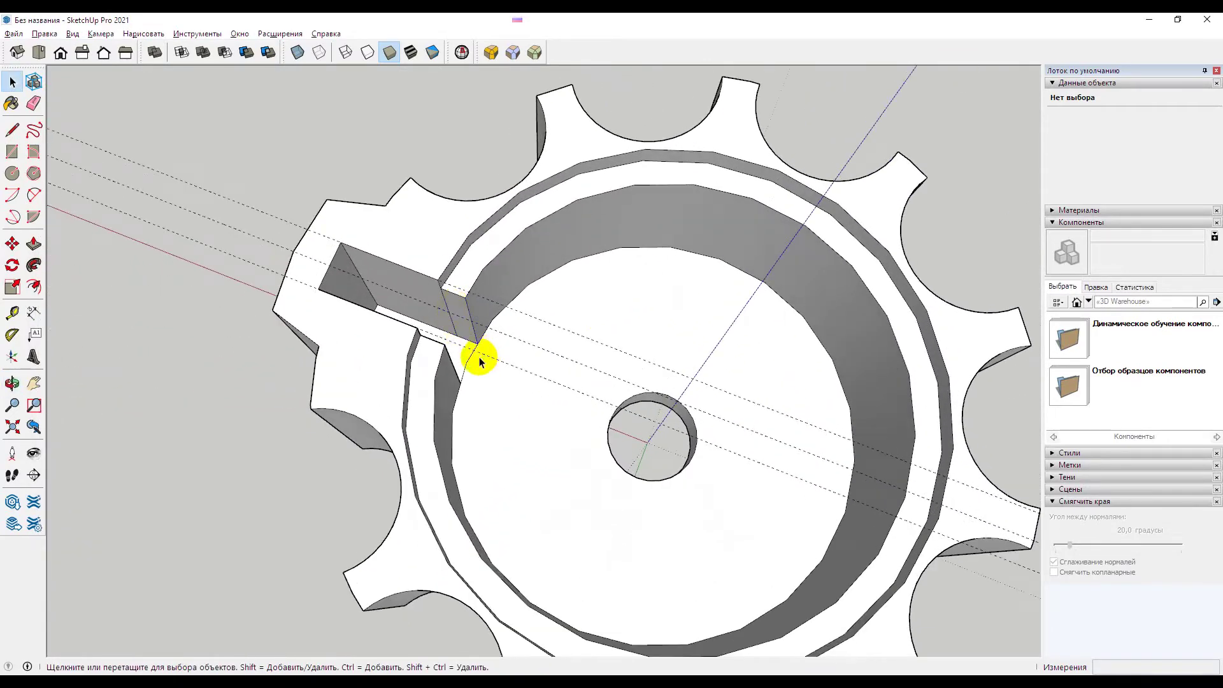
{"action": "left_click", "coordinate": [491, 368]}
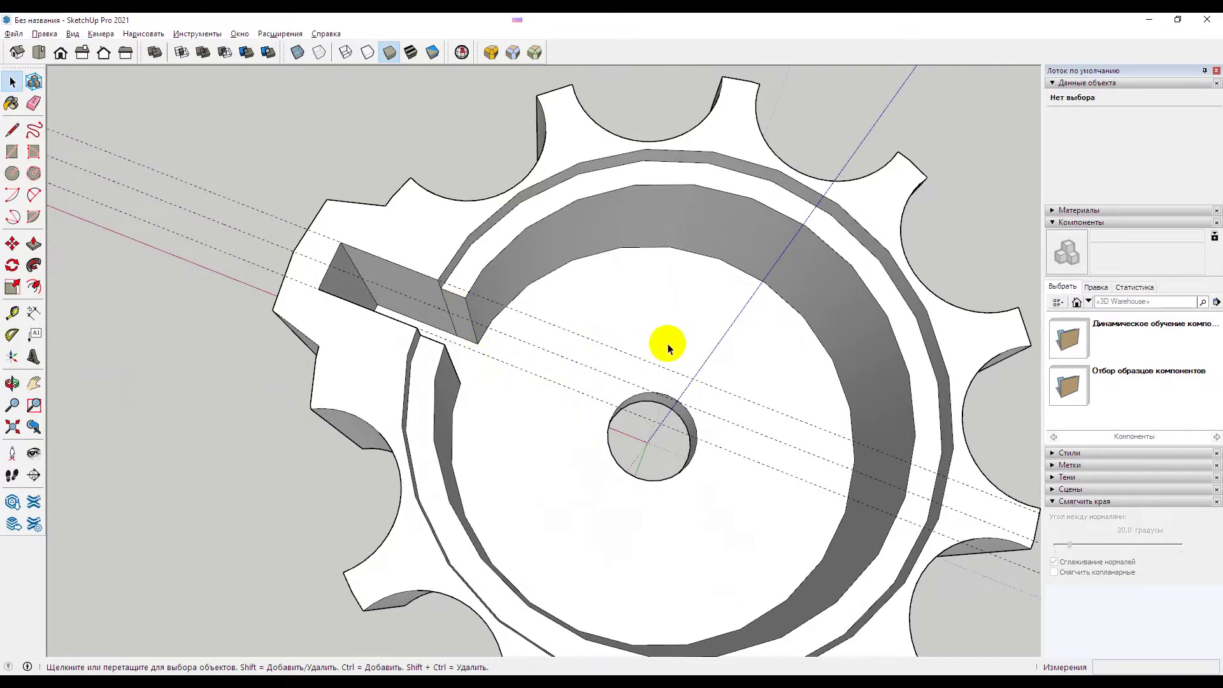
{"action": "mouse_move", "coordinate": [662, 314]}
{"action": "middle_mouse_down"}
{"action": "mouse_move", "coordinate": [480, 350]}
{"action": "mouse_move", "coordinate": [606, 254]}
{"action": "mouse_move", "coordinate": [519, 499]}
{"action": "mouse_move", "coordinate": [685, 368]}
{"action": "middle_mouse_up"}
{"action": "scroll", "coordinate": [675, 408], "scroll_direction": "down", "scroll_amount": 3}
{"action": "middle_click_drag", "start_coordinate": [615, 491], "coordinate": [637, 249]}
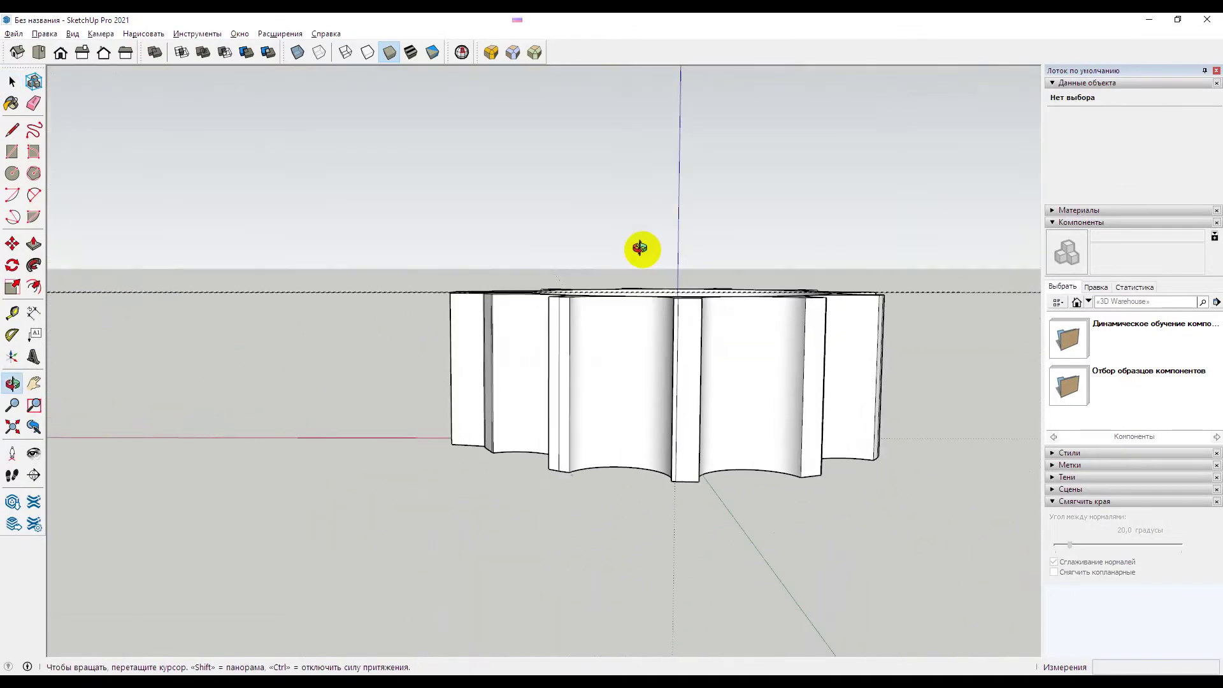
{"action": "mouse_move", "coordinate": [612, 464]}
{"action": "middle_mouse_down"}
{"action": "mouse_move", "coordinate": [582, 334]}
{"action": "mouse_move", "coordinate": [605, 327]}
{"action": "middle_mouse_up"}
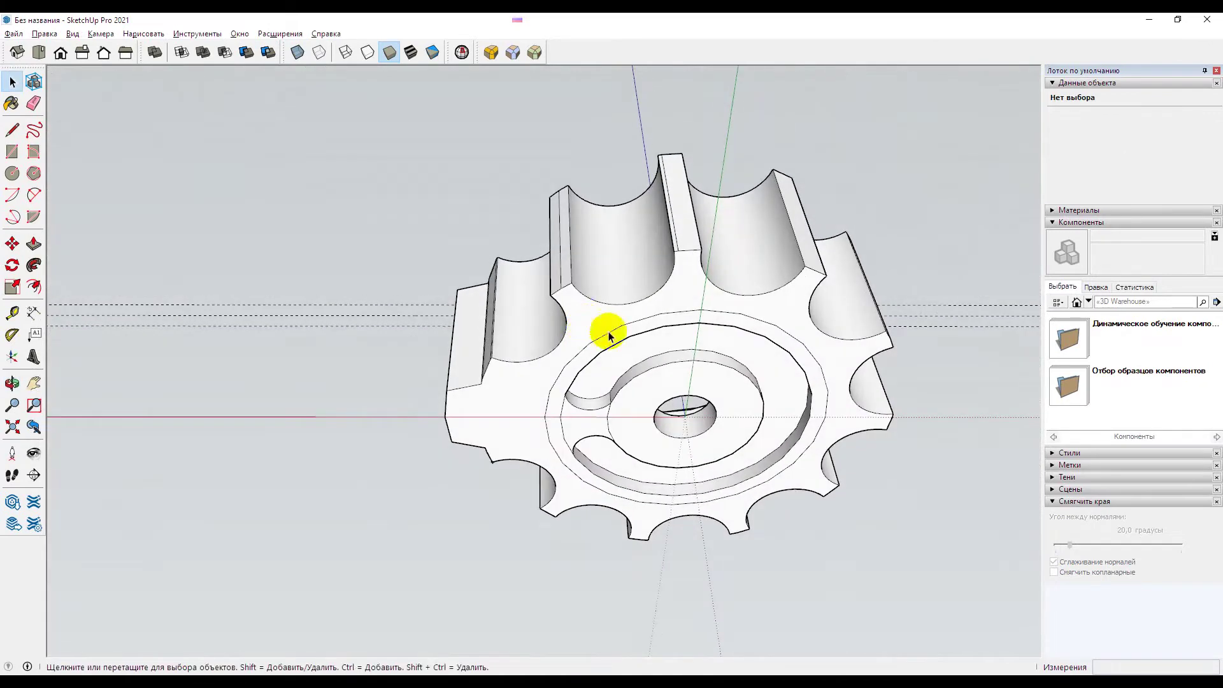
{"action": "left_click", "coordinate": [627, 326]}
{"action": "key", "text": "Delete"}
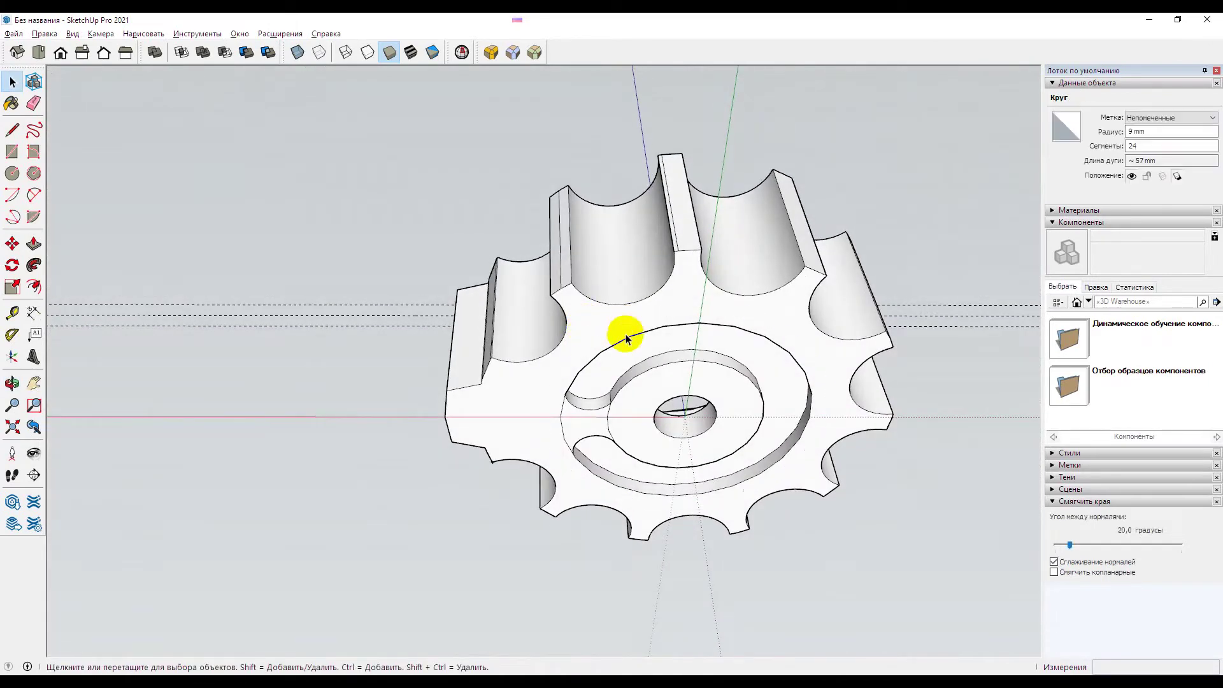
Step: Delete the stray edges beside the curved underside slots
{"action": "mouse_move", "coordinate": [696, 314]}
{"action": "middle_mouse_down"}
{"action": "mouse_move", "coordinate": [642, 419]}
{"action": "mouse_move", "coordinate": [628, 328]}
{"action": "mouse_move", "coordinate": [737, 423]}
{"action": "middle_mouse_up"}
{"action": "middle_click_drag", "start_coordinate": [619, 437], "coordinate": [614, 300]}
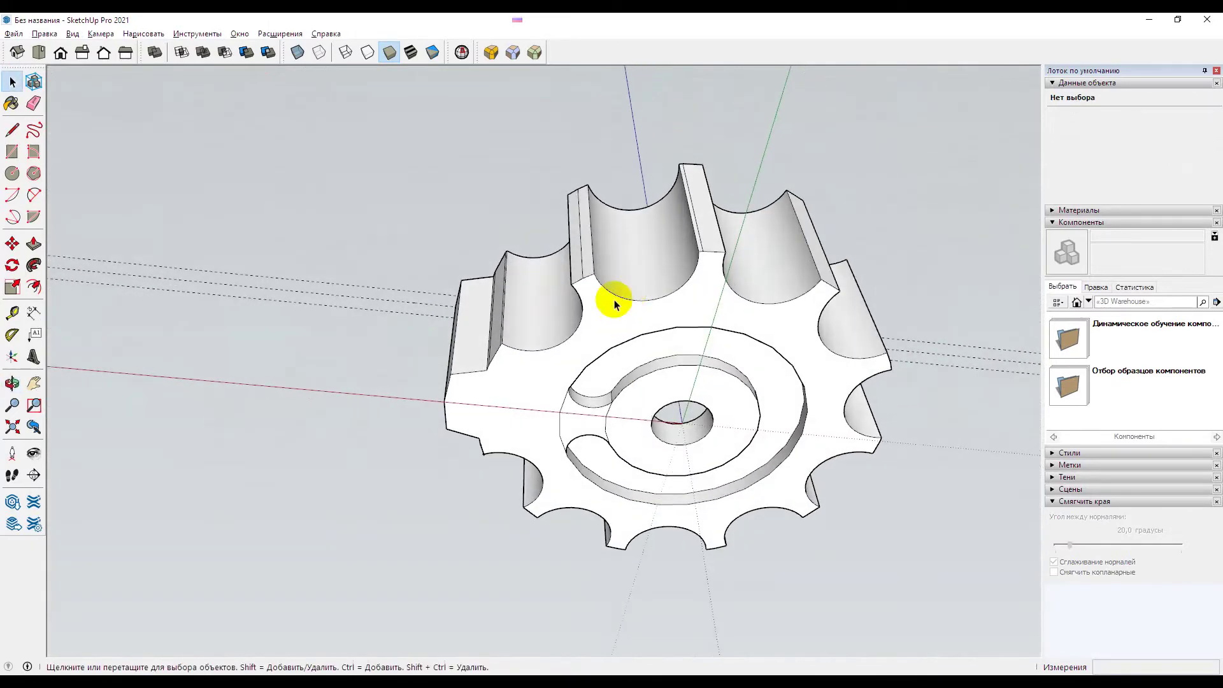
{"action": "scroll", "coordinate": [554, 423], "scroll_direction": "up", "scroll_amount": 5}
{"action": "key", "text": "Delete"}
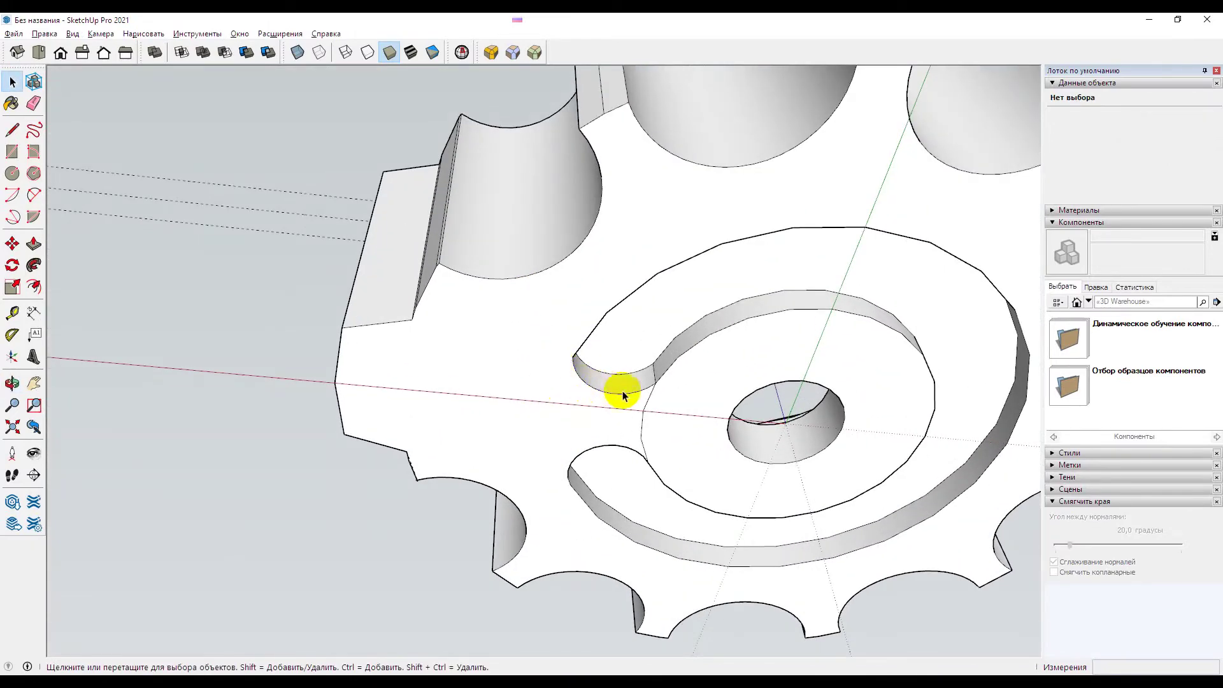
{"action": "mouse_move", "coordinate": [682, 265]}
{"action": "middle_mouse_down"}
{"action": "mouse_move", "coordinate": [656, 287]}
{"action": "mouse_move", "coordinate": [614, 368]}
{"action": "mouse_move", "coordinate": [647, 199]}
{"action": "middle_mouse_up"}
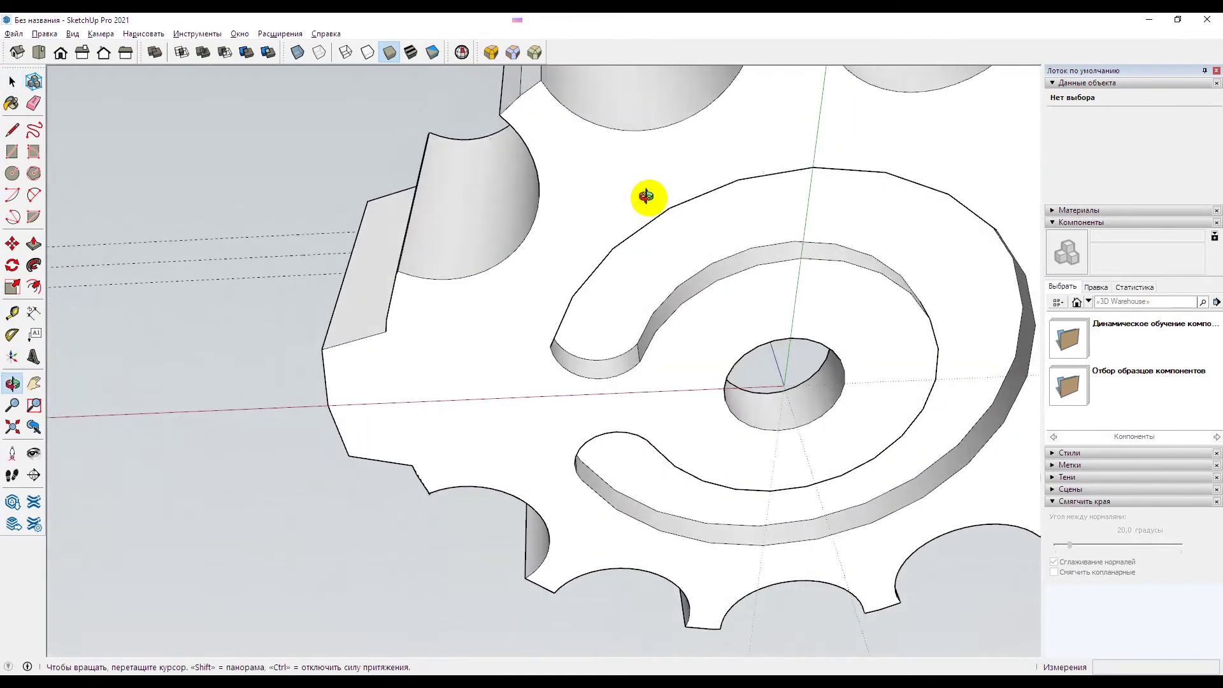
{"action": "scroll", "coordinate": [647, 404], "scroll_direction": "down", "scroll_amount": 3}
{"action": "scroll", "coordinate": [640, 315], "scroll_direction": "down", "scroll_amount": 2}
{"action": "mouse_move", "coordinate": [642, 313]}
{"action": "middle_mouse_down"}
{"action": "mouse_move", "coordinate": [671, 385]}
{"action": "mouse_move", "coordinate": [672, 294]}
{"action": "mouse_move", "coordinate": [682, 423]}
{"action": "mouse_move", "coordinate": [669, 310]}
{"action": "mouse_move", "coordinate": [644, 551]}
{"action": "middle_mouse_up"}
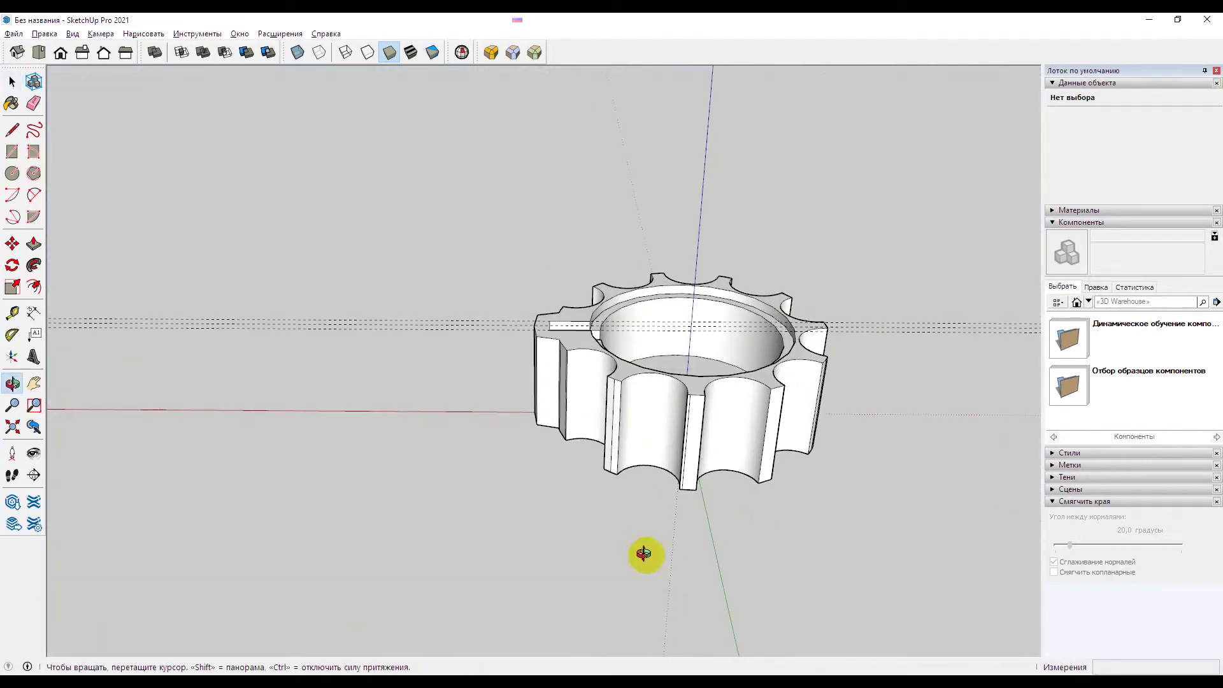
{"action": "mouse_move", "coordinate": [586, 355]}
{"action": "middle_mouse_down"}
{"action": "mouse_move", "coordinate": [625, 458]}
{"action": "mouse_move", "coordinate": [736, 468]}
{"action": "mouse_move", "coordinate": [614, 328]}
{"action": "mouse_move", "coordinate": [667, 301]}
{"action": "mouse_move", "coordinate": [566, 369]}
{"action": "mouse_move", "coordinate": [472, 251]}
{"action": "middle_mouse_up"}
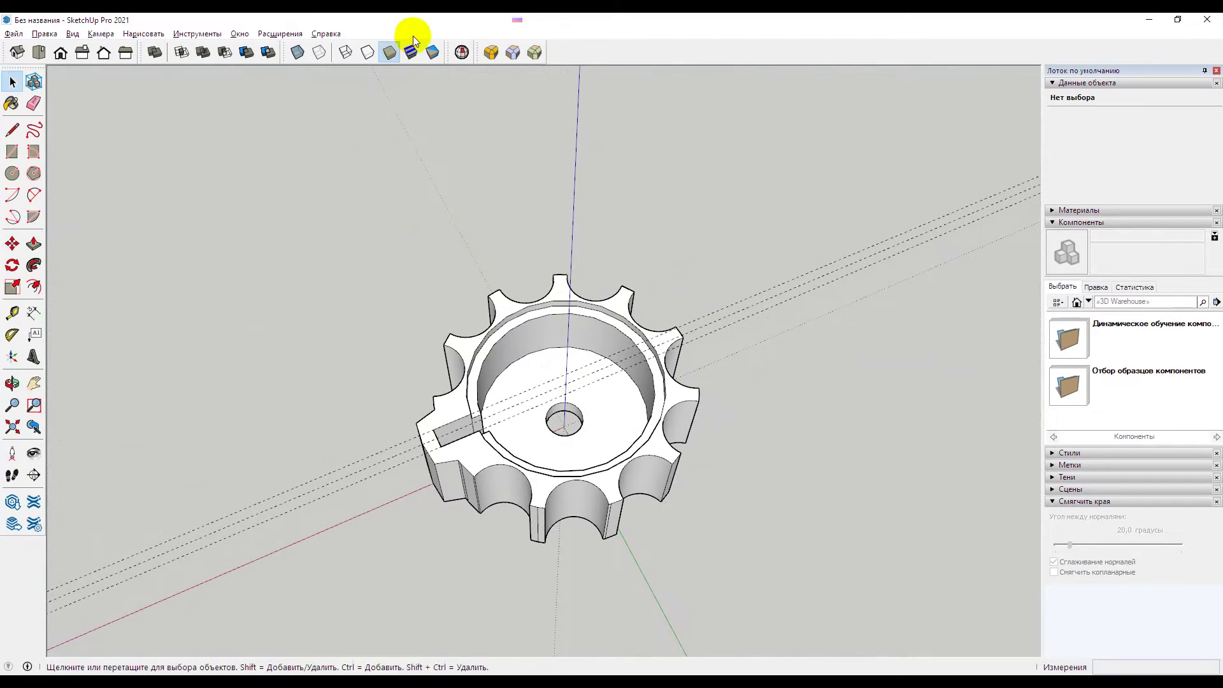
Step: Re-run the Solid Inspector² check on the housing and close the results
{"action": "left_click", "coordinate": [464, 53]}
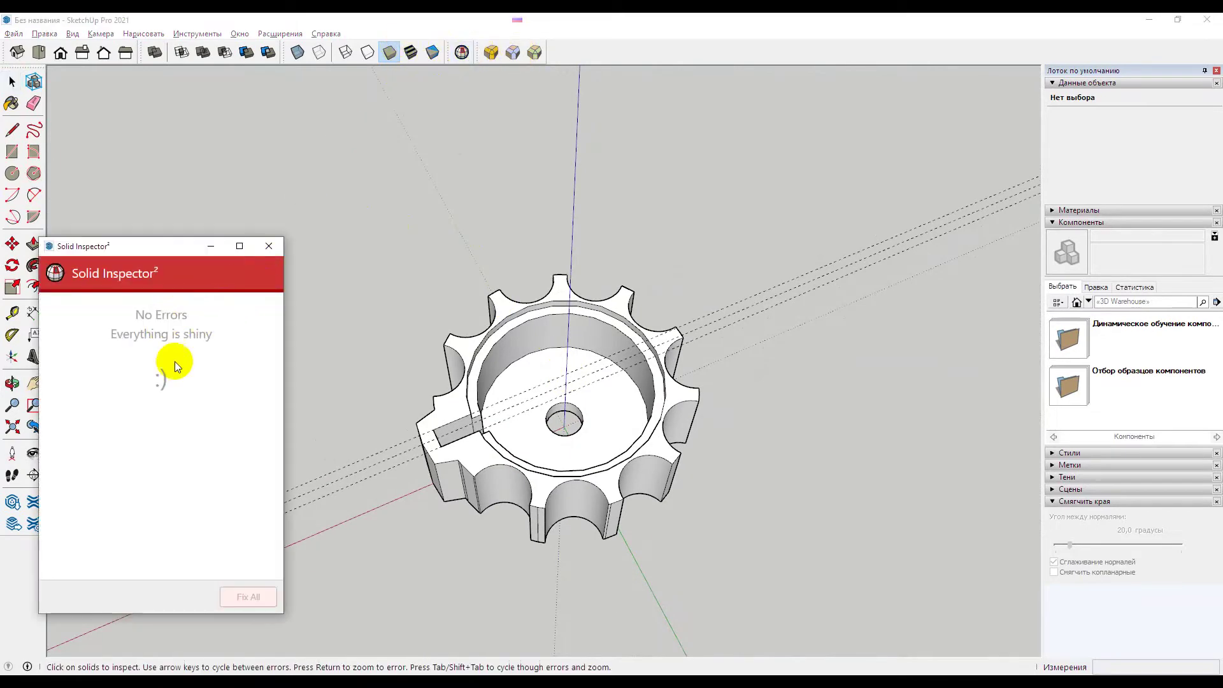
{"action": "left_click", "coordinate": [268, 245]}
{"action": "scroll", "coordinate": [606, 358], "scroll_direction": "down", "scroll_amount": 3}
{"action": "scroll", "coordinate": [633, 316], "scroll_direction": "down", "scroll_amount": 2}
{"action": "mouse_move", "coordinate": [633, 316]}
{"action": "middle_mouse_down"}
{"action": "mouse_move", "coordinate": [630, 376]}
{"action": "mouse_move", "coordinate": [472, 312]}
{"action": "middle_mouse_up"}
{"action": "left_click_drag", "start_coordinate": [448, 268], "coordinate": [553, 353]}
{"action": "scroll", "coordinate": [530, 318], "scroll_direction": "up", "scroll_amount": 3}
{"action": "scroll", "coordinate": [531, 323], "scroll_direction": "up", "scroll_amount": 1}
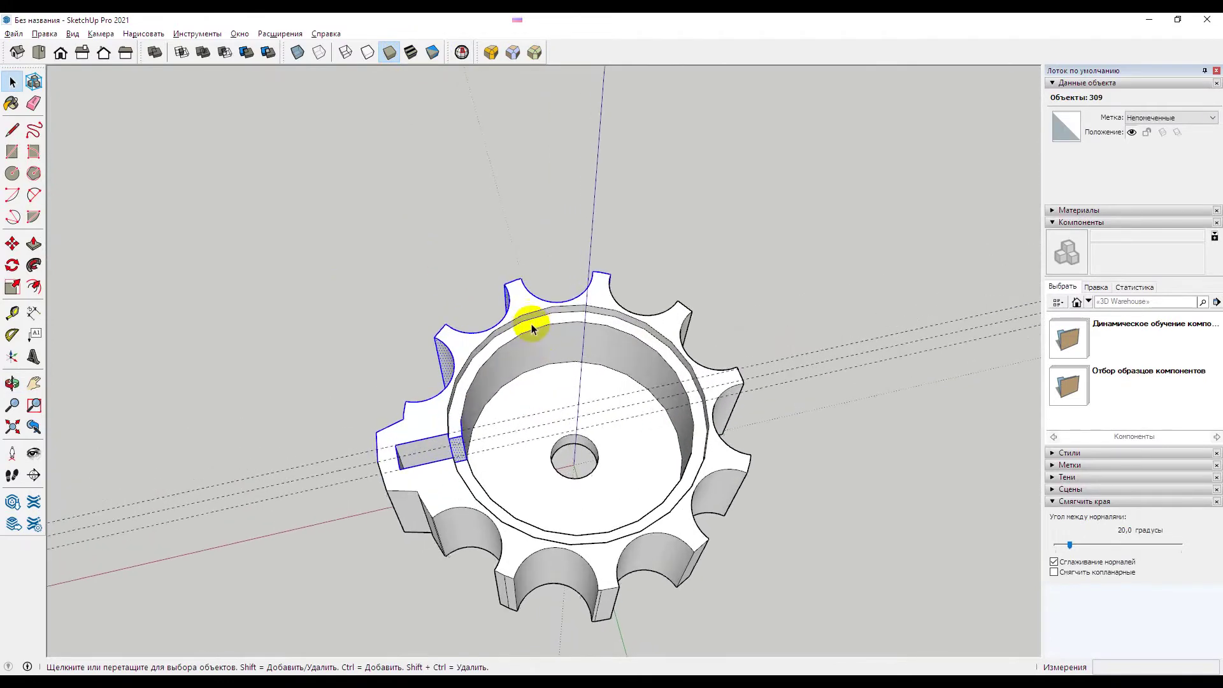
{"action": "key", "text": "Escape"}
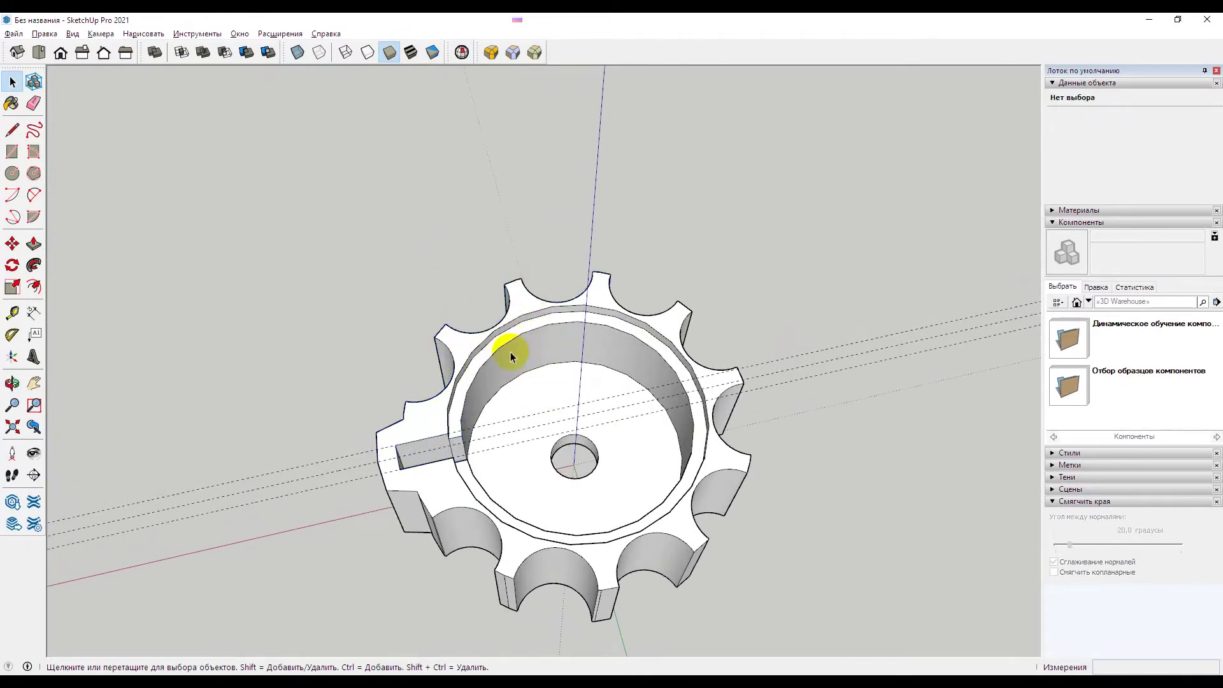
Step: Group all of the housing's connected geometry into one group
{"action": "triple_click", "coordinate": [510, 351]}
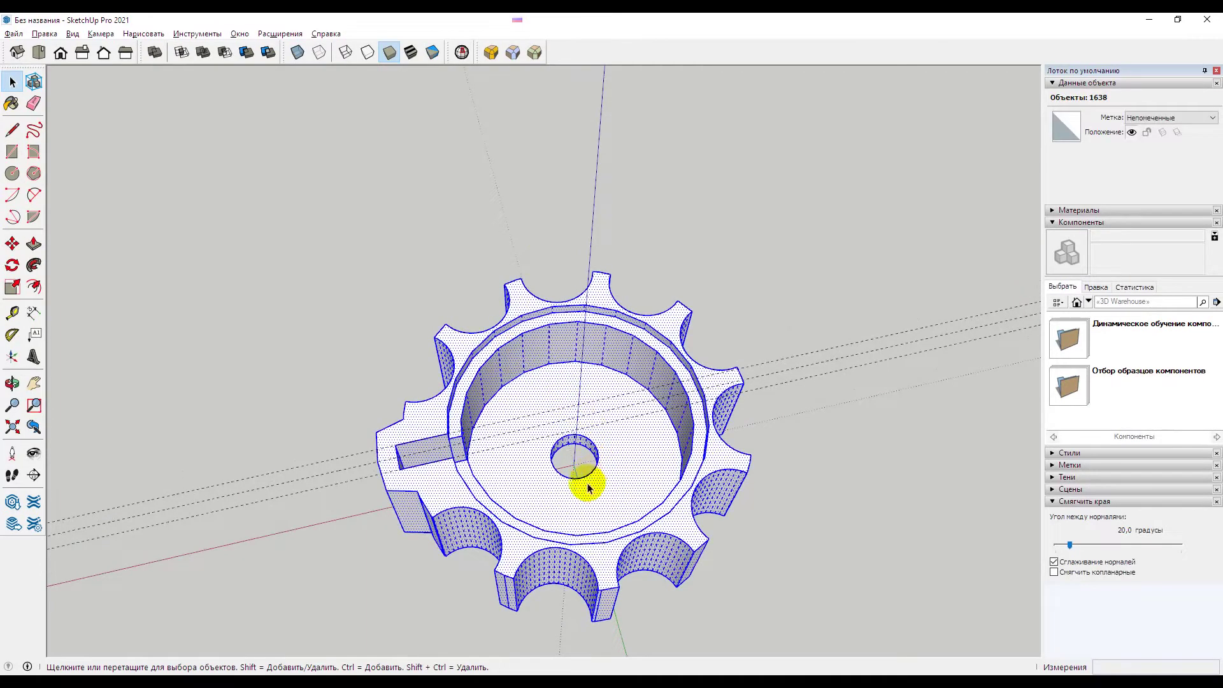
{"action": "mouse_move", "coordinate": [559, 464]}
{"action": "middle_mouse_down"}
{"action": "mouse_move", "coordinate": [481, 367]}
{"action": "mouse_move", "coordinate": [486, 259]}
{"action": "mouse_move", "coordinate": [578, 567]}
{"action": "mouse_move", "coordinate": [537, 533]}
{"action": "middle_mouse_up"}
{"action": "right_click", "coordinate": [534, 475]}
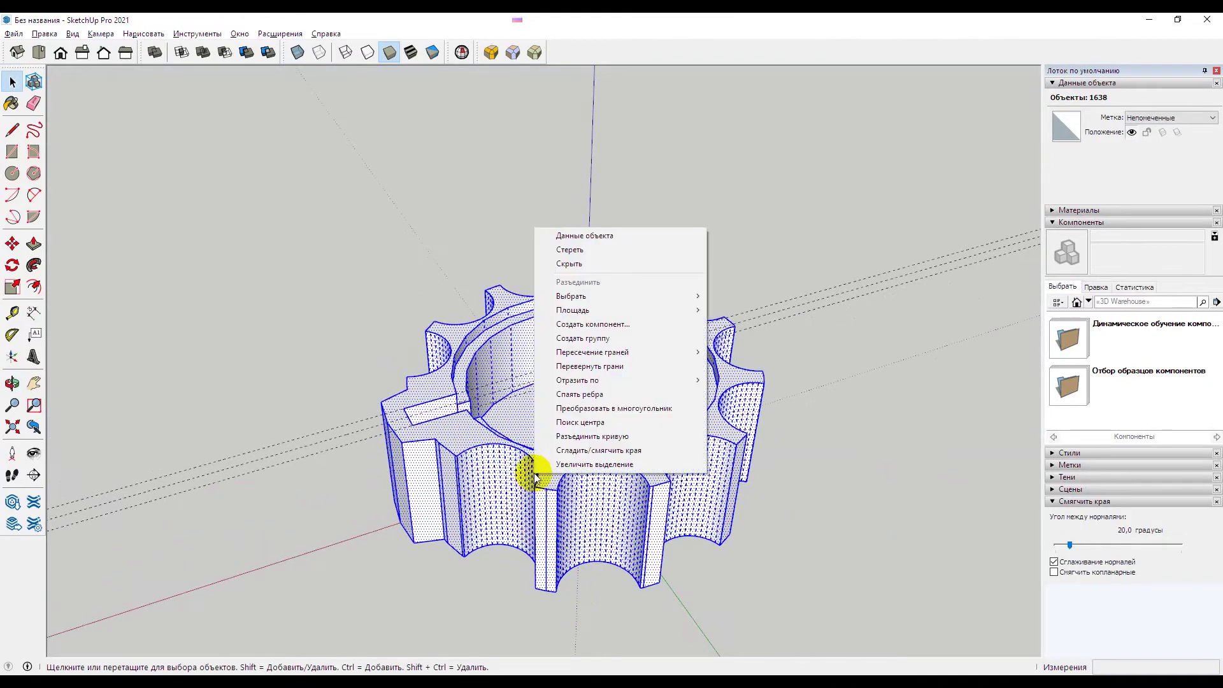
{"action": "left_click", "coordinate": [609, 337]}
{"action": "scroll", "coordinate": [568, 407], "scroll_direction": "down", "scroll_amount": 2}
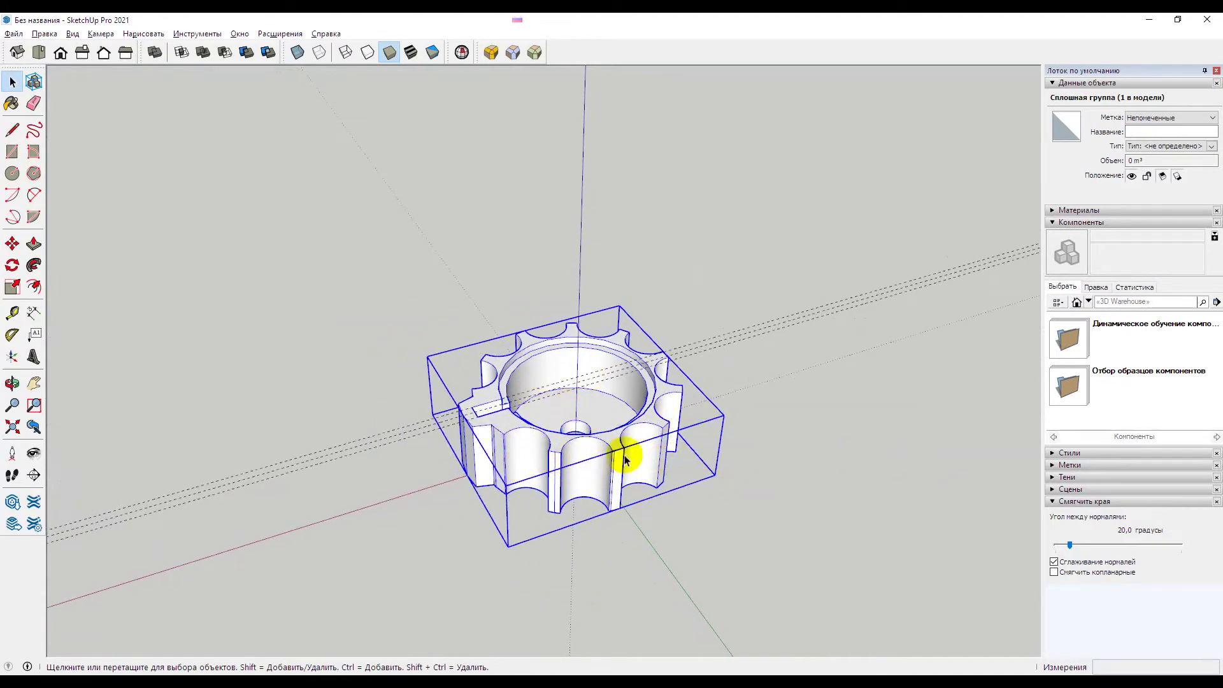
{"action": "scroll", "coordinate": [531, 445], "scroll_direction": "up", "scroll_amount": 2}
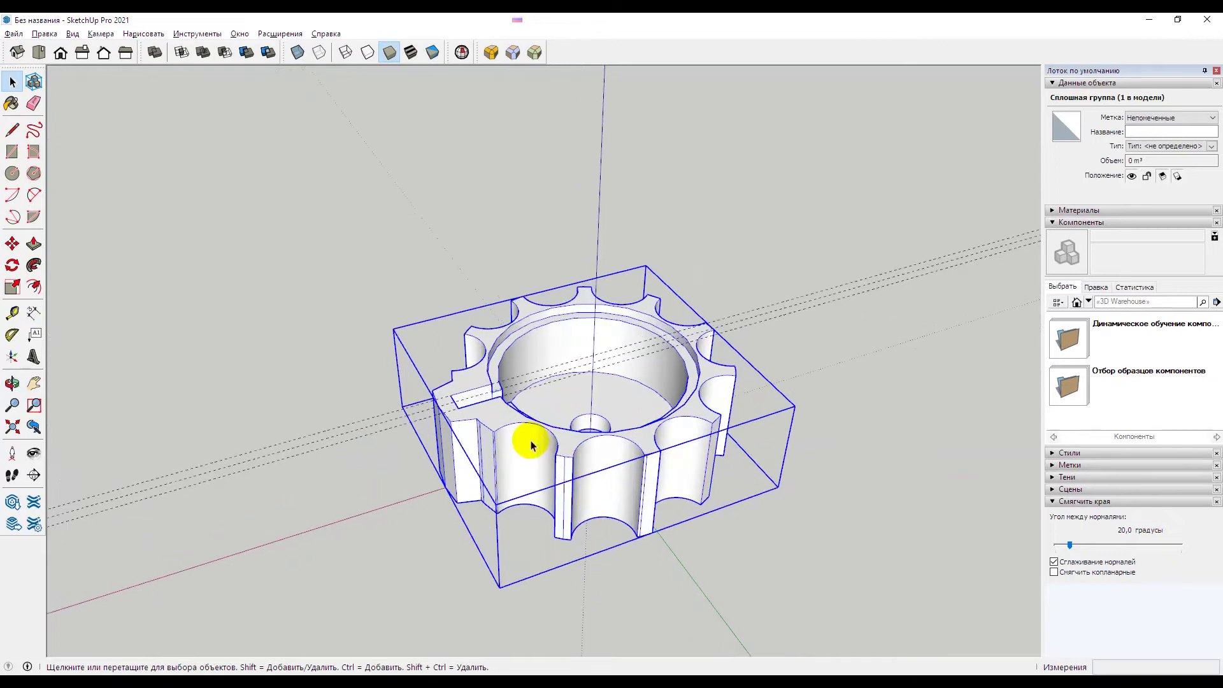
Step: Inspect the group's top face and inner cylindrical wall, then exit and deselect
{"action": "double_click", "coordinate": [502, 417]}
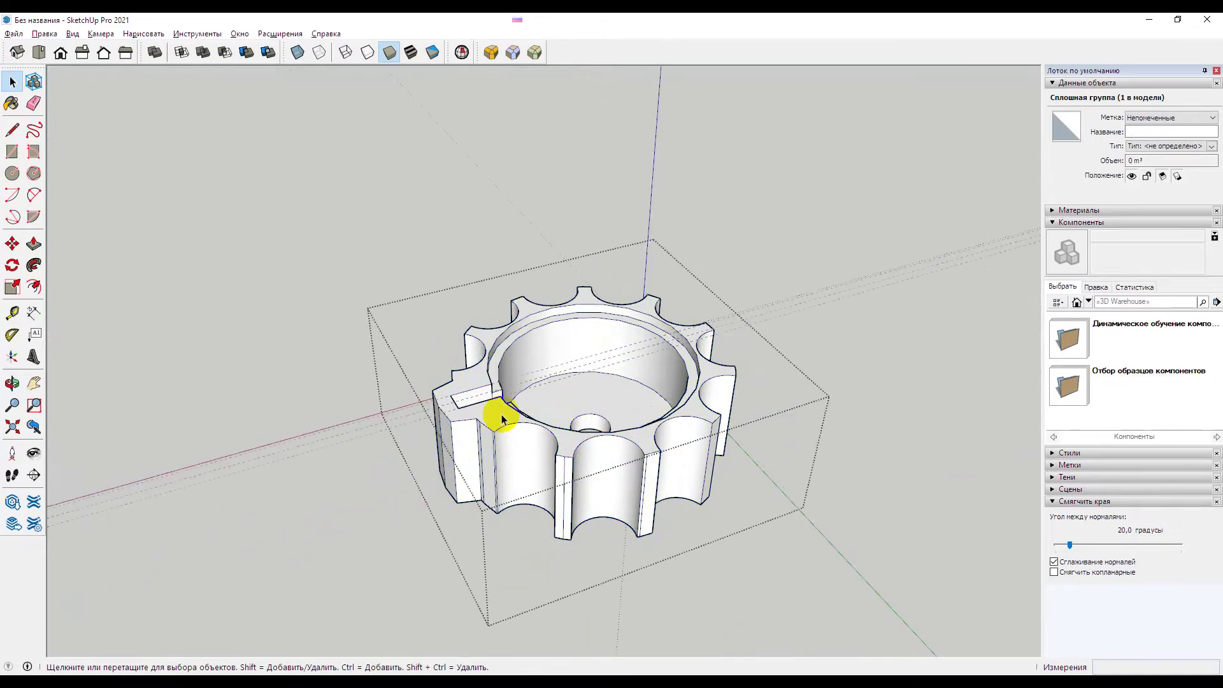
{"action": "left_click", "coordinate": [500, 415]}
{"action": "scroll", "coordinate": [548, 393], "scroll_direction": "up", "scroll_amount": 2}
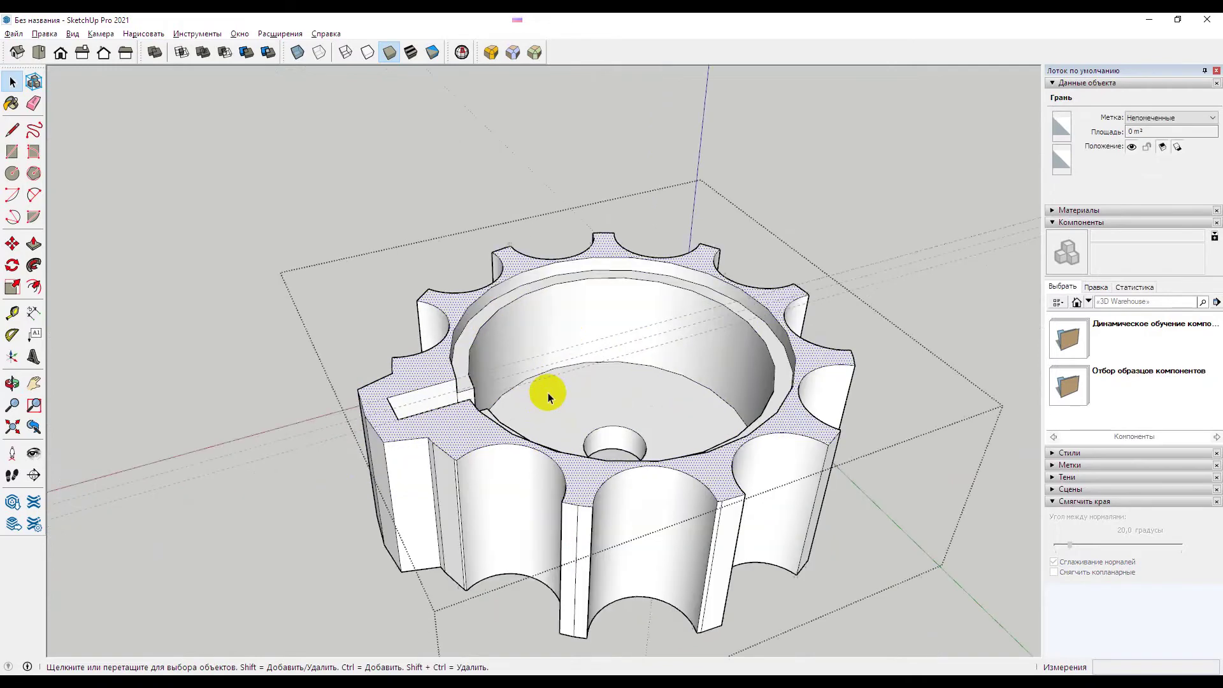
{"action": "scroll", "coordinate": [548, 367], "scroll_direction": "up", "scroll_amount": 2}
{"action": "left_click", "coordinate": [507, 315]}
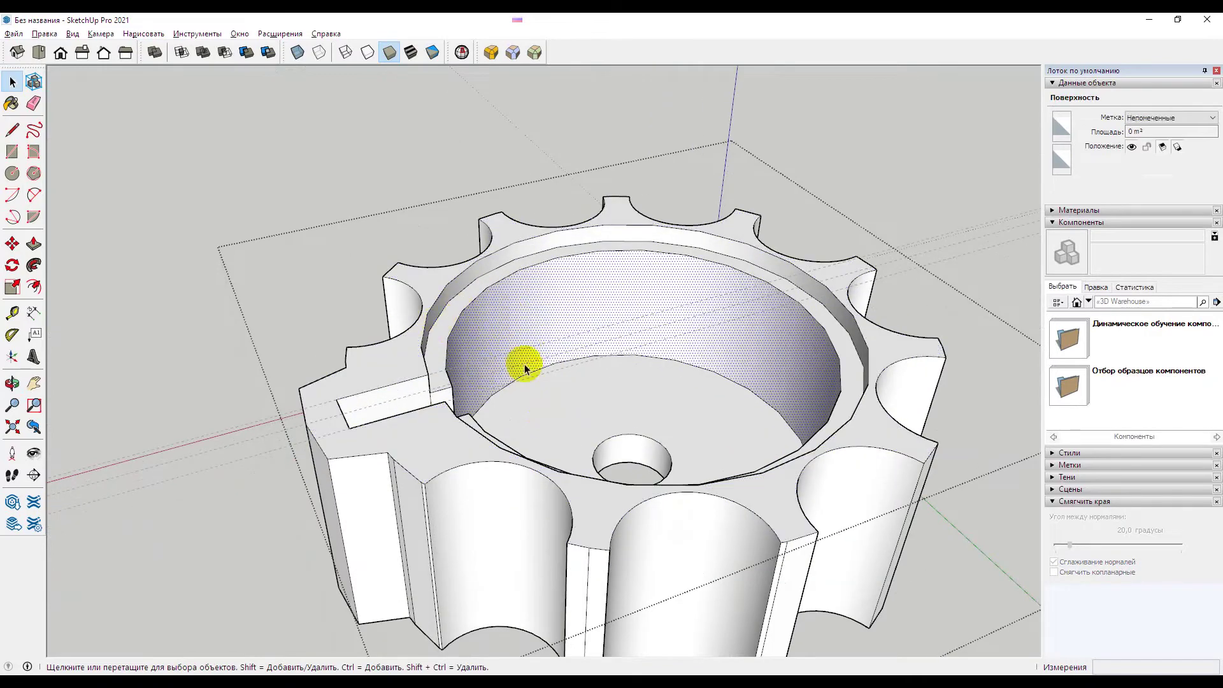
{"action": "scroll", "coordinate": [520, 376], "scroll_direction": "down", "scroll_amount": 4}
{"action": "middle_click_drag", "start_coordinate": [431, 322], "coordinate": [377, 249]}
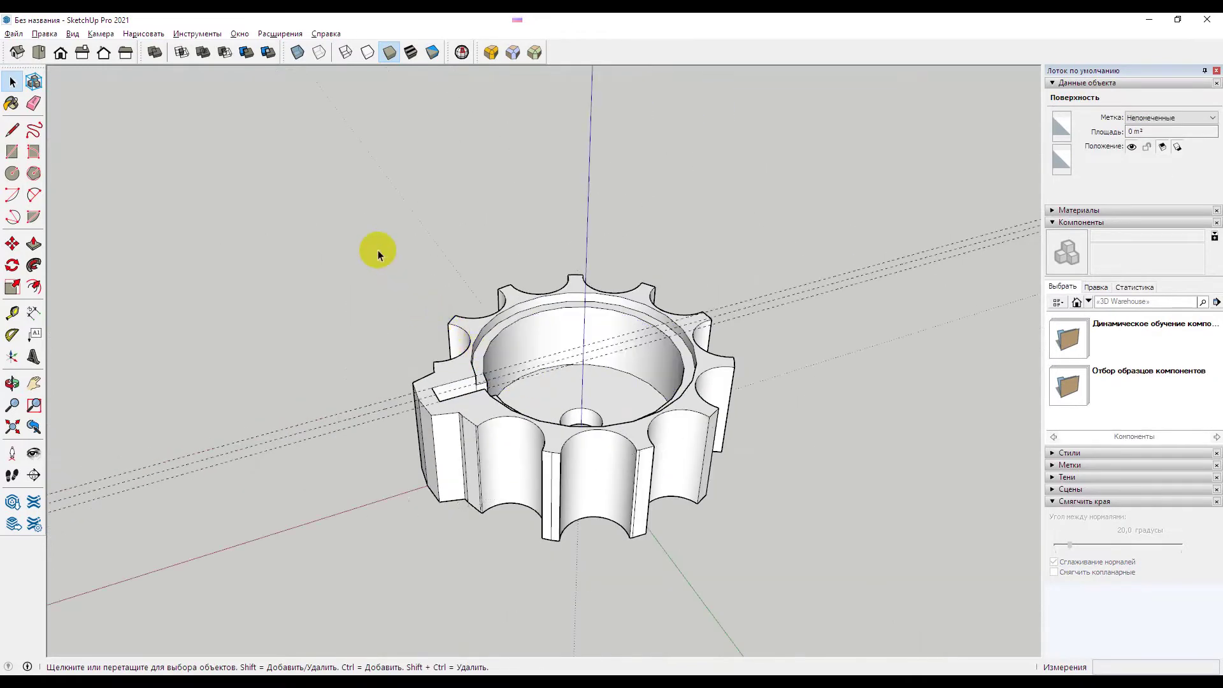
{"action": "left_click", "coordinate": [408, 421]}
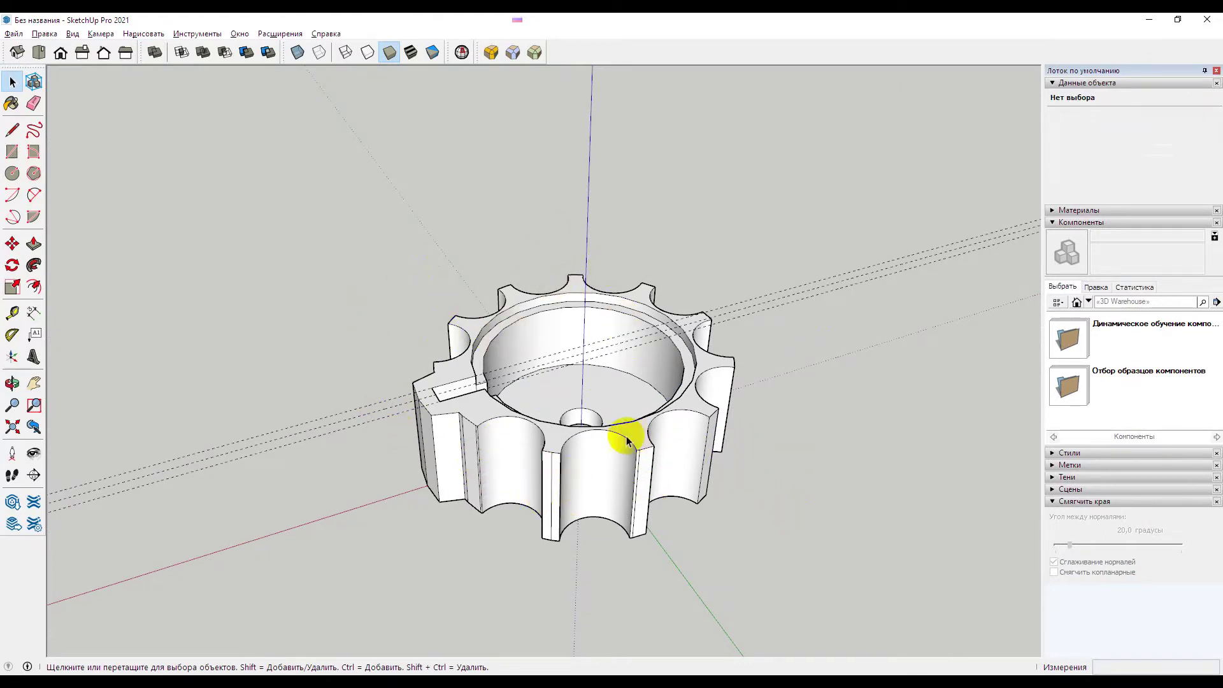
Step: Copy the gear group to the lower left with Move and Ctrl, then select the copy
{"action": "left_click", "coordinate": [646, 433]}
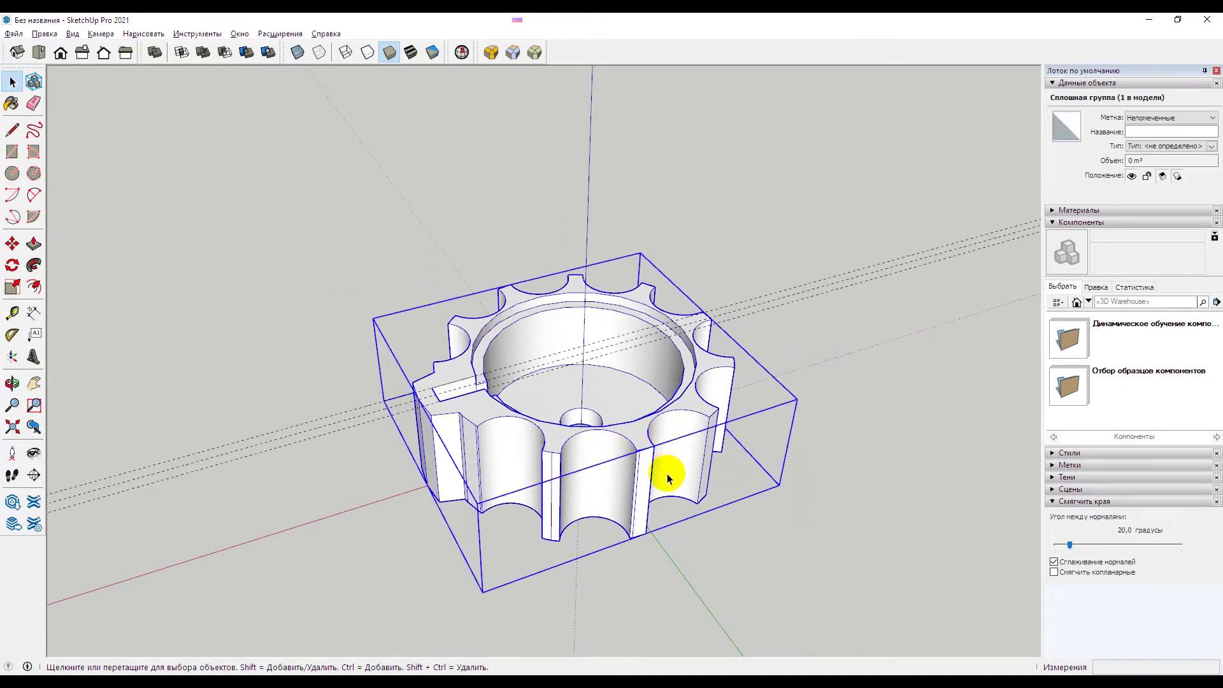
{"action": "scroll", "coordinate": [667, 478], "scroll_direction": "down", "scroll_amount": 2}
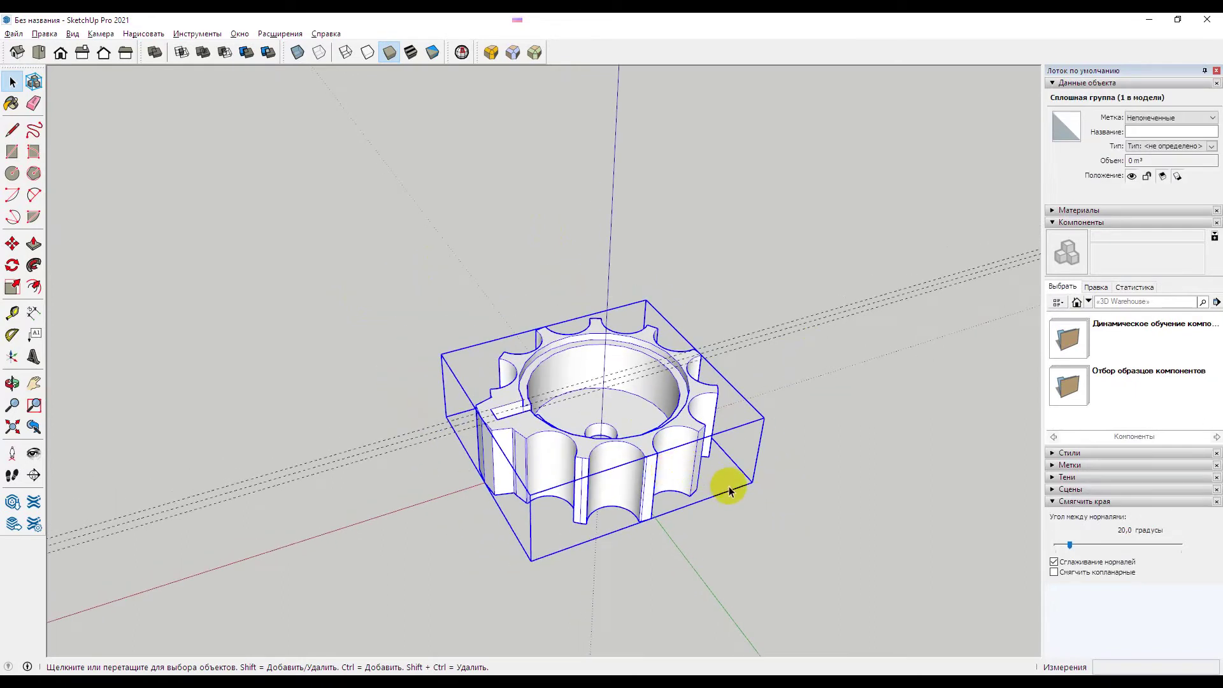
{"action": "key", "text": "m"}
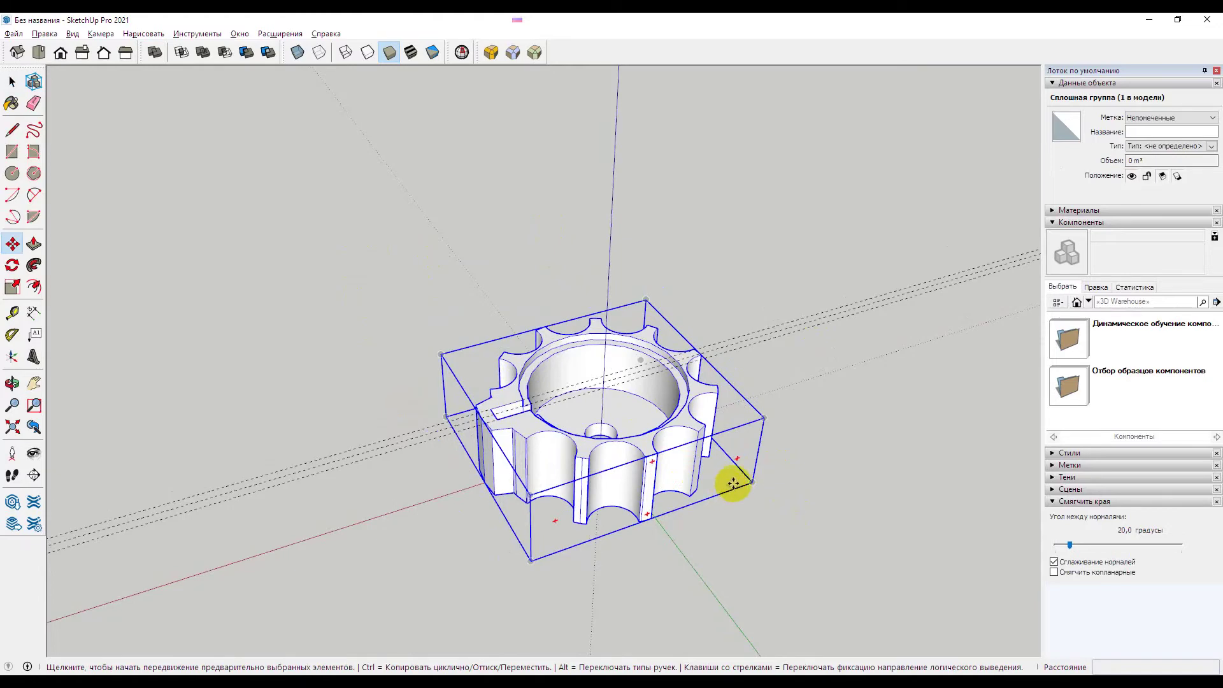
{"action": "left_click", "coordinate": [754, 483]}
{"action": "key", "text": "ctrl"}
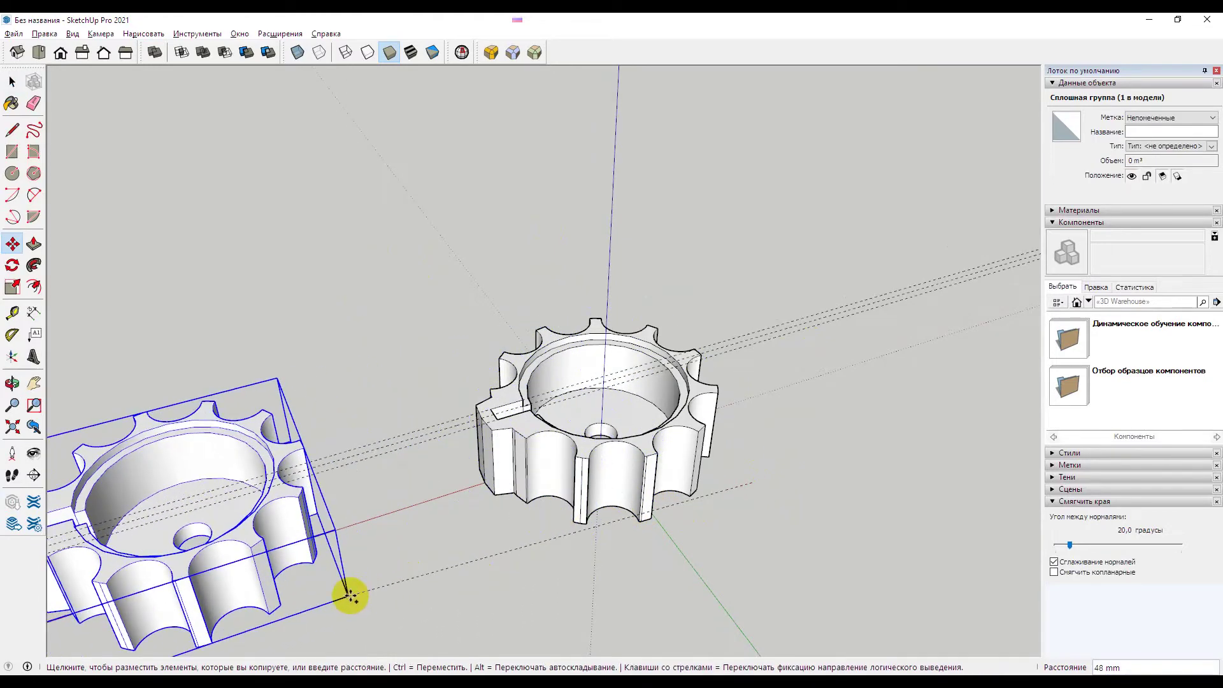
{"action": "left_click", "coordinate": [341, 598]}
{"action": "key", "text": "space"}
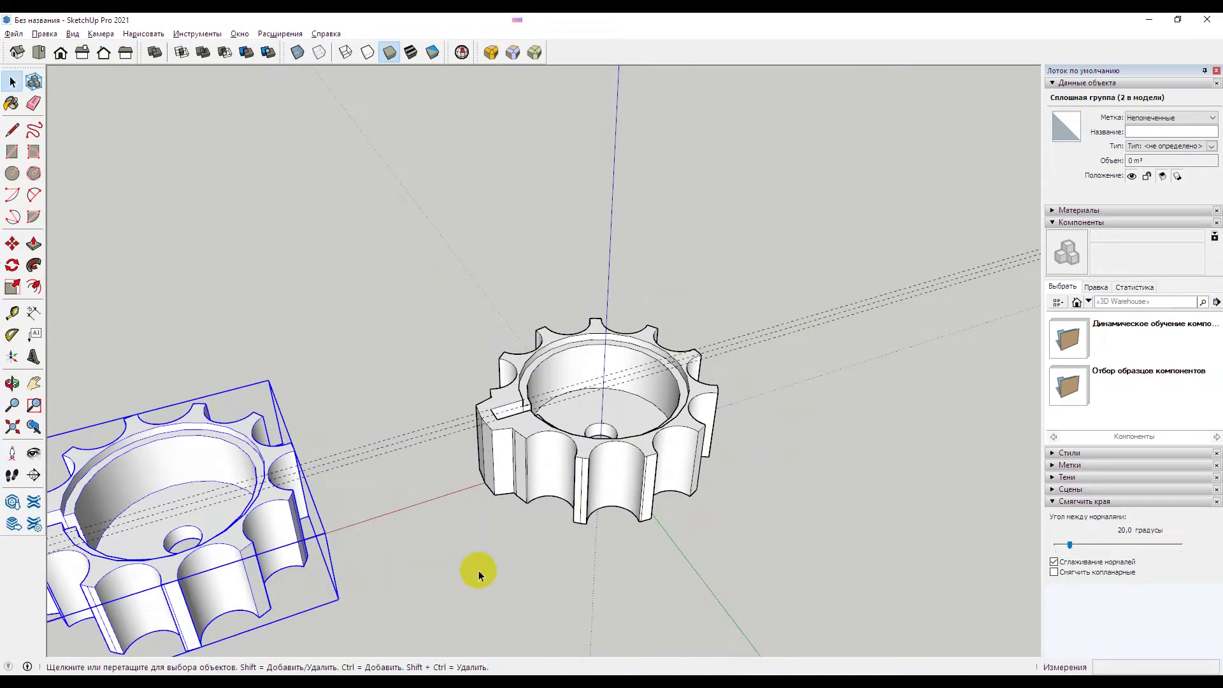
{"action": "left_click", "coordinate": [471, 566]}
{"action": "mouse_move", "coordinate": [472, 567]}
{"action": "middle_mouse_down"}
{"action": "mouse_move", "coordinate": [613, 519]}
{"action": "mouse_move", "coordinate": [418, 537]}
{"action": "mouse_move", "coordinate": [313, 571]}
{"action": "mouse_move", "coordinate": [437, 474]}
{"action": "mouse_move", "coordinate": [324, 417]}
{"action": "middle_mouse_up"}
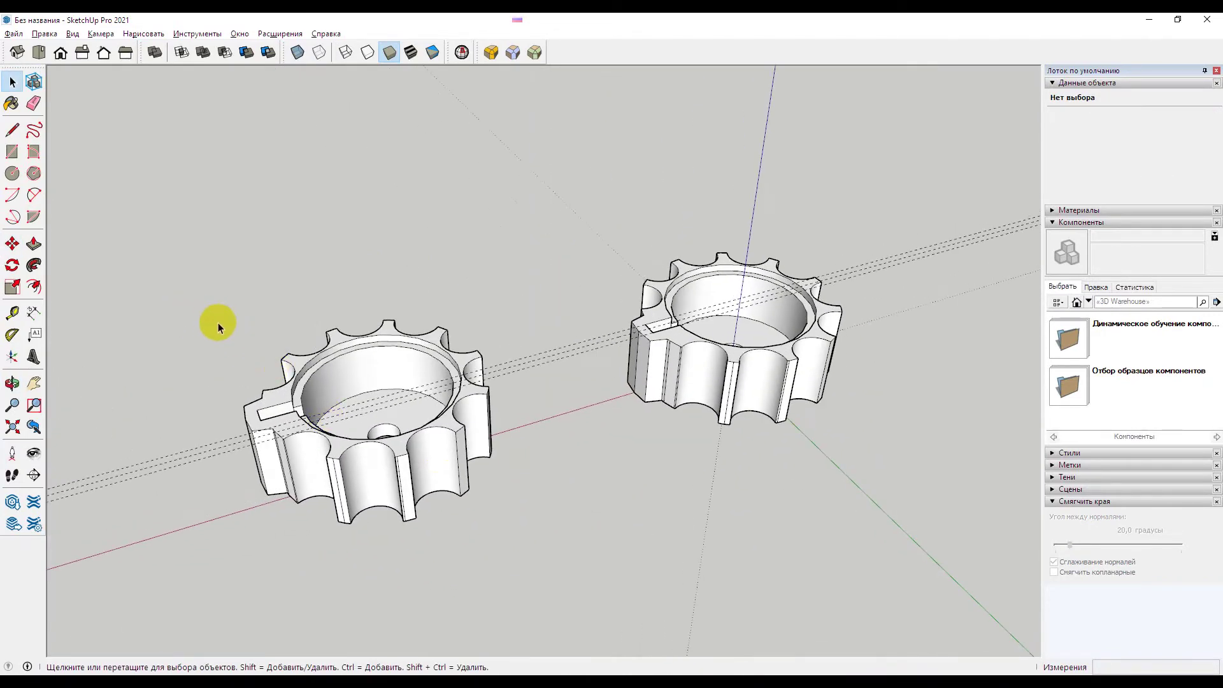
{"action": "left_click_drag", "start_coordinate": [198, 279], "coordinate": [547, 541]}
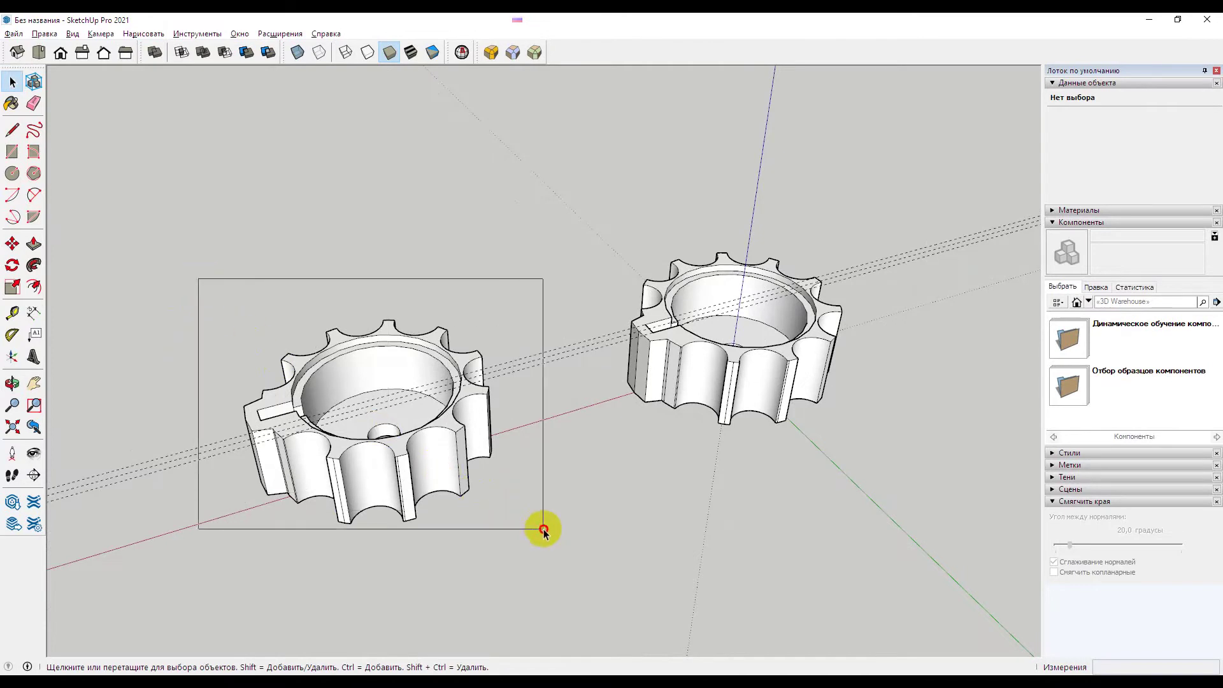
{"action": "left_click", "coordinate": [14, 34]}
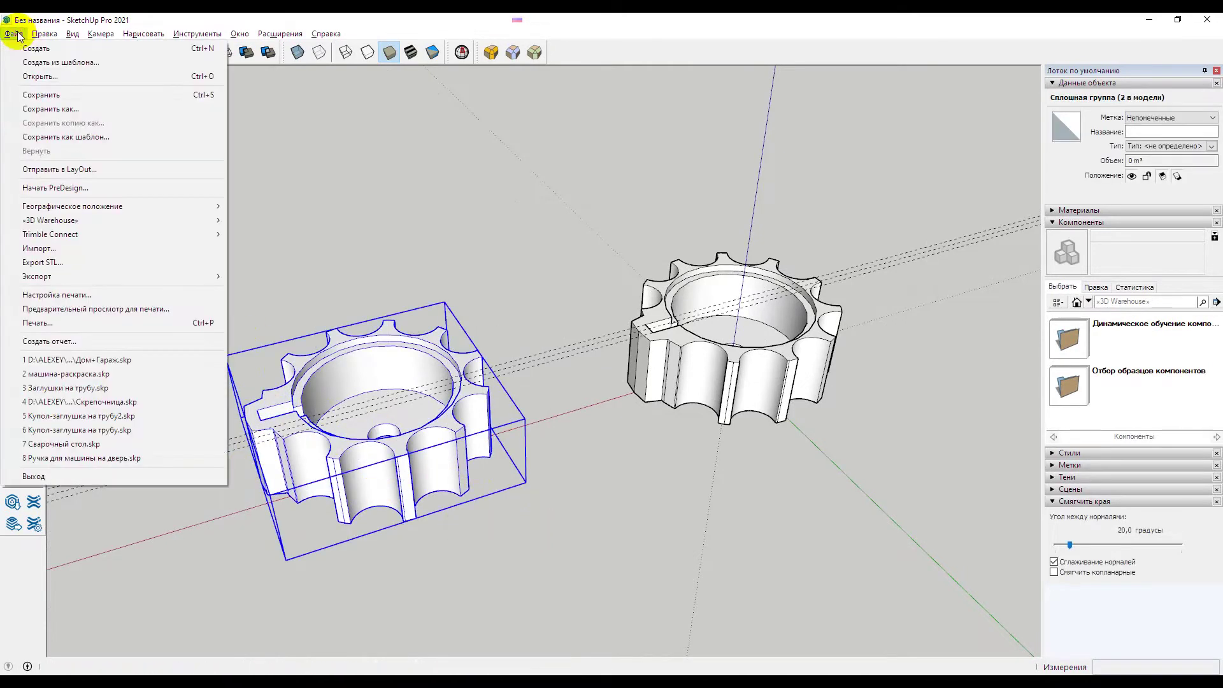
{"action": "left_click", "coordinate": [67, 263]}
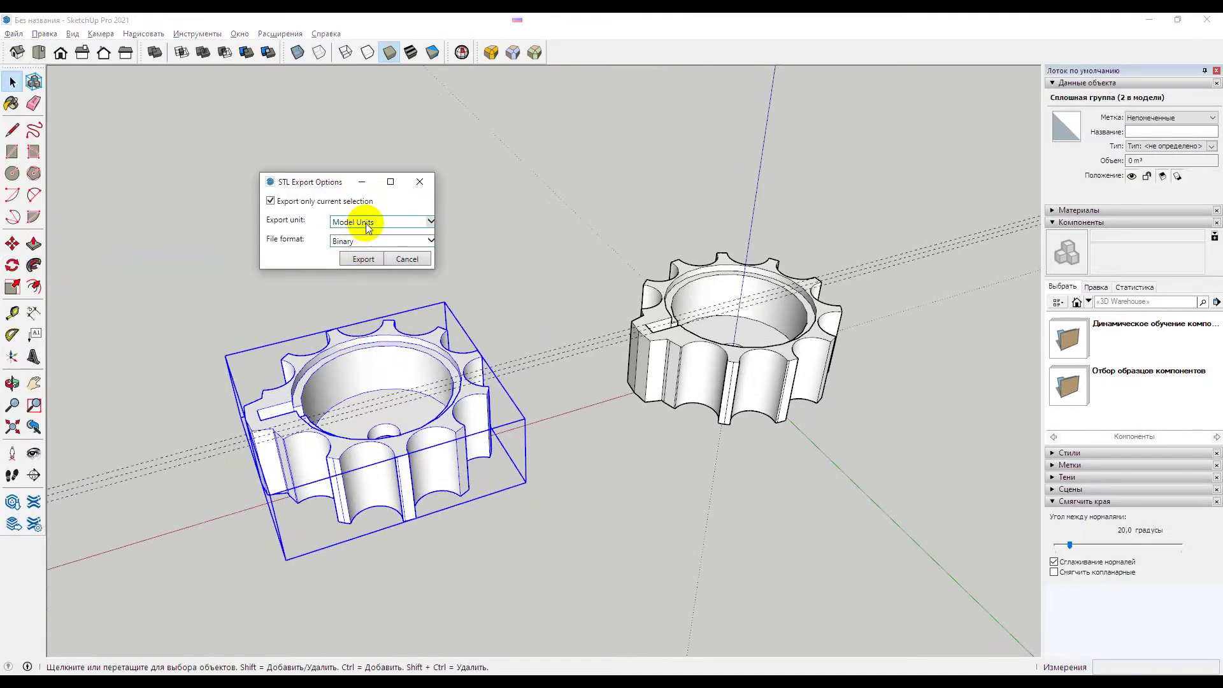
{"action": "left_click", "coordinate": [367, 228]}
{"action": "left_click", "coordinate": [363, 255]}
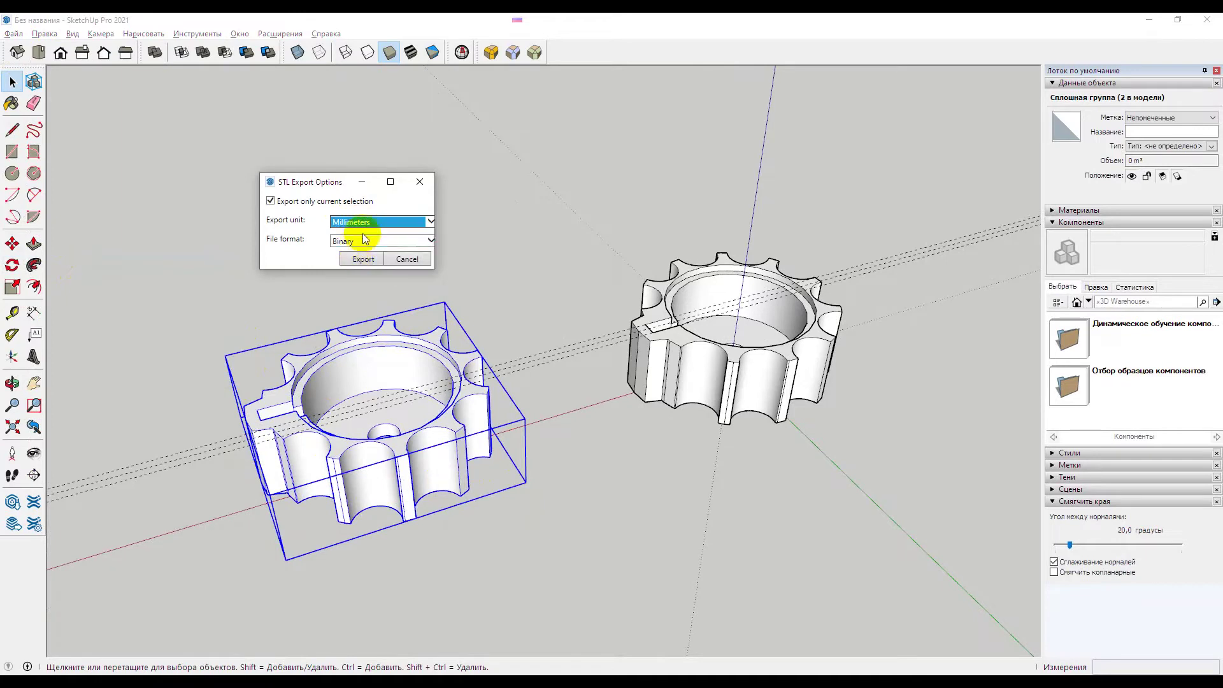
{"action": "left_click", "coordinate": [364, 240]}
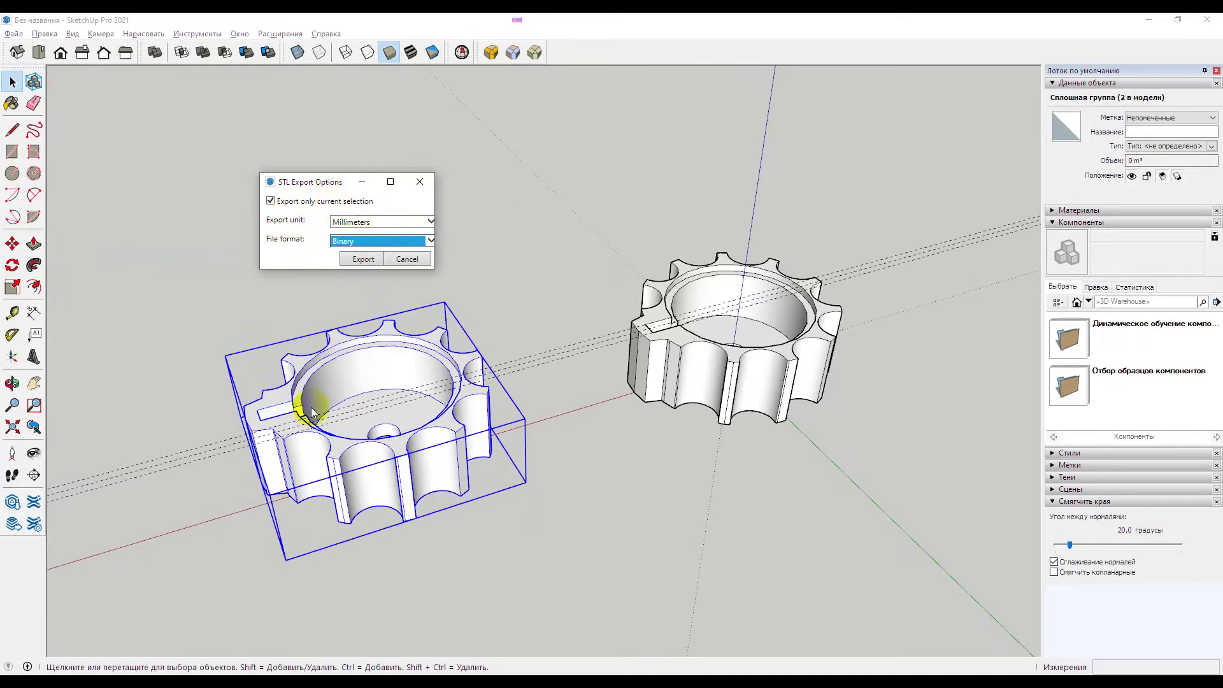
{"action": "left_click", "coordinate": [369, 261]}
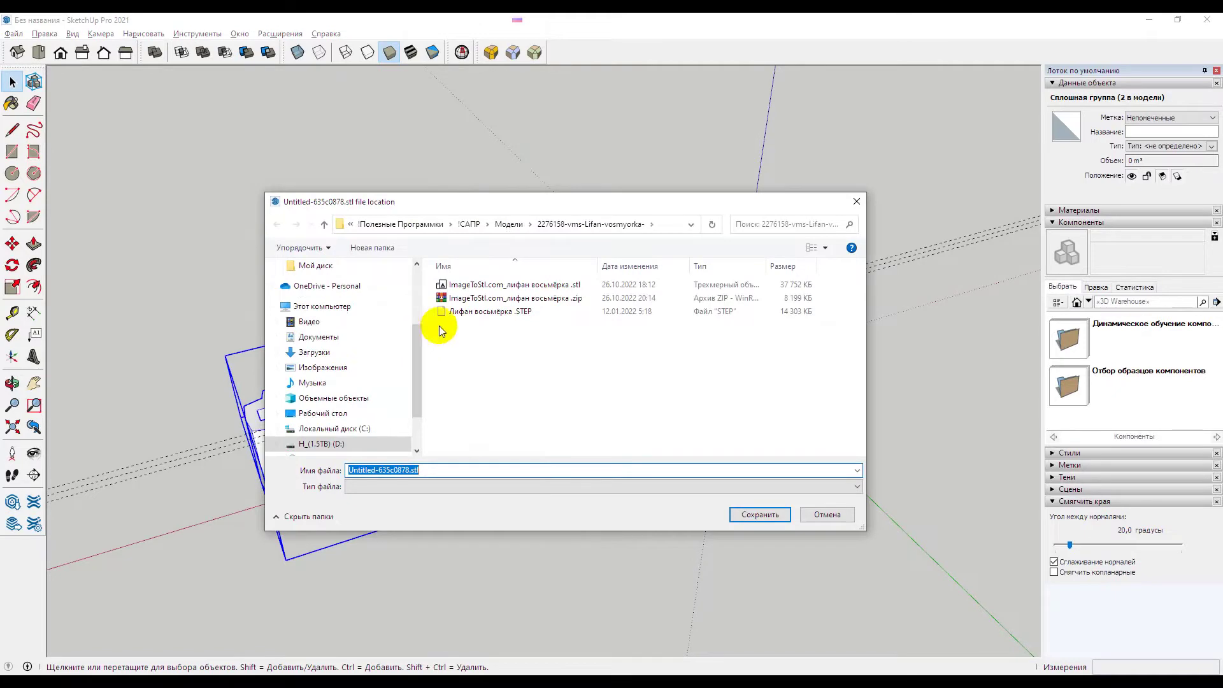
{"action": "left_click", "coordinate": [857, 202]}
{"action": "left_click", "coordinate": [345, 276]}
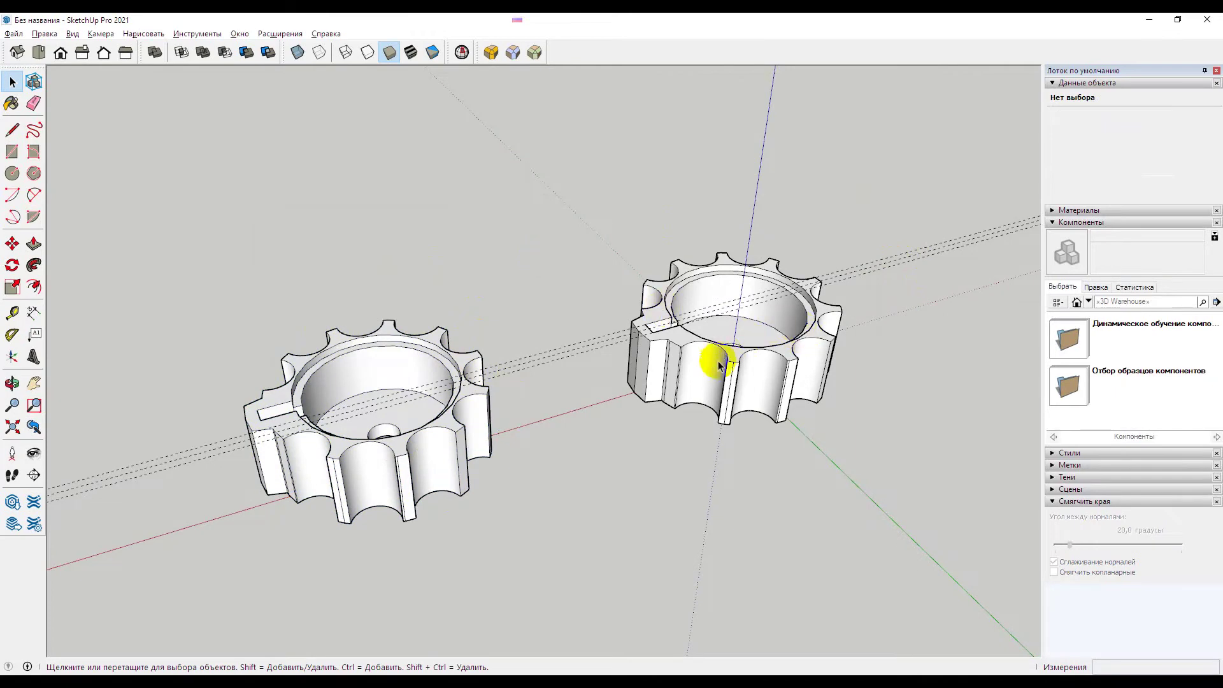
{"action": "key", "text": "alt+Tab"}
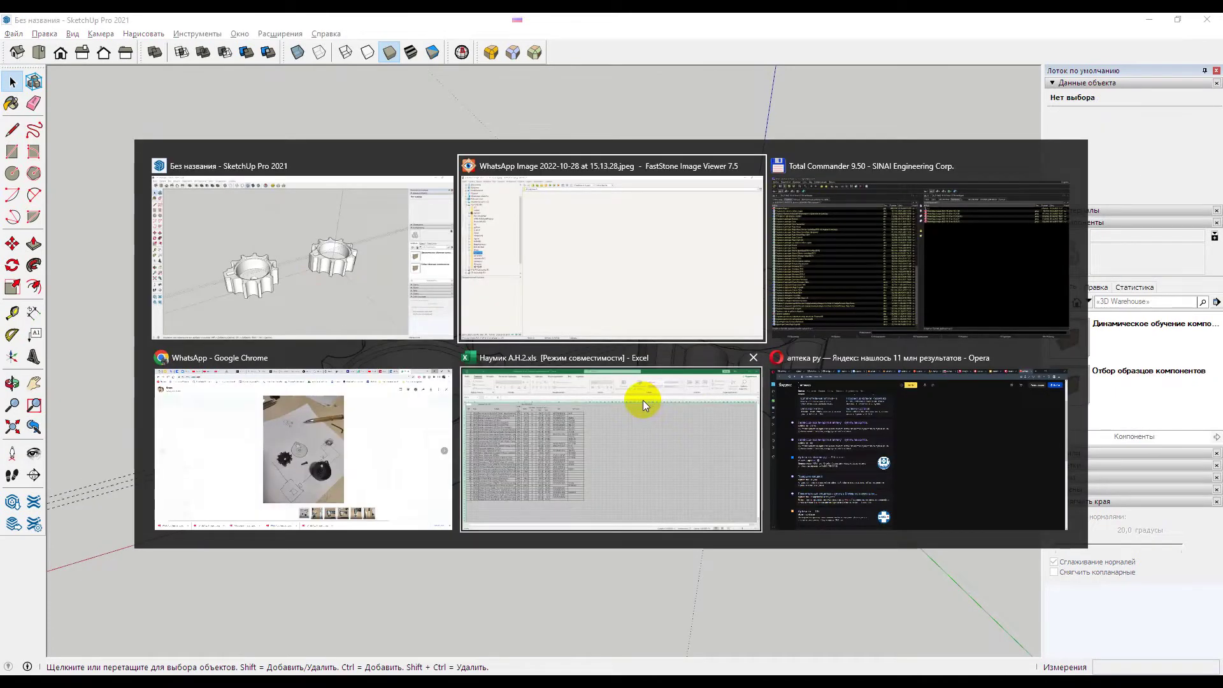
{"action": "left_click_drag", "start_coordinate": [643, 400], "coordinate": [734, 505]}
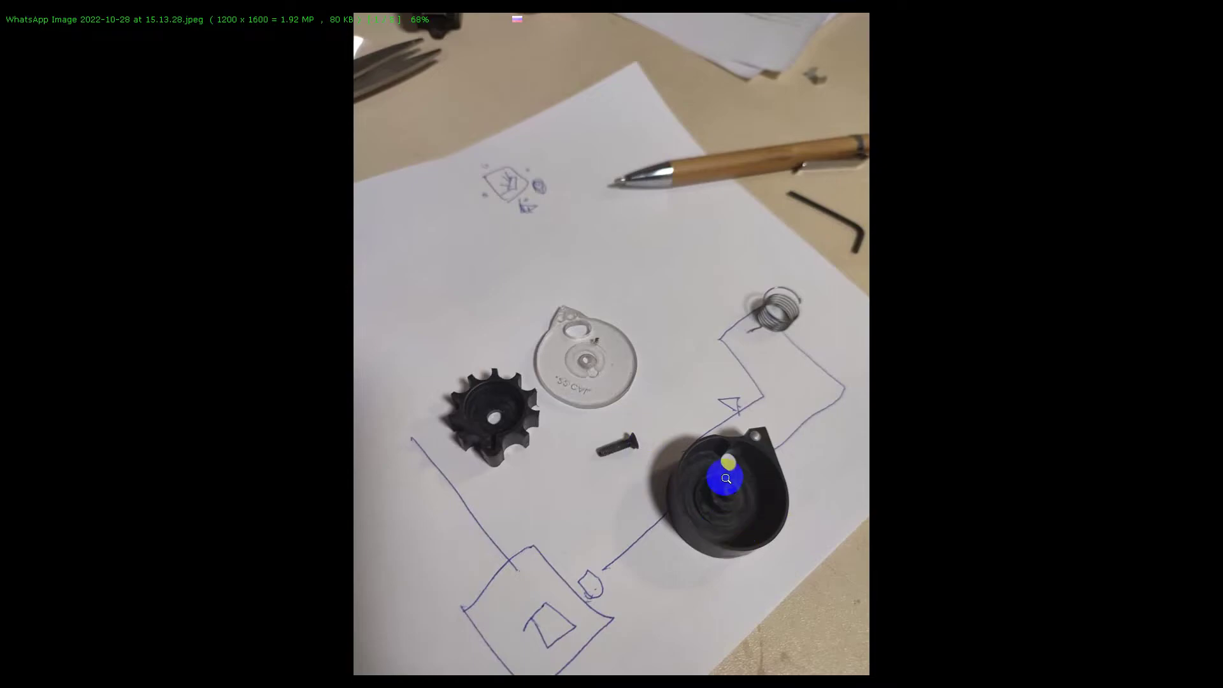
{"action": "left_click_drag", "start_coordinate": [734, 505], "coordinate": [723, 479]}
{"action": "key", "text": "alt+Tab"}
{"action": "mouse_move", "coordinate": [715, 330]}
{"action": "middle_mouse_down", "text": "shift"}
{"action": "mouse_move", "coordinate": [499, 376]}
{"action": "mouse_move", "coordinate": [552, 403]}
{"action": "mouse_move", "coordinate": [538, 411]}
{"action": "middle_mouse_up", "text": "shift"}
{"action": "scroll", "coordinate": [550, 402], "scroll_direction": "down", "scroll_amount": 2}
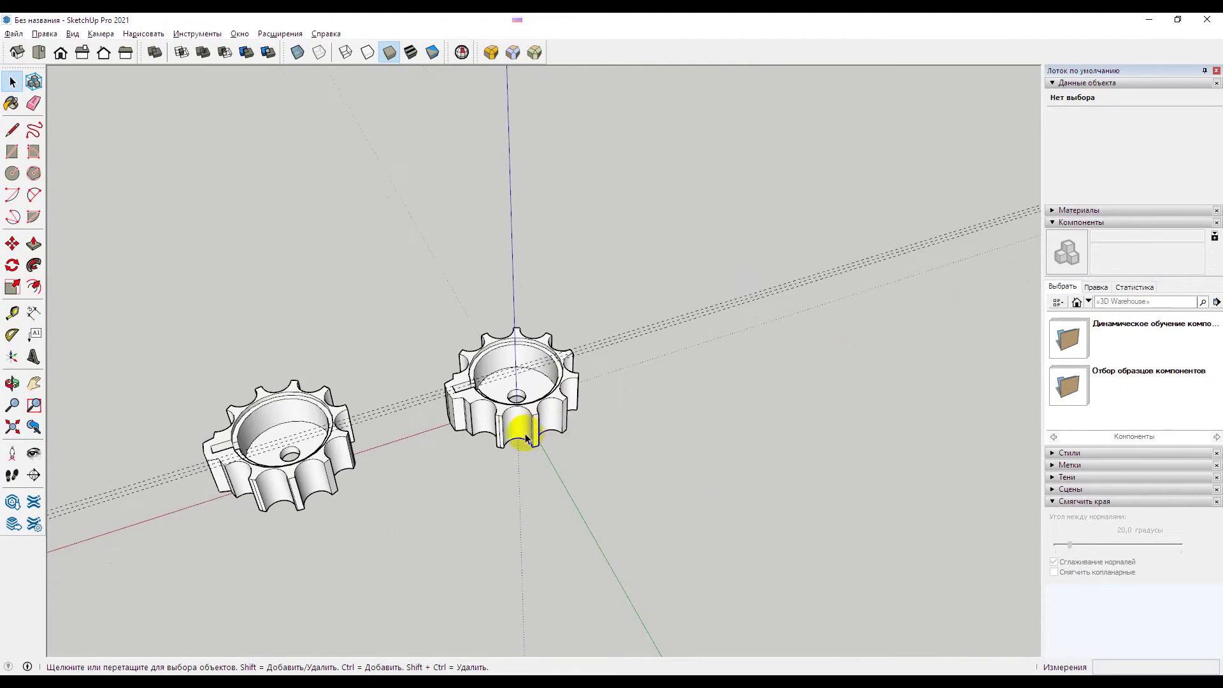
{"action": "scroll", "coordinate": [532, 395], "scroll_direction": "up", "scroll_amount": 4}
Step: Start a circle centred on the right gear's axial hole, then view the gear parts photo
{"action": "middle_click_drag", "start_coordinate": [546, 354], "coordinate": [518, 464]}
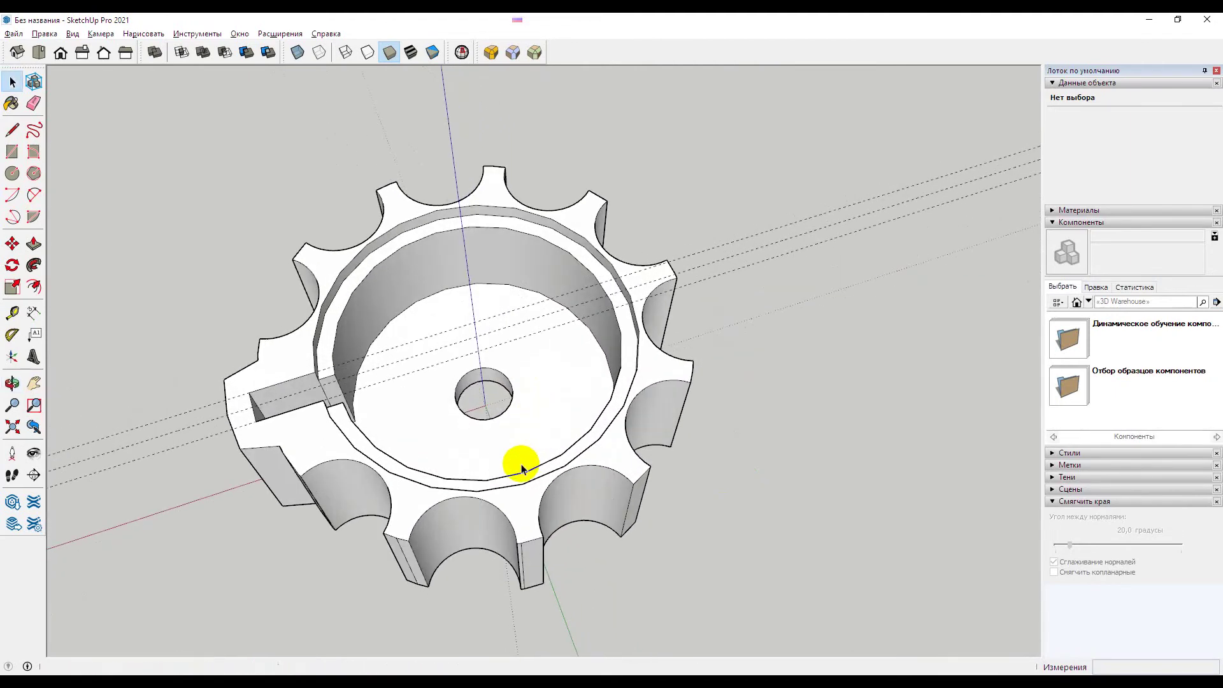
{"action": "left_click", "coordinate": [520, 357]}
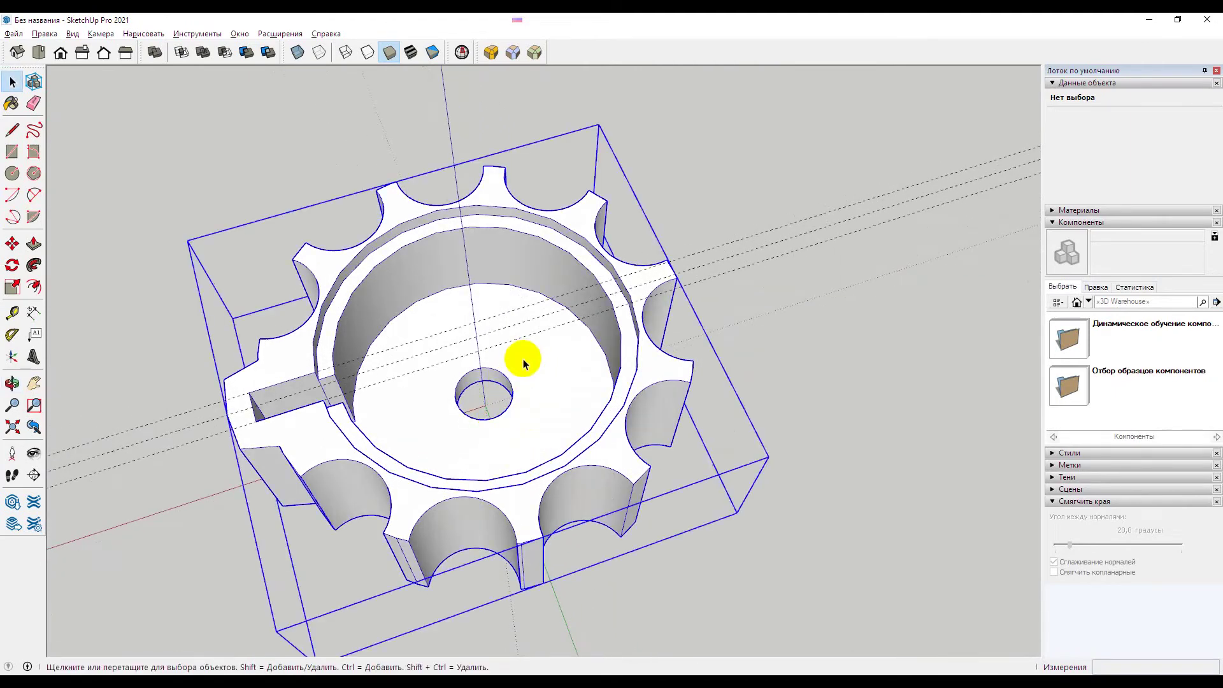
{"action": "left_click", "coordinate": [13, 173]}
{"action": "left_click", "coordinate": [485, 405]}
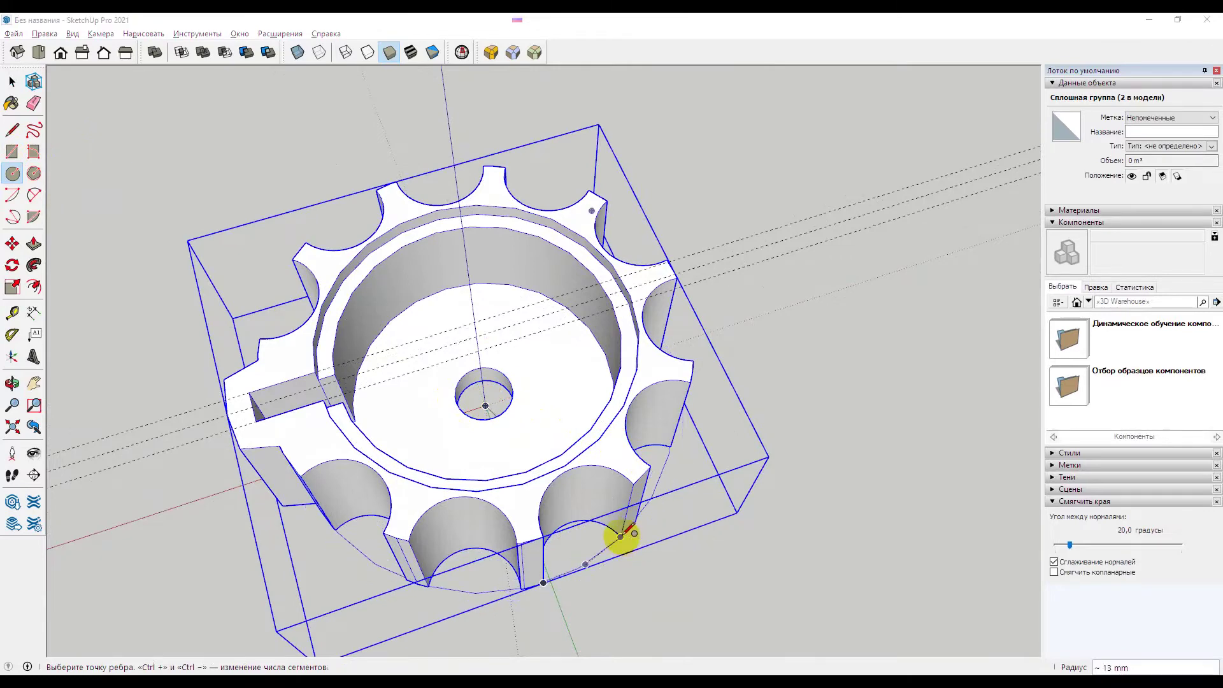
{"action": "key", "text": "alt+Tab"}
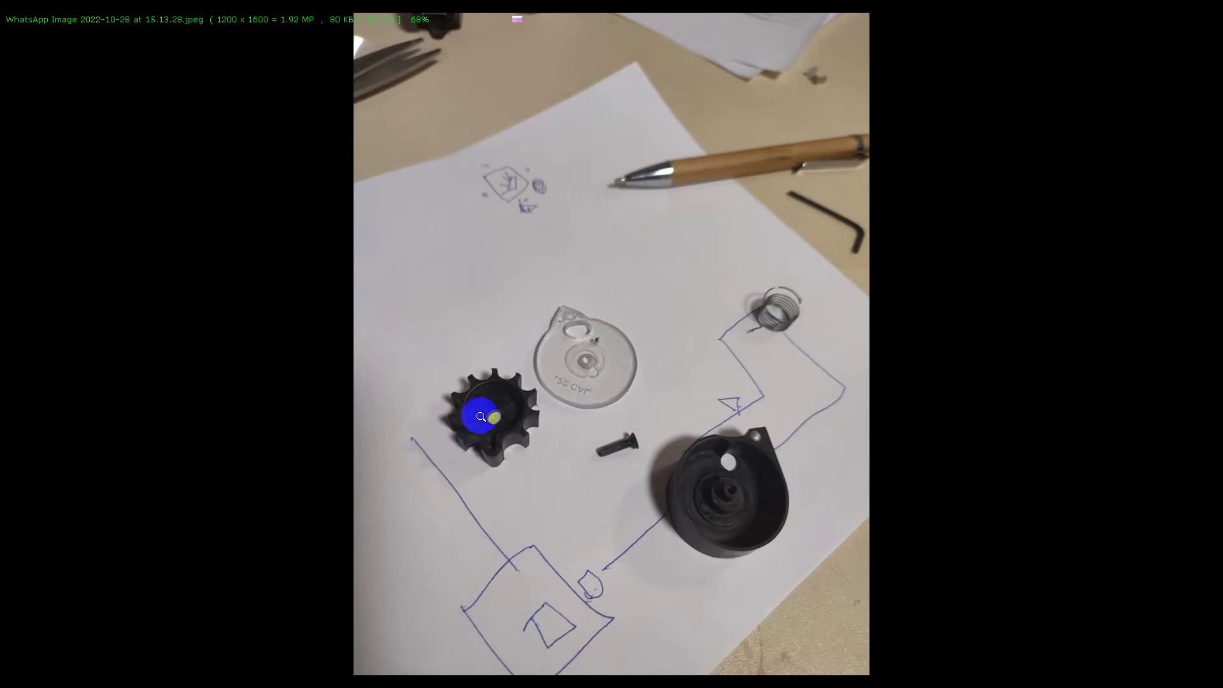
{"action": "left_click", "coordinate": [709, 486]}
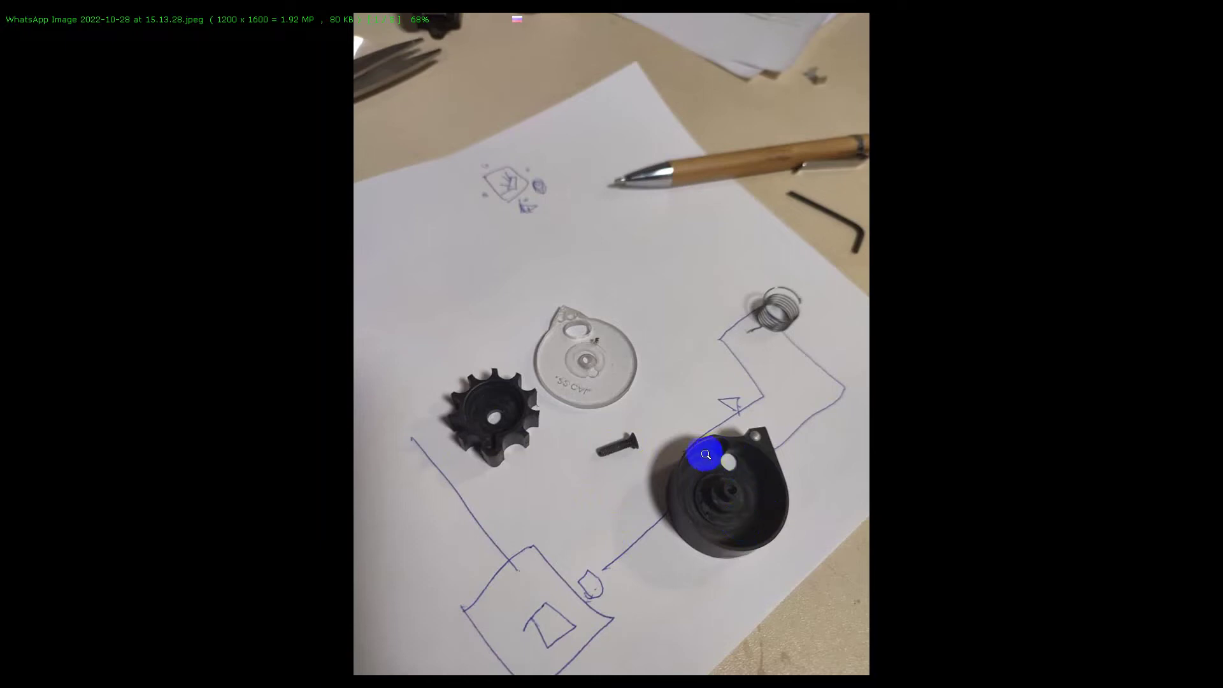
{"action": "left_click", "coordinate": [728, 460]}
{"action": "left_click_drag", "start_coordinate": [727, 460], "coordinate": [678, 457]}
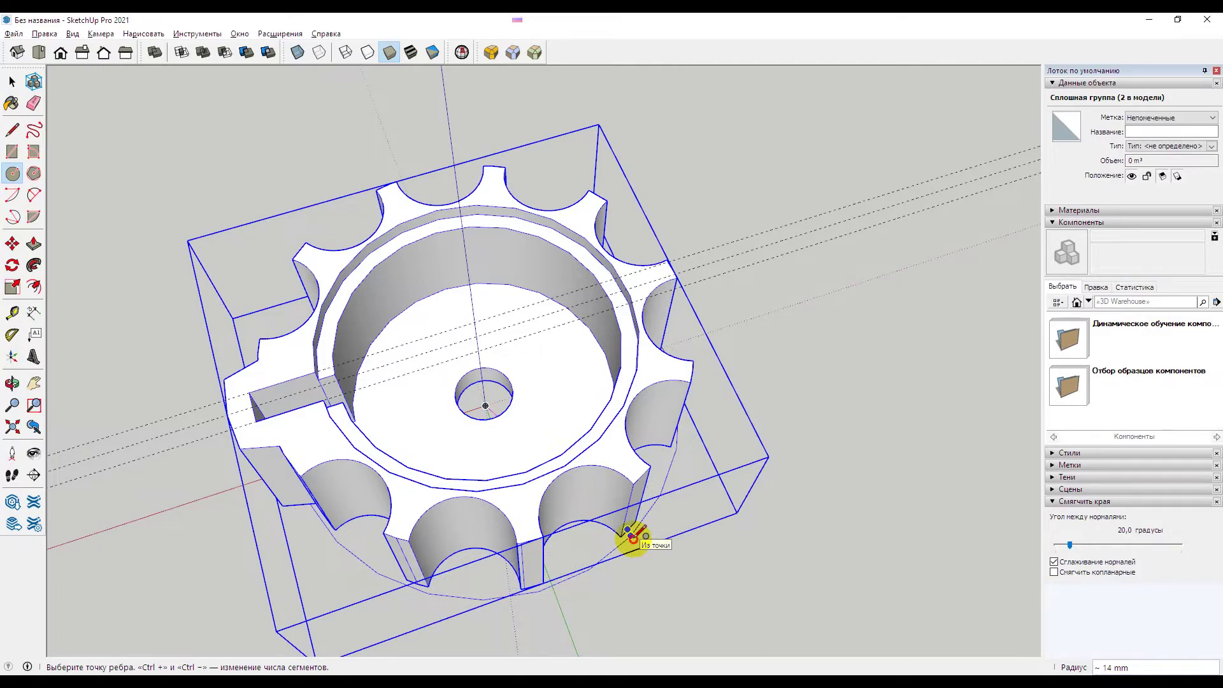
{"action": "middle_click_drag", "start_coordinate": [632, 460], "coordinate": [556, 454]}
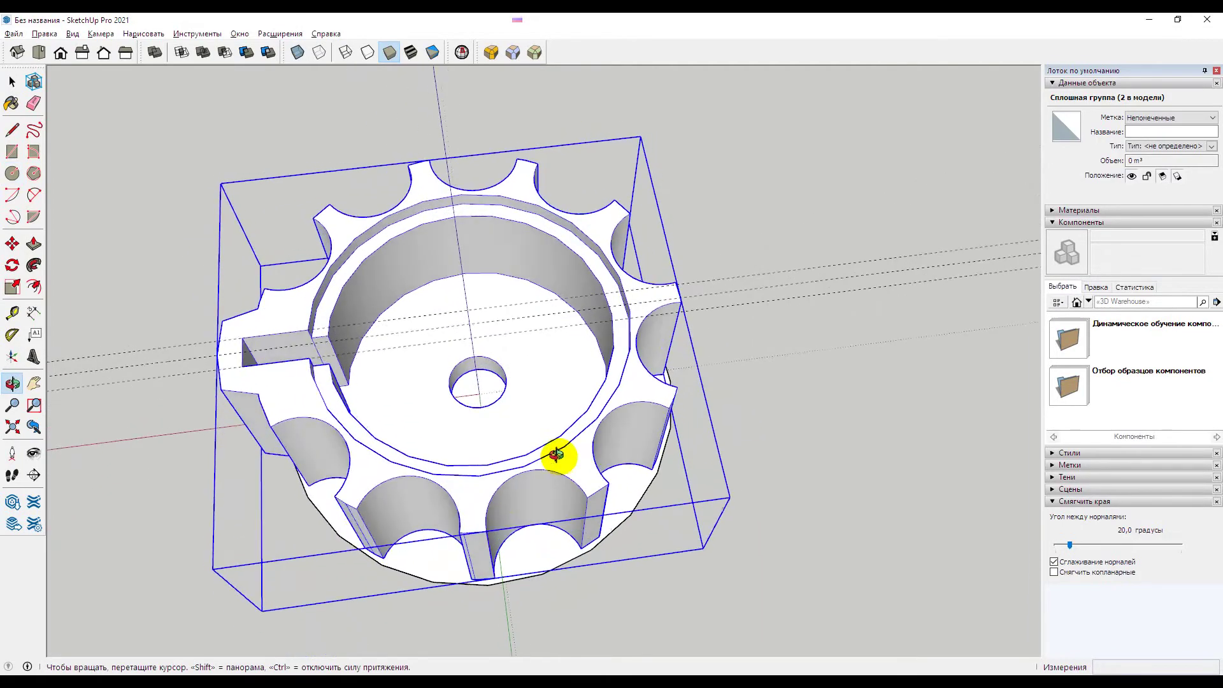
{"action": "middle_click_drag", "start_coordinate": [556, 454], "coordinate": [628, 453]}
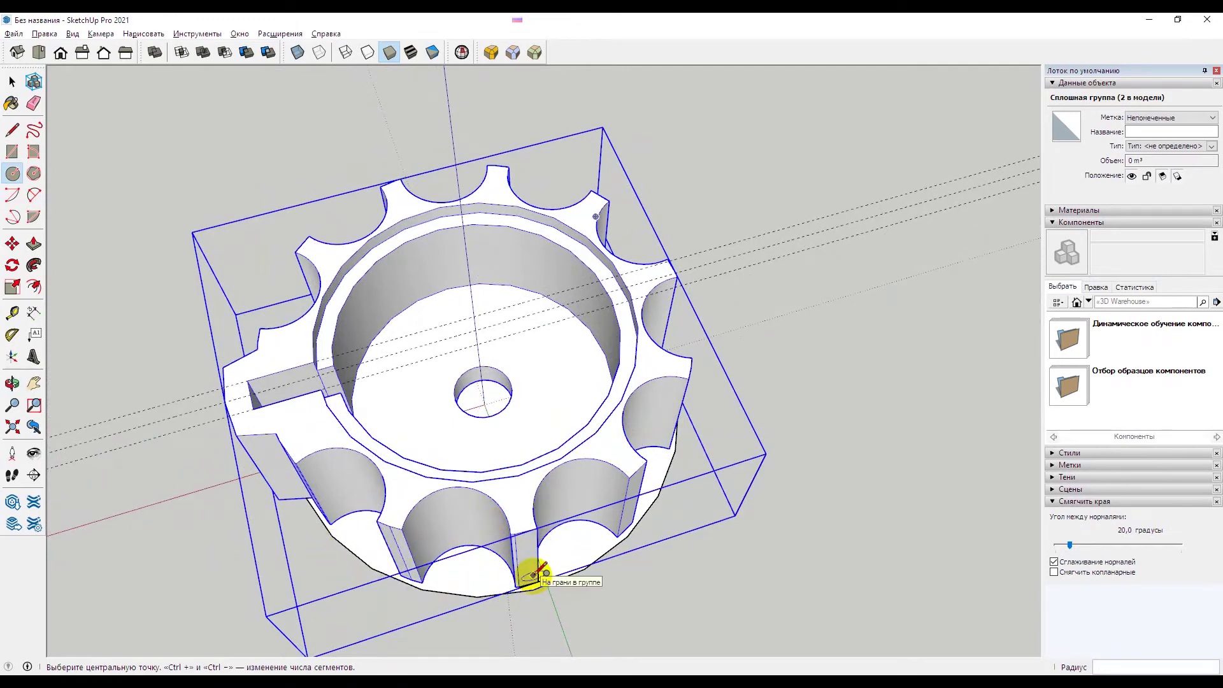
{"action": "mouse_move", "coordinate": [535, 533]}
{"action": "middle_mouse_down"}
{"action": "mouse_move", "coordinate": [522, 317]}
{"action": "mouse_move", "coordinate": [533, 382]}
{"action": "middle_mouse_up"}
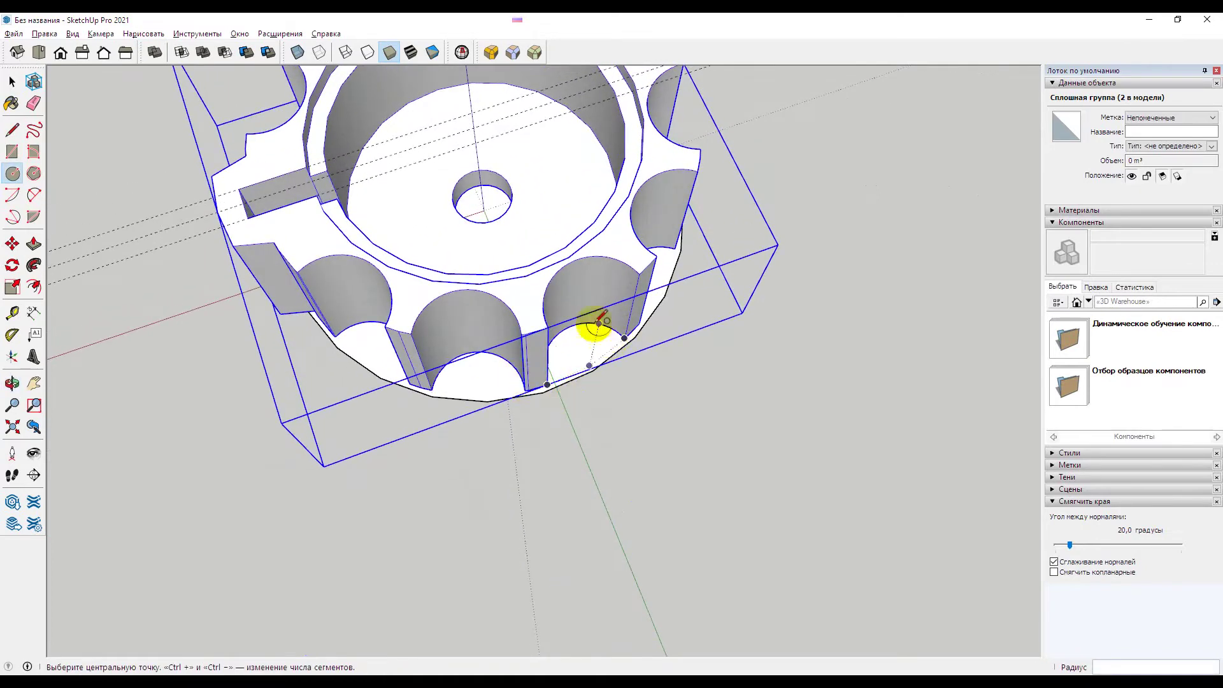
{"action": "middle_click_drag", "start_coordinate": [590, 349], "coordinate": [565, 423]}
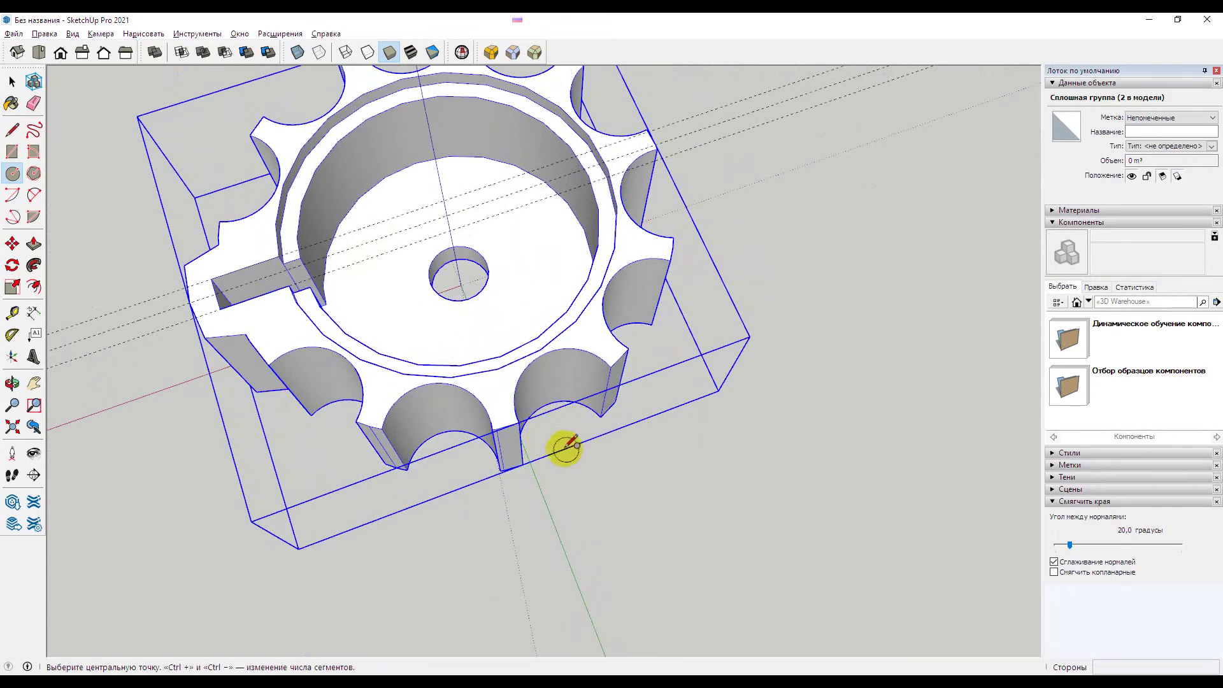
{"action": "key", "text": "space"}
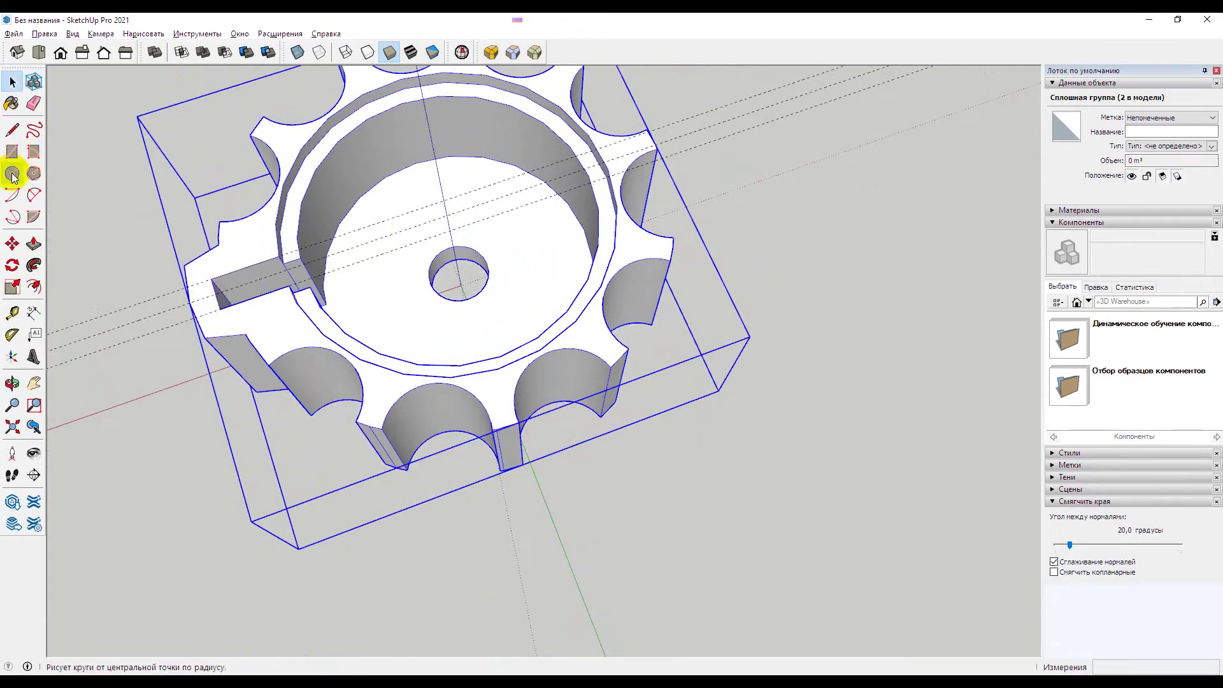
{"action": "left_click", "coordinate": [12, 174]}
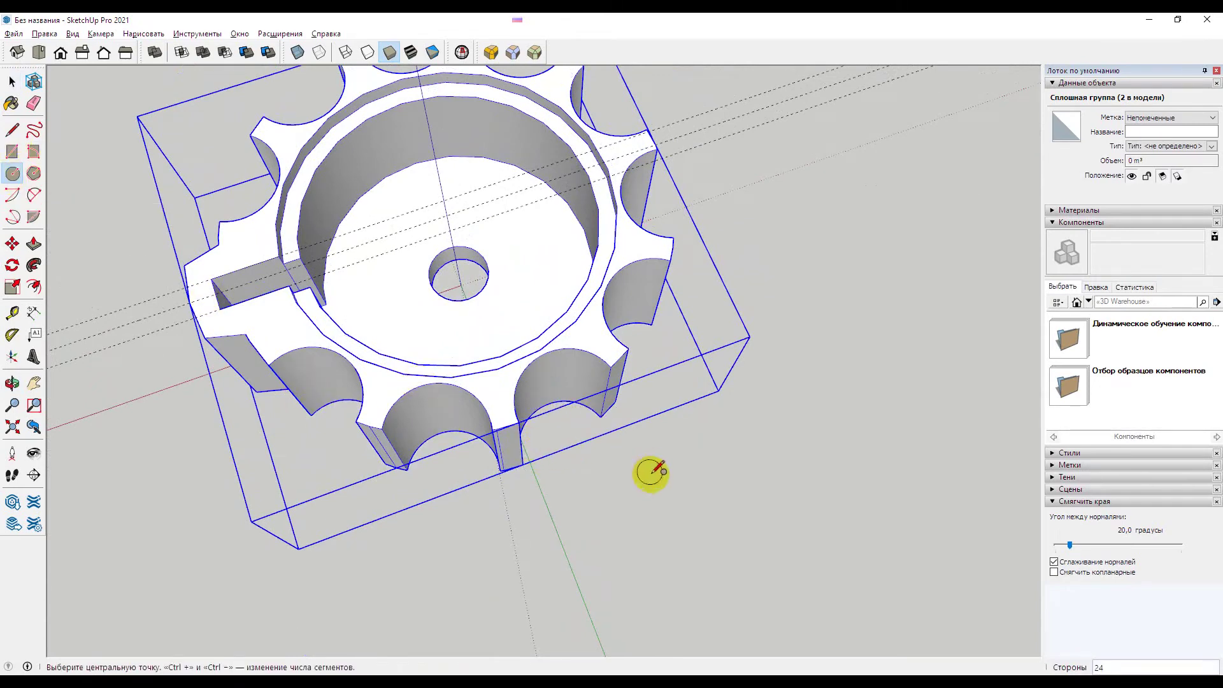
{"action": "key", "text": "o"}
{"action": "mouse_move", "coordinate": [368, 423]}
{"action": "left_mouse_down"}
{"action": "mouse_move", "coordinate": [589, 379]}
{"action": "mouse_move", "coordinate": [519, 363]}
{"action": "mouse_move", "coordinate": [519, 336]}
{"action": "left_mouse_up"}
{"action": "key", "text": "space"}
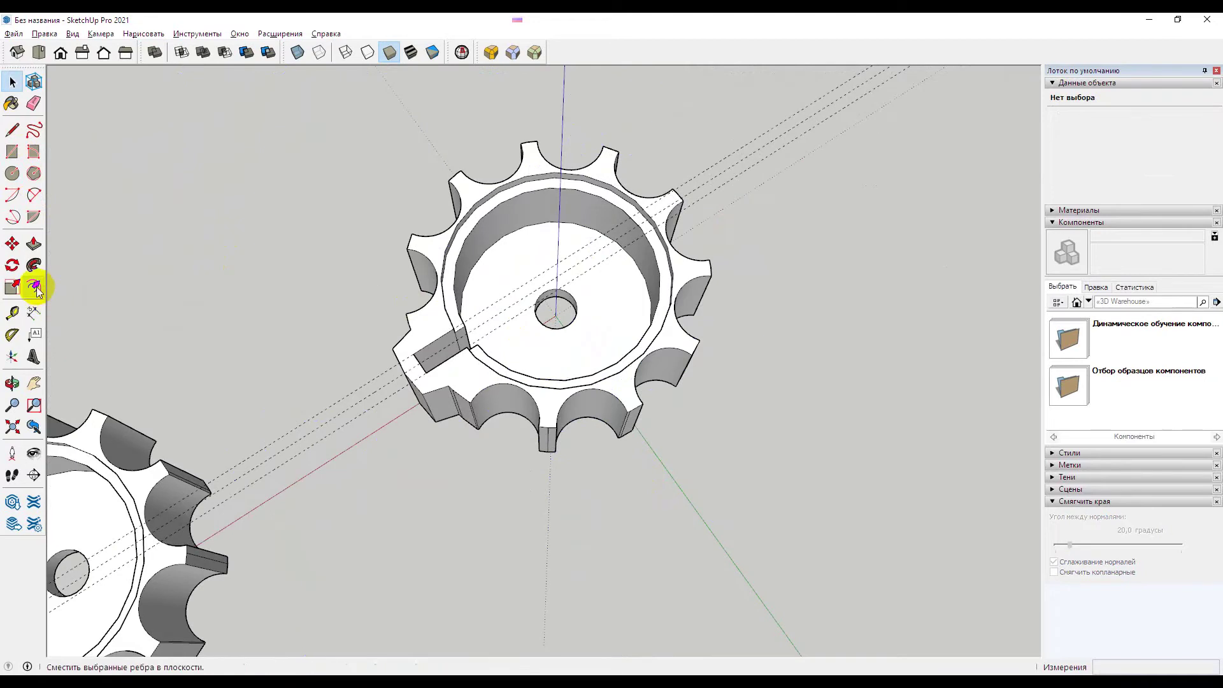
Step: Draw concentric 16 mm and 17 mm radius circles on the right gear's hole
{"action": "left_click", "coordinate": [8, 175]}
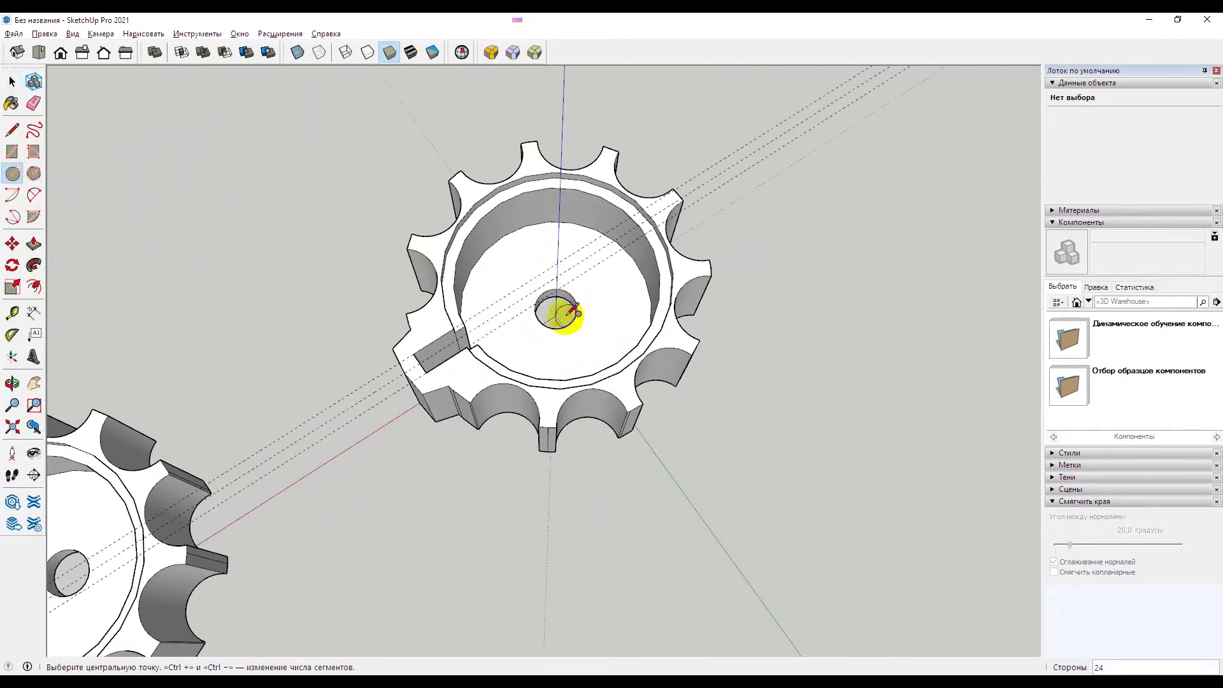
{"action": "left_click", "coordinate": [555, 315]}
{"action": "type", "text": "16"}
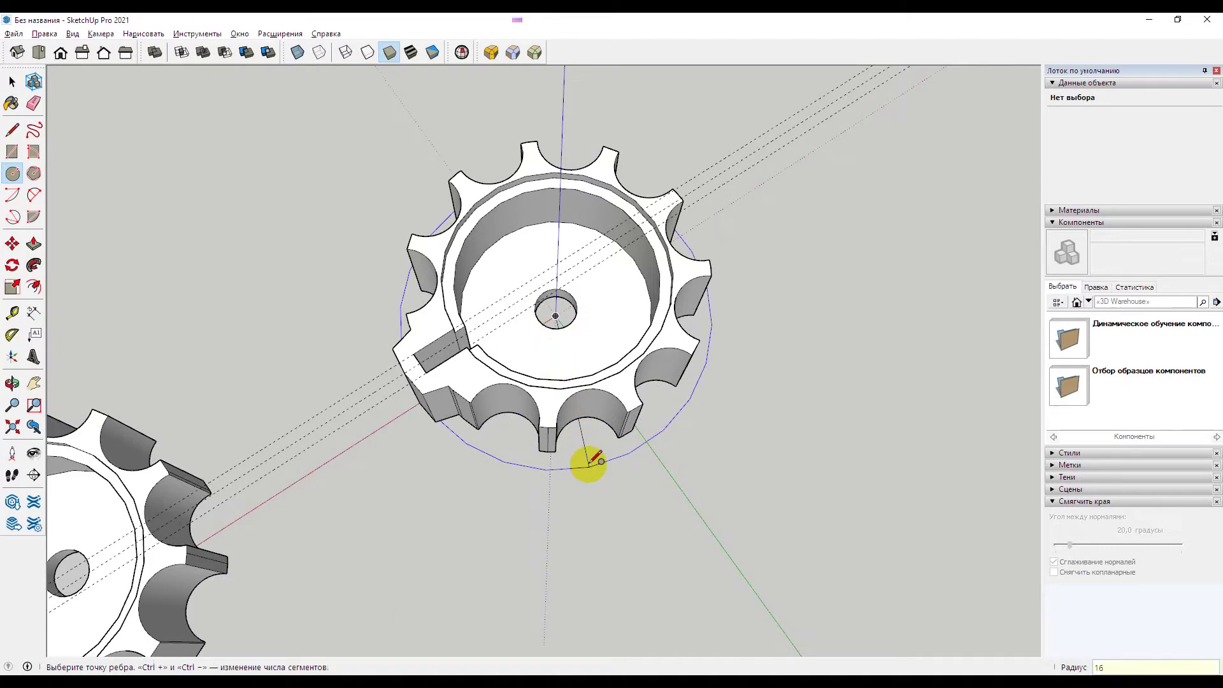
{"action": "left_click", "coordinate": [588, 463]}
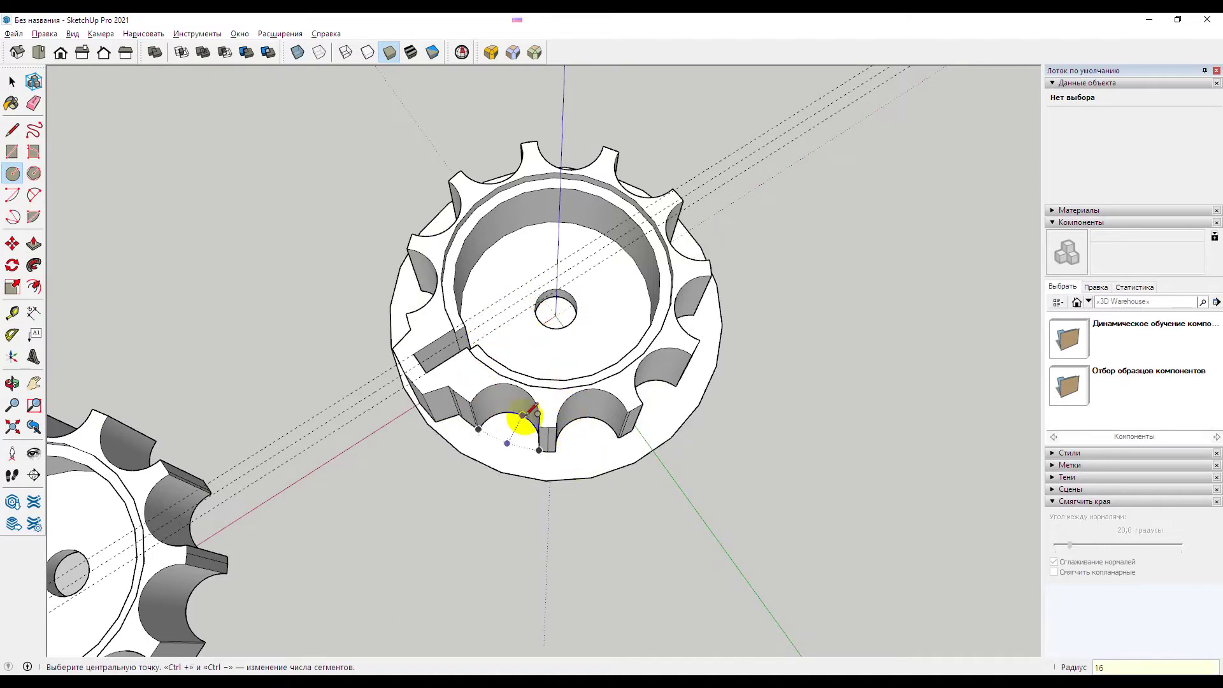
{"action": "left_click", "coordinate": [556, 315]}
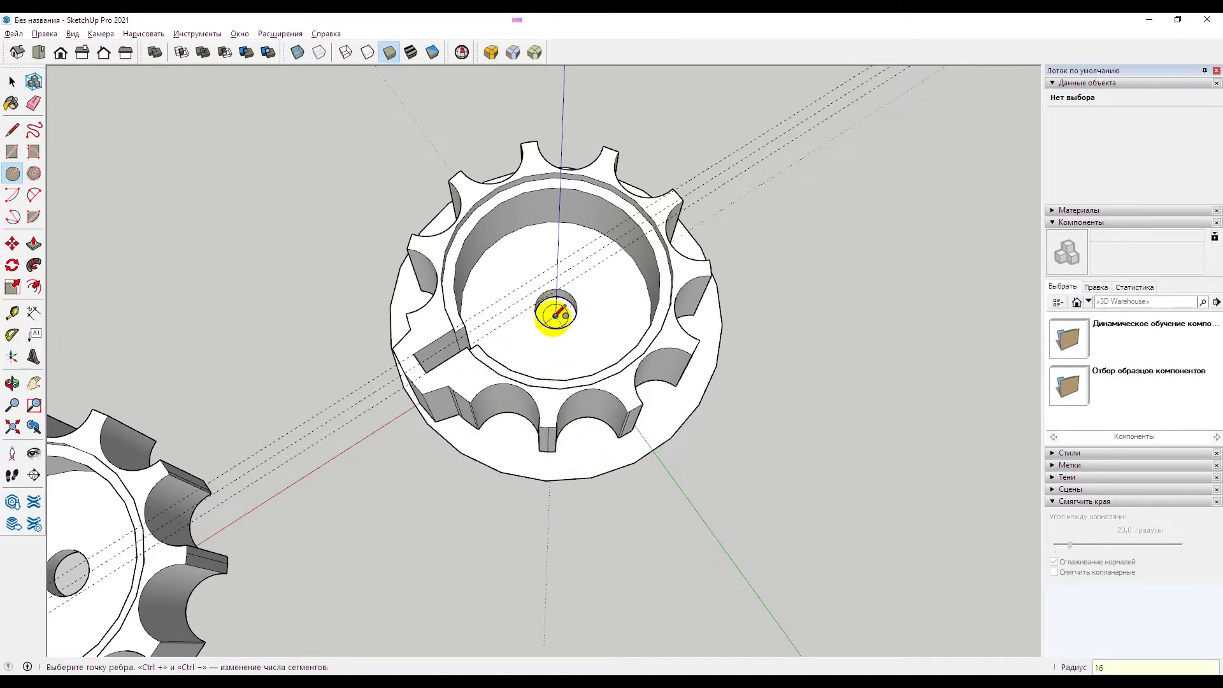
{"action": "left_click", "coordinate": [598, 487]}
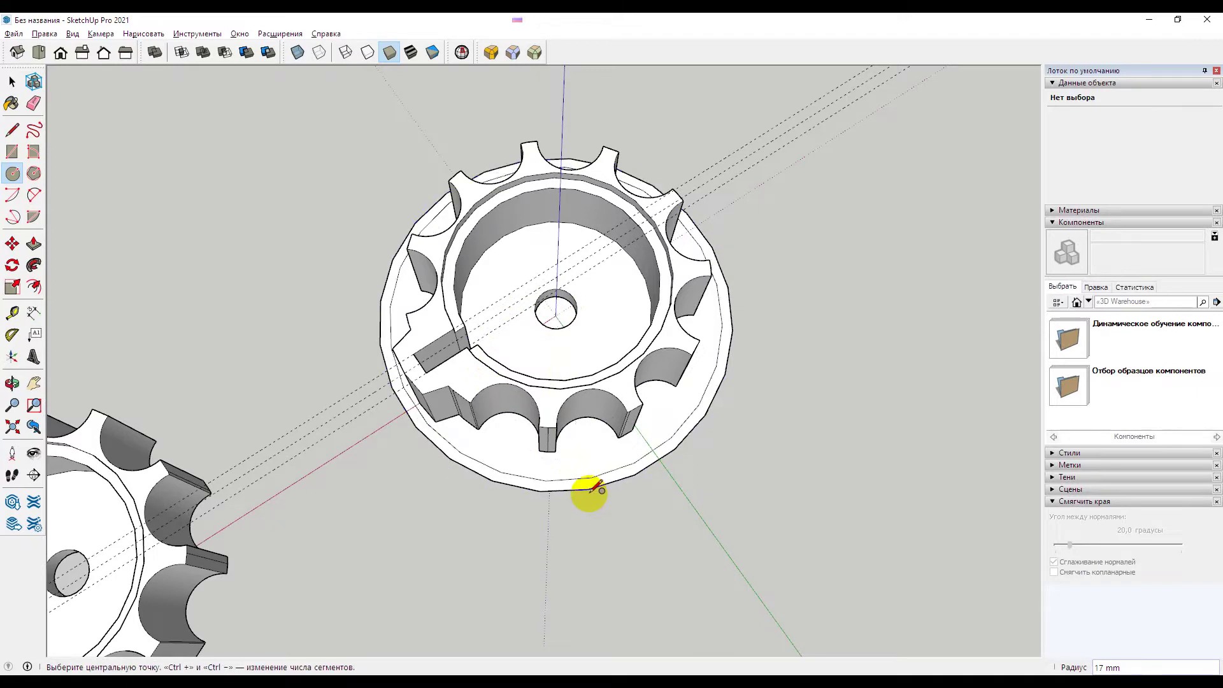
{"action": "key", "text": "space"}
{"action": "middle_click_drag", "start_coordinate": [597, 487], "coordinate": [603, 350]}
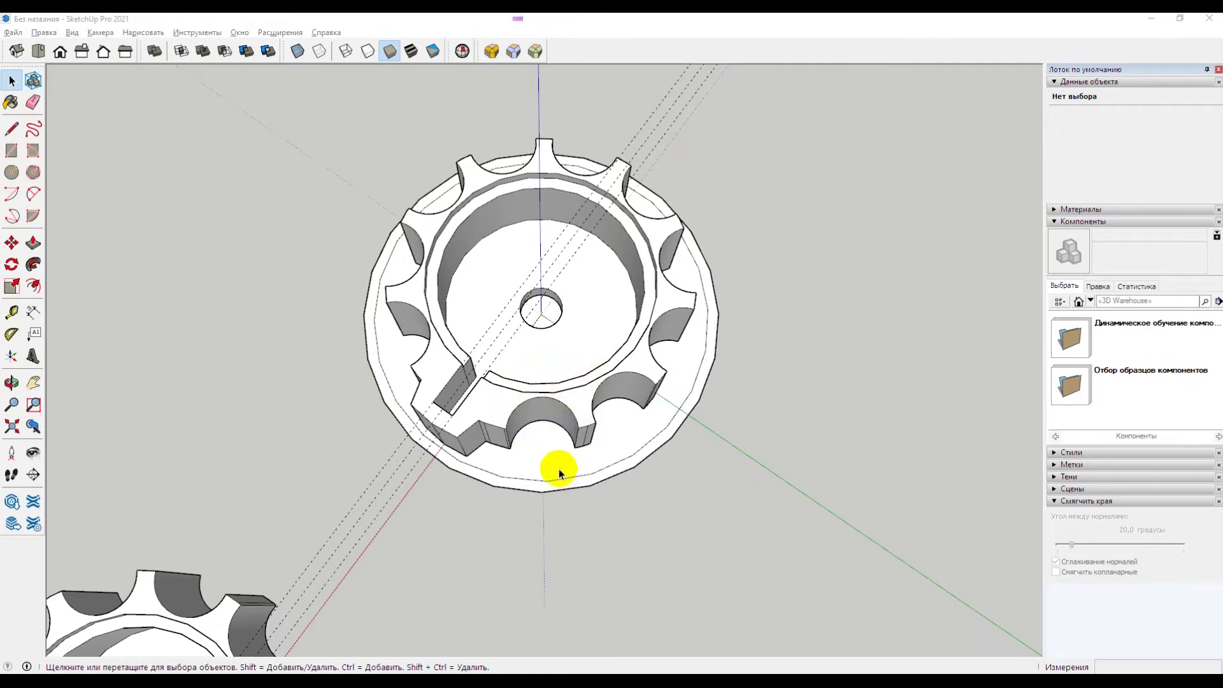
Step: Draw a 3 mm-radius circle in a notch on the flat ring face
{"action": "mouse_move", "coordinate": [580, 424]}
{"action": "middle_mouse_down"}
{"action": "mouse_move", "coordinate": [587, 404]}
{"action": "mouse_move", "coordinate": [614, 414]}
{"action": "mouse_move", "coordinate": [450, 418]}
{"action": "mouse_move", "coordinate": [452, 395]}
{"action": "mouse_move", "coordinate": [663, 361]}
{"action": "mouse_move", "coordinate": [510, 418]}
{"action": "mouse_move", "coordinate": [537, 453]}
{"action": "mouse_move", "coordinate": [519, 459]}
{"action": "middle_mouse_up"}
{"action": "scroll", "coordinate": [600, 341], "scroll_direction": "up", "scroll_amount": 3}
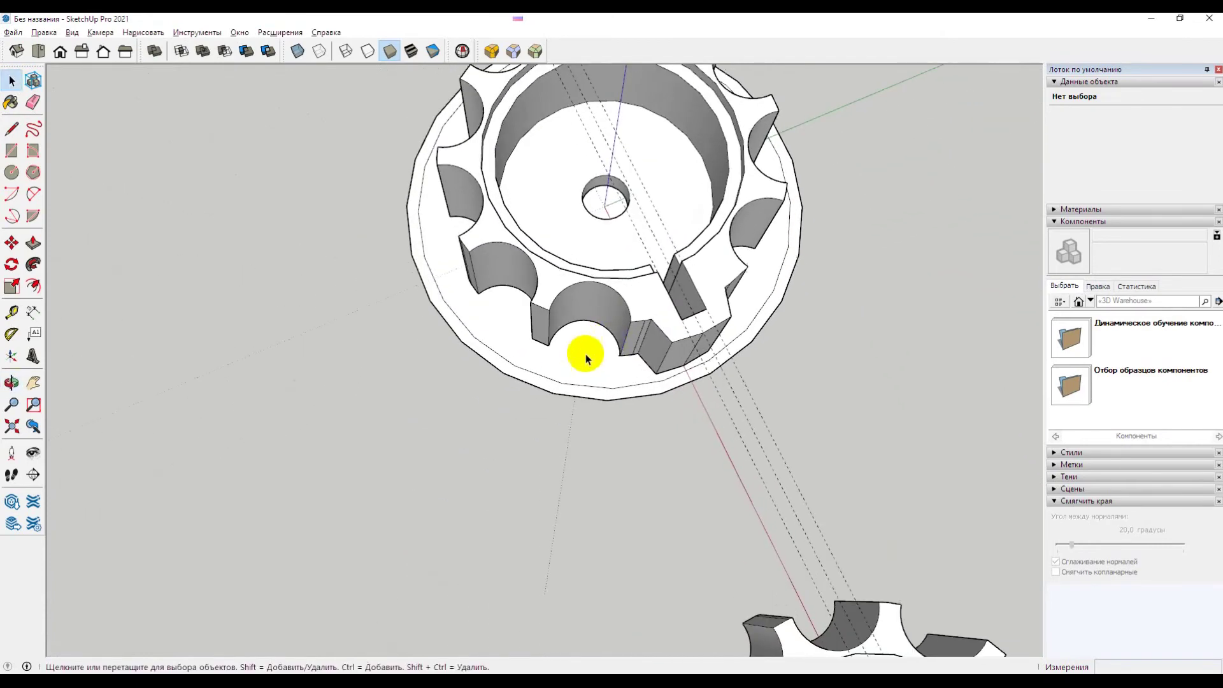
{"action": "scroll", "coordinate": [576, 355], "scroll_direction": "up", "scroll_amount": 2}
{"action": "scroll", "coordinate": [579, 354], "scroll_direction": "up", "scroll_amount": 2}
{"action": "left_click", "coordinate": [579, 353]}
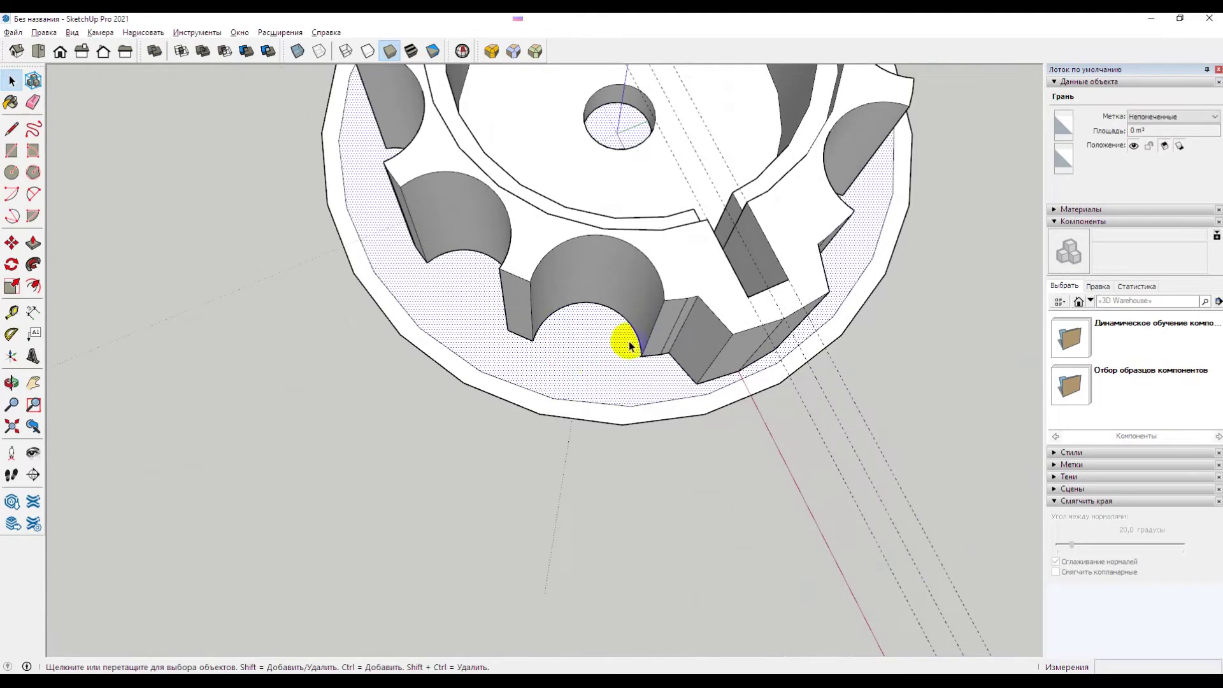
{"action": "scroll", "coordinate": [581, 353], "scroll_direction": "down", "scroll_amount": 1}
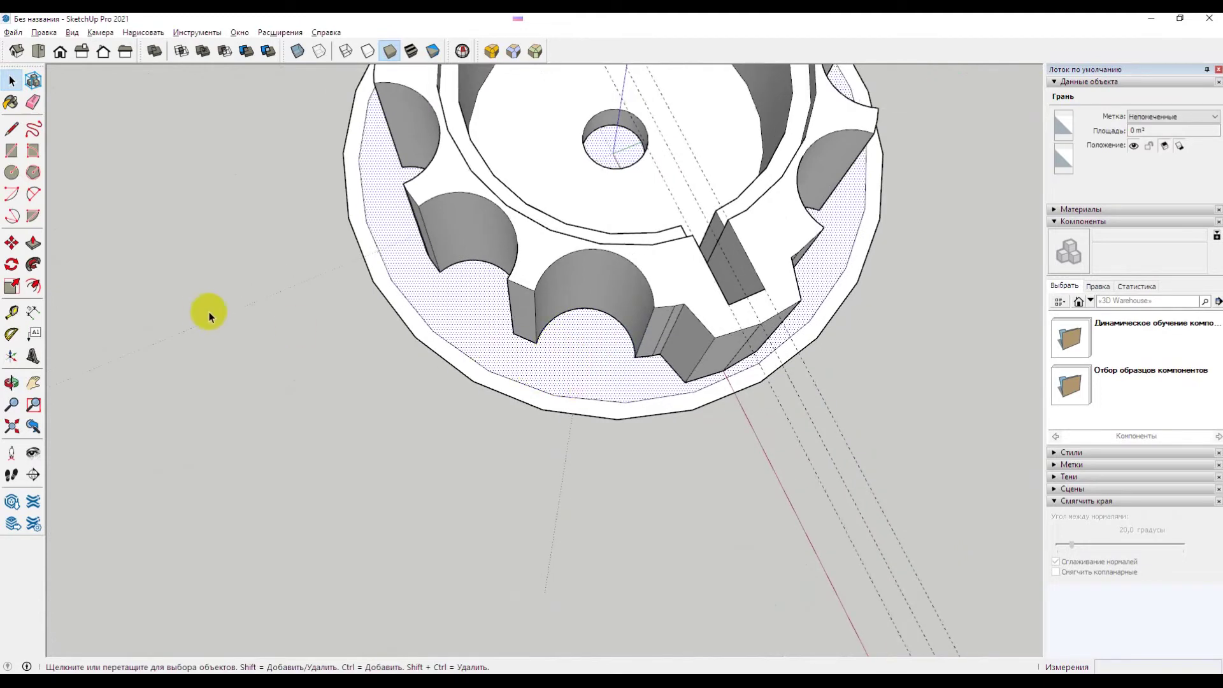
{"action": "left_click", "coordinate": [11, 172]}
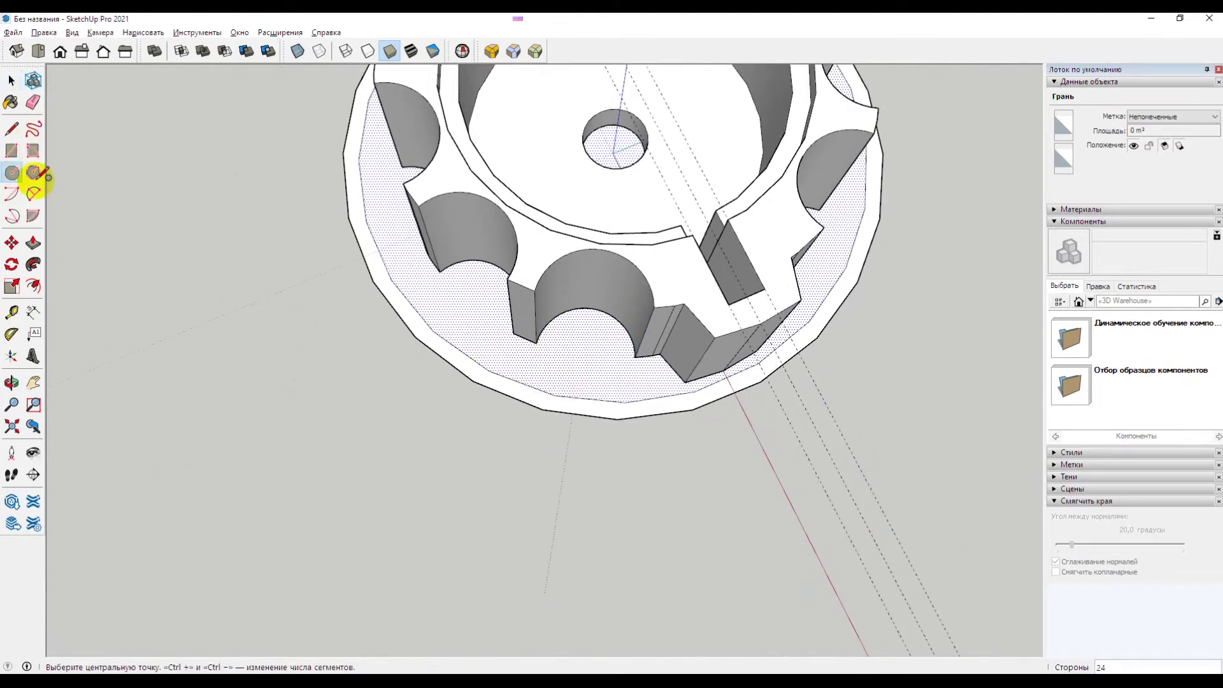
{"action": "left_click", "coordinate": [584, 355]}
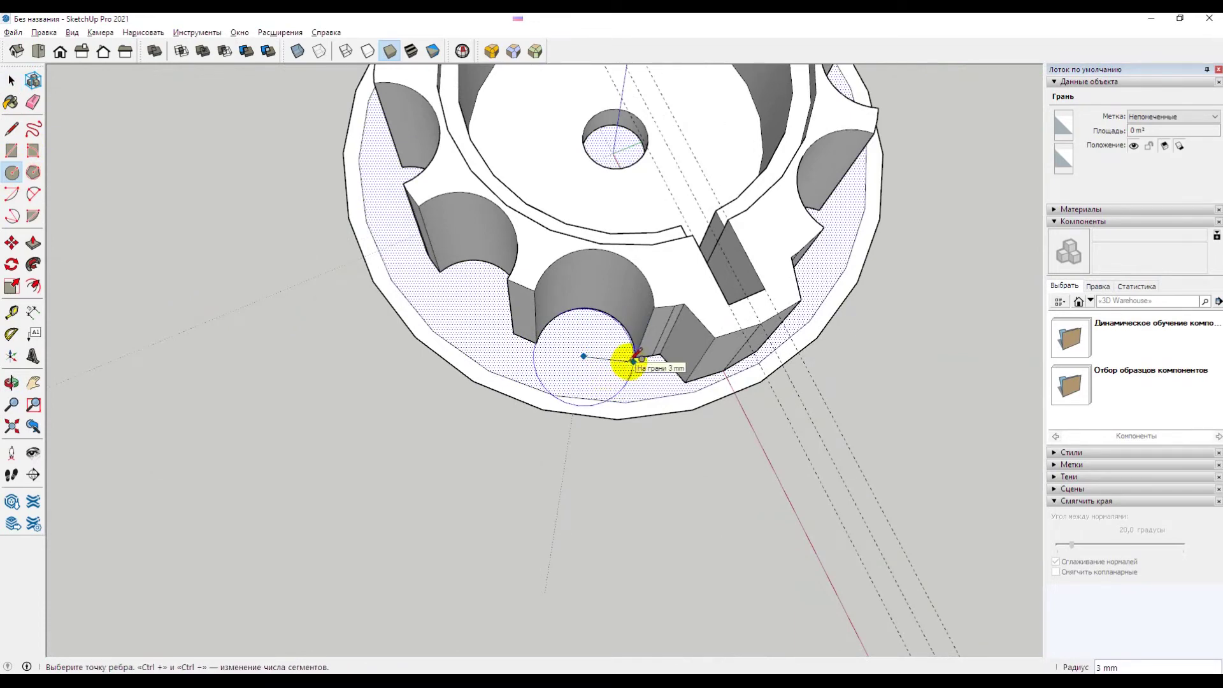
{"action": "left_click", "coordinate": [633, 360]}
Step: Draw an 18 mm-radius circle around the gear's hole, then switch to FastStone
{"action": "mouse_move", "coordinate": [622, 341]}
{"action": "middle_mouse_down"}
{"action": "mouse_move", "coordinate": [566, 363]}
{"action": "mouse_move", "coordinate": [623, 395]}
{"action": "mouse_move", "coordinate": [471, 409]}
{"action": "mouse_move", "coordinate": [508, 401]}
{"action": "middle_mouse_up"}
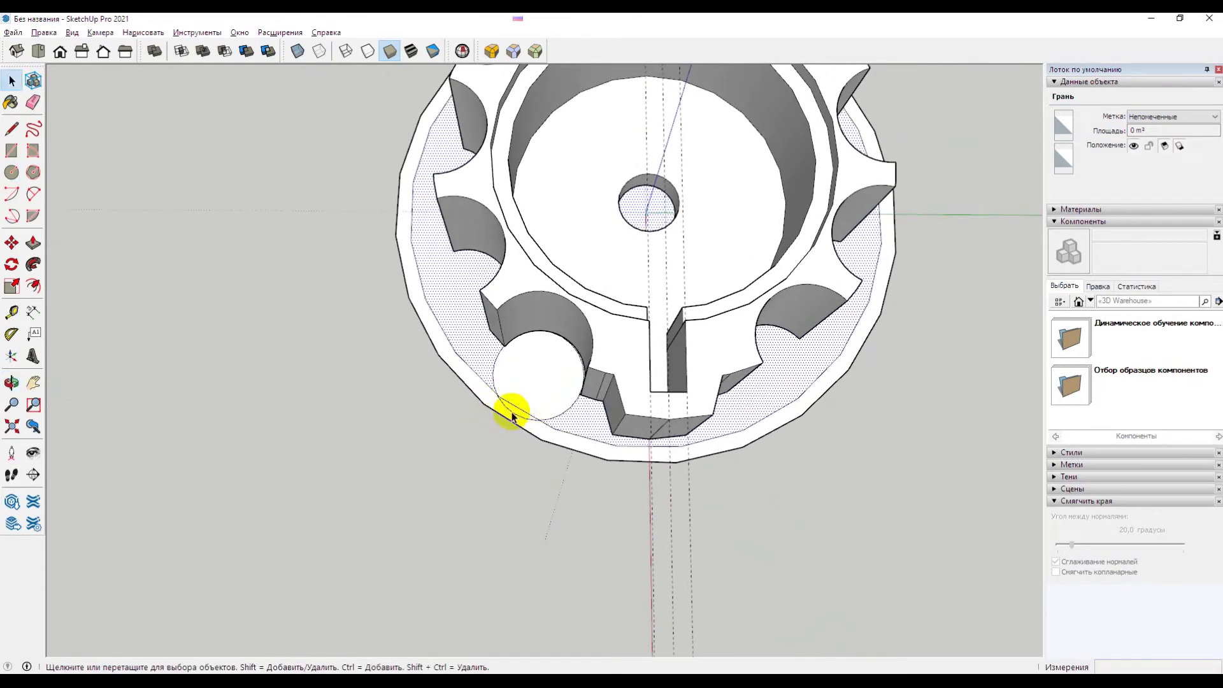
{"action": "left_click", "coordinate": [482, 382]}
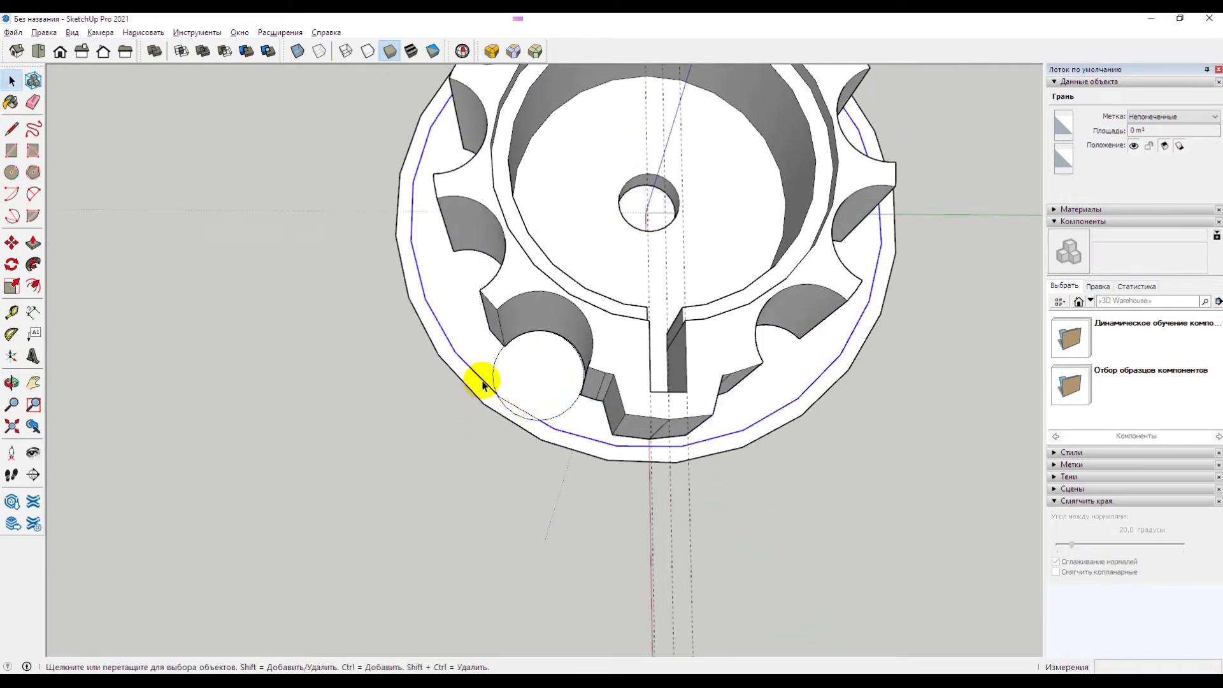
{"action": "left_click", "coordinate": [525, 411]}
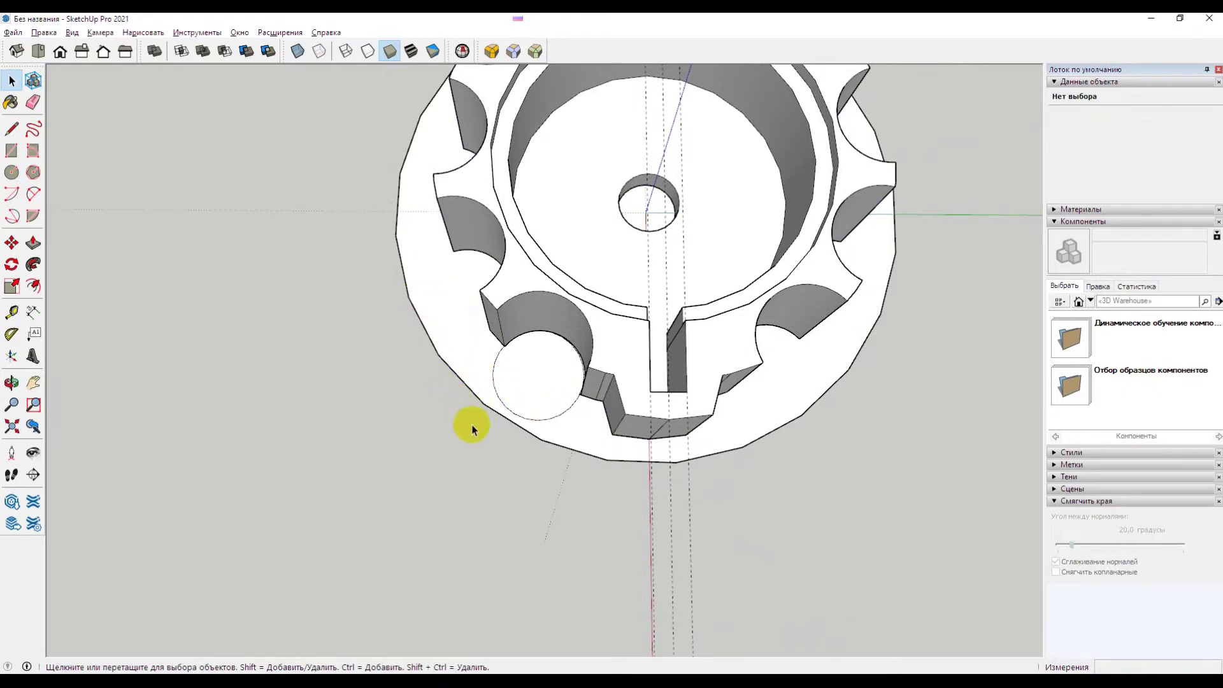
{"action": "left_click", "coordinate": [10, 177]}
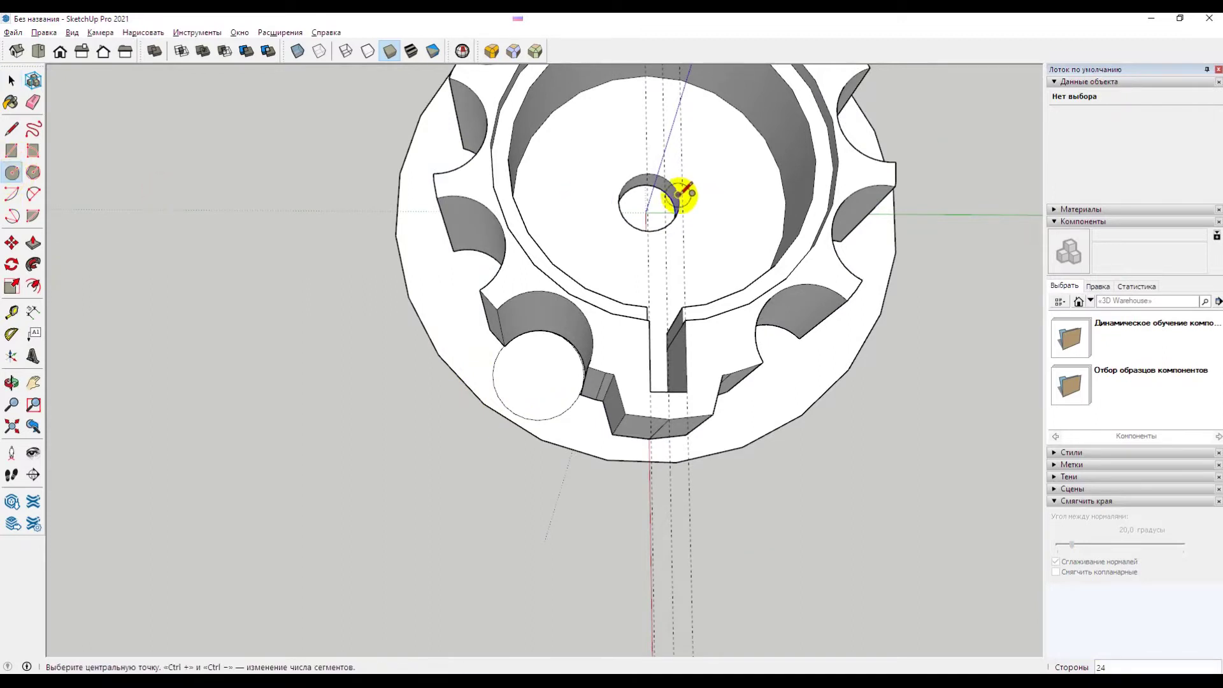
{"action": "left_click", "coordinate": [646, 212]}
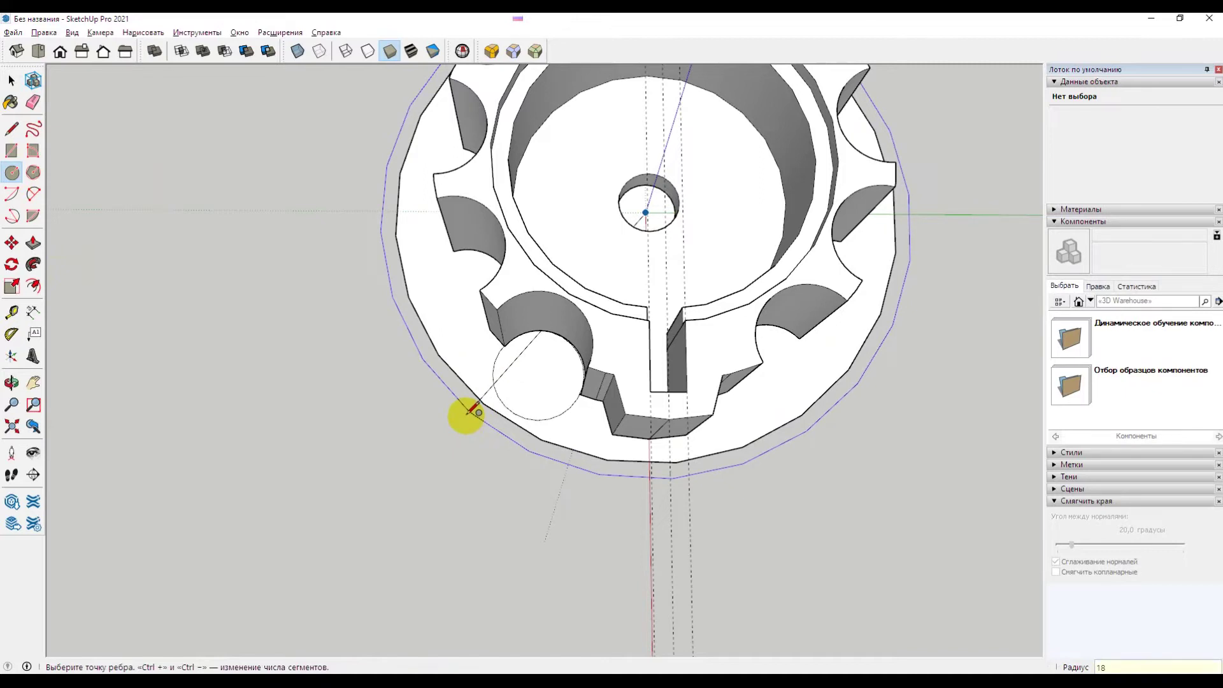
{"action": "left_click", "coordinate": [472, 408]}
{"action": "key", "text": "space"}
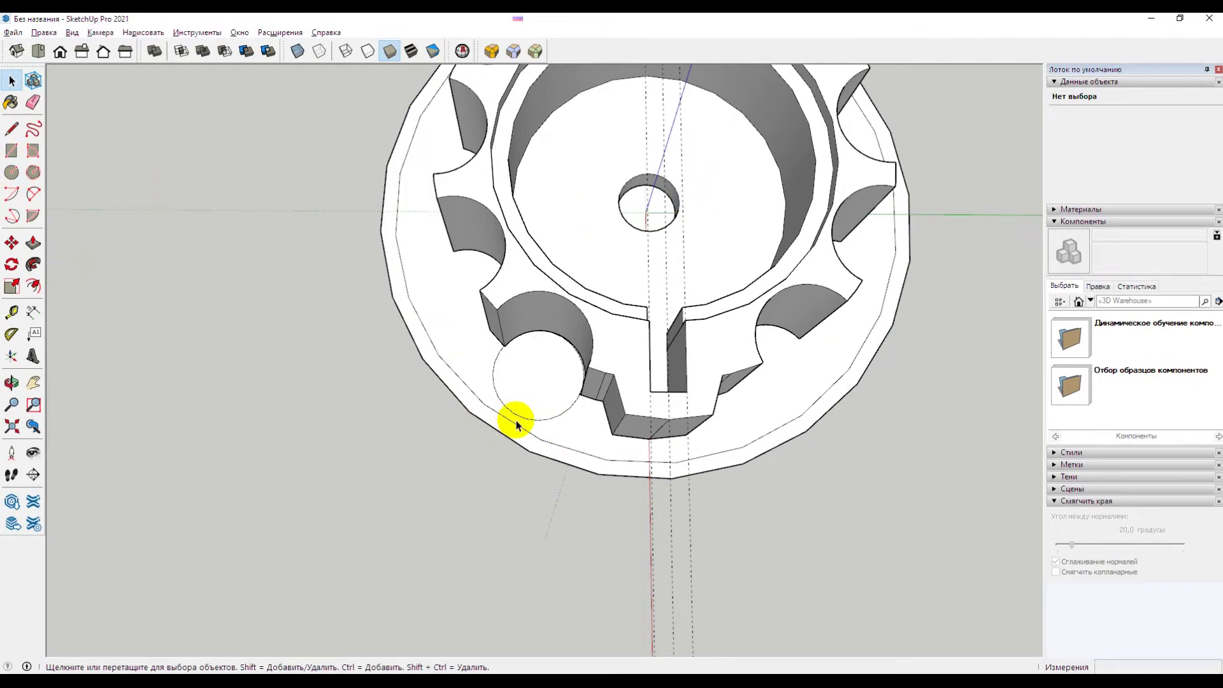
{"action": "key", "text": "alt+Tab"}
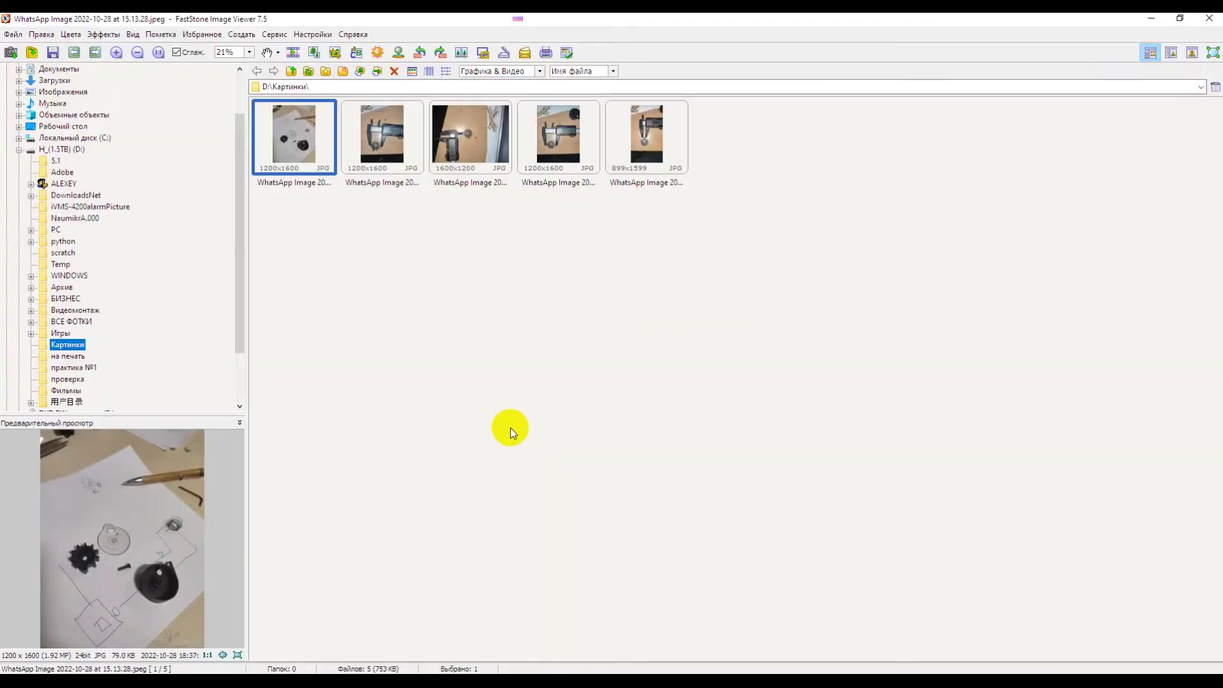
Step: View a reference photo full-screen, zoom into the black housing, then return to SketchUp
{"action": "double_click", "coordinate": [369, 156]}
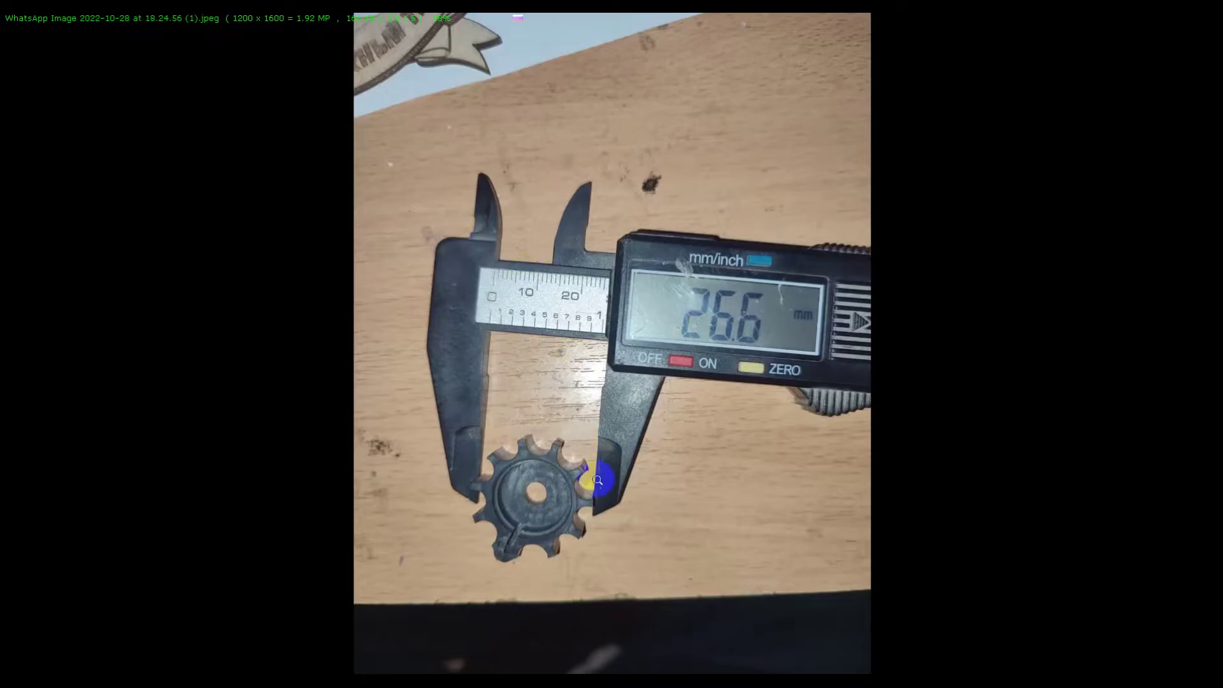
{"action": "scroll", "coordinate": [598, 479], "scroll_direction": "down", "scroll_amount": 1}
{"action": "scroll", "coordinate": [637, 503], "scroll_direction": "up", "scroll_amount": 1}
{"action": "scroll", "coordinate": [709, 539], "scroll_direction": "up", "scroll_amount": 1}
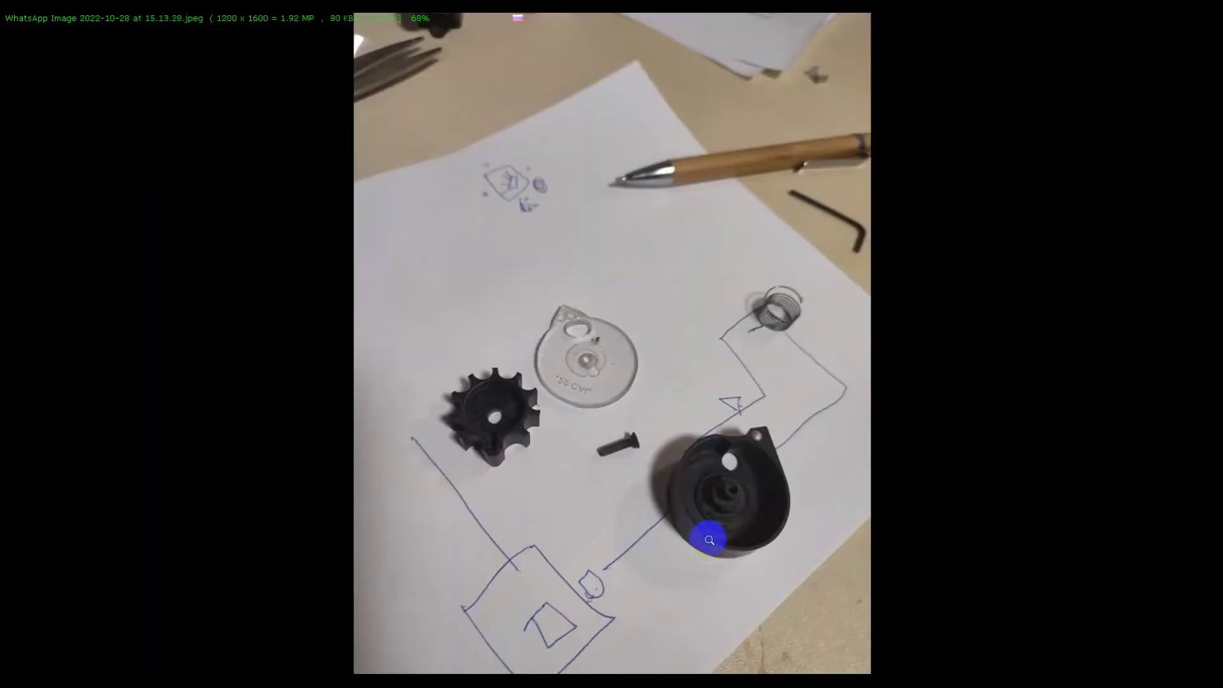
{"action": "left_click", "coordinate": [738, 459]}
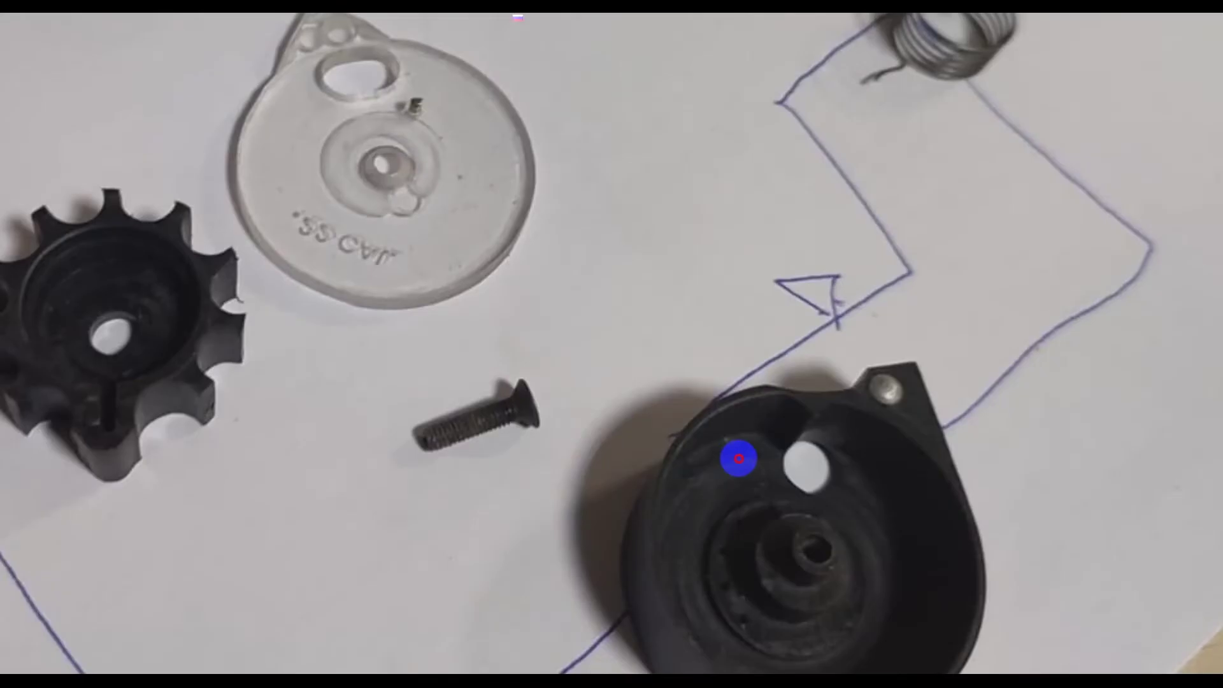
{"action": "left_click", "coordinate": [738, 458]}
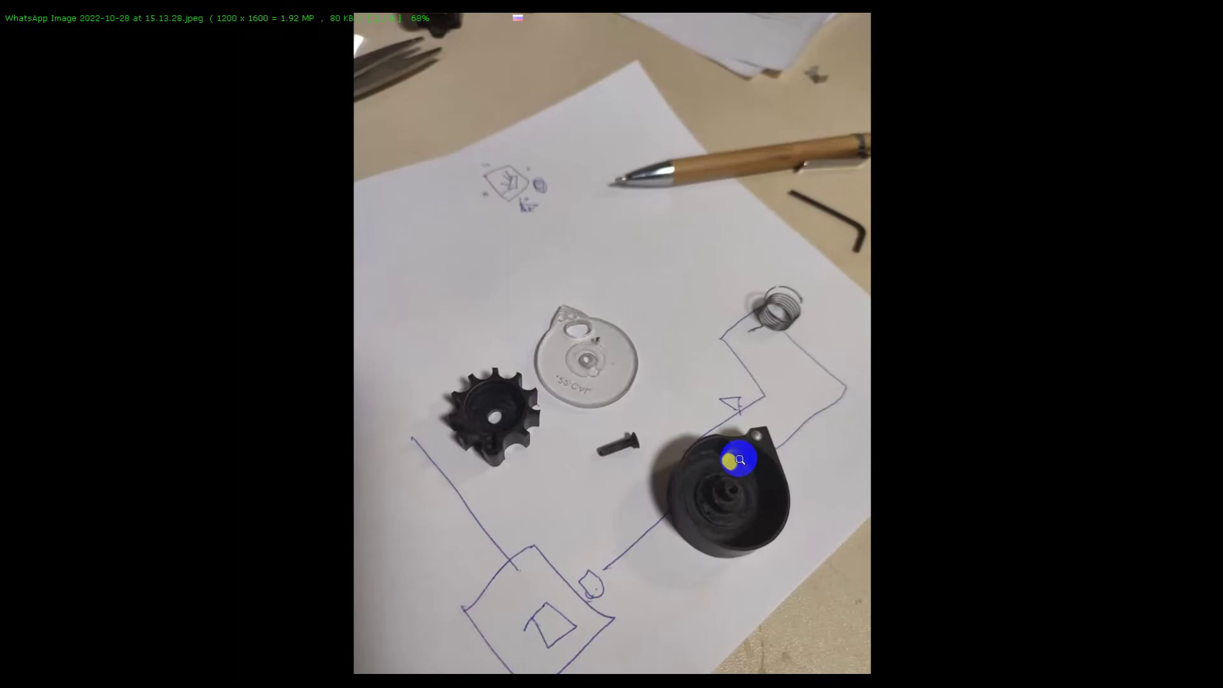
{"action": "key", "text": "alt+Tab"}
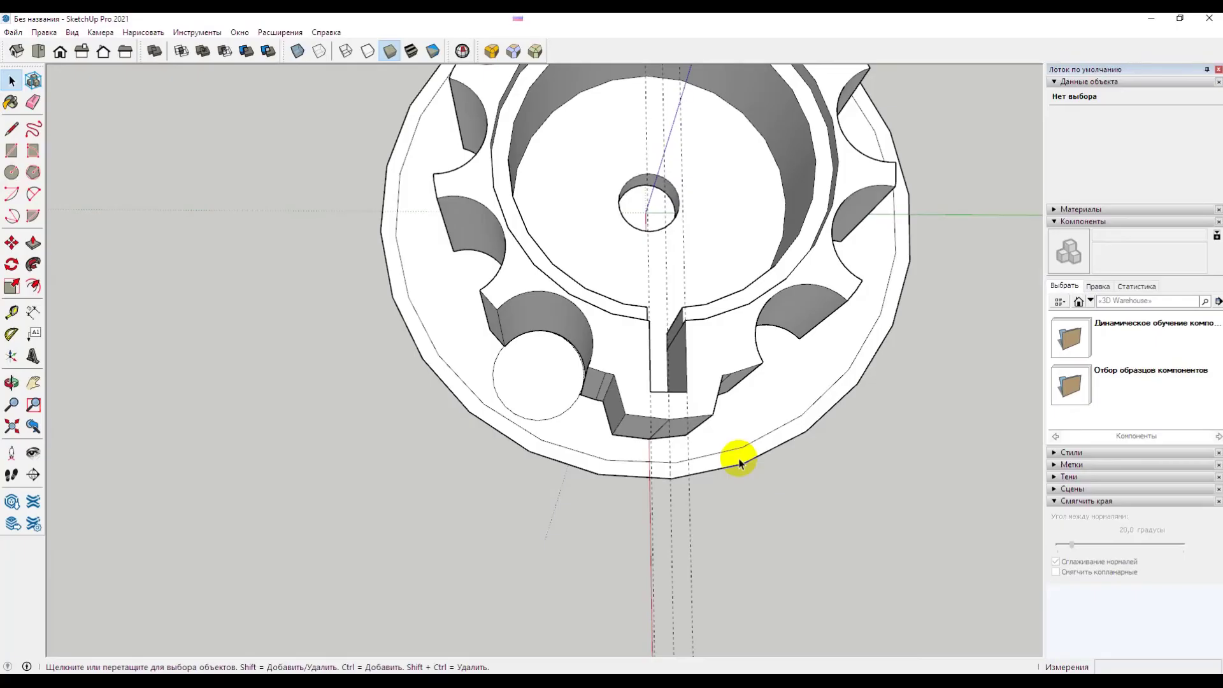
Step: Delete the small circular face inside the notch
{"action": "left_click", "coordinate": [546, 382]}
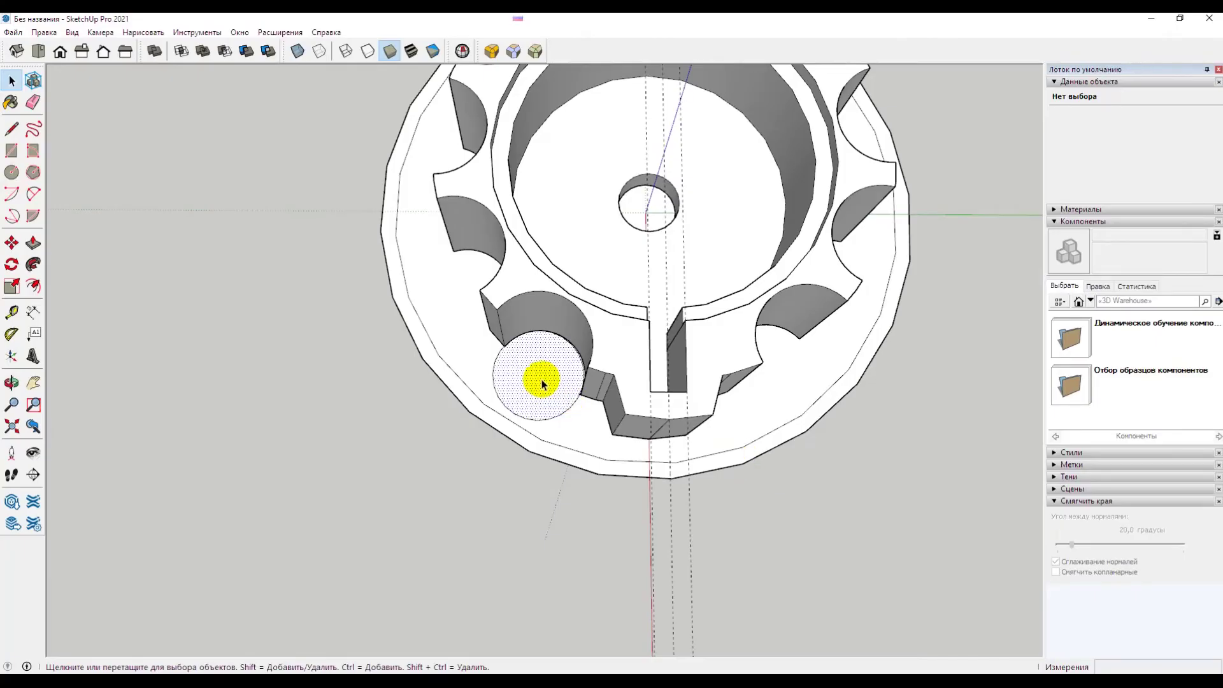
{"action": "key", "text": "Delete"}
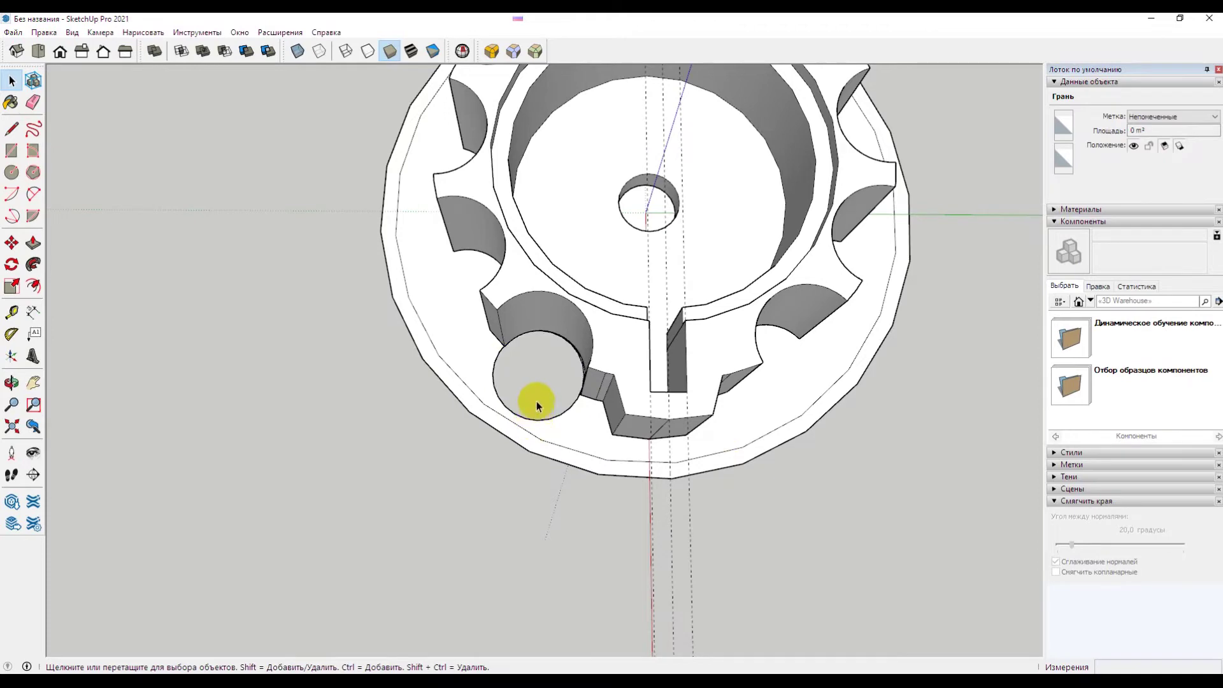
{"action": "scroll", "coordinate": [548, 407], "scroll_direction": "up", "scroll_amount": 2}
{"action": "scroll", "coordinate": [551, 432], "scroll_direction": "up", "scroll_amount": 2}
{"action": "middle_click_drag", "start_coordinate": [543, 430], "coordinate": [565, 376], "text": "shift"}
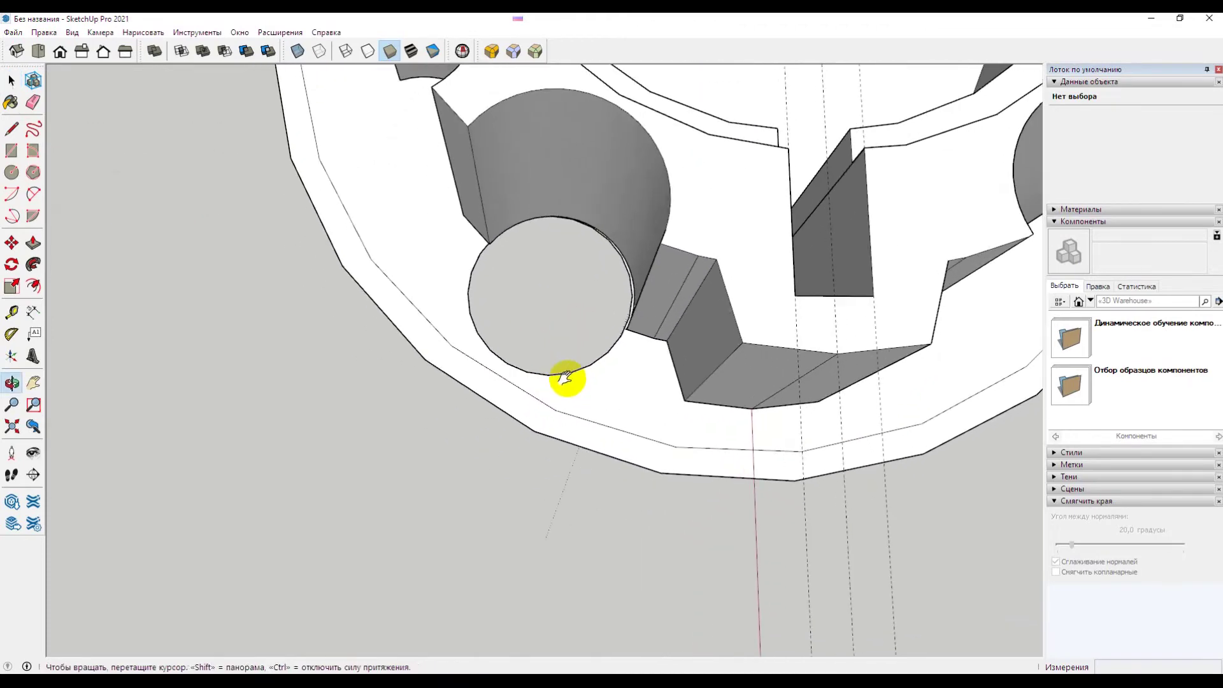
Step: Draw a short edge from the band's outer boundary to the 3 mm circle
{"action": "left_click", "coordinate": [13, 131]}
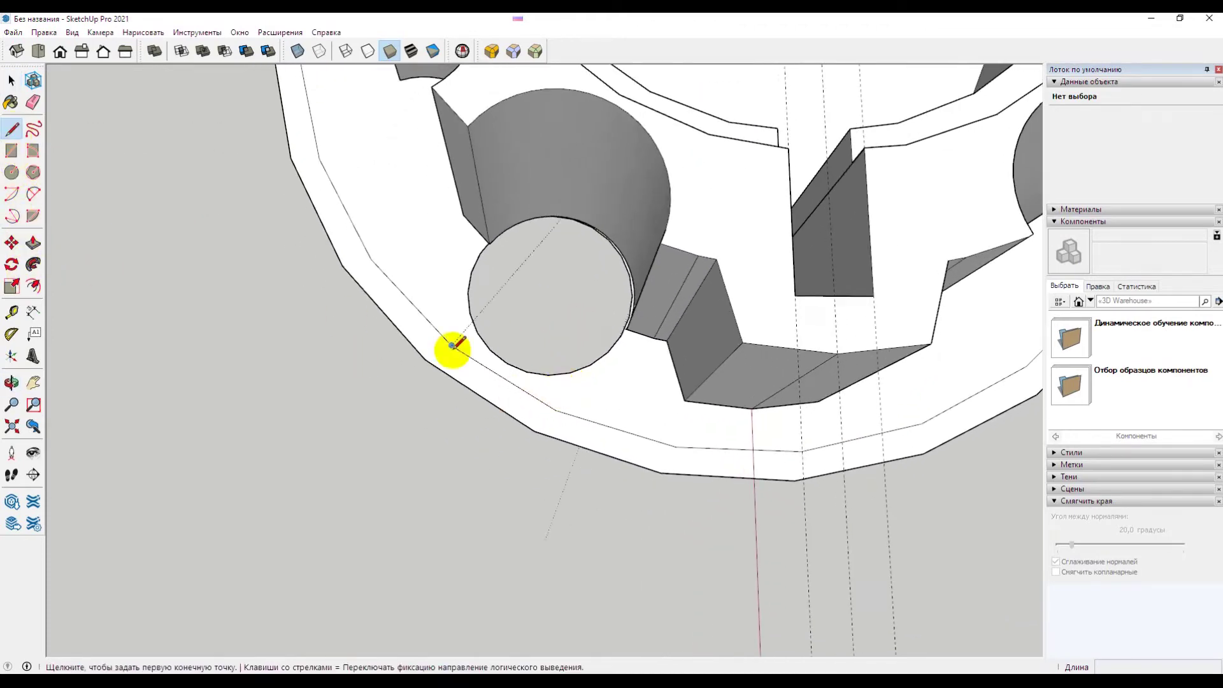
{"action": "left_click", "coordinate": [547, 375]}
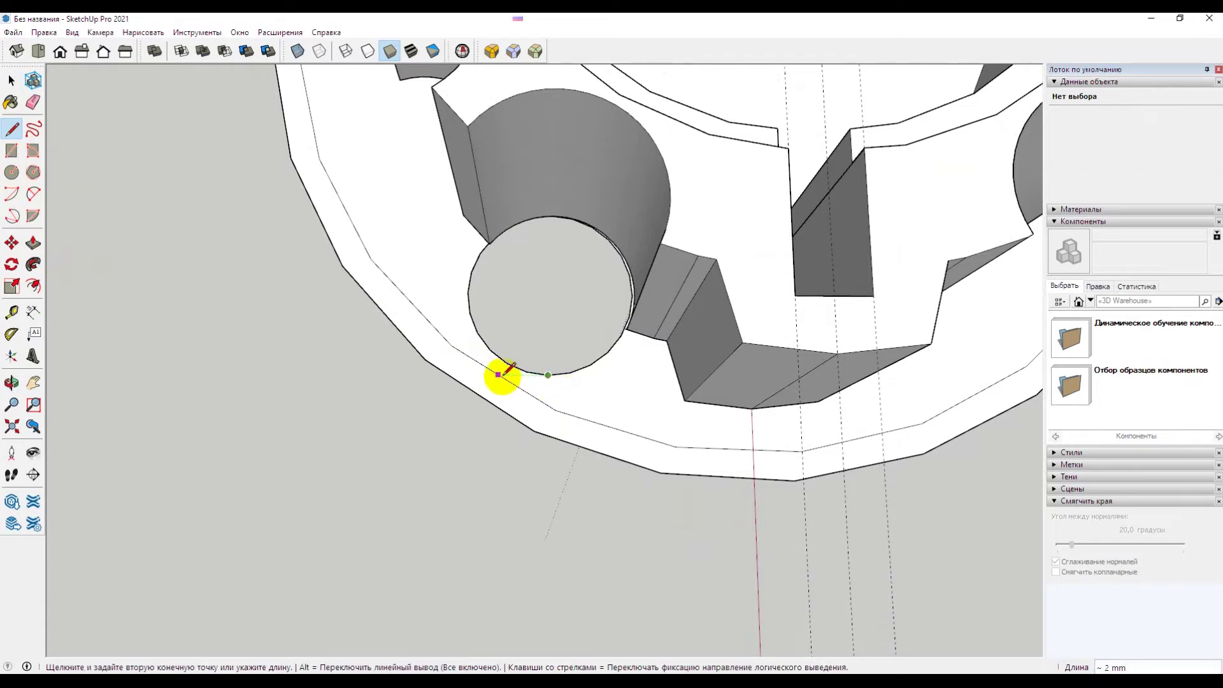
{"action": "left_click", "coordinate": [498, 373]}
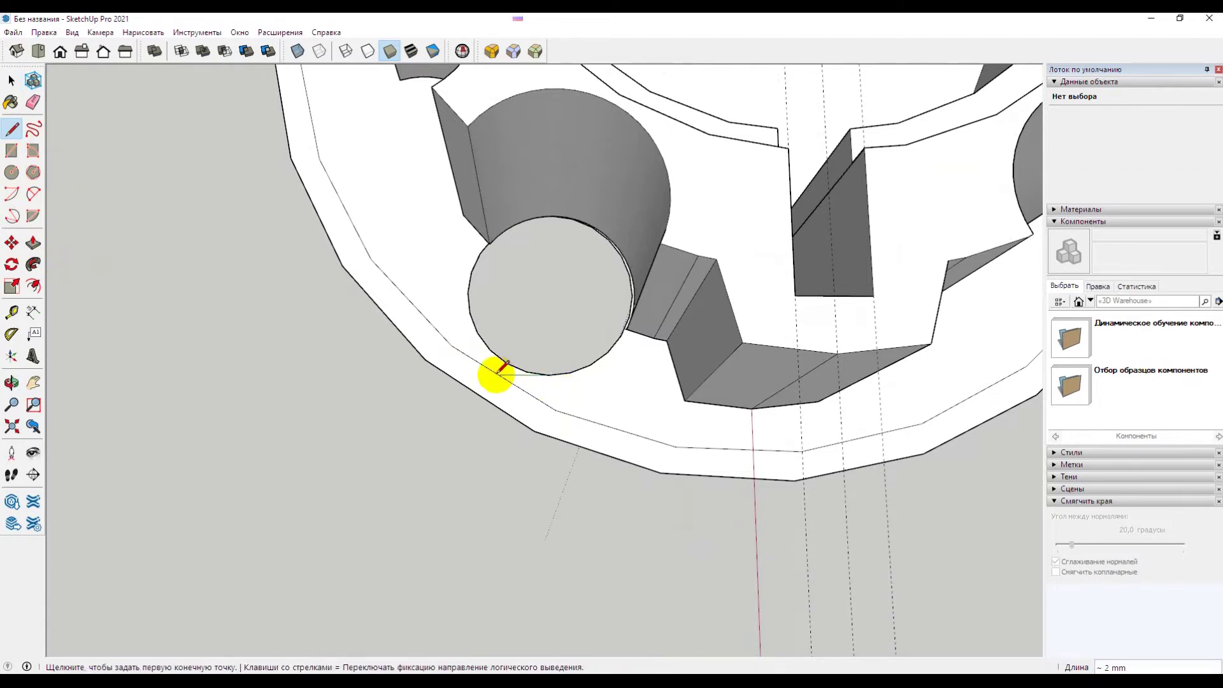
{"action": "key", "text": "space"}
{"action": "left_click", "coordinate": [573, 389]}
Step: Orbit and zoom along the band to check the new edge
{"action": "scroll", "coordinate": [529, 395], "scroll_direction": "up", "scroll_amount": 1}
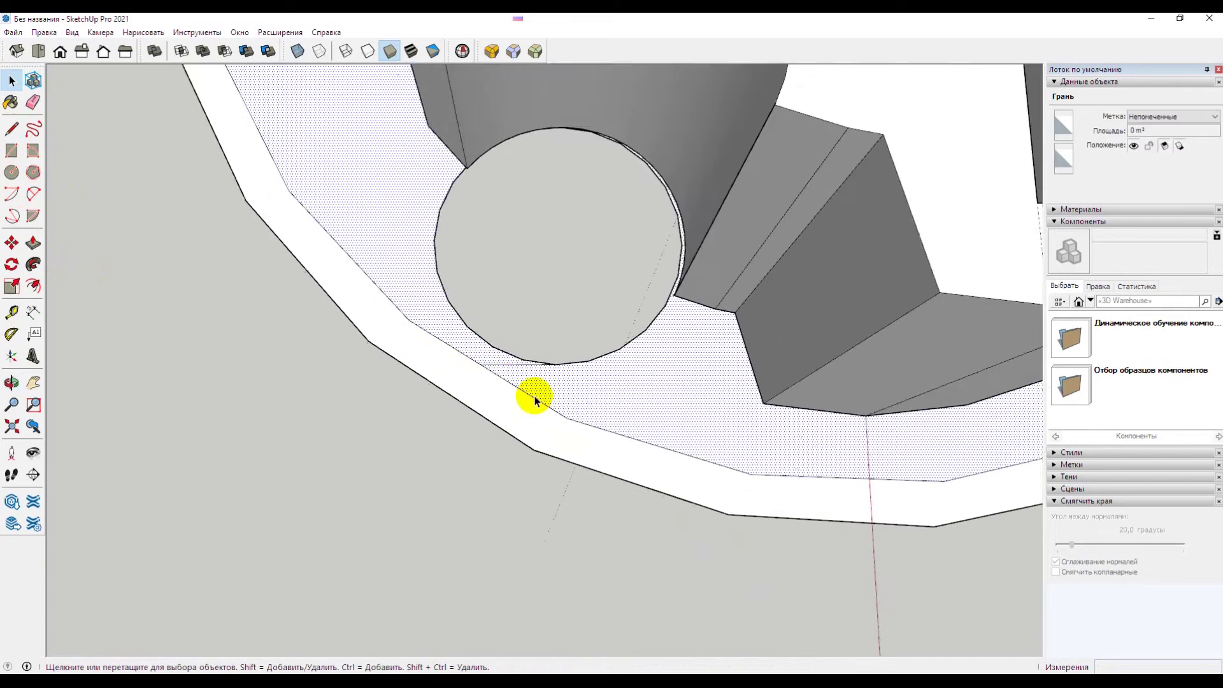
{"action": "scroll", "coordinate": [548, 389], "scroll_direction": "up", "scroll_amount": 1}
{"action": "scroll", "coordinate": [605, 389], "scroll_direction": "up", "scroll_amount": 1}
{"action": "mouse_move", "coordinate": [486, 349]}
{"action": "middle_mouse_down"}
{"action": "mouse_move", "coordinate": [589, 330]}
{"action": "mouse_move", "coordinate": [572, 330]}
{"action": "middle_mouse_up"}
{"action": "scroll", "coordinate": [516, 385], "scroll_direction": "up", "scroll_amount": 2}
{"action": "scroll", "coordinate": [512, 376], "scroll_direction": "up", "scroll_amount": 1}
{"action": "scroll", "coordinate": [514, 356], "scroll_direction": "up", "scroll_amount": 2}
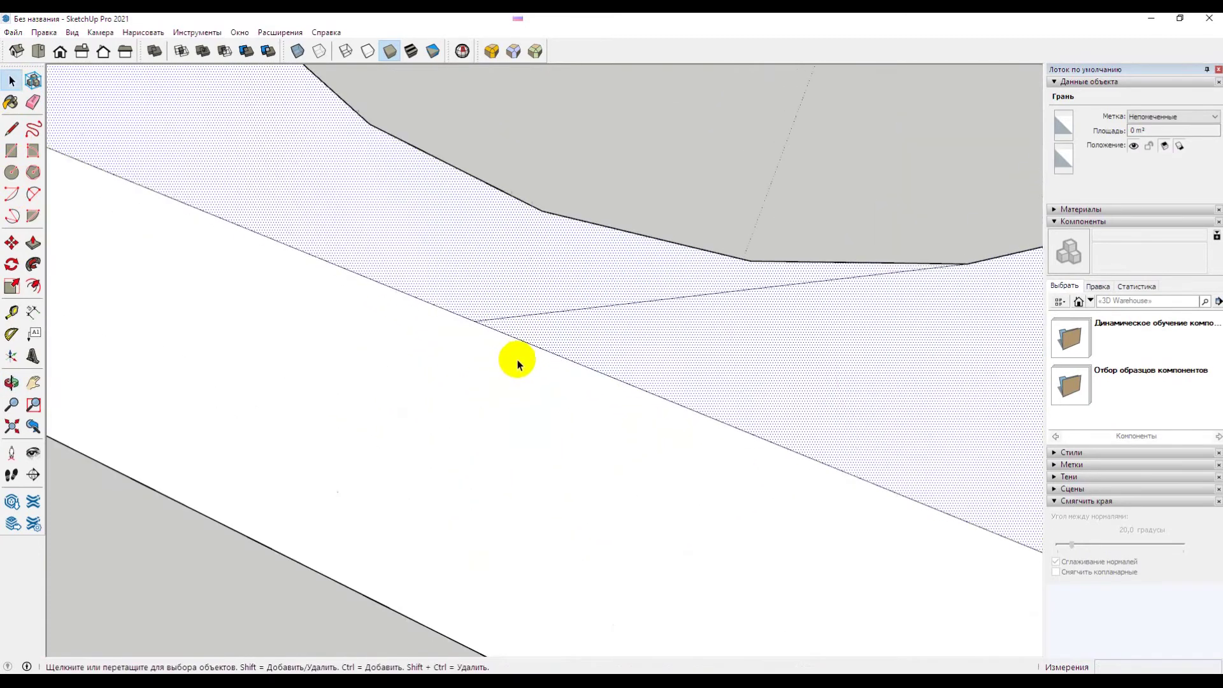
{"action": "scroll", "coordinate": [490, 295], "scroll_direction": "down", "scroll_amount": 1}
{"action": "scroll", "coordinate": [573, 382], "scroll_direction": "down", "scroll_amount": 1}
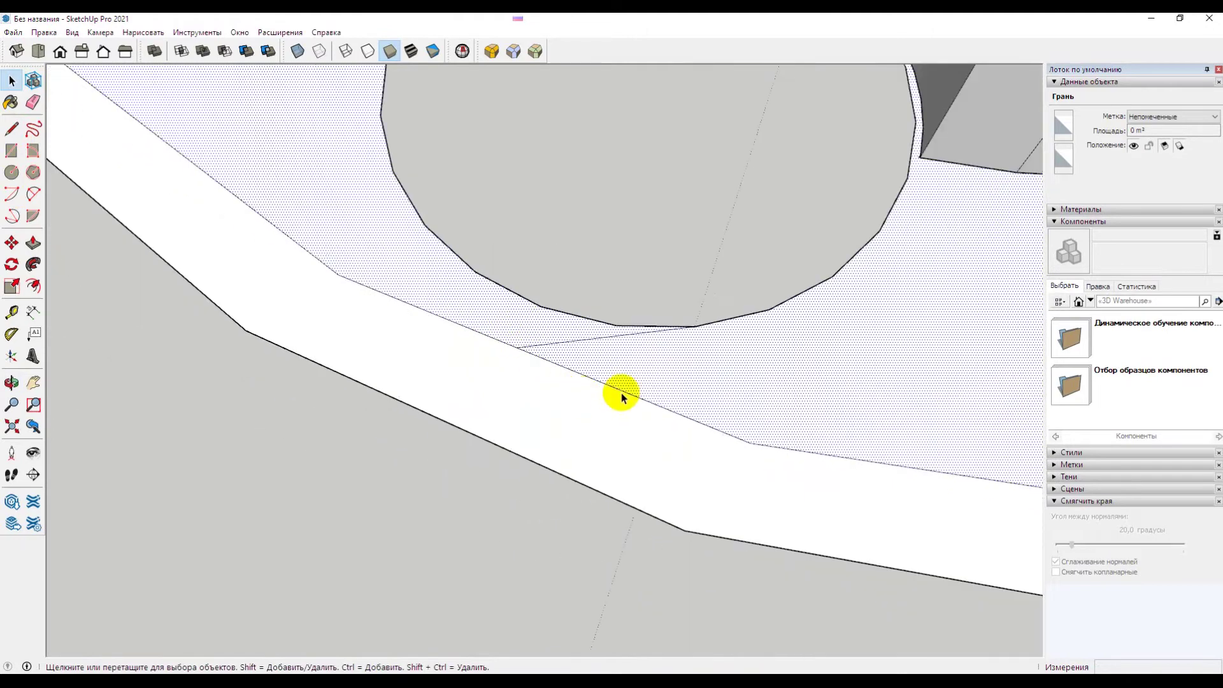
{"action": "scroll", "coordinate": [700, 369], "scroll_direction": "down", "scroll_amount": 1}
{"action": "scroll", "coordinate": [790, 341], "scroll_direction": "down", "scroll_amount": 1}
{"action": "scroll", "coordinate": [730, 359], "scroll_direction": "down", "scroll_amount": 1}
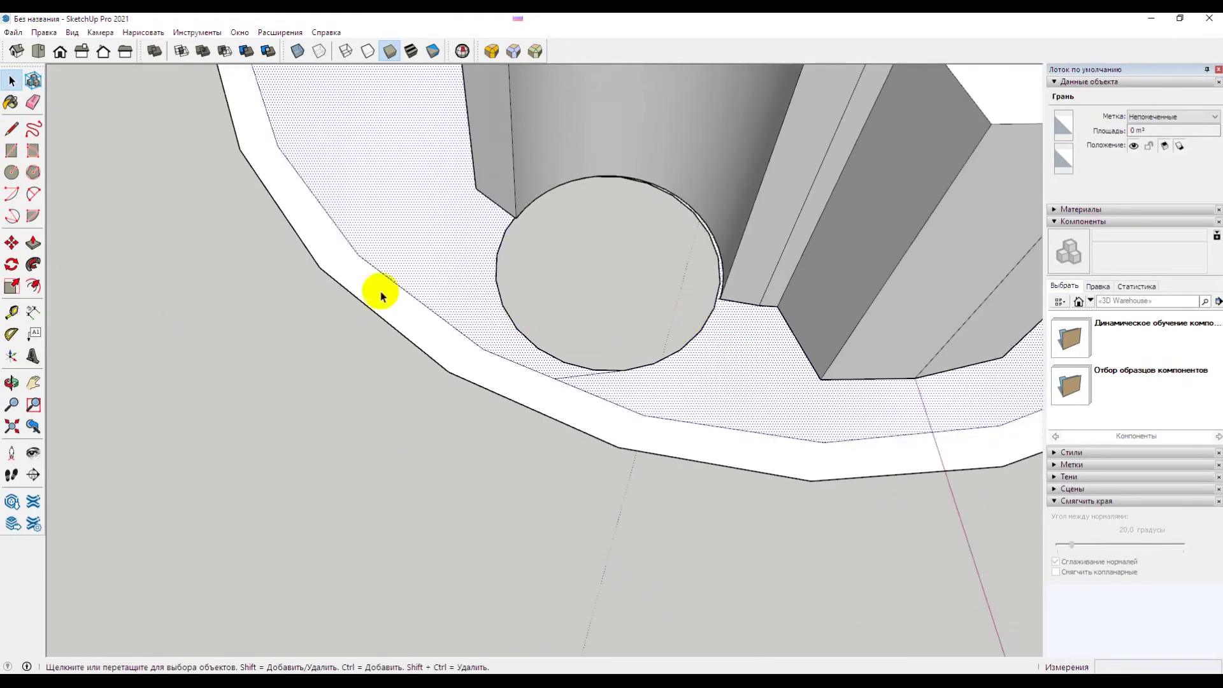
{"action": "left_click", "coordinate": [11, 129]}
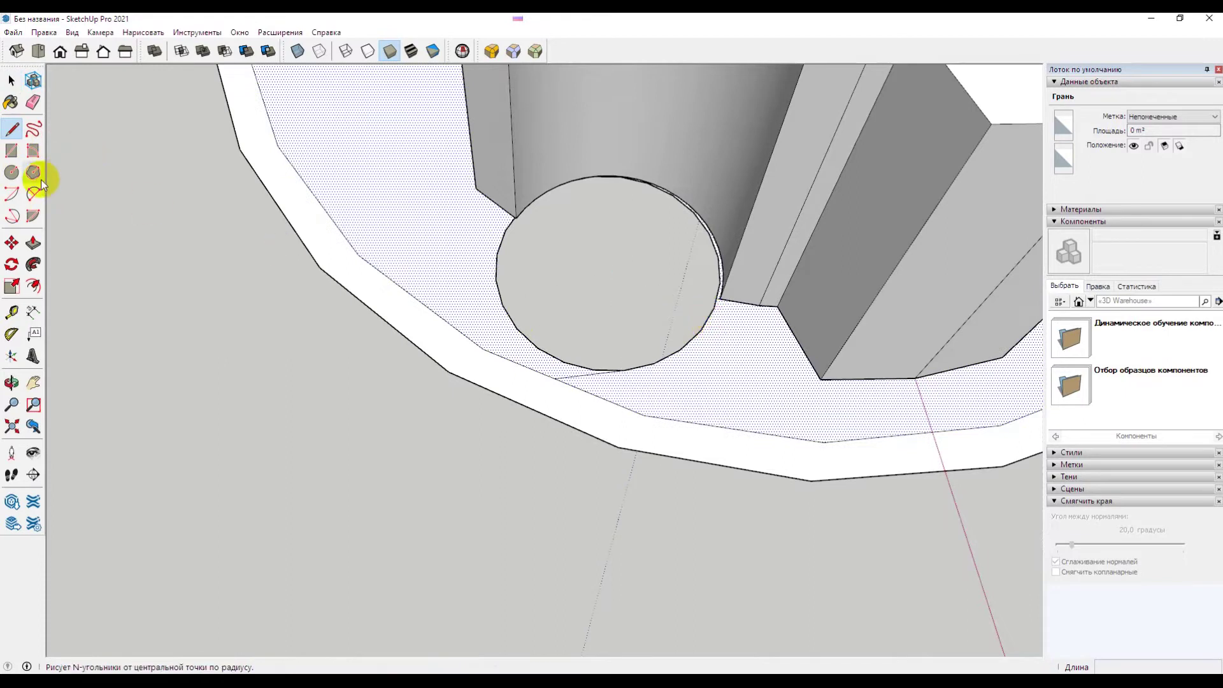
Step: Draw a 17 mm-radius arc from the small circle's edge to the band's outer boundary
{"action": "left_click", "coordinate": [33, 194]}
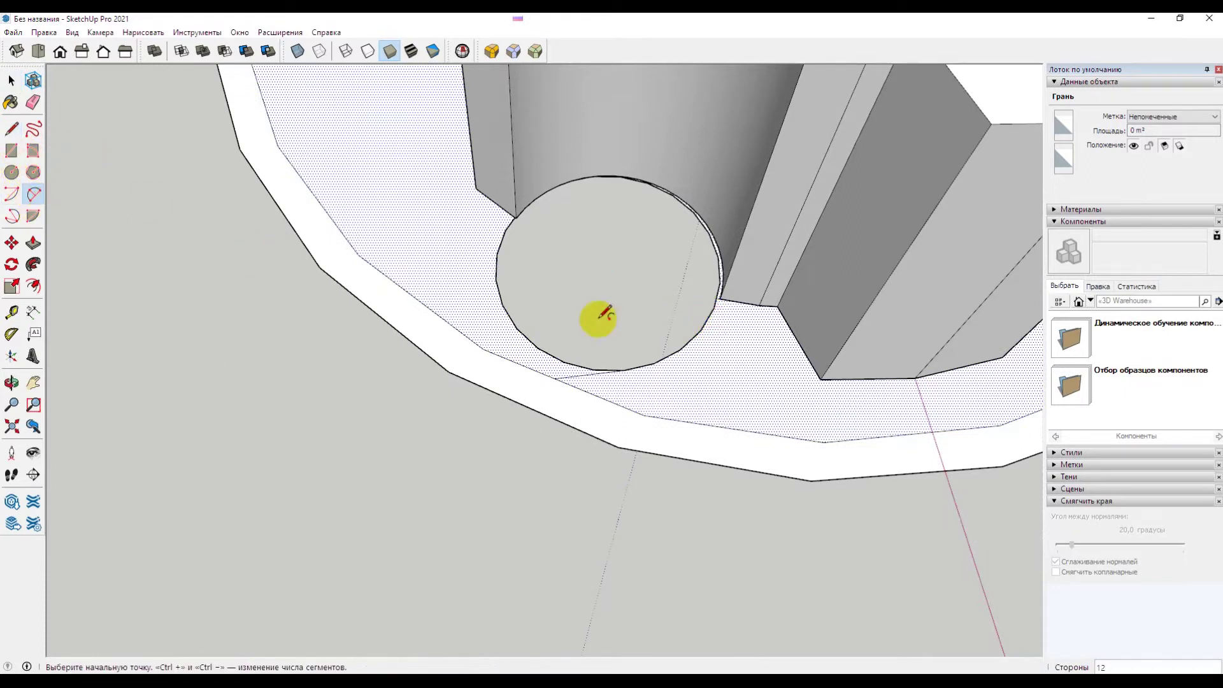
{"action": "left_click", "coordinate": [714, 308]}
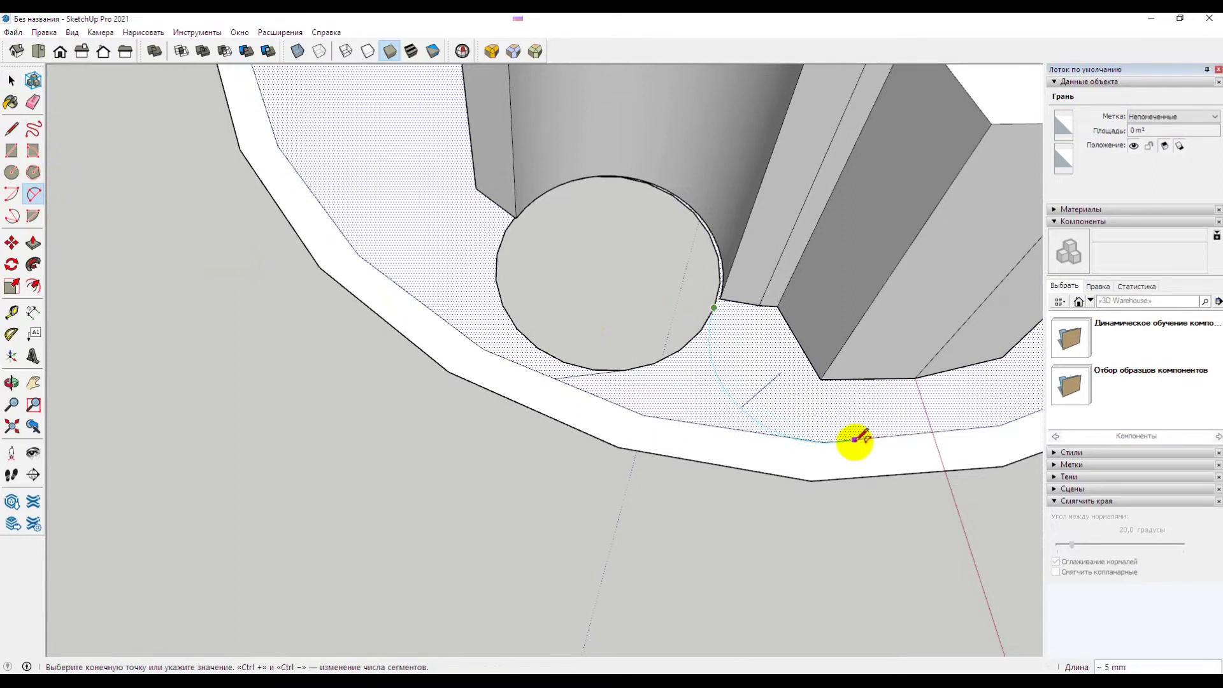
{"action": "left_click", "coordinate": [870, 438]}
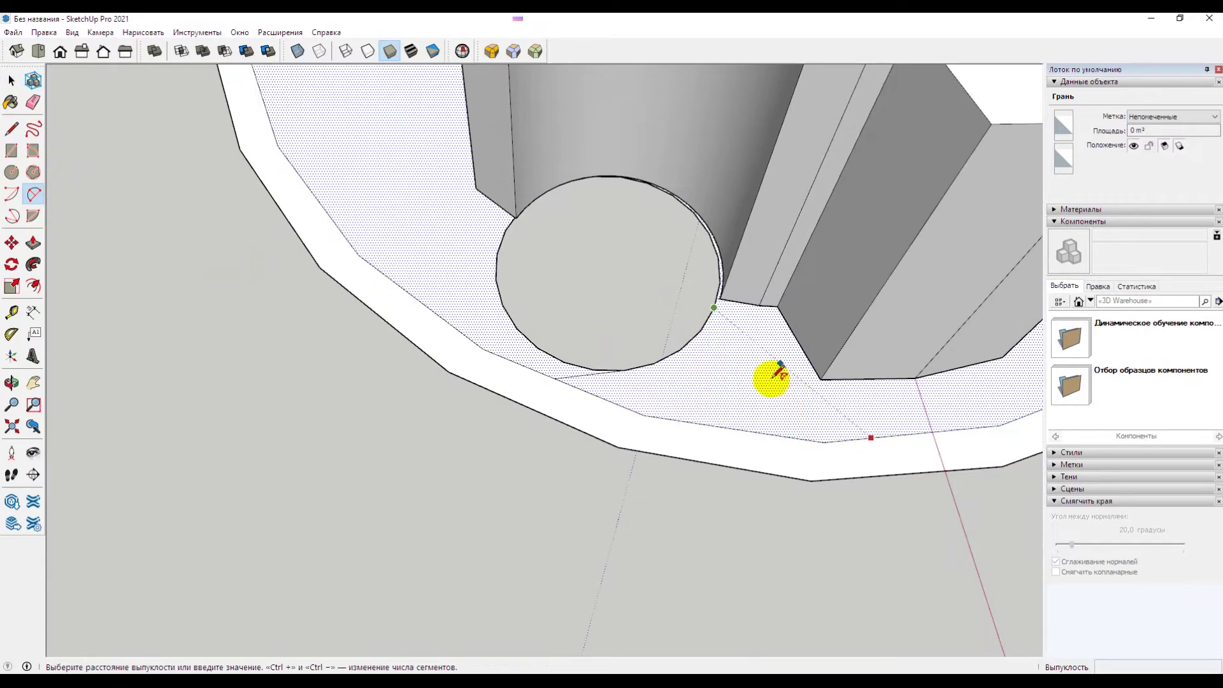
{"action": "left_click", "coordinate": [758, 389]}
{"action": "key", "text": "space"}
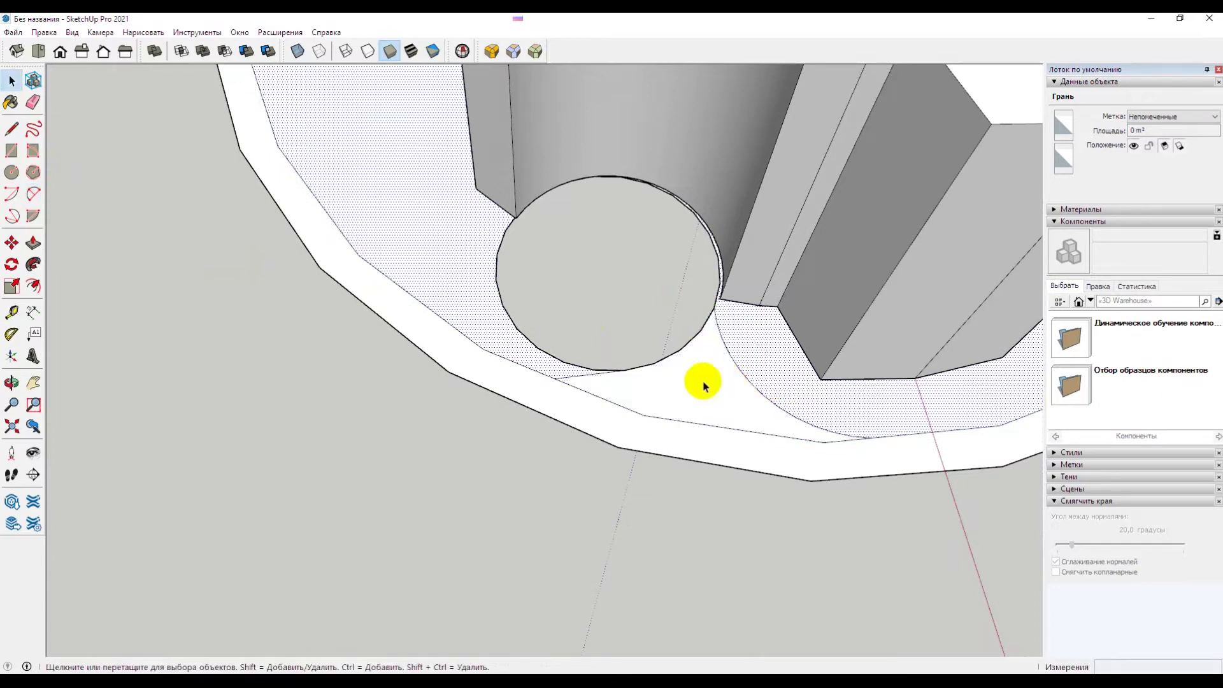
Step: Select the new arc to check its properties in Entity Info
{"action": "left_click", "coordinate": [691, 382]}
{"action": "middle_click_drag", "start_coordinate": [690, 382], "coordinate": [596, 458]}
{"action": "scroll", "coordinate": [689, 389], "scroll_direction": "down", "scroll_amount": 3}
{"action": "left_click", "coordinate": [594, 459]}
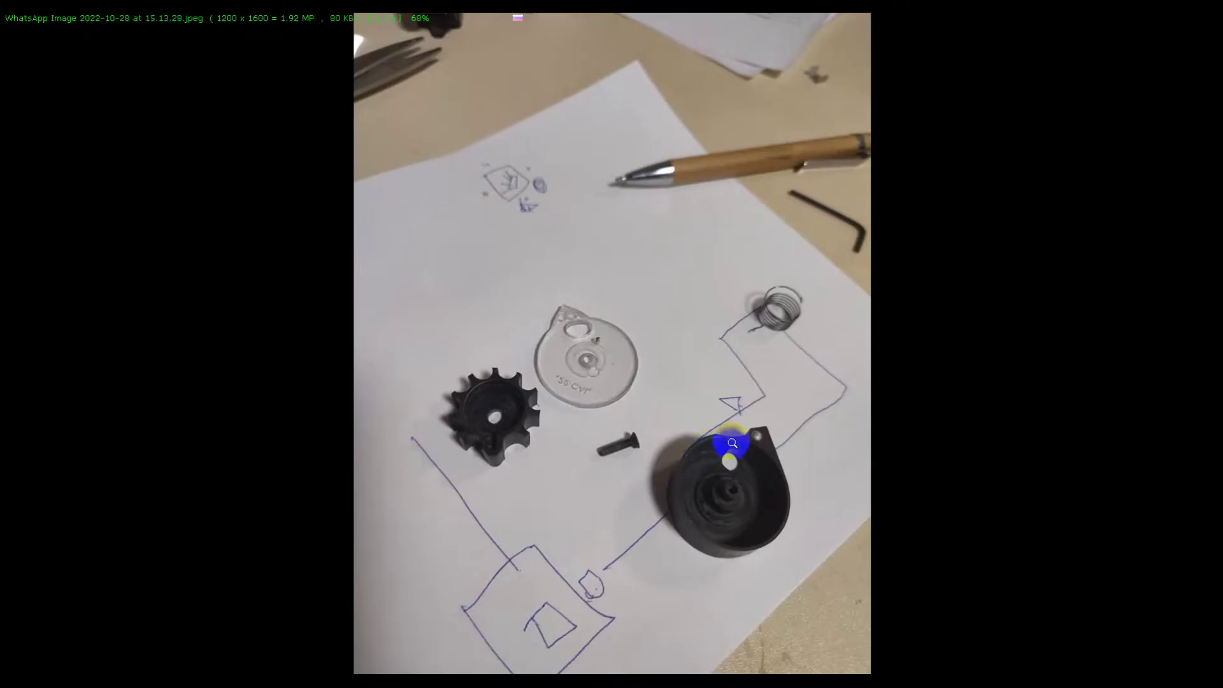
{"action": "left_click", "coordinate": [732, 442]}
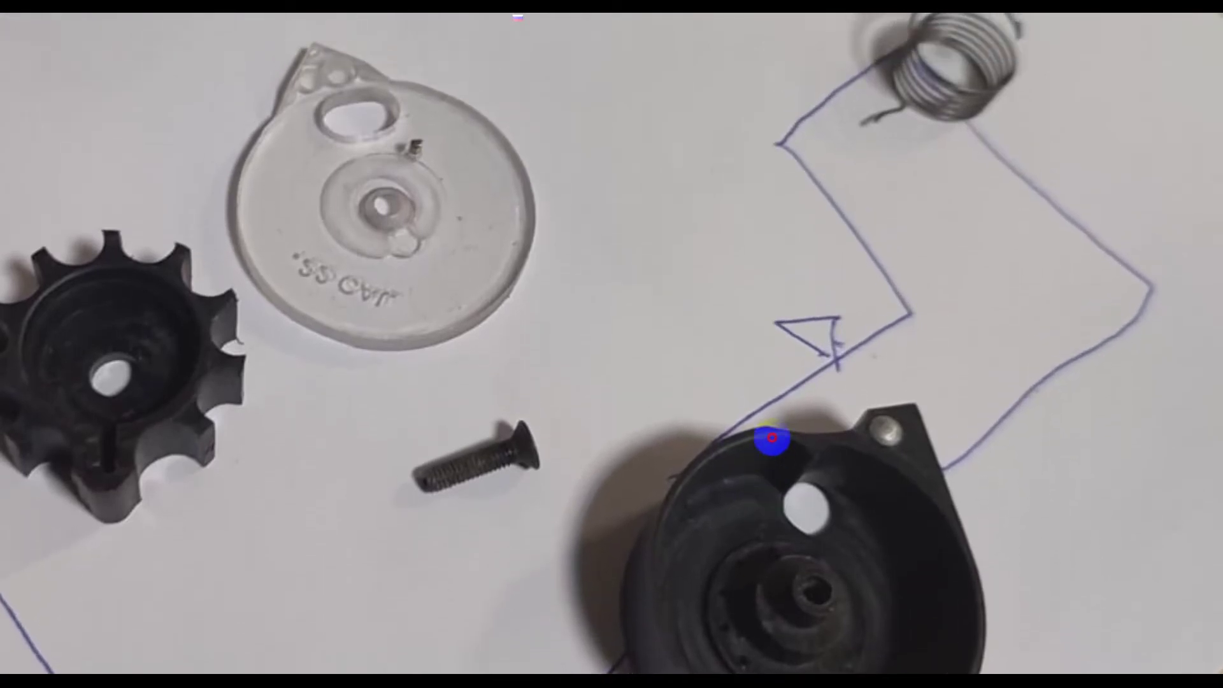
{"action": "left_click", "coordinate": [764, 437]}
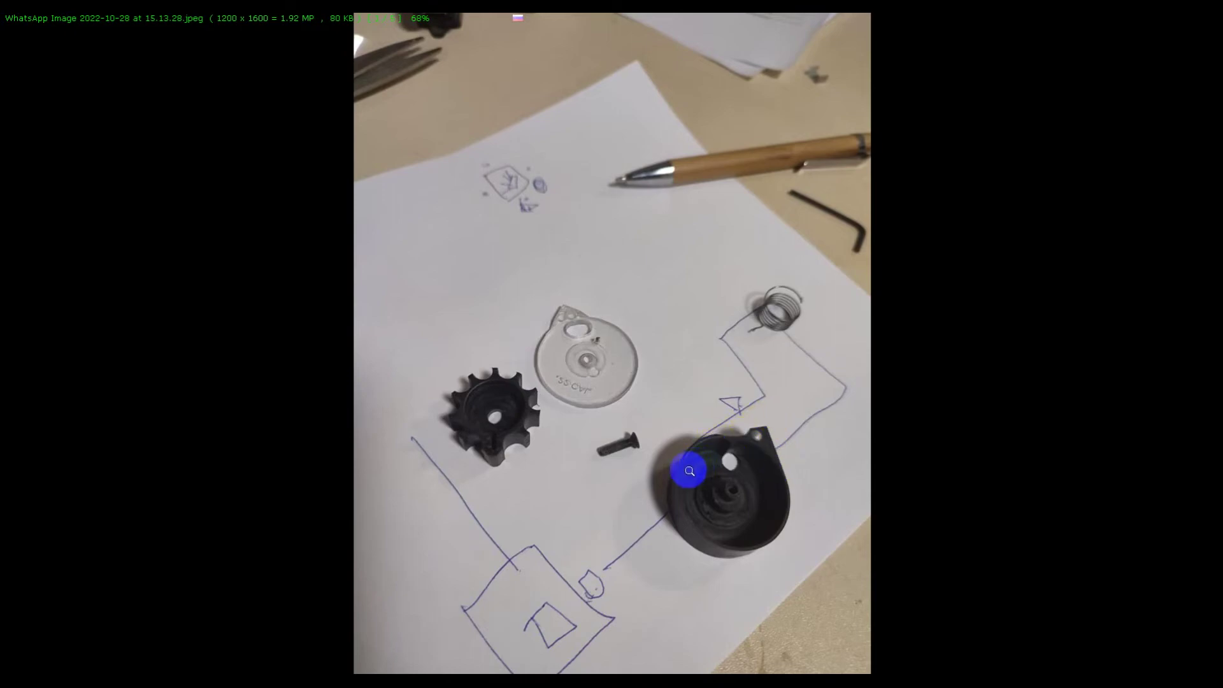
{"action": "key", "text": "Escape"}
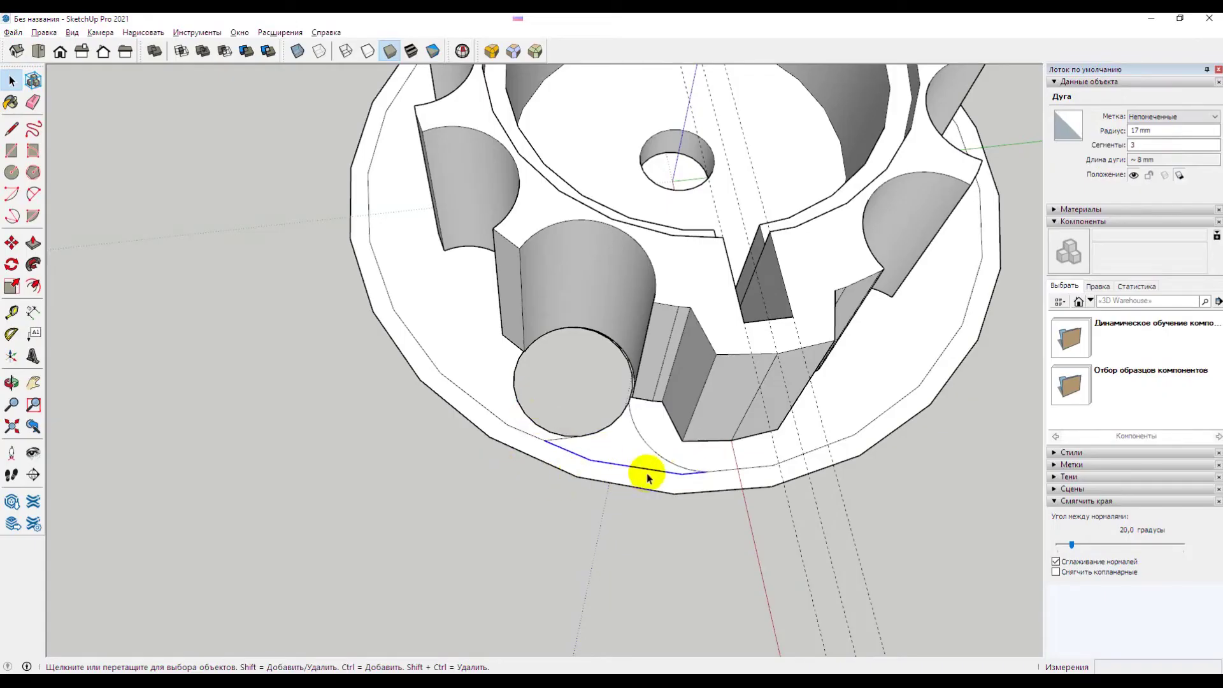
{"action": "scroll", "coordinate": [646, 478], "scroll_direction": "down", "scroll_amount": 2}
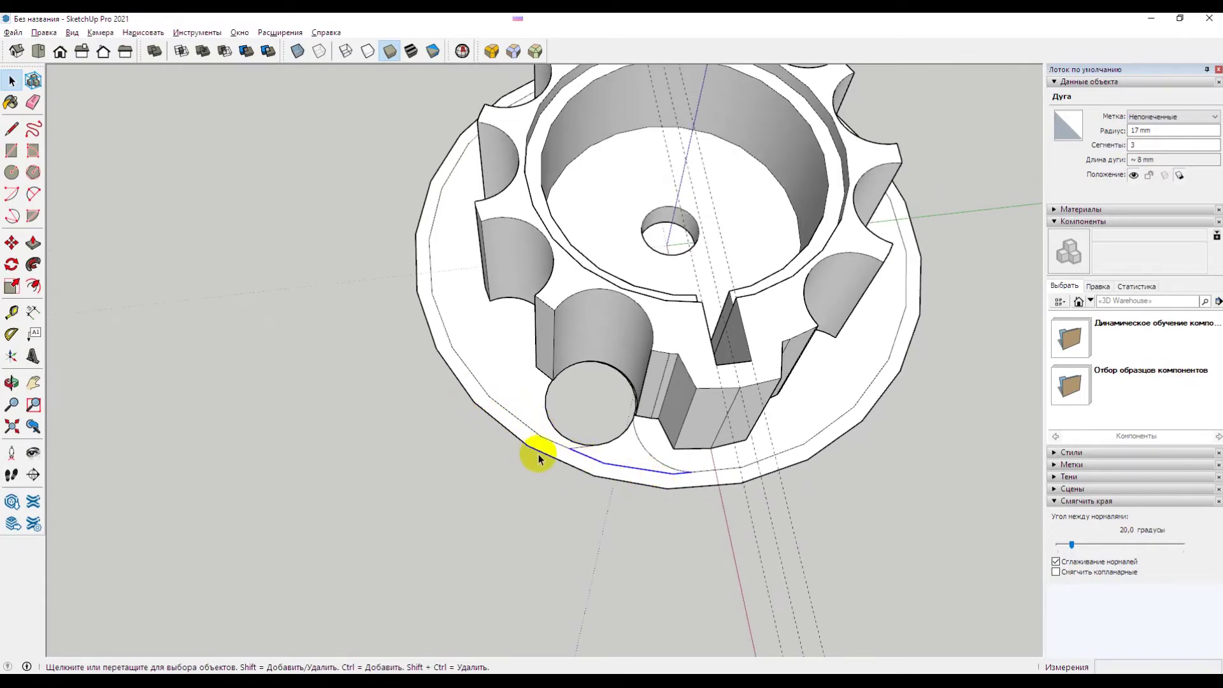
{"action": "key", "text": "alt+Tab"}
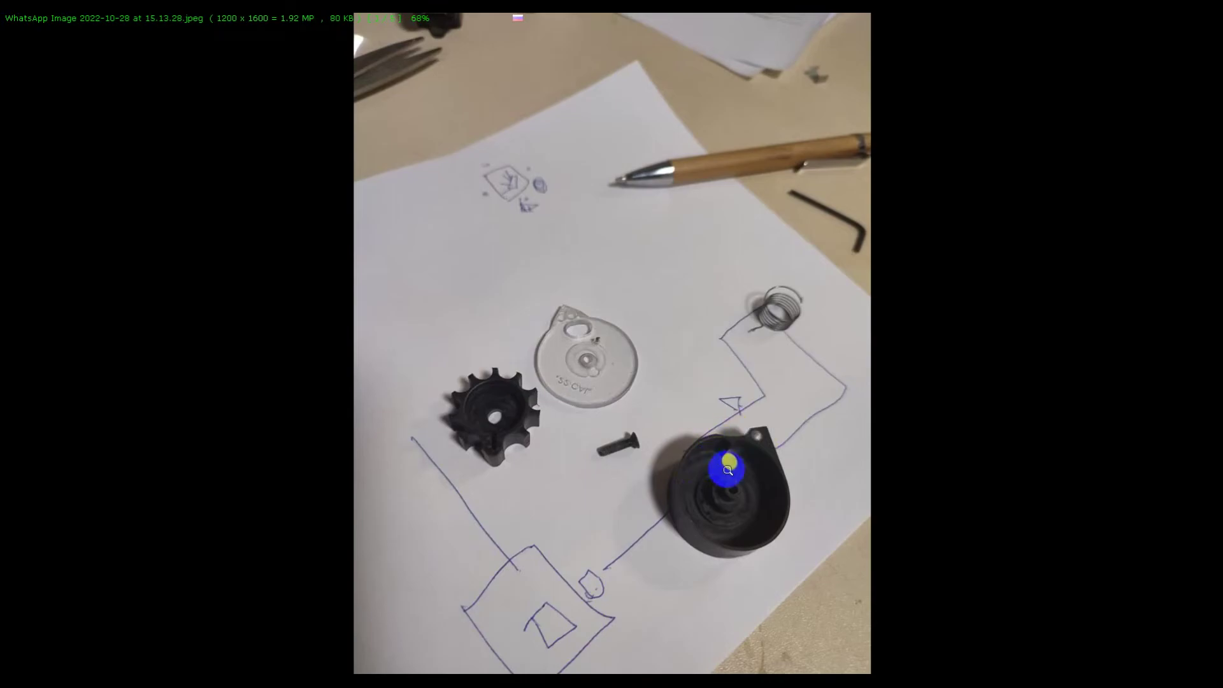
{"action": "key", "text": "alt+Tab"}
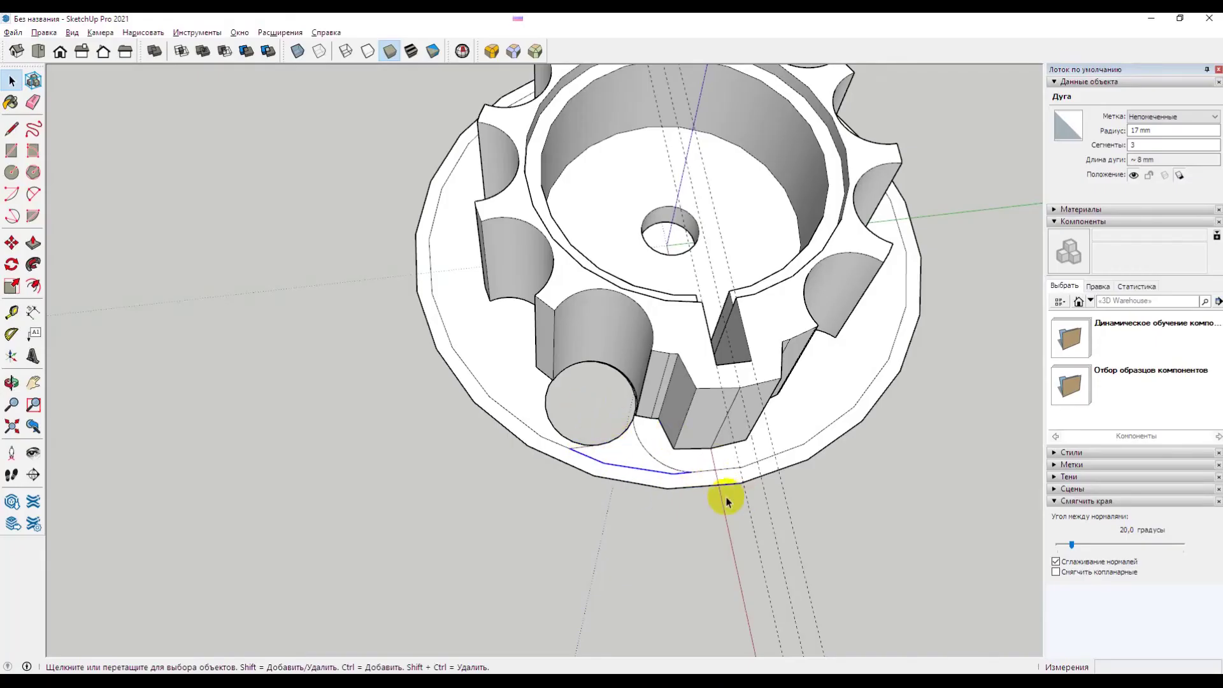
Step: Draw an open outline of edges from the rim down and across toward the arc's end
{"action": "left_click", "coordinate": [11, 128]}
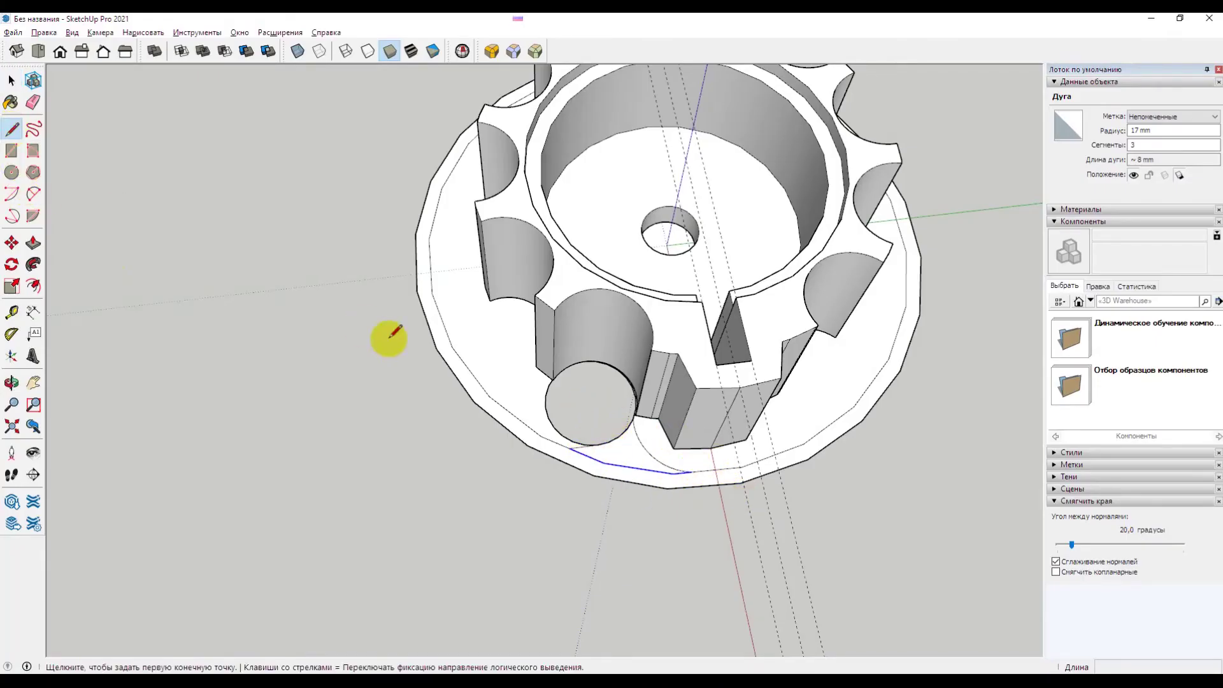
{"action": "left_click", "coordinate": [418, 291]}
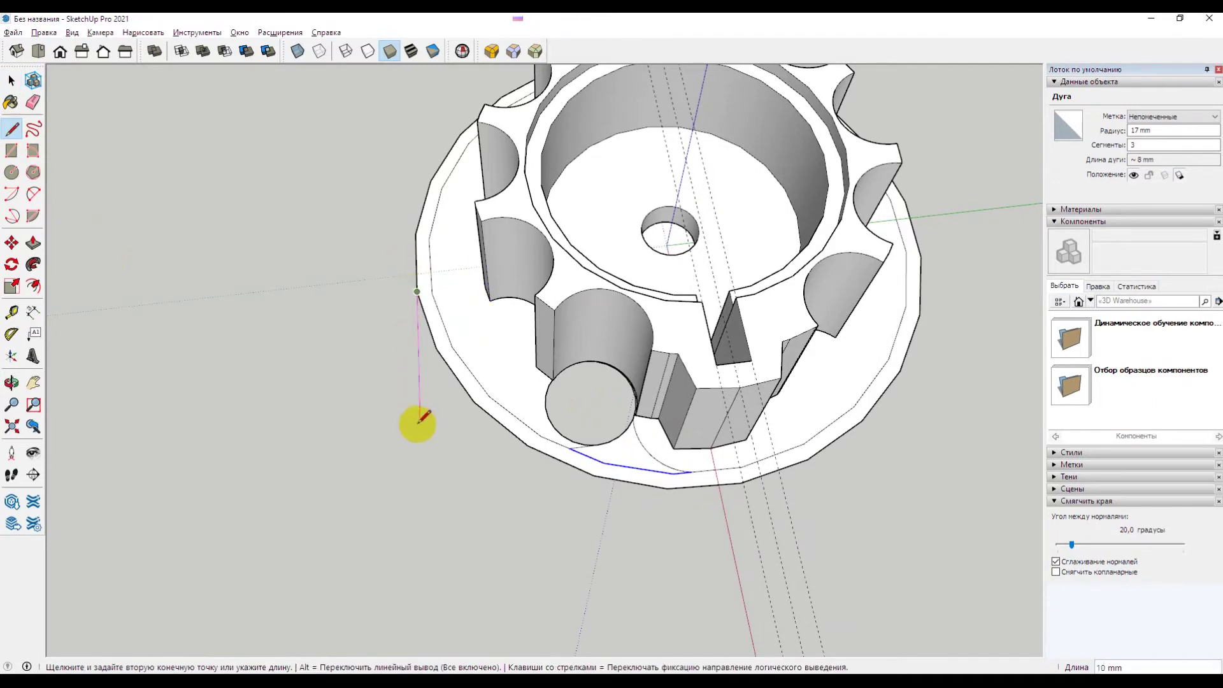
{"action": "left_click", "coordinate": [436, 512]}
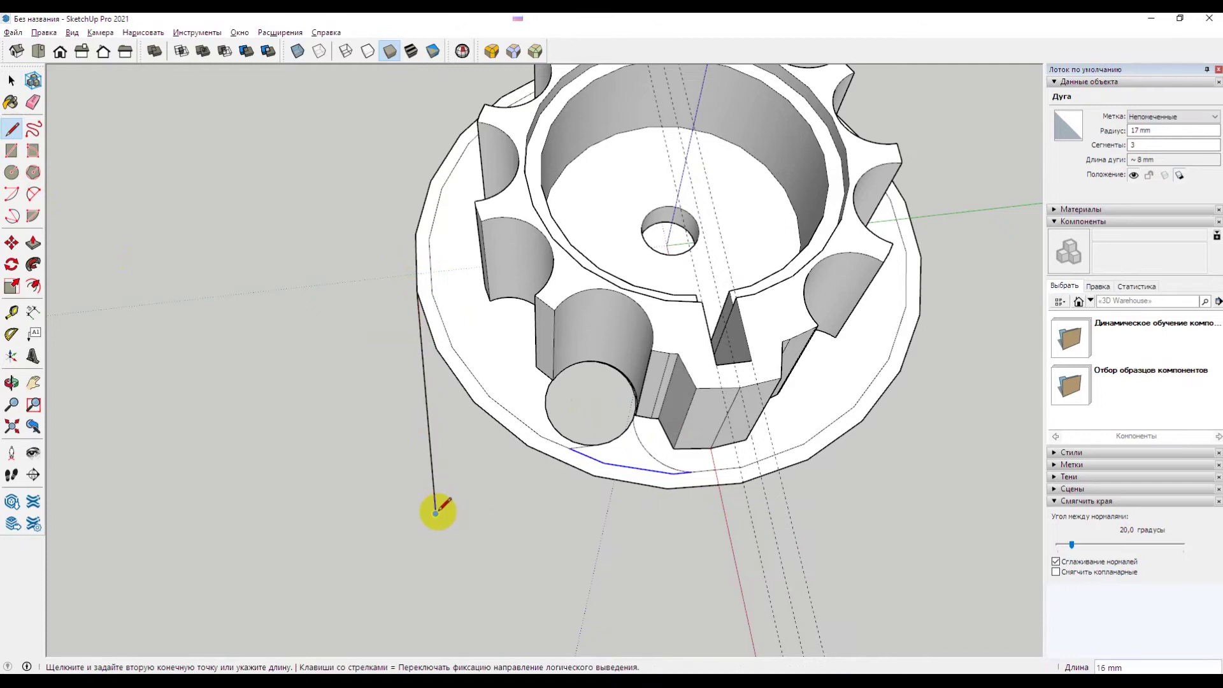
{"action": "left_click", "coordinate": [546, 501]}
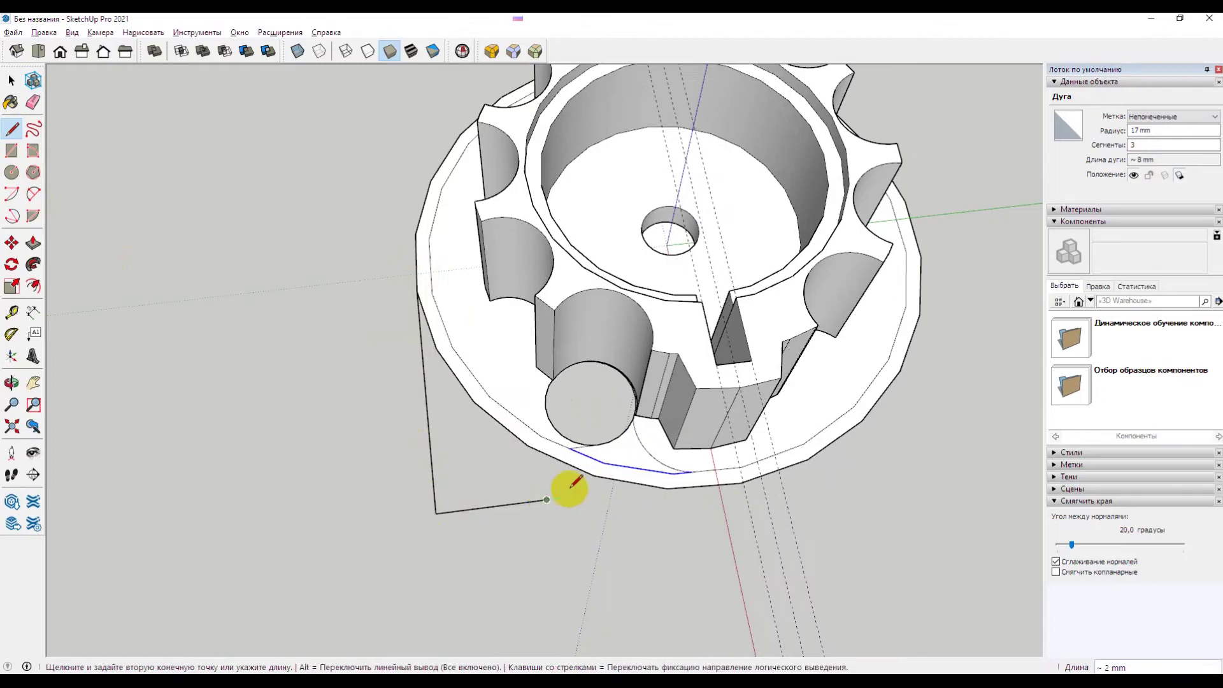
{"action": "key", "text": "alt+Tab"}
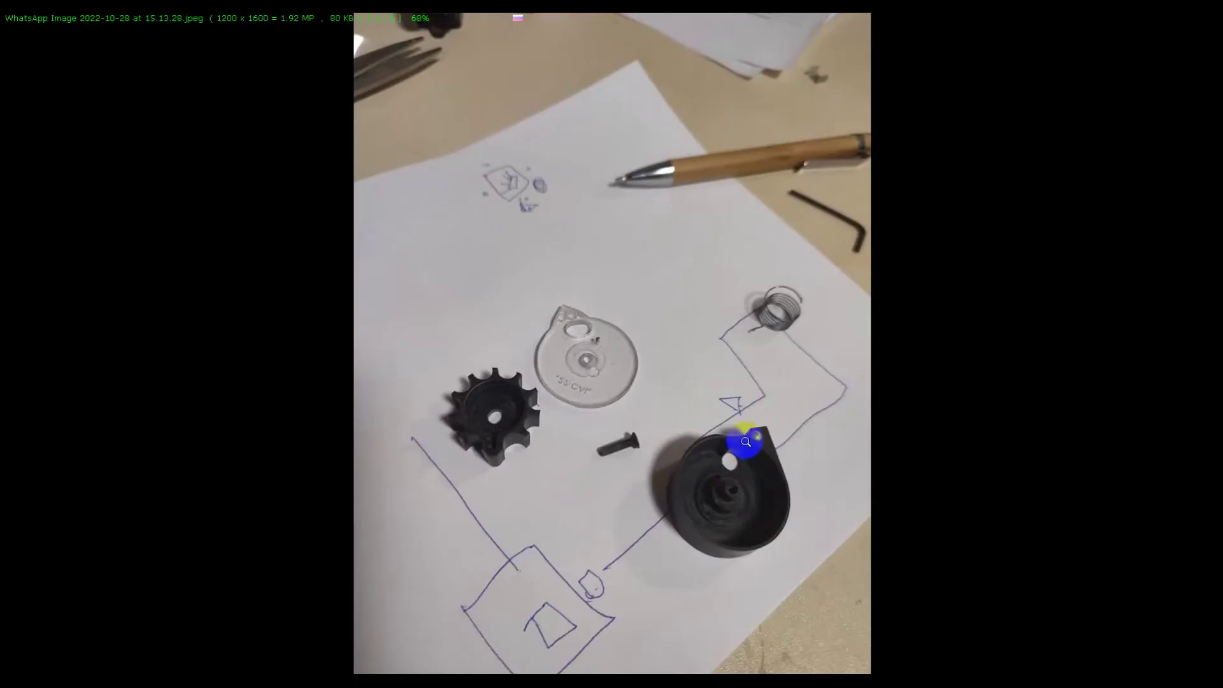
{"action": "key", "text": "alt+Tab"}
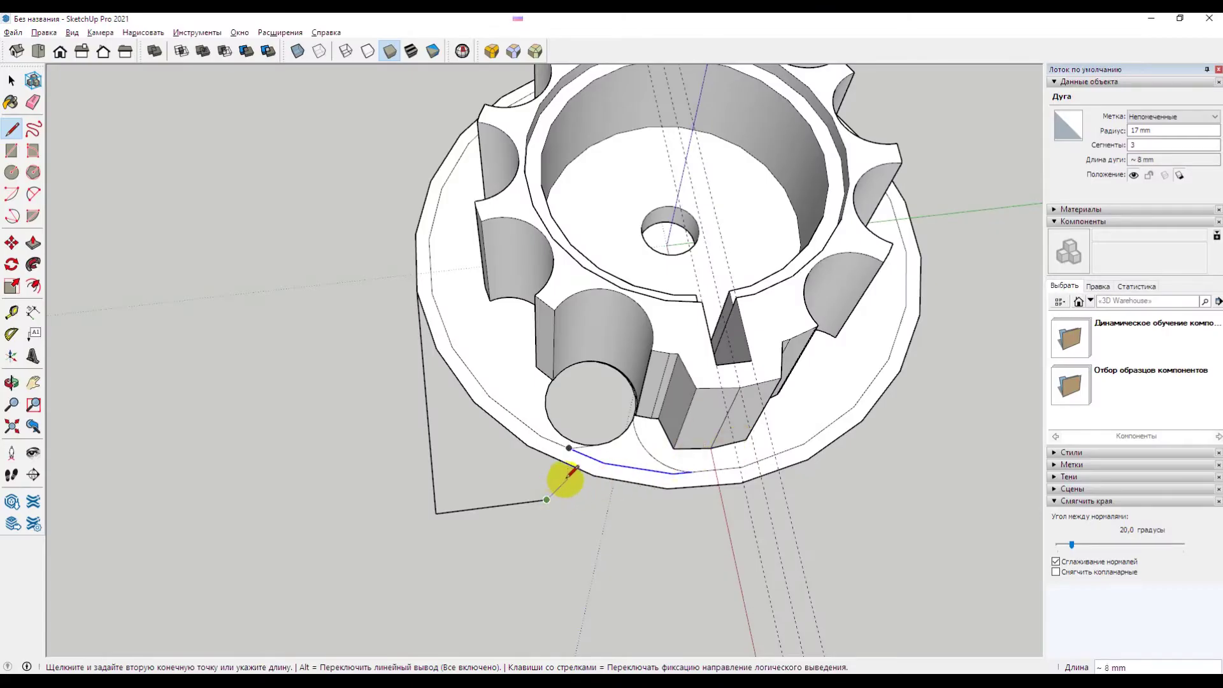
{"action": "left_click", "coordinate": [567, 482]}
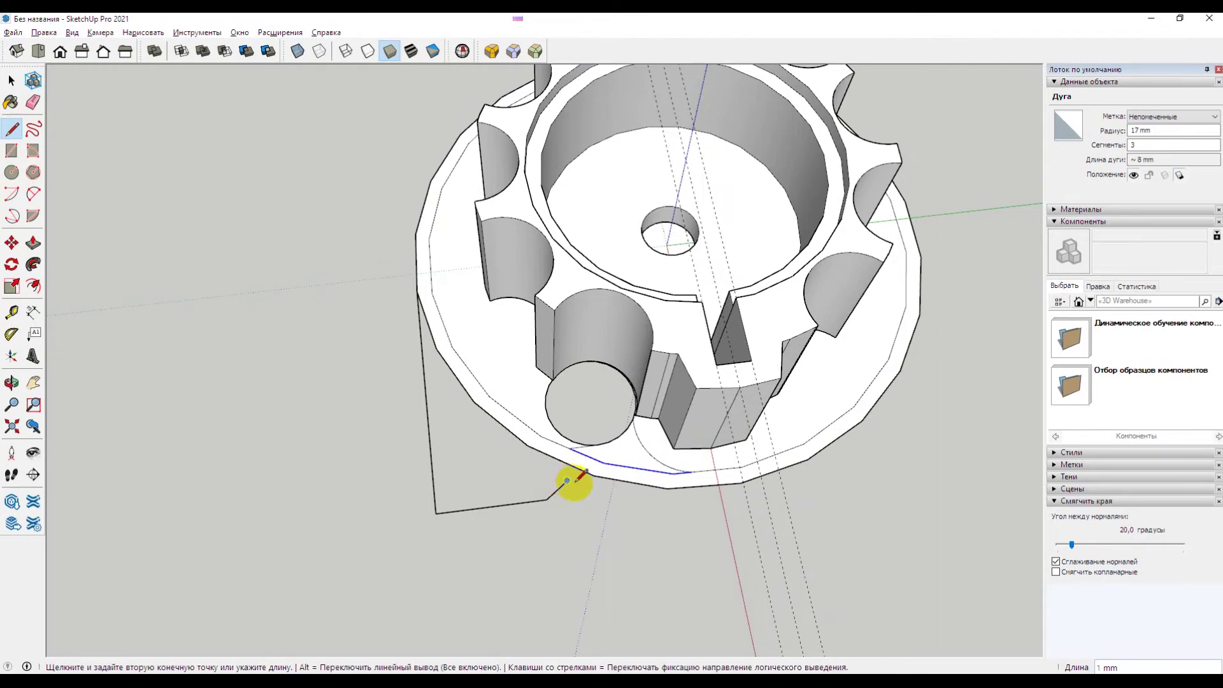
{"action": "key", "text": "space"}
{"action": "scroll", "coordinate": [671, 509], "scroll_direction": "up", "scroll_amount": 2}
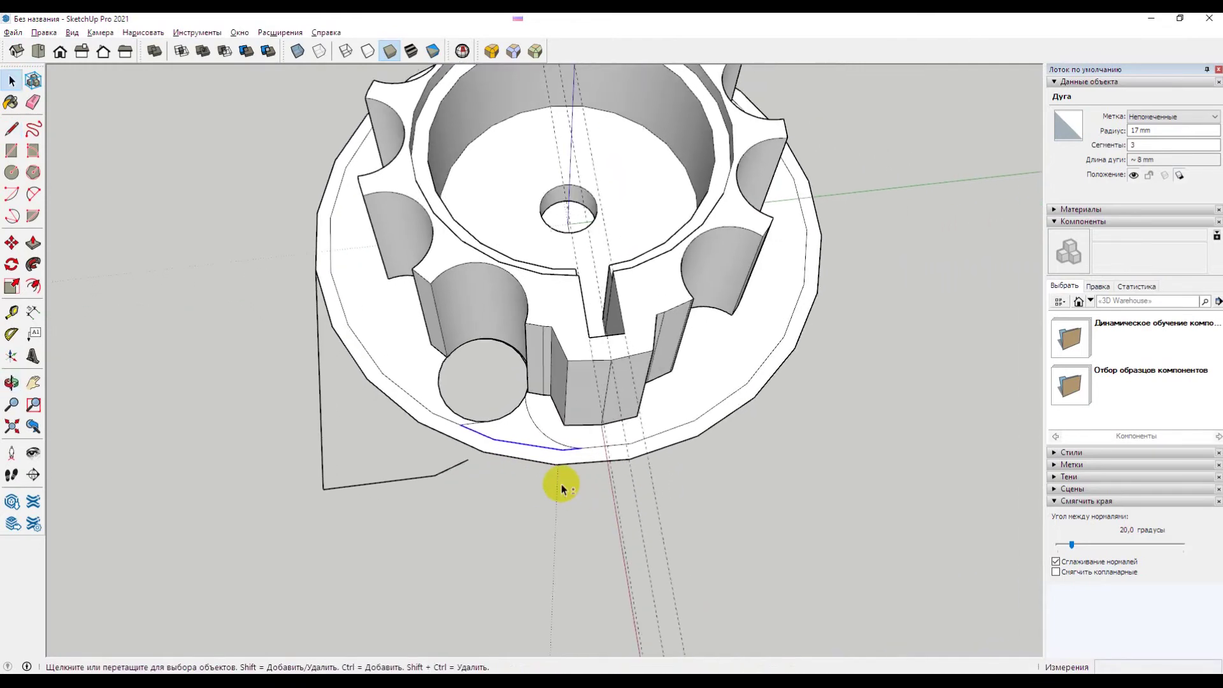
{"action": "scroll", "coordinate": [559, 483], "scroll_direction": "up", "scroll_amount": 2}
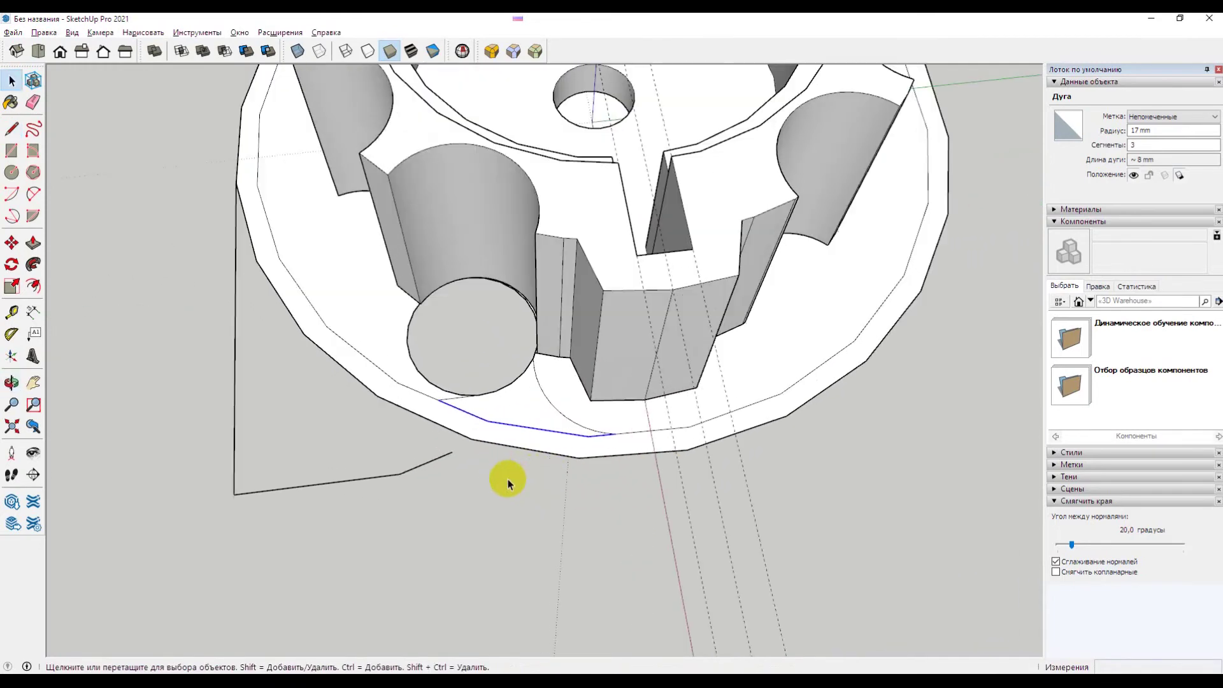
Step: Try a two-point arc from the outline's open end to the rim, cancel it, and clear the selection
{"action": "left_click", "coordinate": [33, 197]}
{"action": "left_click", "coordinate": [451, 453]}
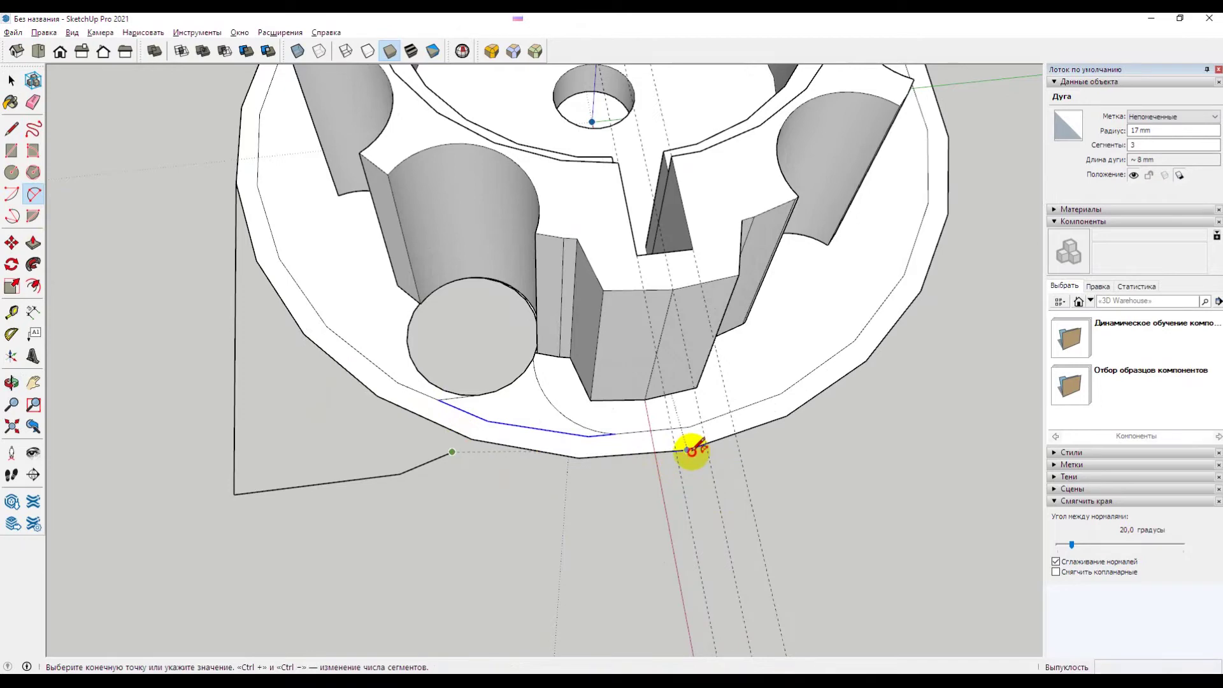
{"action": "left_click", "coordinate": [687, 449]}
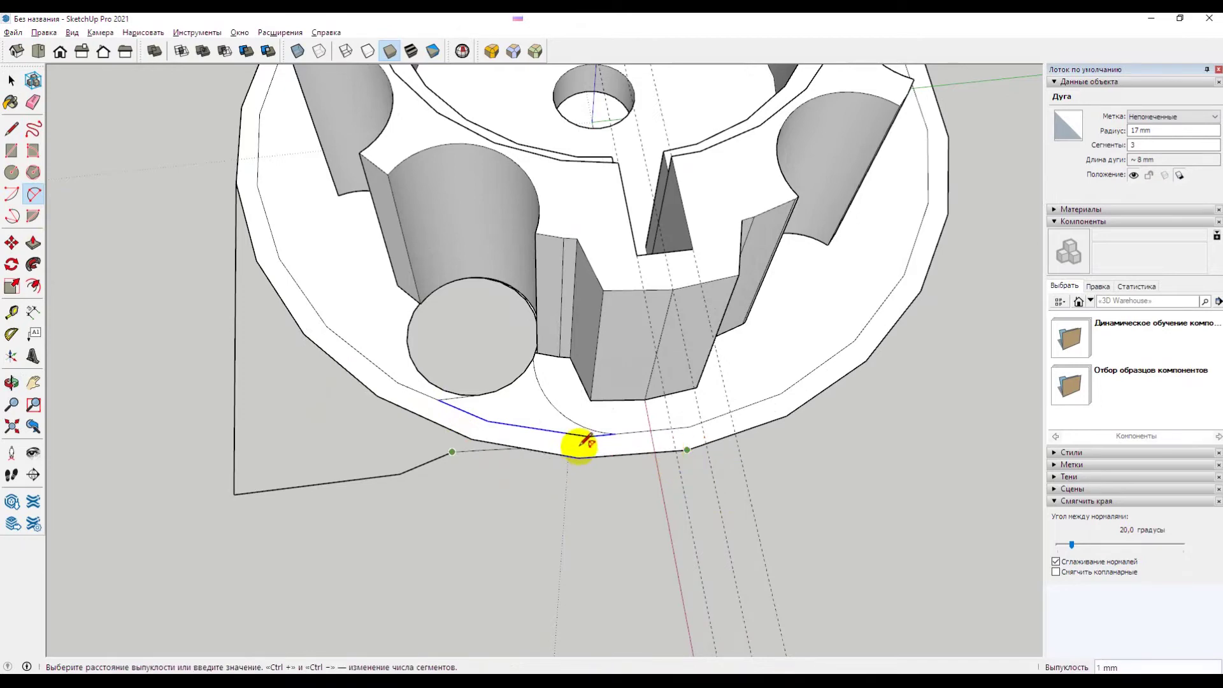
{"action": "middle_click_drag", "start_coordinate": [677, 437], "coordinate": [655, 273]}
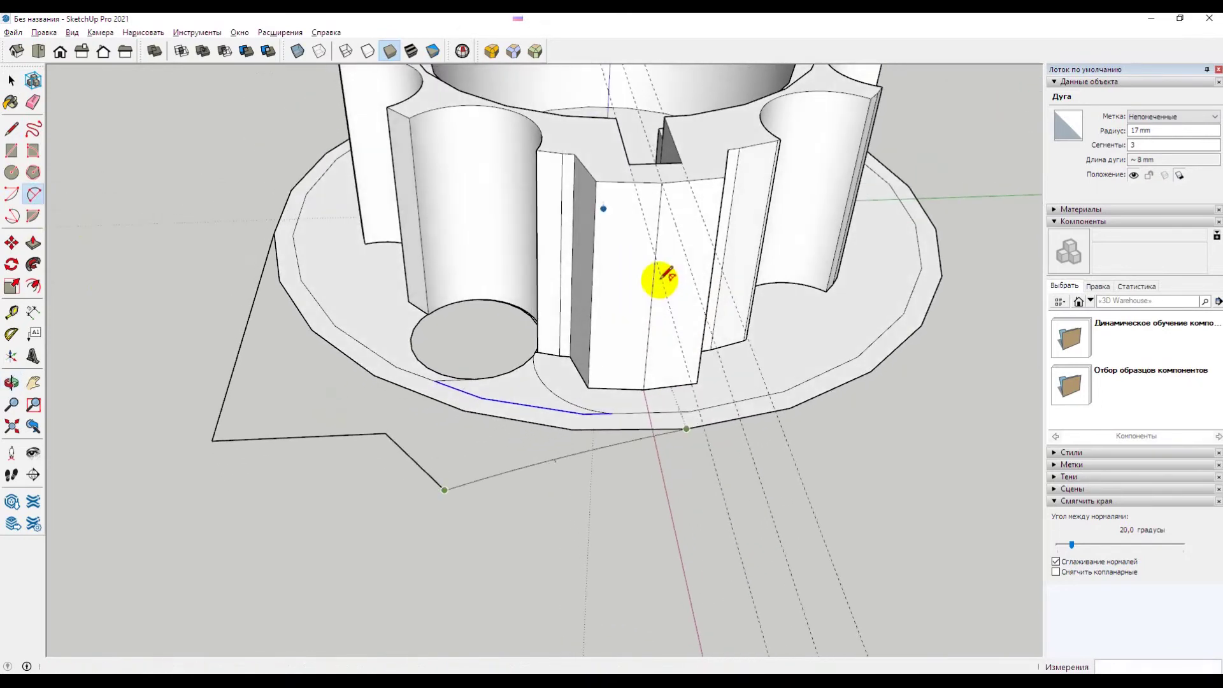
{"action": "key", "text": "space"}
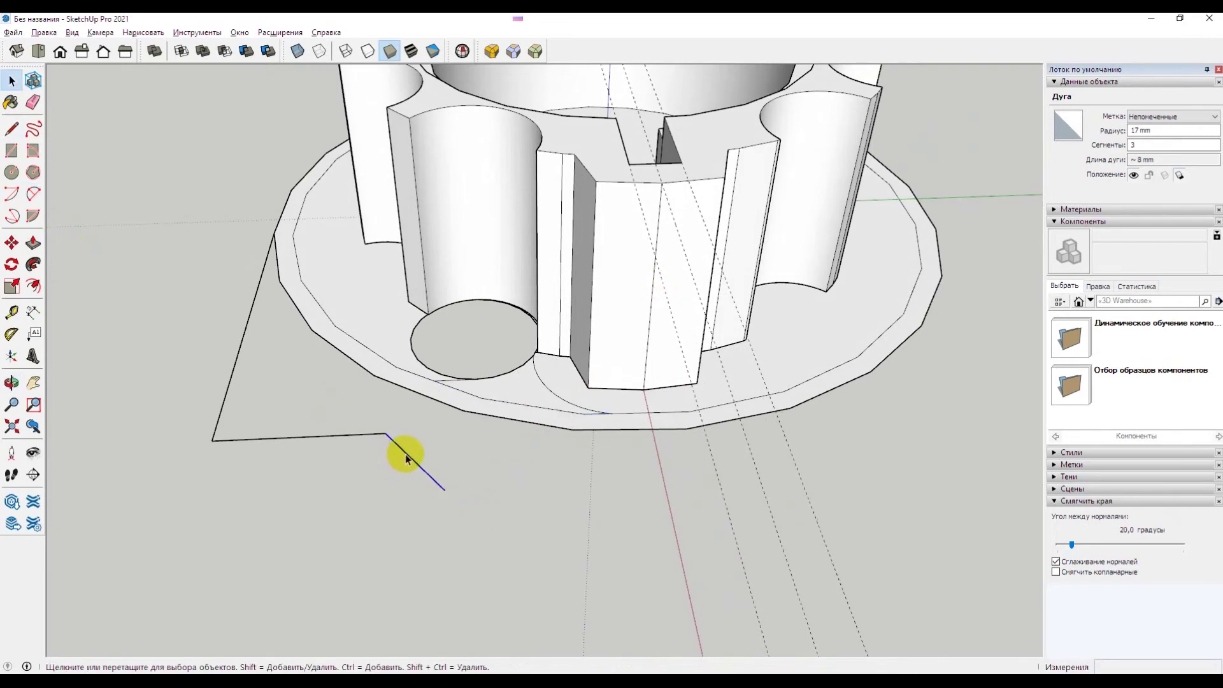
{"action": "left_click", "coordinate": [407, 455]}
{"action": "mouse_move", "coordinate": [531, 474]}
{"action": "middle_mouse_down"}
{"action": "mouse_move", "coordinate": [549, 454]}
{"action": "mouse_move", "coordinate": [498, 475]}
{"action": "middle_mouse_up"}
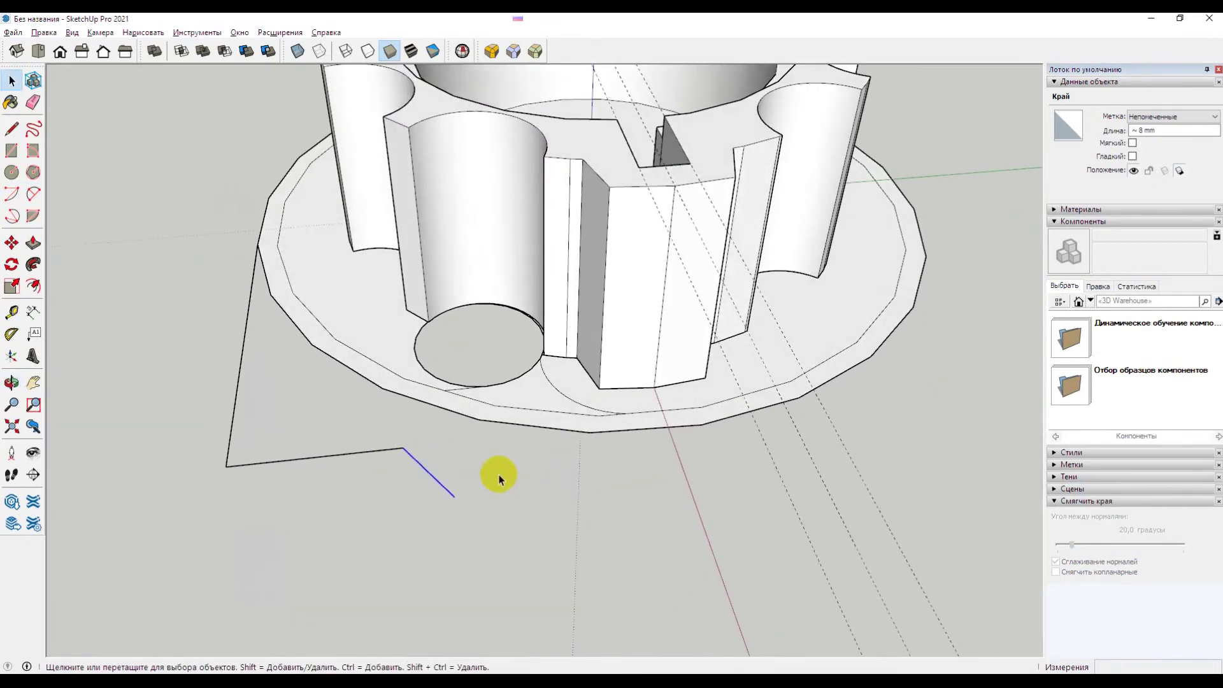
{"action": "left_click", "coordinate": [329, 391]}
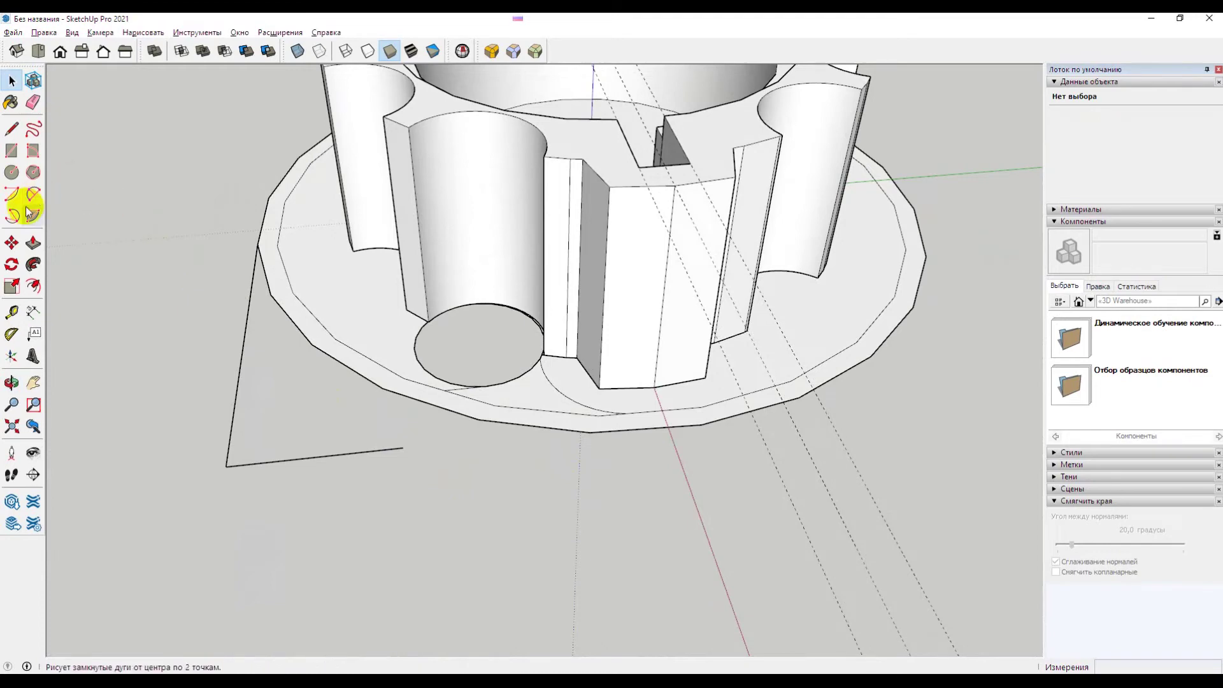
Step: Draw a short edge from the outline's end toward the housing base rim
{"action": "left_click", "coordinate": [12, 132]}
{"action": "left_click", "coordinate": [402, 448]}
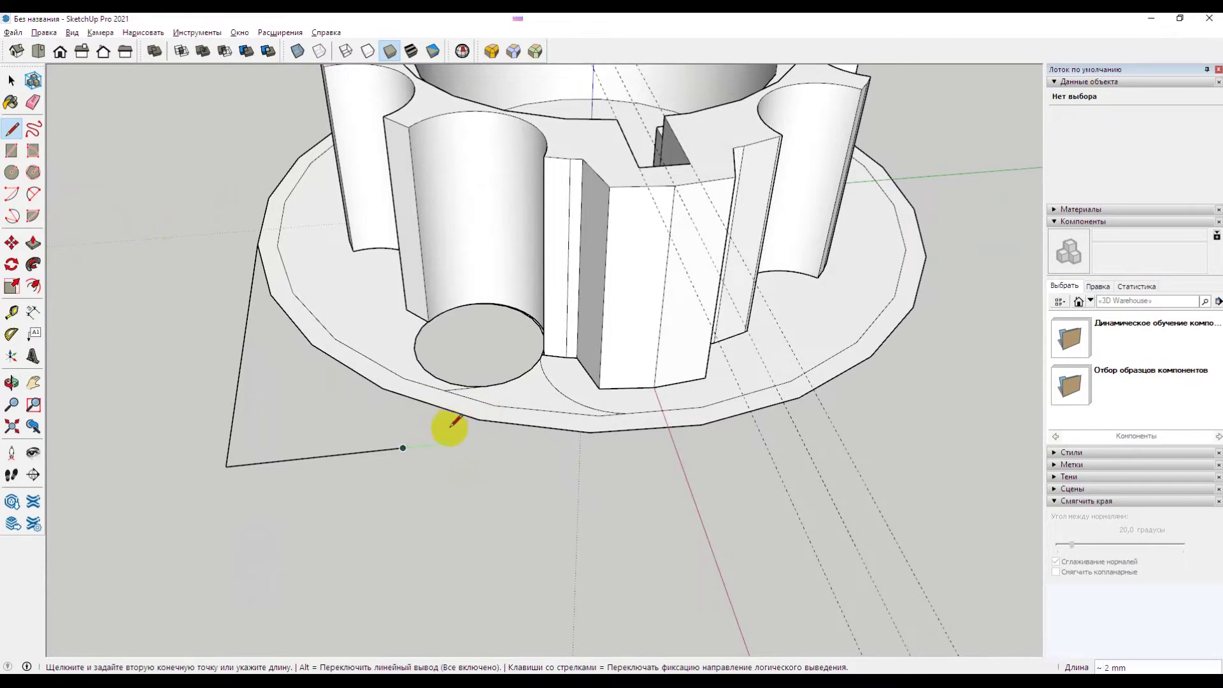
{"action": "mouse_move", "coordinate": [477, 410]}
{"action": "middle_mouse_down"}
{"action": "mouse_move", "coordinate": [477, 484]}
{"action": "mouse_move", "coordinate": [431, 429]}
{"action": "mouse_move", "coordinate": [440, 525]}
{"action": "mouse_move", "coordinate": [418, 562]}
{"action": "middle_mouse_up"}
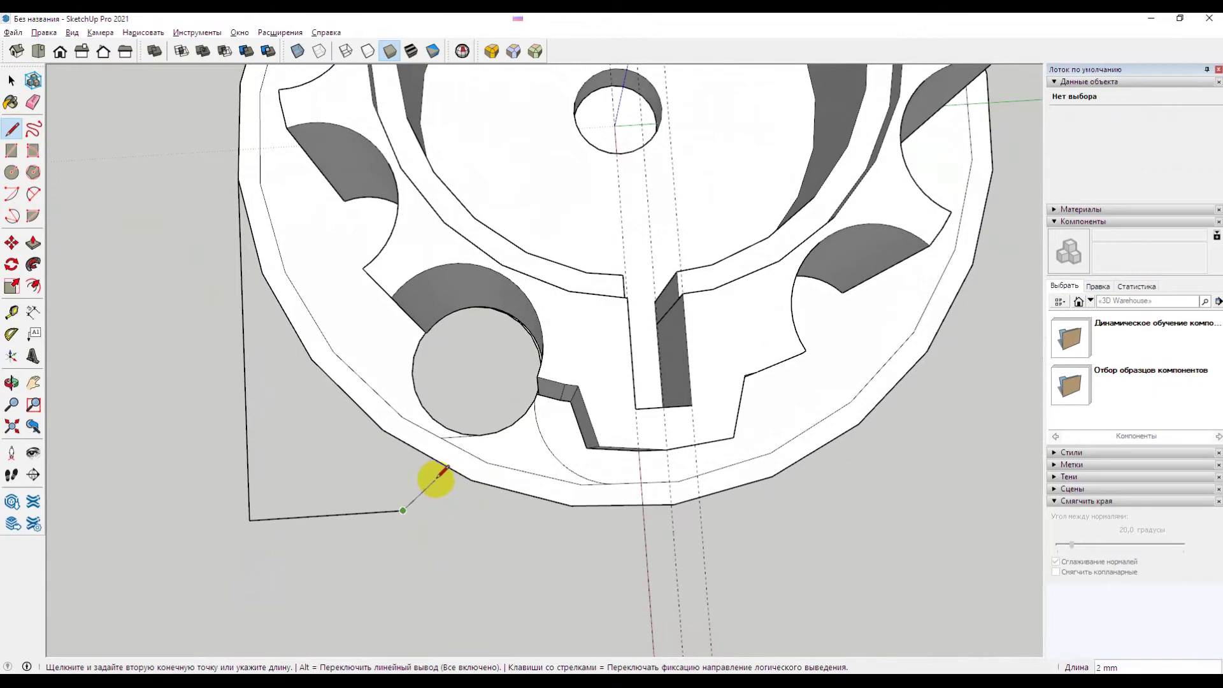
{"action": "mouse_move", "coordinate": [437, 477]}
{"action": "middle_mouse_down"}
{"action": "mouse_move", "coordinate": [495, 505]}
{"action": "mouse_move", "coordinate": [478, 218]}
{"action": "mouse_move", "coordinate": [505, 415]}
{"action": "mouse_move", "coordinate": [538, 309]}
{"action": "mouse_move", "coordinate": [265, 331]}
{"action": "middle_mouse_up"}
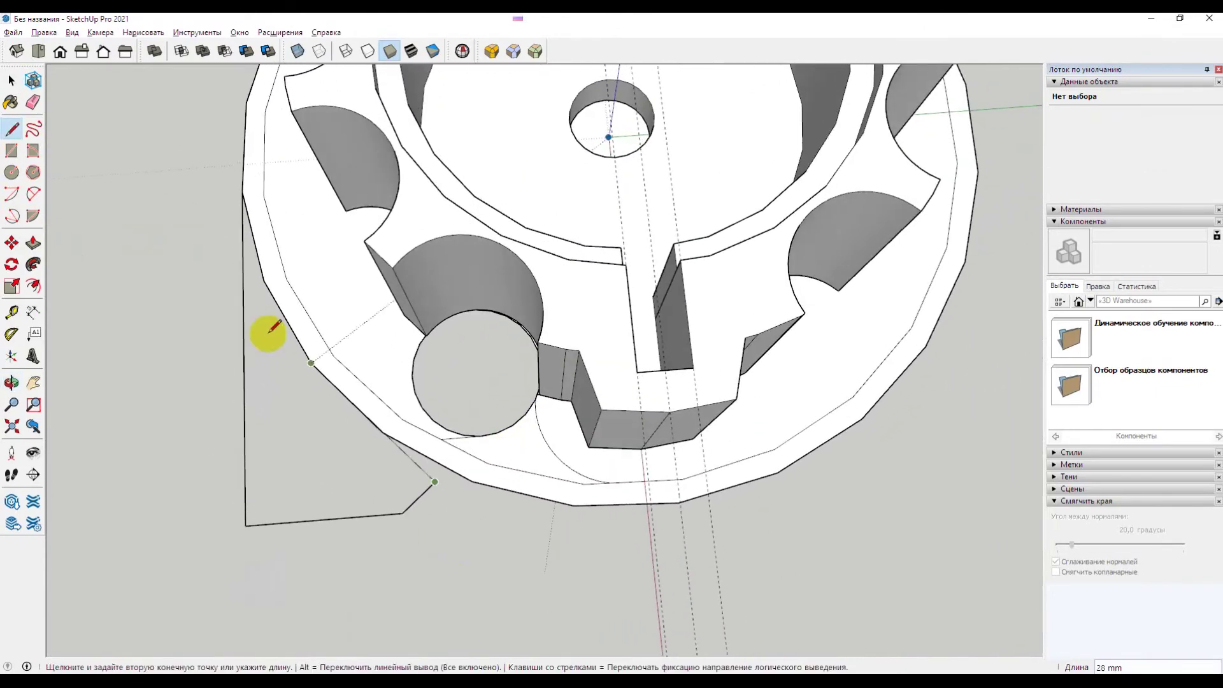
Step: Draw a trial arc from the new edge's end to the base rim, then delete it
{"action": "left_click", "coordinate": [32, 198]}
{"action": "left_click", "coordinate": [434, 481]}
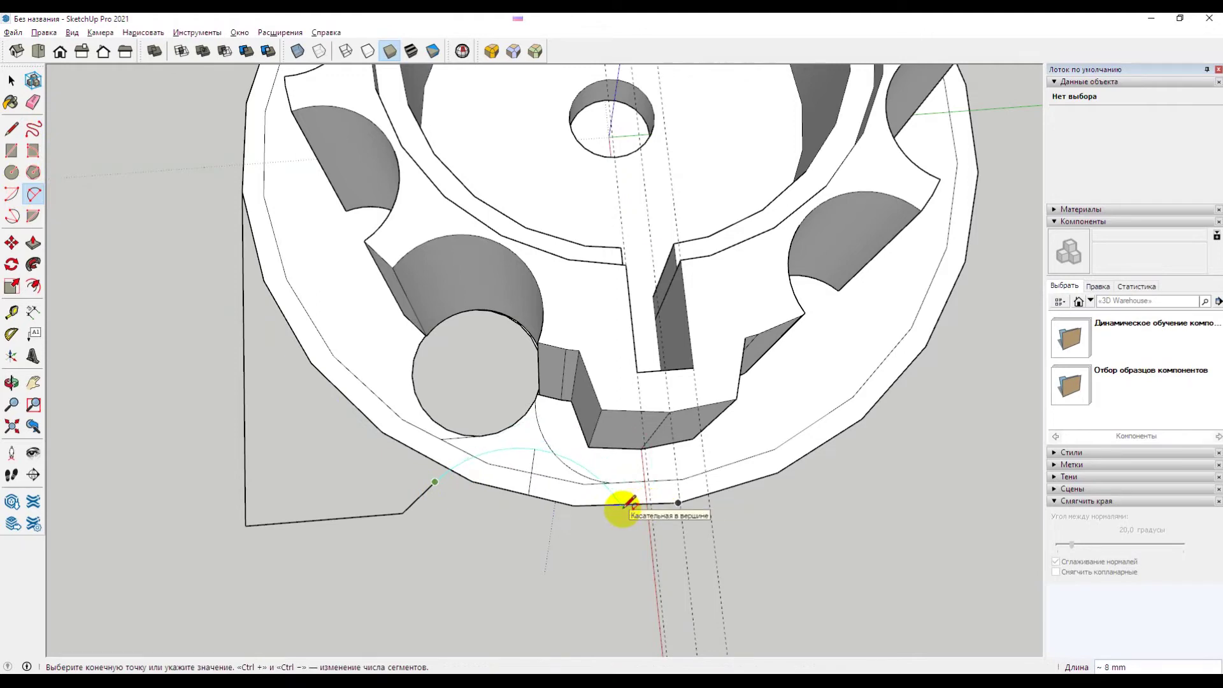
{"action": "left_click", "coordinate": [625, 504]}
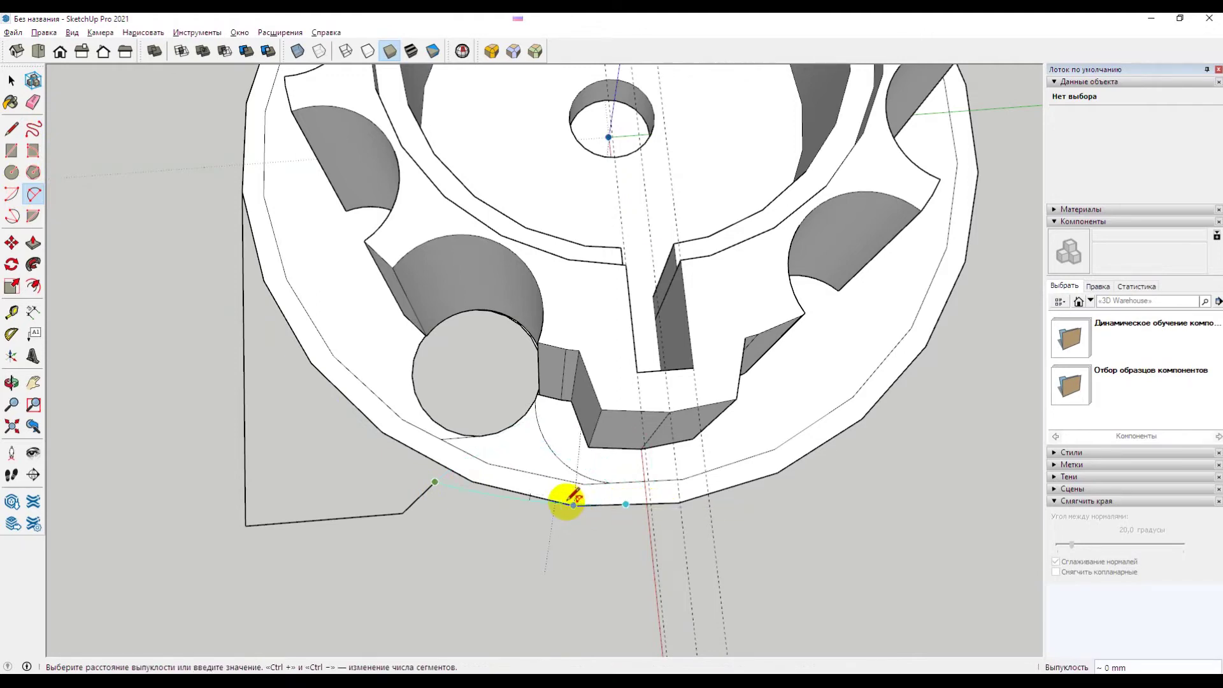
{"action": "left_click", "coordinate": [523, 481]}
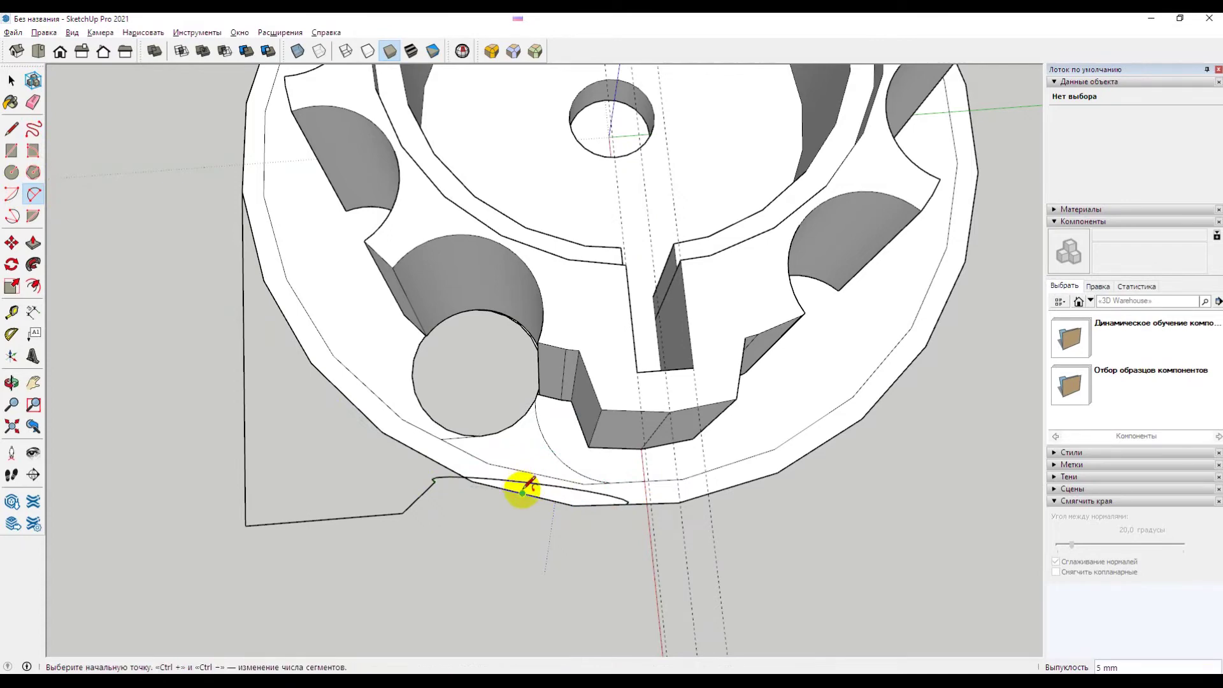
{"action": "middle_click_drag", "start_coordinate": [522, 491], "coordinate": [538, 382]}
{"action": "key", "text": "space"}
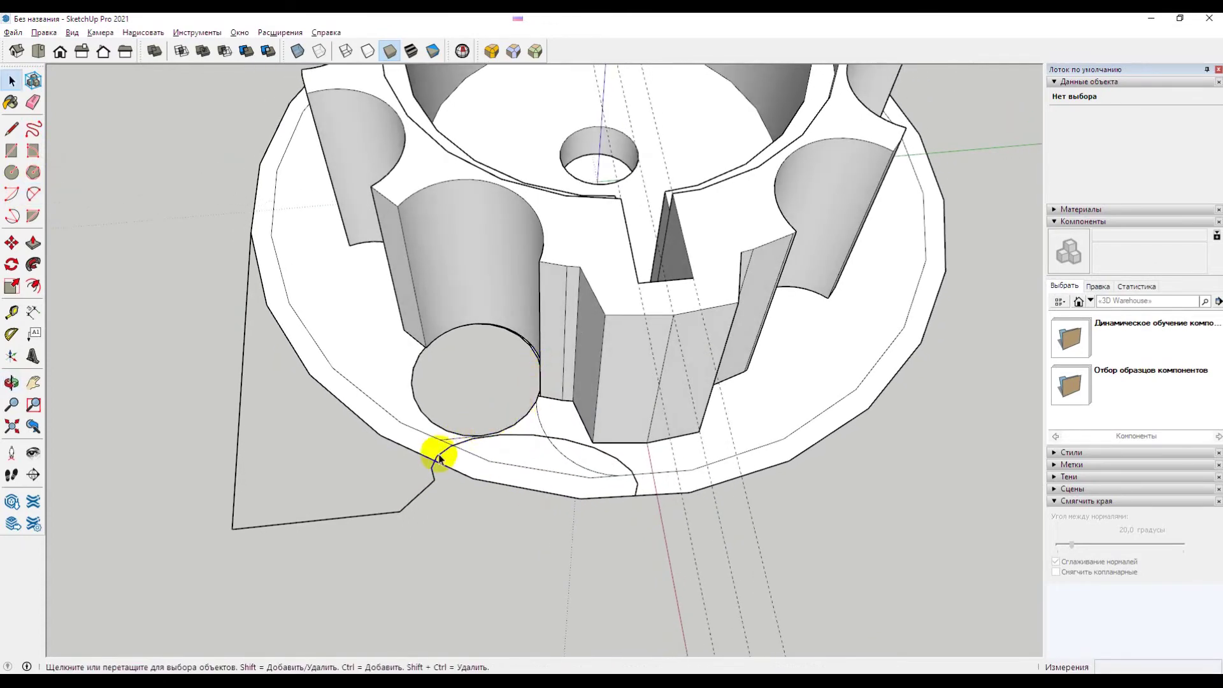
{"action": "left_click", "coordinate": [433, 471]}
{"action": "key", "text": "Delete"}
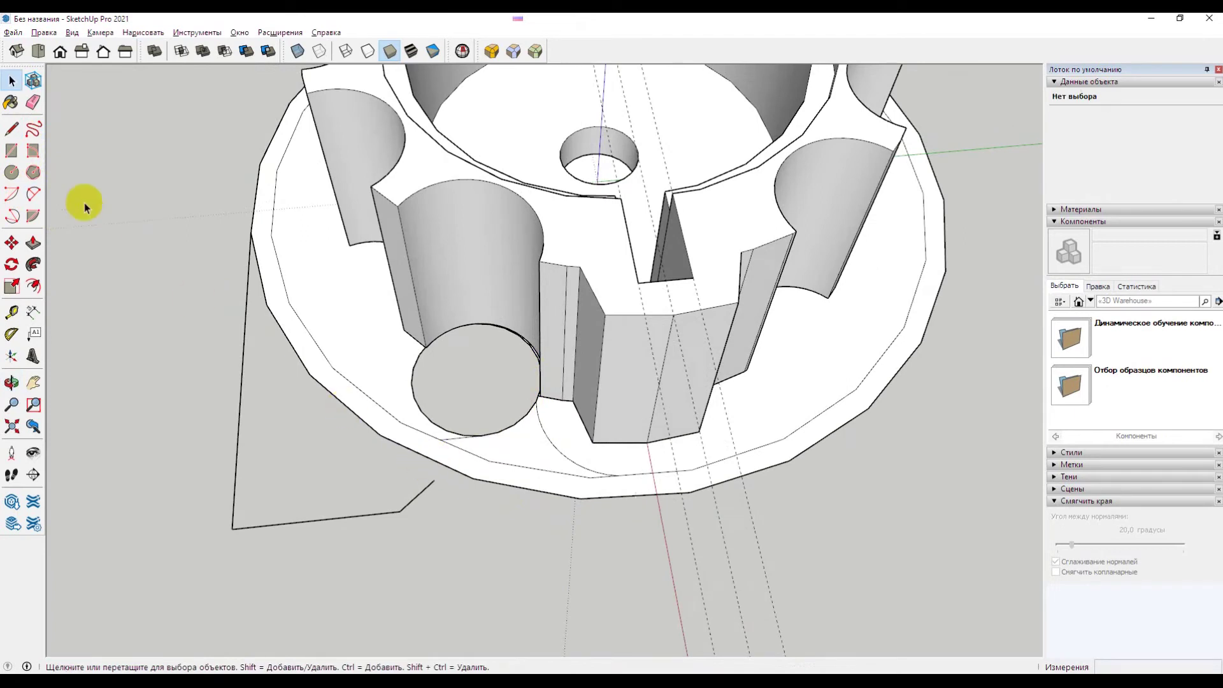
{"action": "left_click", "coordinate": [35, 199]}
{"action": "left_click", "coordinate": [433, 479]}
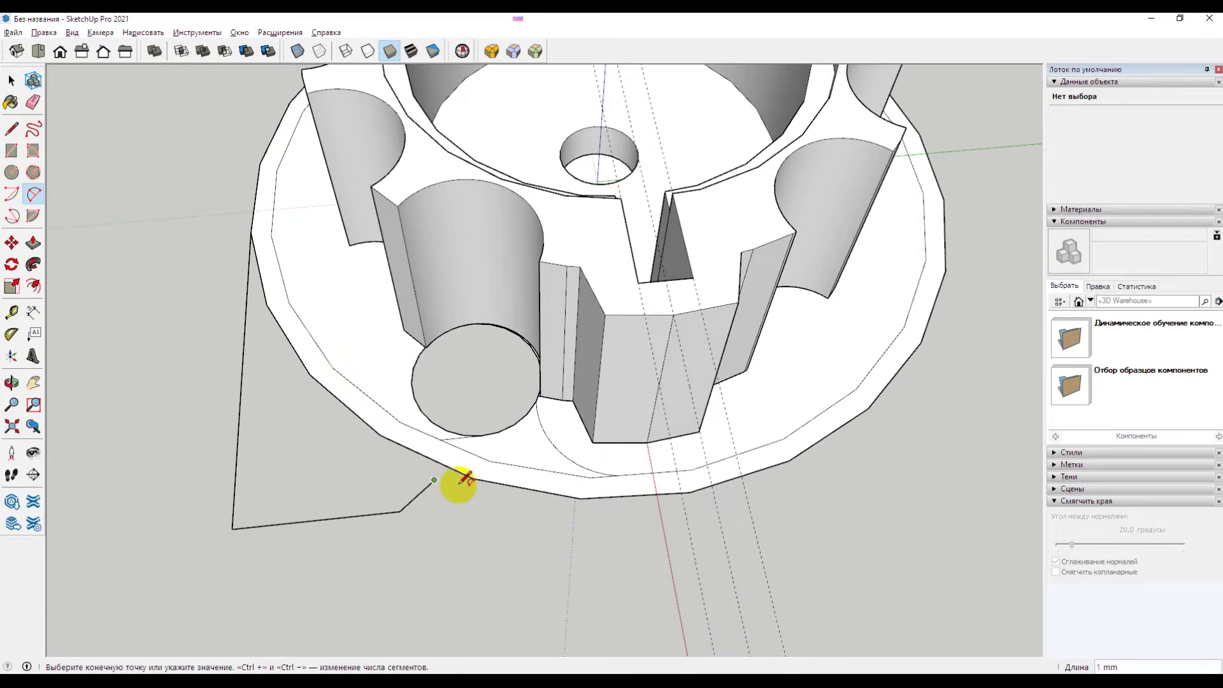
{"action": "left_click", "coordinate": [642, 494]}
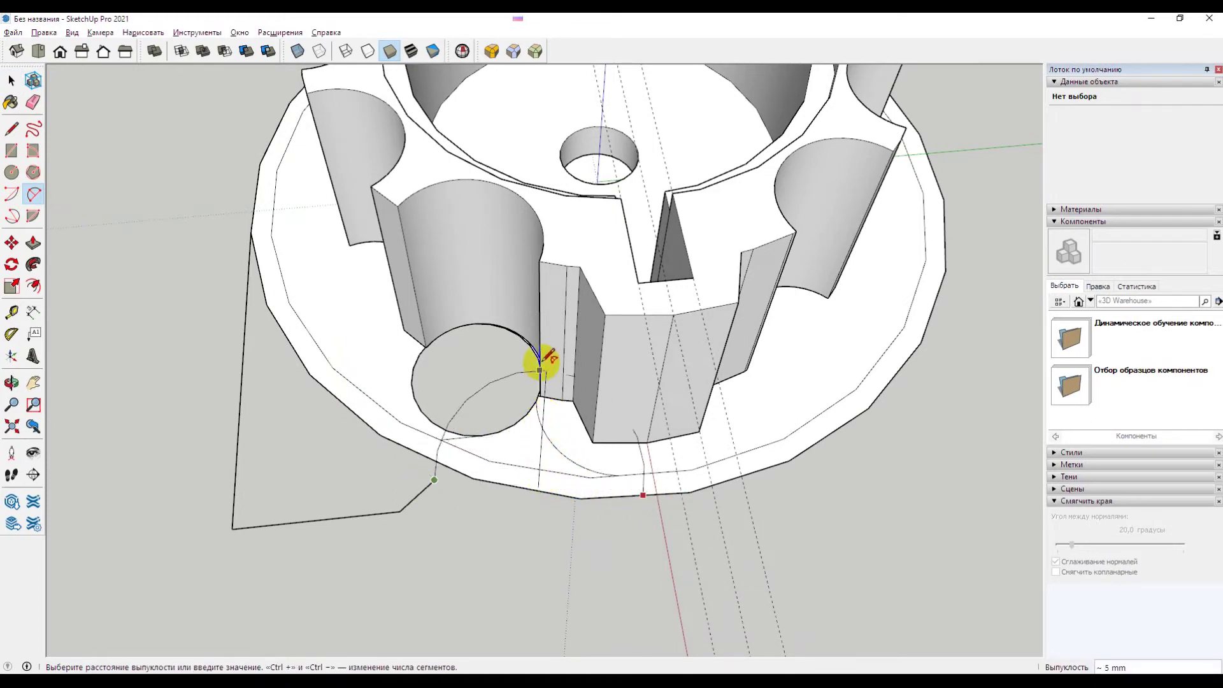
{"action": "left_click", "coordinate": [537, 472]}
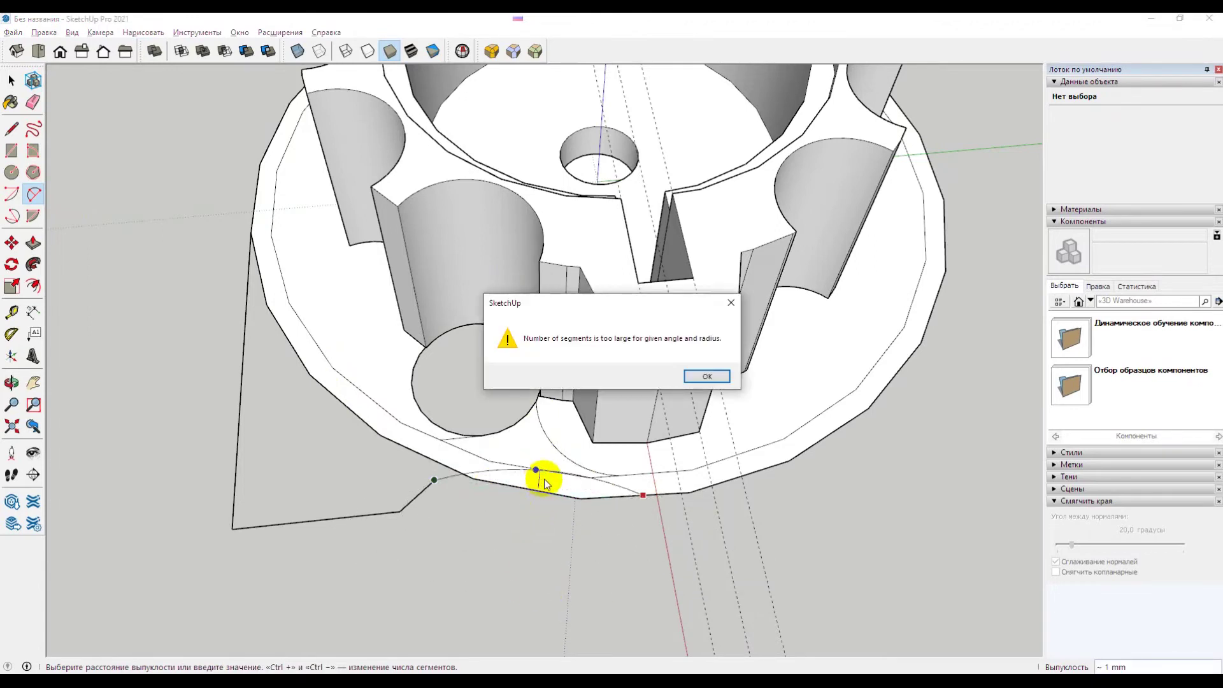
{"action": "left_click", "coordinate": [706, 376]}
{"action": "mouse_move", "coordinate": [568, 491]}
{"action": "middle_mouse_down"}
{"action": "mouse_move", "coordinate": [568, 437]}
{"action": "mouse_move", "coordinate": [570, 475]}
{"action": "middle_mouse_up"}
{"action": "scroll", "coordinate": [505, 483], "scroll_direction": "up", "scroll_amount": 2}
{"action": "scroll", "coordinate": [423, 464], "scroll_direction": "up", "scroll_amount": 2}
{"action": "scroll", "coordinate": [450, 477], "scroll_direction": "up", "scroll_amount": 2}
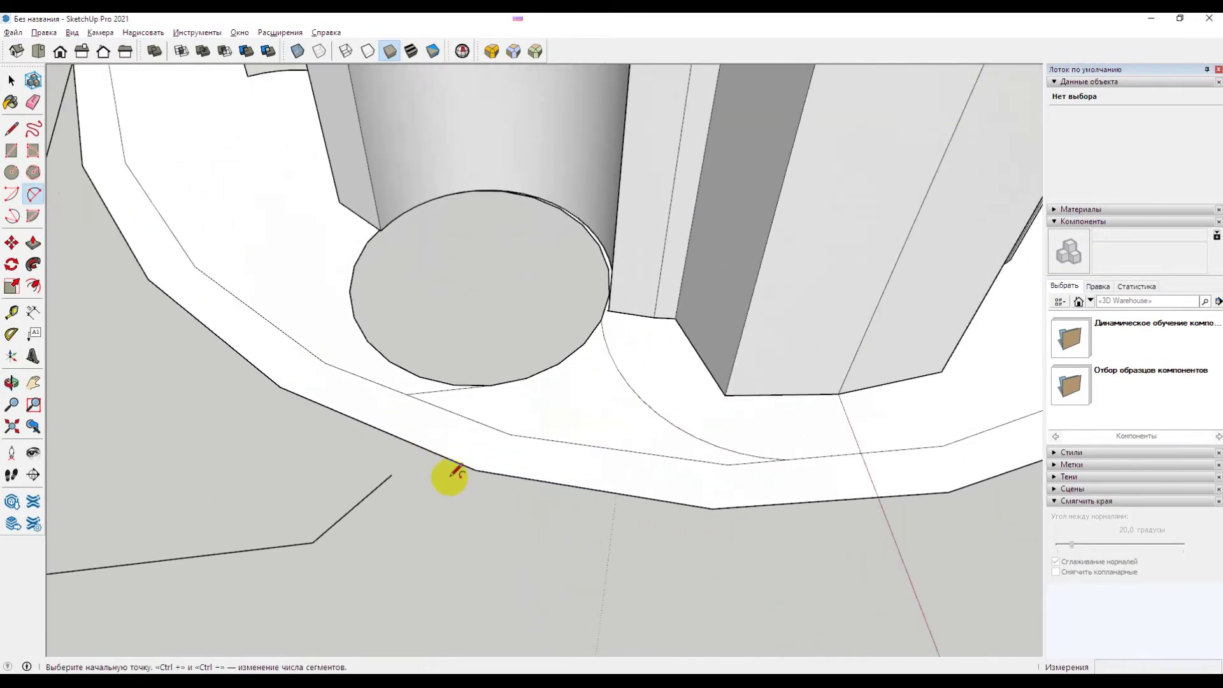
{"action": "left_click", "coordinate": [391, 474]}
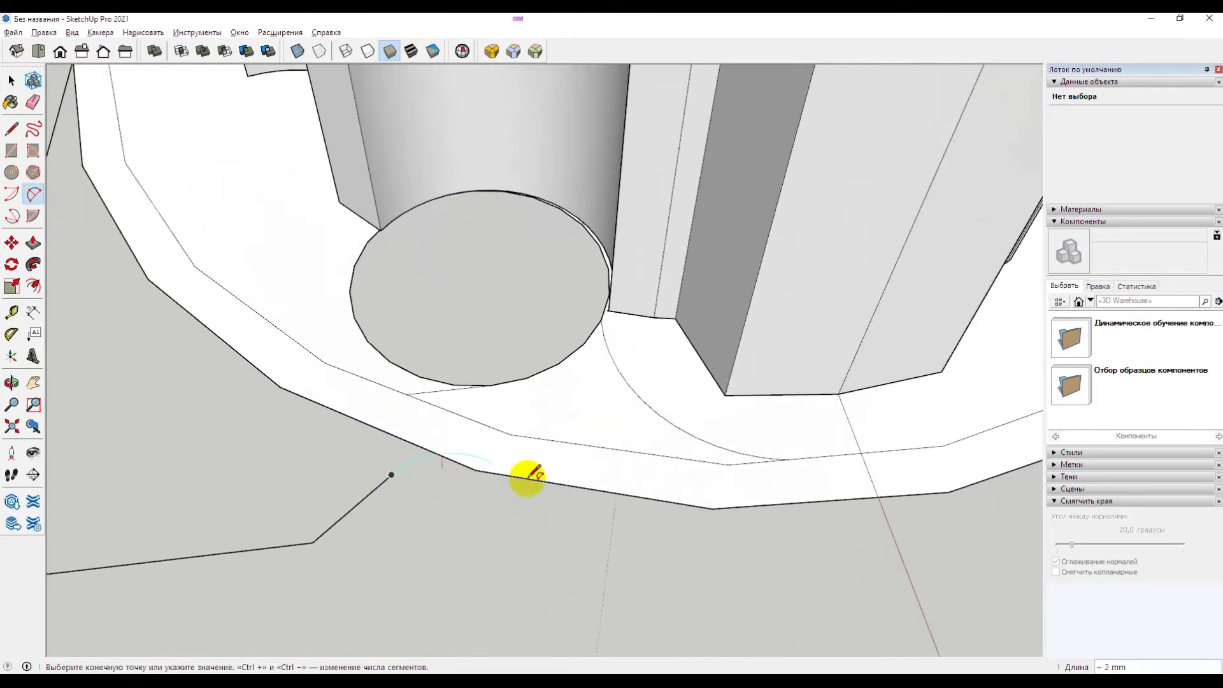
{"action": "left_click", "coordinate": [831, 500]}
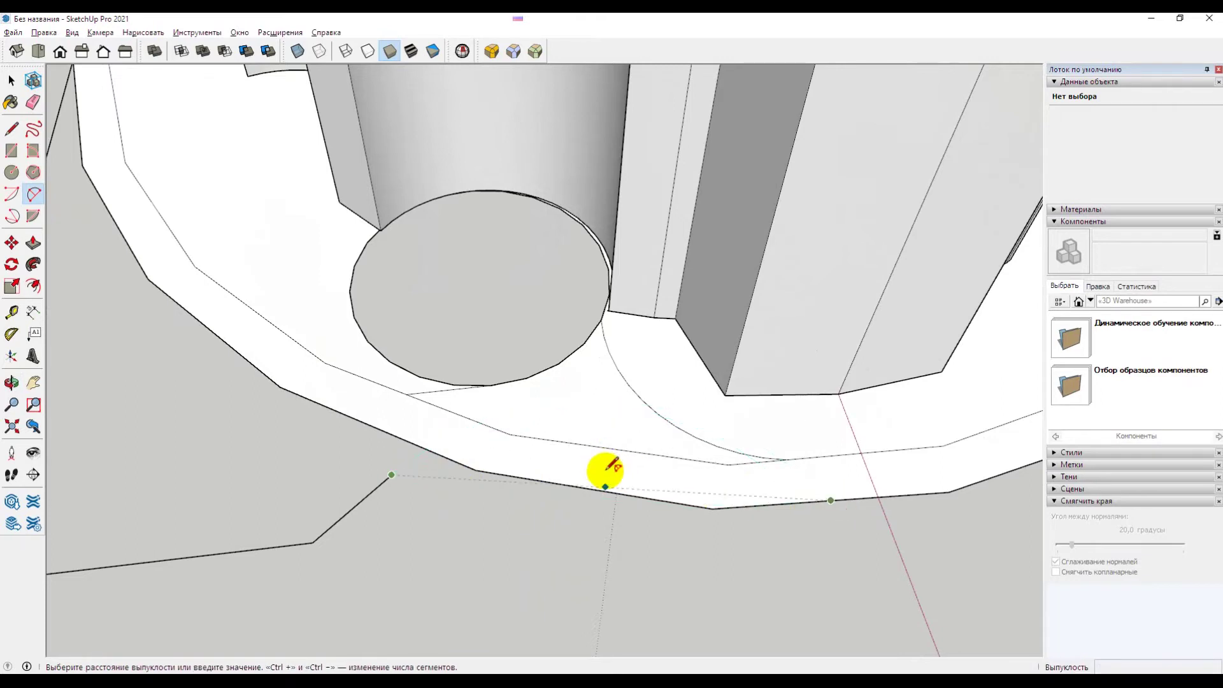
{"action": "left_click", "coordinate": [608, 470]}
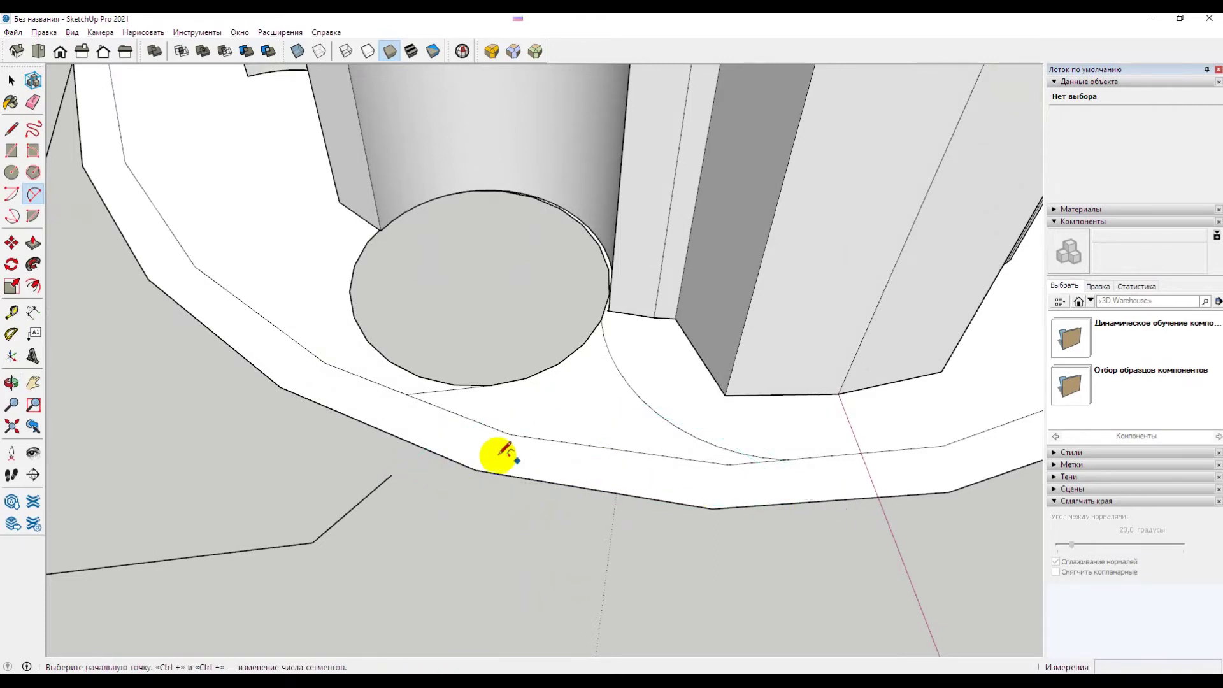
{"action": "left_click", "coordinate": [391, 474]}
{"action": "key", "text": "Right"}
{"action": "key", "text": "Right"}
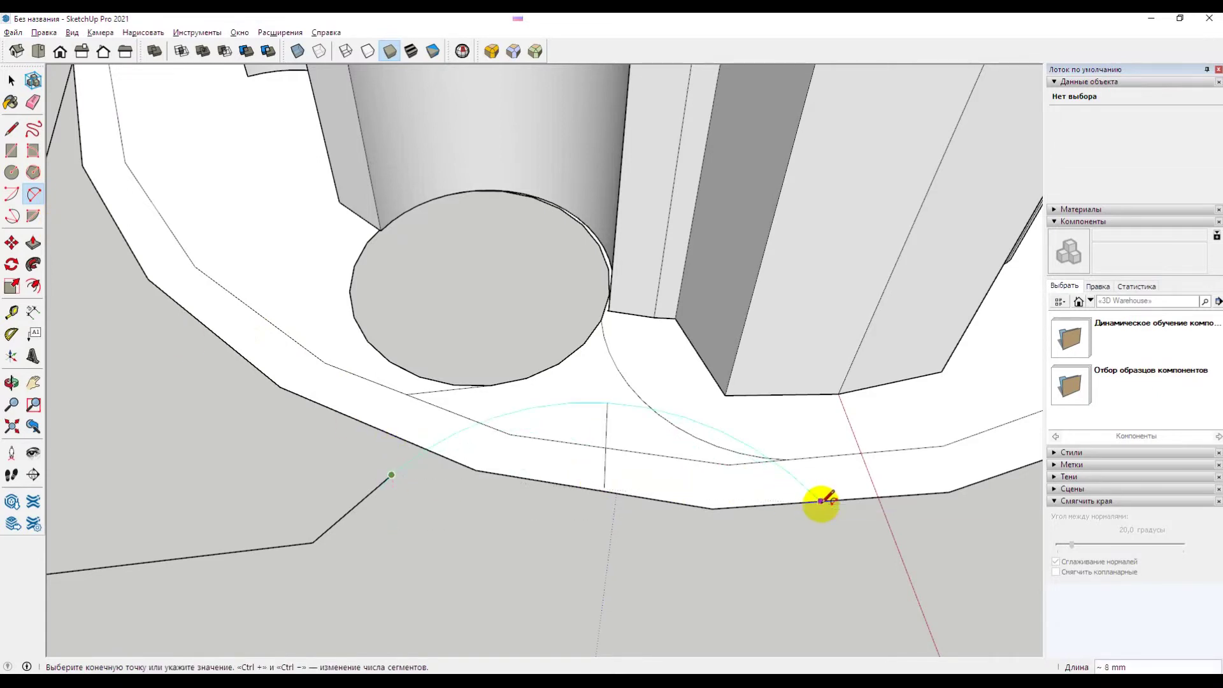
{"action": "key", "text": "Right"}
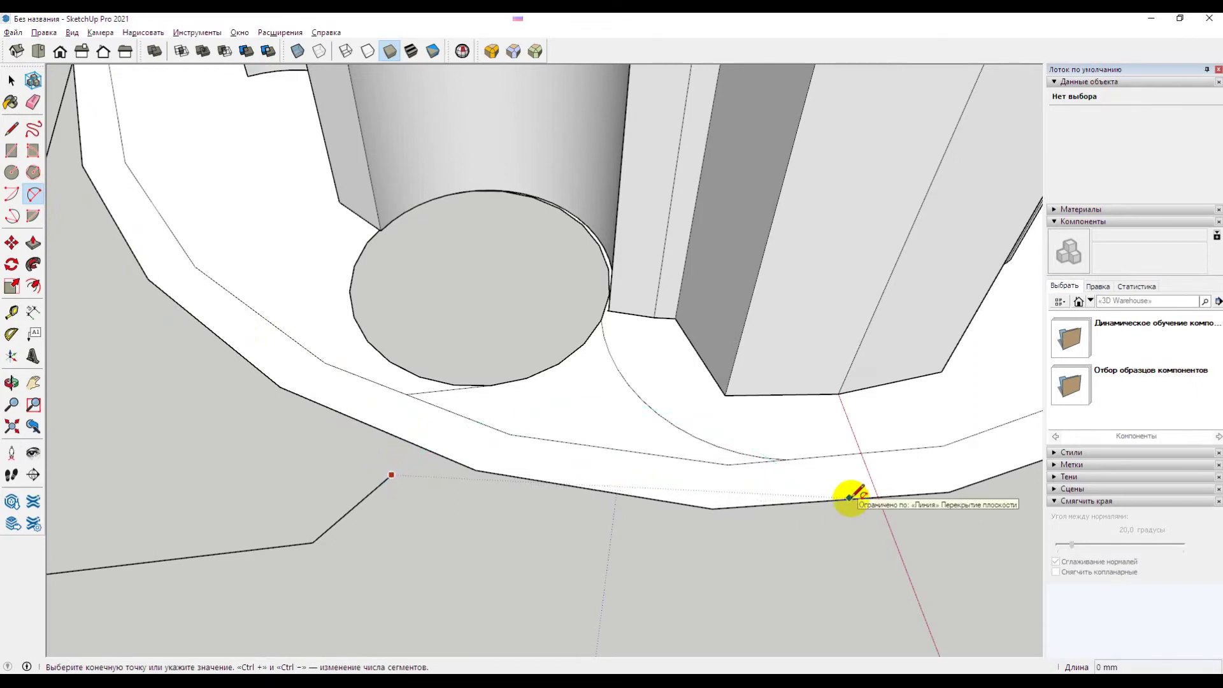
{"action": "left_click", "coordinate": [851, 498]}
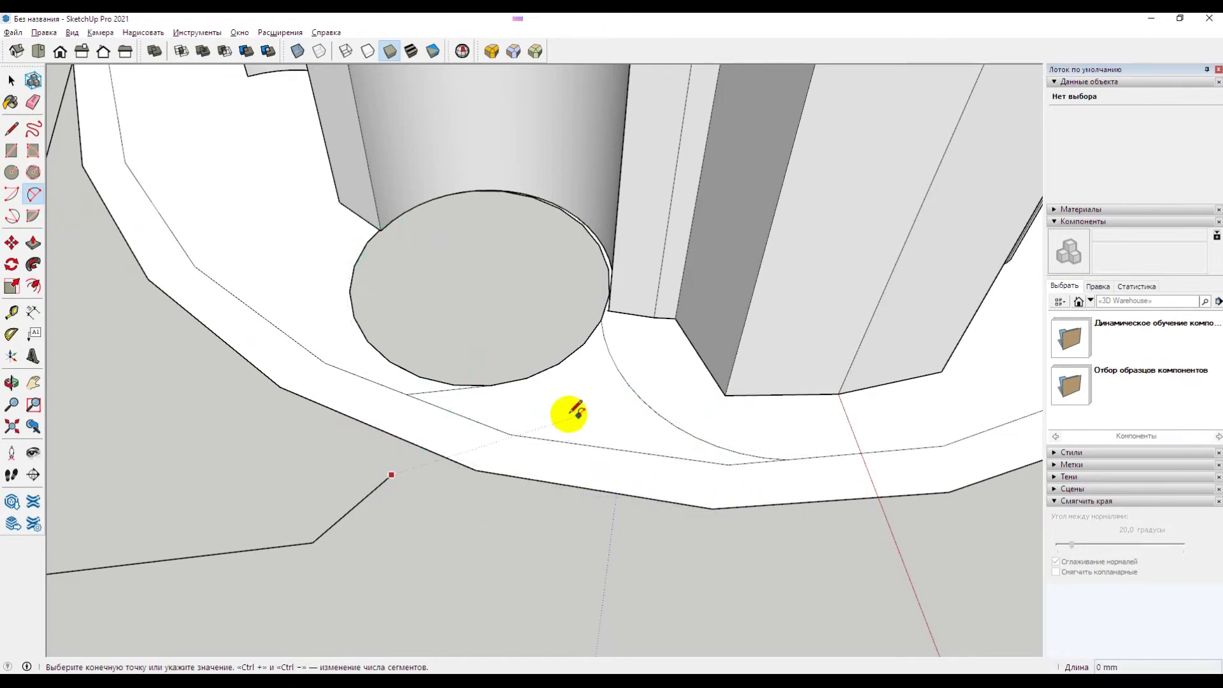
{"action": "left_click", "coordinate": [838, 500]}
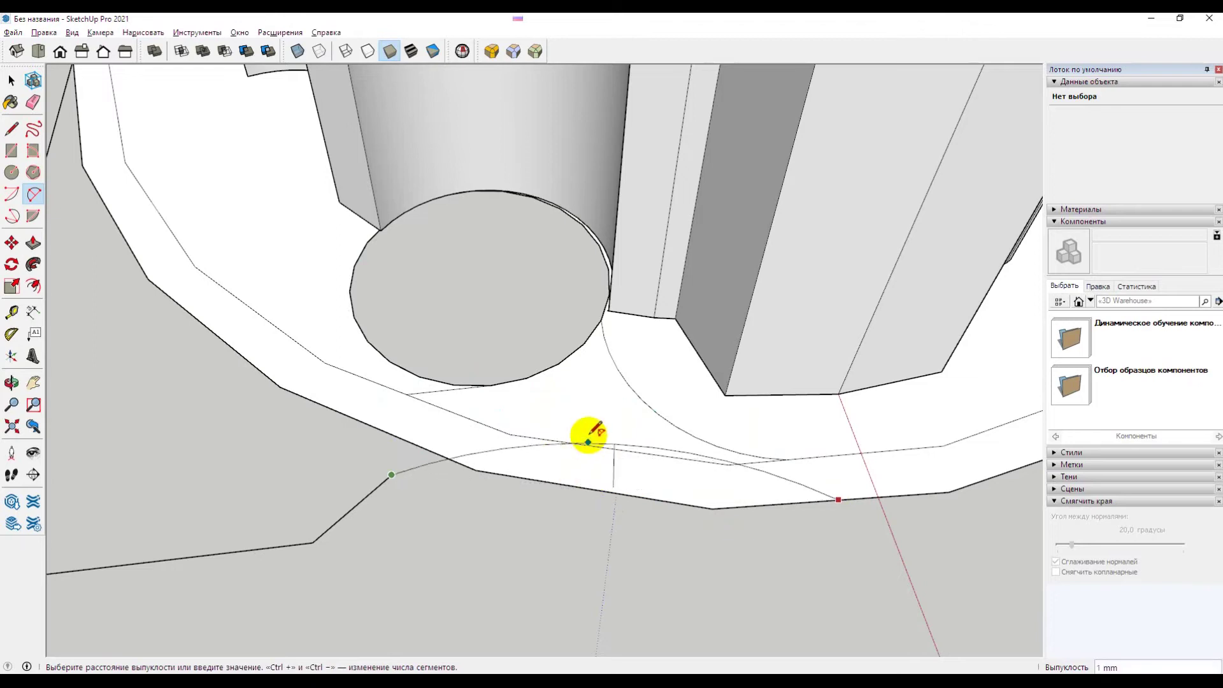
{"action": "left_click", "coordinate": [594, 465]}
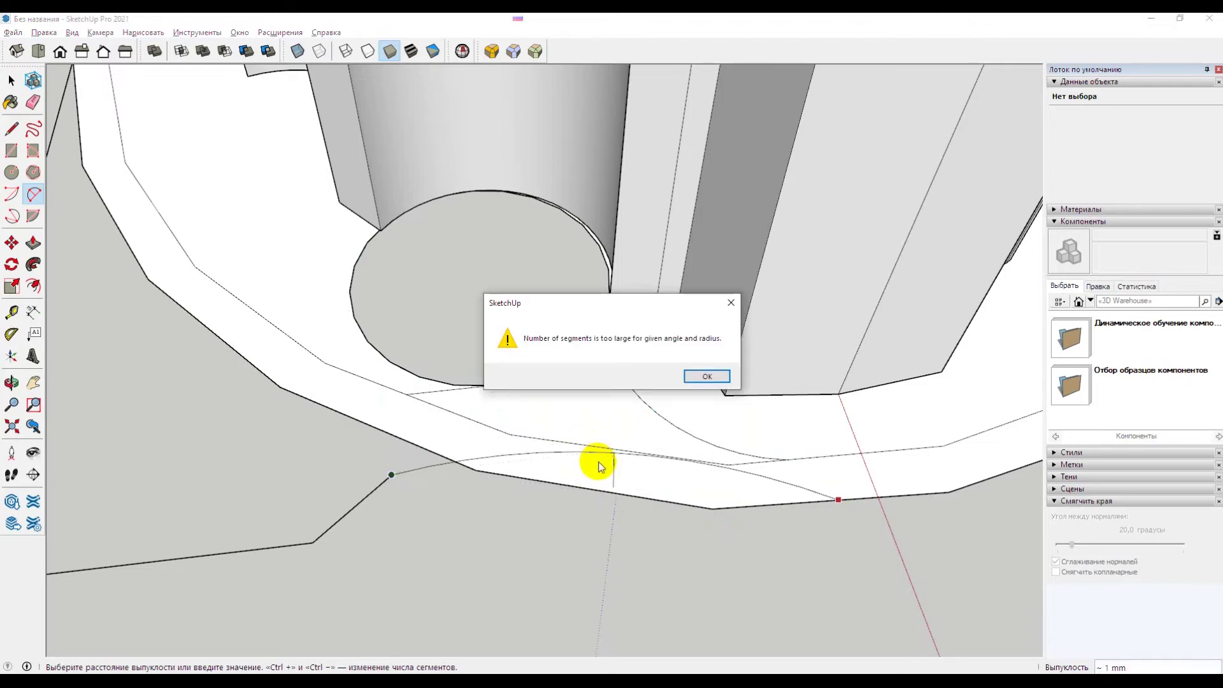
{"action": "left_click", "coordinate": [711, 383]}
{"action": "scroll", "coordinate": [607, 453], "scroll_direction": "down", "scroll_amount": 3}
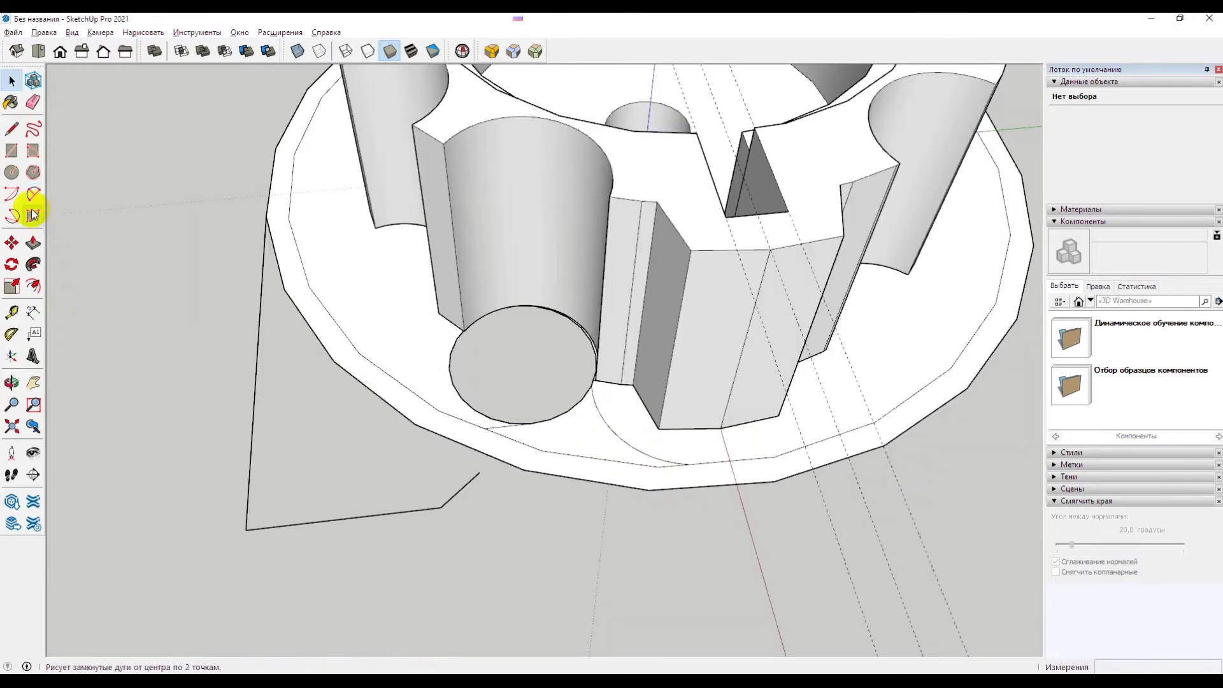
{"action": "left_click", "coordinate": [17, 220]}
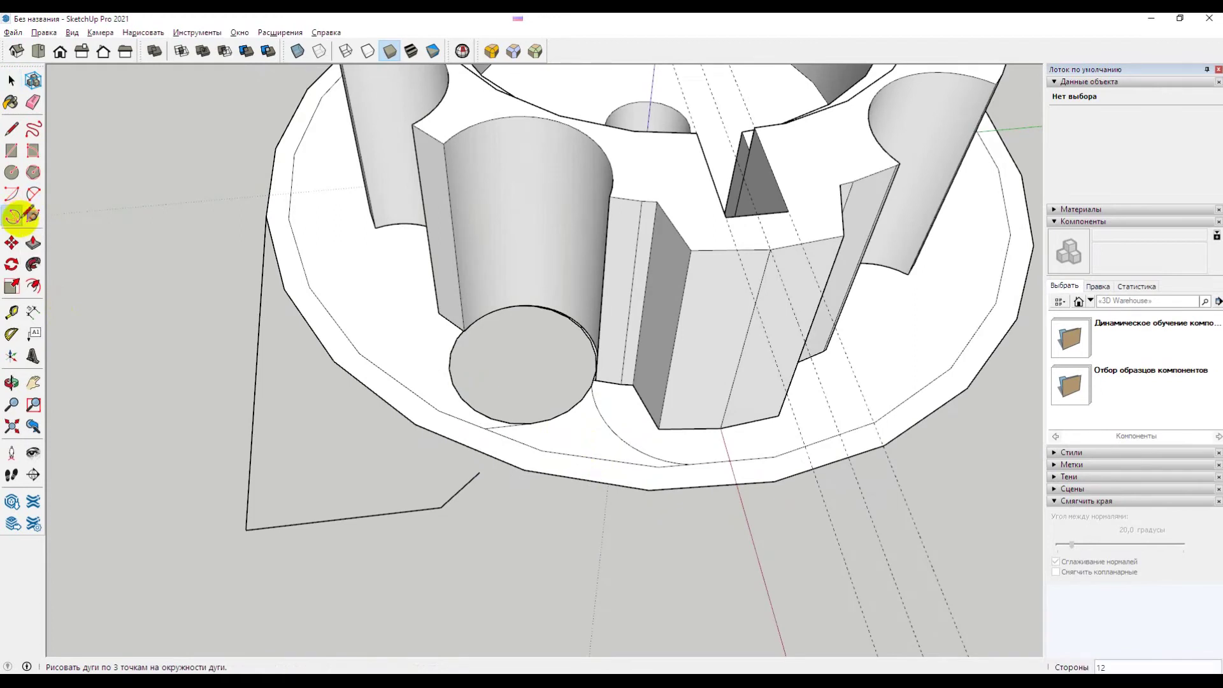
{"action": "left_click", "coordinate": [711, 485]}
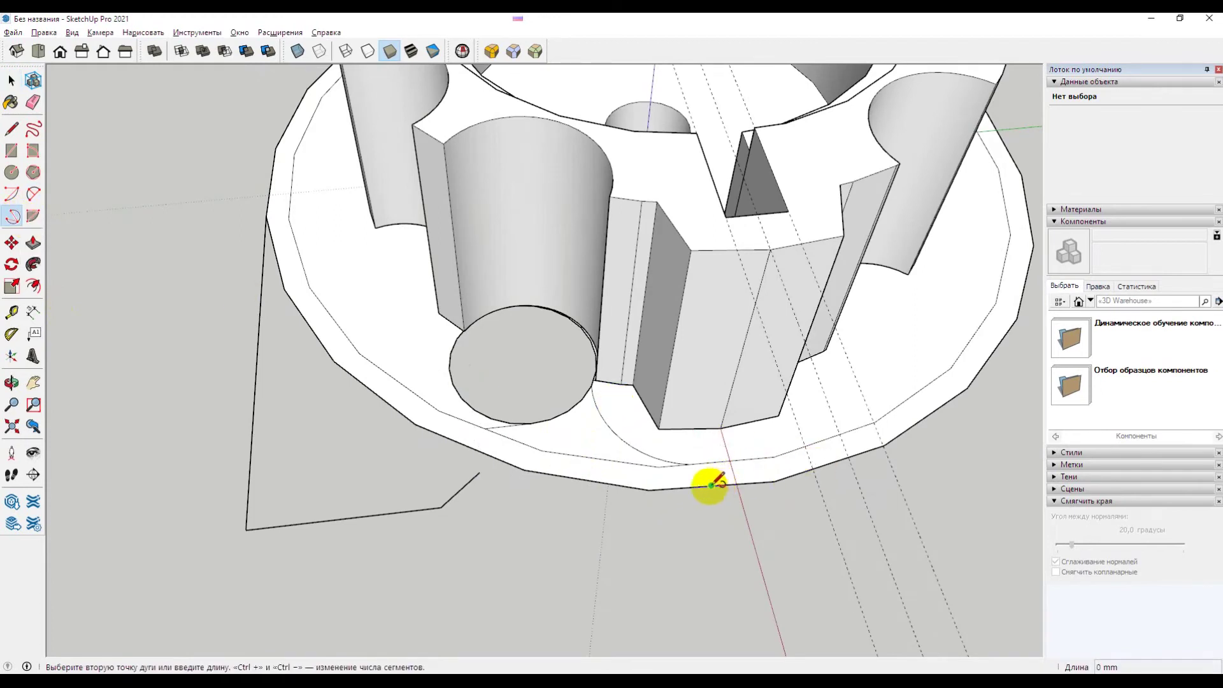
{"action": "left_click", "coordinate": [480, 472]}
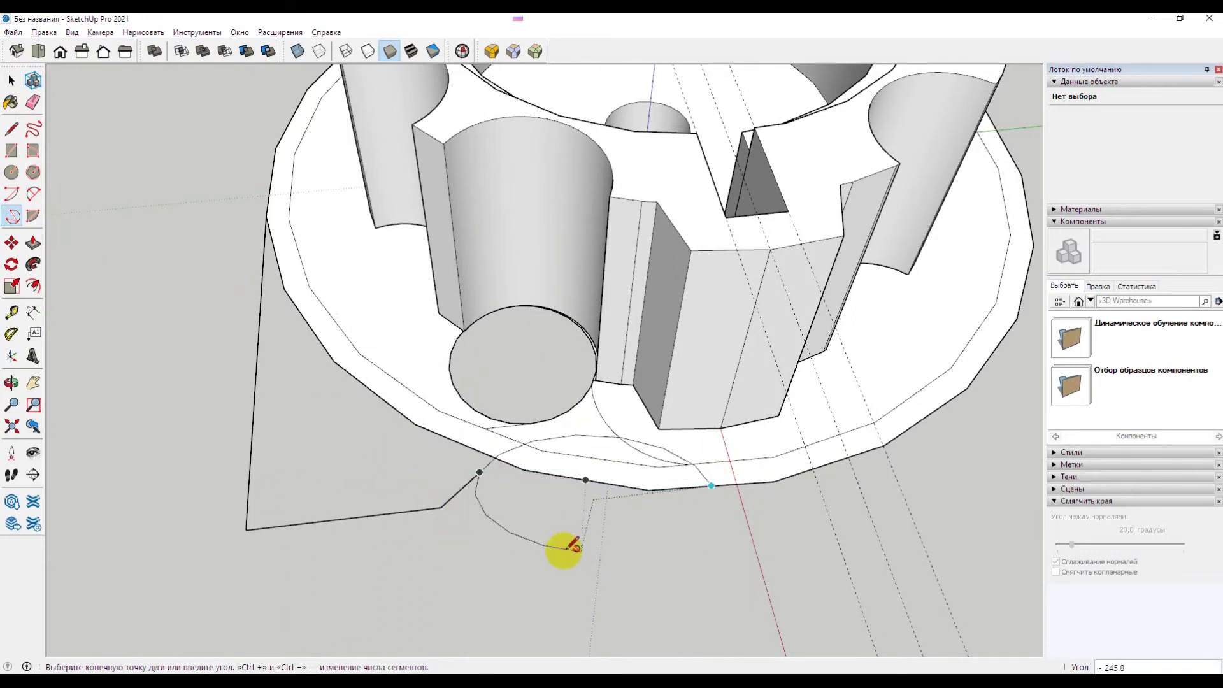
{"action": "left_click", "coordinate": [182, 521]}
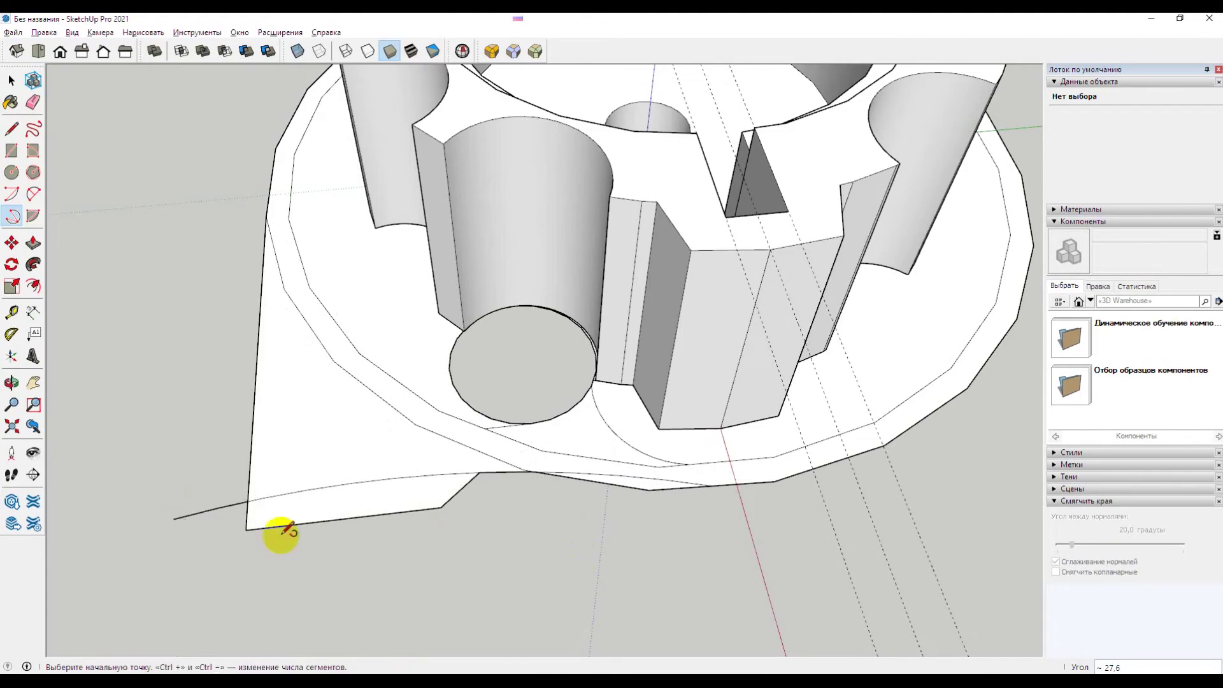
{"action": "mouse_move", "coordinate": [541, 538]}
{"action": "middle_mouse_down"}
{"action": "mouse_move", "coordinate": [617, 295]}
{"action": "mouse_move", "coordinate": [584, 418]}
{"action": "mouse_move", "coordinate": [469, 582]}
{"action": "mouse_move", "coordinate": [581, 554]}
{"action": "middle_mouse_up"}
{"action": "key", "text": "space"}
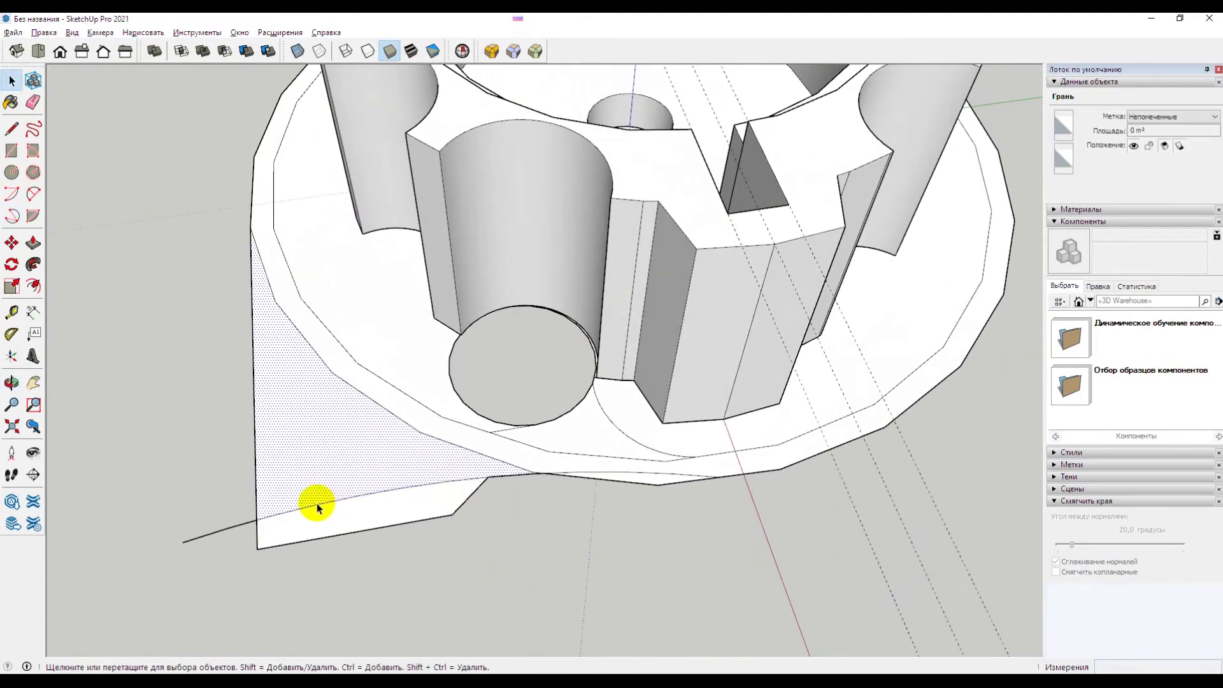
{"action": "left_click", "coordinate": [319, 507]}
{"action": "key", "text": "Delete"}
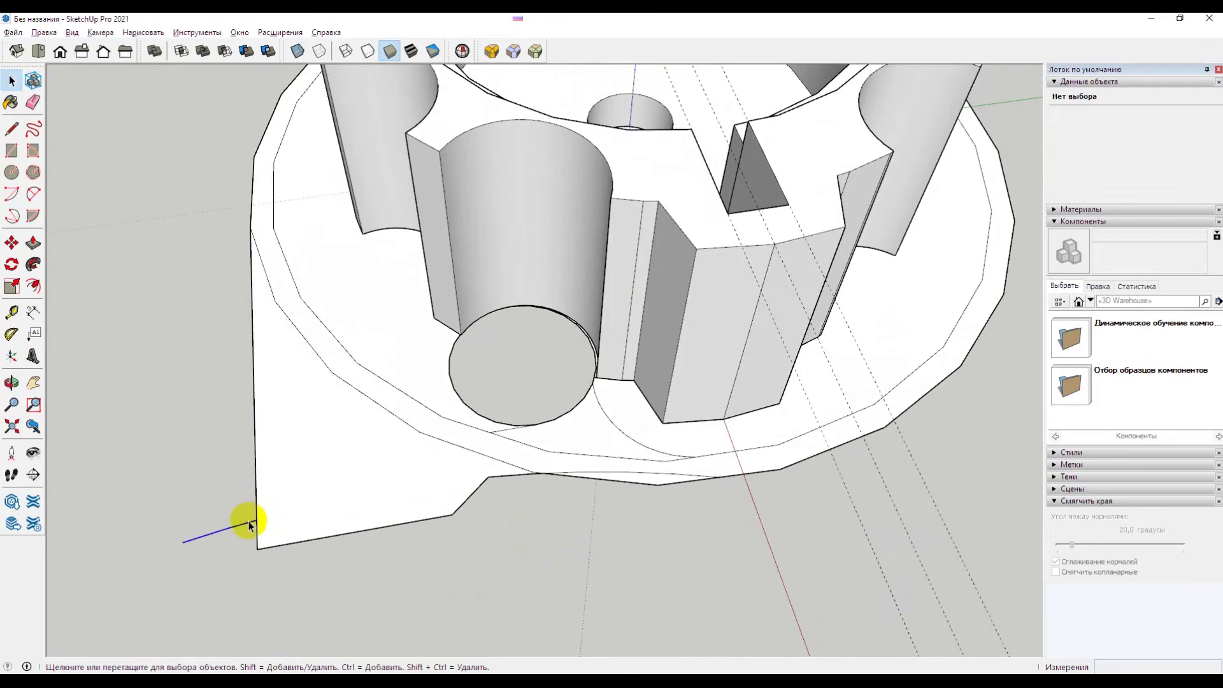
{"action": "key", "text": "Delete"}
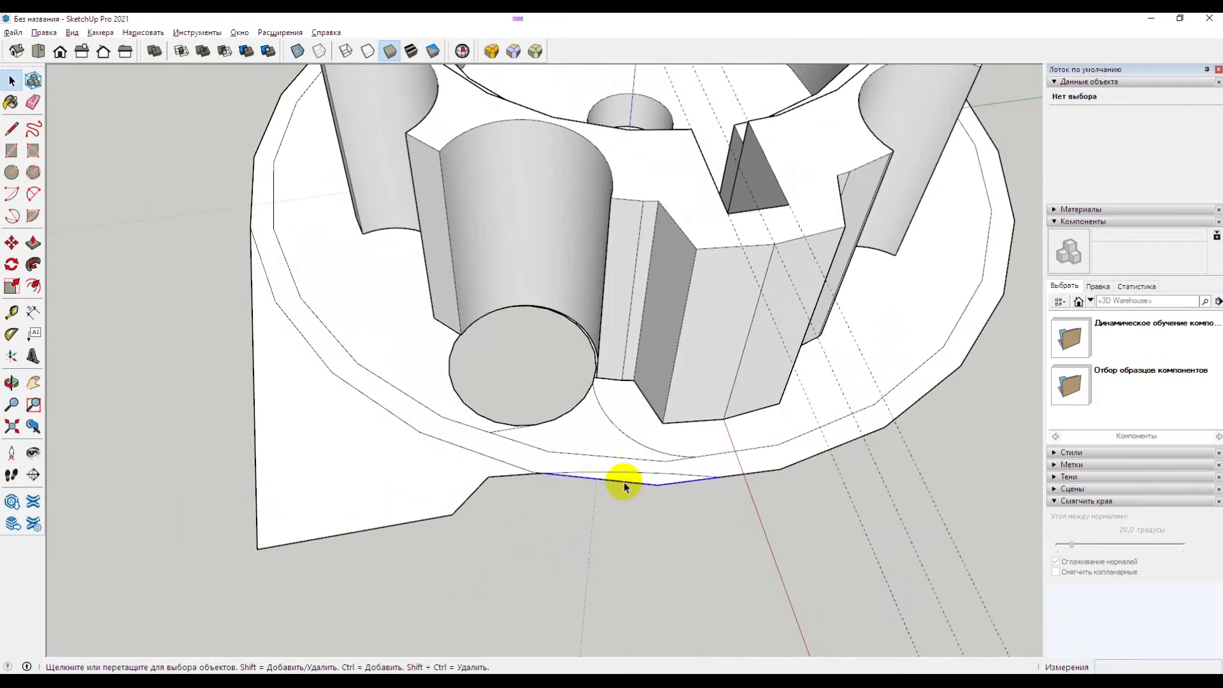
{"action": "scroll", "coordinate": [382, 395], "scroll_direction": "down", "scroll_amount": 3}
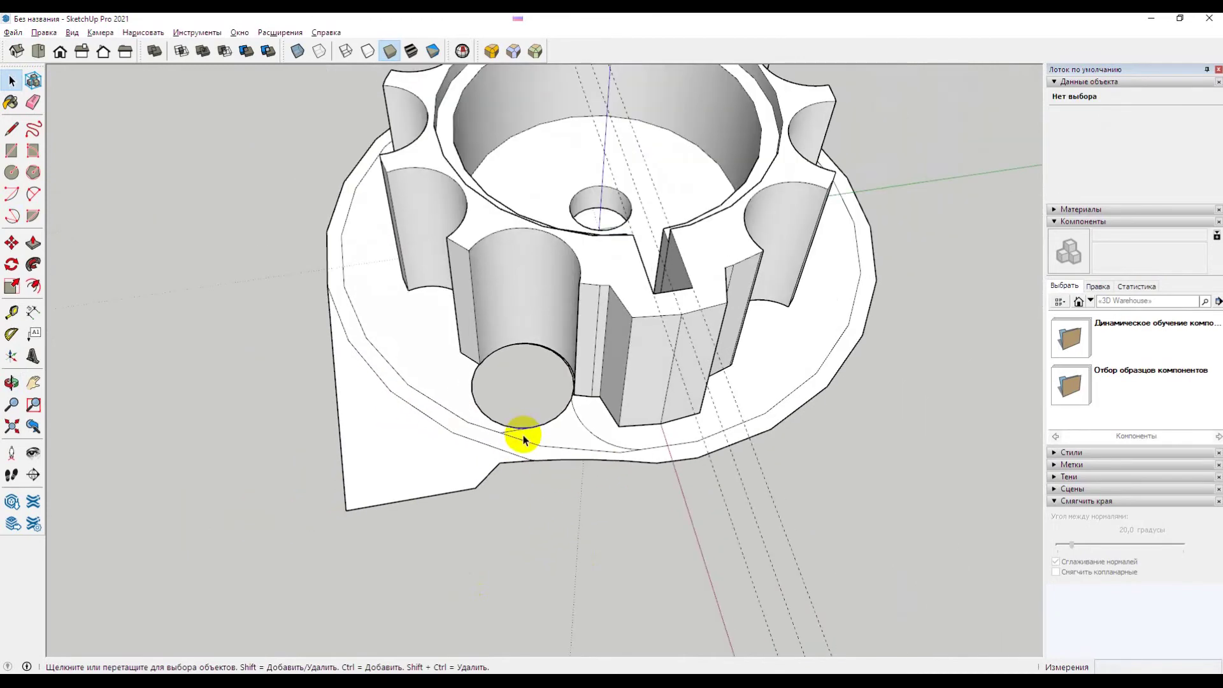
{"action": "mouse_move", "coordinate": [742, 445]}
{"action": "middle_mouse_down"}
{"action": "mouse_move", "coordinate": [846, 342]}
{"action": "mouse_move", "coordinate": [753, 409]}
{"action": "mouse_move", "coordinate": [554, 445]}
{"action": "mouse_move", "coordinate": [546, 467]}
{"action": "mouse_move", "coordinate": [499, 422]}
{"action": "middle_mouse_up"}
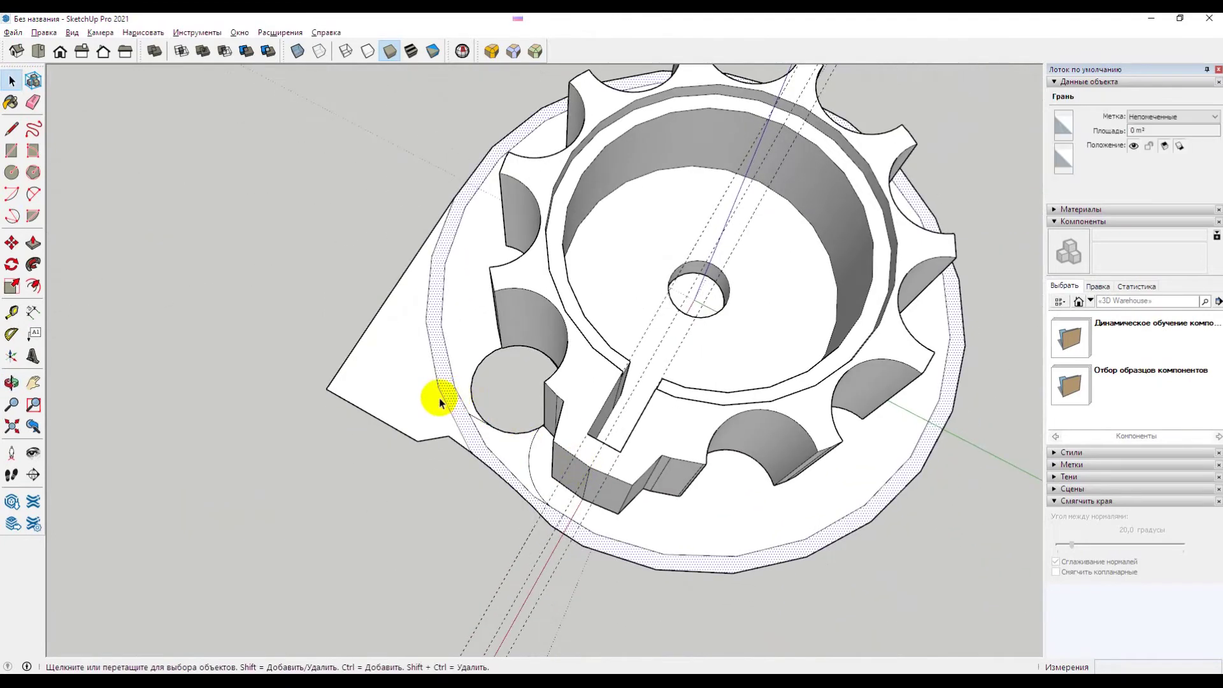
{"action": "left_click", "coordinate": [419, 398]}
{"action": "left_click", "coordinate": [433, 364]}
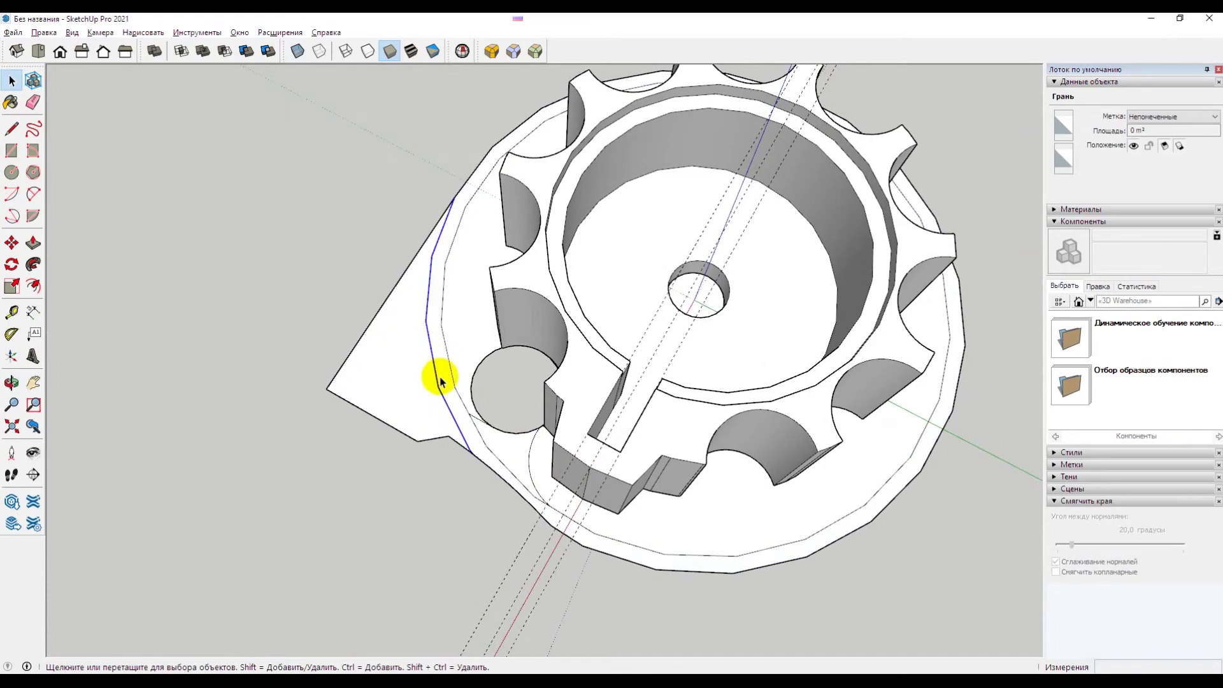
{"action": "left_click", "coordinate": [411, 341]}
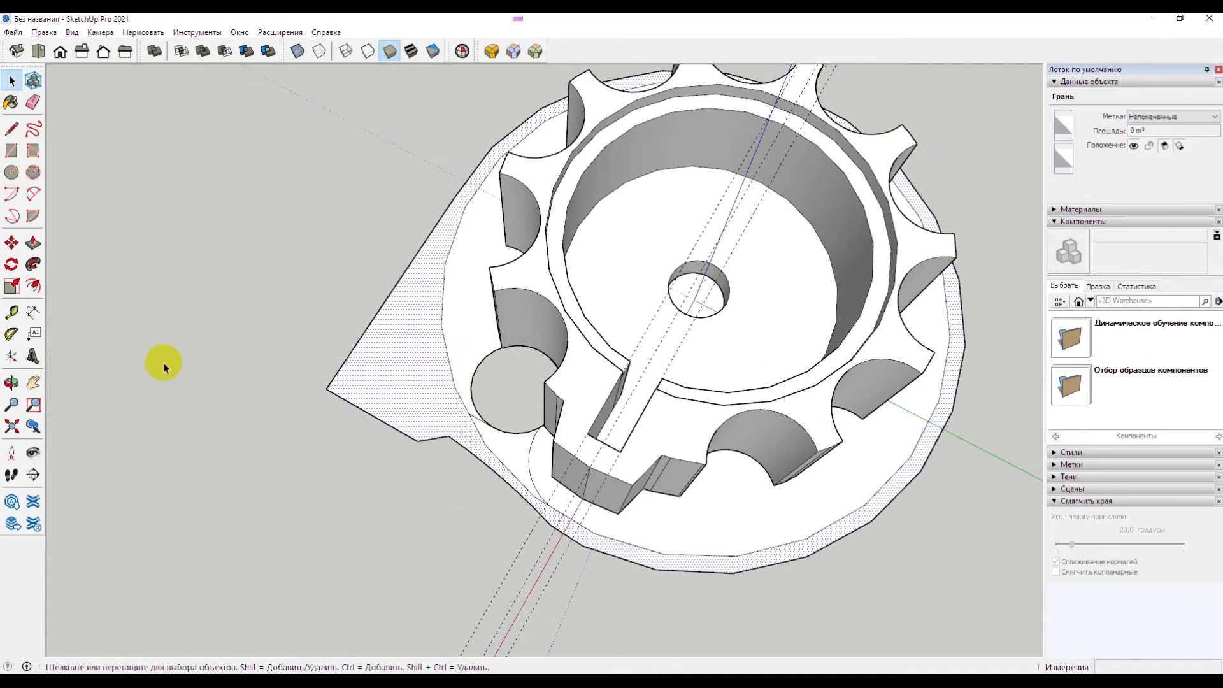
{"action": "key", "text": "alt+Tab"}
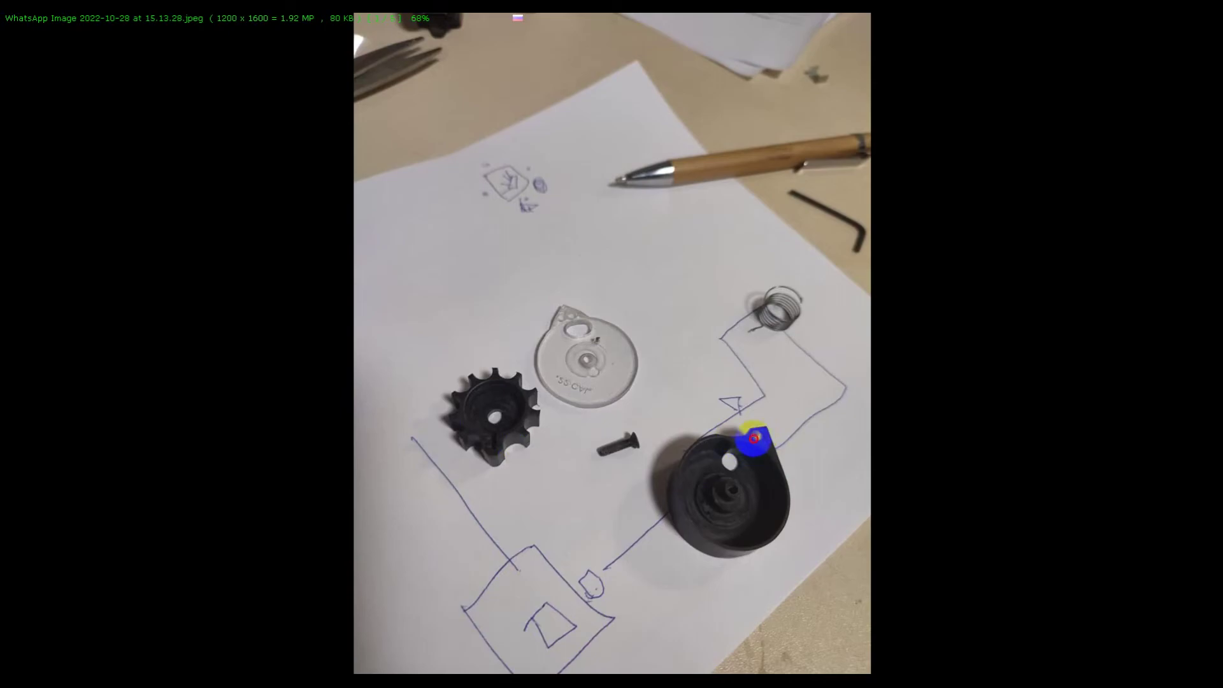
{"action": "scroll", "coordinate": [753, 438], "scroll_direction": "up", "scroll_amount": 5}
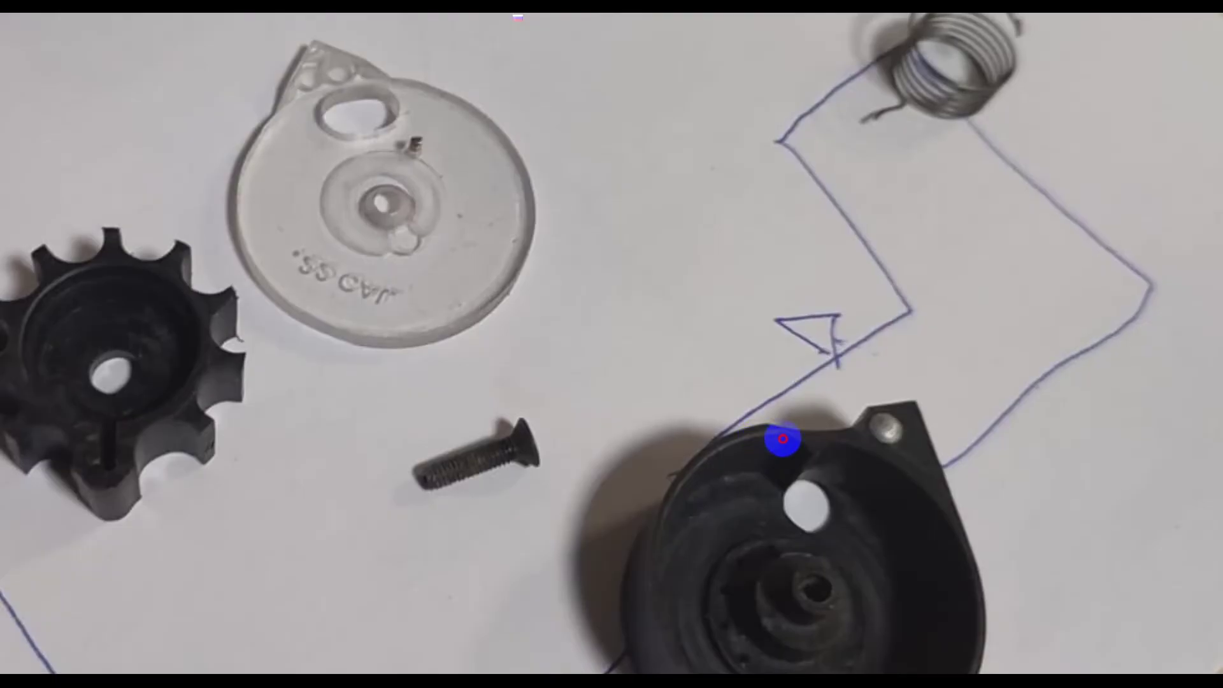
{"action": "scroll", "coordinate": [783, 439], "scroll_direction": "down", "scroll_amount": 3}
{"action": "key", "text": "alt+Tab"}
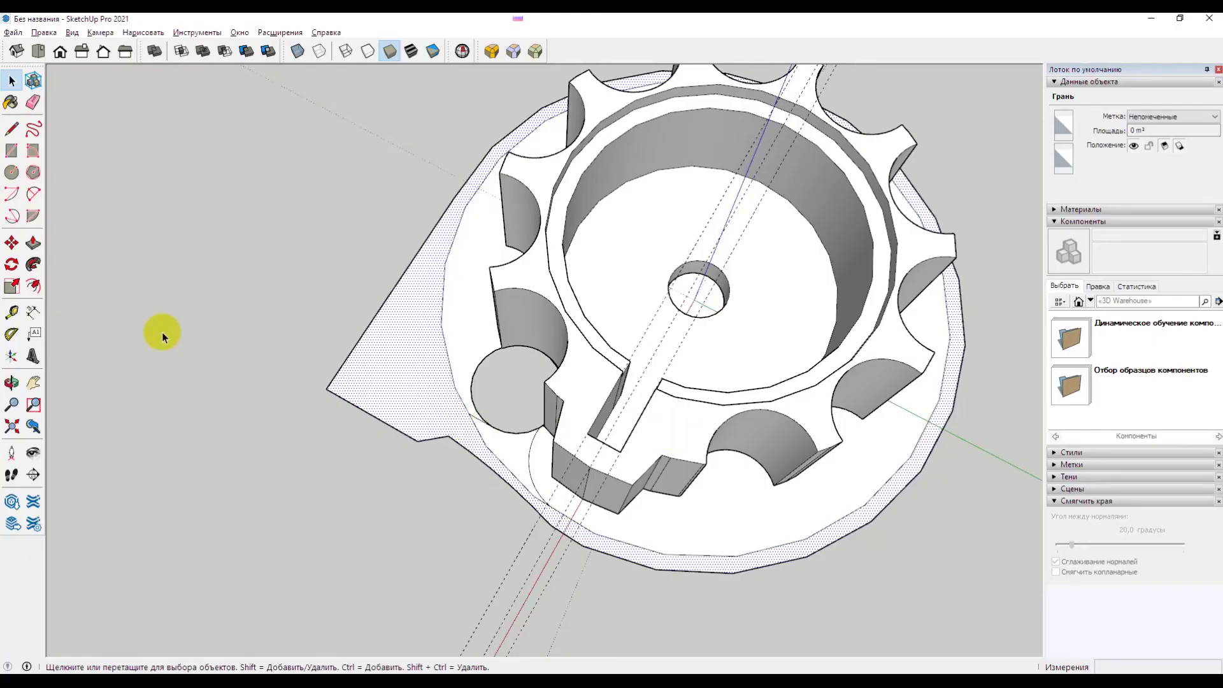
Step: Draw a small circle on the base plate's pointed tab and select the plate face
{"action": "left_click", "coordinate": [13, 178]}
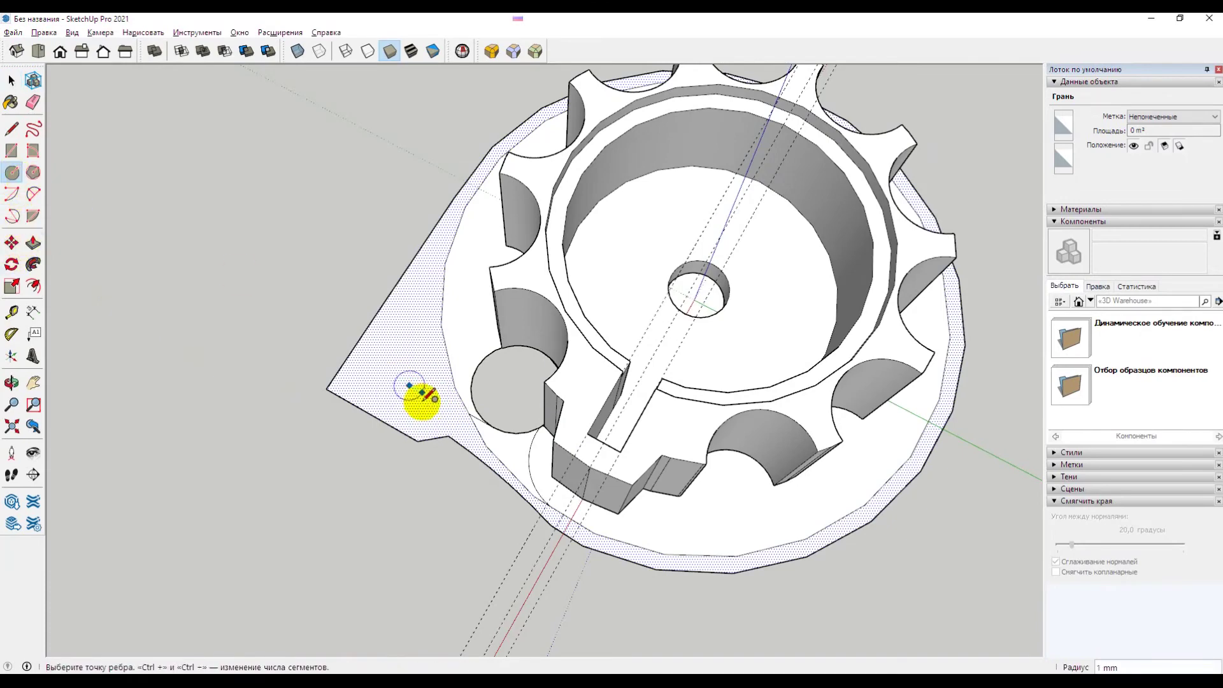
{"action": "key", "text": "space"}
{"action": "scroll", "coordinate": [457, 443], "scroll_direction": "down", "scroll_amount": 1}
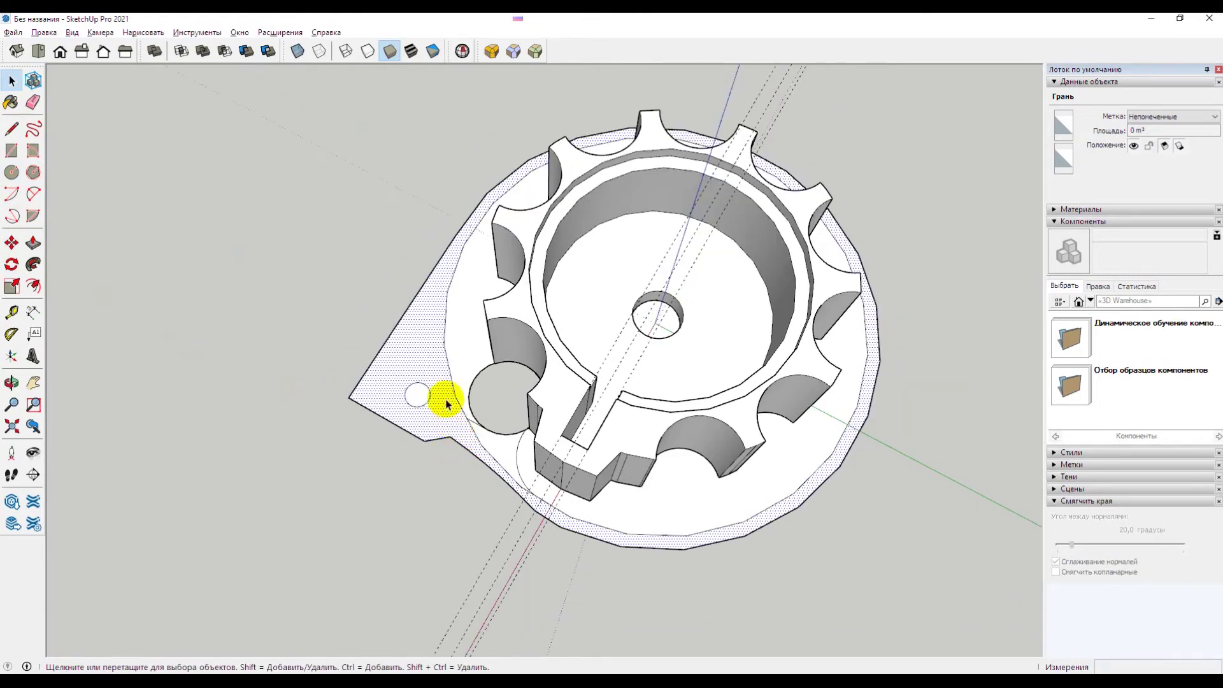
{"action": "scroll", "coordinate": [470, 420], "scroll_direction": "up", "scroll_amount": 2}
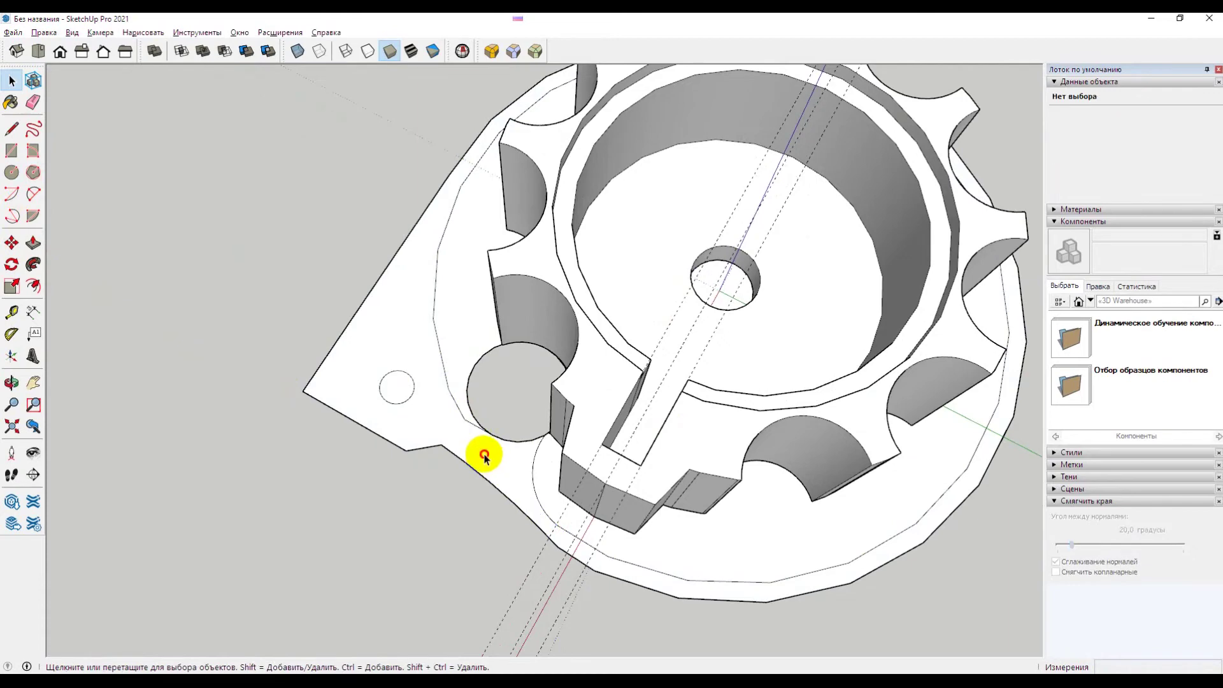
{"action": "left_click", "coordinate": [484, 458]}
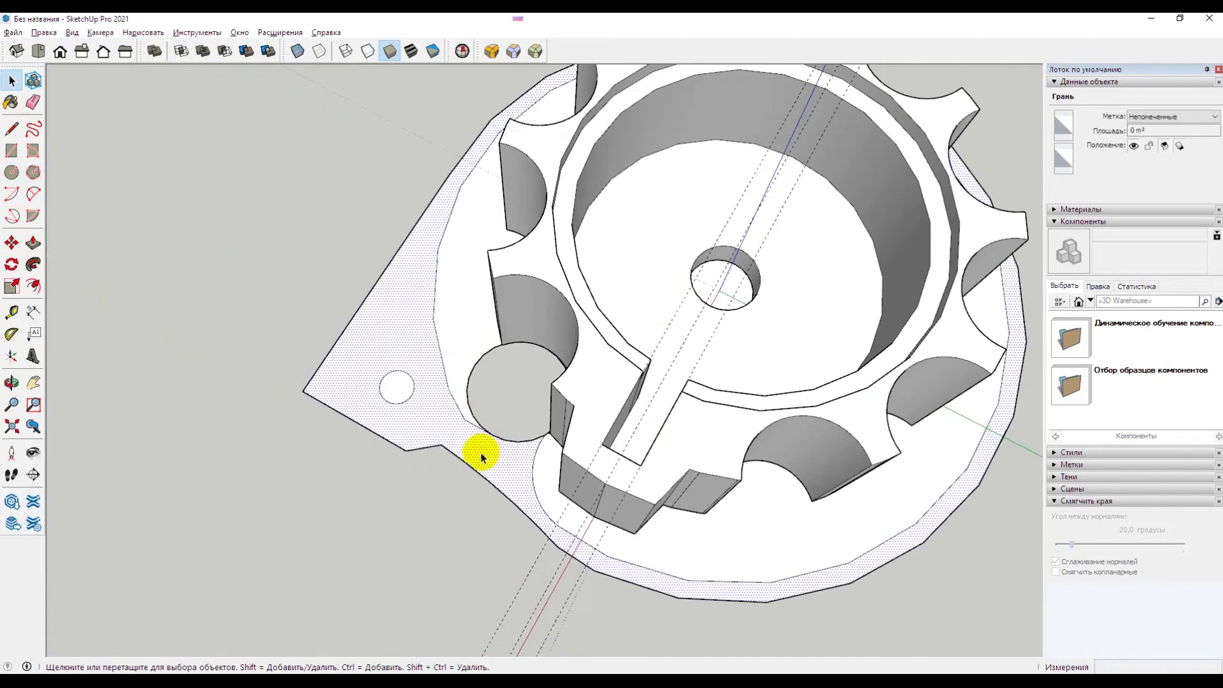
{"action": "scroll", "coordinate": [482, 457], "scroll_direction": "down", "scroll_amount": 1}
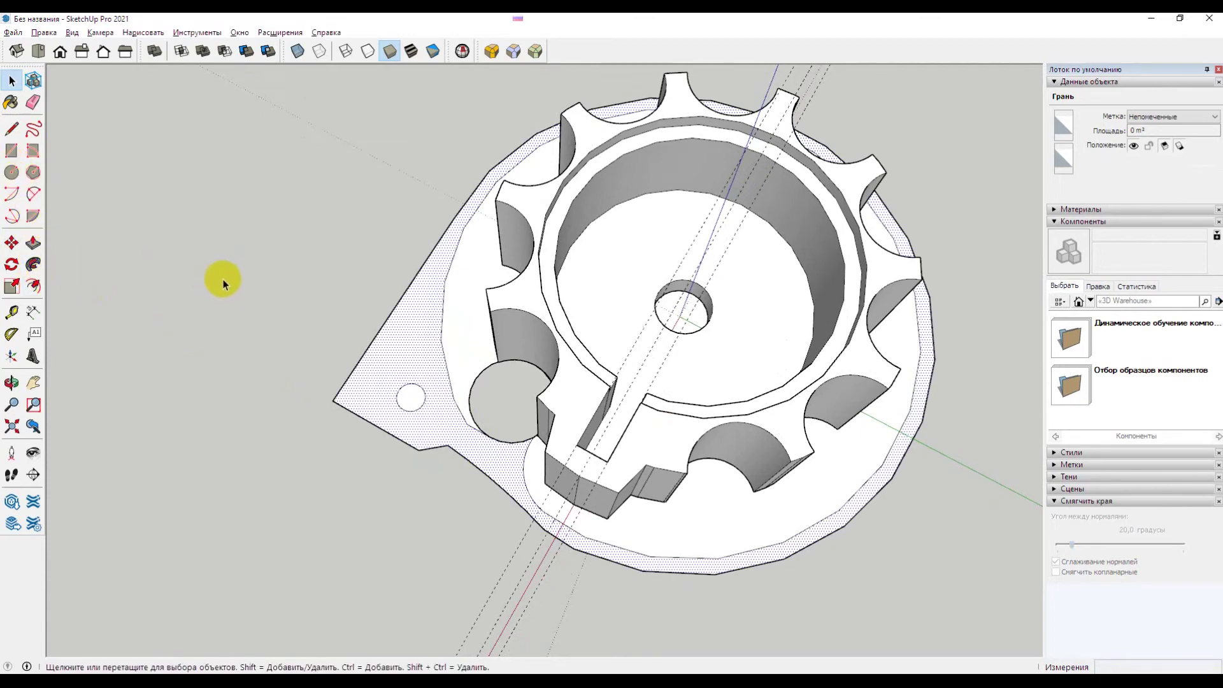
Step: Pull the base plate ring up into a 10 mm wall around the gear
{"action": "key", "text": "p"}
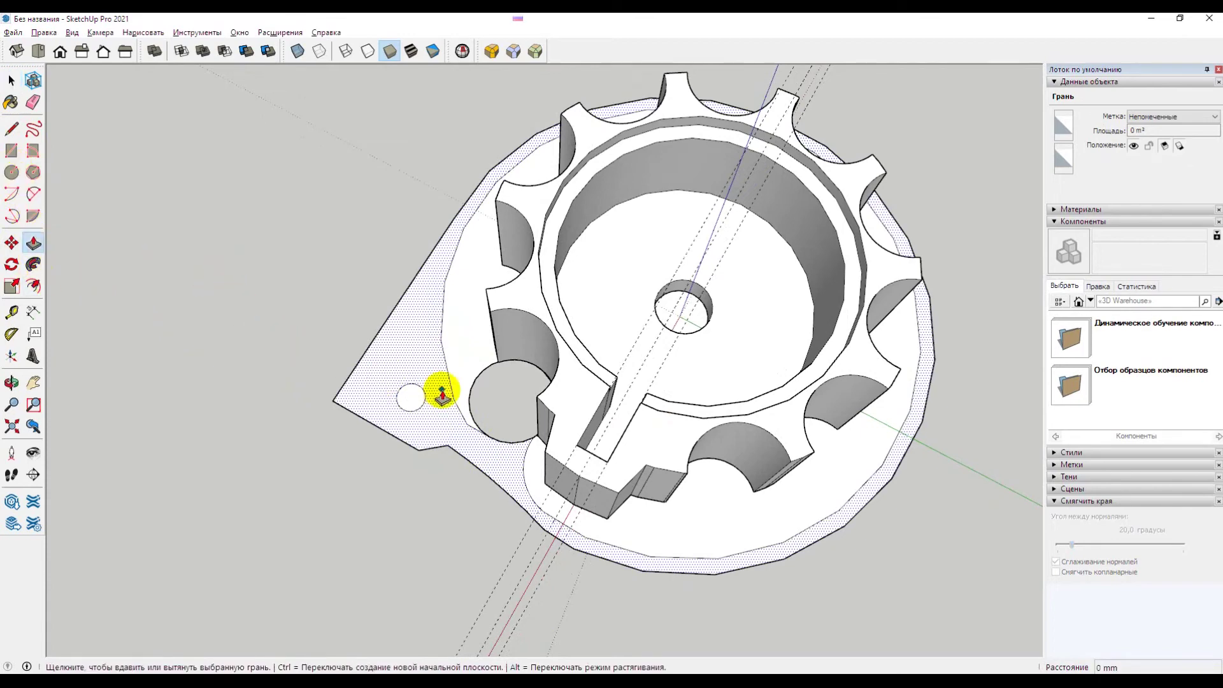
{"action": "left_click", "coordinate": [442, 393]}
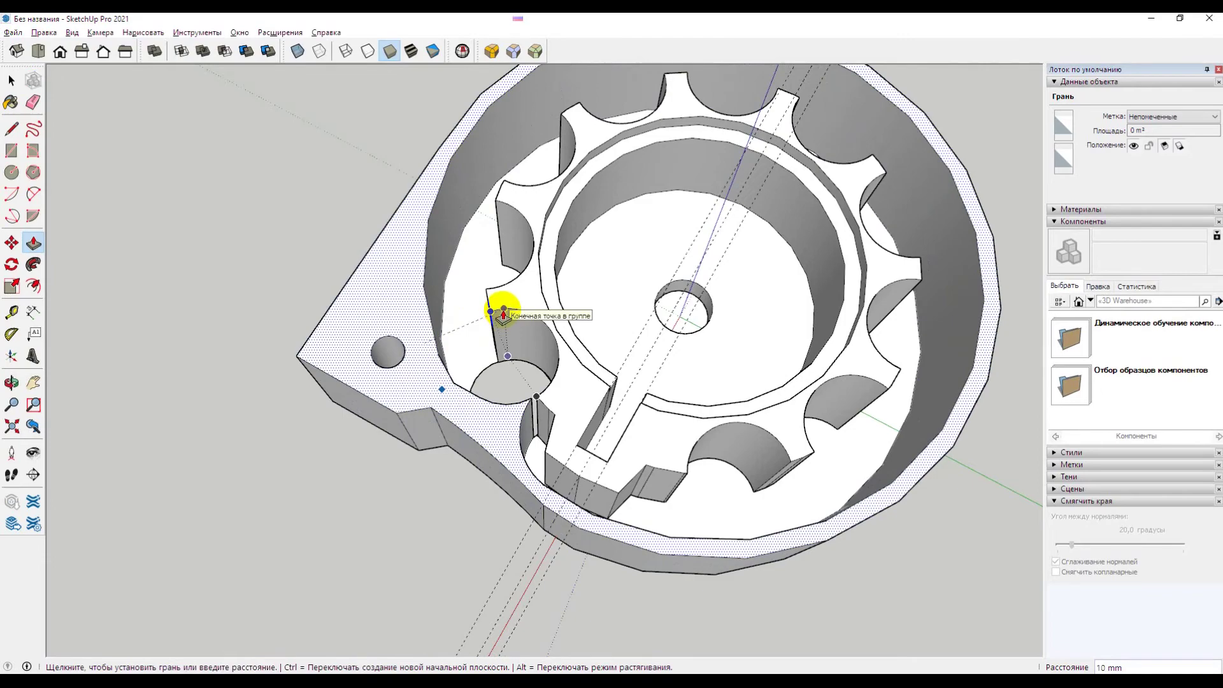
{"action": "key", "text": "o"}
{"action": "mouse_move", "coordinate": [630, 415]}
{"action": "left_mouse_down"}
{"action": "mouse_move", "coordinate": [427, 437]}
{"action": "mouse_move", "coordinate": [628, 409]}
{"action": "mouse_move", "coordinate": [465, 464]}
{"action": "mouse_move", "coordinate": [445, 377]}
{"action": "mouse_move", "coordinate": [554, 387]}
{"action": "left_mouse_up"}
{"action": "mouse_move", "coordinate": [552, 387]}
{"action": "middle_mouse_down"}
{"action": "mouse_move", "coordinate": [459, 336]}
{"action": "mouse_move", "coordinate": [491, 382]}
{"action": "mouse_move", "coordinate": [555, 362]}
{"action": "middle_mouse_up"}
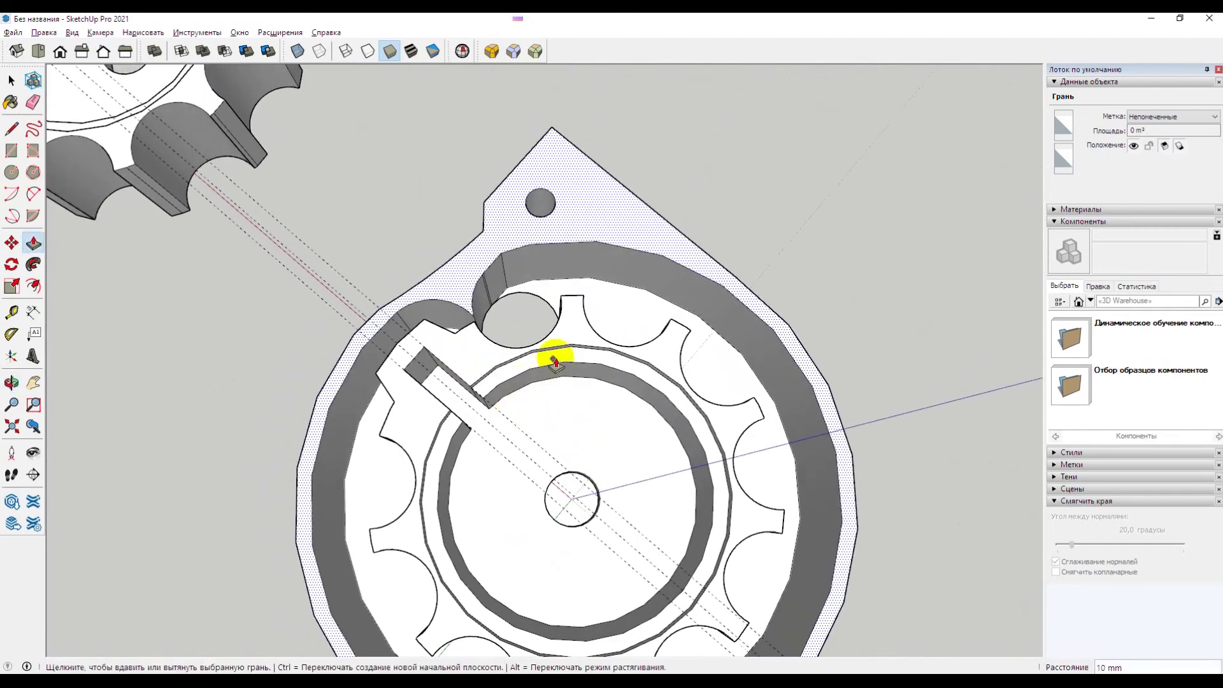
Step: Offset the inner floor face by 1 mm and select the gear group
{"action": "key", "text": "space"}
{"action": "left_click", "coordinate": [617, 307]}
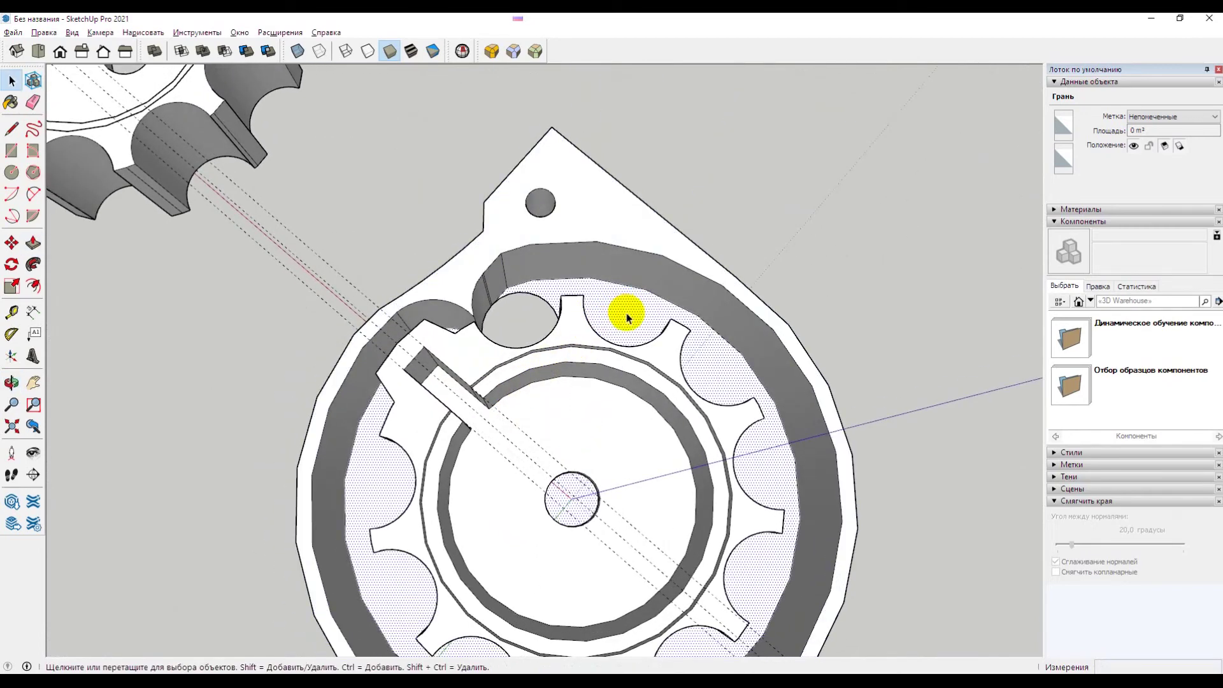
{"action": "key", "text": "p"}
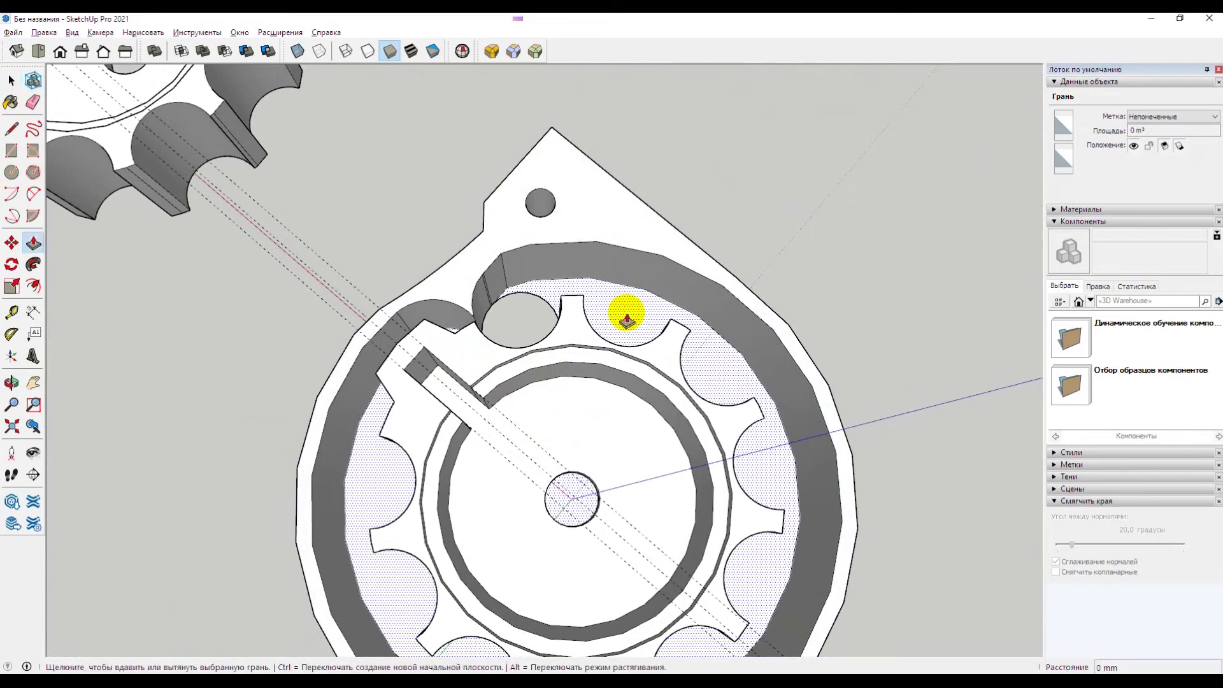
{"action": "left_click", "coordinate": [628, 315]}
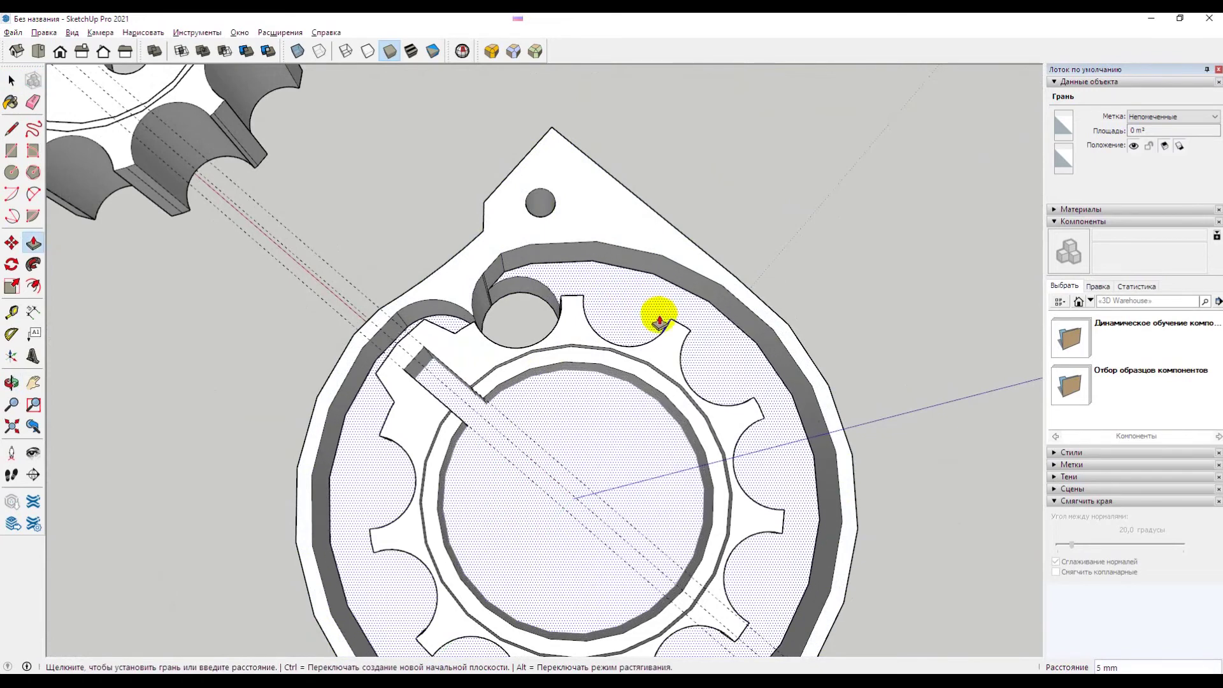
{"action": "type", "text": "1"}
{"action": "key", "text": "Return"}
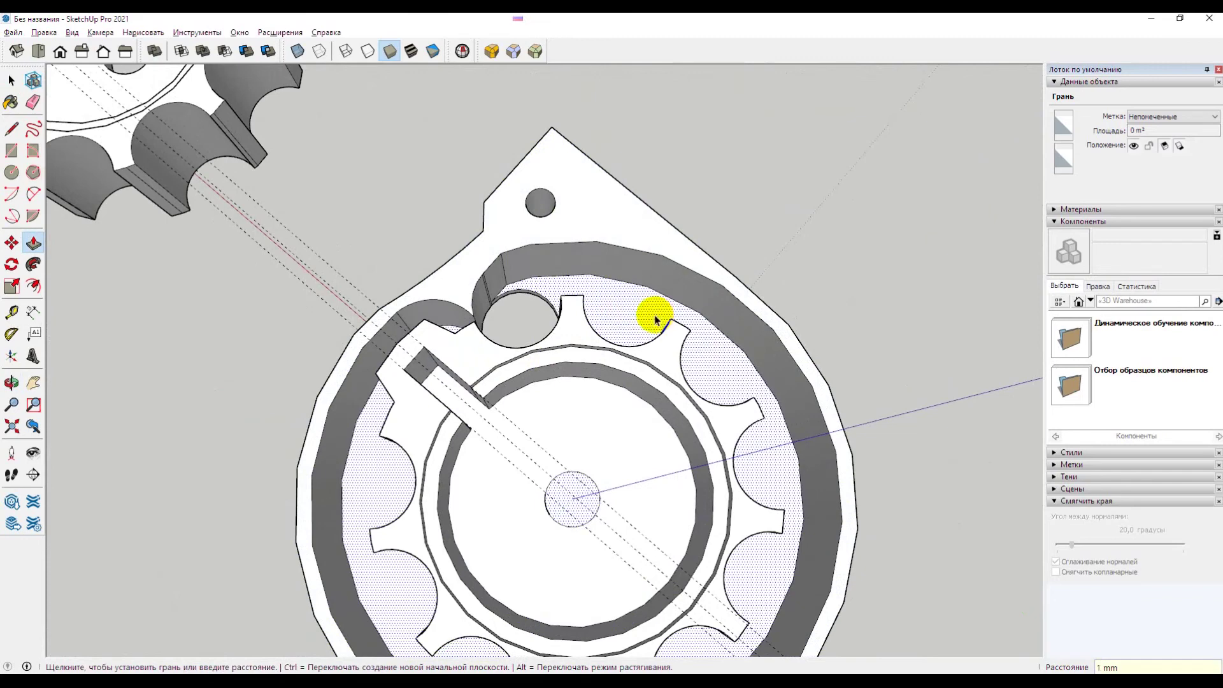
{"action": "key", "text": "space"}
{"action": "scroll", "coordinate": [654, 318], "scroll_direction": "down", "scroll_amount": 3}
{"action": "mouse_move", "coordinate": [617, 391]}
{"action": "middle_mouse_down"}
{"action": "mouse_move", "coordinate": [633, 428]}
{"action": "mouse_move", "coordinate": [645, 339]}
{"action": "mouse_move", "coordinate": [619, 364]}
{"action": "middle_mouse_up"}
{"action": "left_click", "coordinate": [623, 364]}
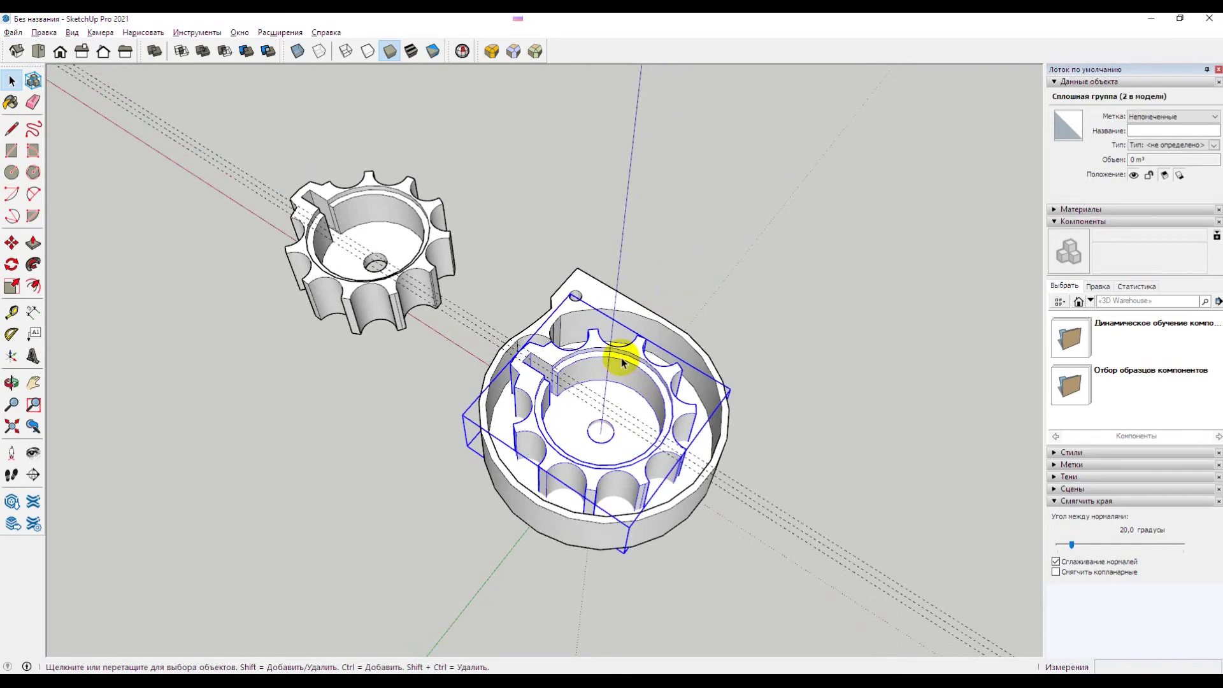
Step: Test-move the gear group, then cancel so it stays in place
{"action": "key", "text": "m"}
{"action": "left_click", "coordinate": [637, 360]}
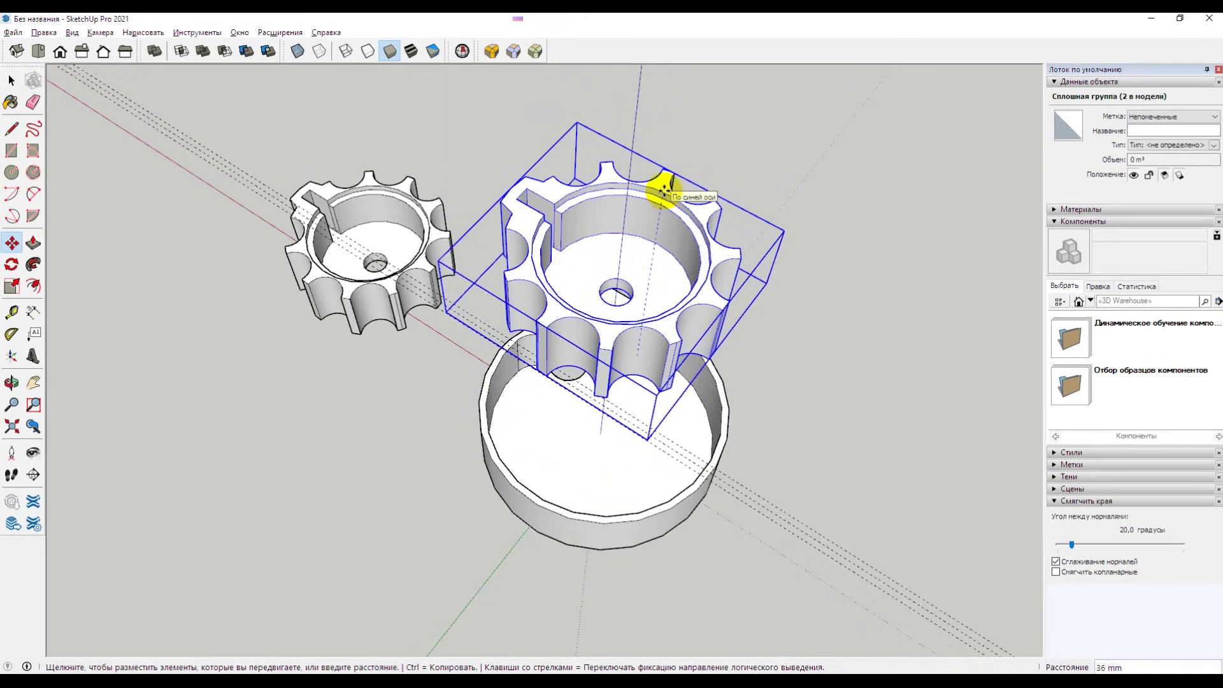
{"action": "key", "text": "Return"}
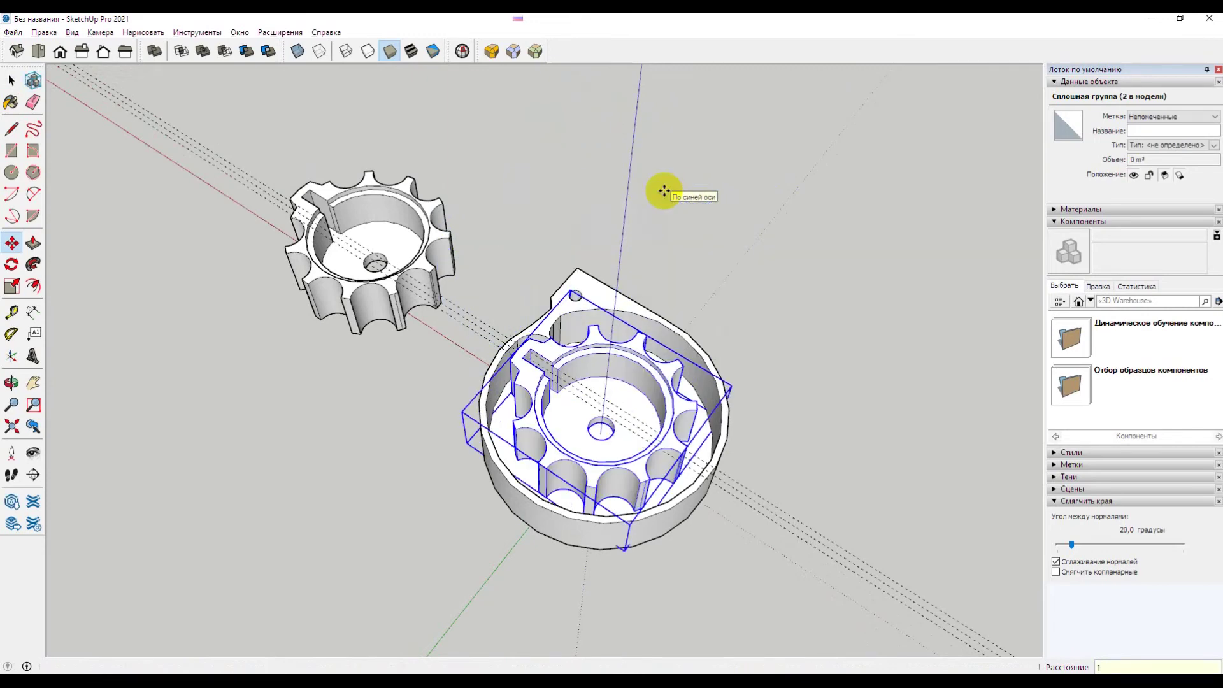
{"action": "key", "text": "space"}
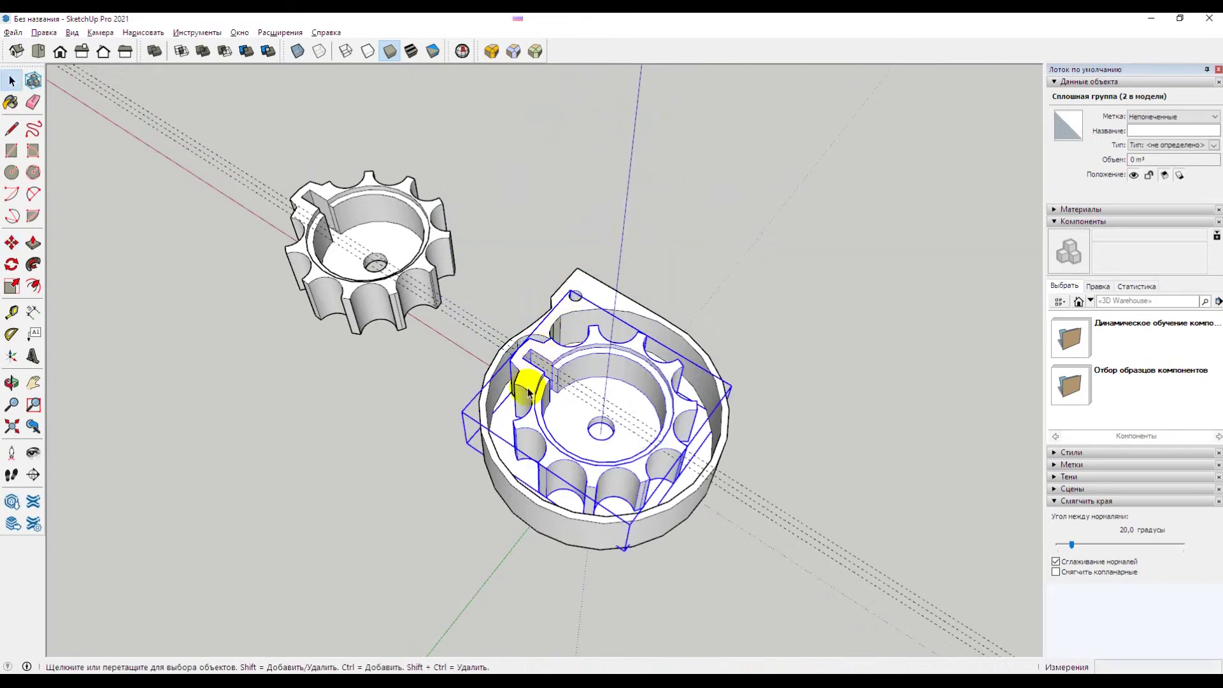
{"action": "middle_click_drag", "start_coordinate": [529, 391], "coordinate": [623, 376]}
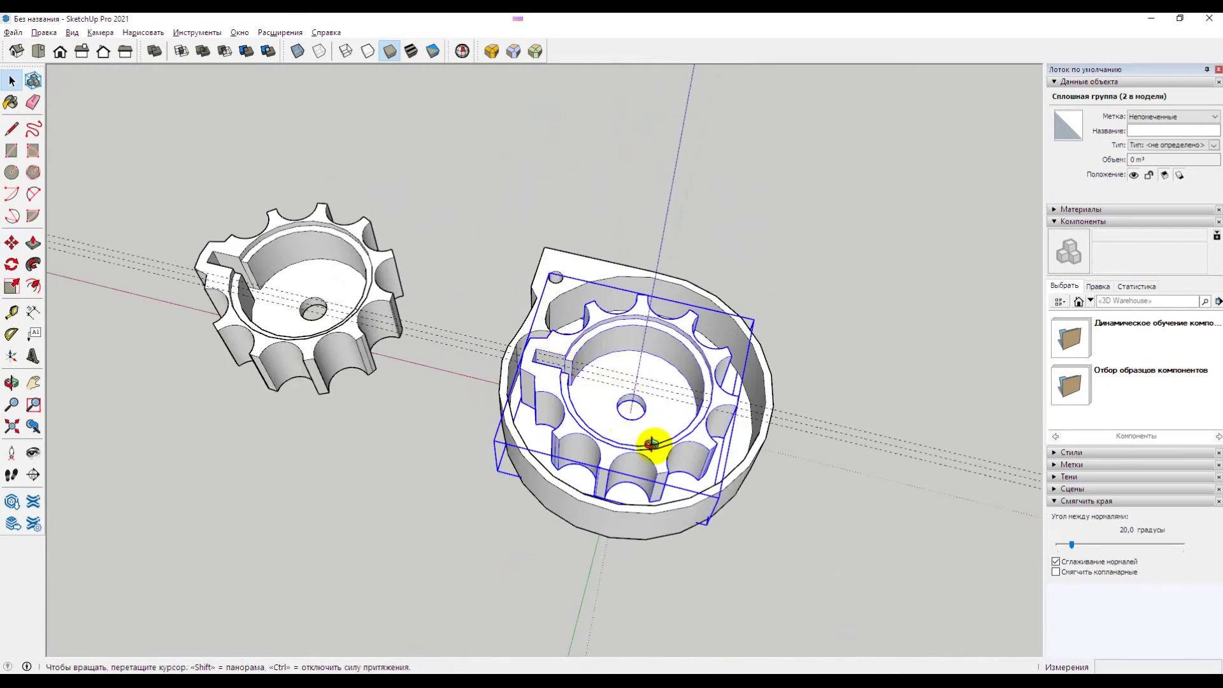
{"action": "middle_click_drag", "start_coordinate": [634, 433], "coordinate": [535, 359]}
{"action": "scroll", "coordinate": [536, 302], "scroll_direction": "up", "scroll_amount": 3}
Step: Inside the gear group, pull a face up 1 mm
{"action": "double_click", "coordinate": [537, 304]}
{"action": "key", "text": "p"}
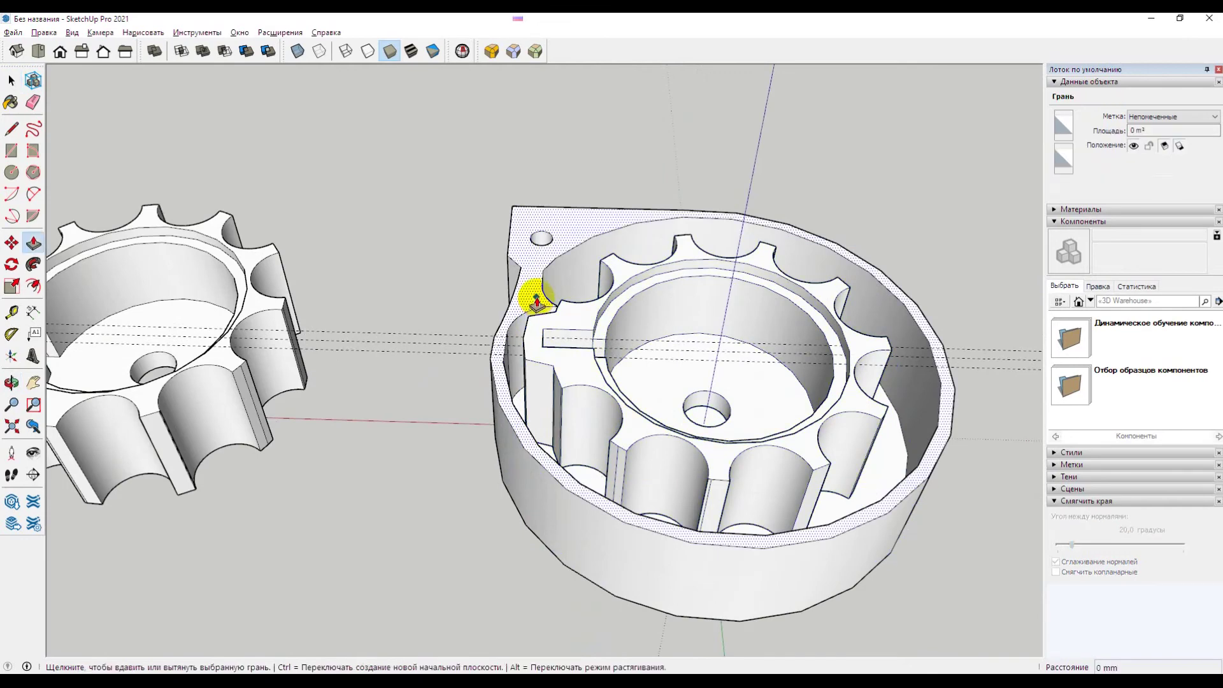
{"action": "left_click", "coordinate": [537, 292]}
{"action": "type", "text": "1"}
{"action": "key", "text": "Return"}
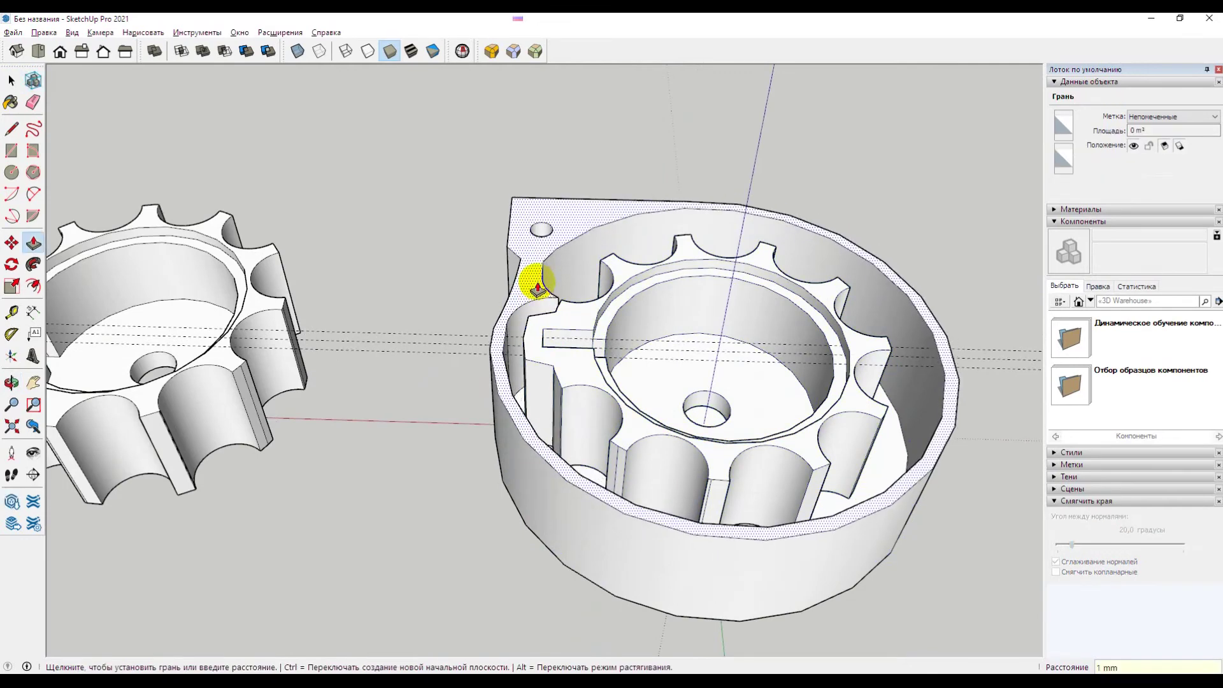
{"action": "key", "text": "space"}
{"action": "key", "text": "Escape"}
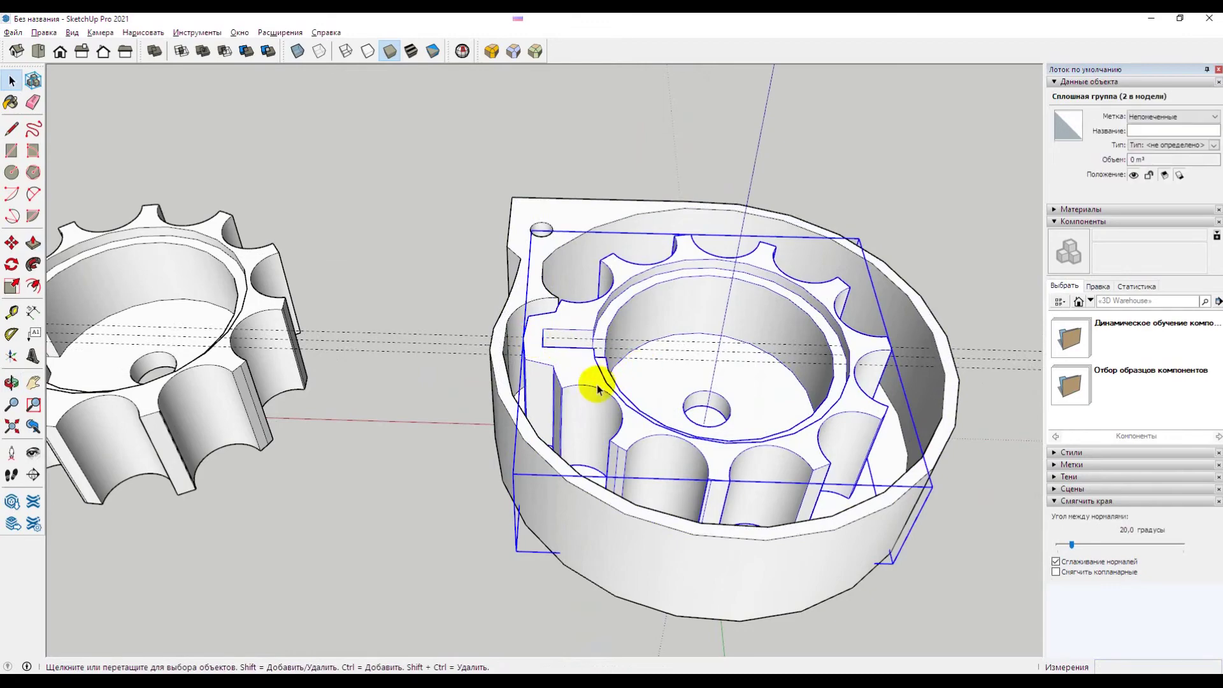
Step: Move the gear group out beside the housing and view the reference photo
{"action": "key", "text": "m"}
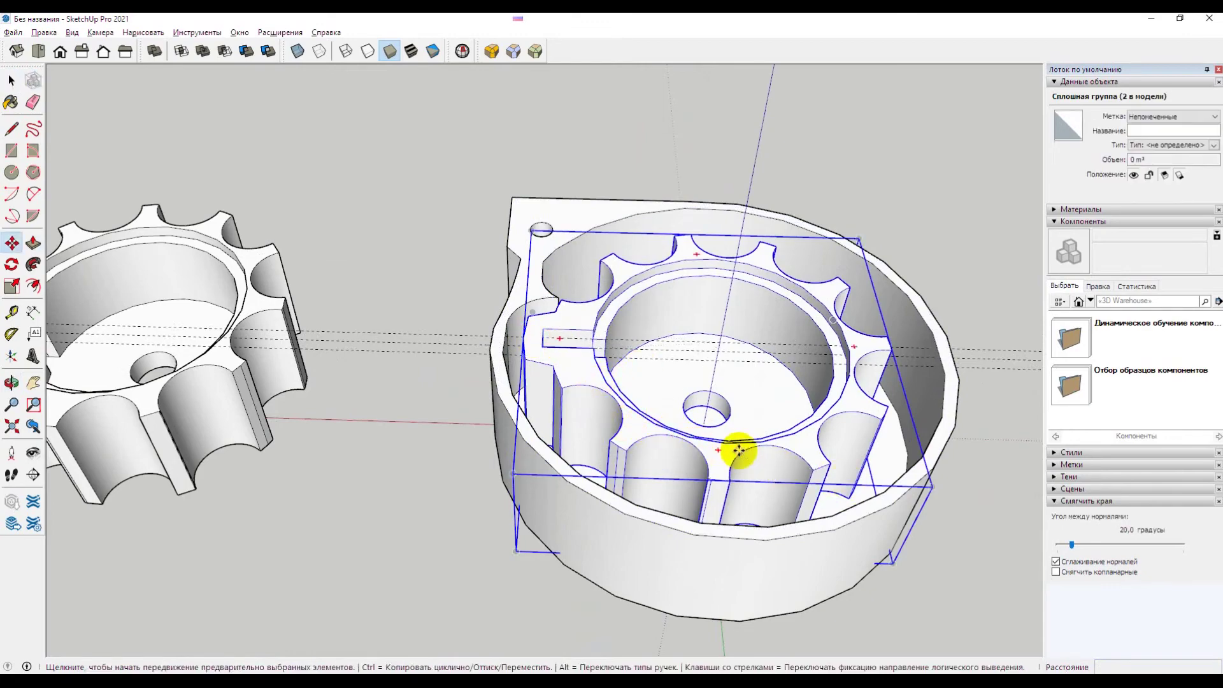
{"action": "left_click", "coordinate": [737, 448]}
{"action": "scroll", "coordinate": [342, 561], "scroll_direction": "down", "scroll_amount": 2}
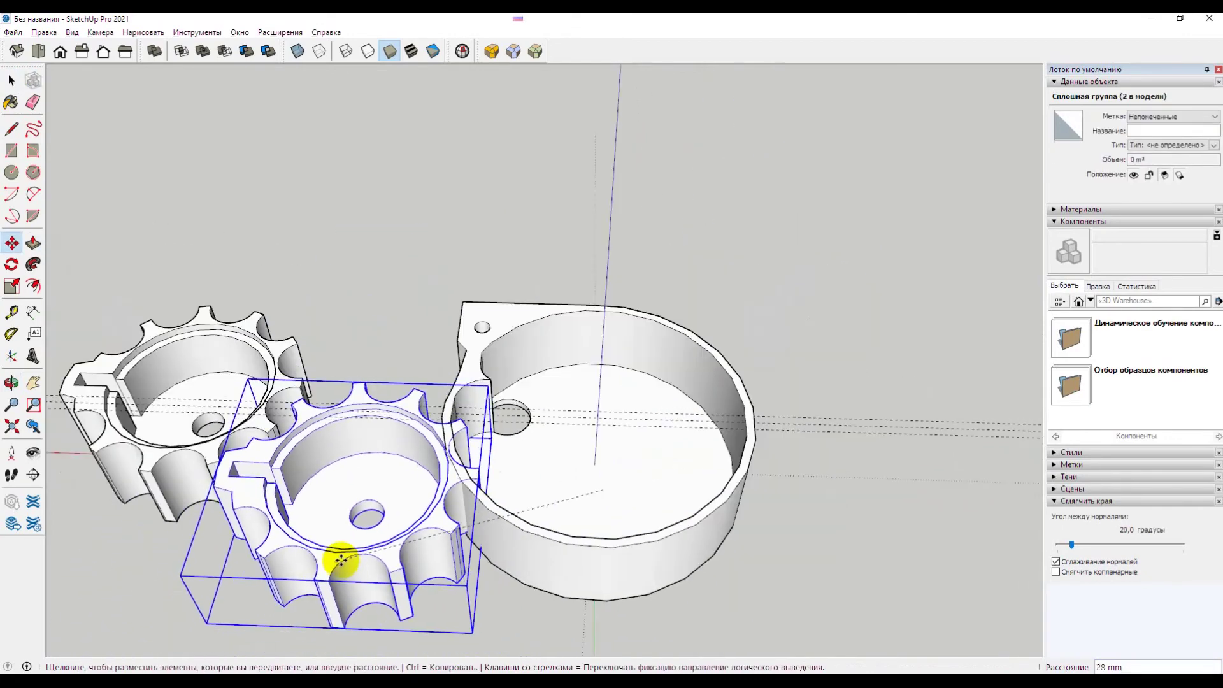
{"action": "scroll", "coordinate": [367, 542], "scroll_direction": "down", "scroll_amount": 2}
{"action": "left_click", "coordinate": [730, 378]}
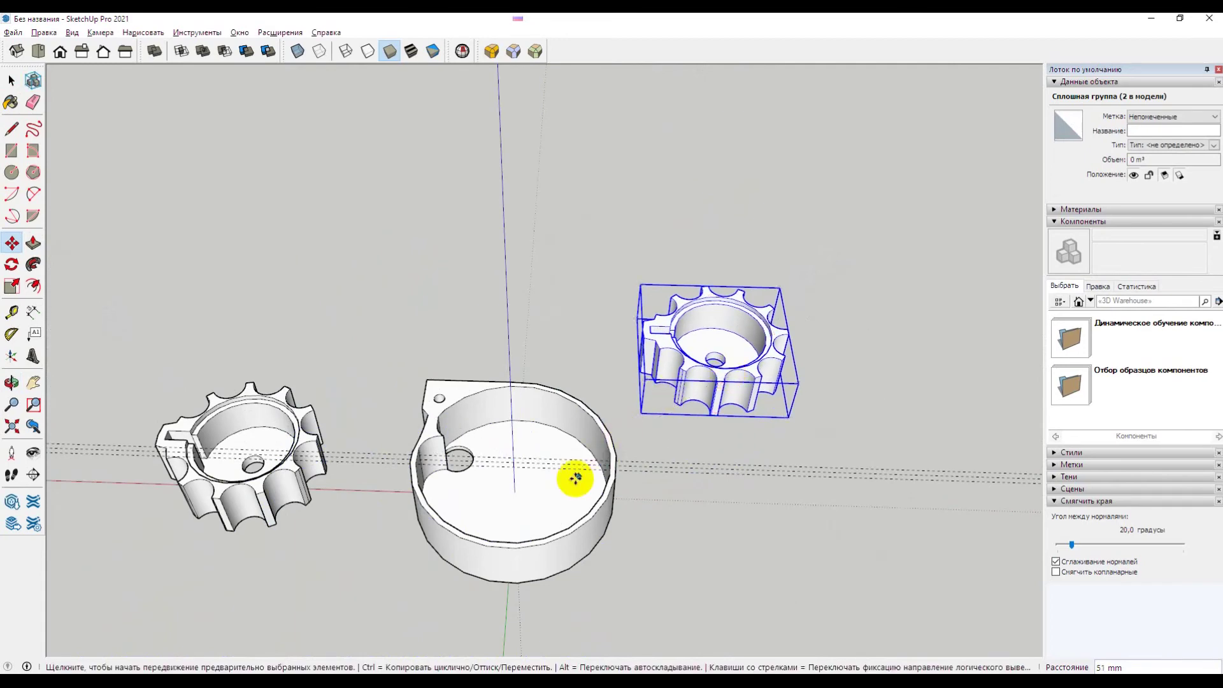
{"action": "scroll", "coordinate": [475, 488], "scroll_direction": "up", "scroll_amount": 3}
{"action": "key", "text": "space"}
{"action": "scroll", "coordinate": [542, 489], "scroll_direction": "up", "scroll_amount": 2}
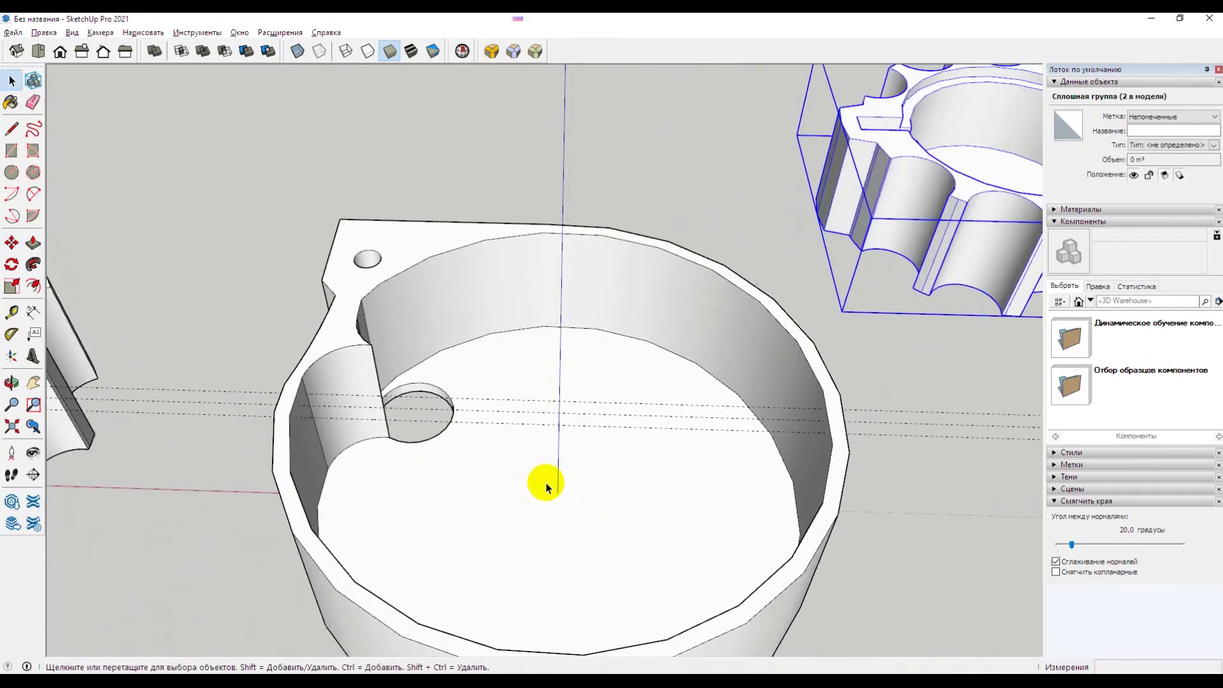
{"action": "scroll", "coordinate": [554, 509], "scroll_direction": "up", "scroll_amount": 2}
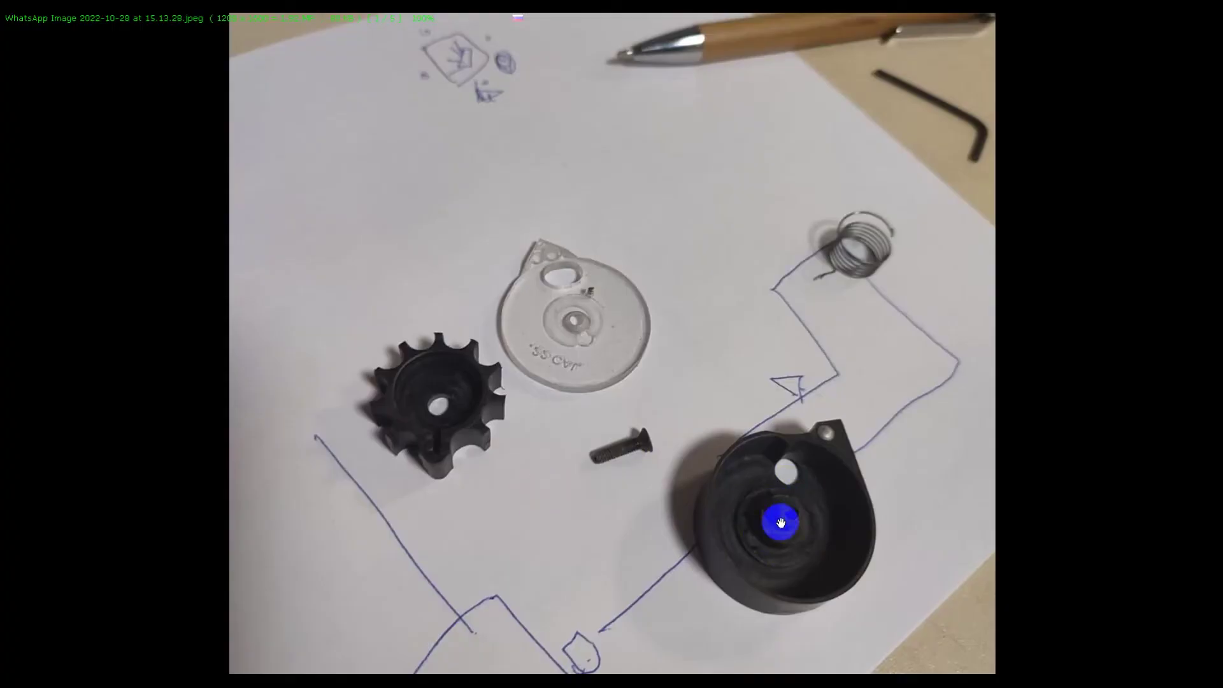
{"action": "key", "text": "Escape"}
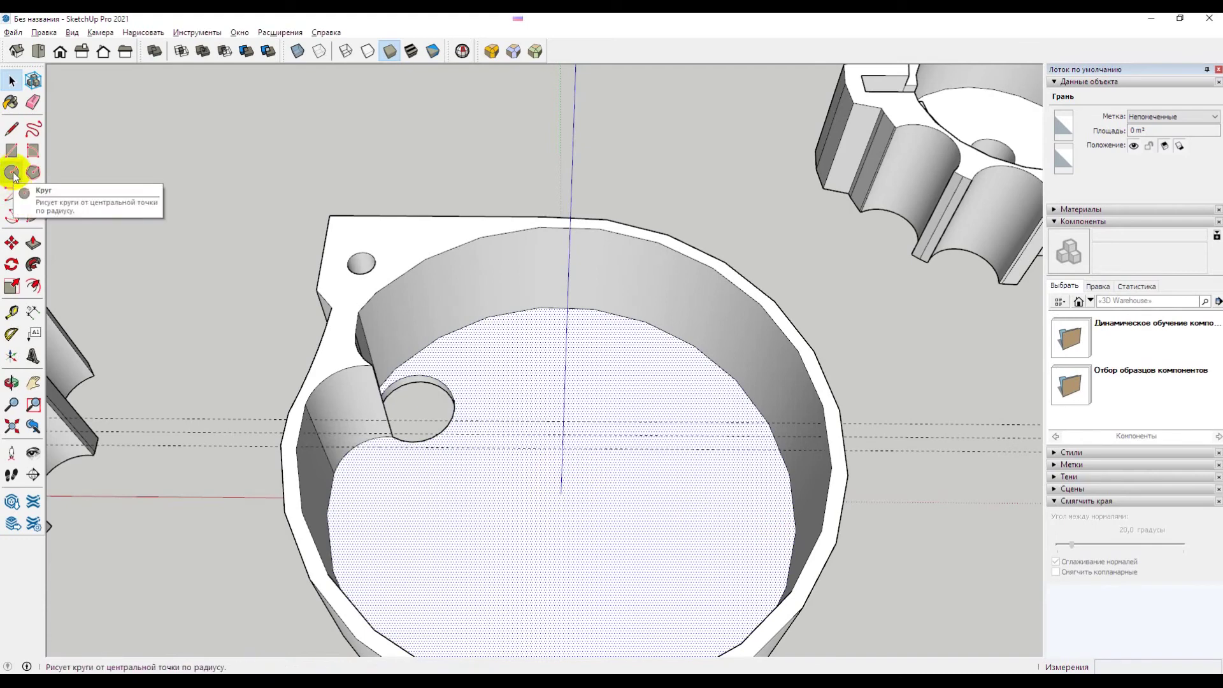
Step: Start a circle on the housing's underside, orbiting to bring its centre into view
{"action": "left_click", "coordinate": [13, 173]}
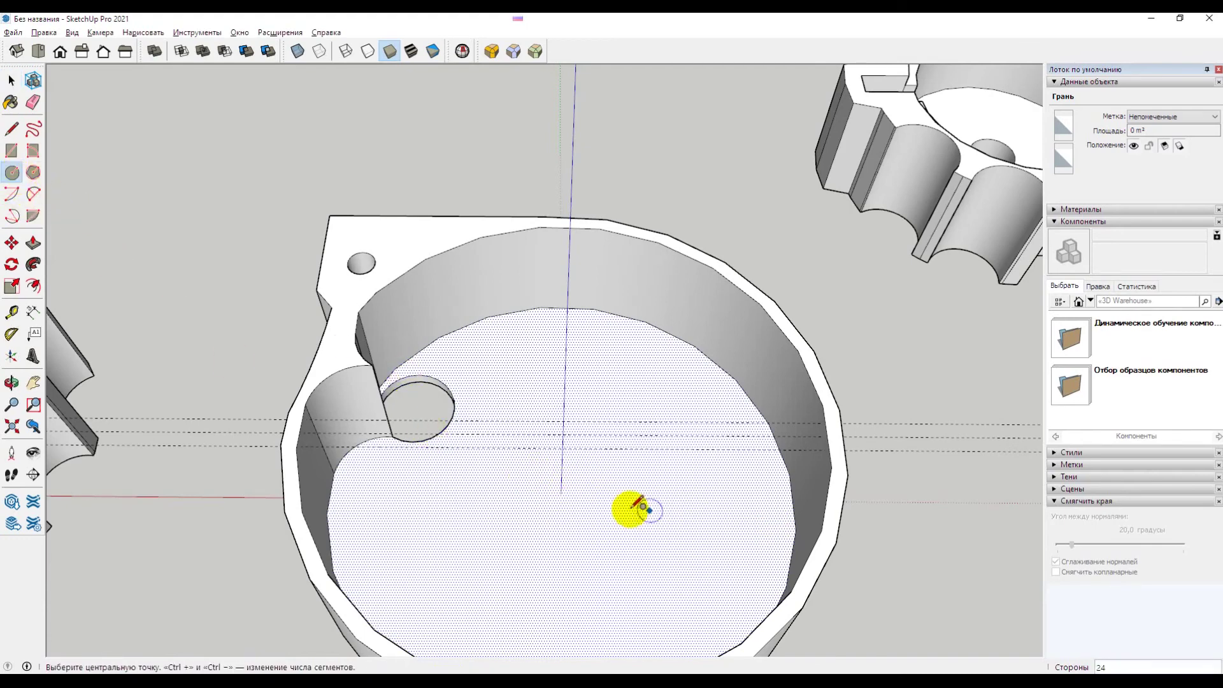
{"action": "mouse_move", "coordinate": [592, 568]}
{"action": "middle_mouse_down"}
{"action": "mouse_move", "coordinate": [614, 445]}
{"action": "mouse_move", "coordinate": [611, 568]}
{"action": "mouse_move", "coordinate": [581, 276]}
{"action": "mouse_move", "coordinate": [573, 402]}
{"action": "mouse_move", "coordinate": [573, 342]}
{"action": "mouse_move", "coordinate": [582, 390]}
{"action": "middle_mouse_up"}
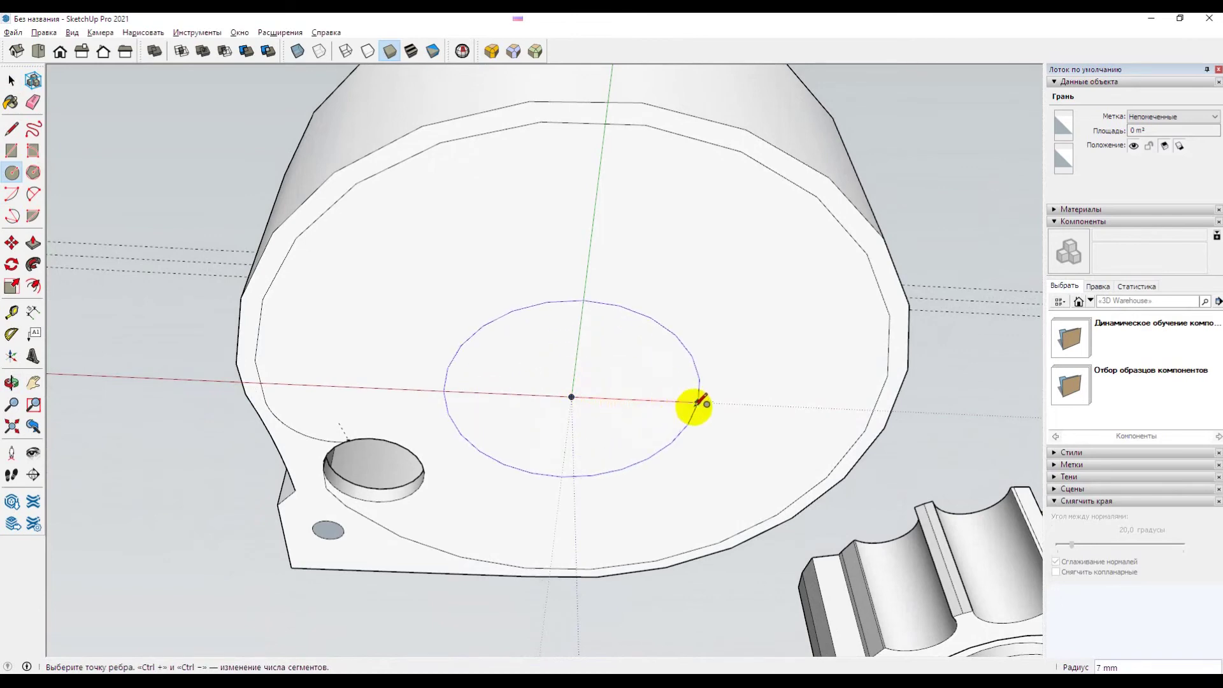
Step: Finish the central circle and push it up into an 8 mm boss
{"action": "left_click", "coordinate": [697, 402]}
{"action": "key", "text": "space"}
{"action": "left_click", "coordinate": [611, 361]}
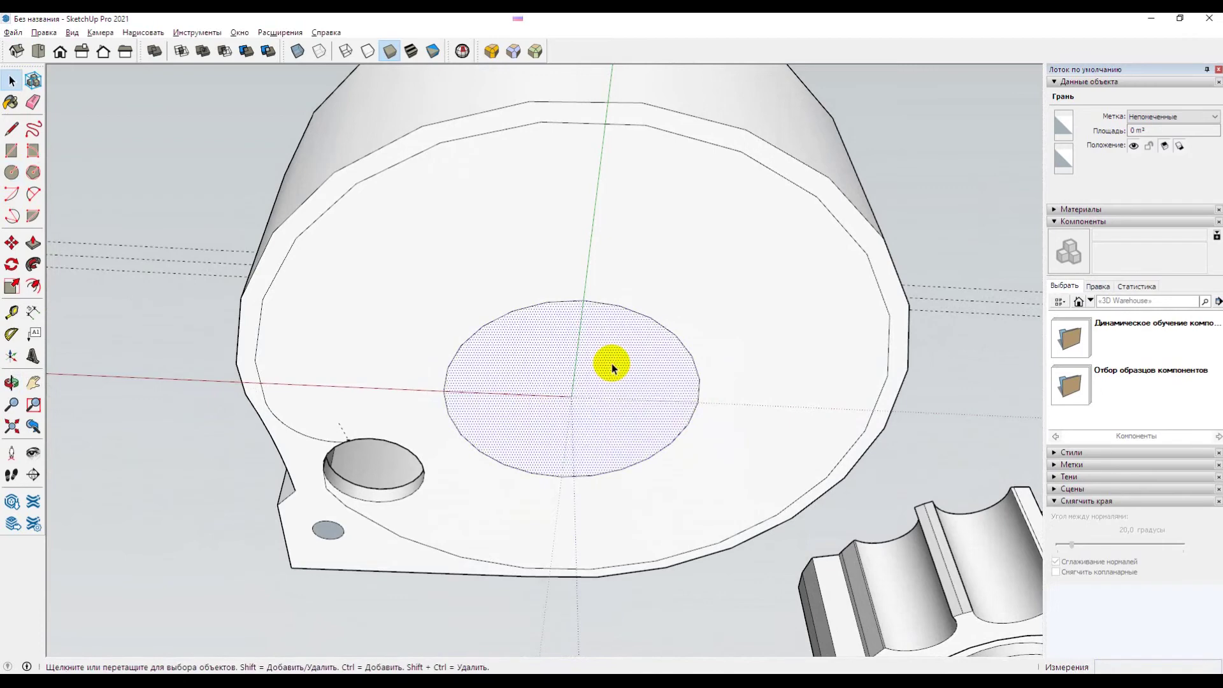
{"action": "key", "text": "p"}
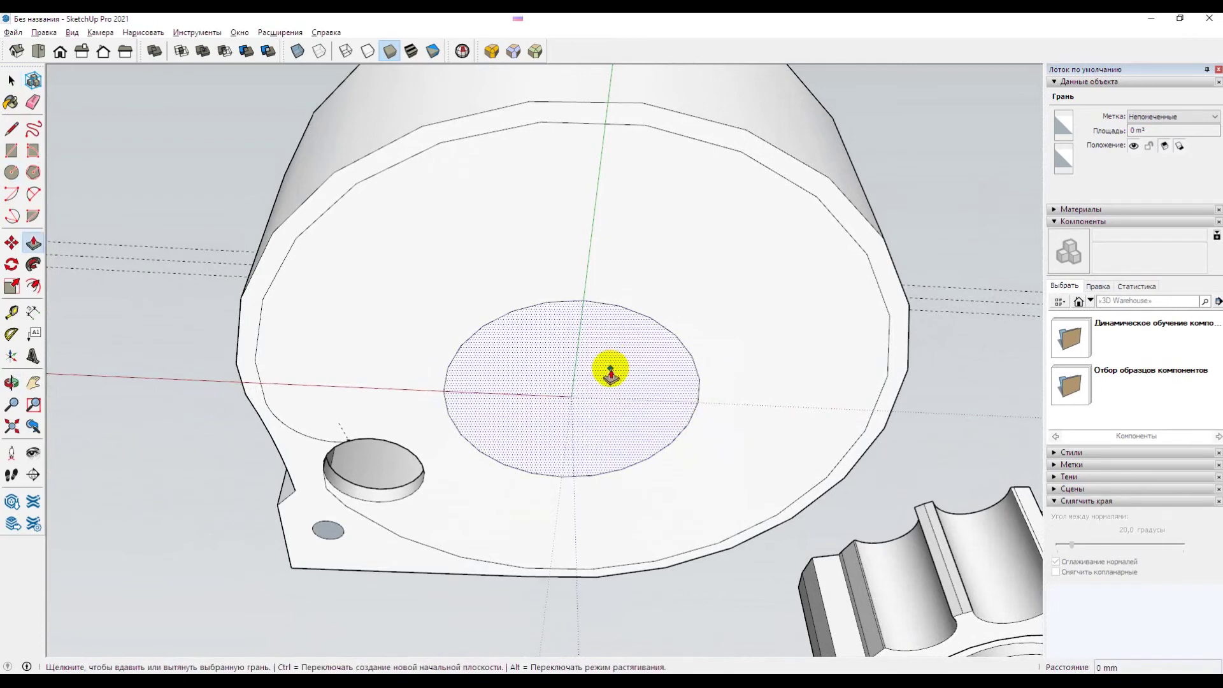
{"action": "left_click", "coordinate": [610, 368]}
{"action": "mouse_move", "coordinate": [617, 262]}
{"action": "middle_mouse_down"}
{"action": "mouse_move", "coordinate": [573, 390]}
{"action": "mouse_move", "coordinate": [578, 456]}
{"action": "mouse_move", "coordinate": [539, 384]}
{"action": "middle_mouse_up"}
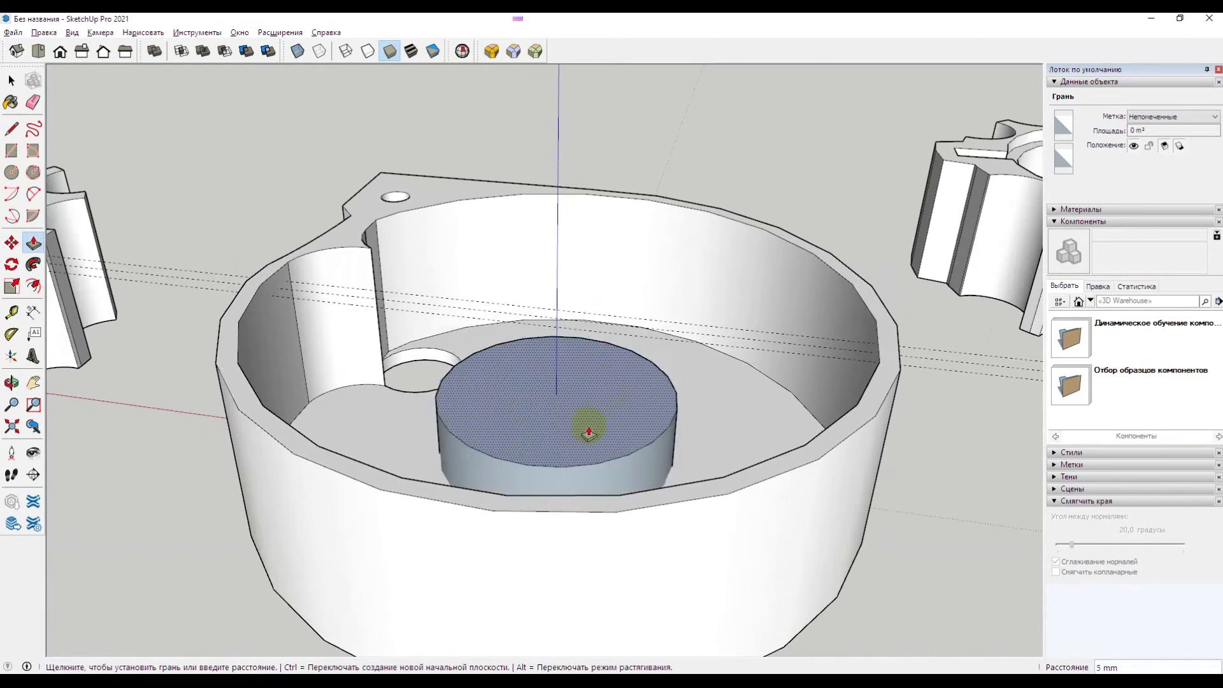
{"action": "left_click", "coordinate": [587, 380]}
{"action": "key", "text": "space"}
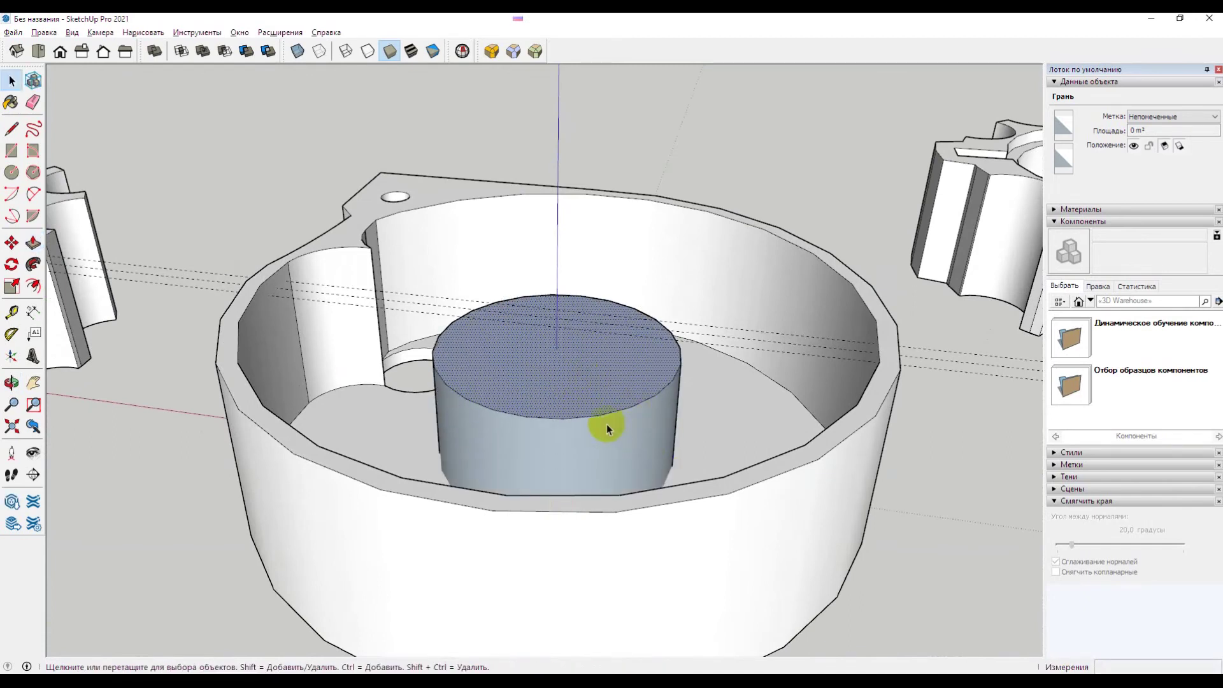
Step: Reverse the faces of the boss's side and top
{"action": "middle_click_drag", "start_coordinate": [605, 415], "coordinate": [622, 485]}
{"action": "mouse_move", "coordinate": [546, 574]}
{"action": "middle_mouse_down"}
{"action": "mouse_move", "coordinate": [584, 210]}
{"action": "mouse_move", "coordinate": [635, 149]}
{"action": "mouse_move", "coordinate": [556, 500]}
{"action": "middle_mouse_up"}
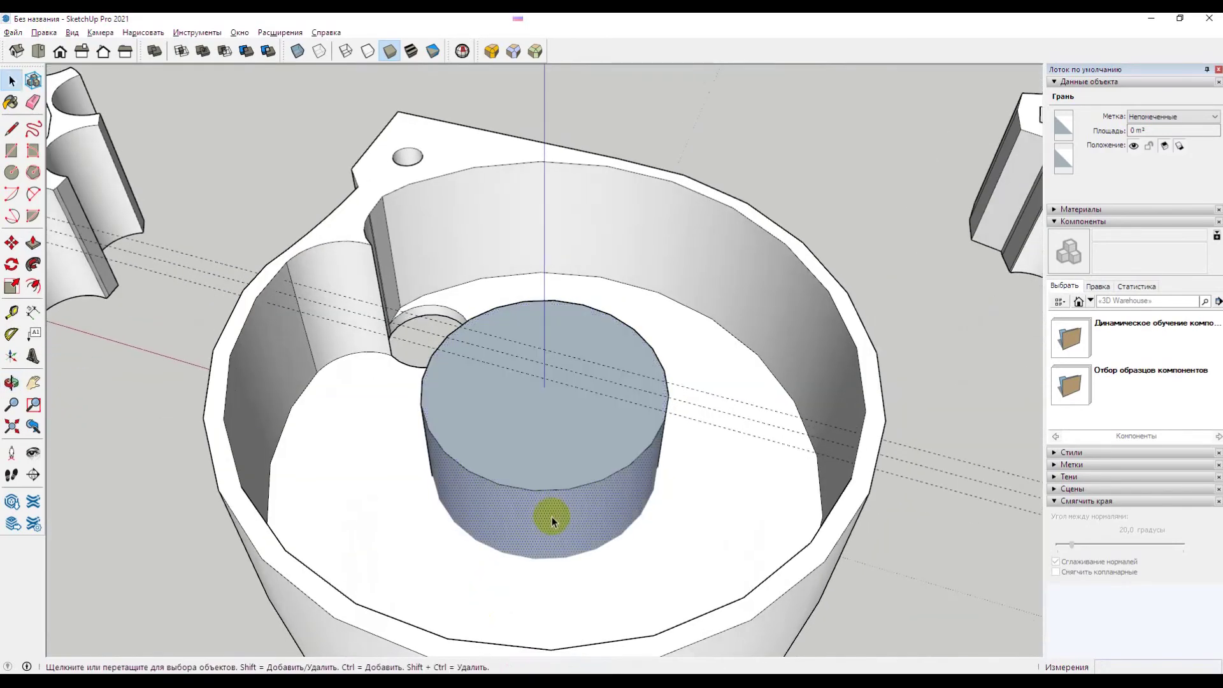
{"action": "right_click", "coordinate": [557, 509]}
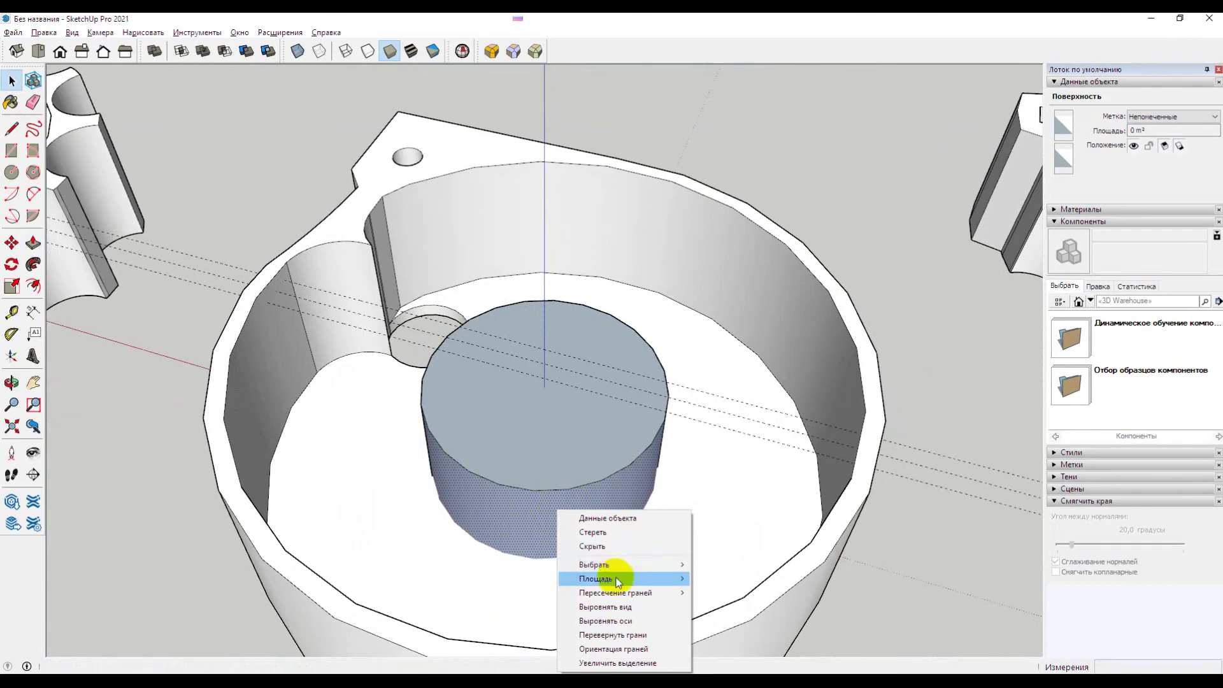
{"action": "left_click", "coordinate": [636, 636]}
{"action": "middle_click_drag", "start_coordinate": [518, 473], "coordinate": [558, 422]}
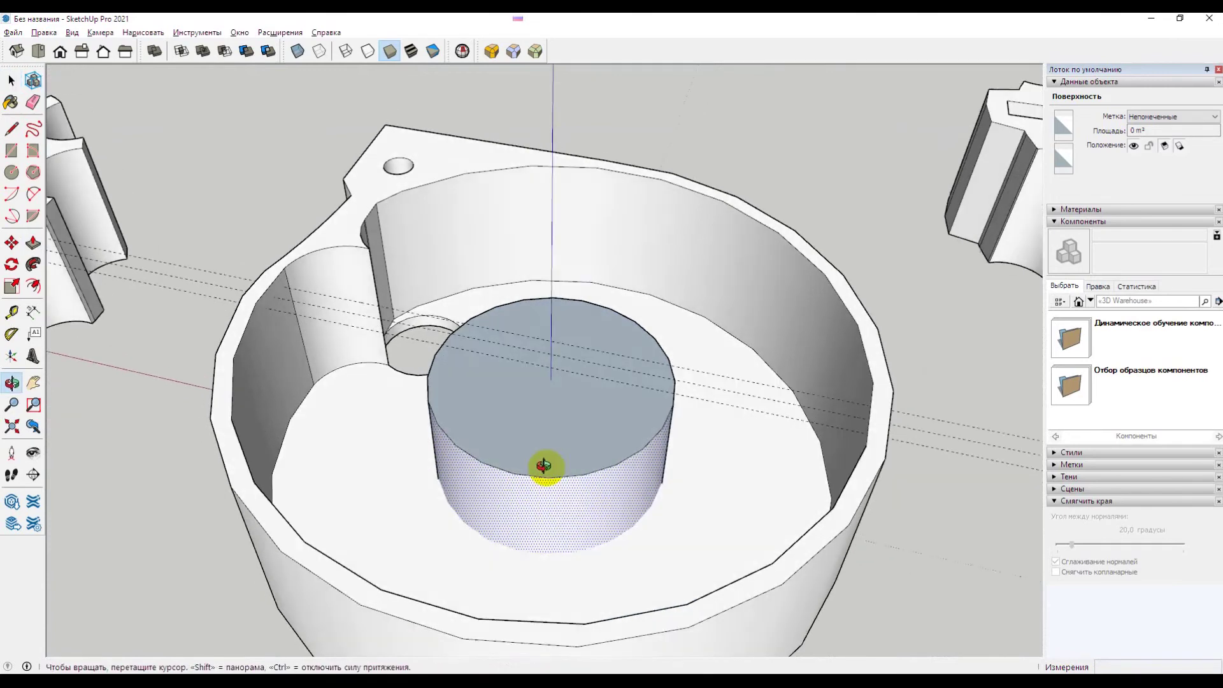
{"action": "left_click", "coordinate": [558, 422]}
{"action": "right_click", "coordinate": [558, 421]}
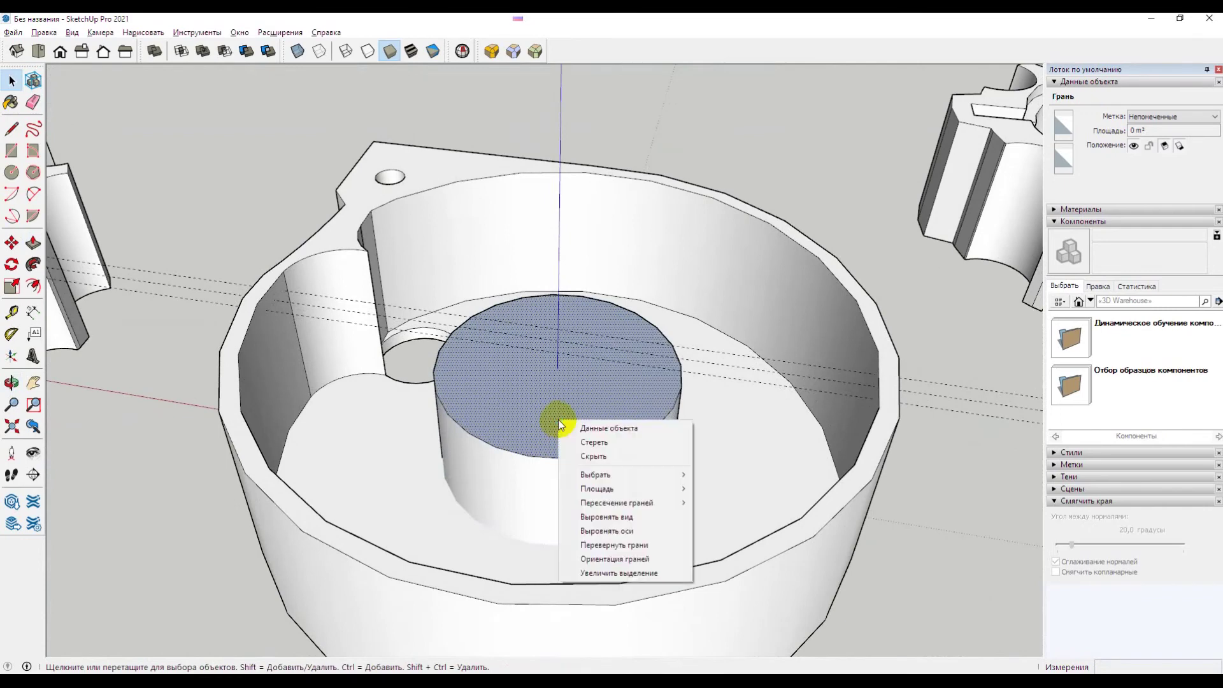
{"action": "left_click", "coordinate": [632, 545]}
{"action": "mouse_move", "coordinate": [529, 490]}
{"action": "middle_mouse_down"}
{"action": "mouse_move", "coordinate": [505, 410]}
{"action": "mouse_move", "coordinate": [655, 120]}
{"action": "mouse_move", "coordinate": [595, 150]}
{"action": "mouse_move", "coordinate": [536, 412]}
{"action": "mouse_move", "coordinate": [532, 273]}
{"action": "mouse_move", "coordinate": [559, 300]}
{"action": "mouse_move", "coordinate": [562, 385]}
{"action": "mouse_move", "coordinate": [564, 263]}
{"action": "middle_mouse_up"}
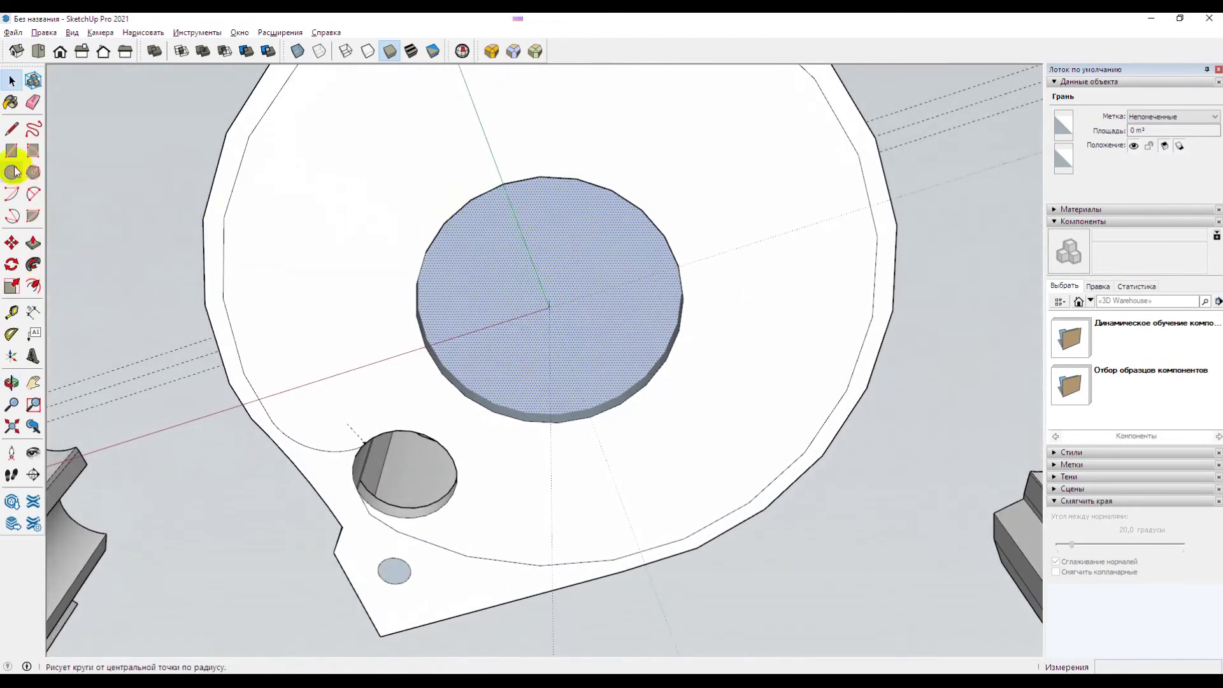
Step: Draw a line across the disc through its centre
{"action": "left_click", "coordinate": [11, 128]}
{"action": "left_click", "coordinate": [426, 252]}
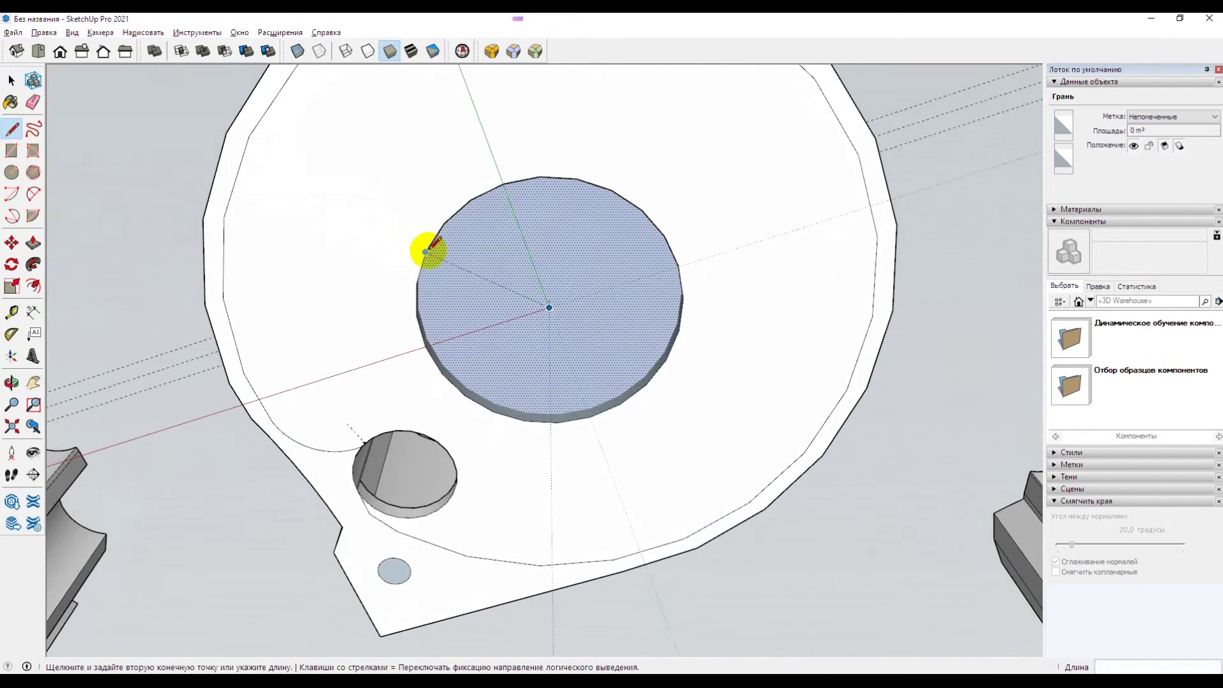
{"action": "left_click", "coordinate": [678, 330]}
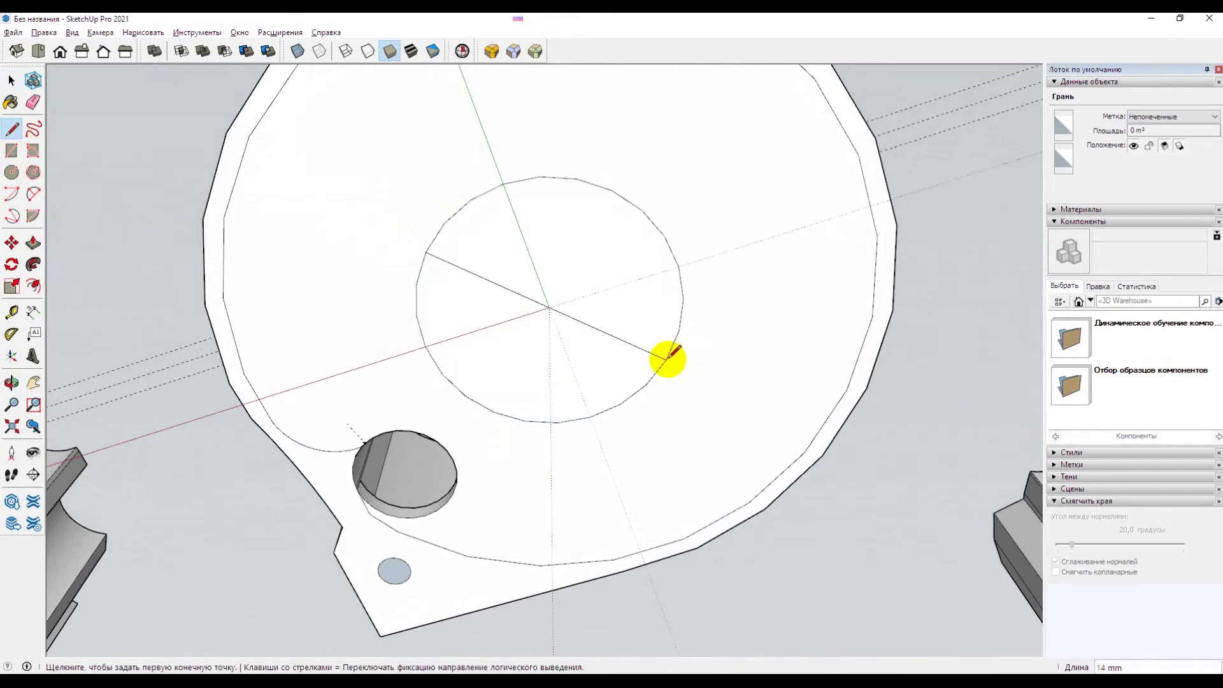
{"action": "mouse_move", "coordinate": [559, 278]}
{"action": "middle_mouse_down"}
{"action": "mouse_move", "coordinate": [608, 238]}
{"action": "mouse_move", "coordinate": [581, 342]}
{"action": "mouse_move", "coordinate": [552, 333]}
{"action": "middle_mouse_up"}
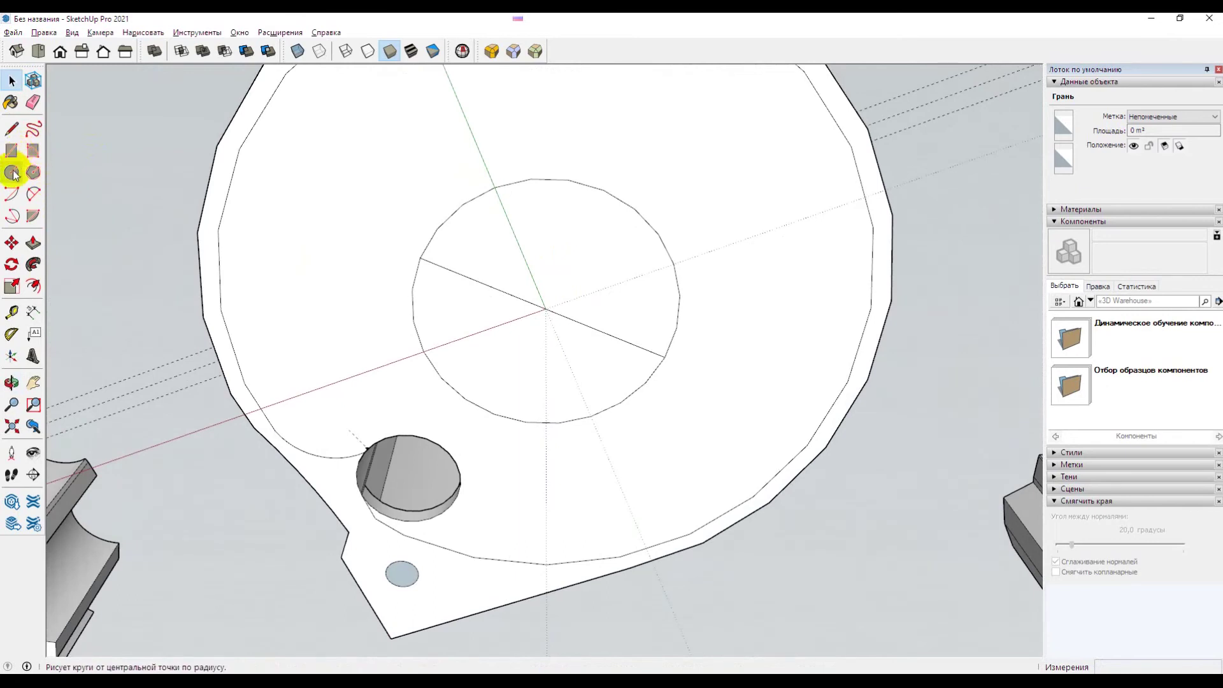
Step: Draw a small circle centred on the disc centre
{"action": "left_click", "coordinate": [12, 172]}
{"action": "left_click", "coordinate": [545, 309]}
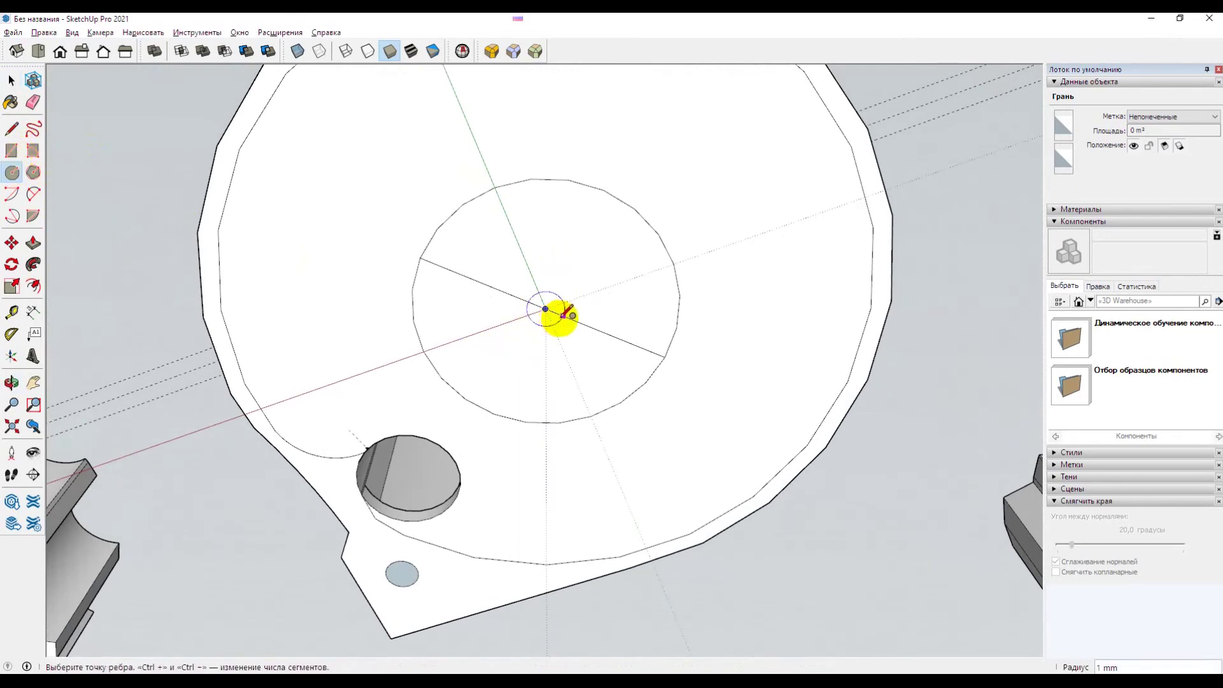
{"action": "left_click", "coordinate": [561, 317]}
{"action": "key", "text": "space"}
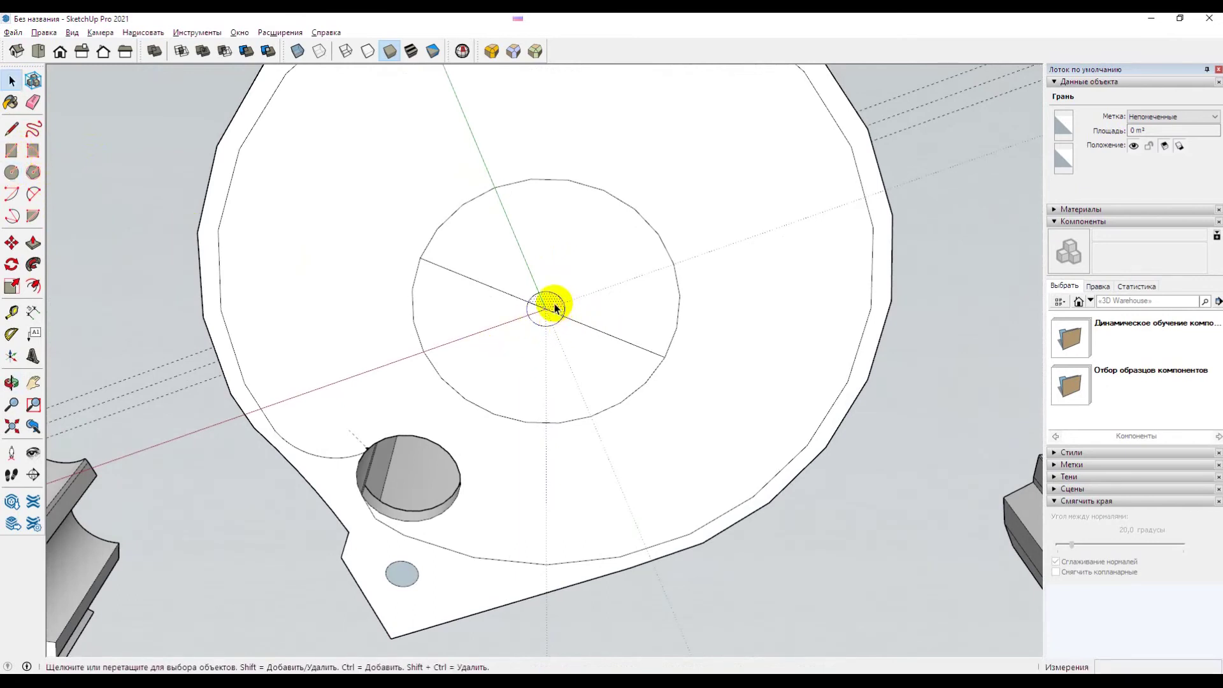
Step: Push the small circle through the post to bore an axial hole
{"action": "left_click", "coordinate": [552, 306]}
{"action": "key", "text": "p"}
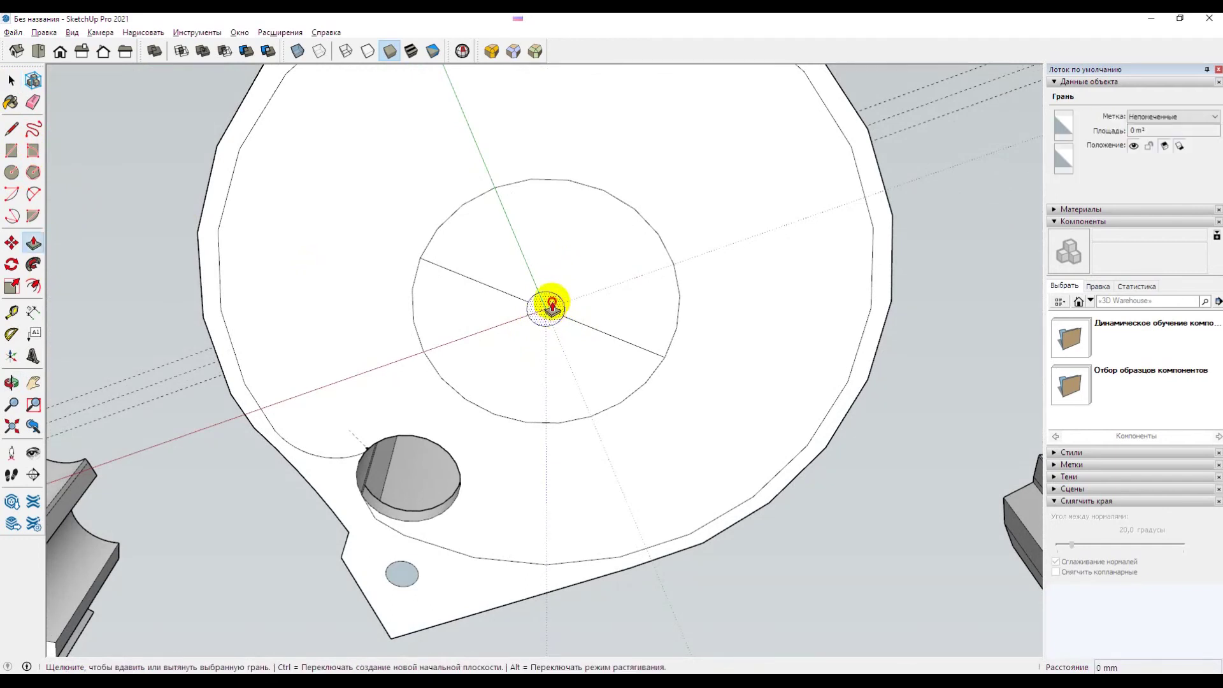
{"action": "left_click", "coordinate": [552, 306]}
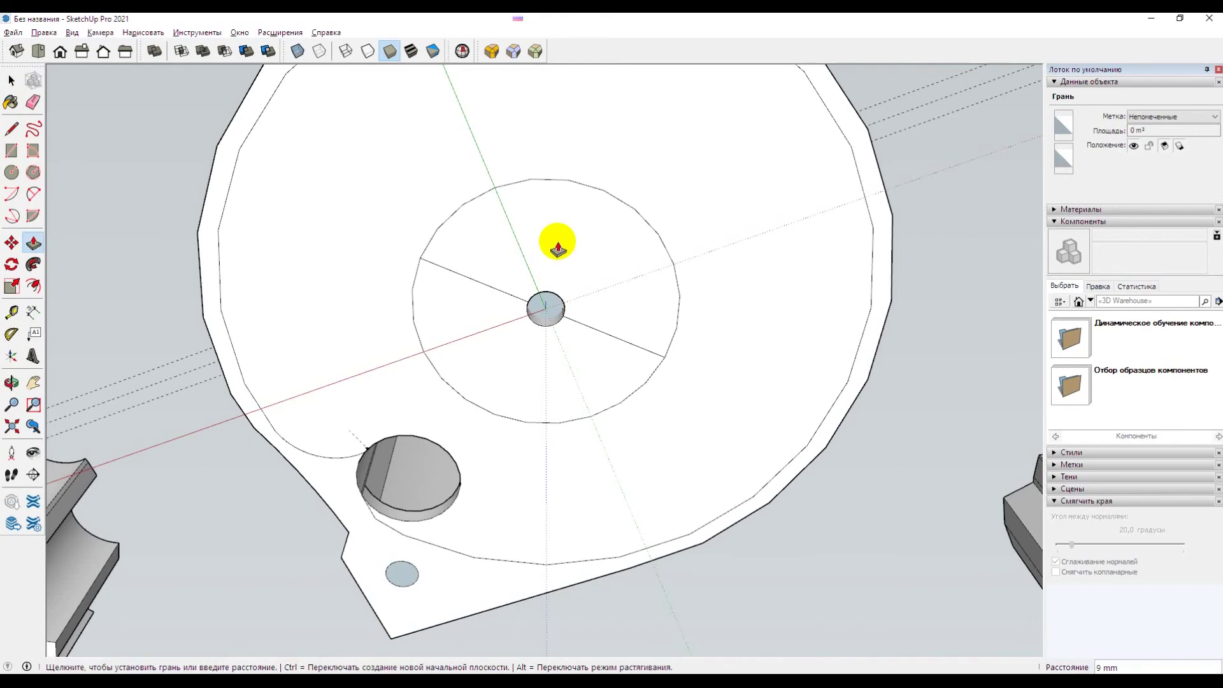
{"action": "middle_click_drag", "start_coordinate": [557, 248], "coordinate": [491, 512]}
{"action": "mouse_move", "coordinate": [535, 218]}
{"action": "middle_mouse_down"}
{"action": "mouse_move", "coordinate": [504, 415]}
{"action": "mouse_move", "coordinate": [502, 374]}
{"action": "middle_mouse_up"}
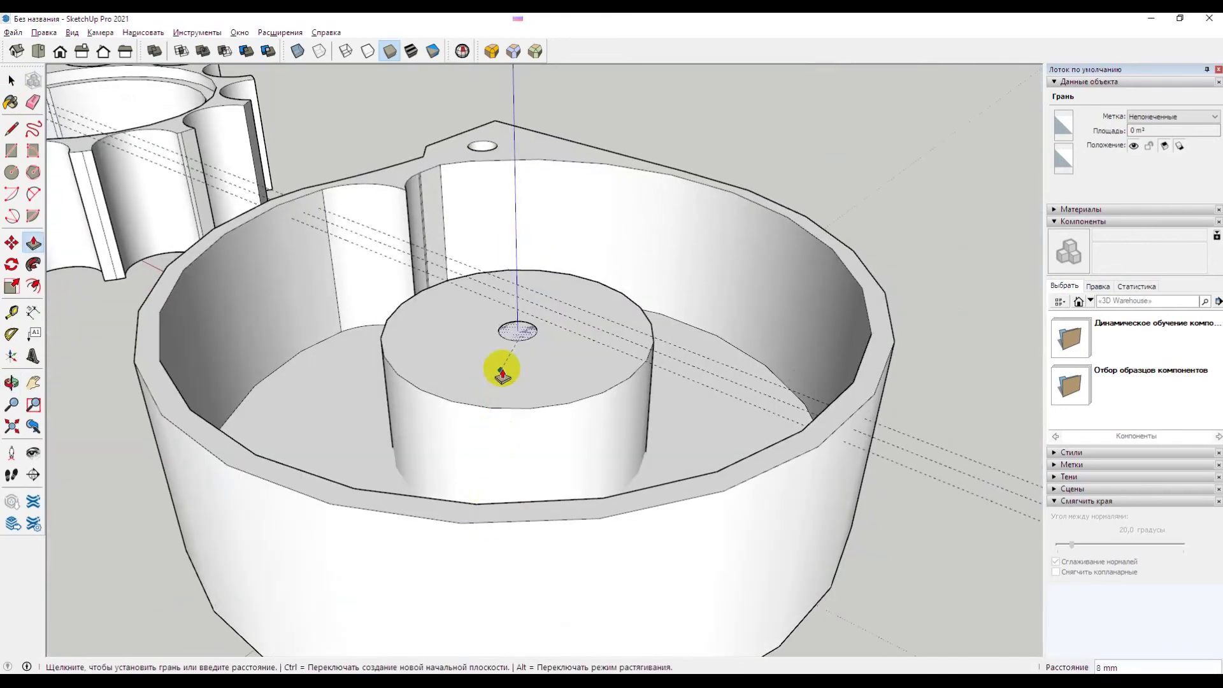
{"action": "left_click", "coordinate": [531, 339]}
{"action": "key", "text": "space"}
{"action": "mouse_move", "coordinate": [531, 341]}
{"action": "middle_mouse_down"}
{"action": "mouse_move", "coordinate": [560, 286]}
{"action": "mouse_move", "coordinate": [567, 562]}
{"action": "mouse_move", "coordinate": [581, 606]}
{"action": "mouse_move", "coordinate": [593, 375]}
{"action": "mouse_move", "coordinate": [508, 589]}
{"action": "mouse_move", "coordinate": [573, 218]}
{"action": "mouse_move", "coordinate": [554, 363]}
{"action": "mouse_move", "coordinate": [568, 212]}
{"action": "mouse_move", "coordinate": [568, 656]}
{"action": "middle_mouse_up"}
{"action": "mouse_move", "coordinate": [579, 281]}
{"action": "middle_mouse_down"}
{"action": "mouse_move", "coordinate": [595, 644]}
{"action": "mouse_move", "coordinate": [723, 564]}
{"action": "mouse_move", "coordinate": [639, 563]}
{"action": "mouse_move", "coordinate": [578, 488]}
{"action": "middle_mouse_up"}
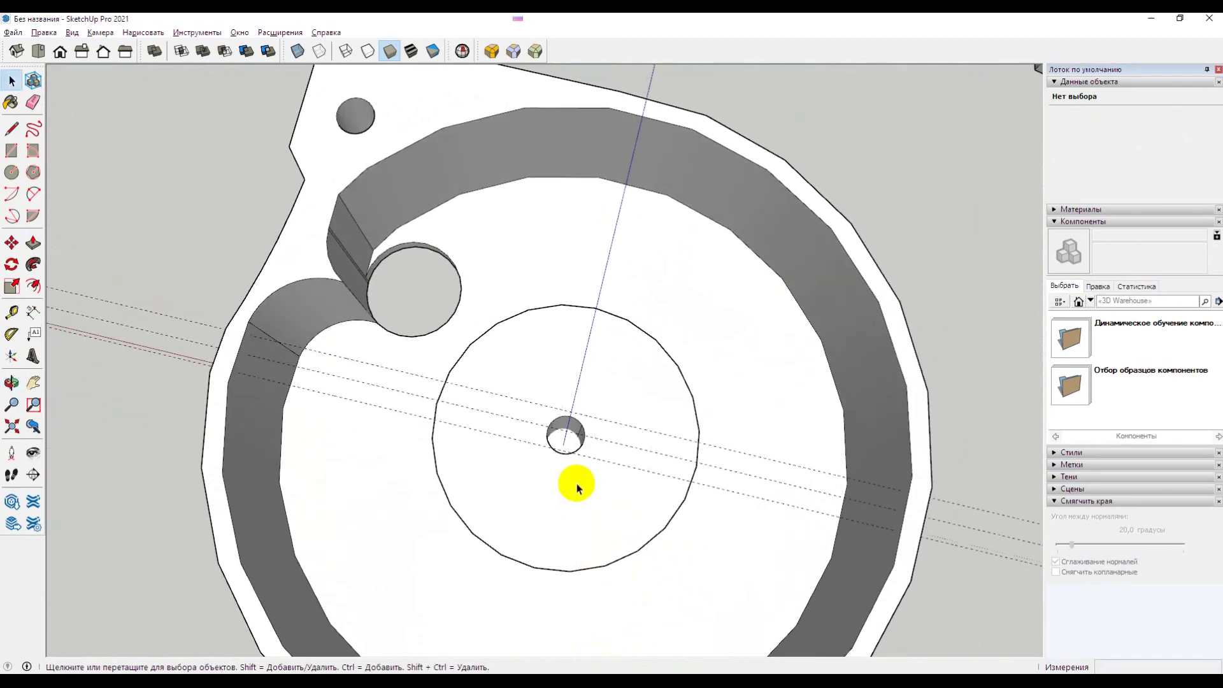
{"action": "left_click", "coordinate": [569, 445]}
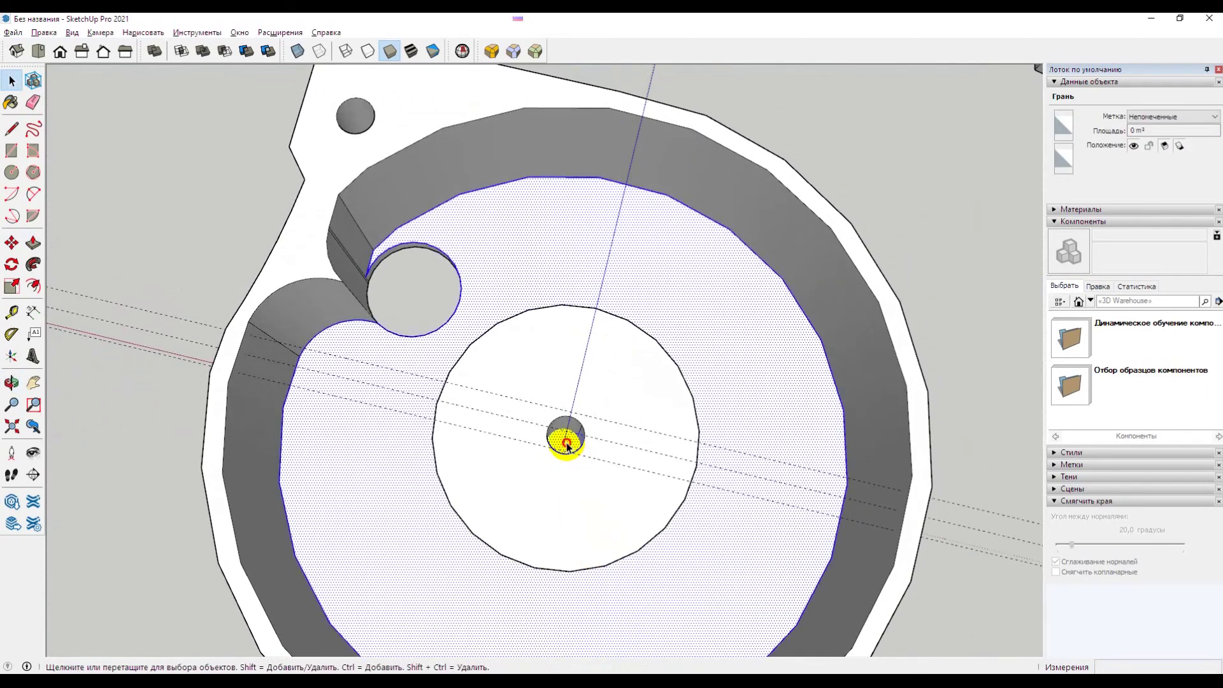
{"action": "double_click", "coordinate": [566, 444]}
{"action": "mouse_move", "coordinate": [595, 429]}
{"action": "middle_mouse_down"}
{"action": "mouse_move", "coordinate": [578, 459]}
{"action": "mouse_move", "coordinate": [559, 423]}
{"action": "mouse_move", "coordinate": [587, 446]}
{"action": "middle_mouse_up"}
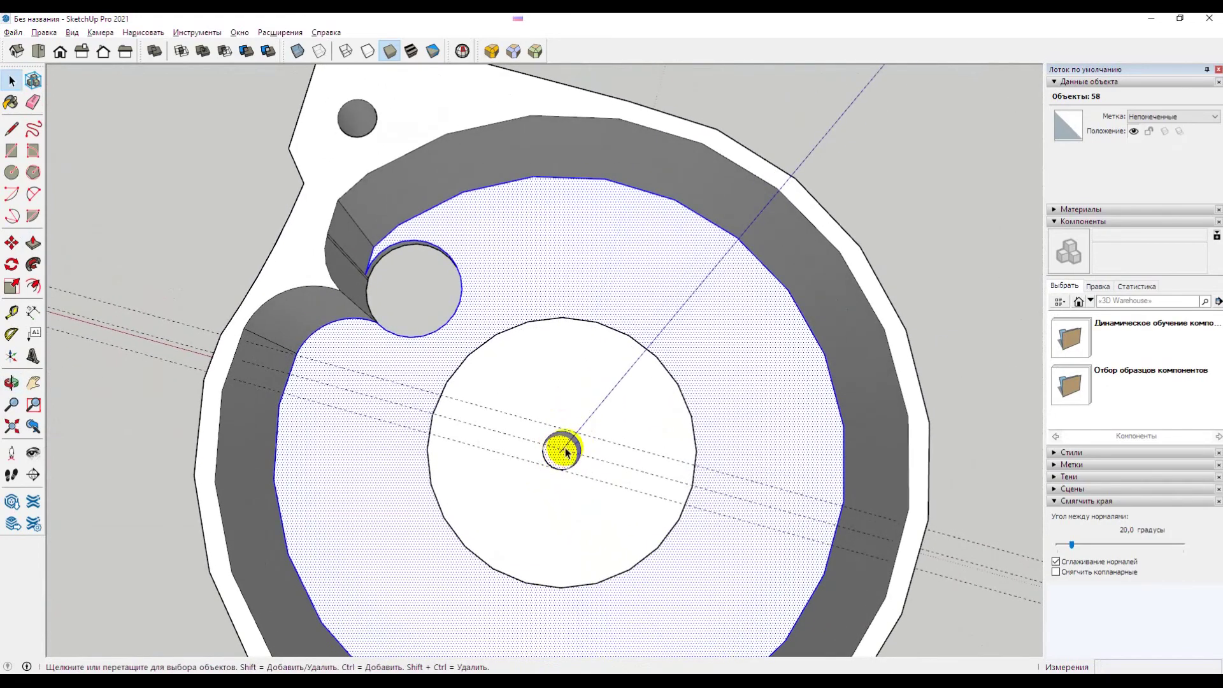
{"action": "mouse_move", "coordinate": [565, 541]}
{"action": "middle_mouse_down"}
{"action": "mouse_move", "coordinate": [554, 499]}
{"action": "mouse_move", "coordinate": [565, 497]}
{"action": "mouse_move", "coordinate": [526, 597]}
{"action": "mouse_move", "coordinate": [574, 333]}
{"action": "mouse_move", "coordinate": [522, 535]}
{"action": "mouse_move", "coordinate": [564, 325]}
{"action": "mouse_move", "coordinate": [594, 363]}
{"action": "mouse_move", "coordinate": [579, 355]}
{"action": "mouse_move", "coordinate": [595, 346]}
{"action": "mouse_move", "coordinate": [646, 426]}
{"action": "mouse_move", "coordinate": [635, 300]}
{"action": "mouse_move", "coordinate": [644, 316]}
{"action": "mouse_move", "coordinate": [596, 358]}
{"action": "mouse_move", "coordinate": [581, 265]}
{"action": "mouse_move", "coordinate": [568, 343]}
{"action": "middle_mouse_up"}
{"action": "left_click", "coordinate": [596, 363]}
{"action": "scroll", "coordinate": [605, 376], "scroll_direction": "up", "scroll_amount": 3}
{"action": "mouse_move", "coordinate": [389, 229]}
{"action": "middle_mouse_down"}
{"action": "mouse_move", "coordinate": [418, 296]}
{"action": "mouse_move", "coordinate": [824, 143]}
{"action": "middle_mouse_up"}
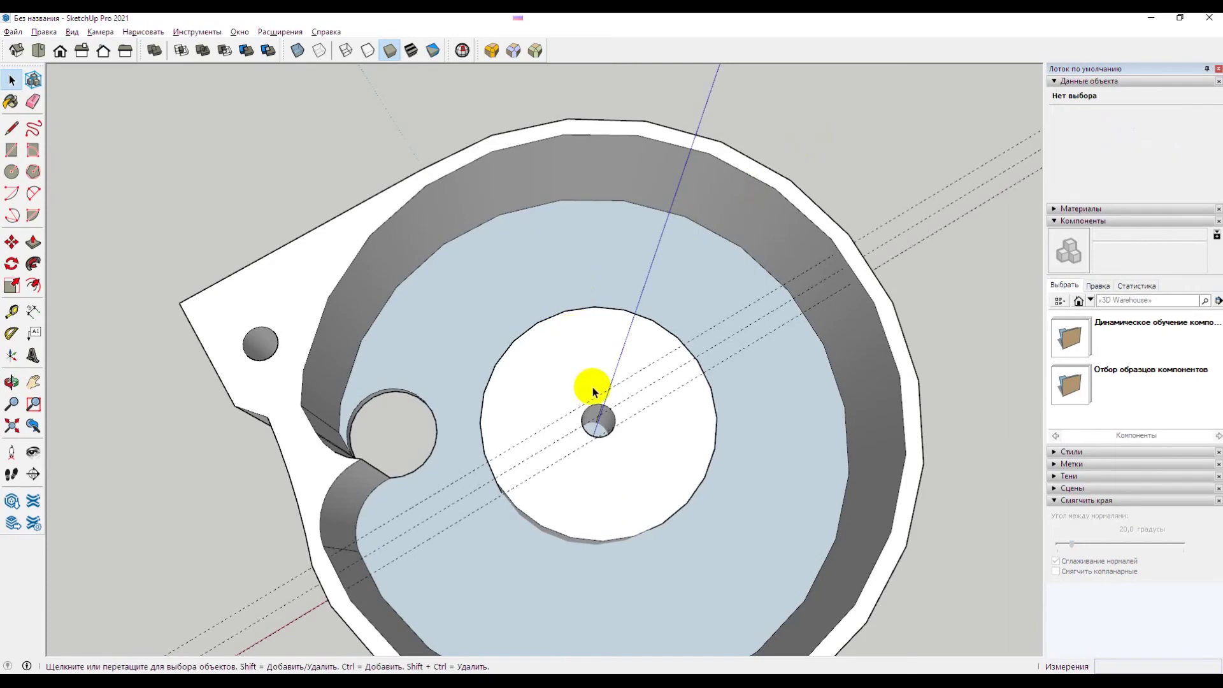
{"action": "mouse_move", "coordinate": [560, 432]}
{"action": "middle_mouse_down"}
{"action": "mouse_move", "coordinate": [451, 342]}
{"action": "mouse_move", "coordinate": [459, 311]}
{"action": "mouse_move", "coordinate": [515, 361]}
{"action": "middle_mouse_up"}
{"action": "scroll", "coordinate": [439, 337], "scroll_direction": "up", "scroll_amount": 3}
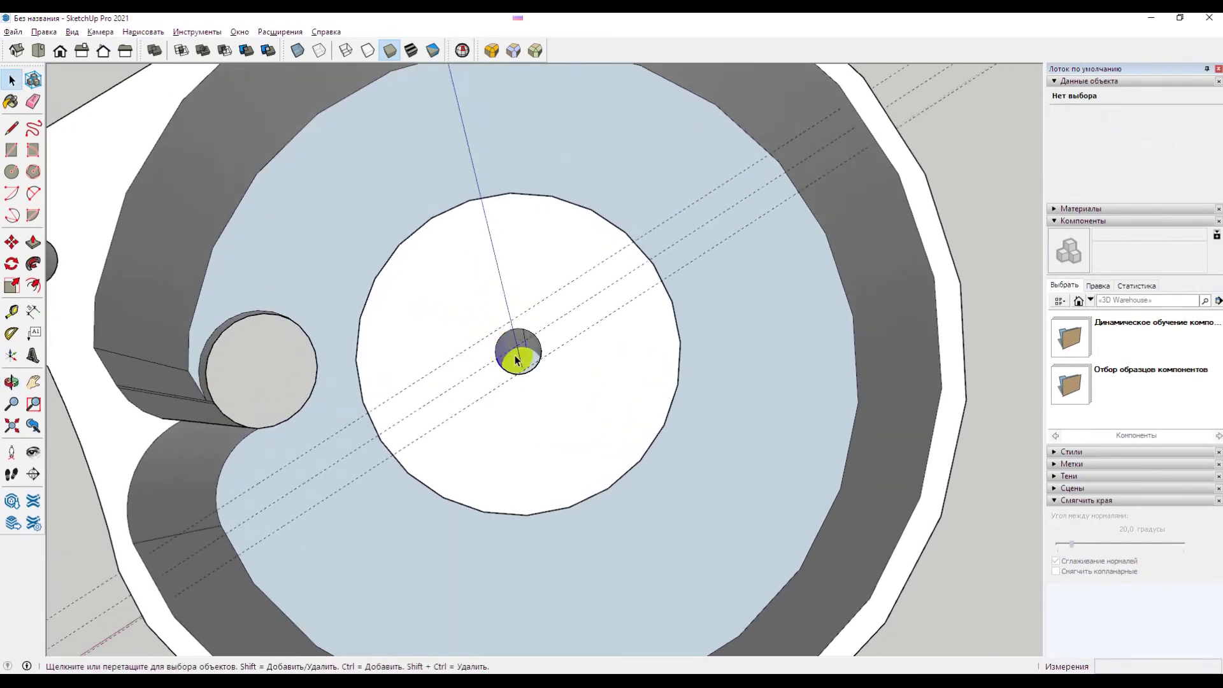
{"action": "left_click", "coordinate": [527, 360]}
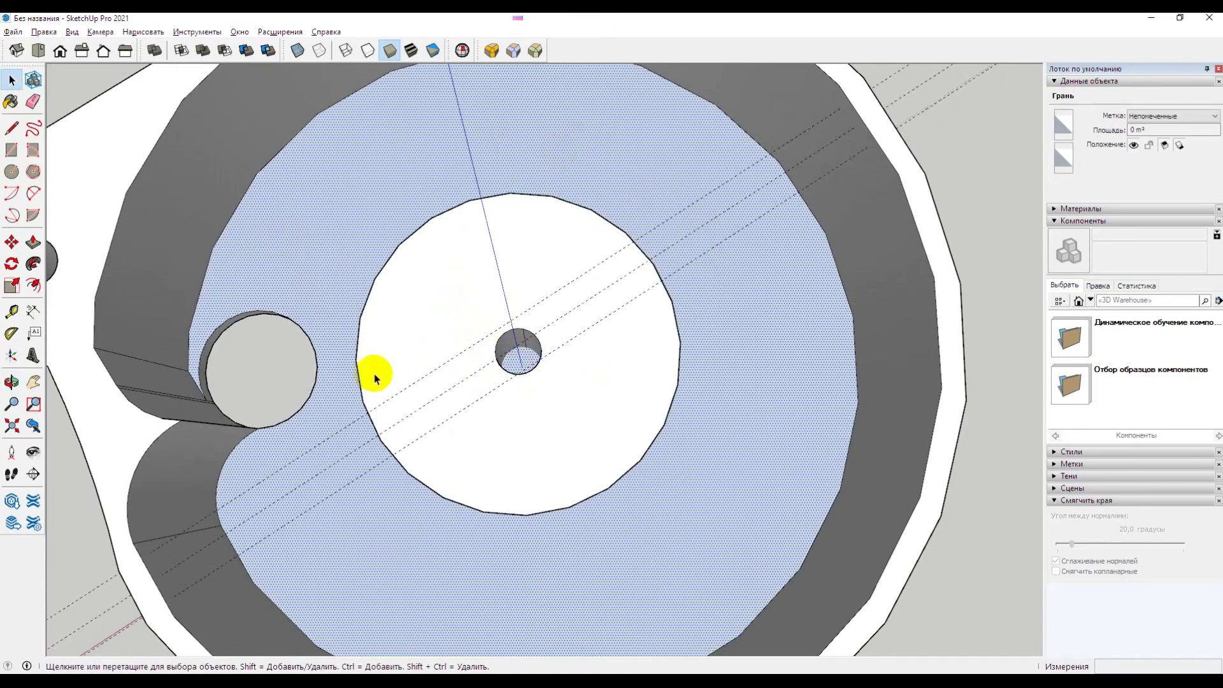
{"action": "mouse_move", "coordinate": [439, 424]}
{"action": "middle_mouse_down"}
{"action": "mouse_move", "coordinate": [431, 405]}
{"action": "mouse_move", "coordinate": [472, 385]}
{"action": "middle_mouse_up"}
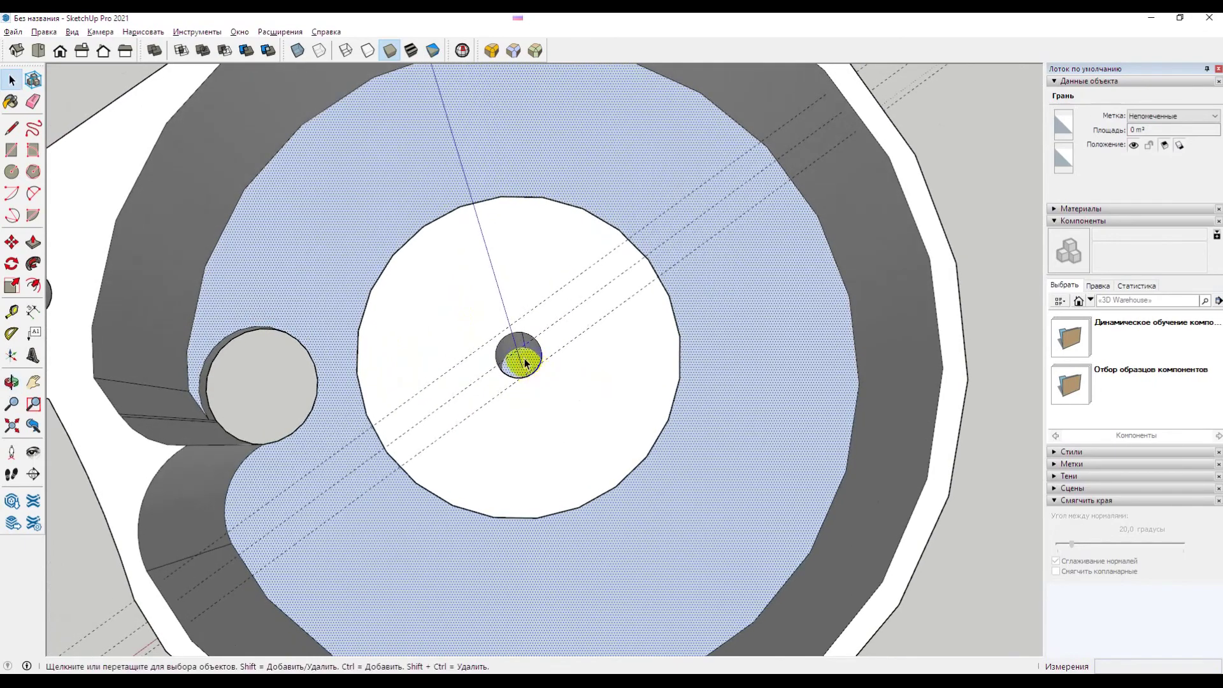
{"action": "scroll", "coordinate": [528, 357], "scroll_direction": "up", "scroll_amount": 3}
{"action": "scroll", "coordinate": [525, 361], "scroll_direction": "up", "scroll_amount": 2}
{"action": "scroll", "coordinate": [525, 360], "scroll_direction": "down", "scroll_amount": 3}
{"action": "mouse_move", "coordinate": [565, 342]}
{"action": "middle_mouse_down"}
{"action": "mouse_move", "coordinate": [674, 350]}
{"action": "mouse_move", "coordinate": [696, 364]}
{"action": "middle_mouse_up"}
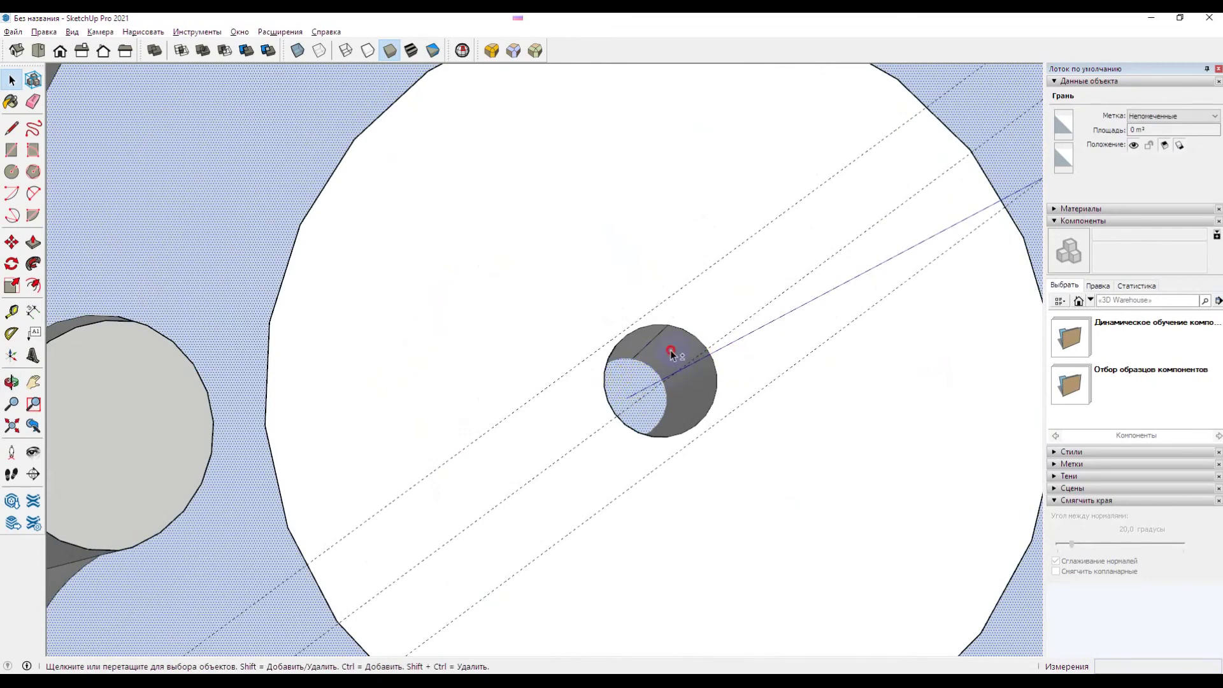
{"action": "left_click", "coordinate": [640, 350], "text": "shift"}
Step: Intersect the selected hole faces with each other and delete the hole's cap face
{"action": "mouse_move", "coordinate": [680, 385]}
{"action": "middle_mouse_down"}
{"action": "mouse_move", "coordinate": [549, 372]}
{"action": "mouse_move", "coordinate": [711, 318]}
{"action": "mouse_move", "coordinate": [677, 254]}
{"action": "mouse_move", "coordinate": [647, 404]}
{"action": "middle_mouse_up"}
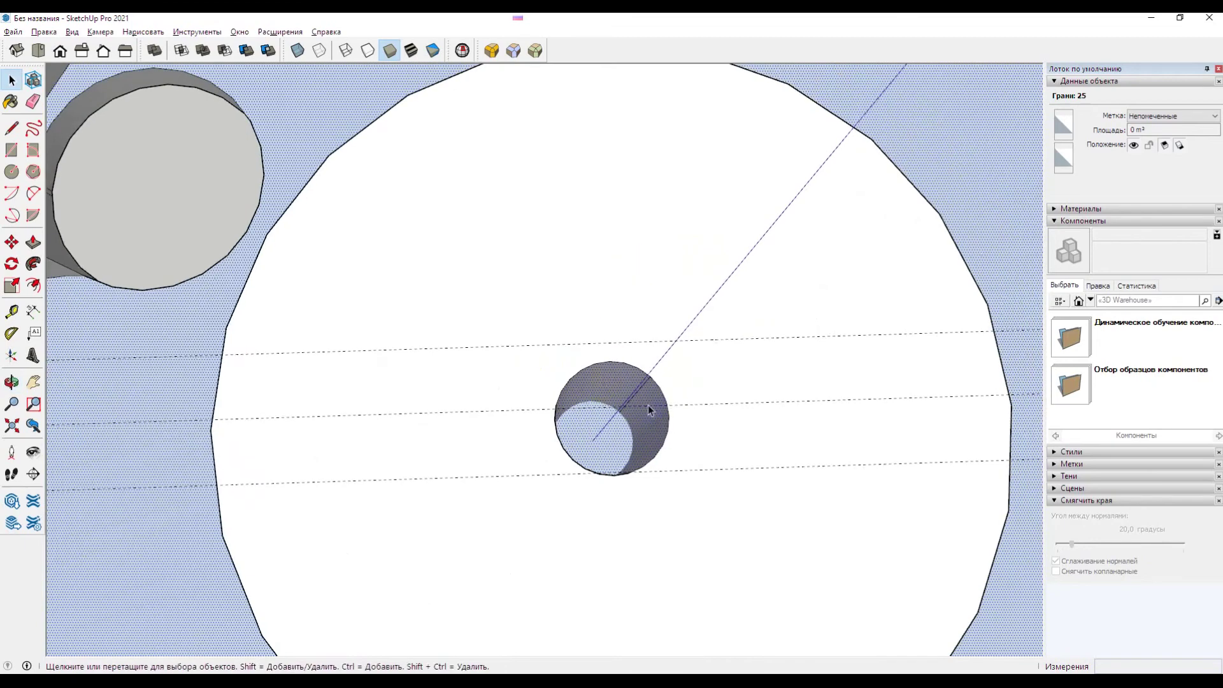
{"action": "right_click", "coordinate": [614, 385]}
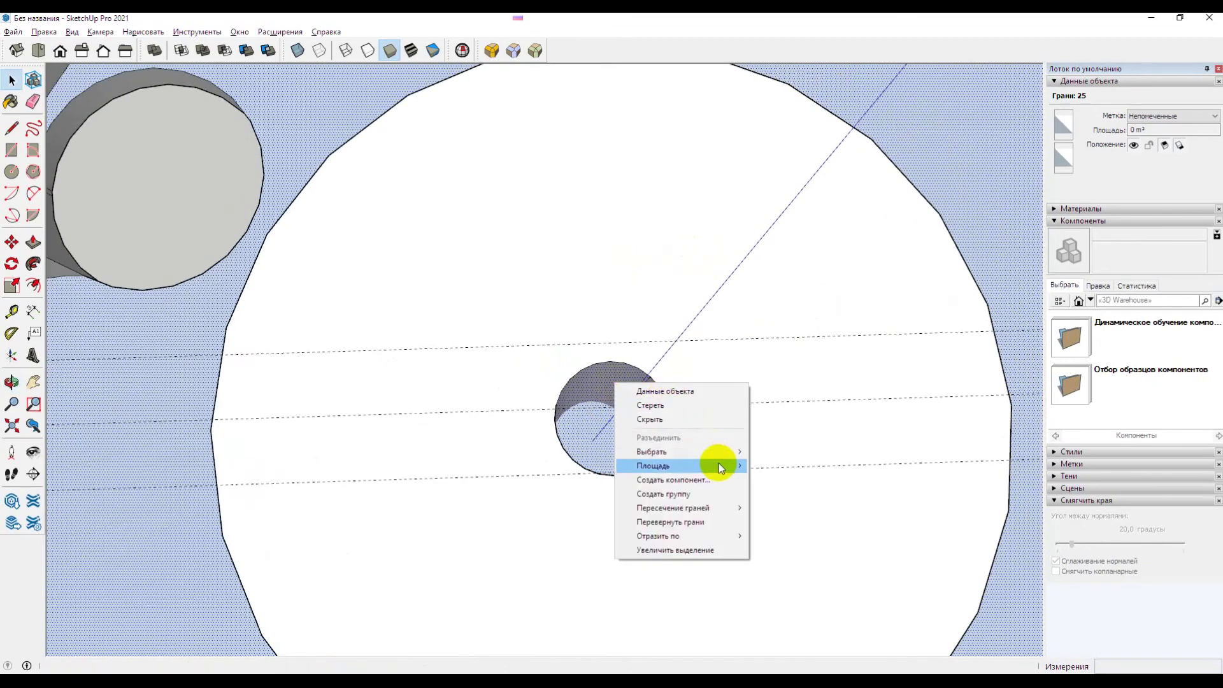
{"action": "mouse_move", "coordinate": [672, 507]}
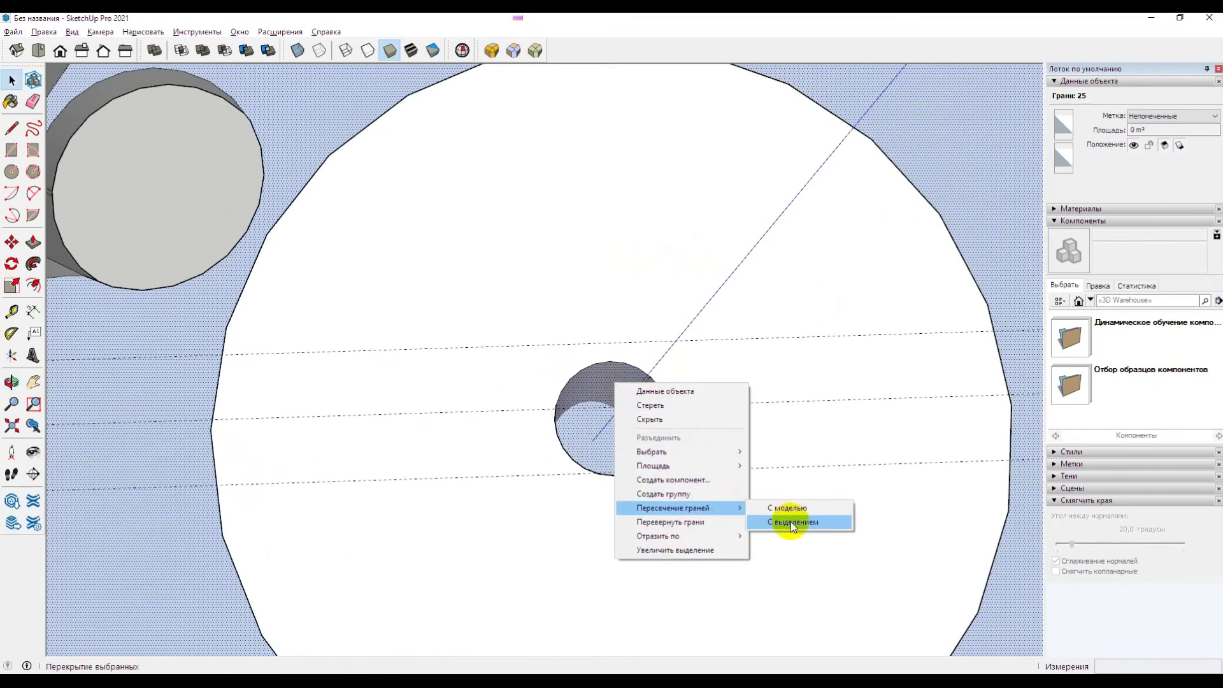
{"action": "left_click", "coordinate": [793, 523]}
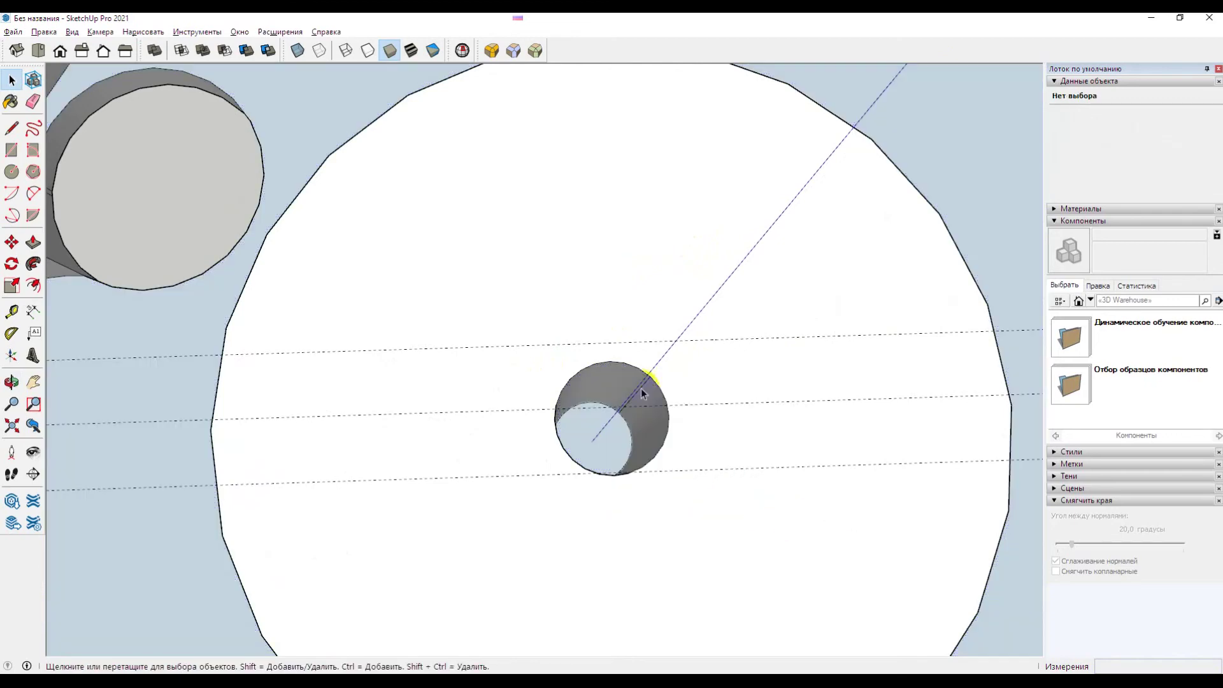
{"action": "left_click", "coordinate": [621, 440]}
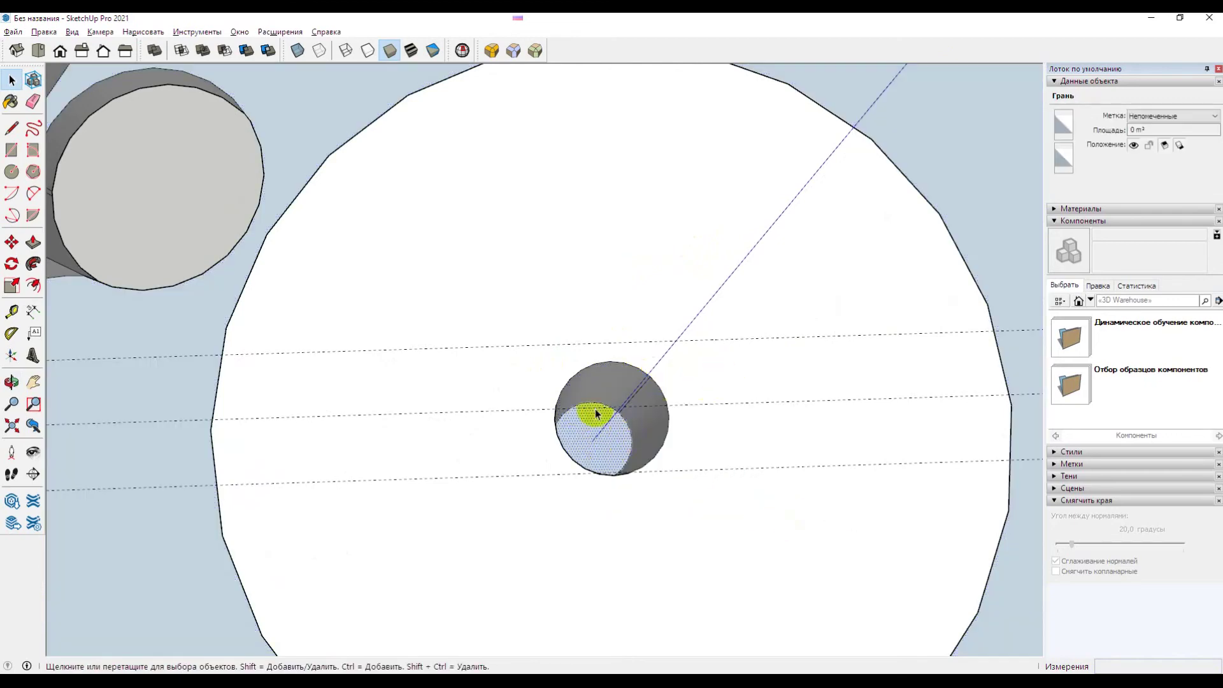
{"action": "key", "text": "Delete"}
Step: Delete the disc's top face to expose the hollow central tube
{"action": "mouse_move", "coordinate": [852, 349]}
{"action": "middle_mouse_down"}
{"action": "mouse_move", "coordinate": [825, 276]}
{"action": "mouse_move", "coordinate": [732, 295]}
{"action": "middle_mouse_up"}
{"action": "scroll", "coordinate": [630, 344], "scroll_direction": "down", "scroll_amount": 4}
{"action": "mouse_move", "coordinate": [641, 456]}
{"action": "middle_mouse_down"}
{"action": "mouse_move", "coordinate": [757, 409]}
{"action": "mouse_move", "coordinate": [783, 355]}
{"action": "middle_mouse_up"}
{"action": "scroll", "coordinate": [587, 401], "scroll_direction": "up", "scroll_amount": 3}
{"action": "scroll", "coordinate": [586, 401], "scroll_direction": "down", "scroll_amount": 3}
{"action": "left_click", "coordinate": [546, 393]}
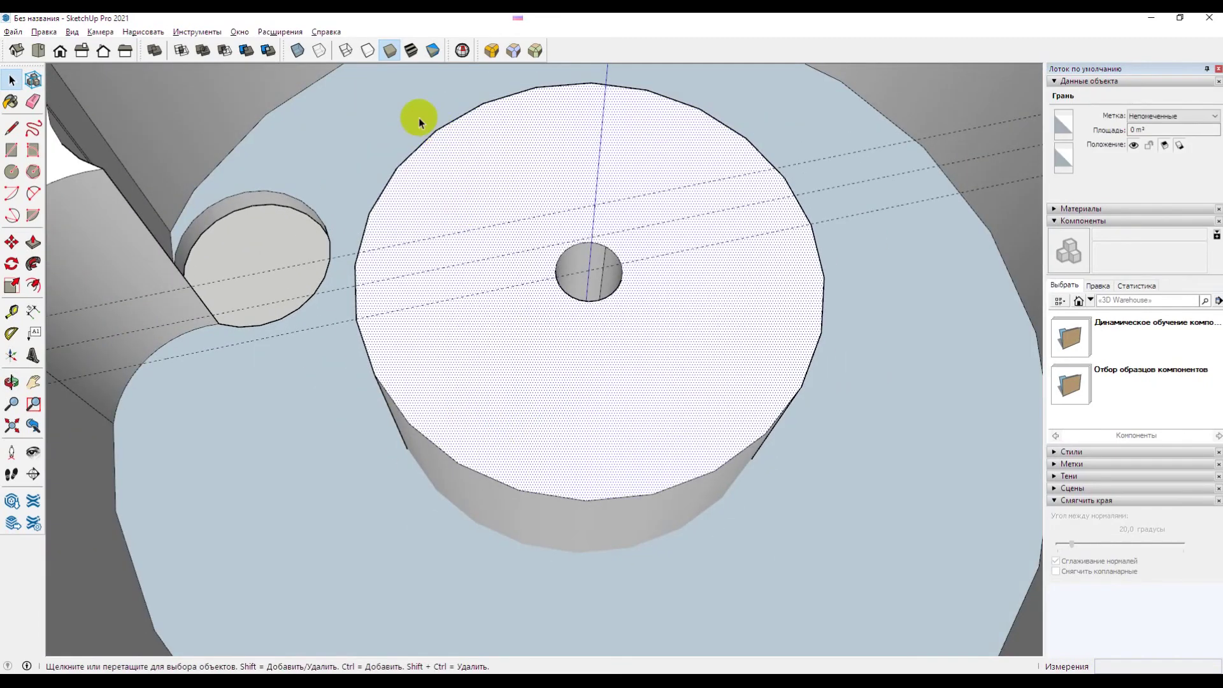
{"action": "key", "text": "Delete"}
{"action": "left_click", "coordinate": [504, 377]}
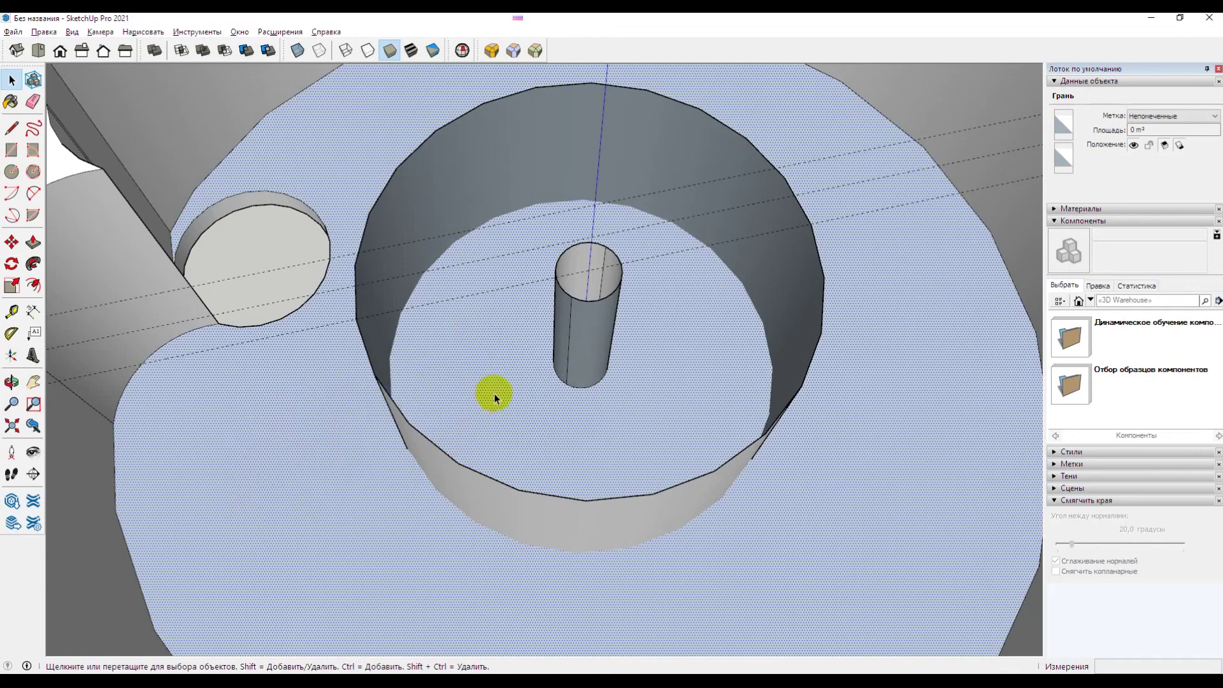
Step: Delete the central boss's top face to expose the inner pin
{"action": "scroll", "coordinate": [496, 397], "scroll_direction": "up", "scroll_amount": 2}
{"action": "scroll", "coordinate": [503, 402], "scroll_direction": "up", "scroll_amount": 2}
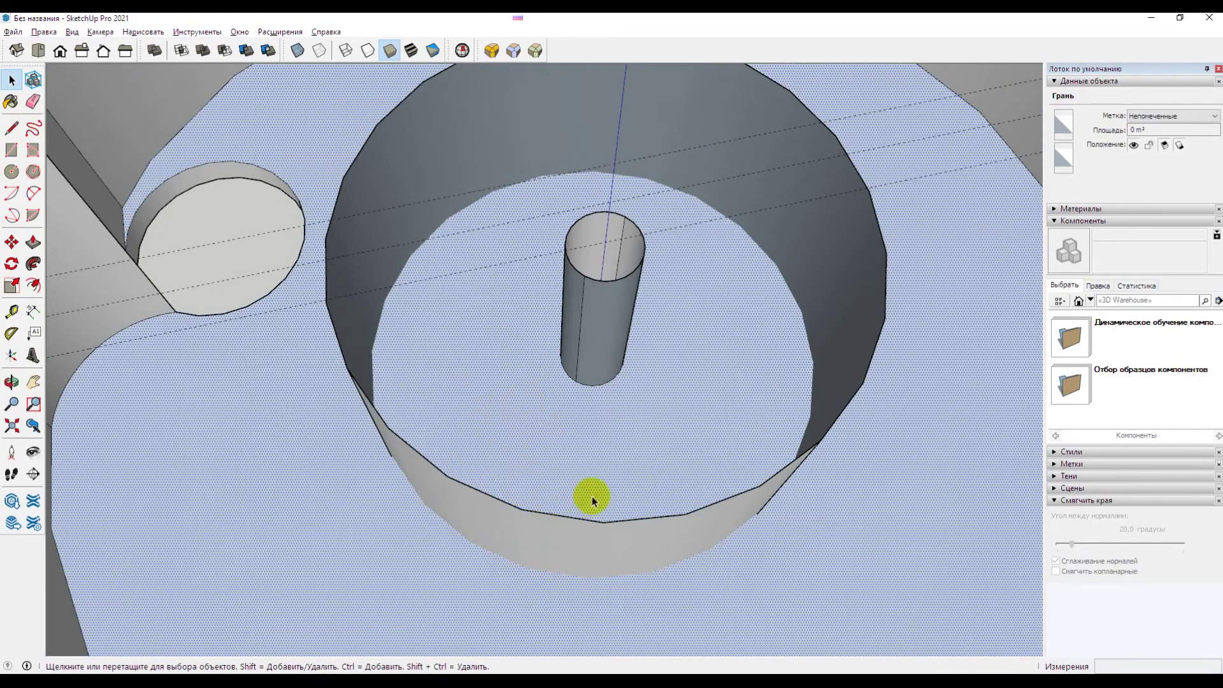
{"action": "middle_click_drag", "start_coordinate": [591, 495], "coordinate": [437, 170]}
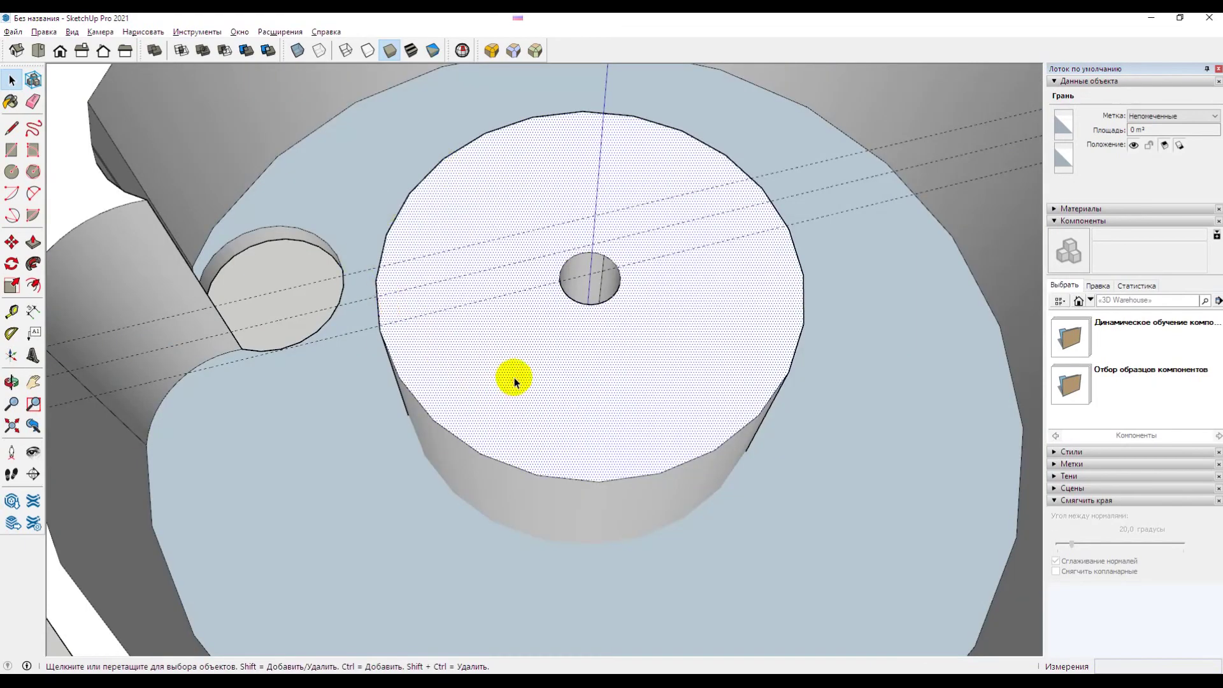
{"action": "key", "text": "Delete"}
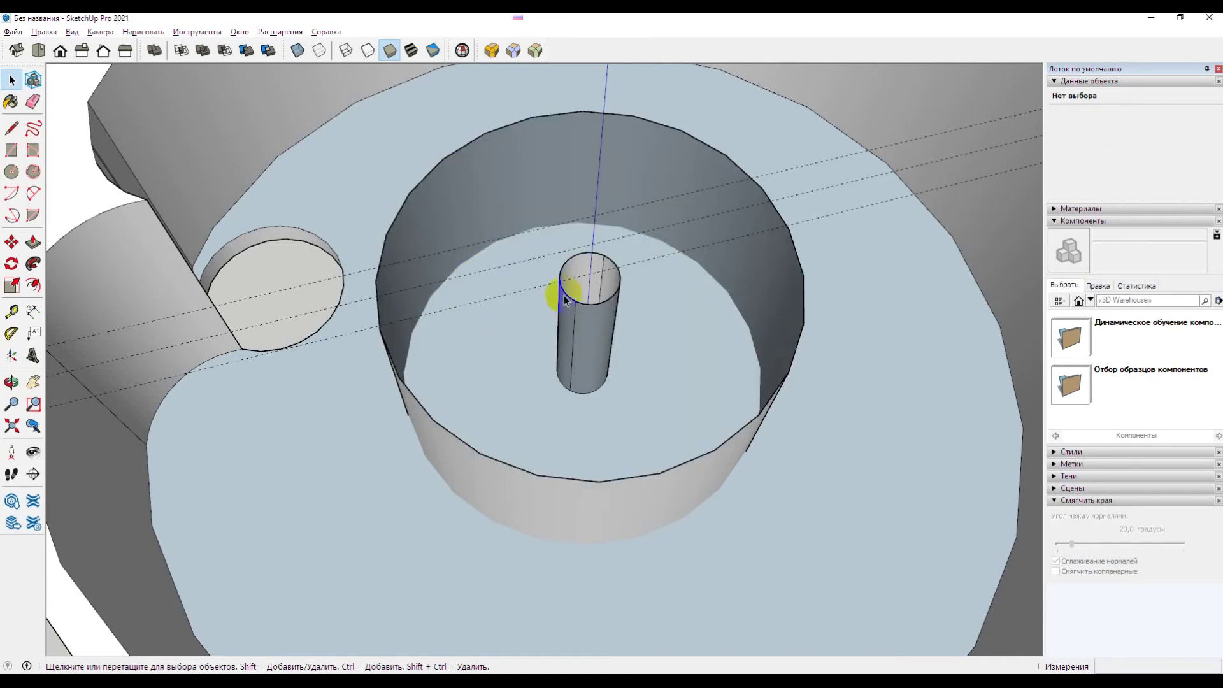
{"action": "middle_click_drag", "start_coordinate": [483, 399], "coordinate": [494, 389]}
Step: Intersect the floor face with the boss's outer wall using Intersect Faces With Selection
{"action": "left_click", "coordinate": [472, 356]}
{"action": "left_click", "coordinate": [435, 423], "text": "shift"}
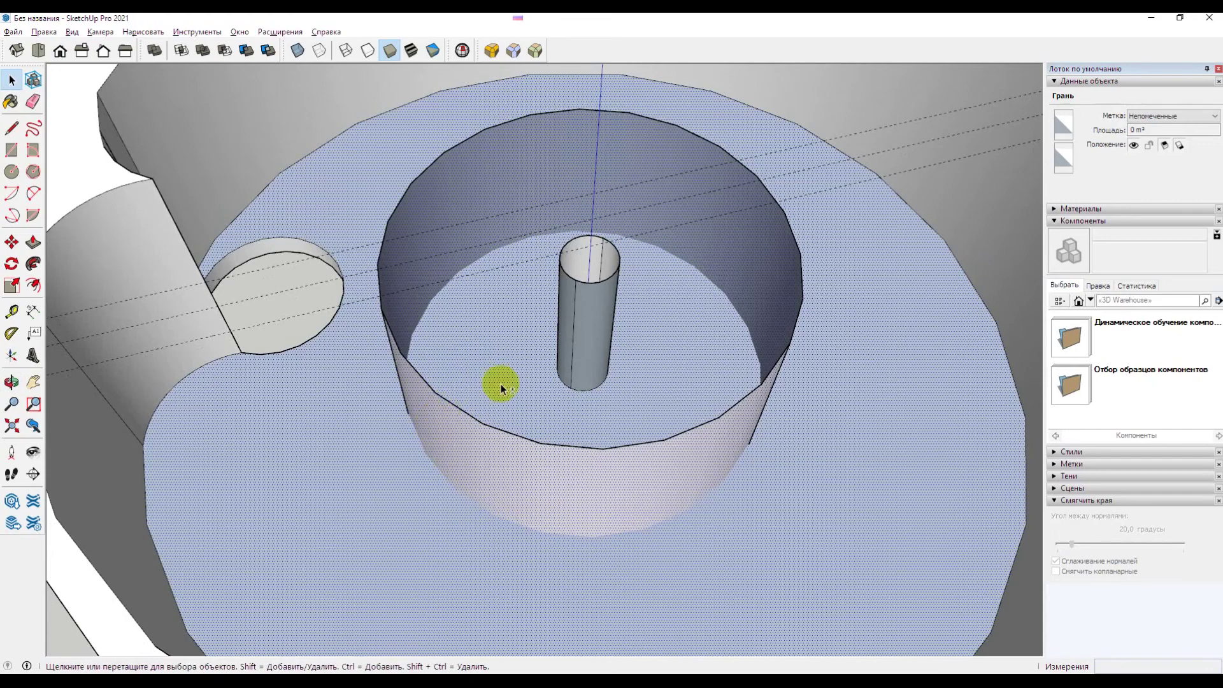
{"action": "mouse_move", "coordinate": [687, 382]}
{"action": "middle_mouse_down"}
{"action": "mouse_move", "coordinate": [445, 369]}
{"action": "mouse_move", "coordinate": [212, 306]}
{"action": "middle_mouse_up"}
{"action": "mouse_move", "coordinate": [731, 357]}
{"action": "middle_mouse_down"}
{"action": "mouse_move", "coordinate": [510, 399]}
{"action": "mouse_move", "coordinate": [813, 365]}
{"action": "mouse_move", "coordinate": [341, 397]}
{"action": "mouse_move", "coordinate": [706, 460]}
{"action": "middle_mouse_up"}
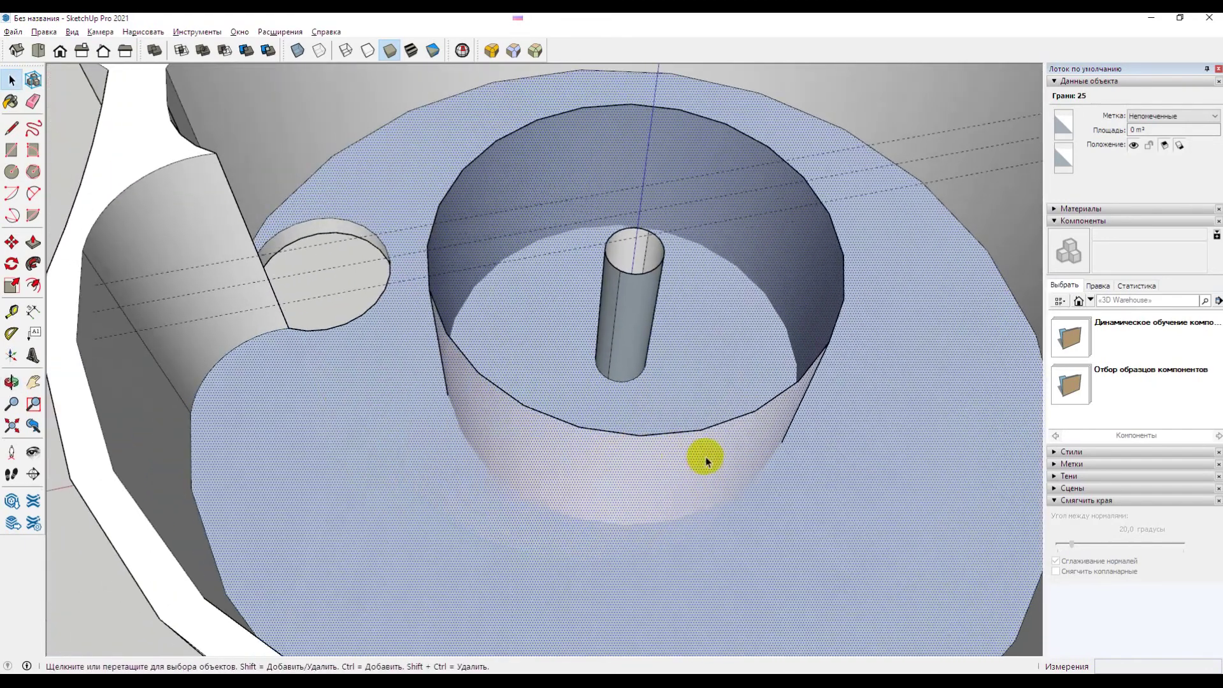
{"action": "right_click", "coordinate": [513, 432]}
{"action": "mouse_move", "coordinate": [571, 556]}
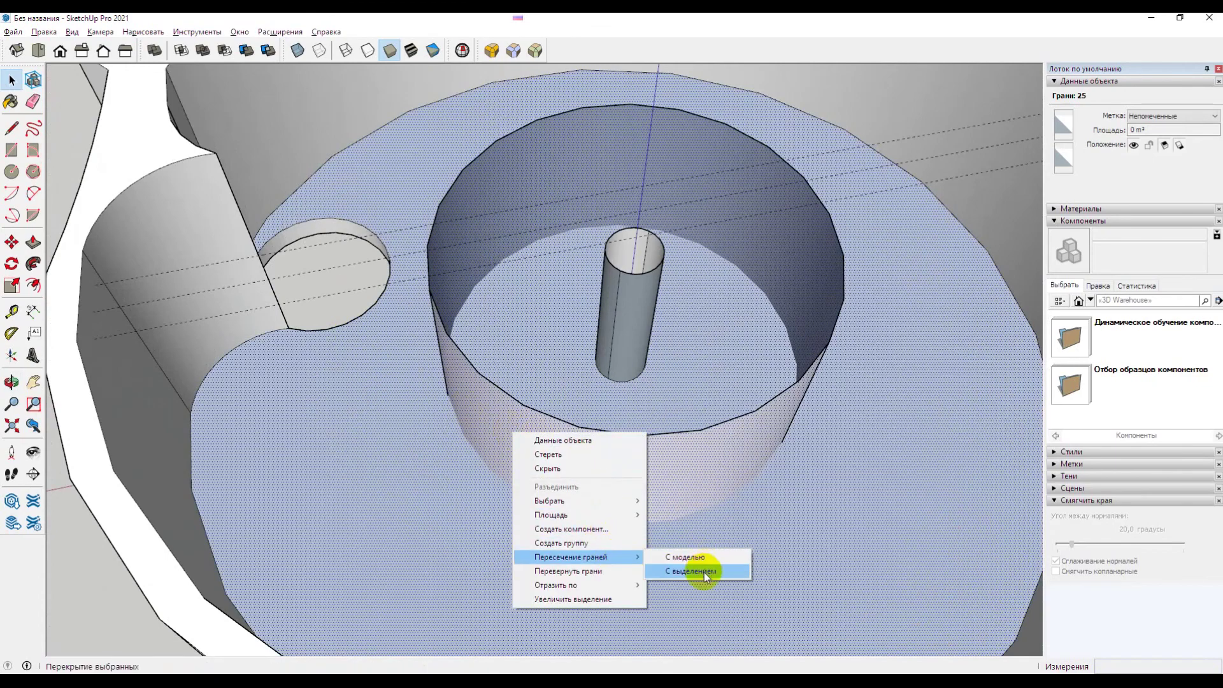
{"action": "left_click", "coordinate": [704, 571]}
{"action": "middle_click_drag", "start_coordinate": [737, 398], "coordinate": [753, 409]}
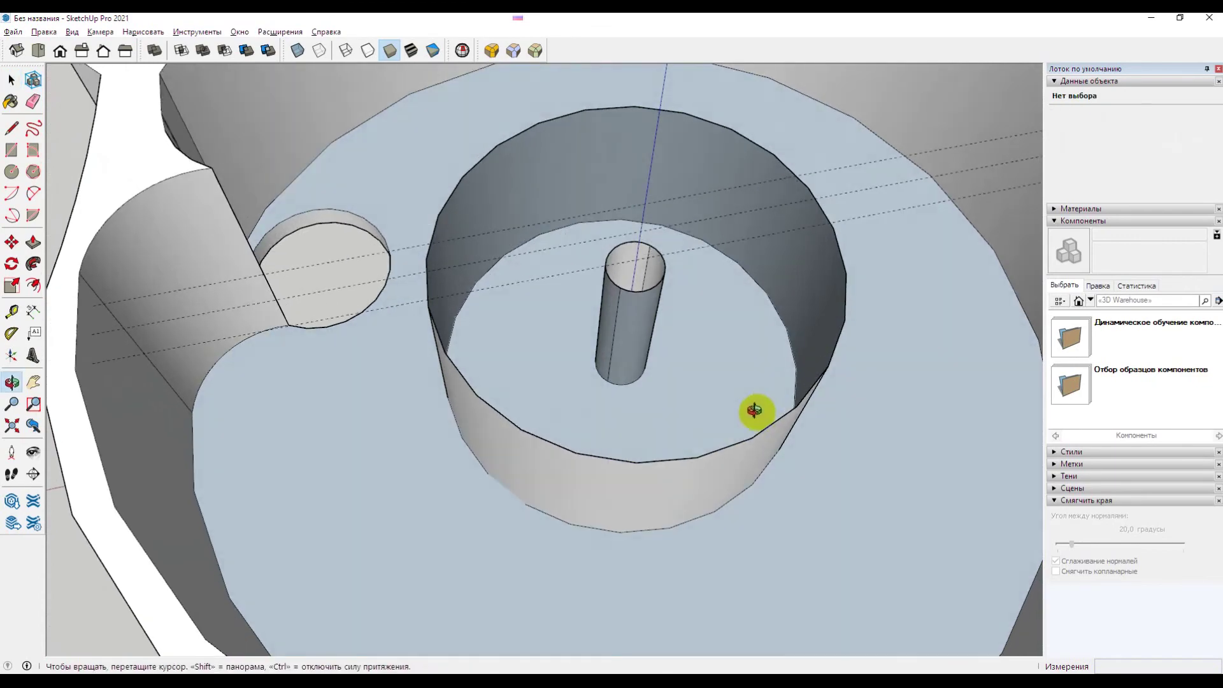
Step: Select the floor around the boss and orbit to inspect the open-topped wall
{"action": "left_click", "coordinate": [558, 399]}
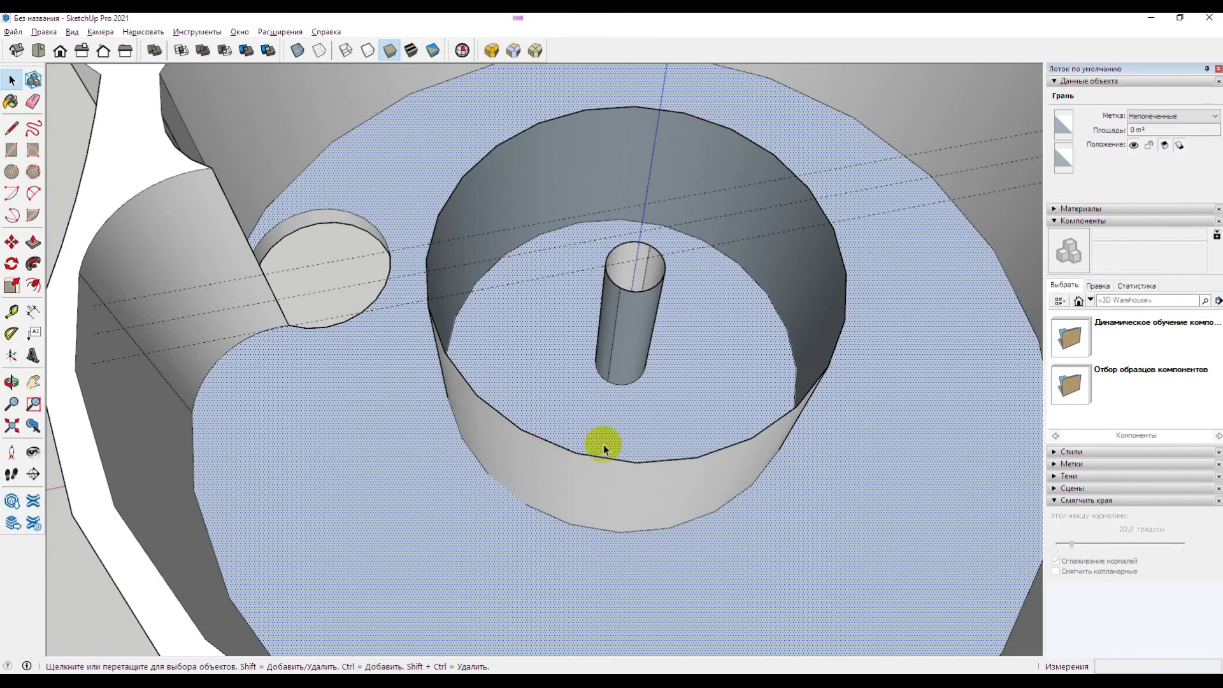
{"action": "mouse_move", "coordinate": [697, 459]}
{"action": "middle_mouse_down"}
{"action": "mouse_move", "coordinate": [687, 409]}
{"action": "mouse_move", "coordinate": [766, 459]}
{"action": "mouse_move", "coordinate": [739, 435]}
{"action": "mouse_move", "coordinate": [544, 468]}
{"action": "middle_mouse_up"}
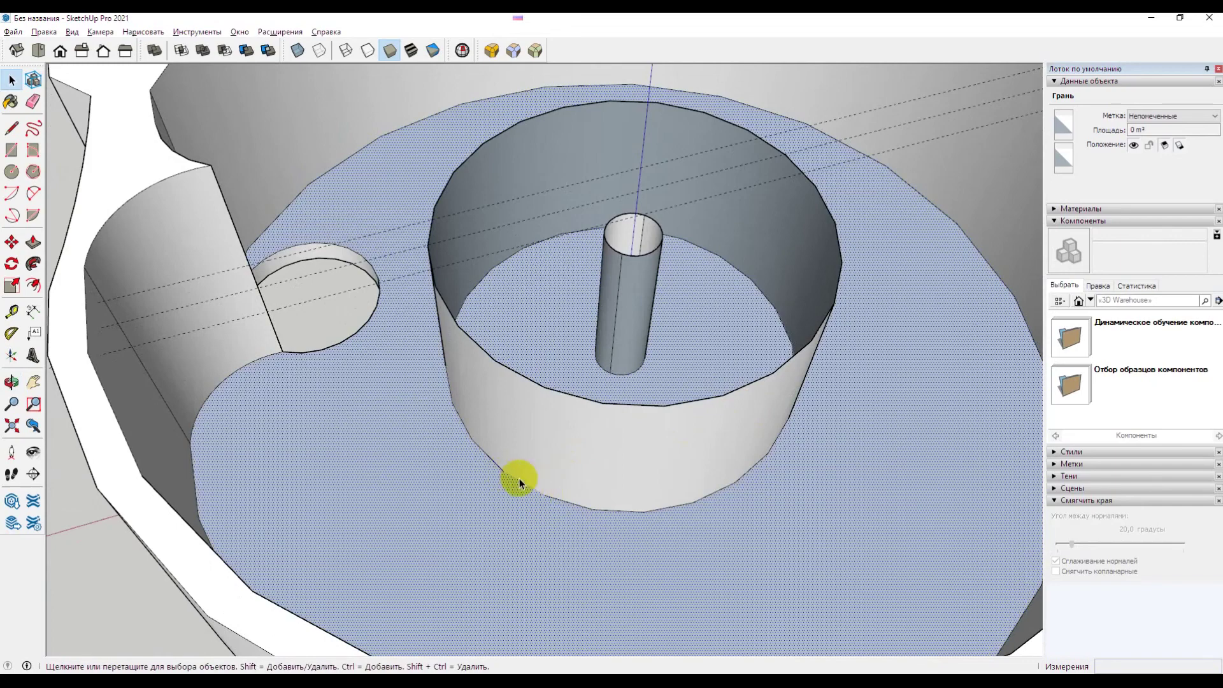
{"action": "mouse_move", "coordinate": [617, 475]}
{"action": "middle_mouse_down"}
{"action": "mouse_move", "coordinate": [325, 409]}
{"action": "mouse_move", "coordinate": [655, 472]}
{"action": "mouse_move", "coordinate": [393, 441]}
{"action": "mouse_move", "coordinate": [450, 464]}
{"action": "mouse_move", "coordinate": [655, 397]}
{"action": "mouse_move", "coordinate": [377, 451]}
{"action": "mouse_move", "coordinate": [492, 431]}
{"action": "mouse_move", "coordinate": [617, 355]}
{"action": "mouse_move", "coordinate": [377, 341]}
{"action": "middle_mouse_up"}
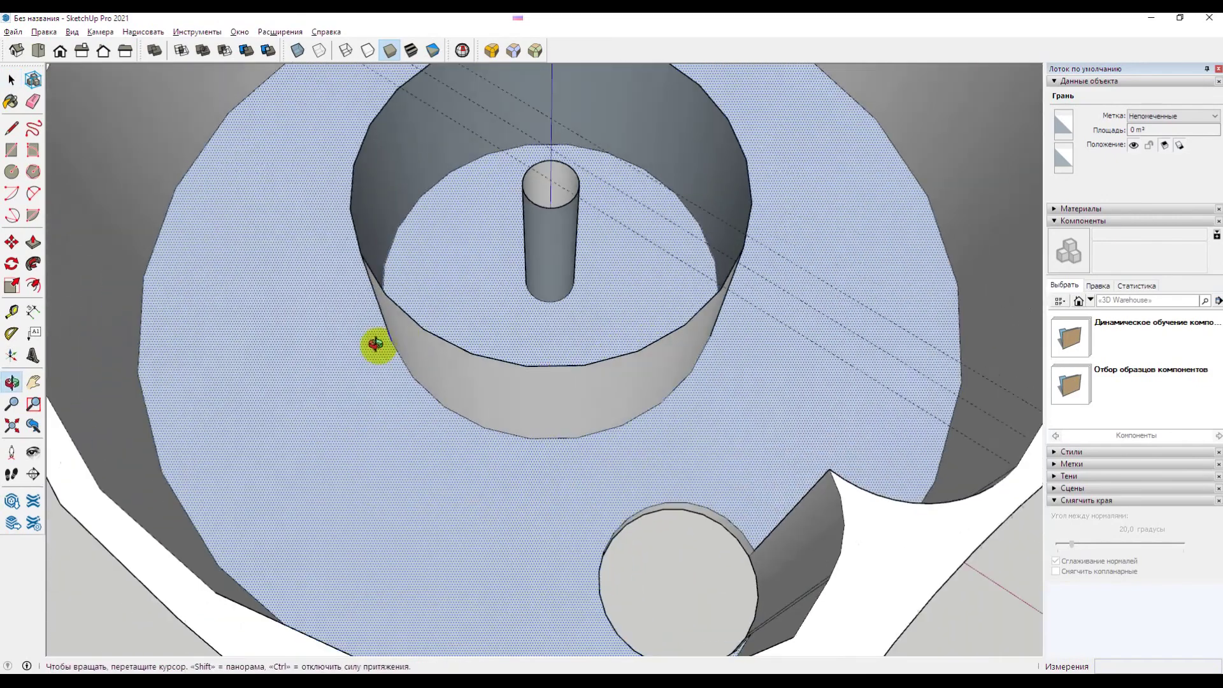
{"action": "middle_click_drag", "start_coordinate": [690, 338], "coordinate": [444, 339]}
{"action": "mouse_move", "coordinate": [759, 402]}
{"action": "middle_mouse_down"}
{"action": "mouse_move", "coordinate": [575, 410]}
{"action": "mouse_move", "coordinate": [662, 458]}
{"action": "mouse_move", "coordinate": [646, 506]}
{"action": "mouse_move", "coordinate": [641, 478]}
{"action": "mouse_move", "coordinate": [594, 458]}
{"action": "middle_mouse_up"}
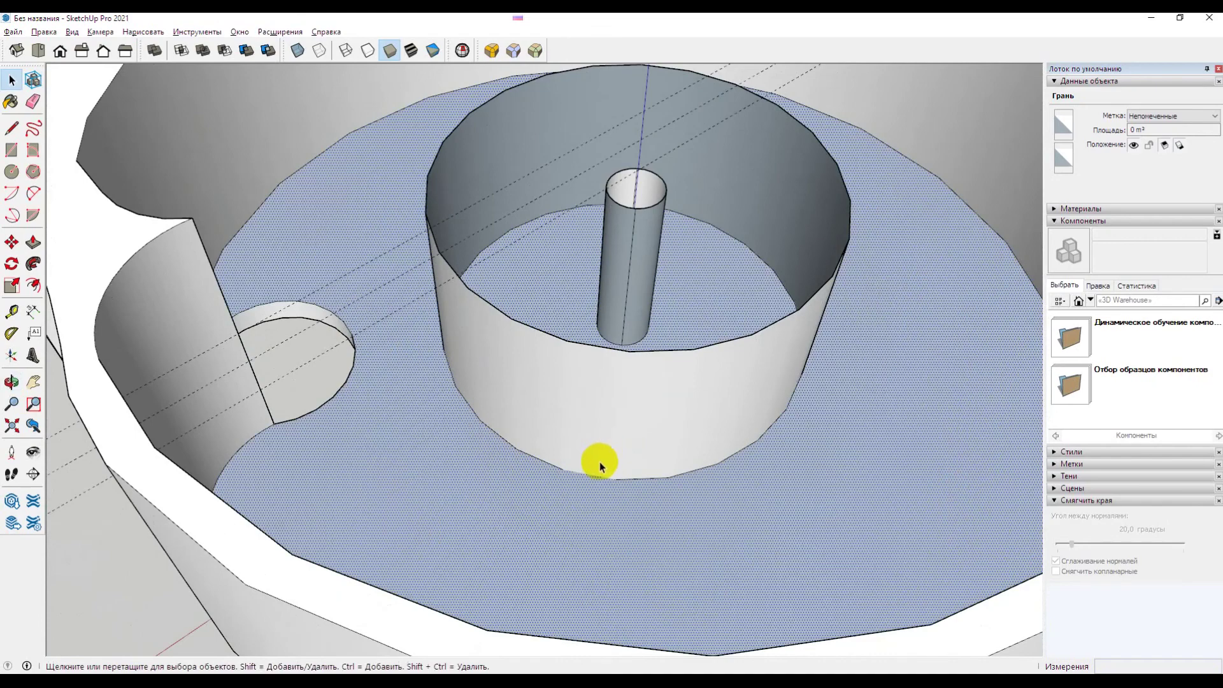
{"action": "scroll", "coordinate": [595, 462], "scroll_direction": "up", "scroll_amount": 4}
{"action": "scroll", "coordinate": [617, 471], "scroll_direction": "down", "scroll_amount": 4}
{"action": "middle_click_drag", "start_coordinate": [647, 428], "coordinate": [614, 431]}
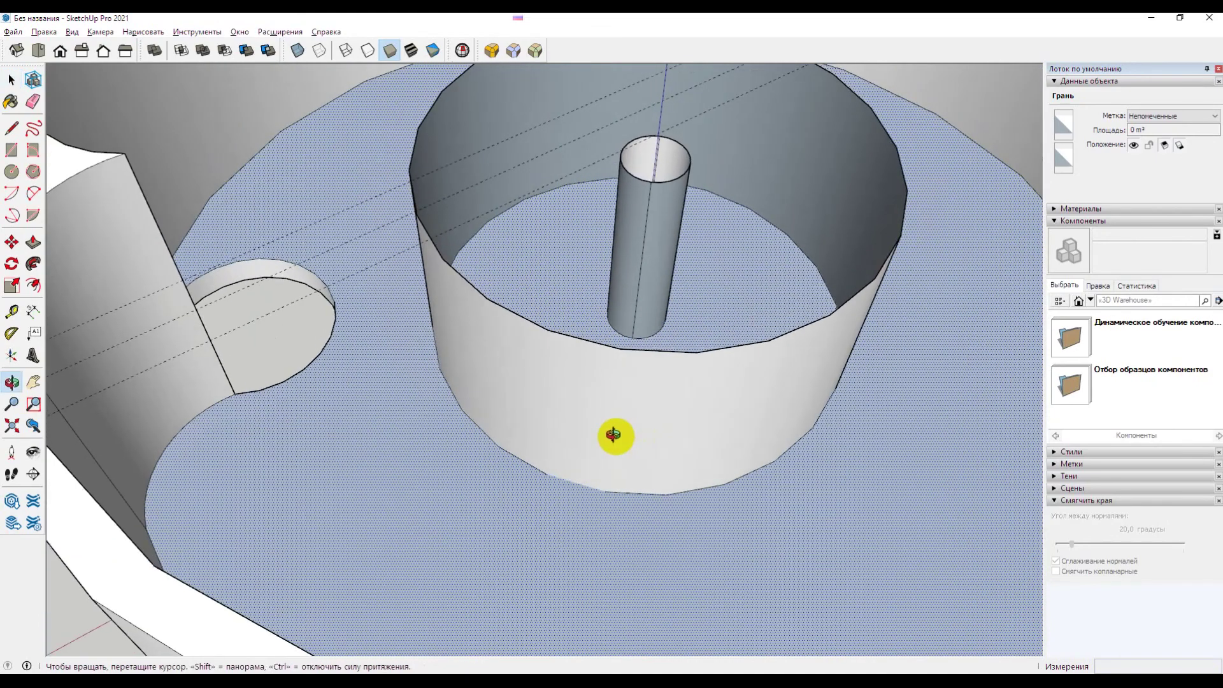
Step: Split off the floor inside the boss with a line and delete it
{"action": "left_click", "coordinate": [13, 129]}
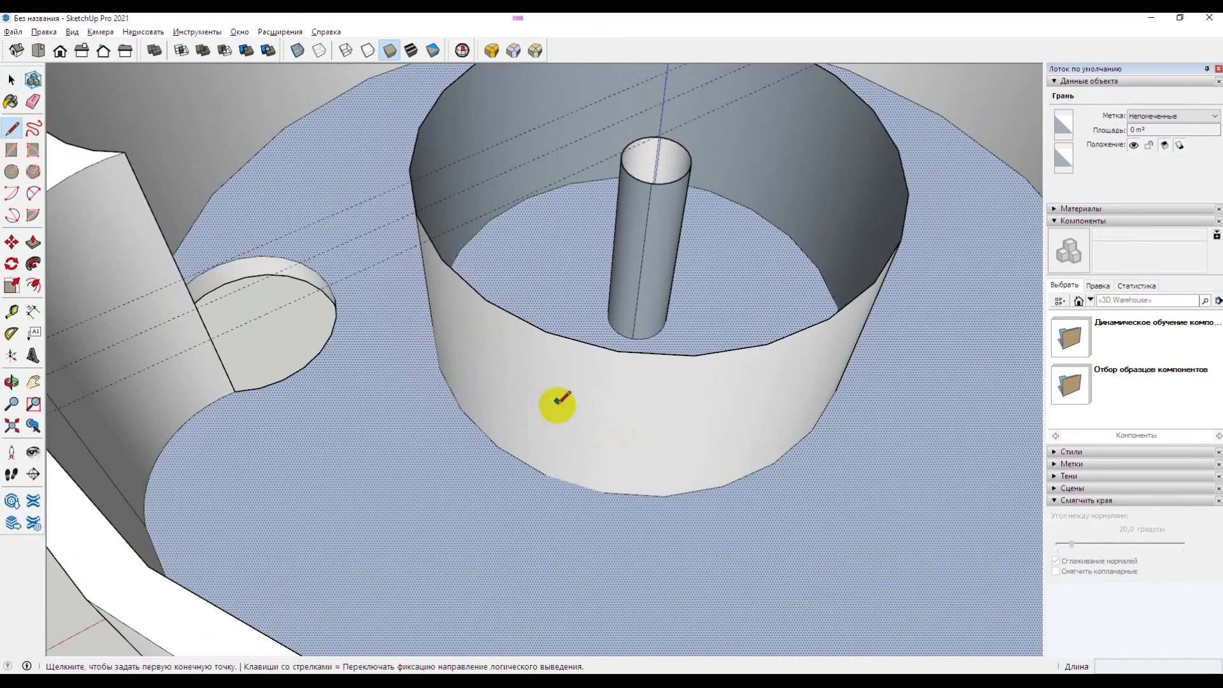
{"action": "left_click", "coordinate": [546, 474]}
{"action": "left_click", "coordinate": [603, 491]}
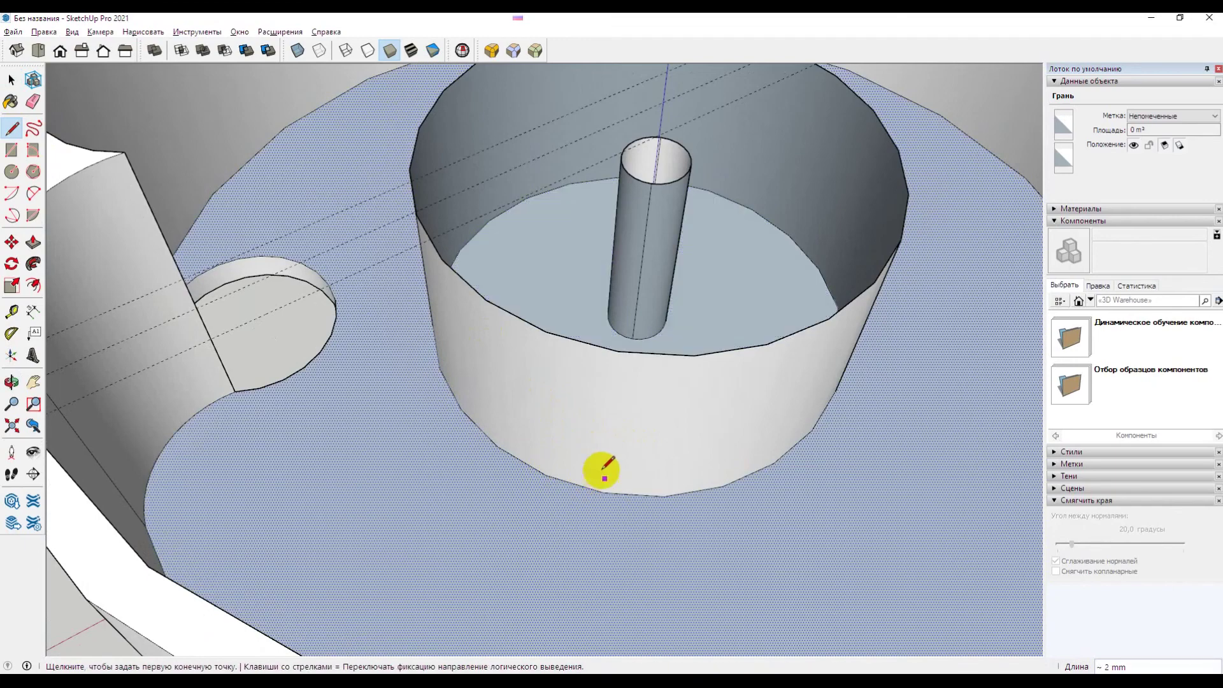
{"action": "mouse_move", "coordinate": [563, 332]}
{"action": "middle_mouse_down"}
{"action": "mouse_move", "coordinate": [570, 291]}
{"action": "mouse_move", "coordinate": [565, 330]}
{"action": "mouse_move", "coordinate": [499, 319]}
{"action": "middle_mouse_up"}
{"action": "key", "text": "space"}
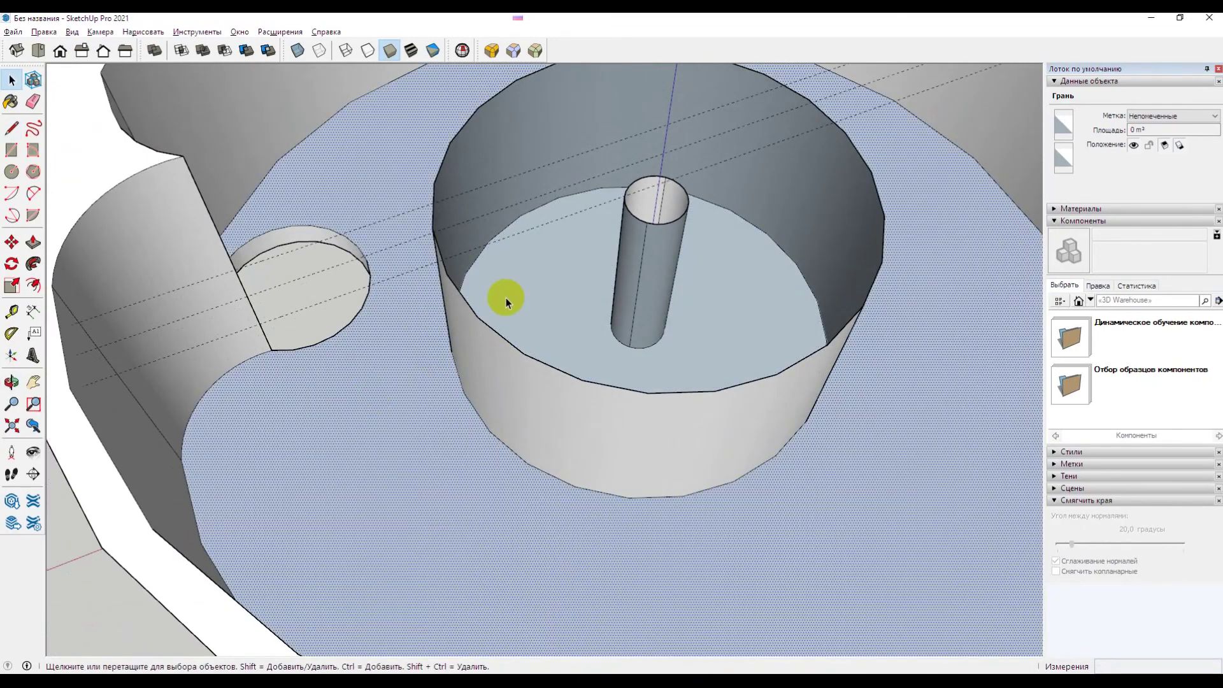
{"action": "left_click", "coordinate": [507, 311]}
{"action": "key", "text": "Delete"}
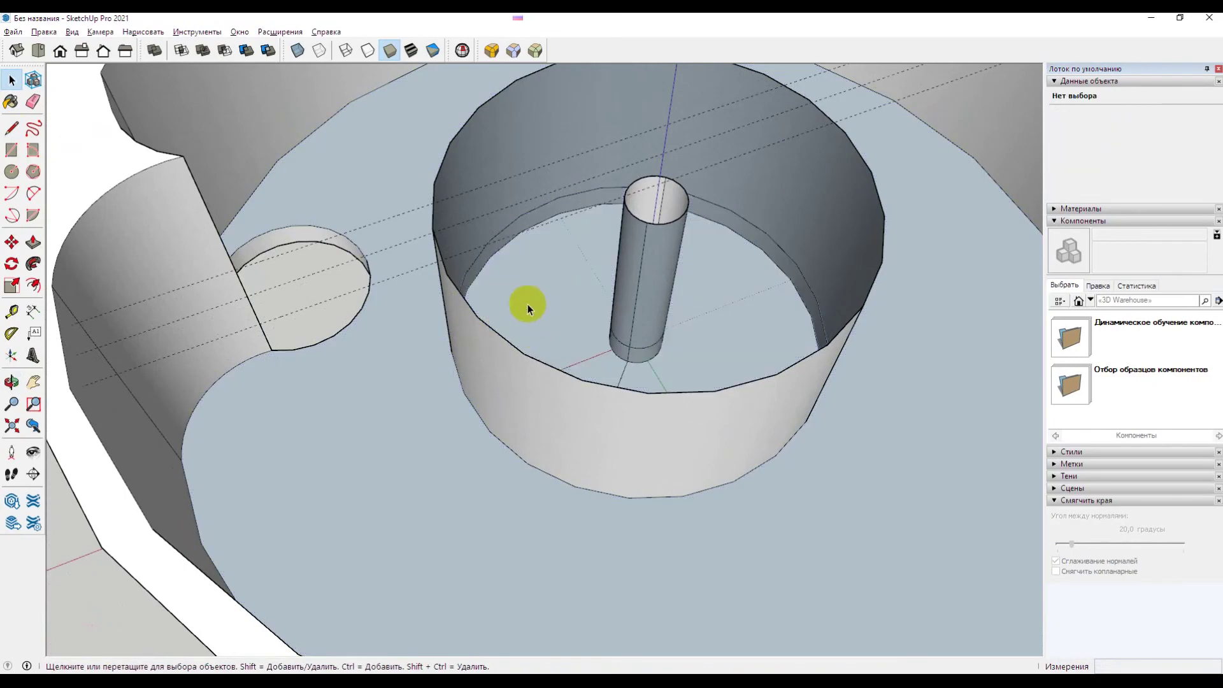
Step: Draw two edges from the boss's top rim to the pin to recreate the top face
{"action": "middle_click_drag", "start_coordinate": [567, 363], "coordinate": [435, 393]}
{"action": "key", "text": "space"}
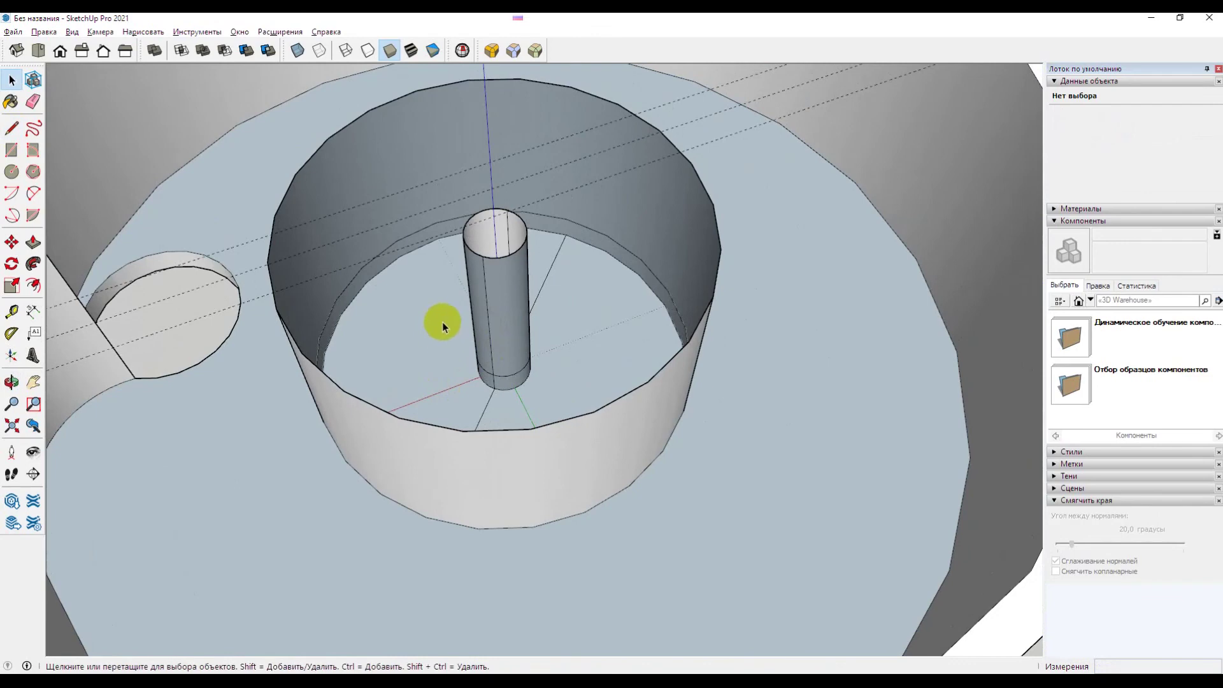
{"action": "middle_click_drag", "start_coordinate": [441, 322], "coordinate": [457, 276]}
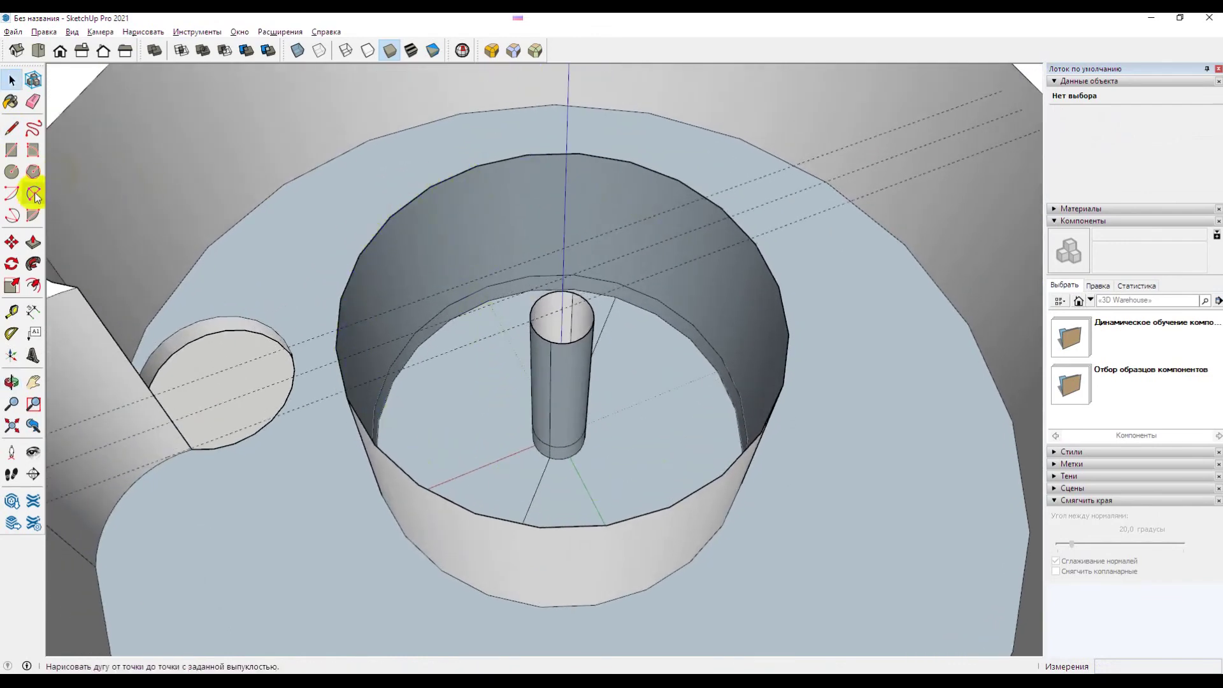
{"action": "left_click", "coordinate": [12, 128]}
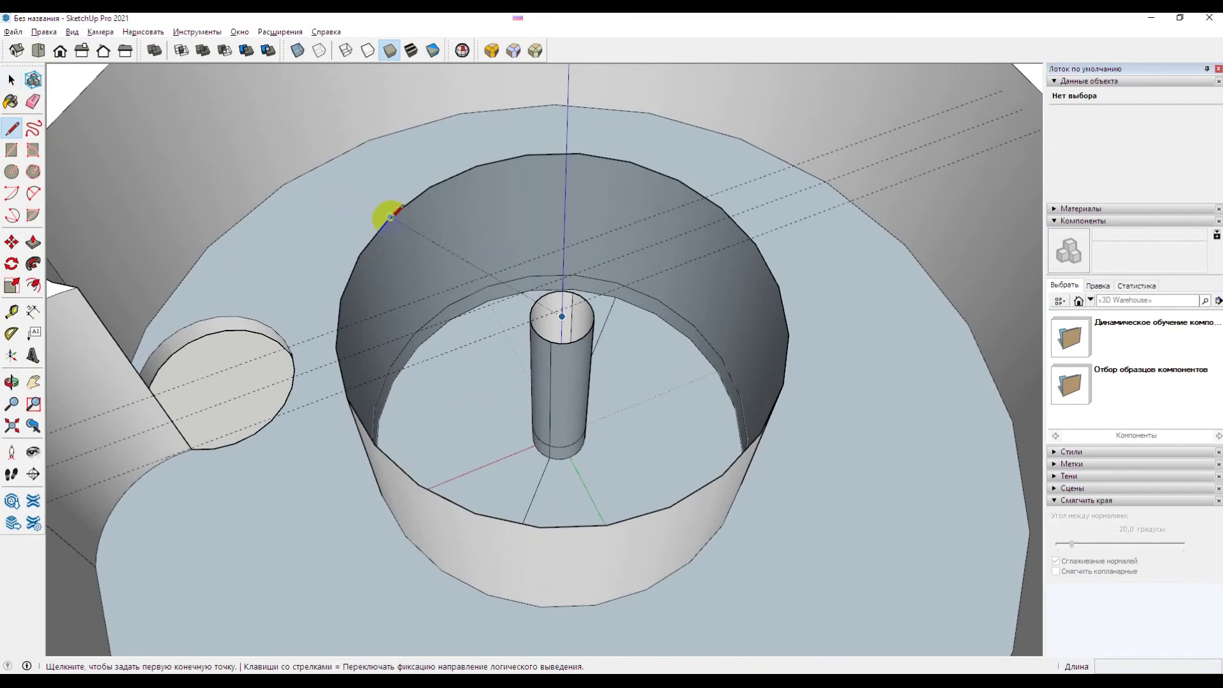
{"action": "left_click", "coordinate": [390, 216]}
{"action": "left_click", "coordinate": [536, 301]}
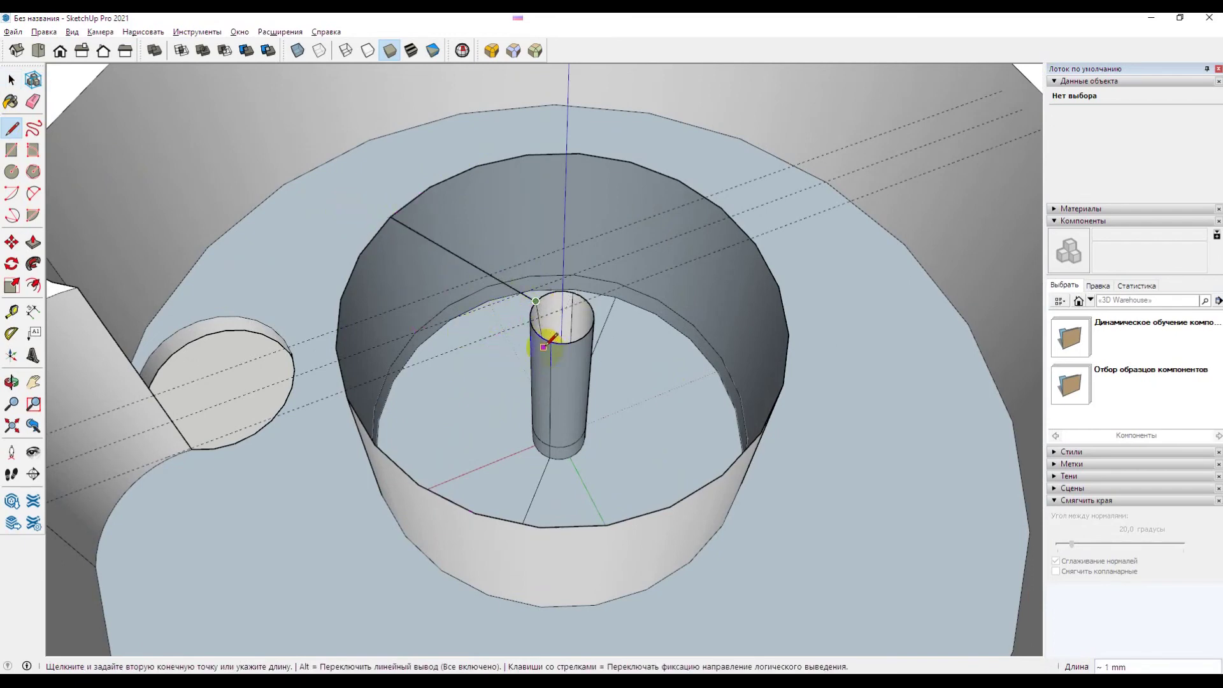
{"action": "key", "text": "Escape"}
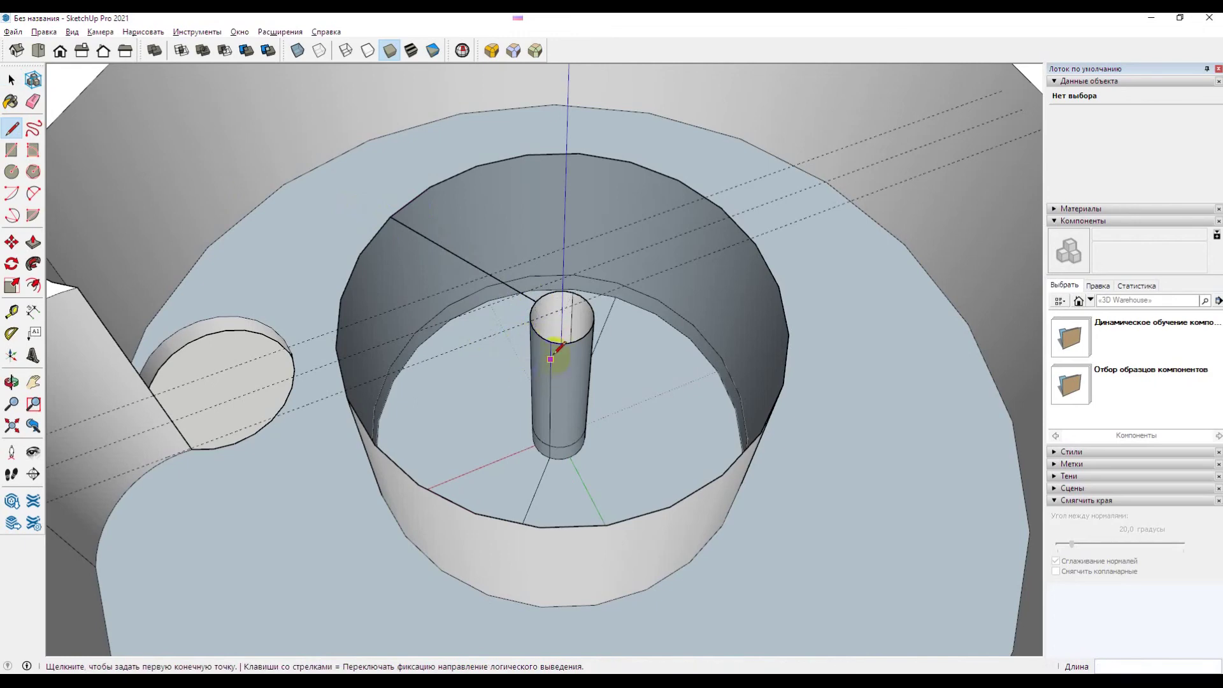
{"action": "left_click", "coordinate": [550, 342]}
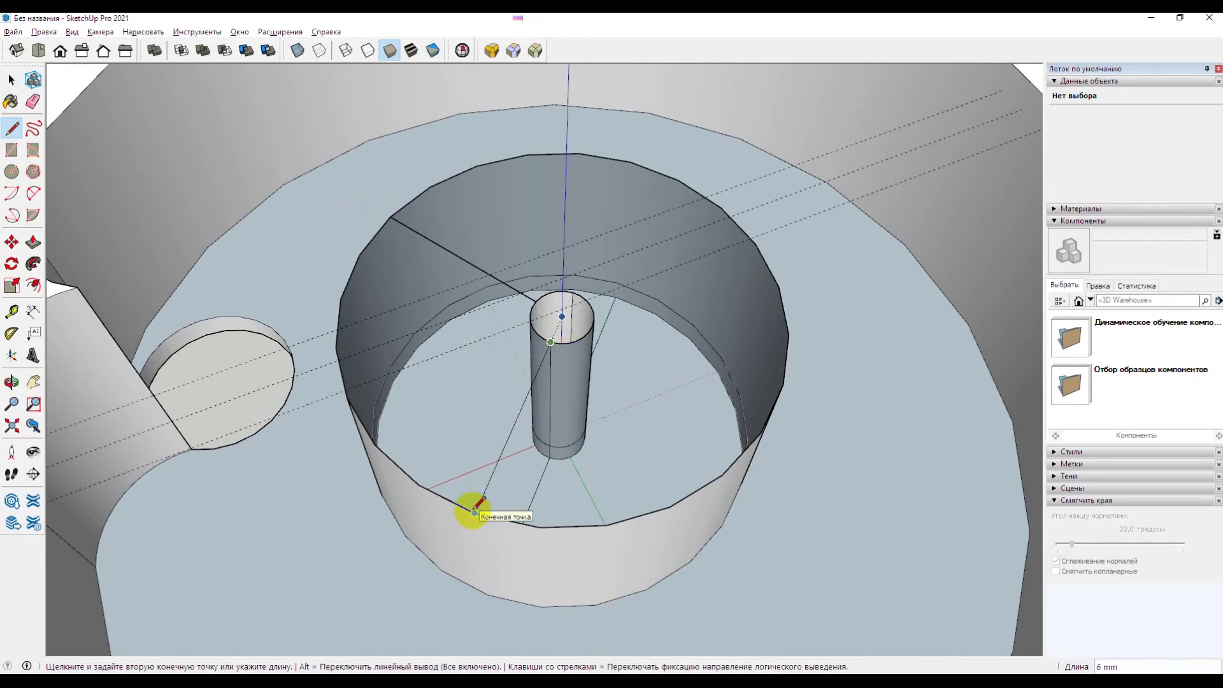
{"action": "left_click", "coordinate": [474, 513]}
{"action": "key", "text": "space"}
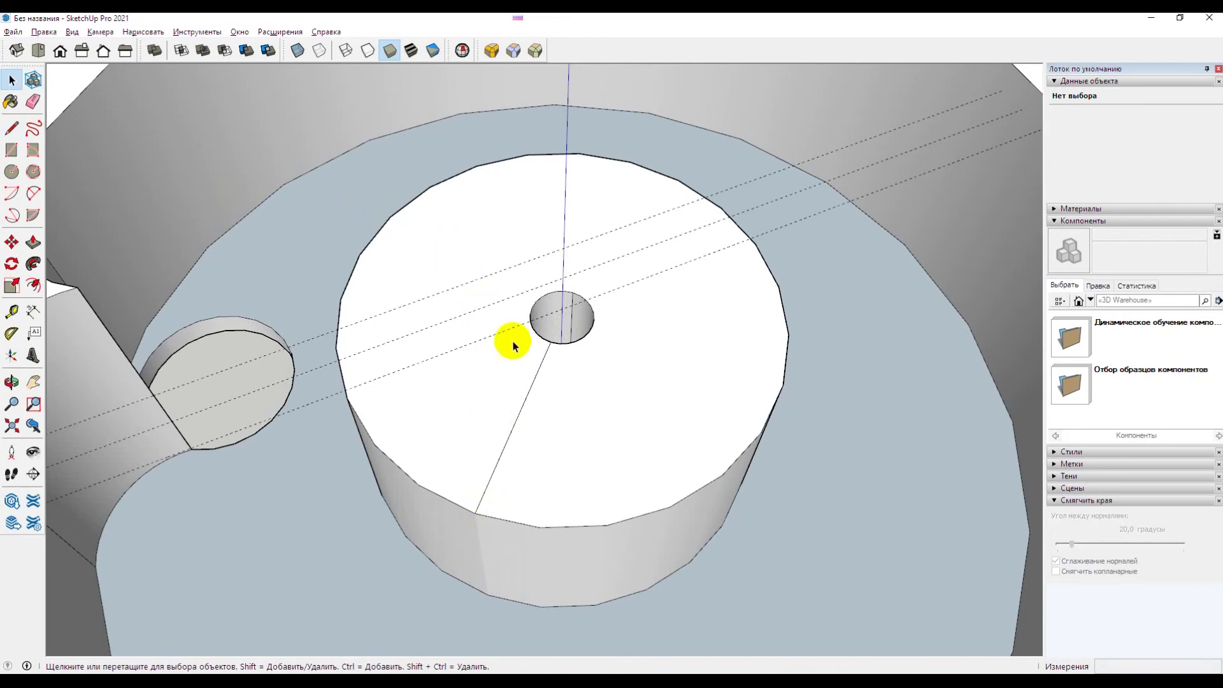
Step: Draw a line across the axial hole and a circle ringing it on the boss top
{"action": "scroll", "coordinate": [540, 381], "scroll_direction": "down", "scroll_amount": 2}
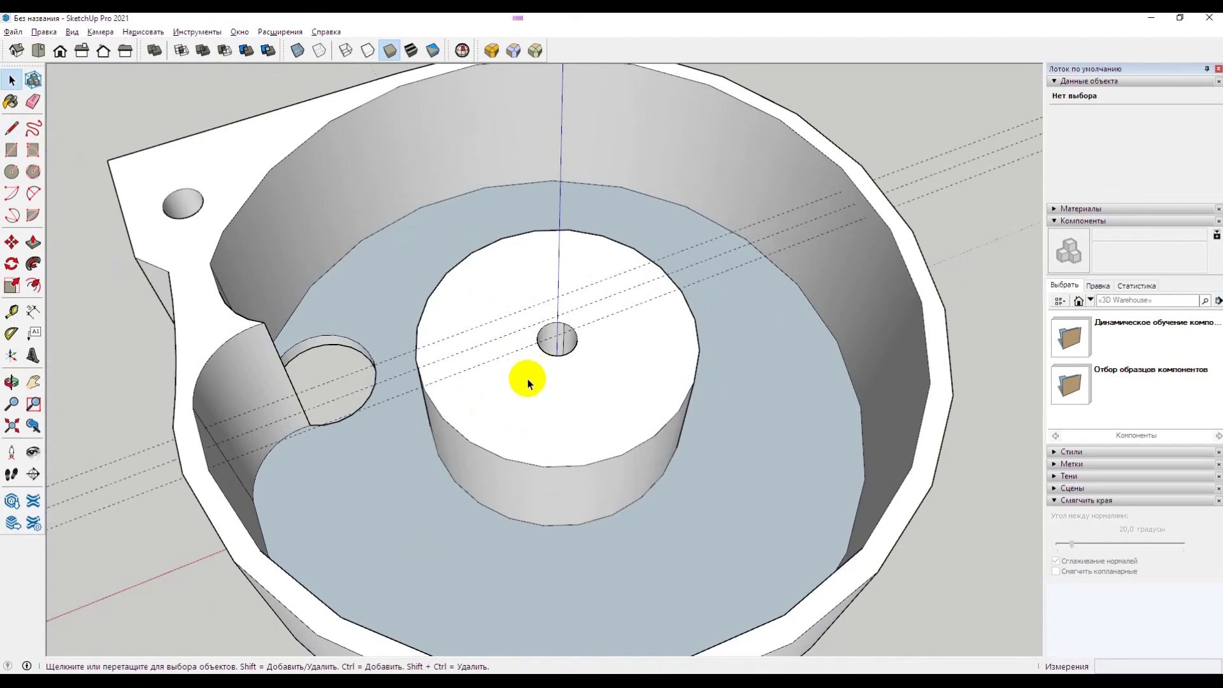
{"action": "scroll", "coordinate": [637, 484], "scroll_direction": "up", "scroll_amount": 2}
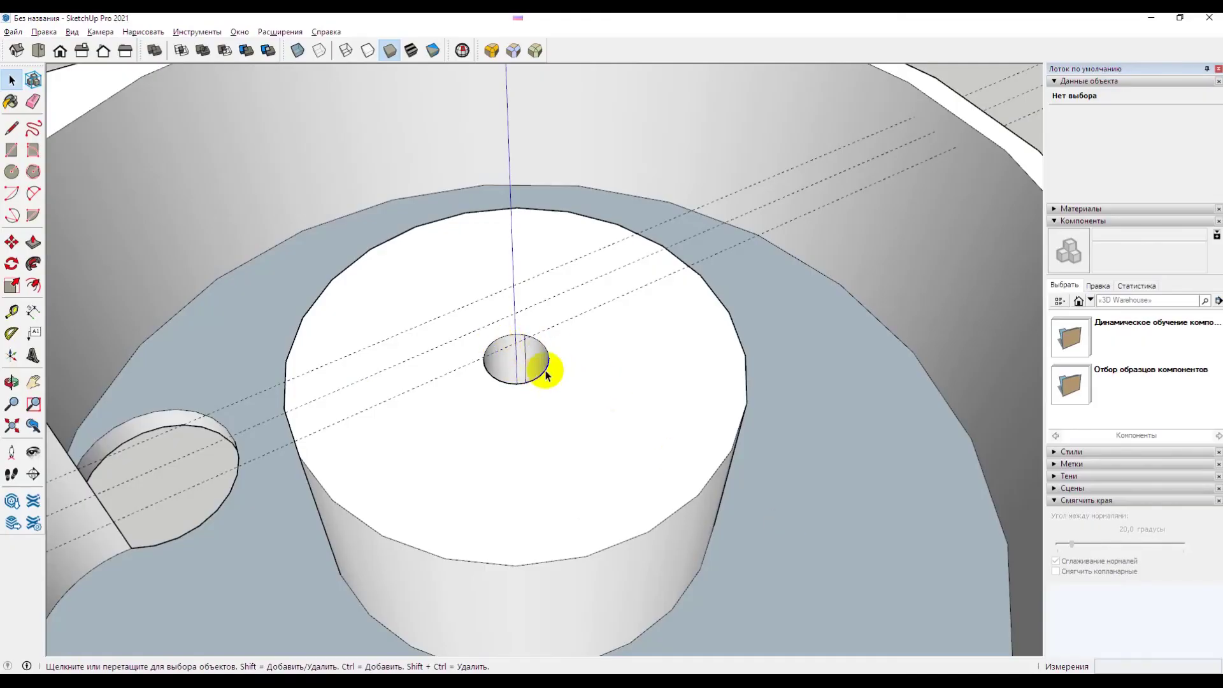
{"action": "left_click", "coordinate": [12, 128]}
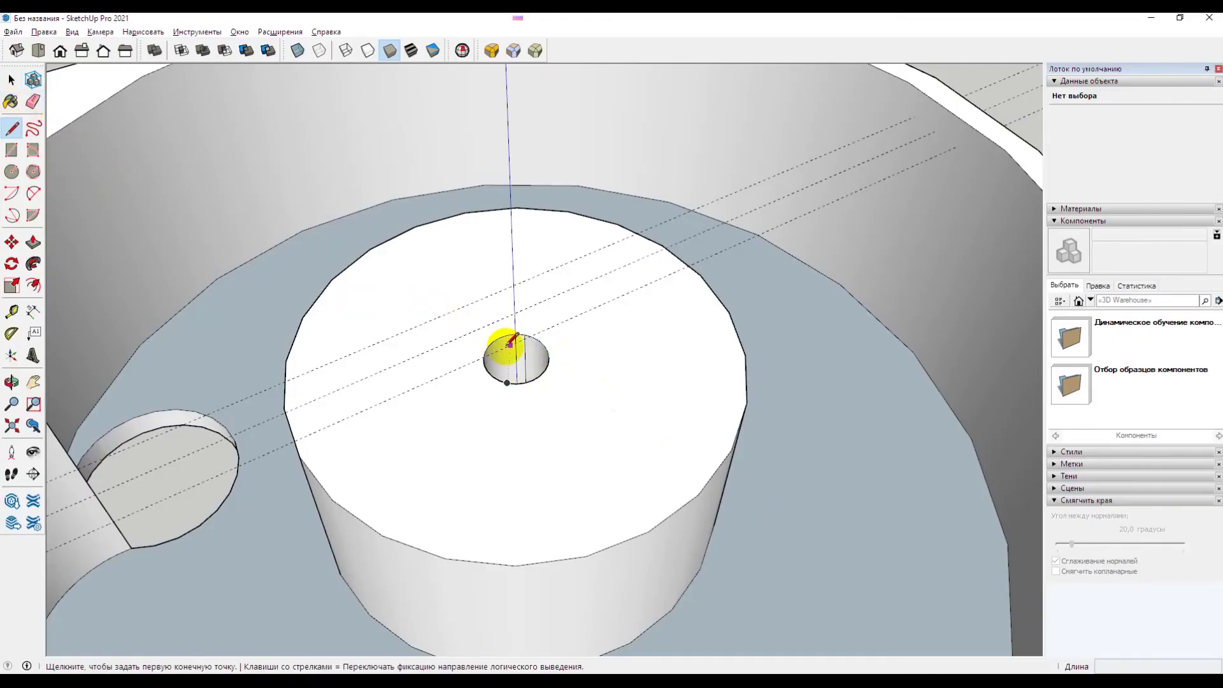
{"action": "left_click", "coordinate": [493, 342]}
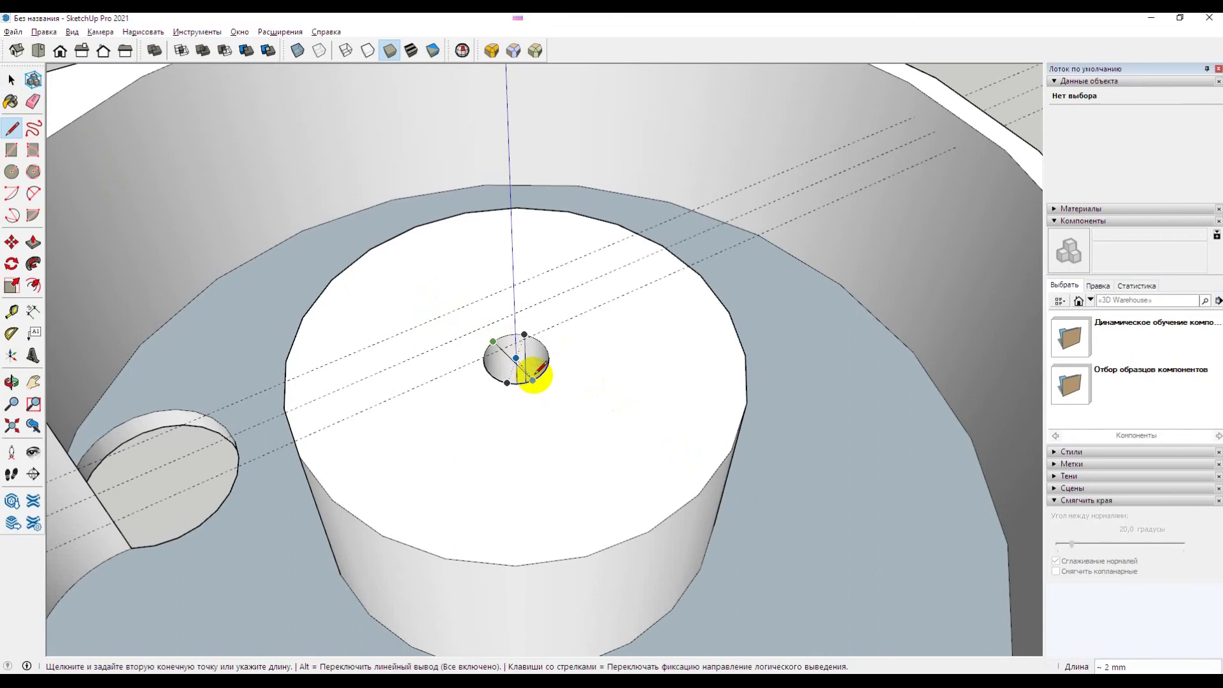
{"action": "left_click", "coordinate": [540, 376]}
{"action": "key", "text": "space"}
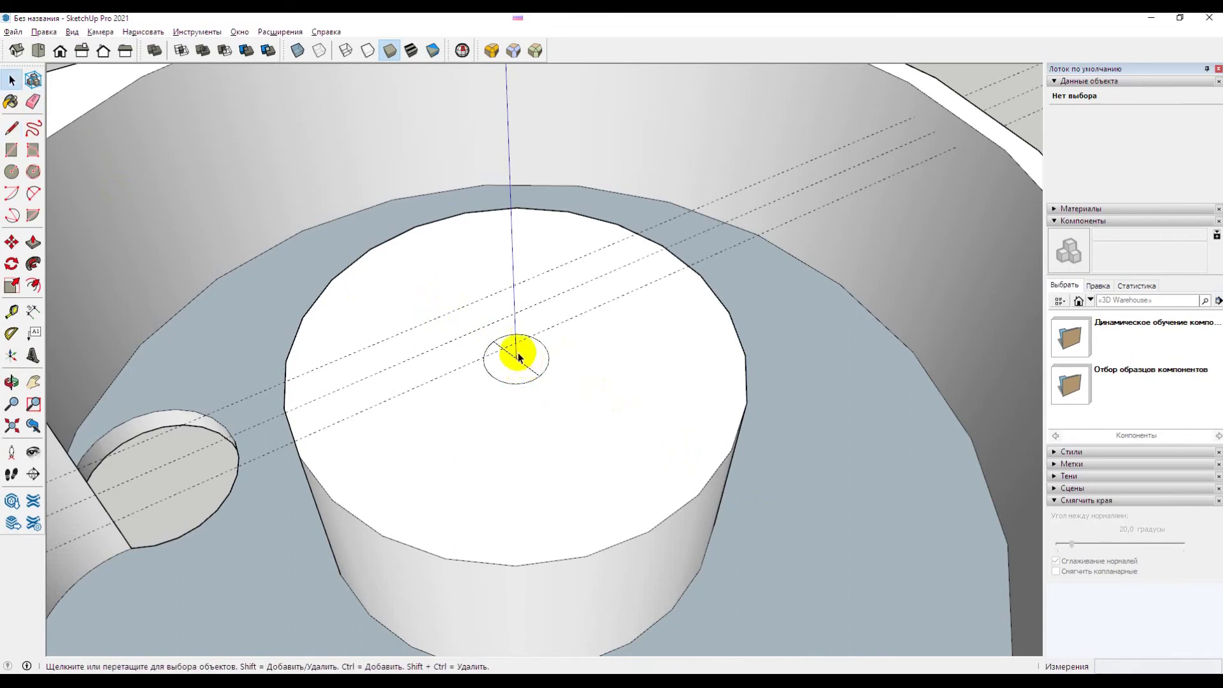
{"action": "left_click", "coordinate": [12, 172]}
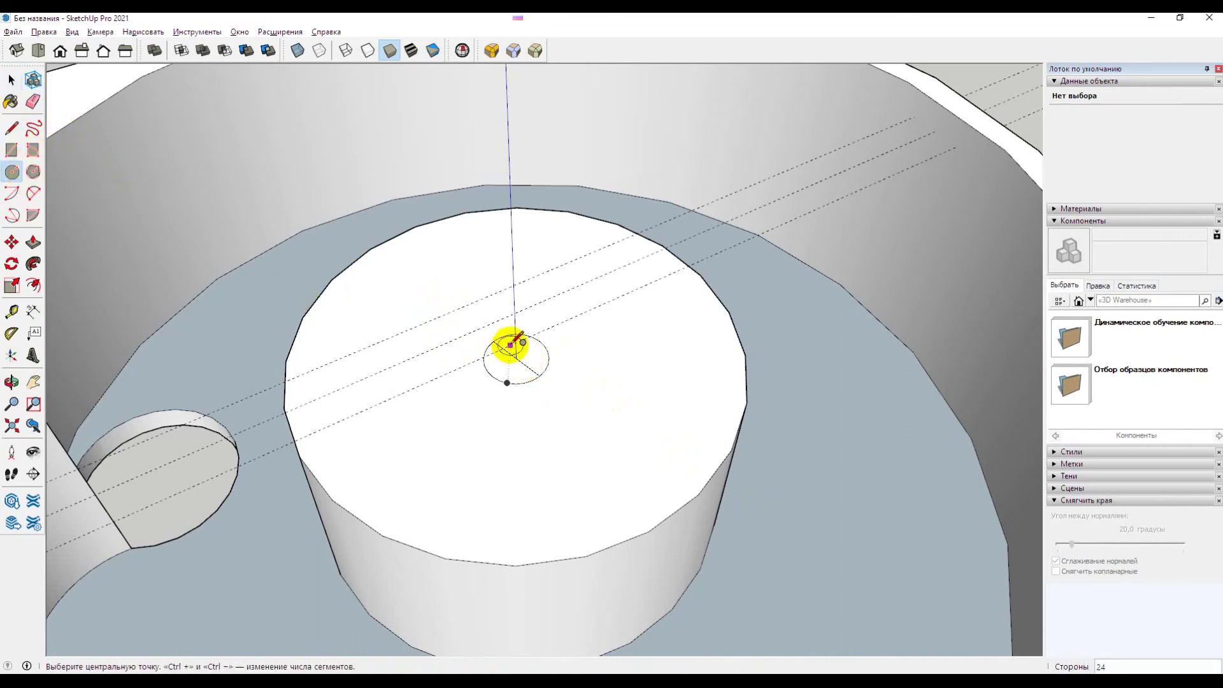
{"action": "left_click", "coordinate": [515, 358]}
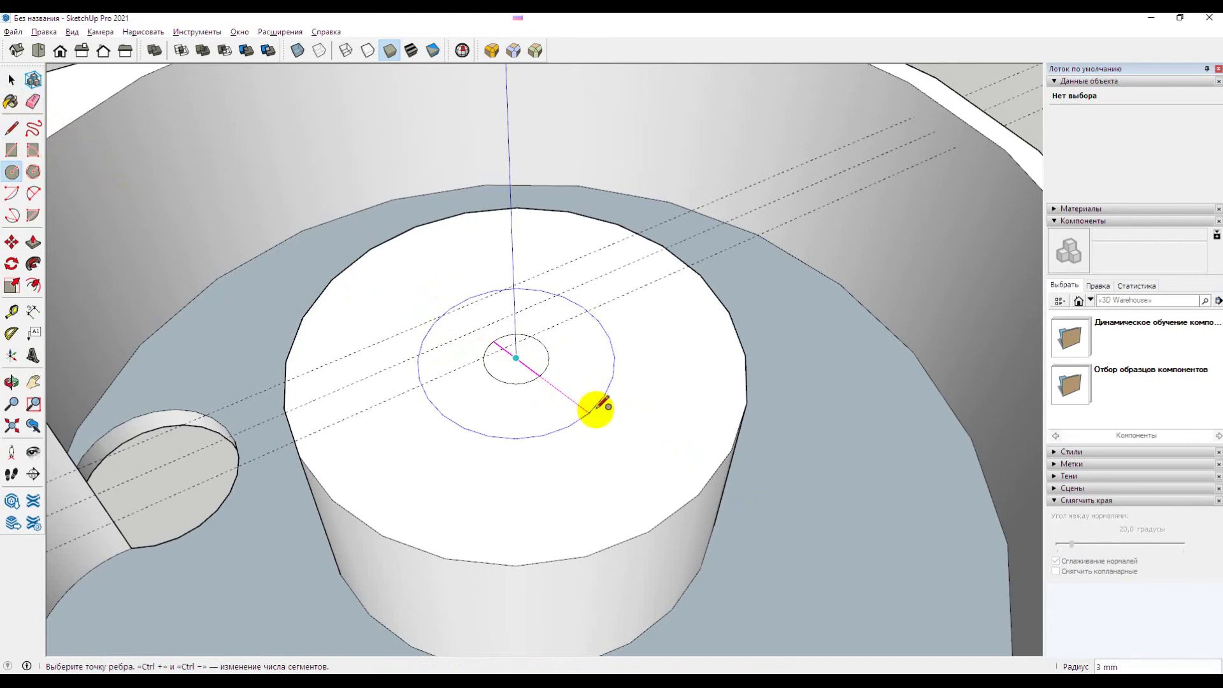
{"action": "left_click", "coordinate": [578, 394]}
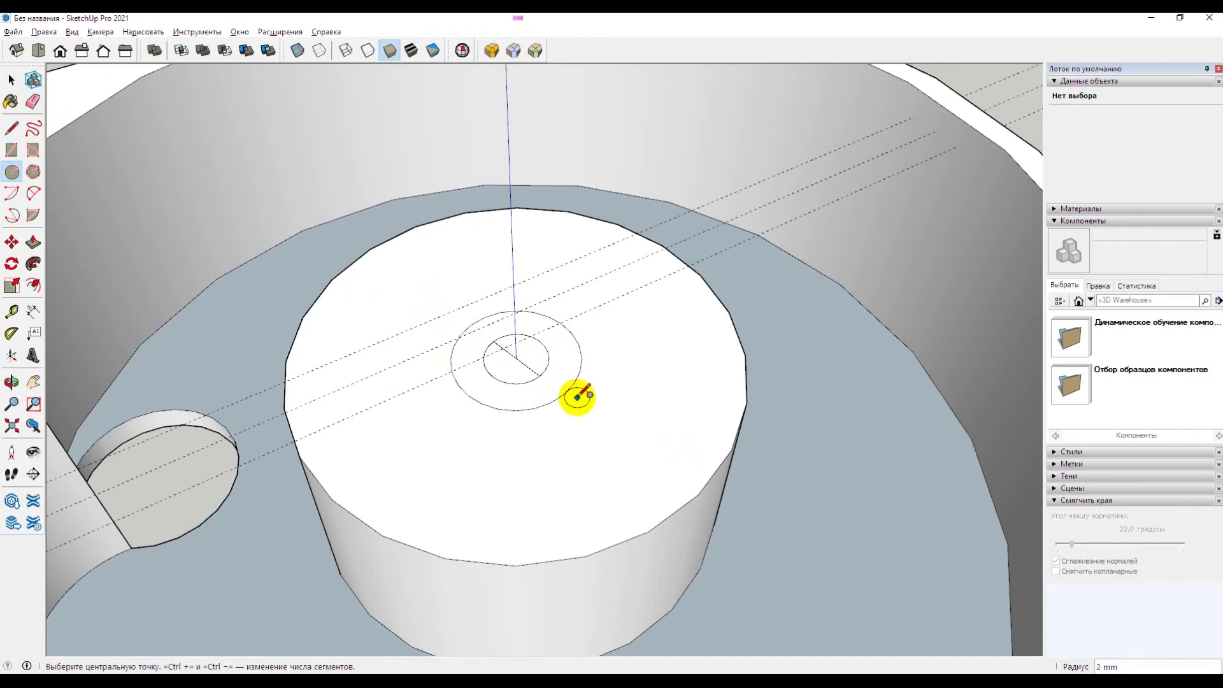
{"action": "key", "text": "space"}
Step: Pull the ring face around the hole up 2 mm into a collar and inspect it
{"action": "left_click", "coordinate": [562, 370]}
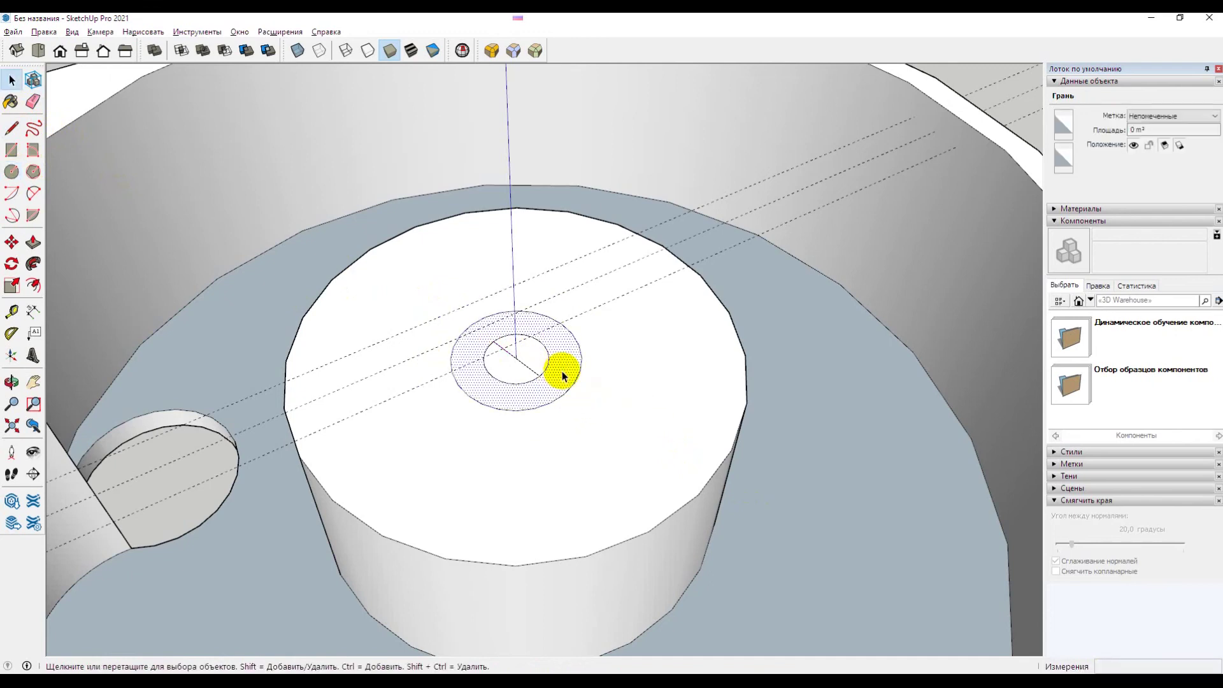
{"action": "key", "text": "p"}
{"action": "left_click", "coordinate": [562, 370]}
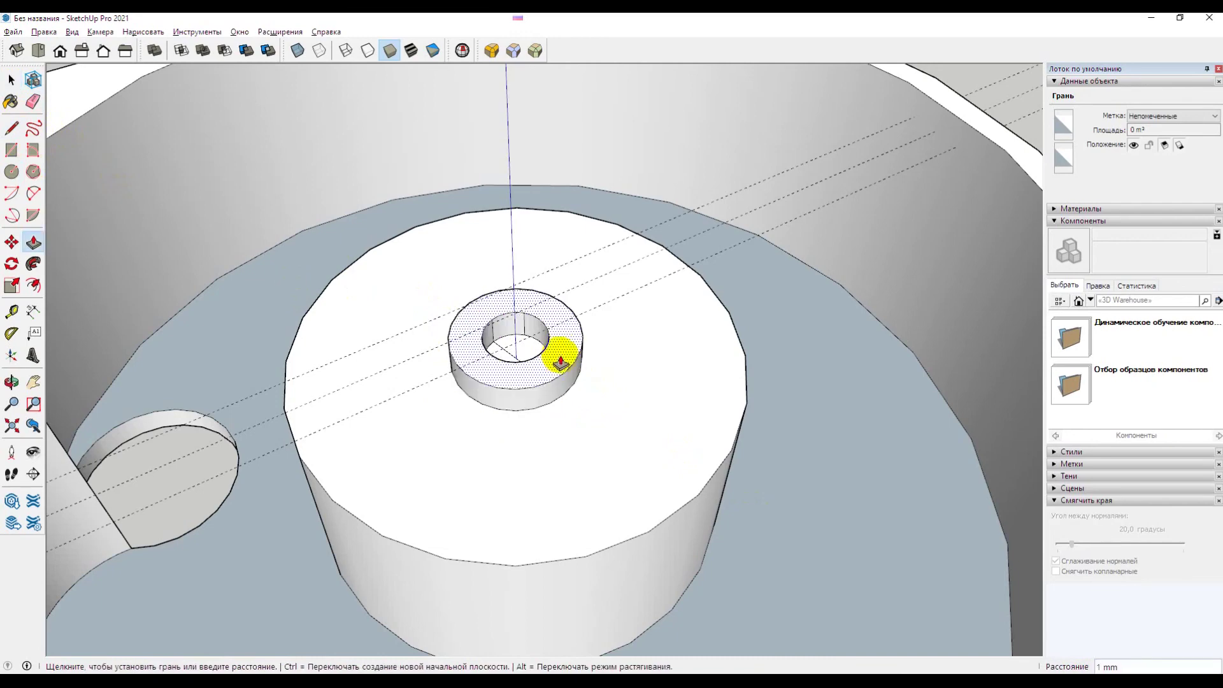
{"action": "left_click", "coordinate": [555, 318]}
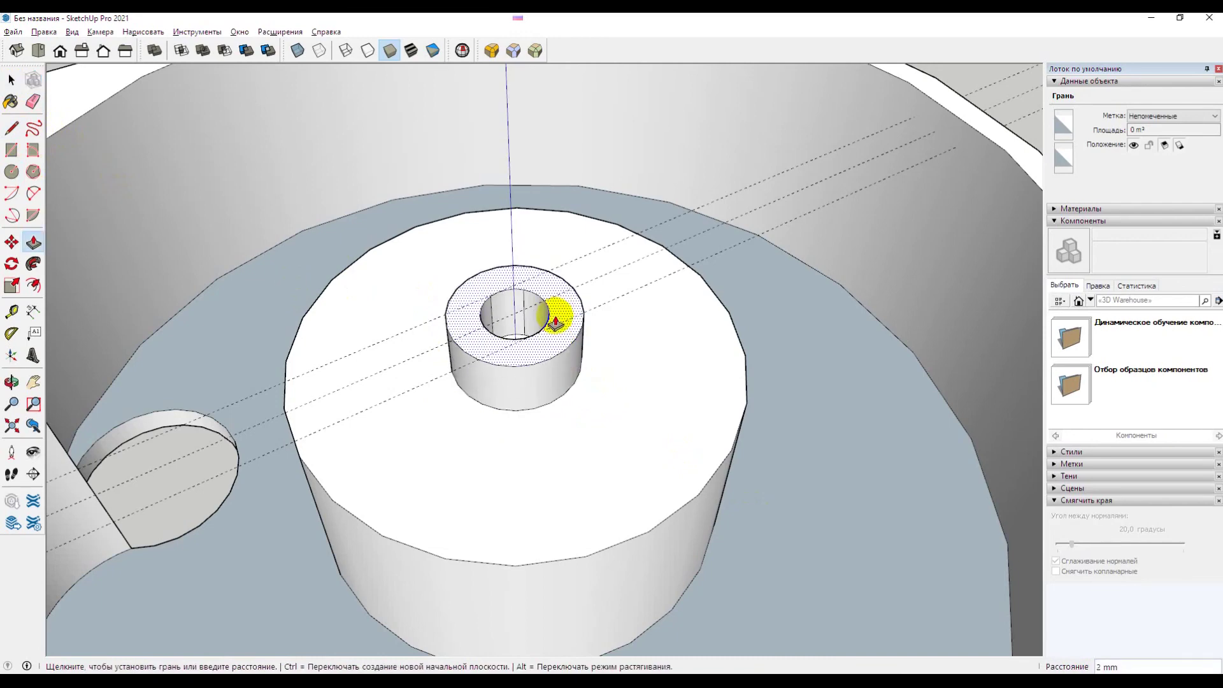
{"action": "key", "text": "space"}
{"action": "scroll", "coordinate": [555, 376], "scroll_direction": "down", "scroll_amount": 2}
{"action": "scroll", "coordinate": [555, 375], "scroll_direction": "down", "scroll_amount": 2}
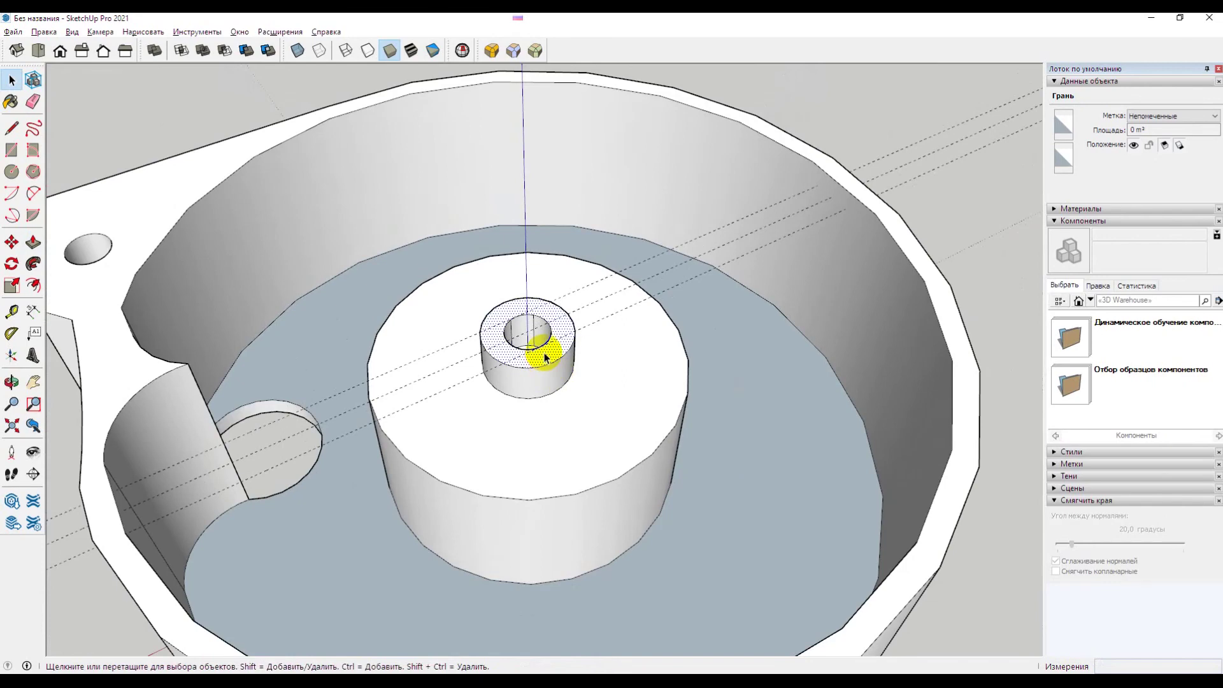
{"action": "middle_click_drag", "start_coordinate": [545, 349], "coordinate": [546, 417]}
{"action": "left_click", "coordinate": [533, 372]}
{"action": "scroll", "coordinate": [534, 373], "scroll_direction": "up", "scroll_amount": 2}
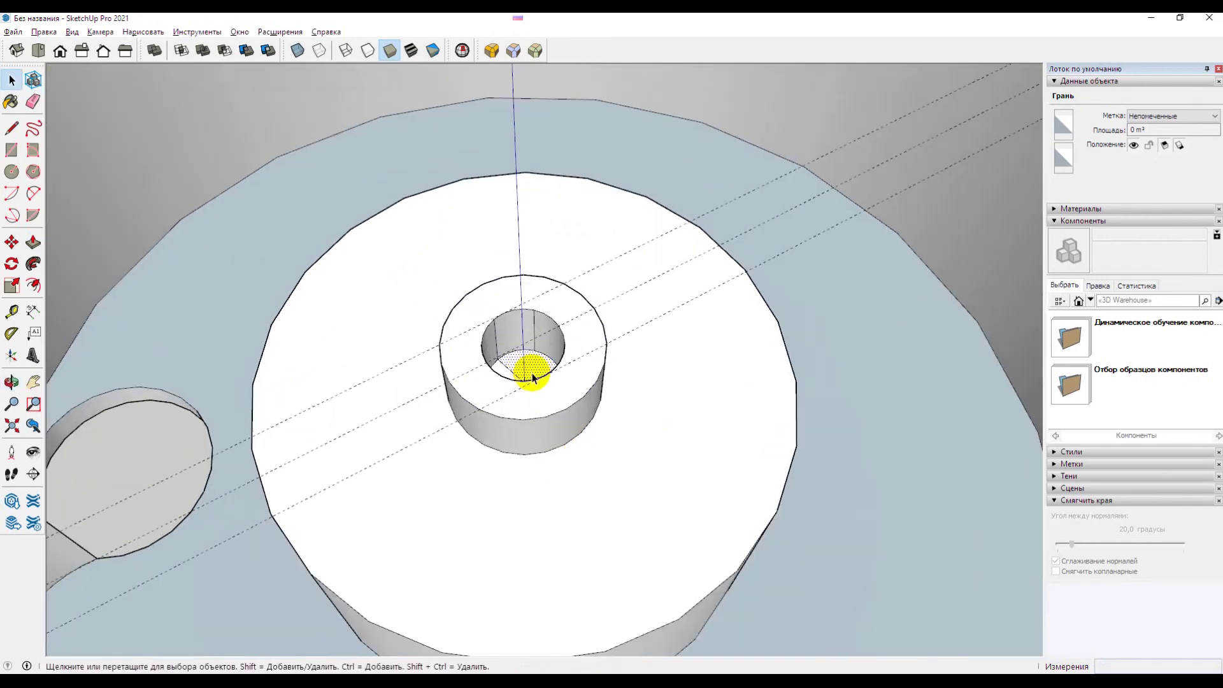
{"action": "key", "text": "Escape"}
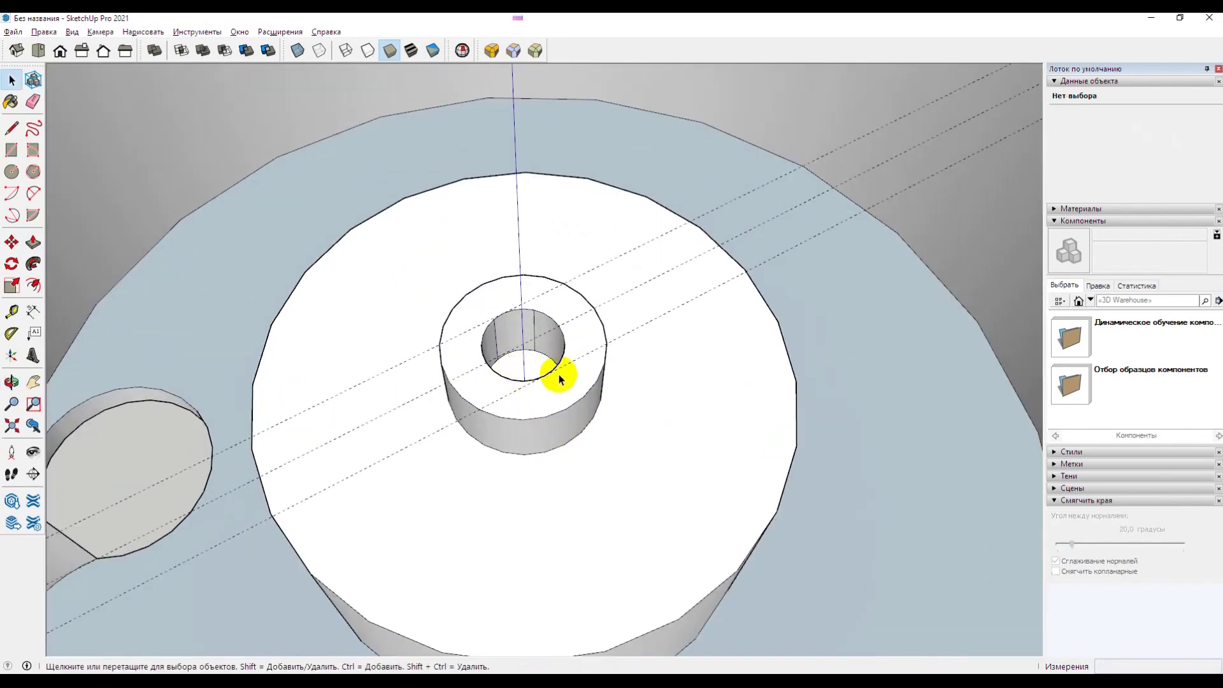
{"action": "scroll", "coordinate": [557, 375], "scroll_direction": "down", "scroll_amount": 2}
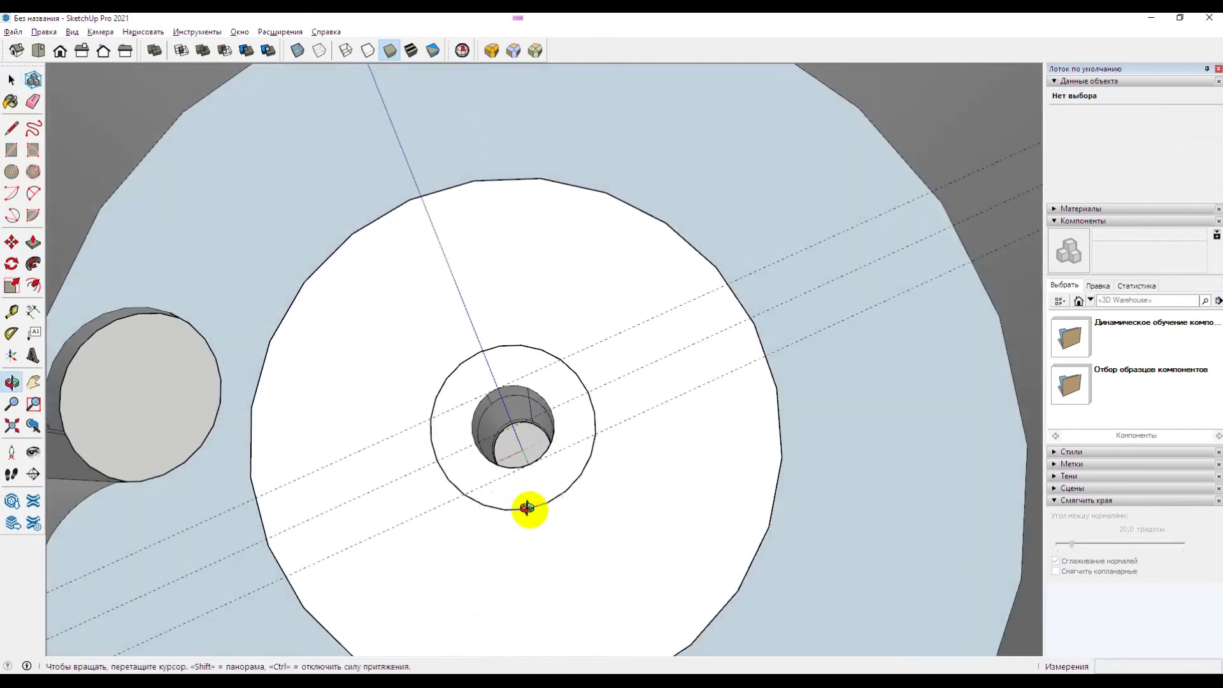
Step: View the whole collared housing, then bring up the FastStone reference photo of the parts
{"action": "middle_click_drag", "start_coordinate": [534, 467], "coordinate": [570, 322]}
{"action": "scroll", "coordinate": [570, 323], "scroll_direction": "up", "scroll_amount": 2}
{"action": "scroll", "coordinate": [530, 442], "scroll_direction": "down", "scroll_amount": 3}
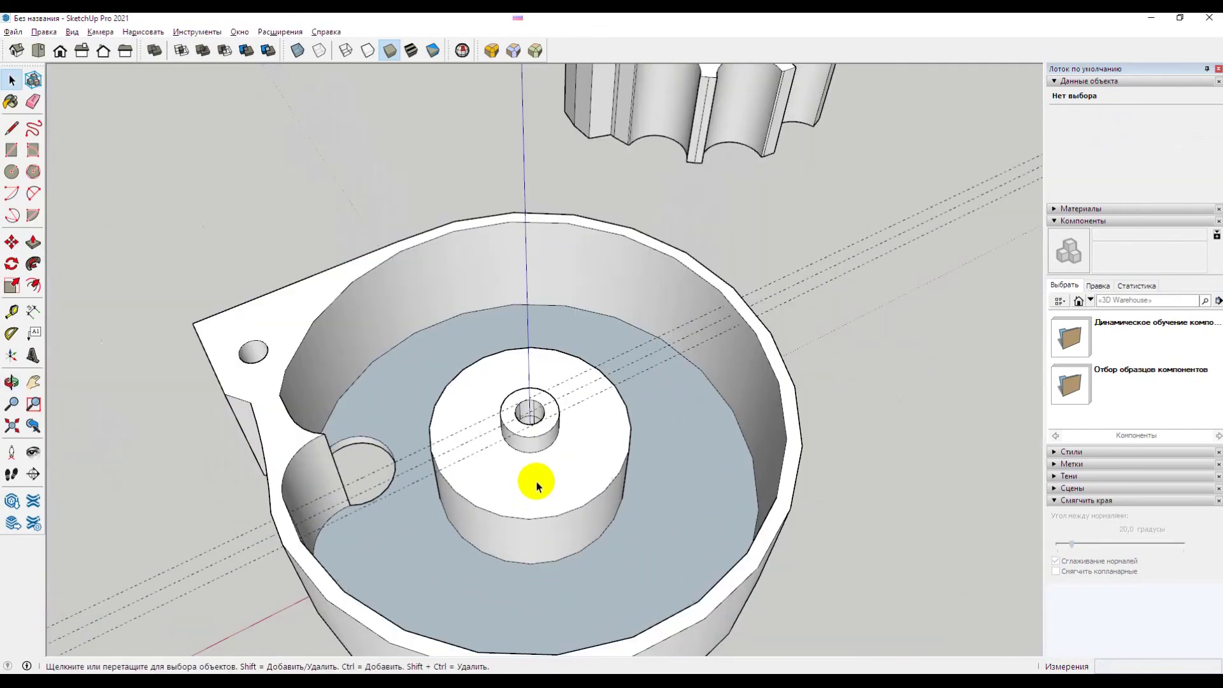
{"action": "mouse_move", "coordinate": [518, 579]}
{"action": "middle_mouse_down"}
{"action": "mouse_move", "coordinate": [505, 456]}
{"action": "mouse_move", "coordinate": [531, 464]}
{"action": "mouse_move", "coordinate": [478, 510]}
{"action": "mouse_move", "coordinate": [559, 178]}
{"action": "mouse_move", "coordinate": [595, 115]}
{"action": "mouse_move", "coordinate": [543, 256]}
{"action": "mouse_move", "coordinate": [527, 478]}
{"action": "mouse_move", "coordinate": [560, 338]}
{"action": "mouse_move", "coordinate": [554, 445]}
{"action": "mouse_move", "coordinate": [538, 391]}
{"action": "mouse_move", "coordinate": [529, 474]}
{"action": "middle_mouse_up"}
{"action": "scroll", "coordinate": [554, 445], "scroll_direction": "up", "scroll_amount": 2}
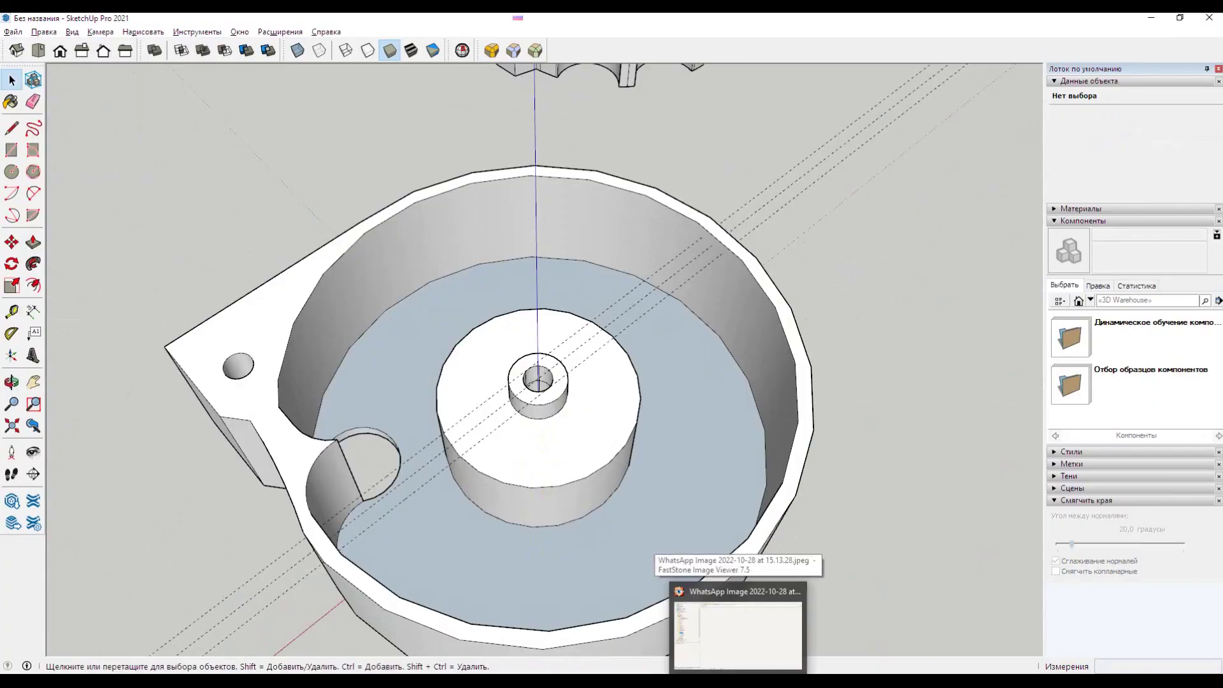
{"action": "left_click", "coordinate": [739, 611]}
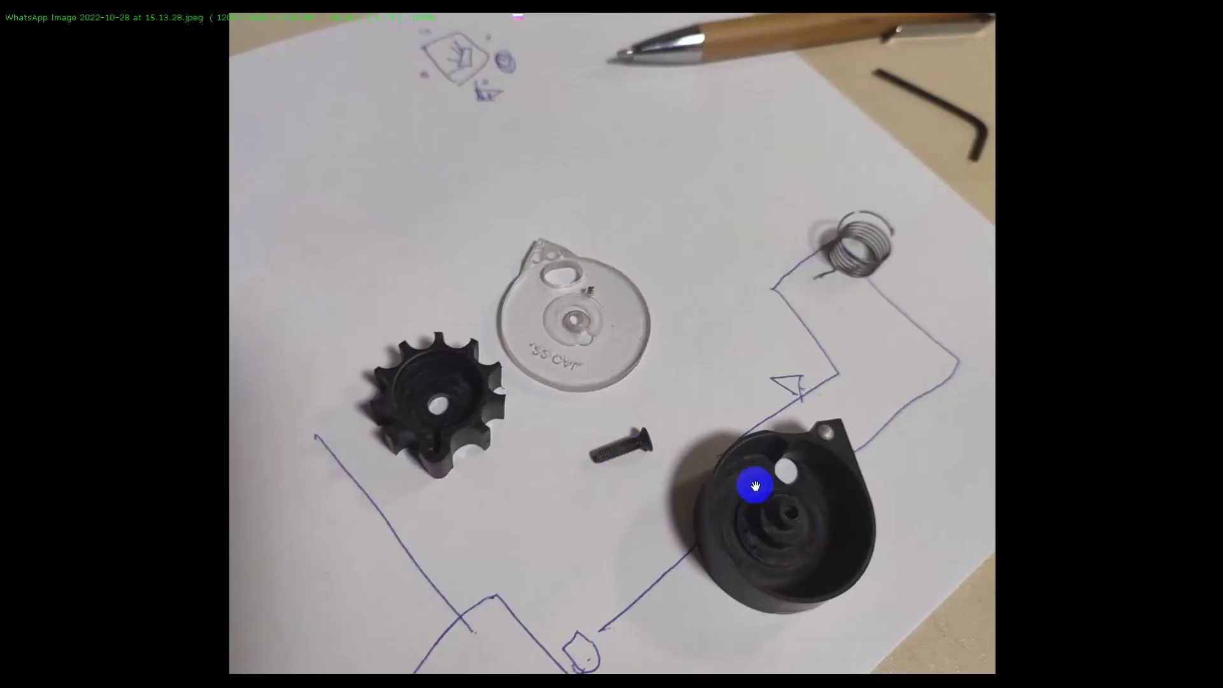
Step: Alt+Tab between the printed-parts photo and the model, finishing back in SketchUp
{"action": "key", "text": "alt+Tab"}
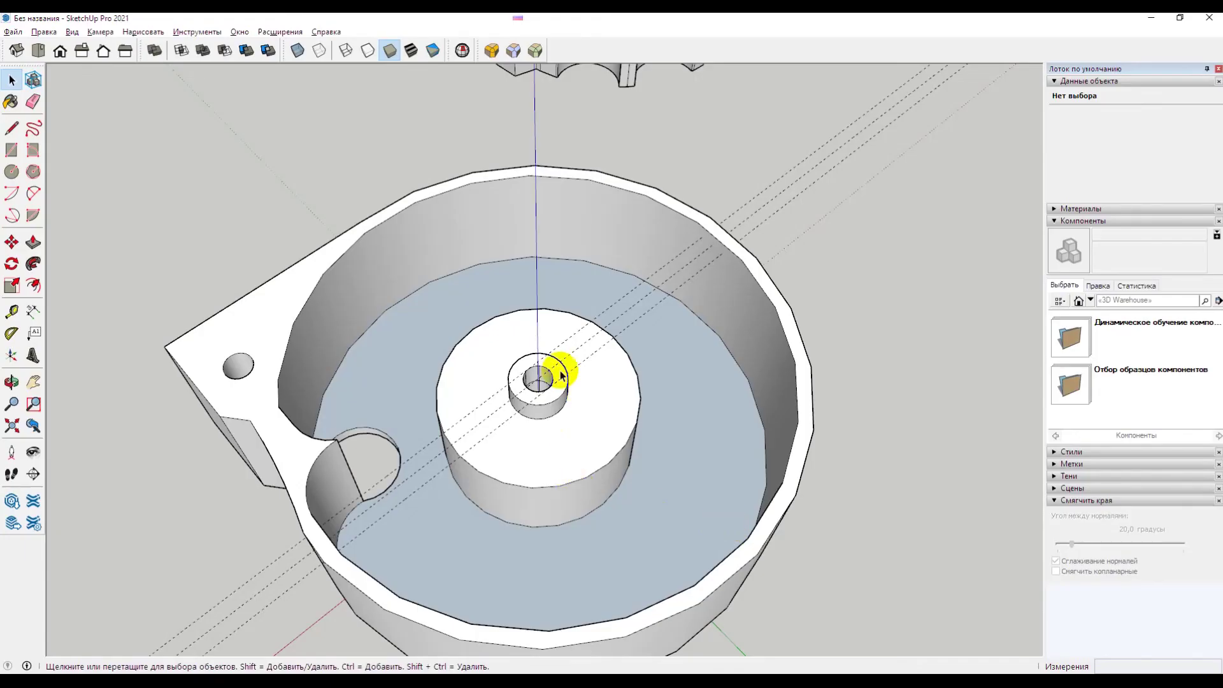
{"action": "key", "text": "alt+Tab"}
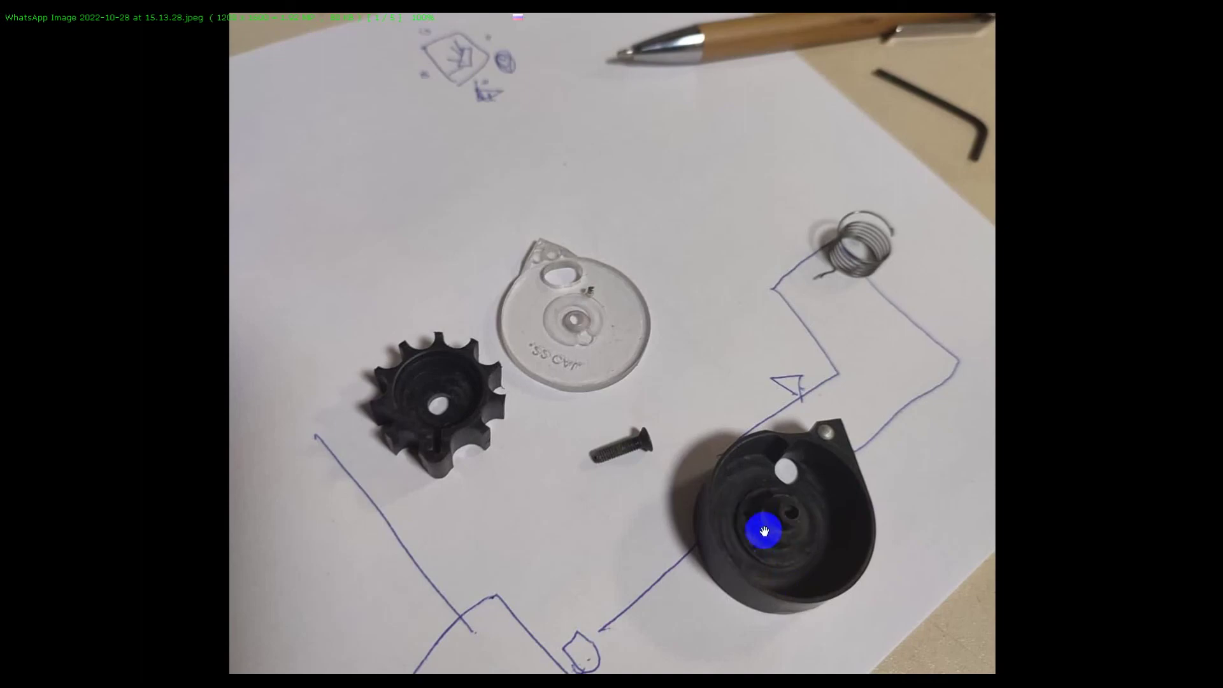
{"action": "key", "text": "alt+Tab"}
{"action": "scroll", "coordinate": [514, 436], "scroll_direction": "down", "scroll_amount": 3}
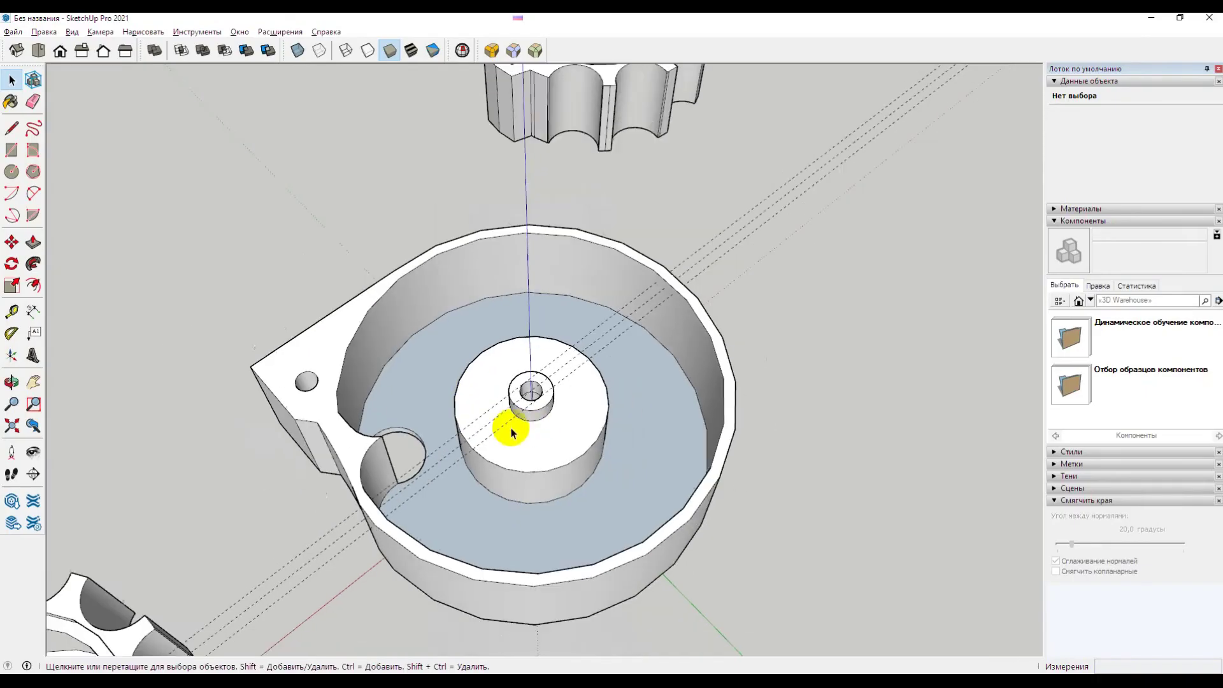
{"action": "scroll", "coordinate": [513, 435], "scroll_direction": "down", "scroll_amount": 2}
Step: Frame both gear caps and the housing with empty space on the right
{"action": "mouse_move", "coordinate": [587, 429]}
{"action": "middle_mouse_down"}
{"action": "mouse_move", "coordinate": [390, 437]}
{"action": "mouse_move", "coordinate": [314, 382]}
{"action": "mouse_move", "coordinate": [394, 413]}
{"action": "mouse_move", "coordinate": [486, 363]}
{"action": "mouse_move", "coordinate": [704, 338]}
{"action": "mouse_move", "coordinate": [681, 401]}
{"action": "middle_mouse_up"}
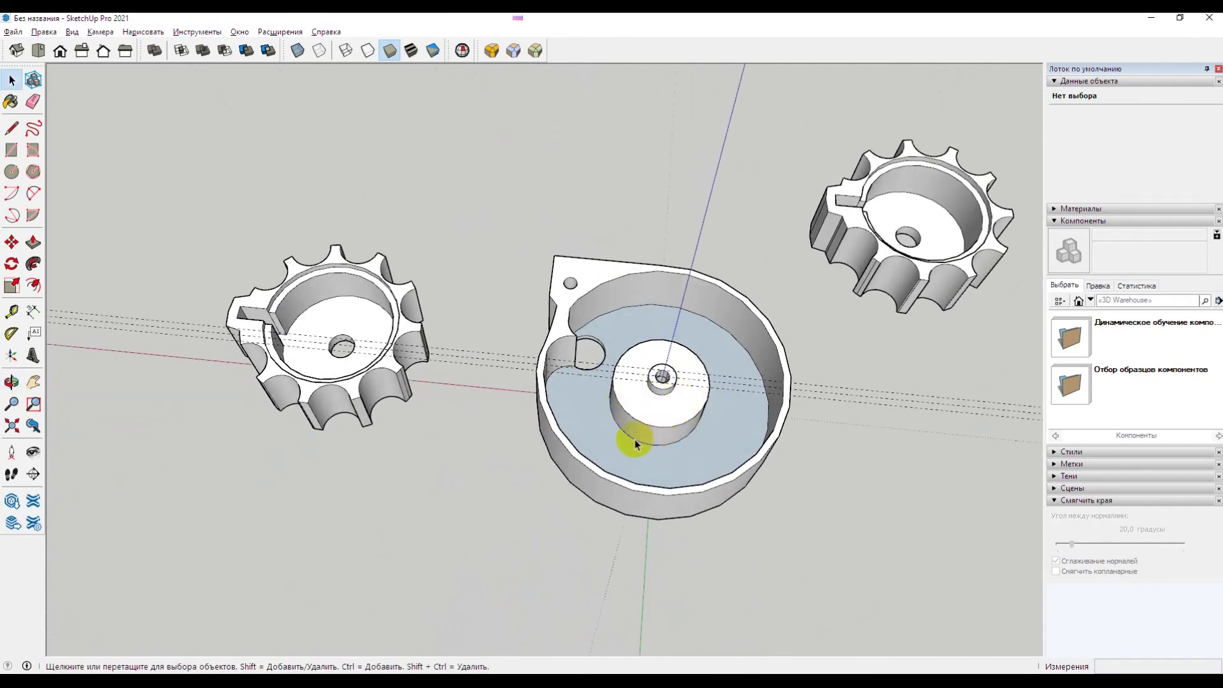
{"action": "mouse_move", "coordinate": [480, 428]}
{"action": "middle_mouse_down"}
{"action": "mouse_move", "coordinate": [575, 409]}
{"action": "mouse_move", "coordinate": [660, 414]}
{"action": "mouse_move", "coordinate": [477, 420]}
{"action": "mouse_move", "coordinate": [443, 405]}
{"action": "middle_mouse_up"}
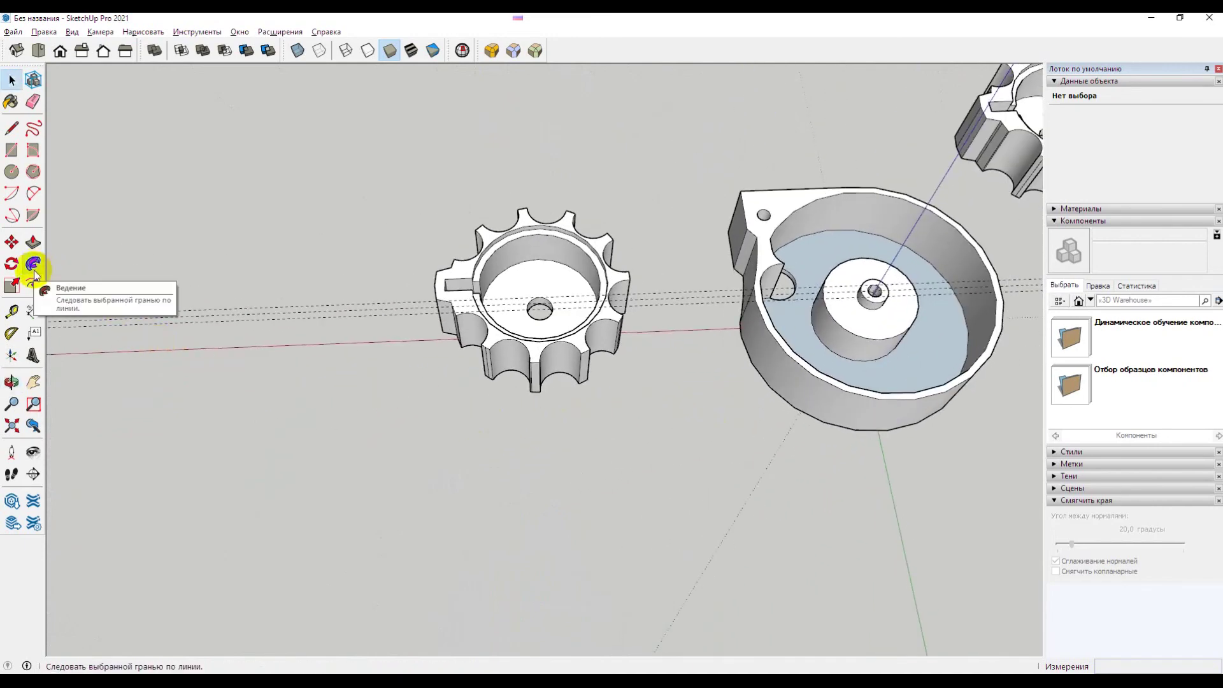
{"action": "mouse_move", "coordinate": [210, 350]}
{"action": "middle_mouse_down"}
{"action": "mouse_move", "coordinate": [532, 322]}
{"action": "mouse_move", "coordinate": [637, 337]}
{"action": "middle_mouse_up"}
{"action": "mouse_move", "coordinate": [852, 363]}
{"action": "middle_mouse_down", "text": "shift"}
{"action": "mouse_move", "coordinate": [715, 346]}
{"action": "mouse_move", "coordinate": [460, 369]}
{"action": "middle_mouse_up", "text": "shift"}
{"action": "mouse_move", "coordinate": [676, 342]}
{"action": "middle_mouse_down", "text": "shift"}
{"action": "mouse_move", "coordinate": [436, 346]}
{"action": "mouse_move", "coordinate": [458, 354]}
{"action": "mouse_move", "coordinate": [439, 324]}
{"action": "middle_mouse_up", "text": "shift"}
{"action": "middle_click_drag", "start_coordinate": [554, 332], "coordinate": [414, 345], "text": "shift"}
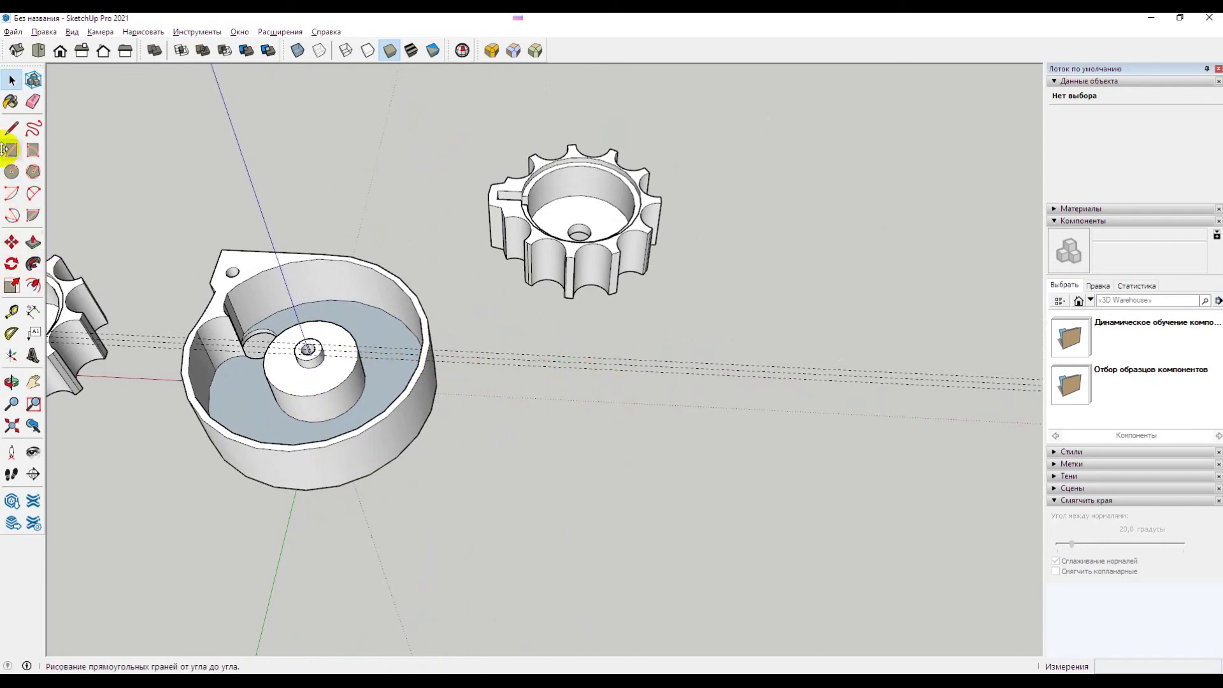
{"action": "left_click", "coordinate": [12, 171]}
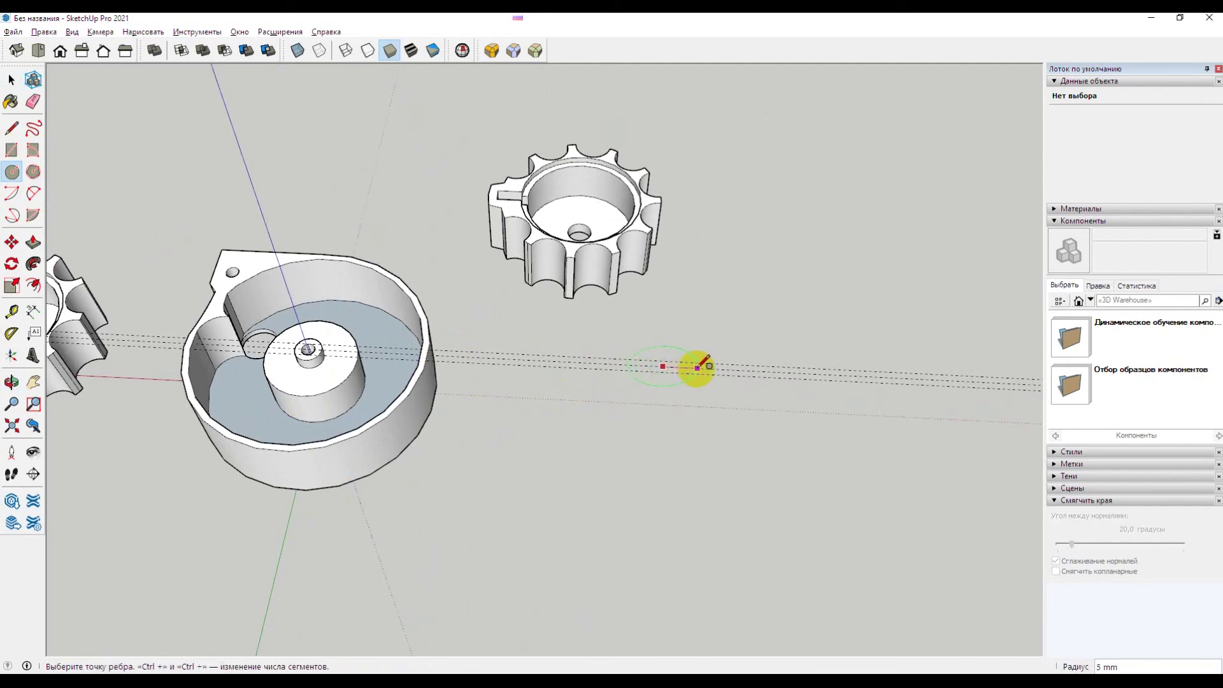
Step: Draw a small 5 mm circle beside the housing
{"action": "middle_click_drag", "start_coordinate": [699, 363], "coordinate": [700, 230]}
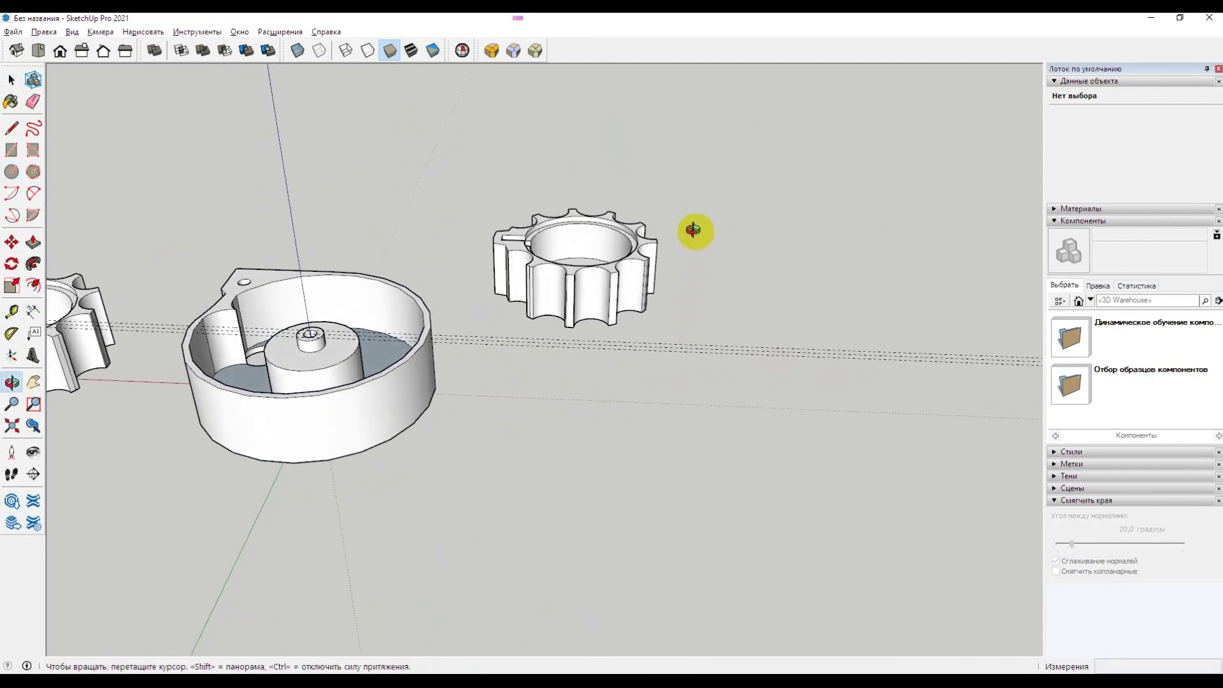
{"action": "left_click", "coordinate": [698, 348]}
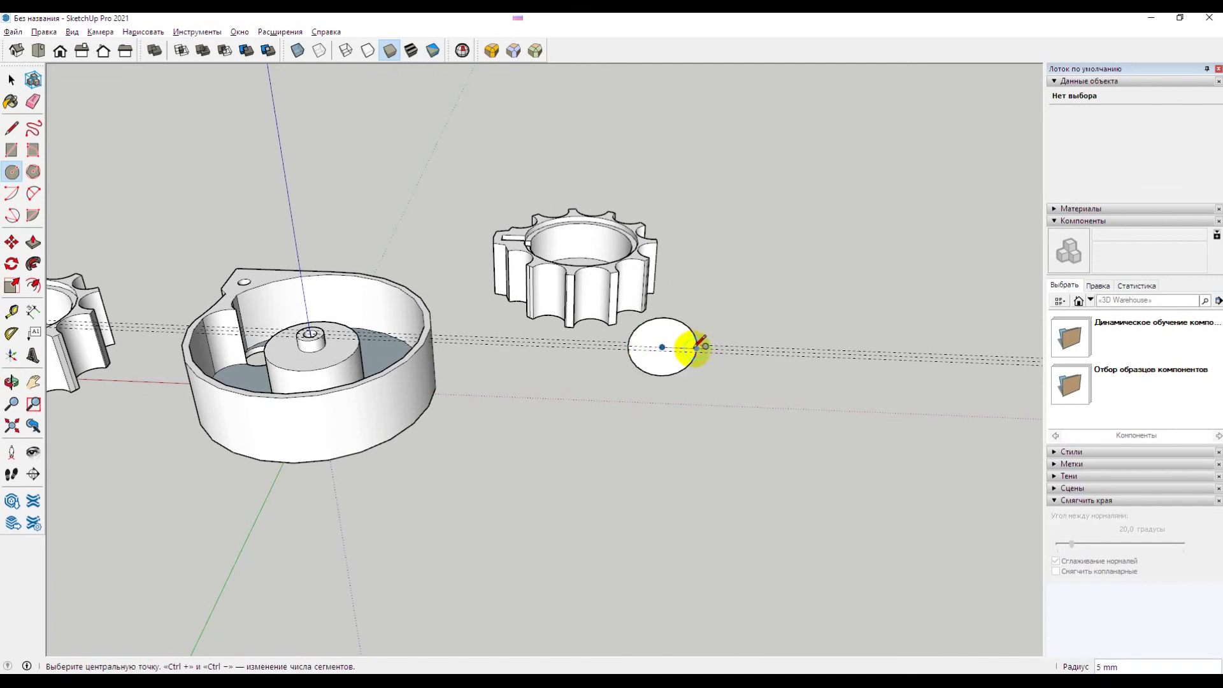
{"action": "middle_click_drag", "start_coordinate": [688, 347], "coordinate": [540, 391], "text": "shift"}
{"action": "key", "text": "space"}
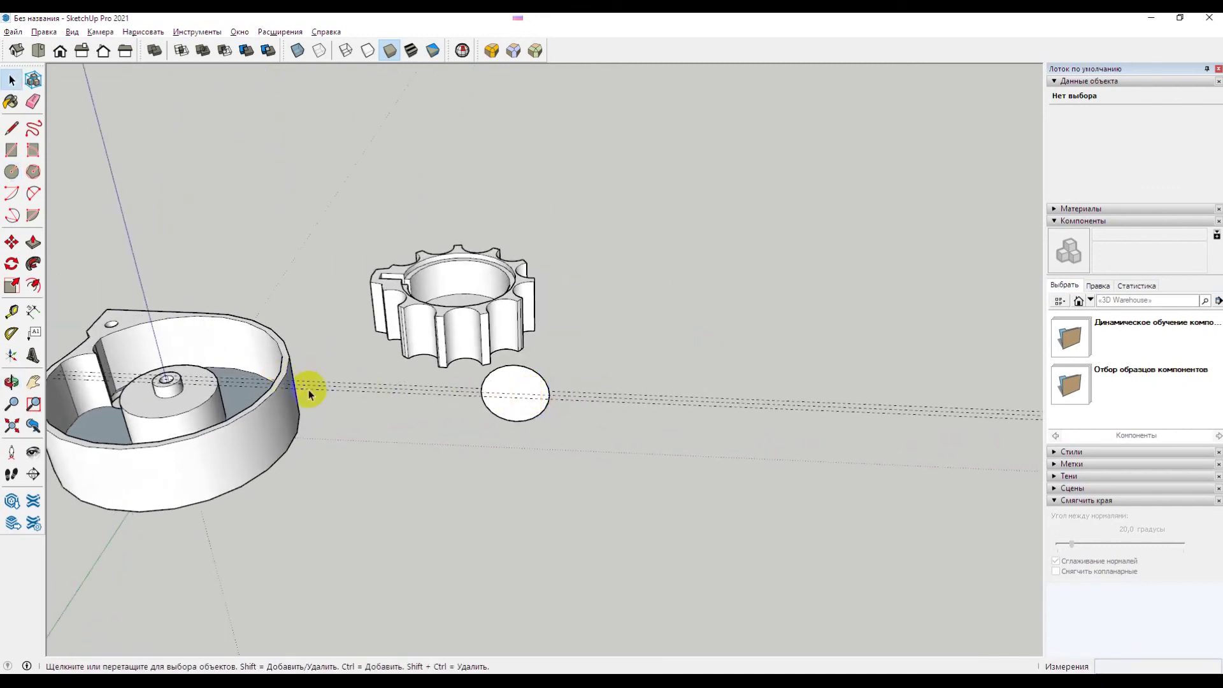
Step: Draw a 24-segment circle of about 27 mm radius through the small circle and select it
{"action": "left_click", "coordinate": [11, 171]}
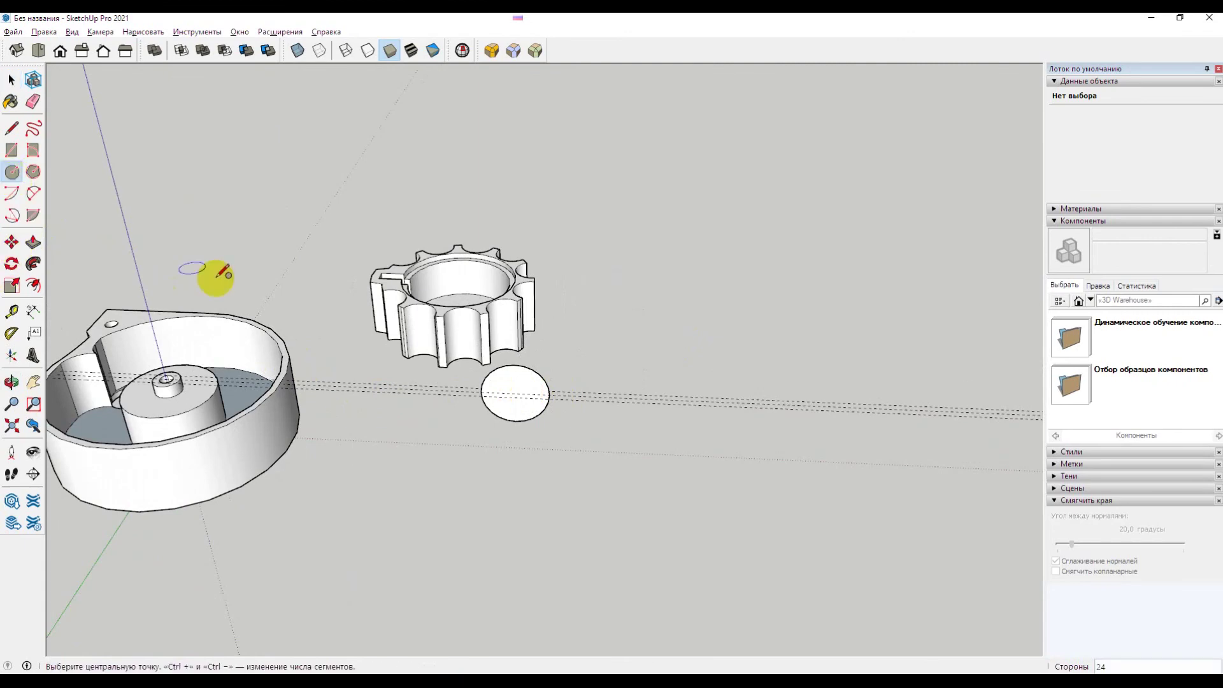
{"action": "left_click", "coordinate": [701, 400]}
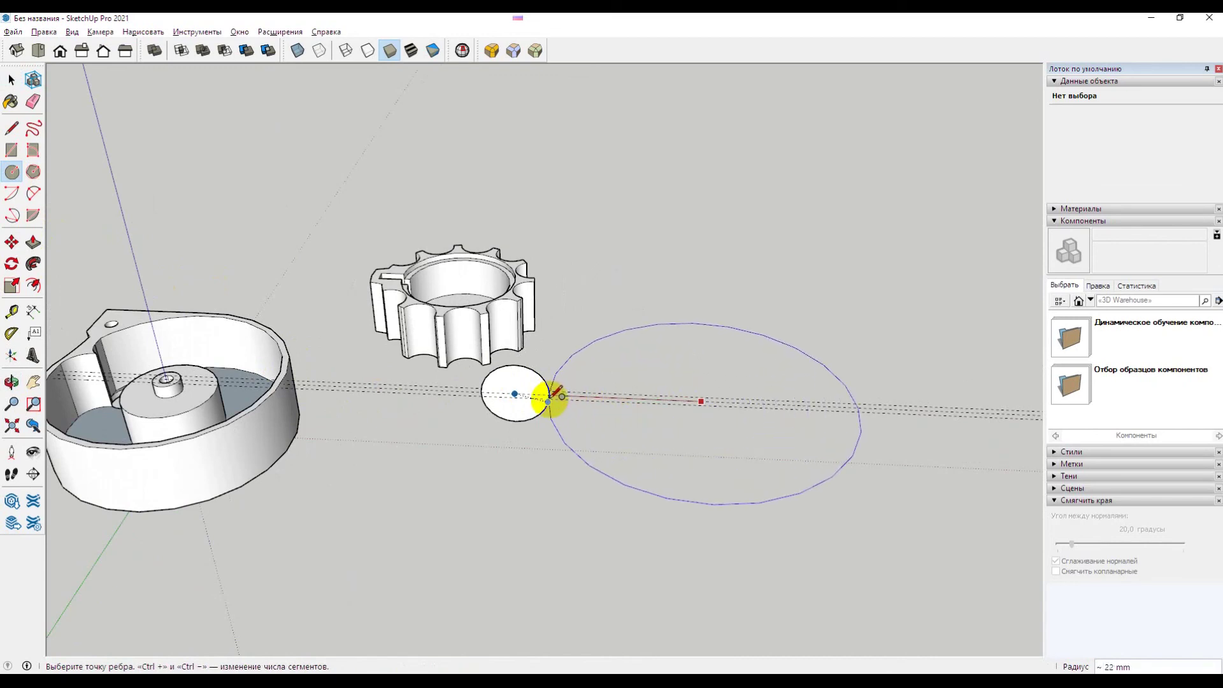
{"action": "left_click", "coordinate": [515, 393]}
{"action": "key", "text": "space"}
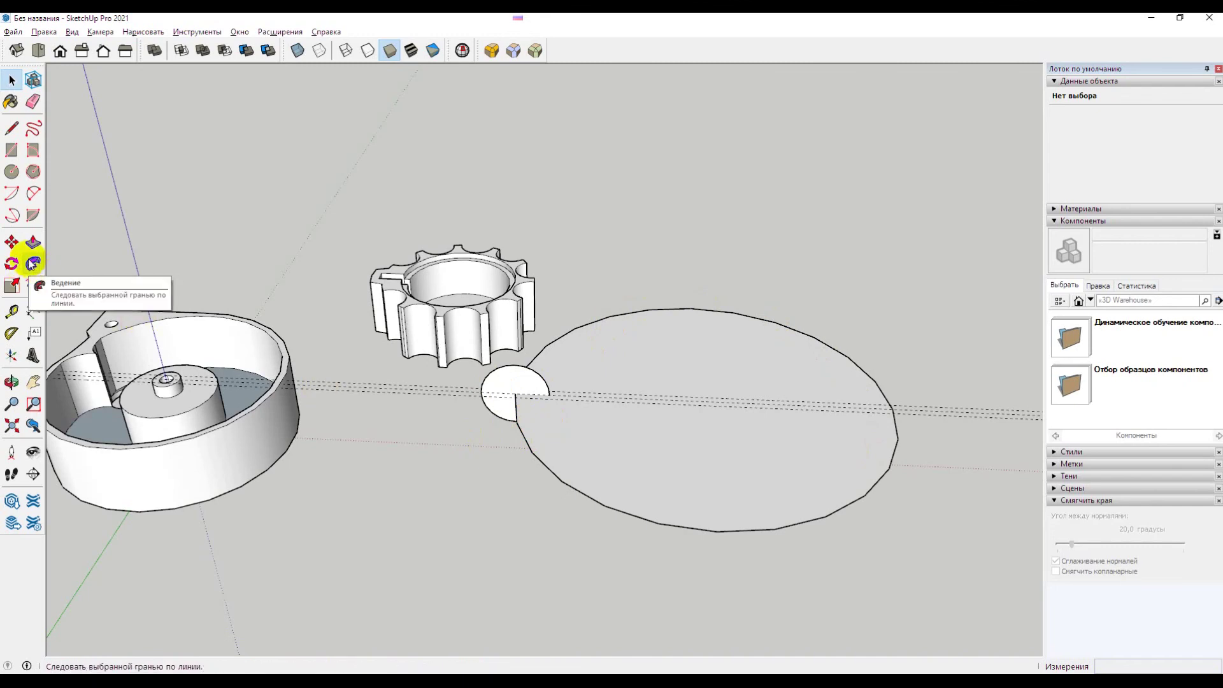
{"action": "left_click", "coordinate": [574, 492]}
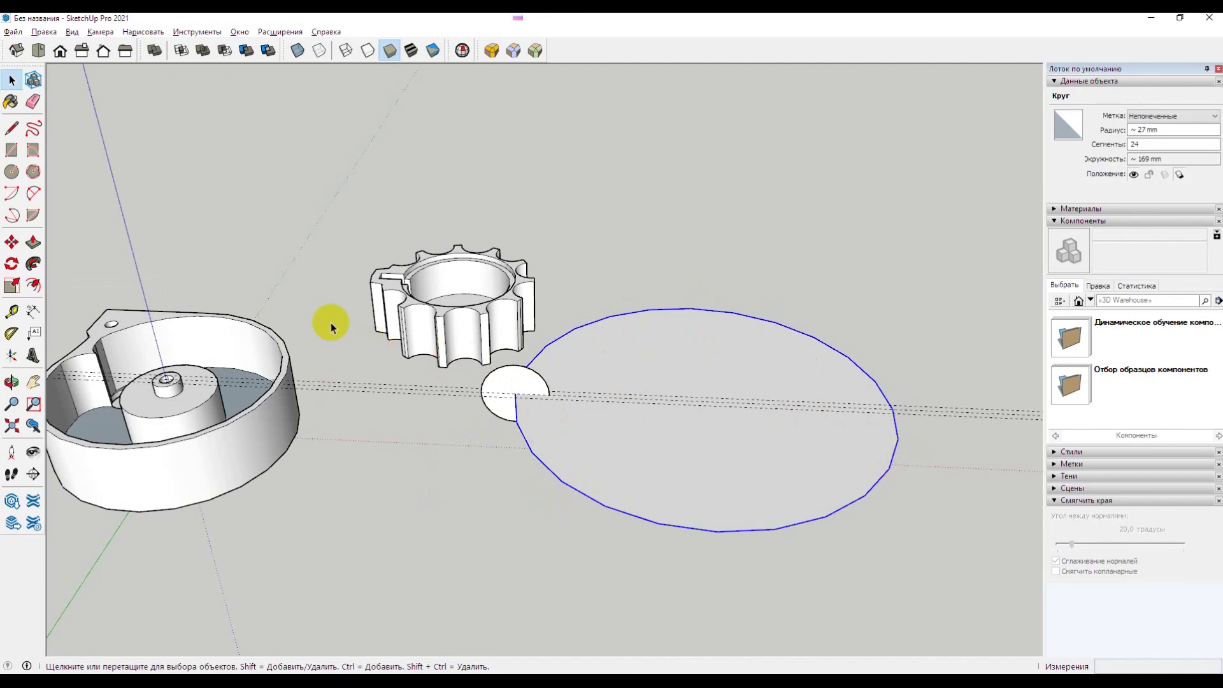
Step: Sweep the small circle along the big circle with Follow Me to form a ring
{"action": "left_click", "coordinate": [33, 264]}
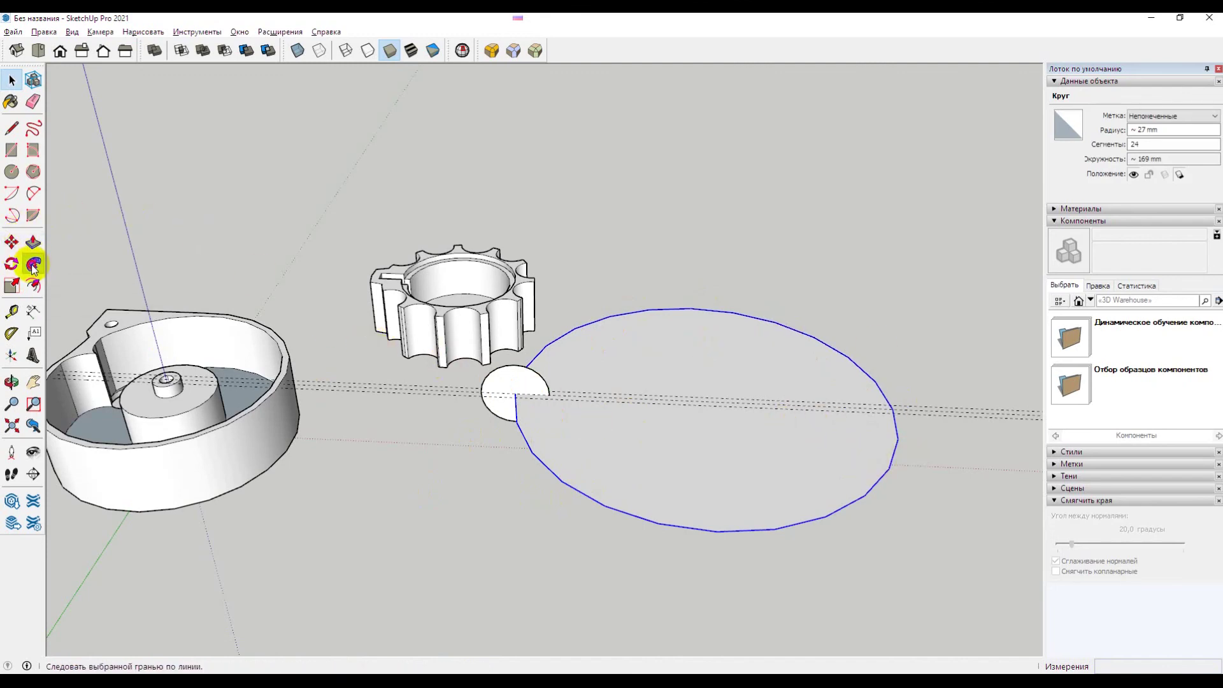
{"action": "left_click", "coordinate": [501, 387]}
{"action": "mouse_move", "coordinate": [607, 546]}
{"action": "middle_mouse_down"}
{"action": "mouse_move", "coordinate": [580, 402]}
{"action": "mouse_move", "coordinate": [627, 259]}
{"action": "mouse_move", "coordinate": [533, 537]}
{"action": "middle_mouse_up"}
{"action": "scroll", "coordinate": [687, 468], "scroll_direction": "up", "scroll_amount": 3}
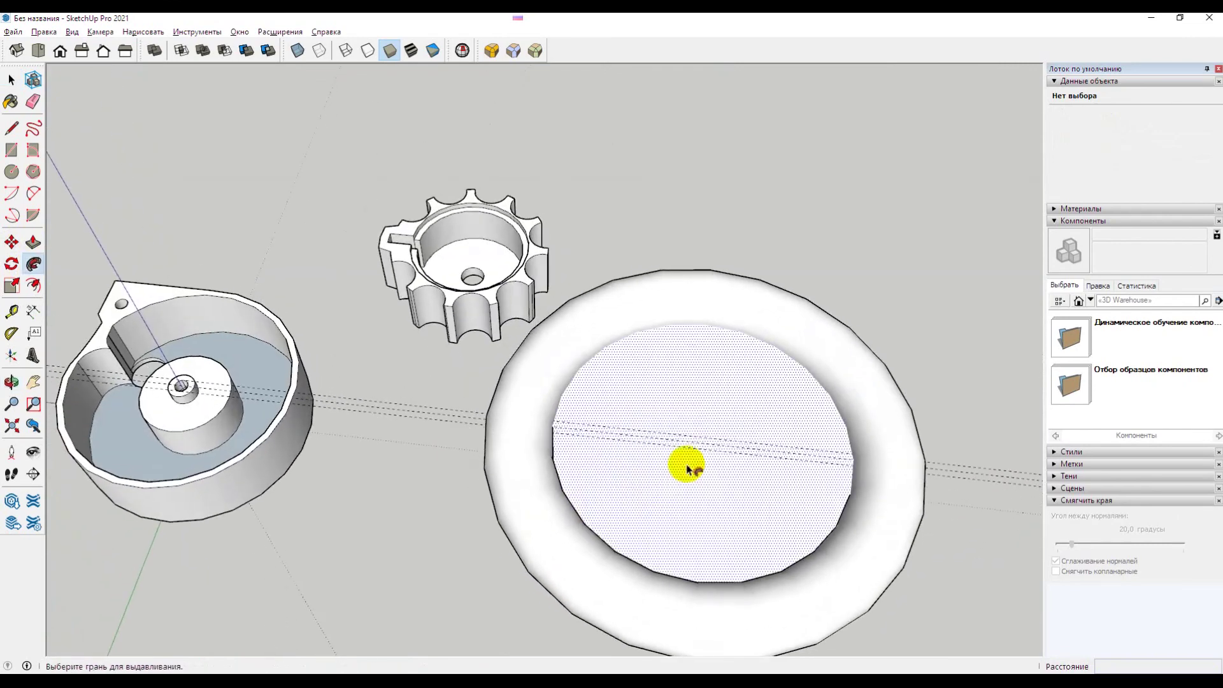
{"action": "mouse_move", "coordinate": [641, 418]}
{"action": "middle_mouse_down", "text": "shift"}
{"action": "mouse_move", "coordinate": [449, 325]}
{"action": "mouse_move", "coordinate": [204, 355]}
{"action": "mouse_move", "coordinate": [427, 364]}
{"action": "middle_mouse_up", "text": "shift"}
{"action": "scroll", "coordinate": [450, 324], "scroll_direction": "down", "scroll_amount": 3}
Step: Undo the ring and big circle, leaving only the small 5 mm circle
{"action": "key", "text": "space"}
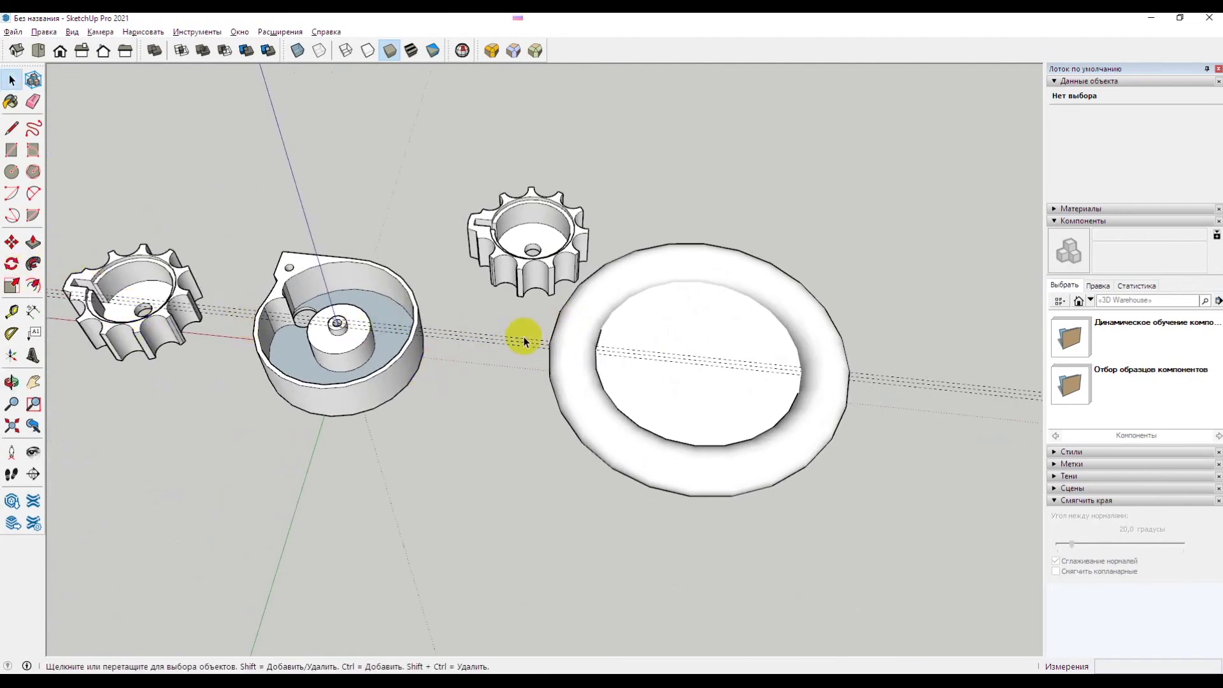
{"action": "key", "text": "ctrl+z"}
{"action": "key", "text": "ctrl+z"}
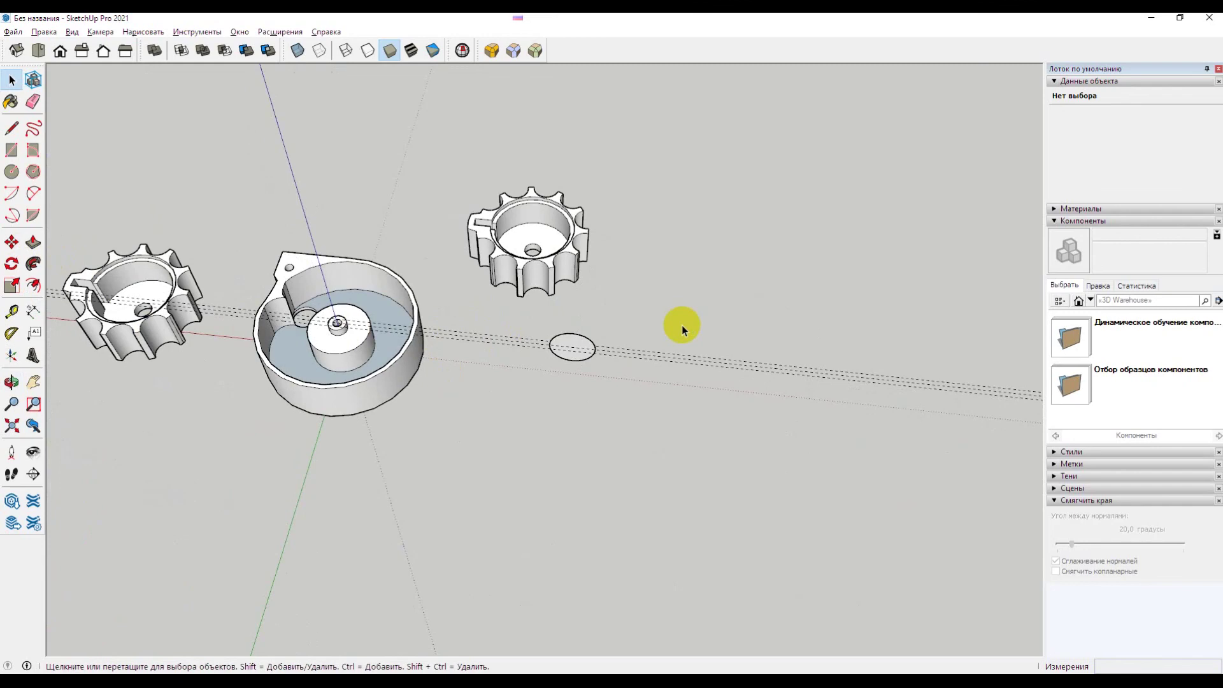
{"action": "scroll", "coordinate": [544, 312], "scroll_direction": "up", "scroll_amount": 2}
{"action": "middle_click_drag", "start_coordinate": [287, 355], "coordinate": [511, 350], "text": "shift"}
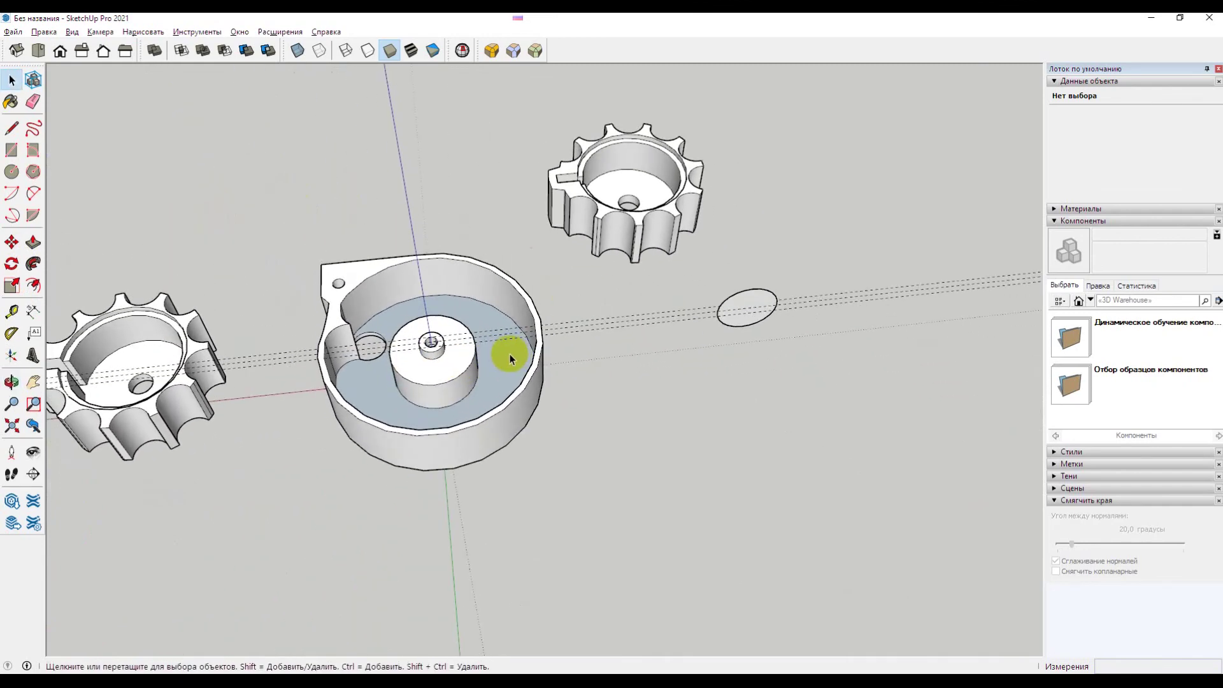